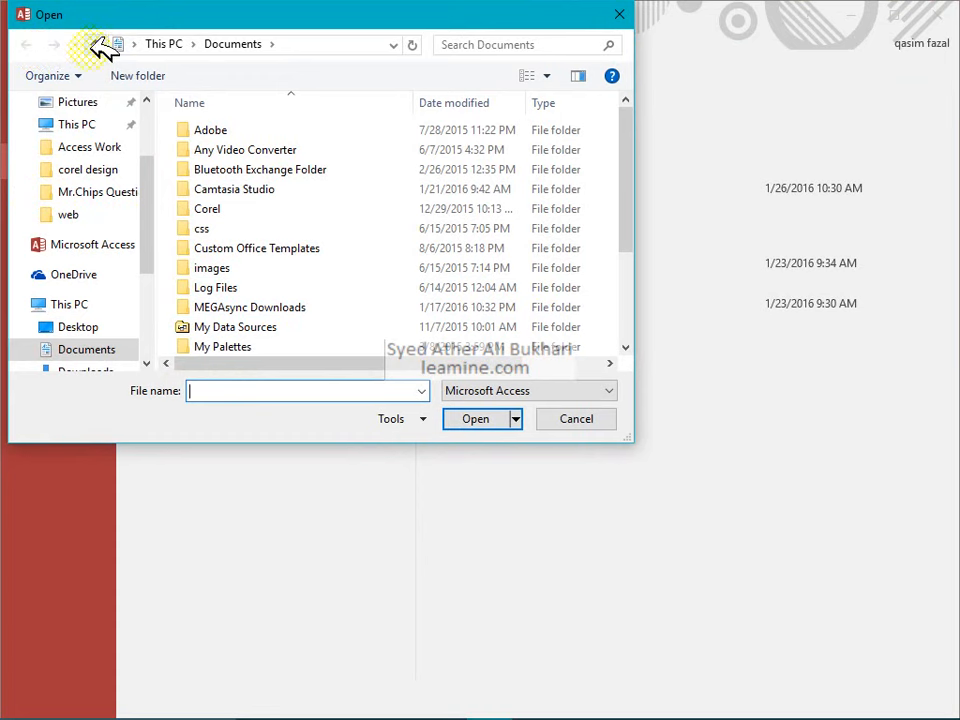
Step: Open the InventoryDB database from the Desktop folder
{"action": "left_click", "coordinate": [132, 44]}
{"action": "left_click", "coordinate": [160, 66]}
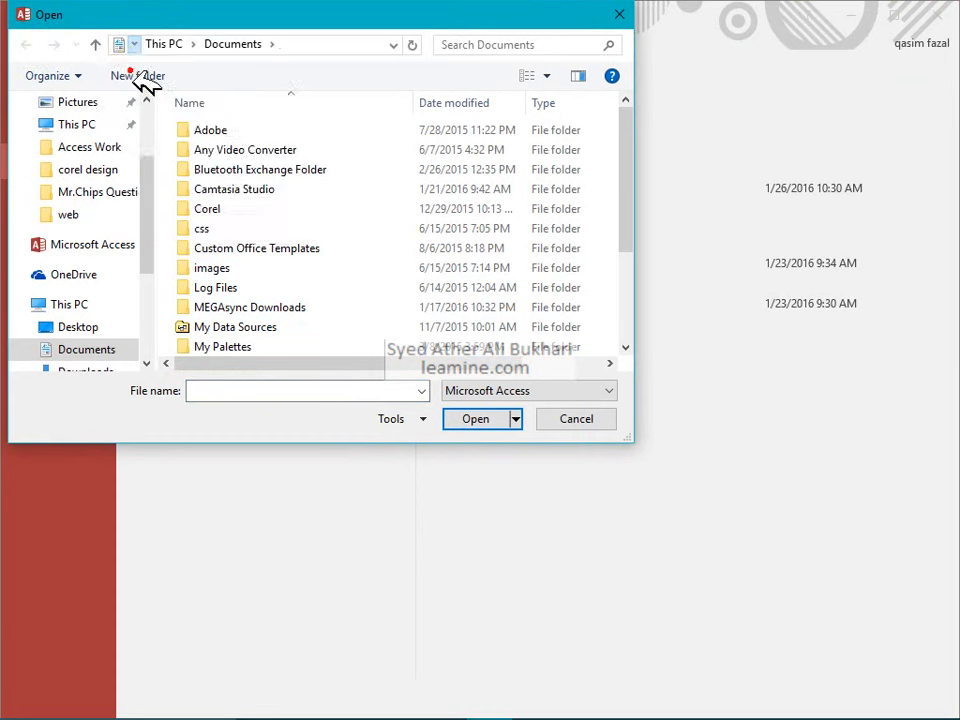
{"action": "left_click_drag", "start_coordinate": [622, 167], "coordinate": [632, 262]}
{"action": "left_click", "coordinate": [240, 343]}
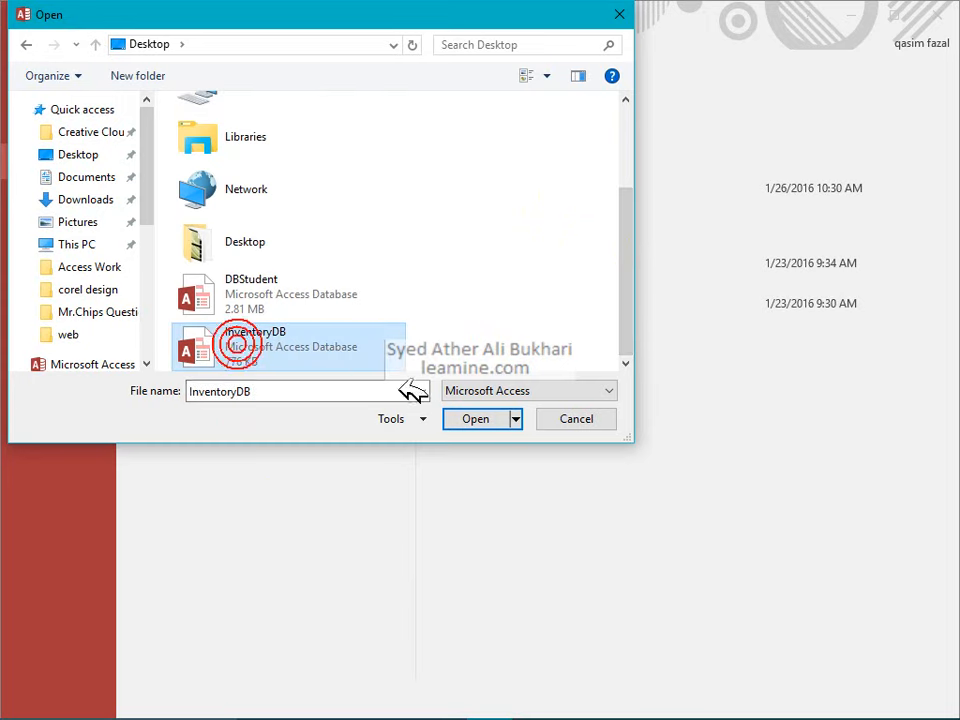
{"action": "left_click", "coordinate": [478, 420]}
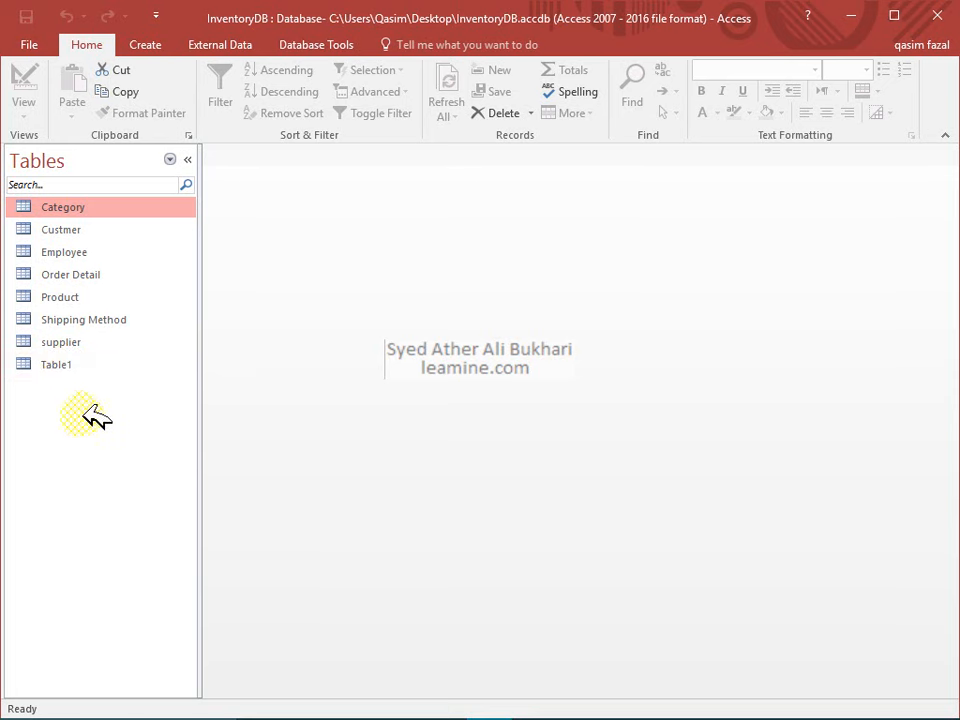
Step: Rename the table Table1 to Order
{"action": "left_click", "coordinate": [73, 366]}
{"action": "left_click", "coordinate": [73, 366]}
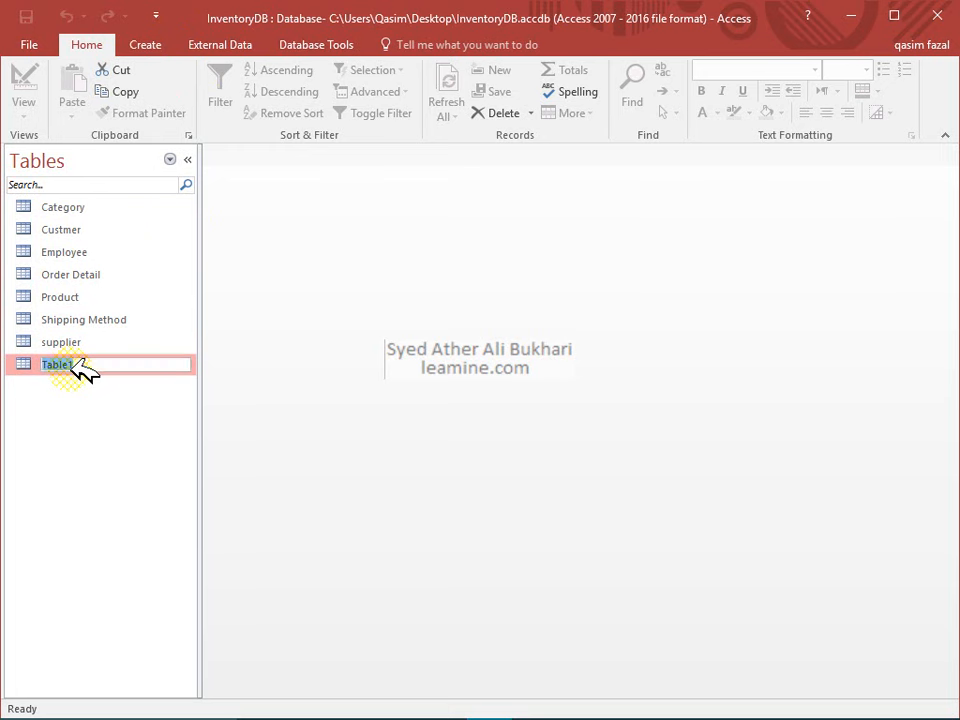
{"action": "type", "text": "Order"}
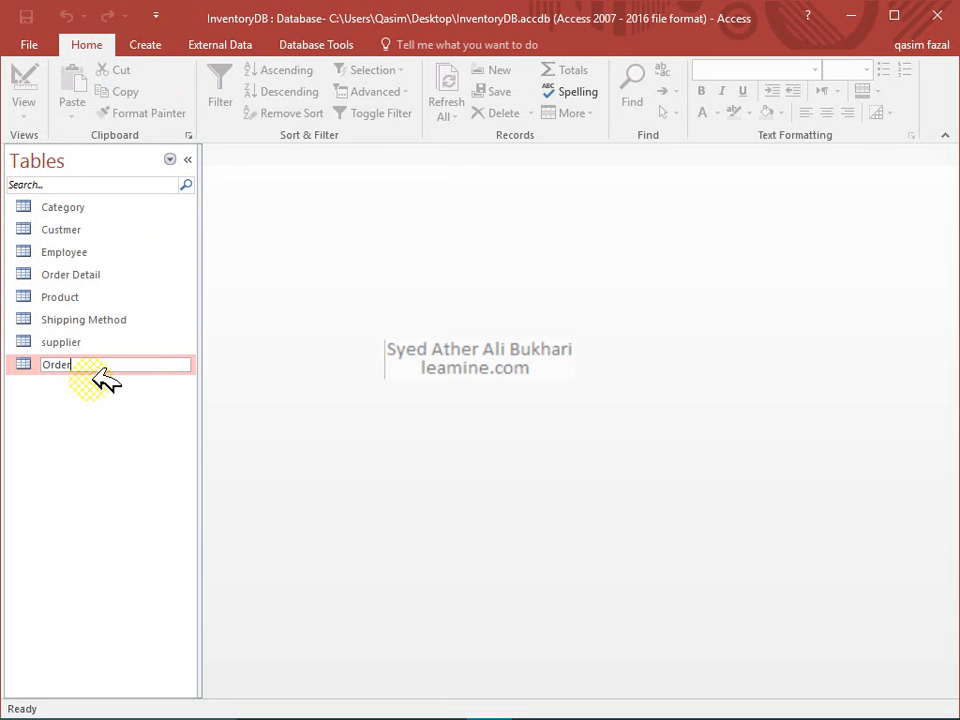
{"action": "key", "text": "Return"}
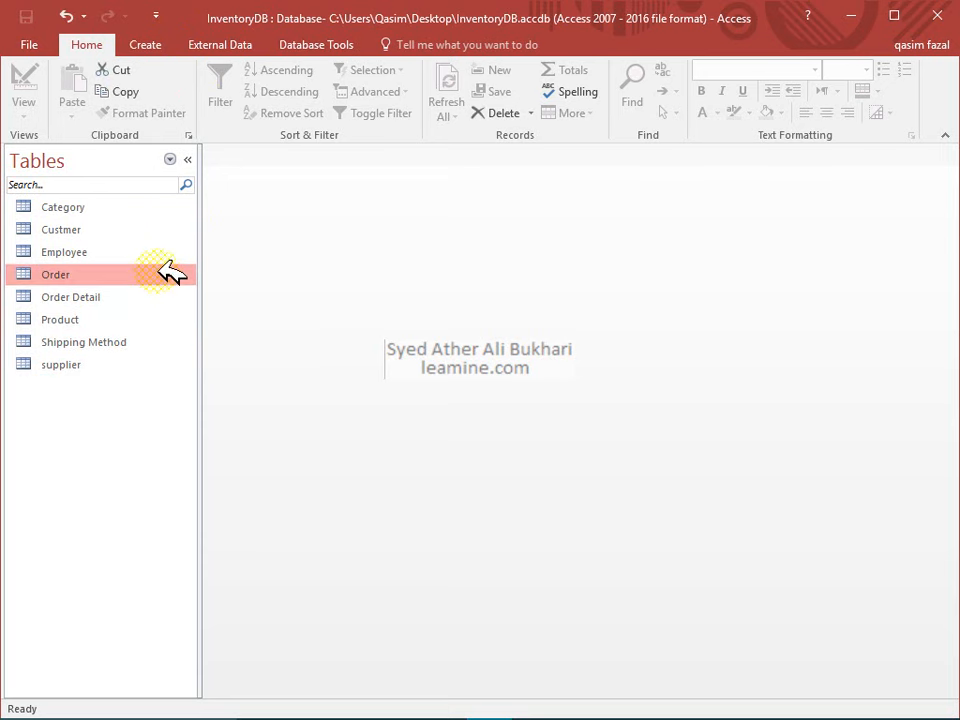
Step: View the relationships between the database tables, and close the relationships view
{"action": "left_click", "coordinate": [318, 42]}
{"action": "left_click", "coordinate": [240, 89]}
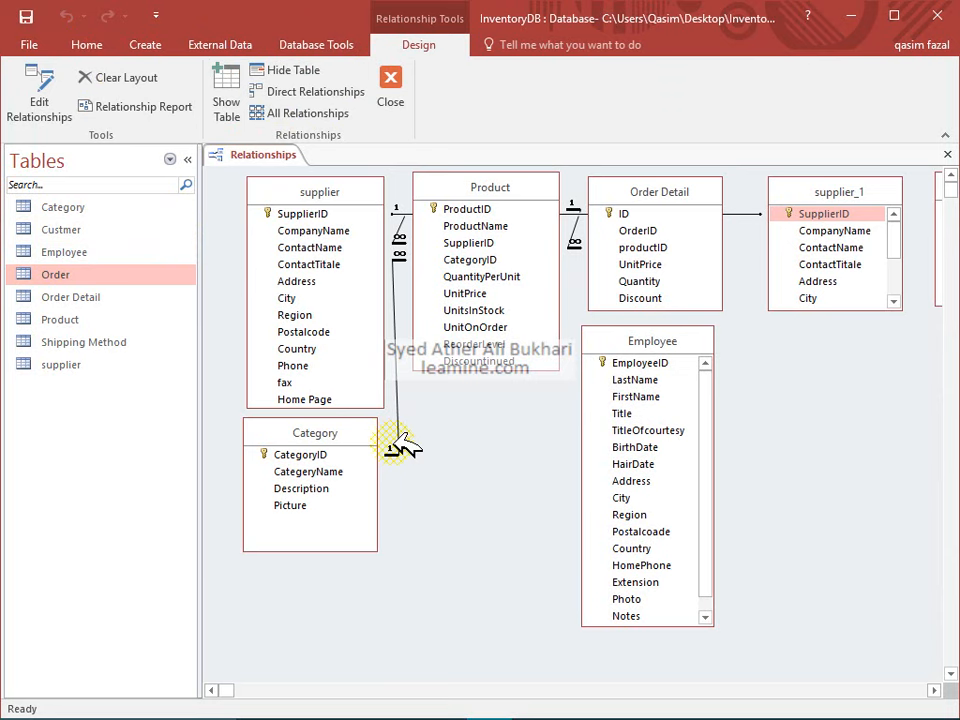
{"action": "left_click", "coordinate": [390, 84]}
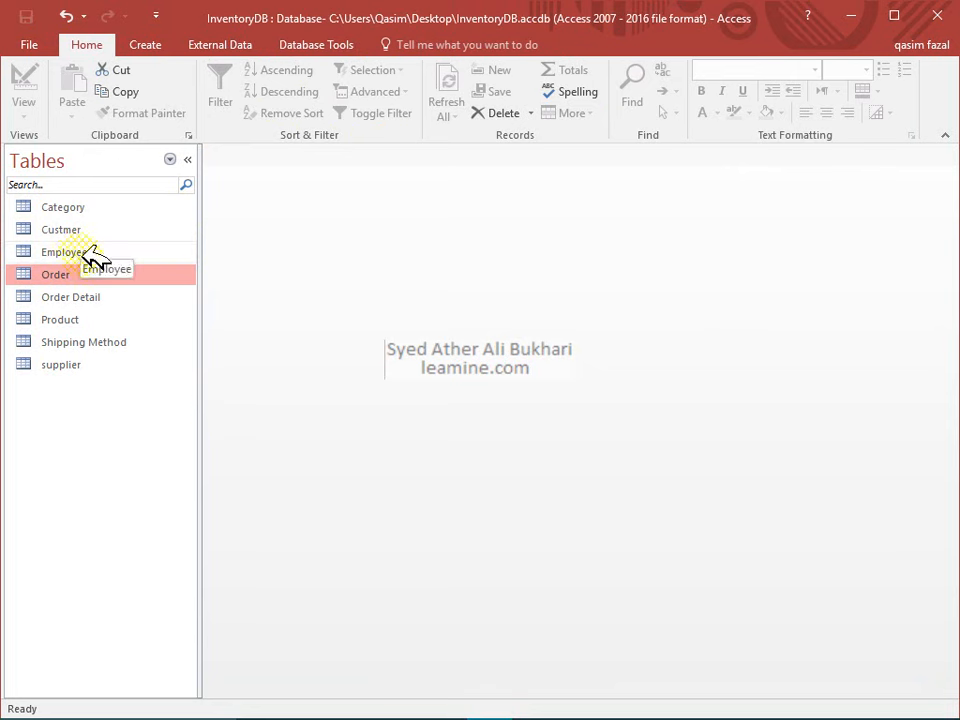
Step: Rename the Order Detail table to OrderDetail, without the space
{"action": "left_click", "coordinate": [83, 298]}
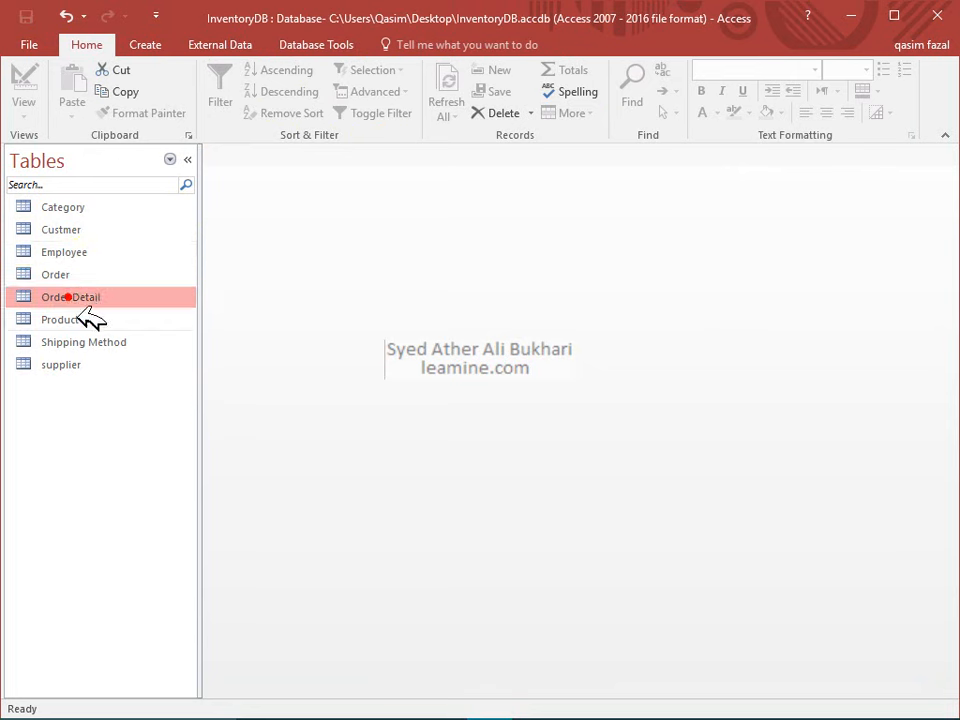
{"action": "left_click", "coordinate": [75, 298]}
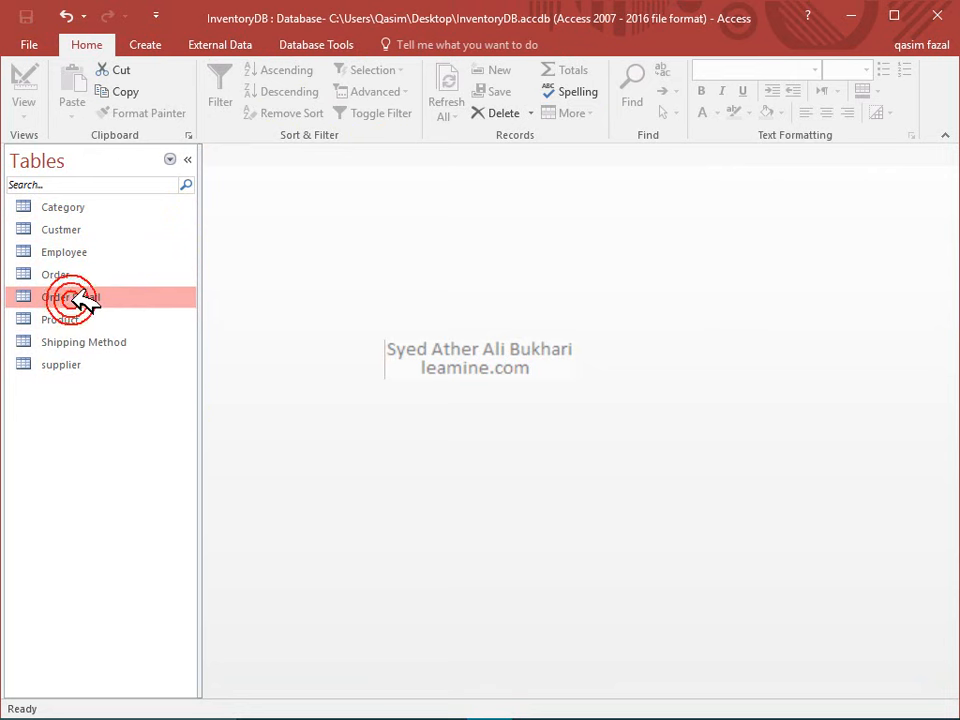
{"action": "right_click", "coordinate": [73, 299]}
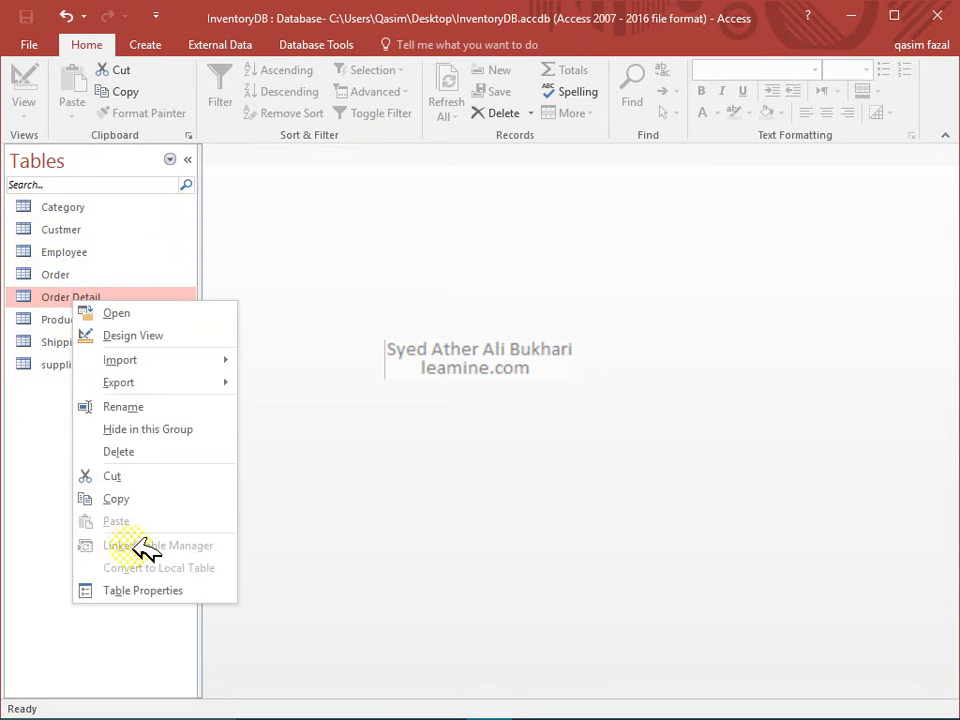
{"action": "left_click", "coordinate": [147, 406]}
{"action": "left_click", "coordinate": [71, 297]}
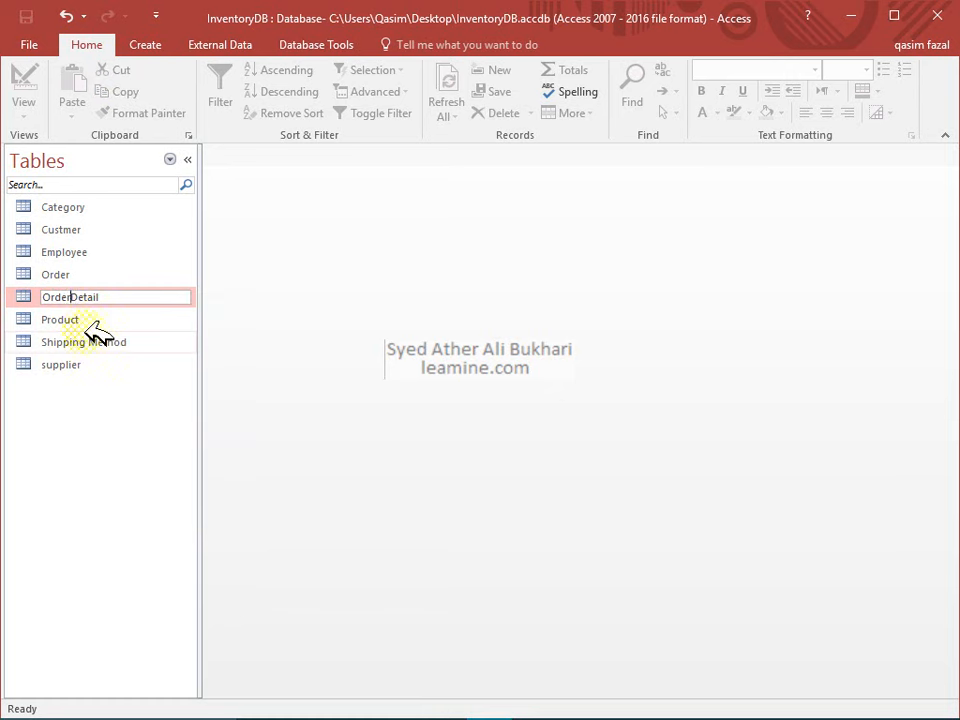
{"action": "left_click", "coordinate": [126, 384]}
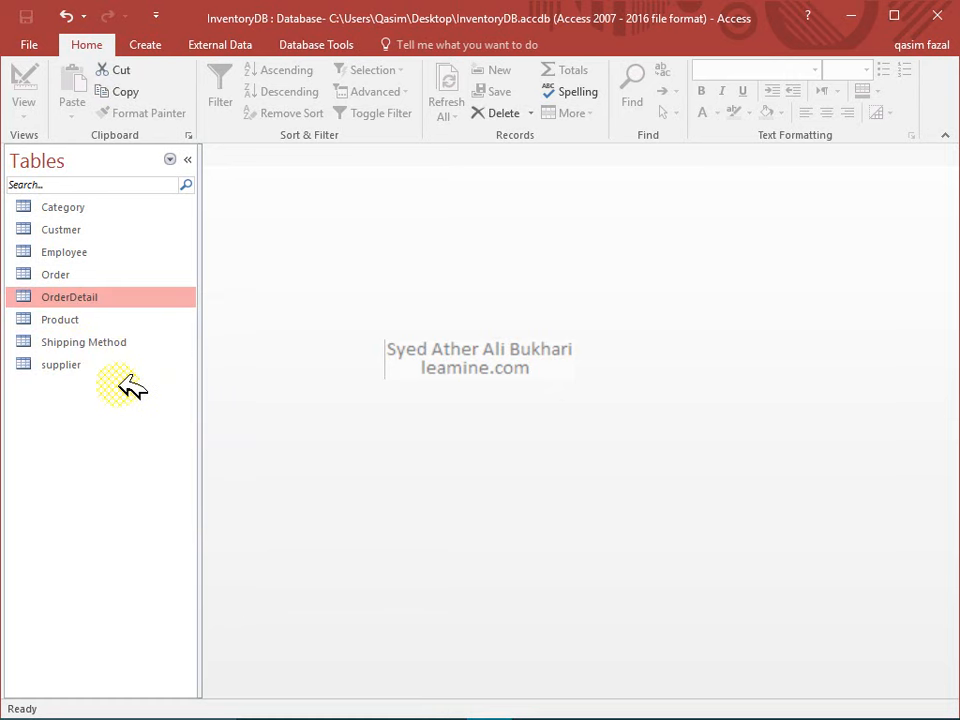
{"action": "left_click", "coordinate": [106, 321]}
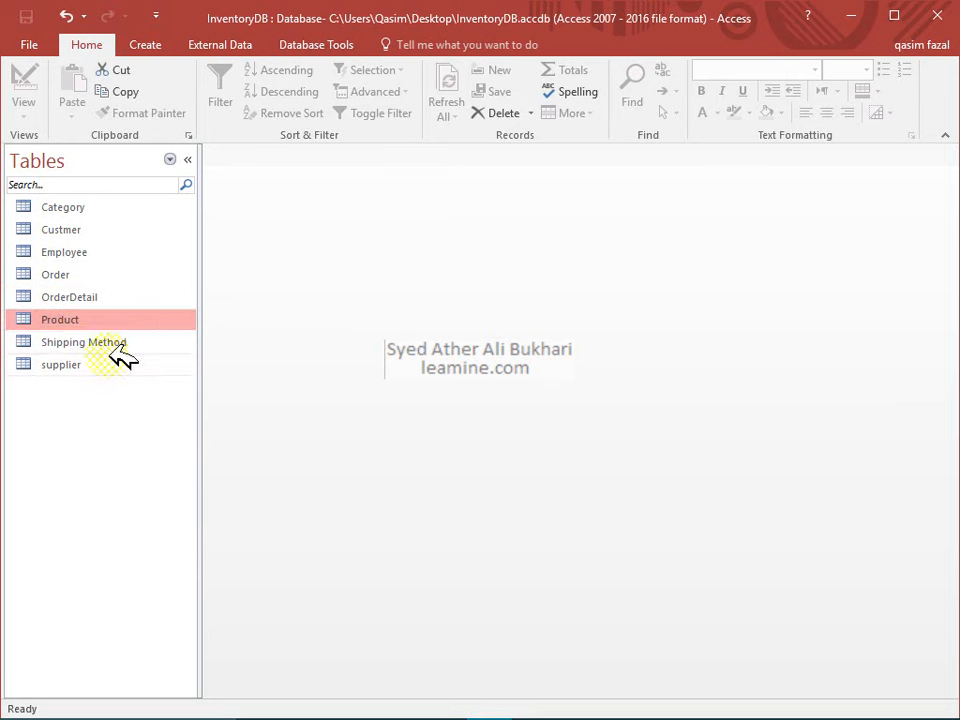
{"action": "left_click", "coordinate": [111, 344]}
{"action": "left_click", "coordinate": [113, 362]}
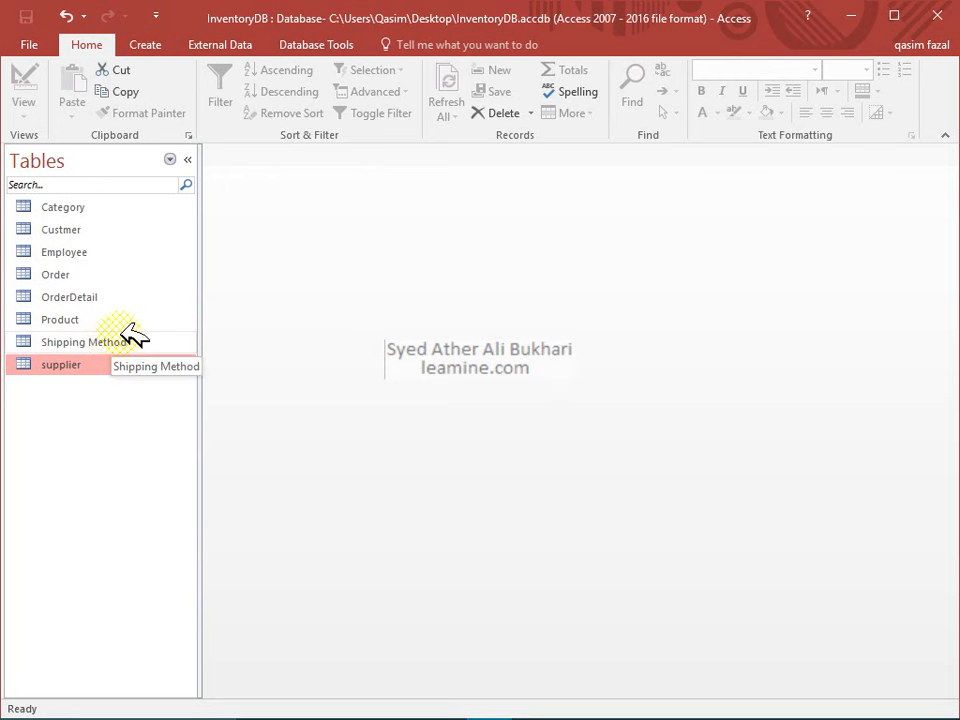
Step: Open the Employee table in Design View and correct the field name Postalcoade to Postalcode
{"action": "left_click", "coordinate": [128, 257]}
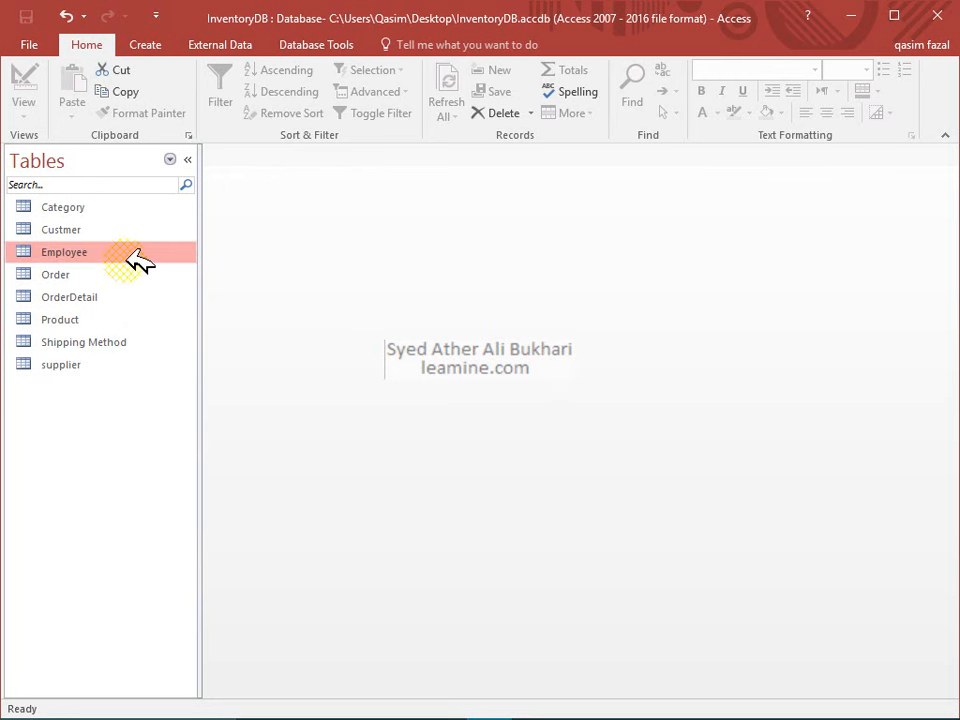
{"action": "right_click", "coordinate": [138, 257]}
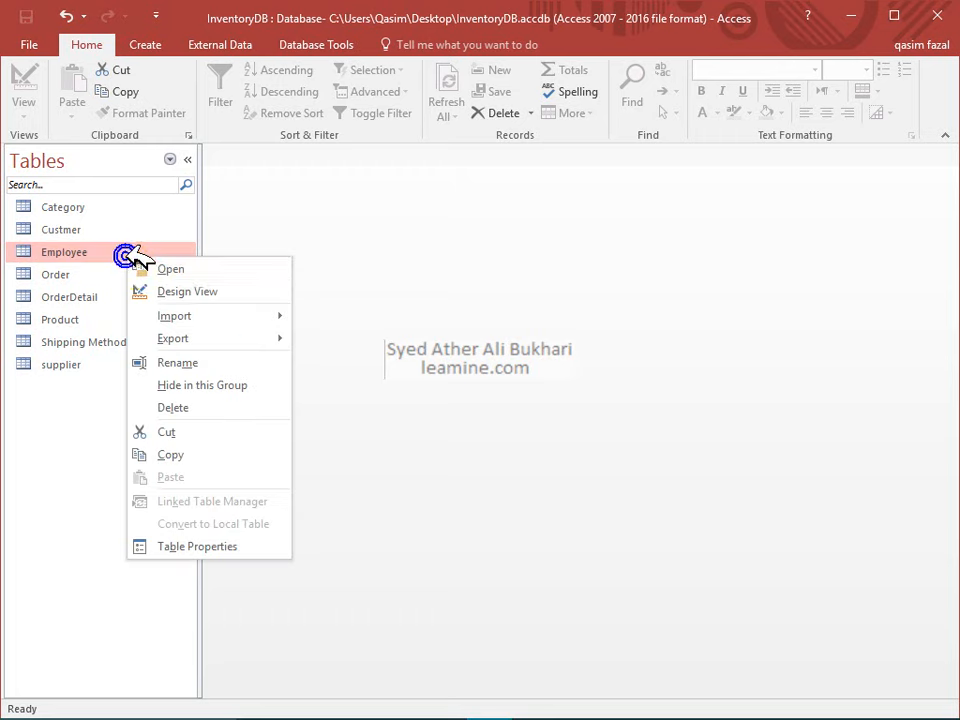
{"action": "left_click", "coordinate": [150, 289]}
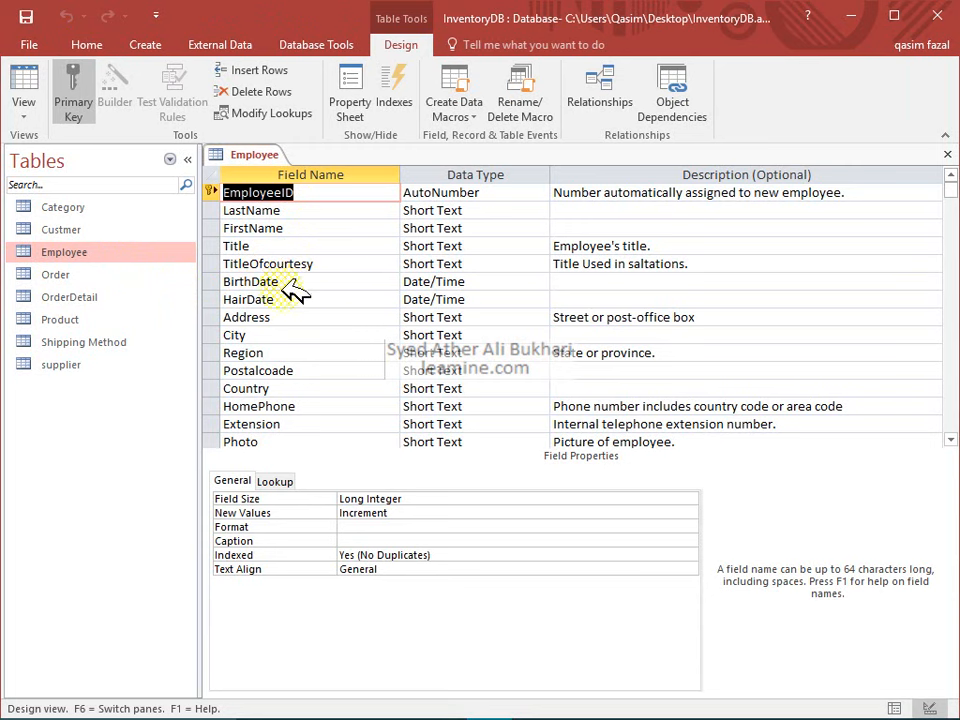
{"action": "left_click", "coordinate": [315, 374]}
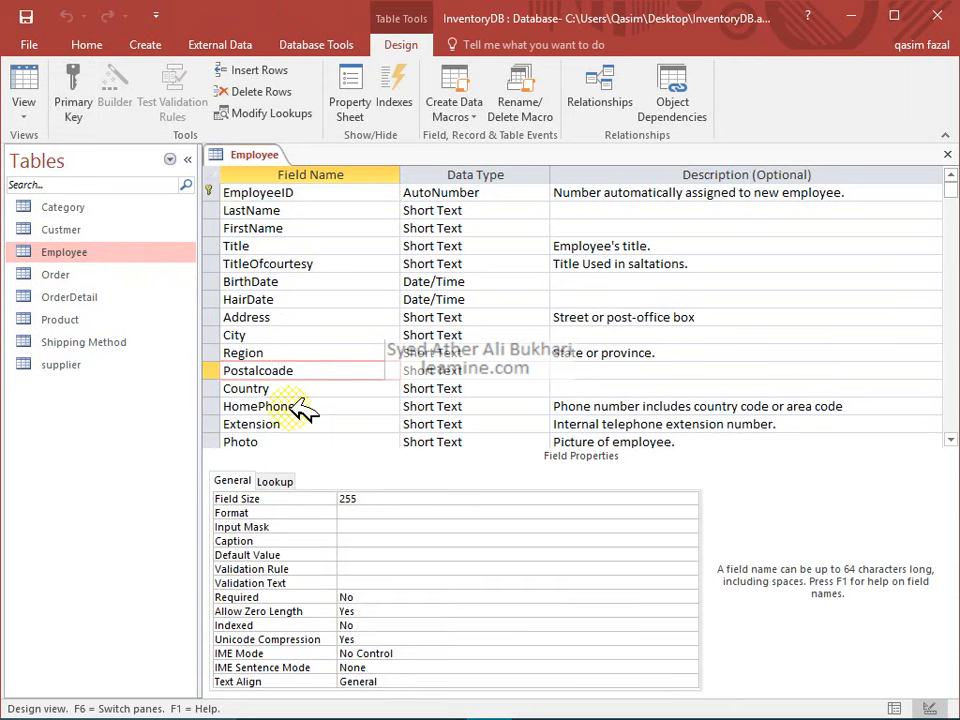
{"action": "left_click", "coordinate": [300, 390]}
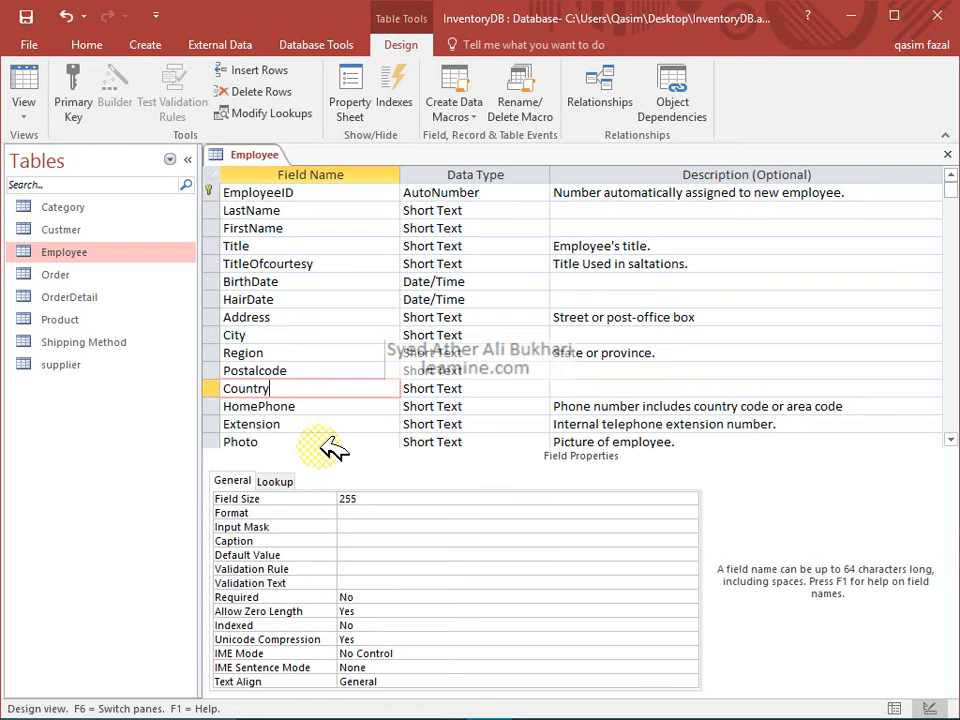
Step: Set the field size of the Employee table's LastName and FirstName fields to 20
{"action": "scroll", "coordinate": [333, 422], "scroll_direction": "down", "scroll_amount": 3}
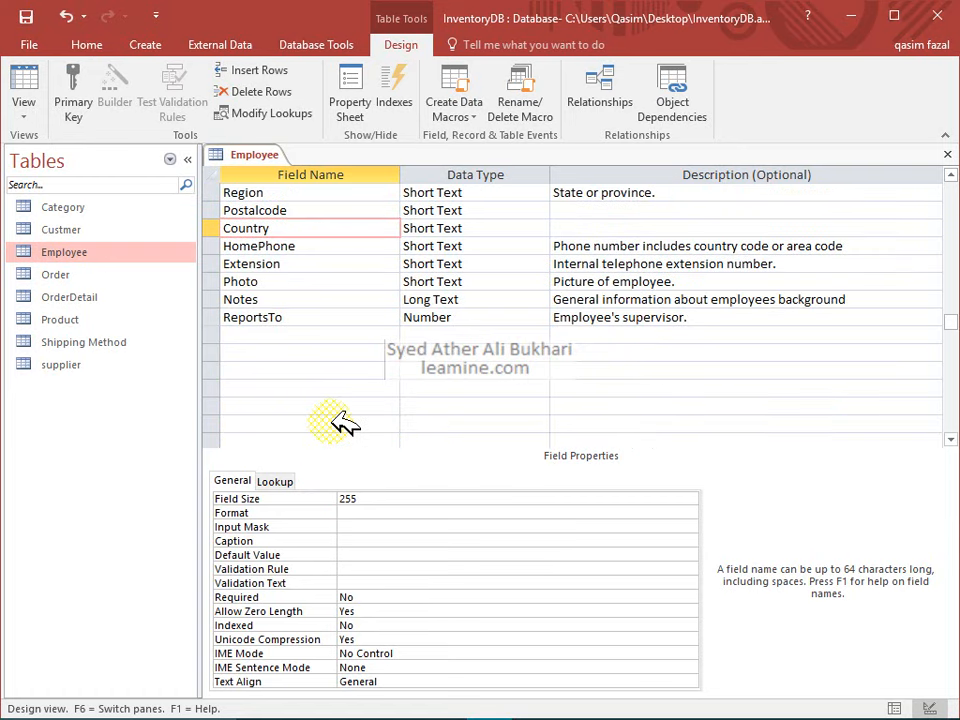
{"action": "scroll", "coordinate": [335, 422], "scroll_direction": "up", "scroll_amount": 3}
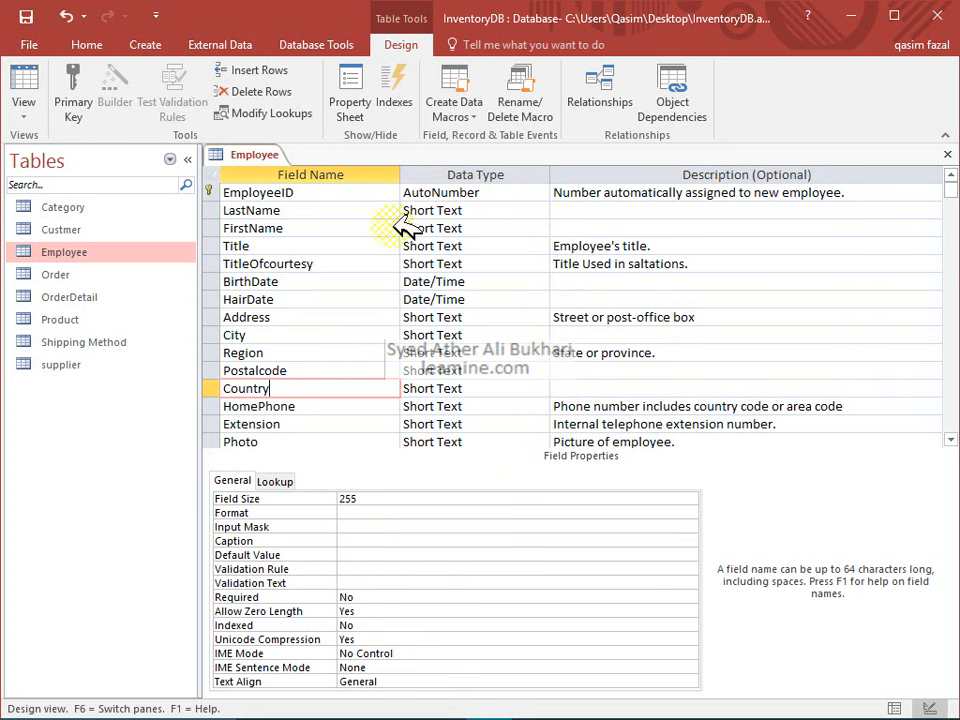
{"action": "left_click", "coordinate": [344, 211]}
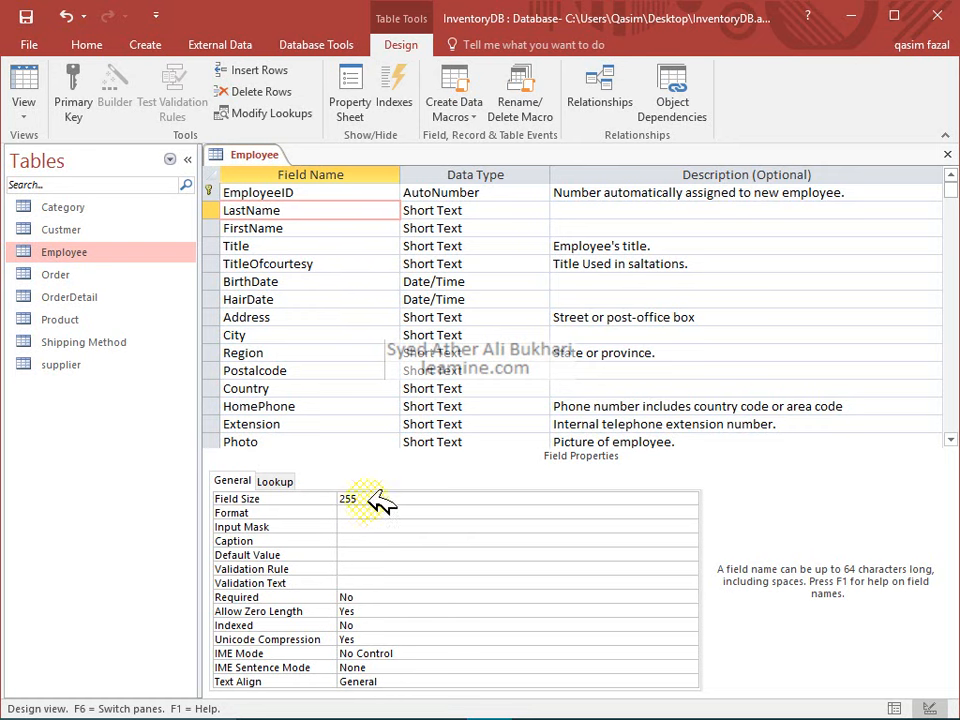
{"action": "left_click_drag", "start_coordinate": [381, 499], "coordinate": [317, 497]}
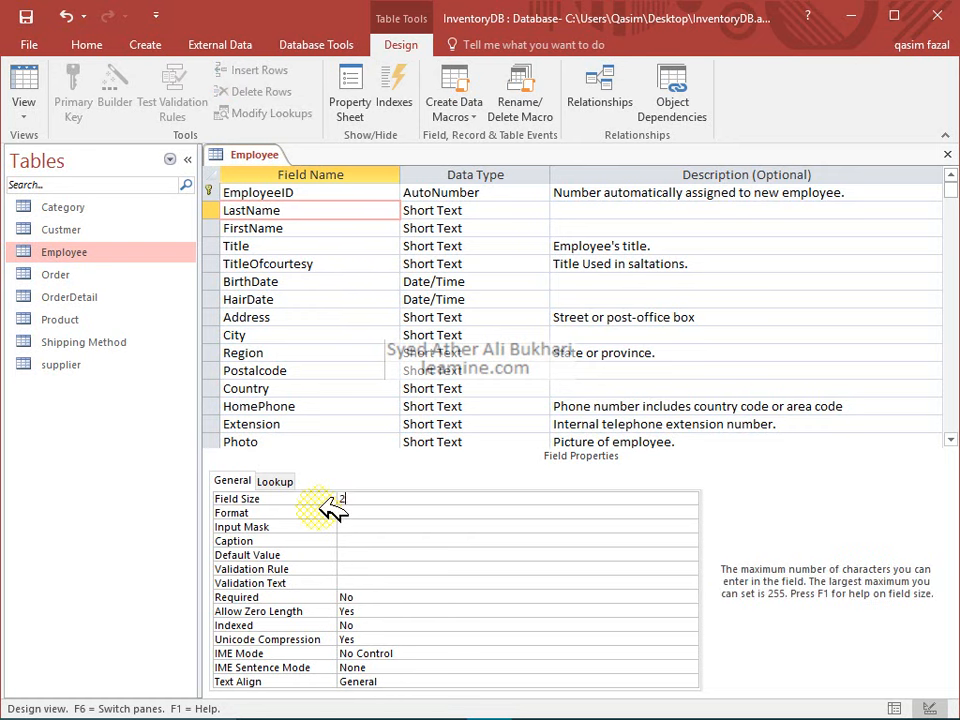
{"action": "left_click", "coordinate": [326, 229]}
{"action": "left_click_drag", "start_coordinate": [375, 499], "coordinate": [160, 510]}
{"action": "type", "text": "20"}
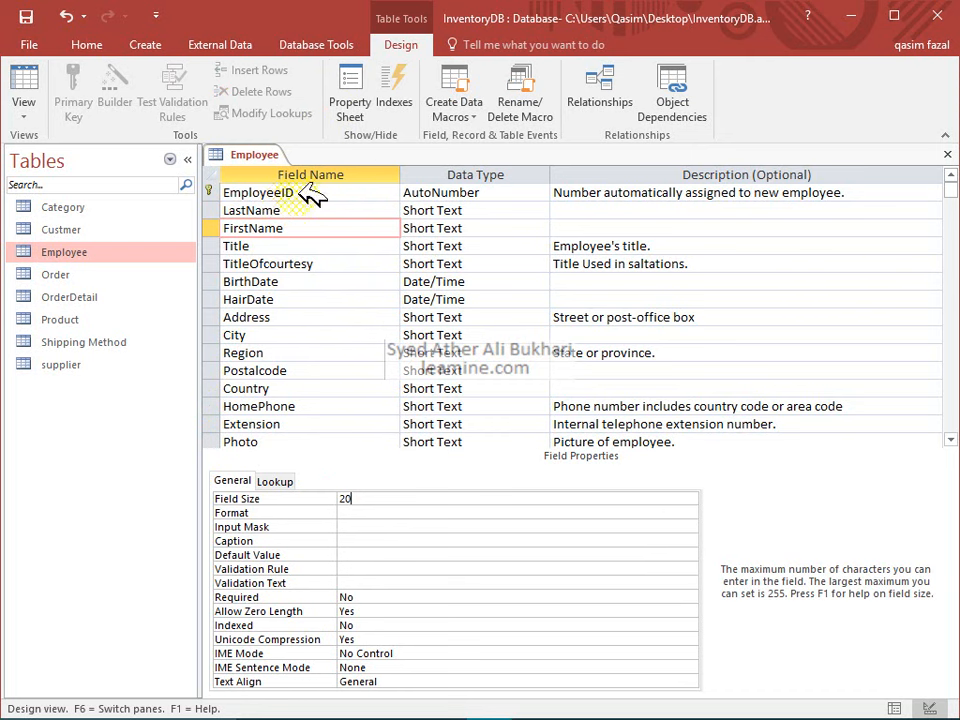
Step: Give the EmployeeID, LastName and FirstName fields the captions Employee ID, Last Name and First Name
{"action": "left_click", "coordinate": [300, 190]}
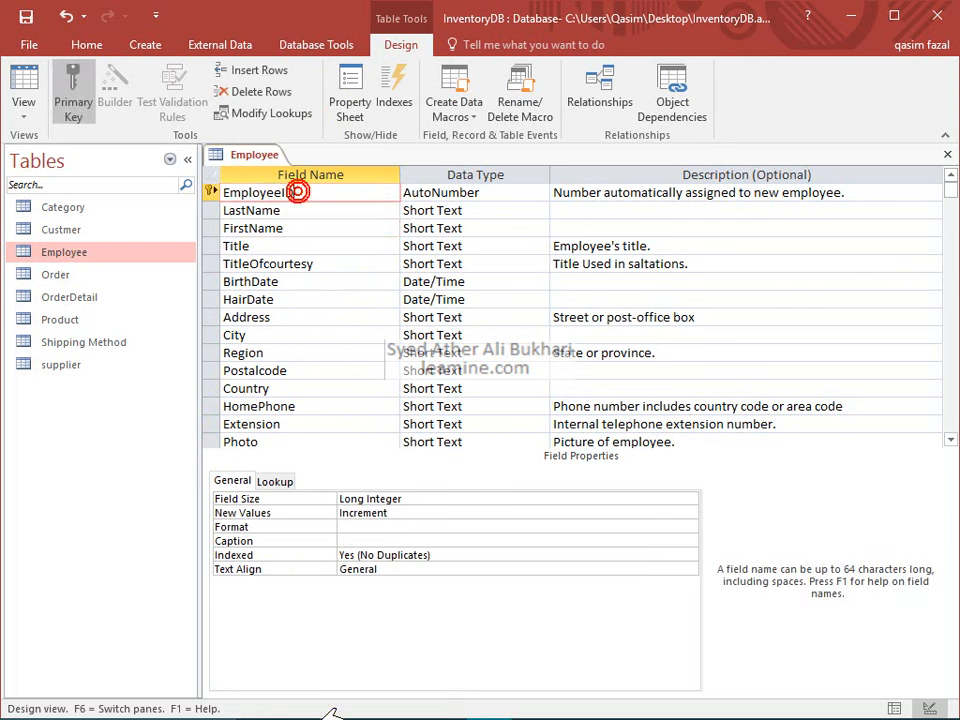
{"action": "left_click", "coordinate": [362, 541]}
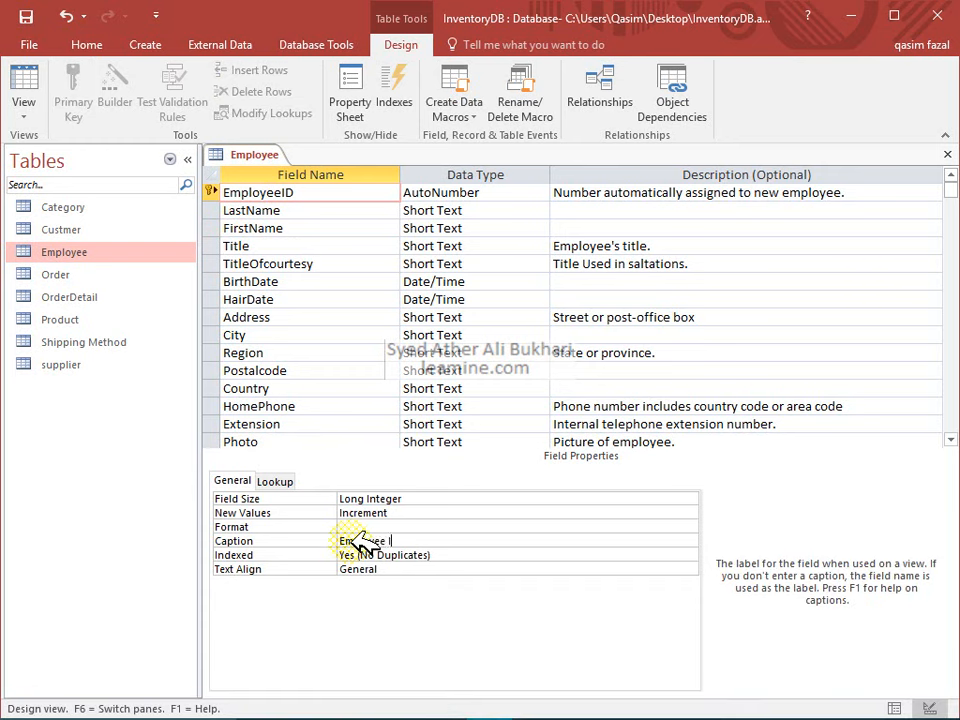
{"action": "left_click", "coordinate": [259, 212]}
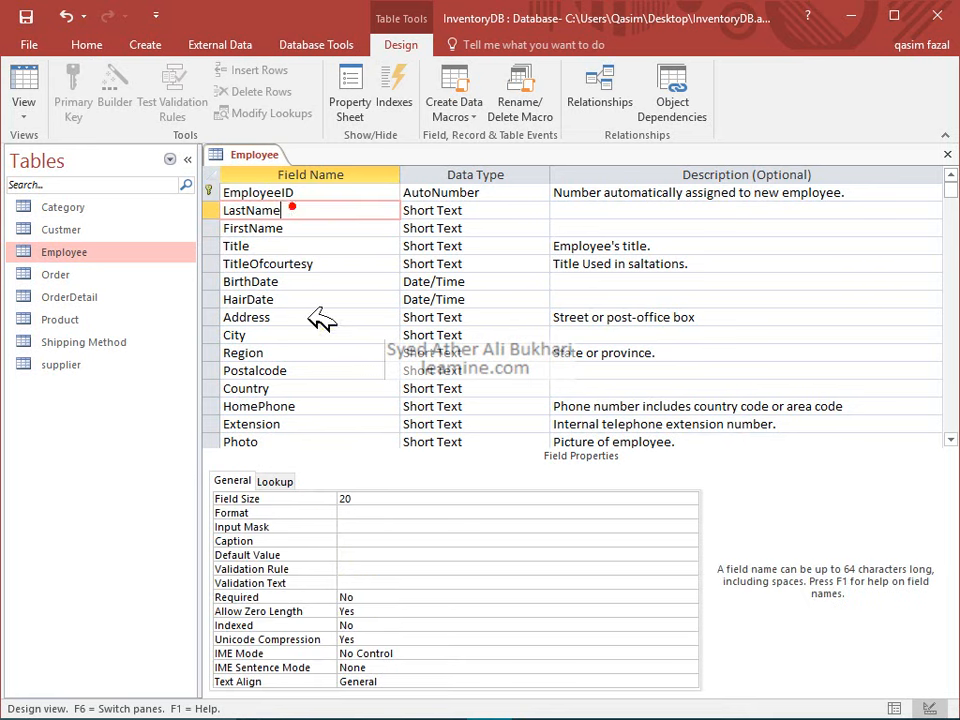
{"action": "left_click", "coordinate": [358, 543]}
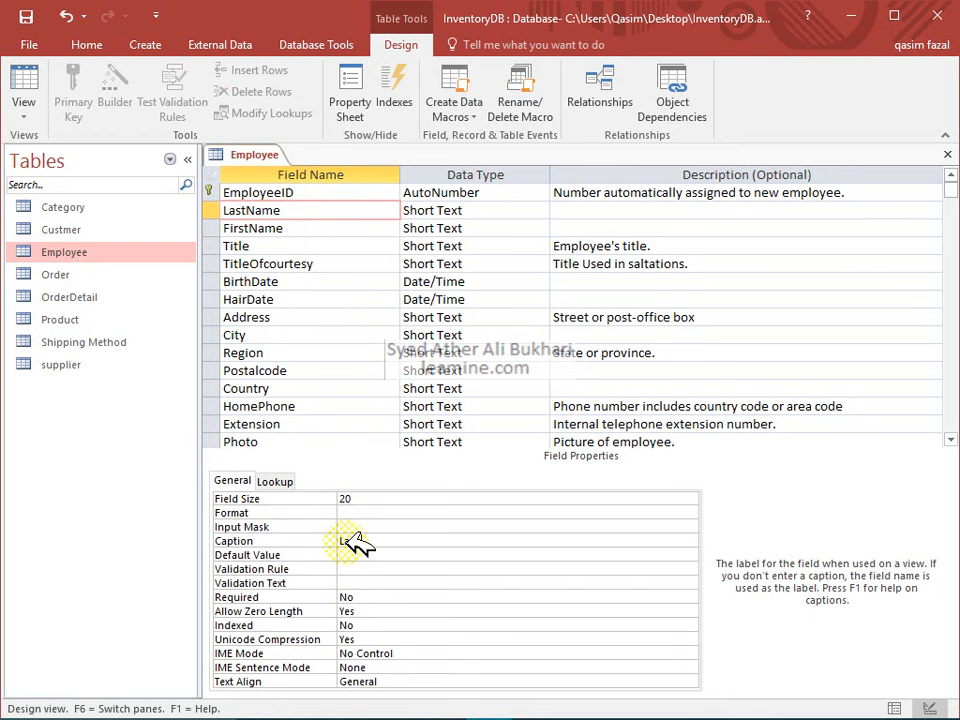
{"action": "left_click", "coordinate": [305, 229]}
{"action": "left_click", "coordinate": [352, 543]}
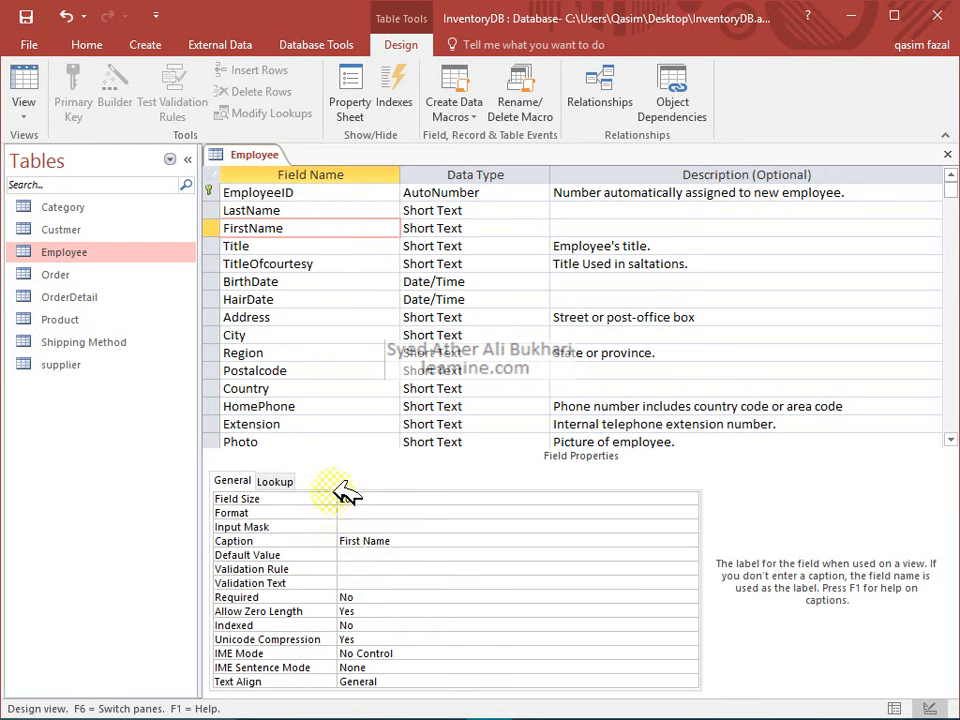
{"action": "left_click", "coordinate": [364, 523]}
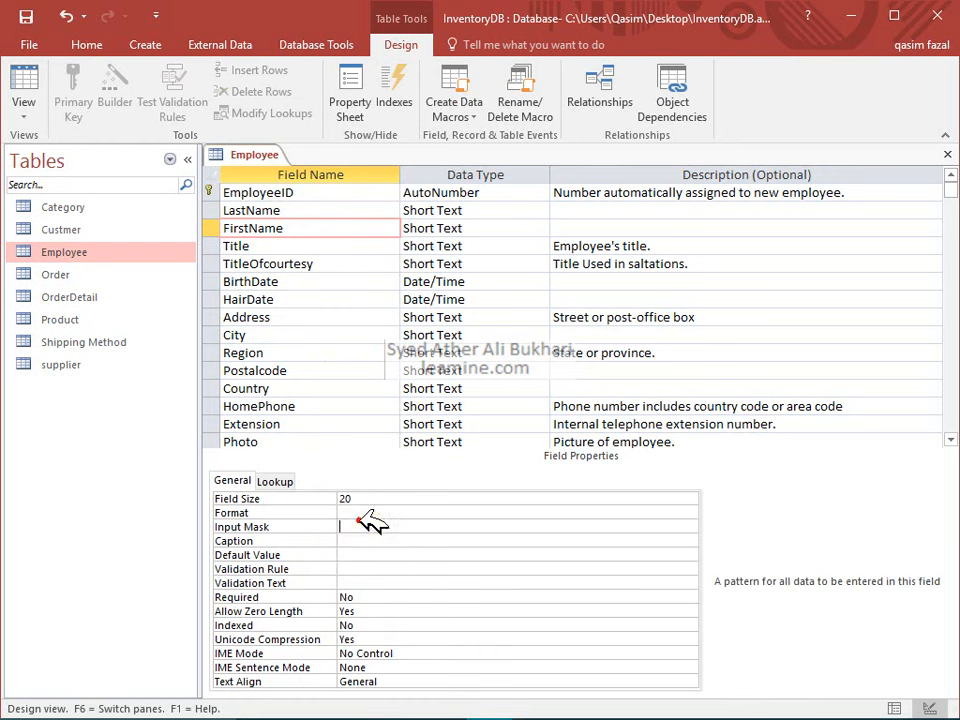
Step: Rename the Employee table's Title field to Gender, give it the caption Gender and set its field size to 1
{"action": "left_click", "coordinate": [289, 246]}
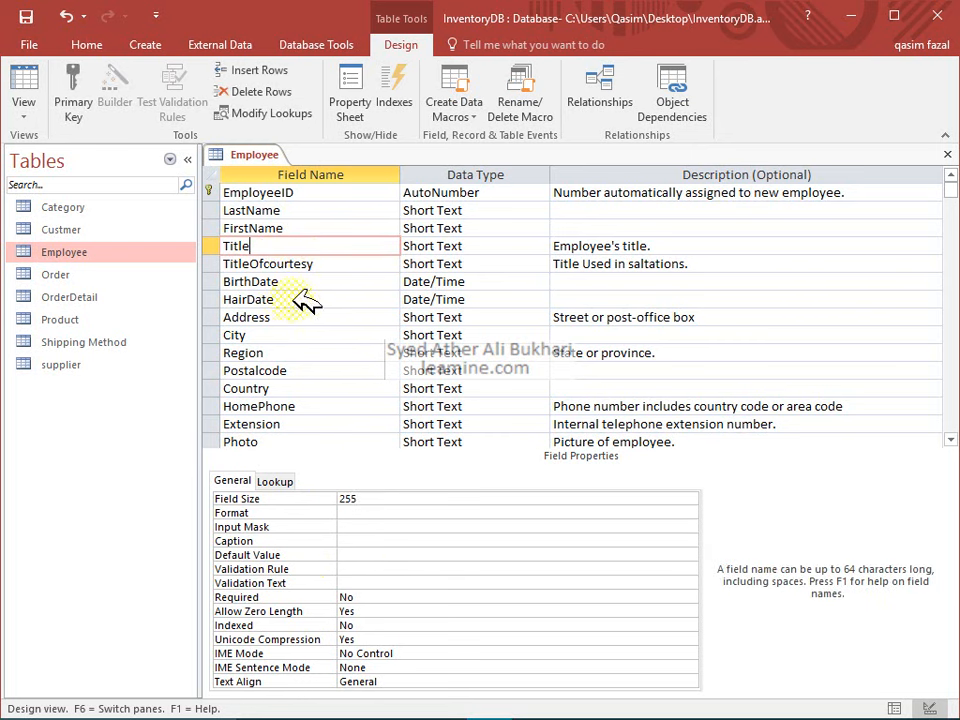
{"action": "double_click", "coordinate": [262, 246]}
{"action": "type", "text": "Gender"}
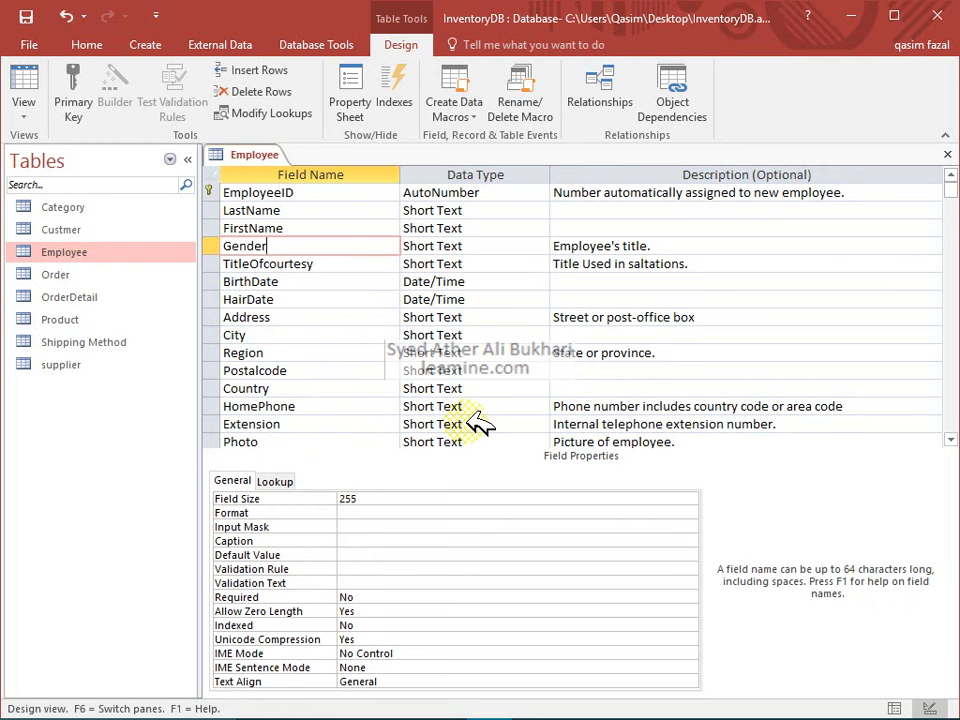
{"action": "left_click", "coordinate": [362, 540]}
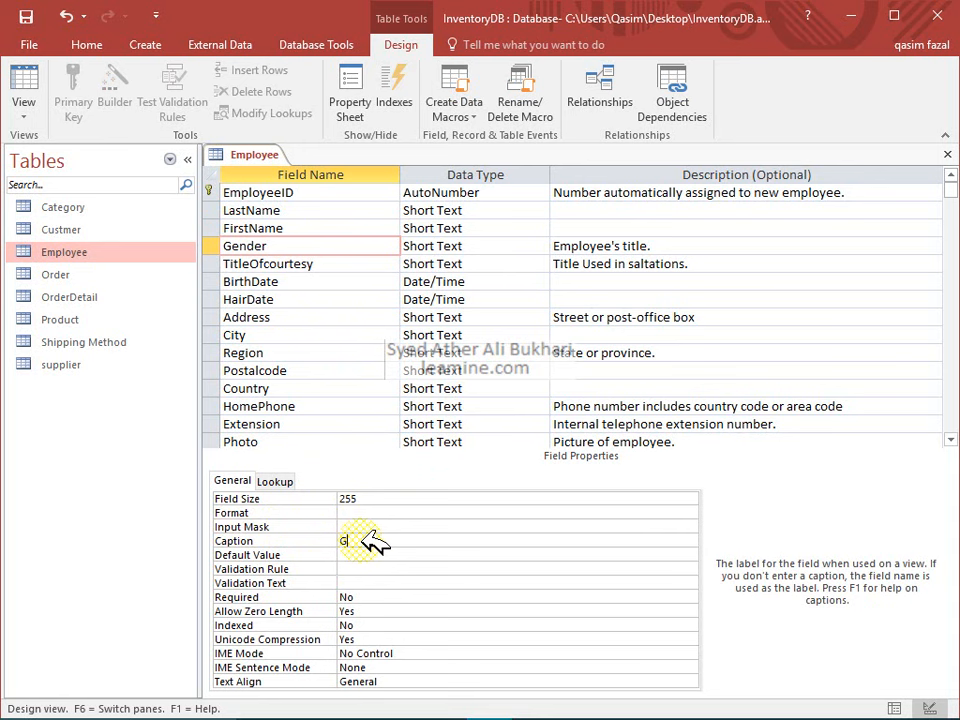
{"action": "left_click", "coordinate": [322, 499]}
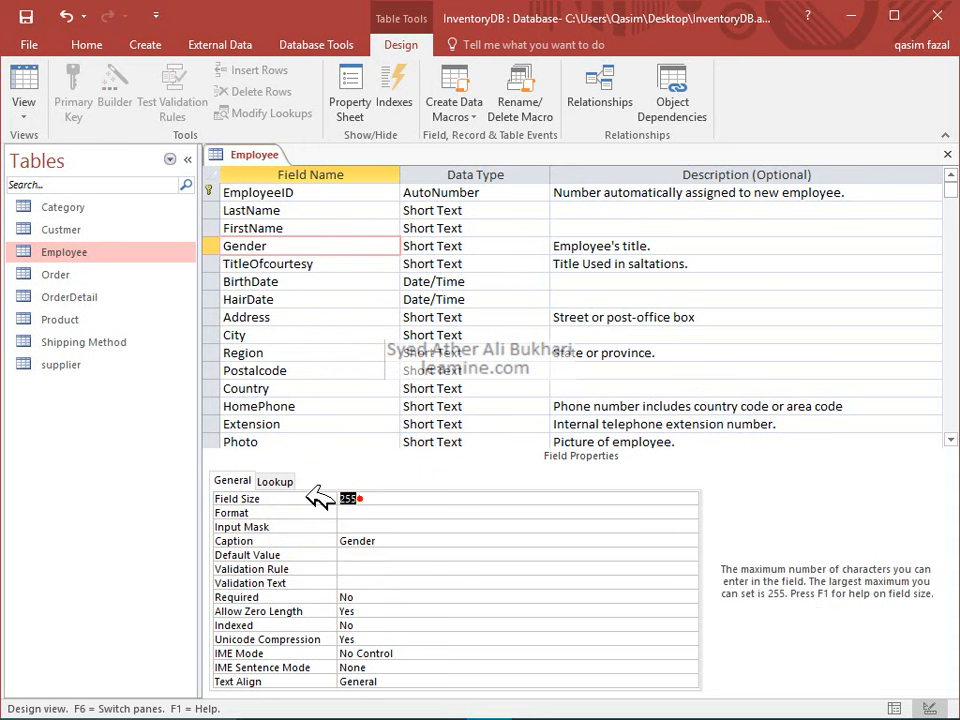
{"action": "type", "text": "1"}
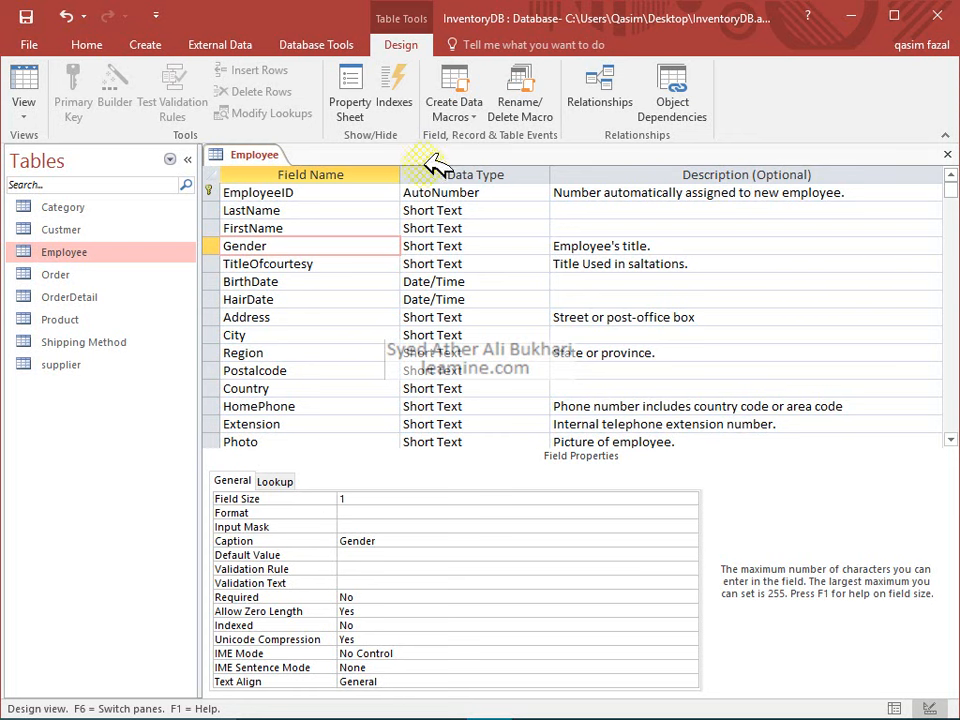
Step: Start the Lookup Wizard for the Gender field and choose to type in the lookup values manually
{"action": "left_click", "coordinate": [437, 247]}
{"action": "left_click", "coordinate": [275, 482]}
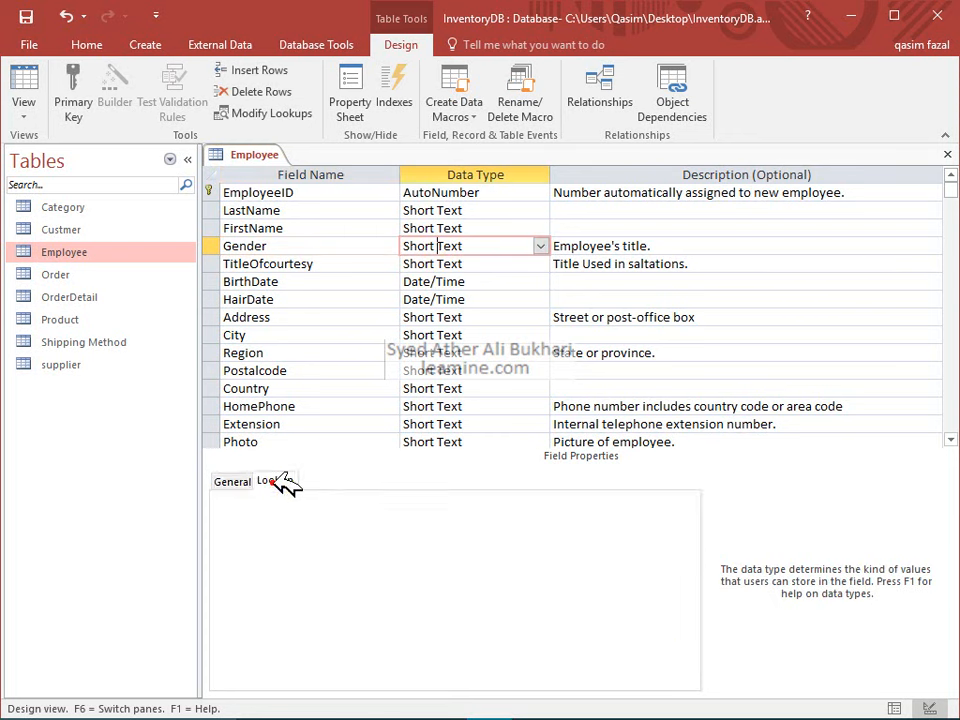
{"action": "left_click", "coordinate": [238, 482]}
{"action": "left_click", "coordinate": [540, 246]}
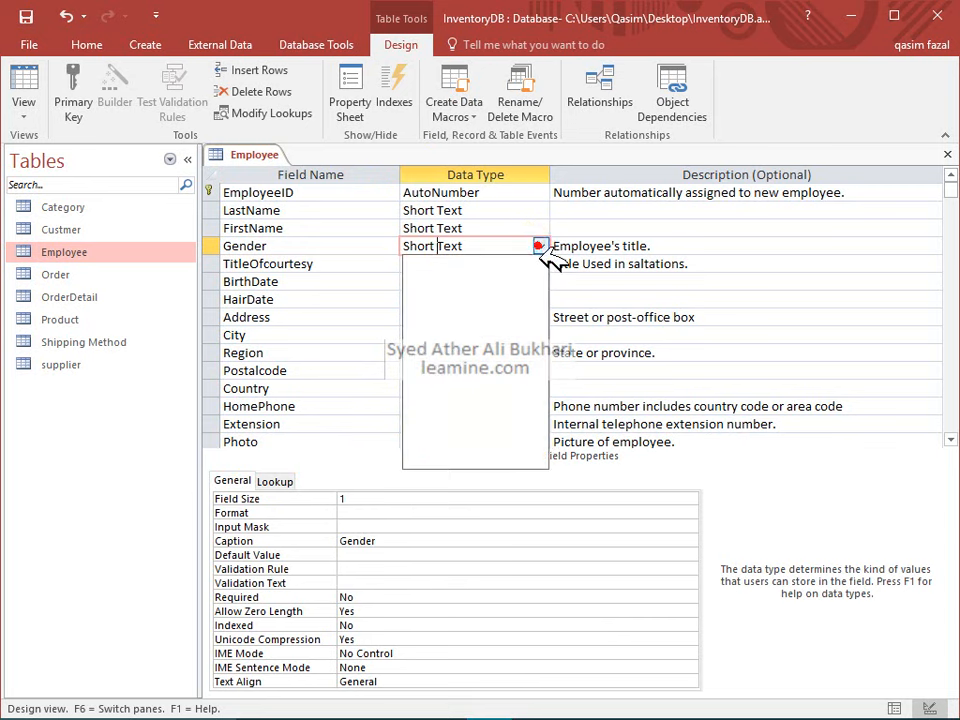
{"action": "left_click", "coordinate": [470, 225]}
{"action": "left_click", "coordinate": [480, 228]}
{"action": "left_click", "coordinate": [493, 246]}
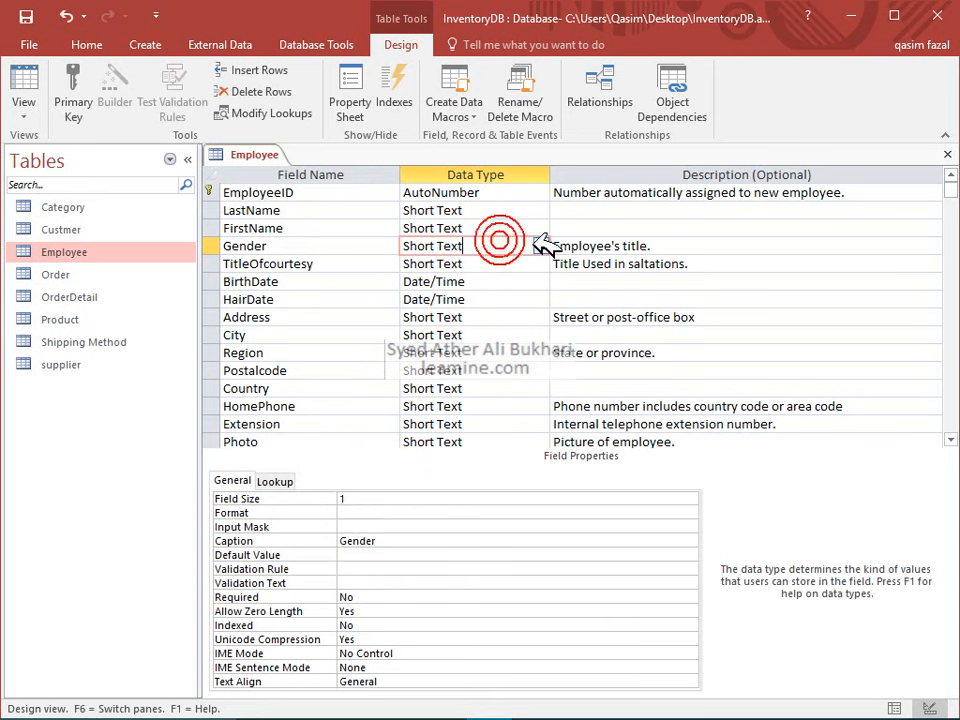
{"action": "left_click", "coordinate": [540, 246]}
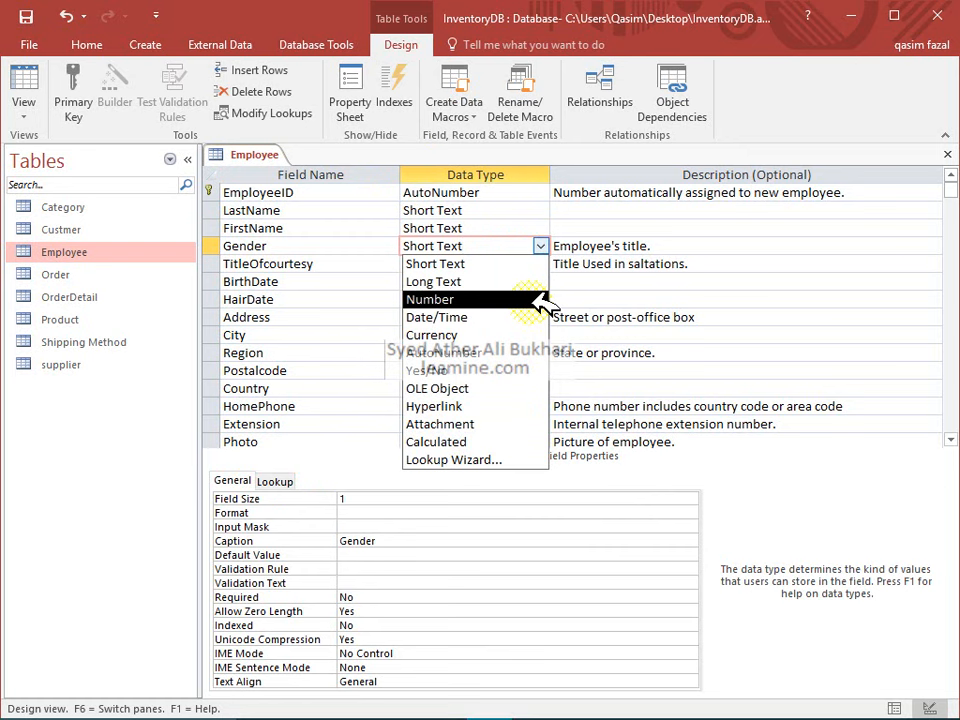
{"action": "left_click", "coordinate": [546, 461]}
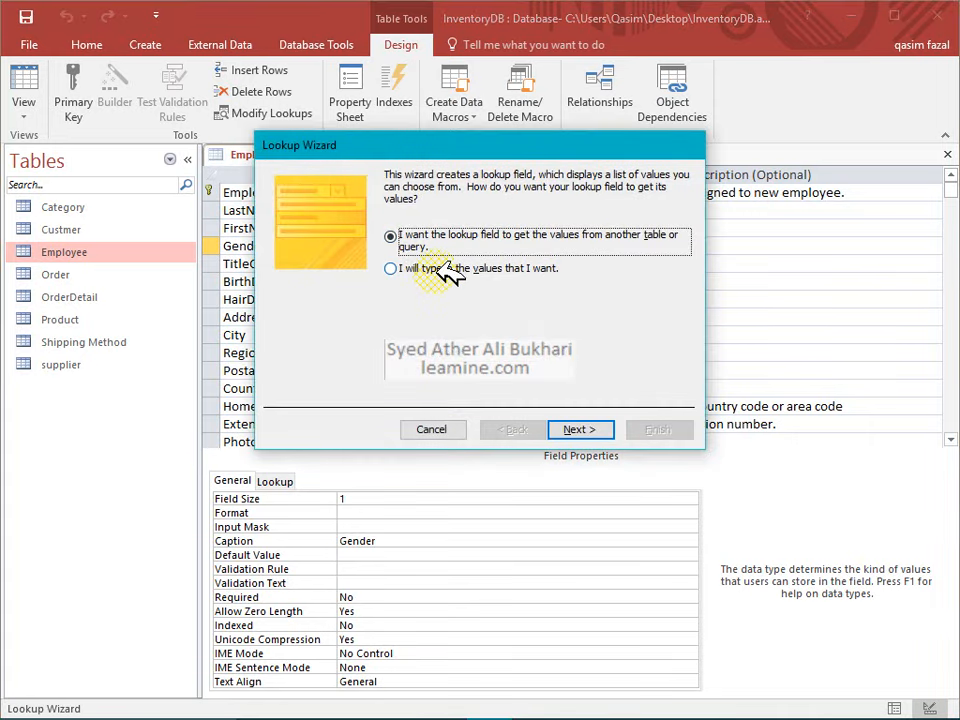
{"action": "left_click", "coordinate": [448, 270]}
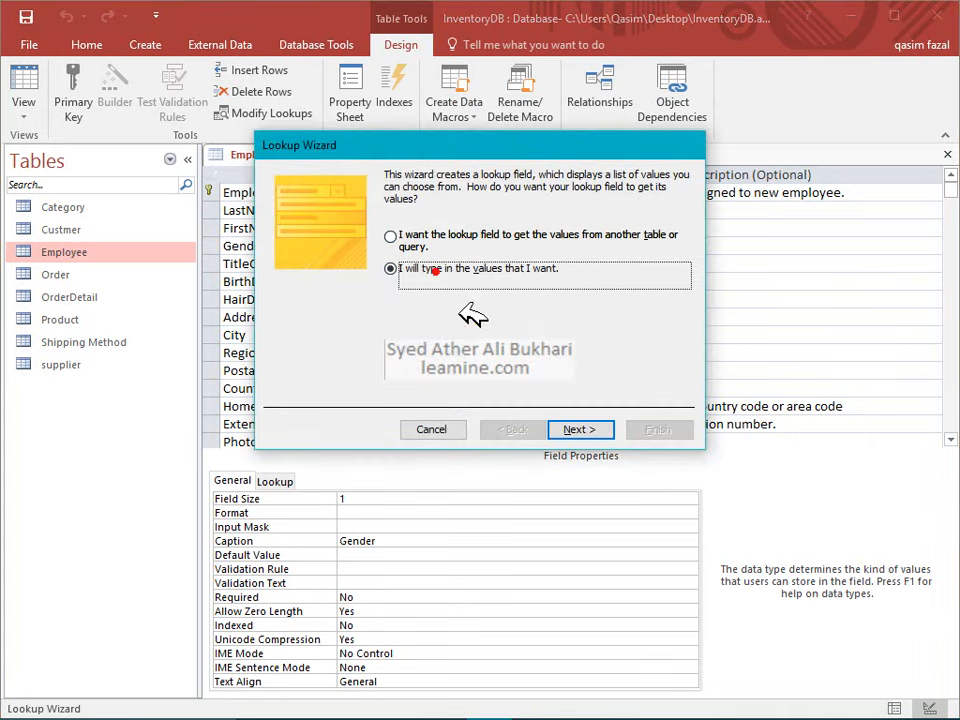
{"action": "left_click", "coordinate": [584, 430]}
Step: Set the lookup list to 2 columns and fill its rows with Gender ID/Gender Title, M/Male and F/Female
{"action": "type", "text": "2"}
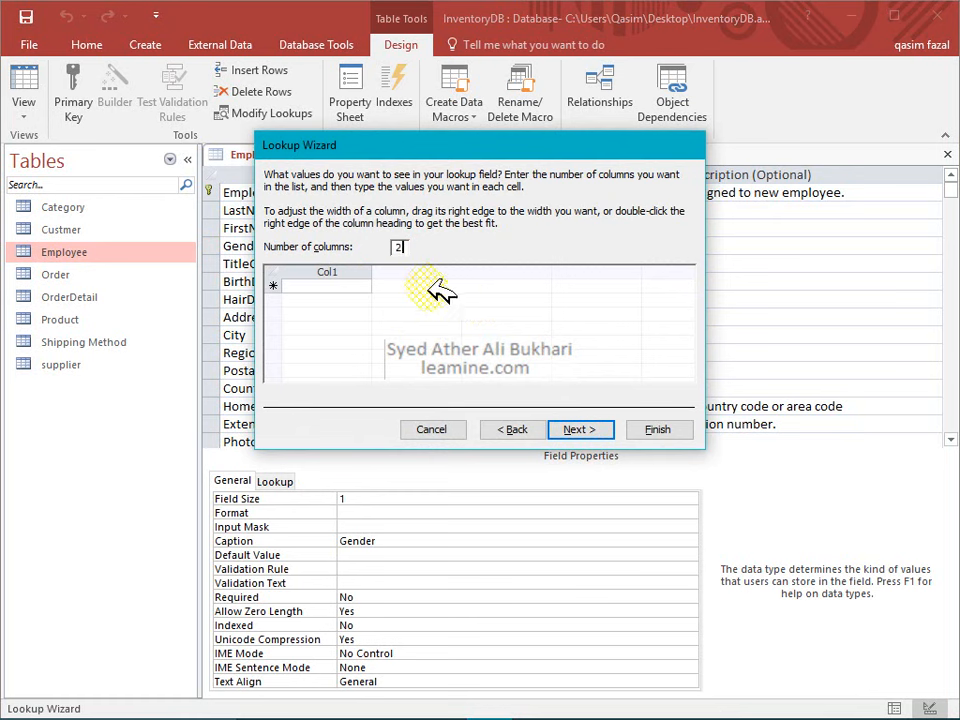
{"action": "left_click", "coordinate": [353, 287]}
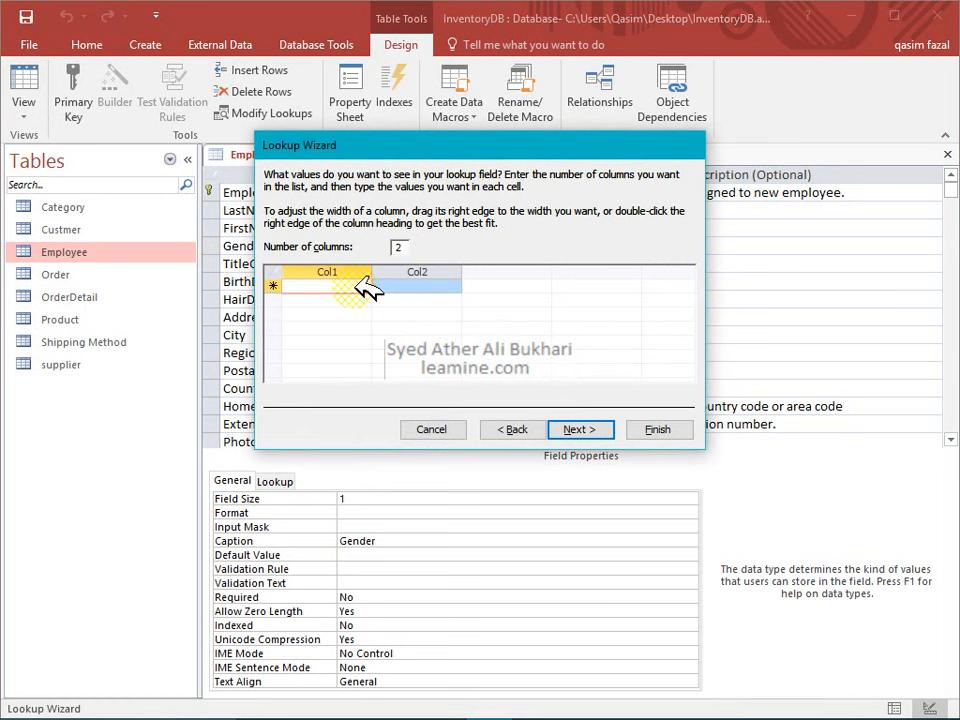
{"action": "type", "text": "Ge"}
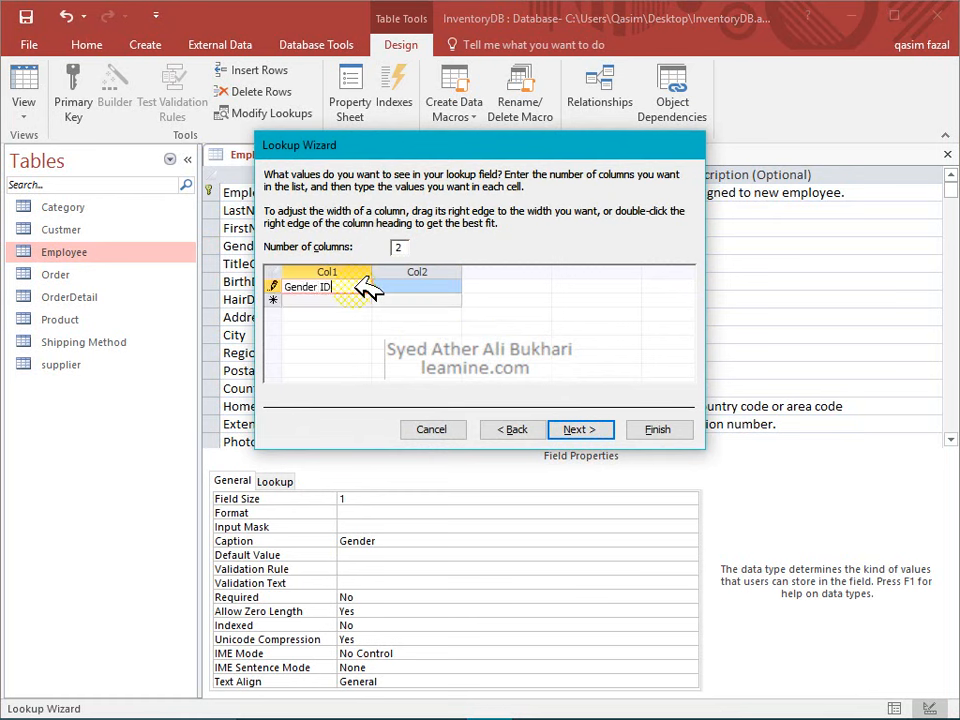
{"action": "type", "text": "nder ID"}
{"action": "key", "text": "Tab"}
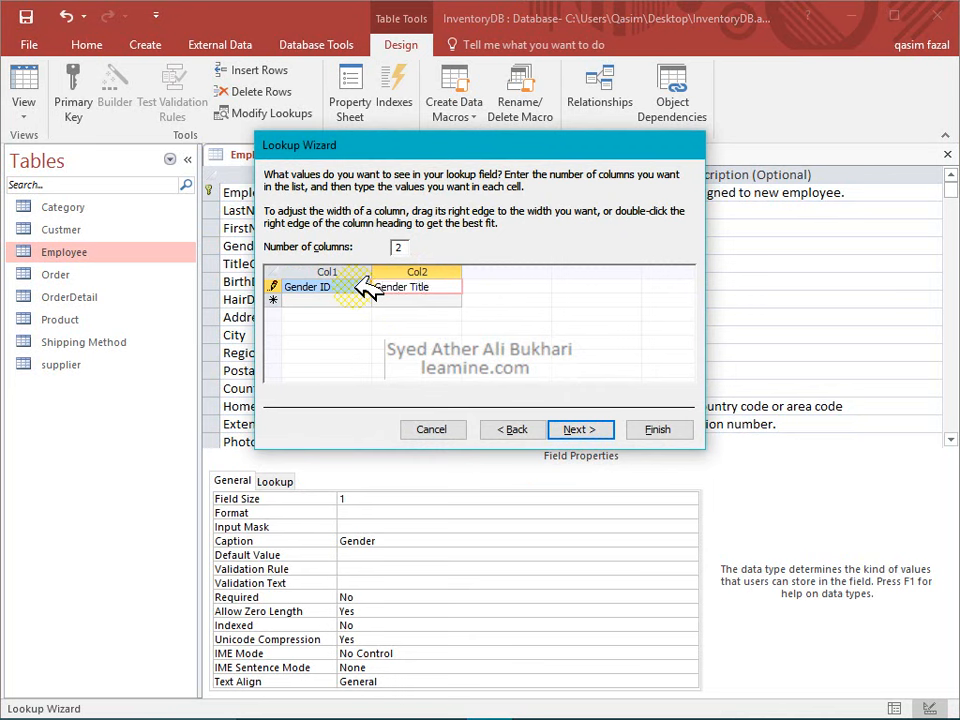
{"action": "key", "text": "Tab"}
{"action": "type", "text": "M"}
{"action": "key", "text": "Down"}
{"action": "type", "text": "F"}
{"action": "key", "text": "shift+Tab"}
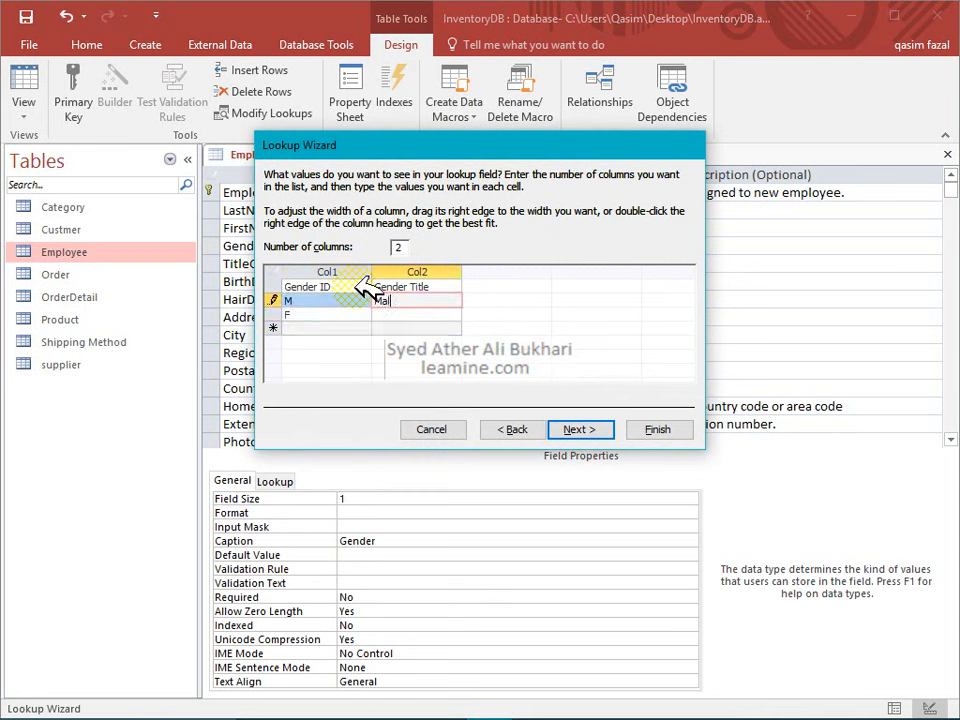
{"action": "key", "text": "Down"}
{"action": "type", "text": "F"}
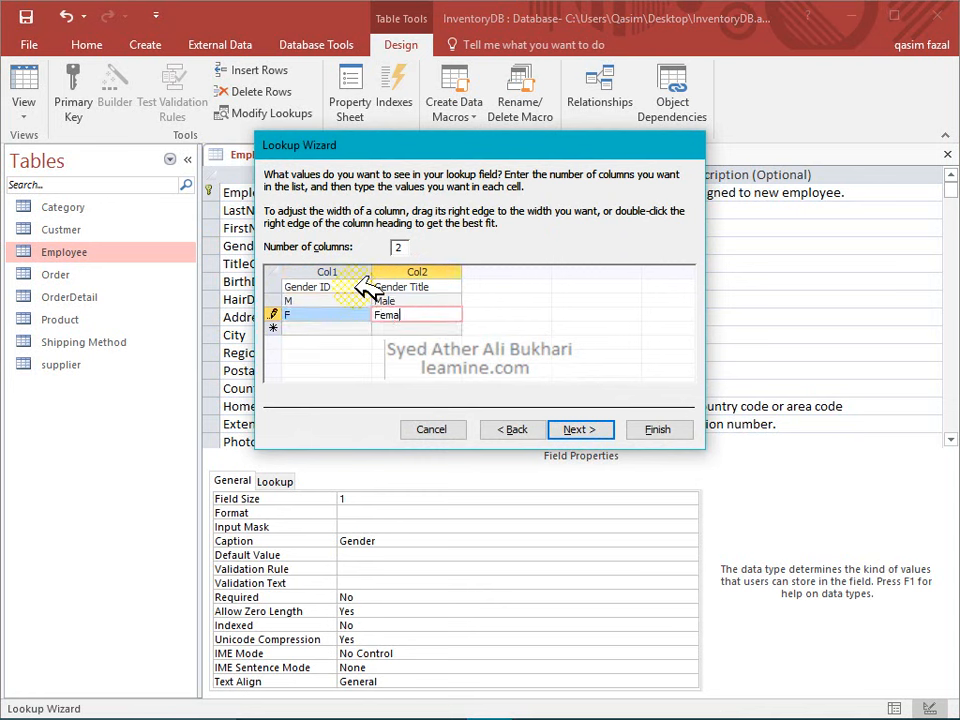
Step: Finish the Lookup Wizard with the label Gender and display the Gender field's lookup properties
{"action": "left_click", "coordinate": [578, 429]}
{"action": "left_click", "coordinate": [591, 431]}
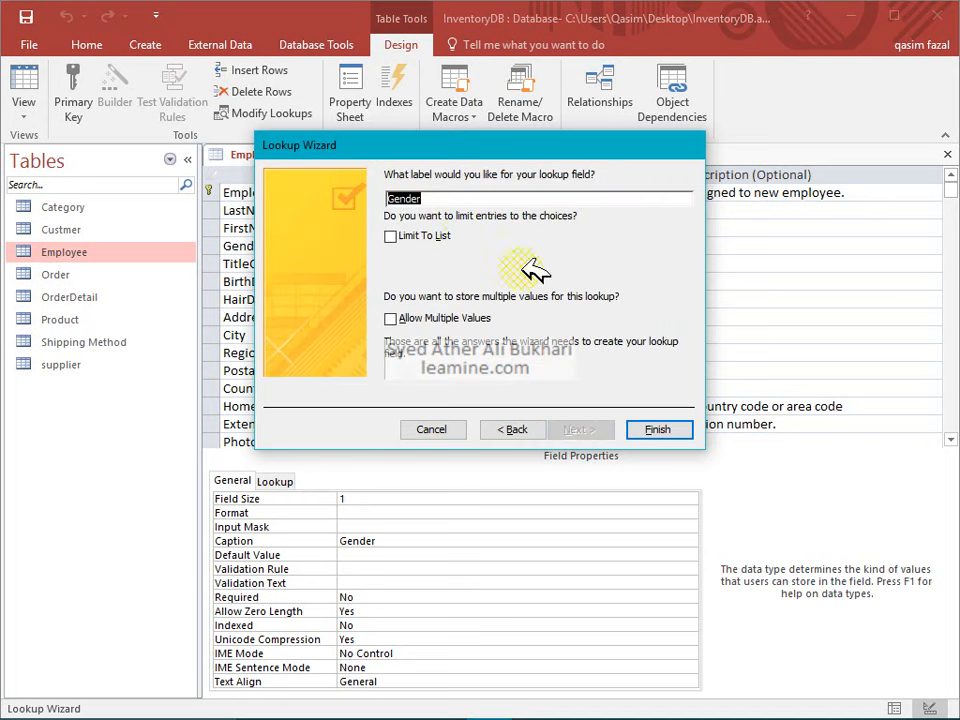
{"action": "left_click", "coordinate": [676, 424]}
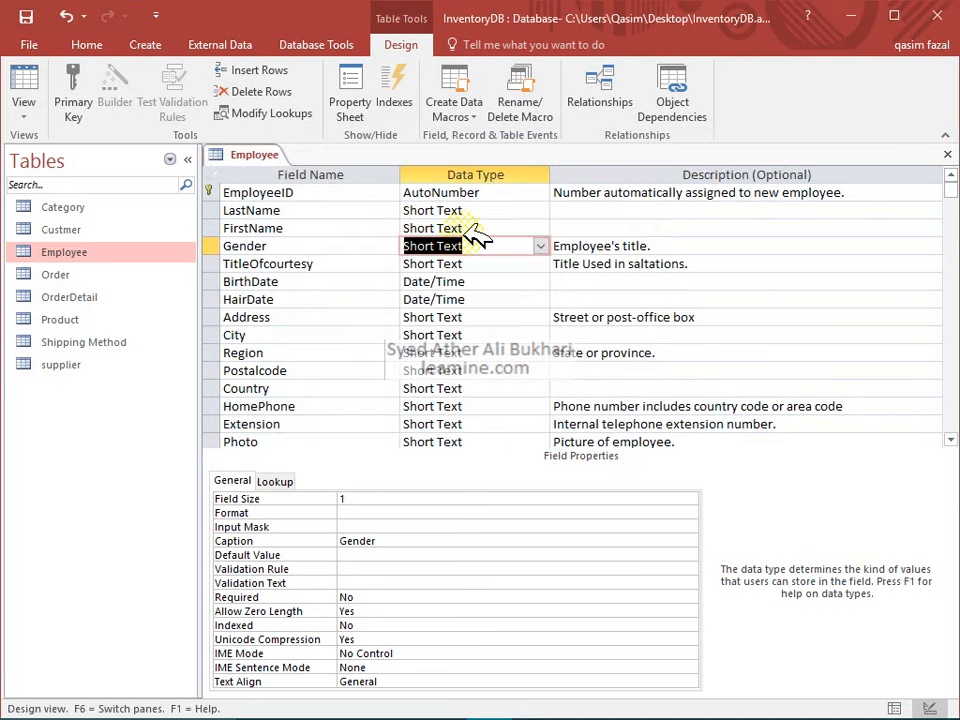
{"action": "left_click", "coordinate": [272, 481]}
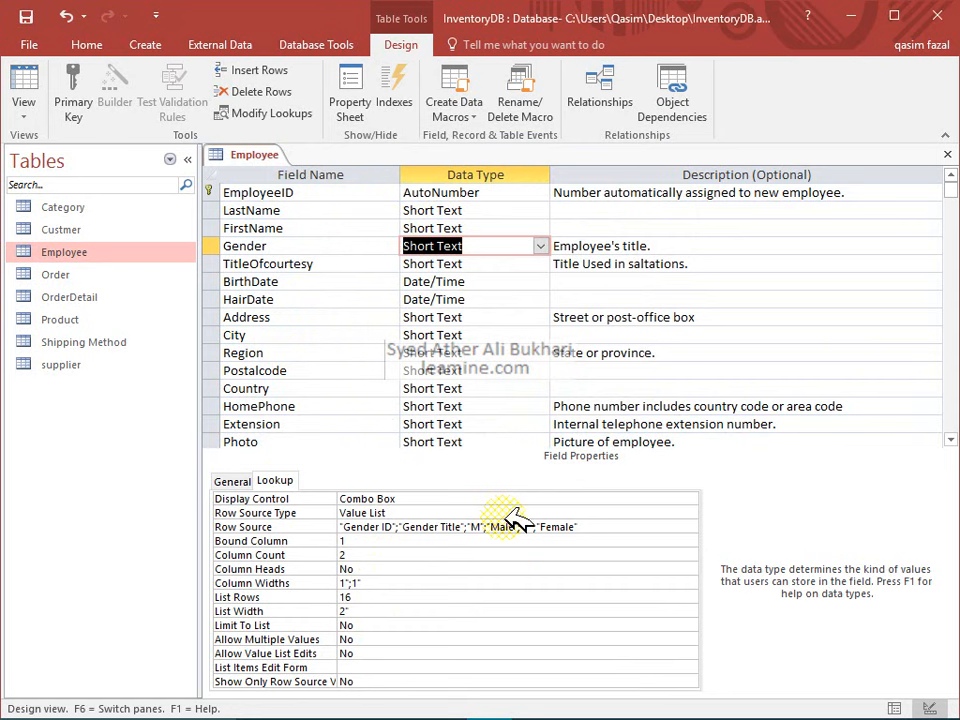
Step: Open the Category table in Design View and examine the properties of its name, description and picture fields
{"action": "left_click", "coordinate": [132, 210]}
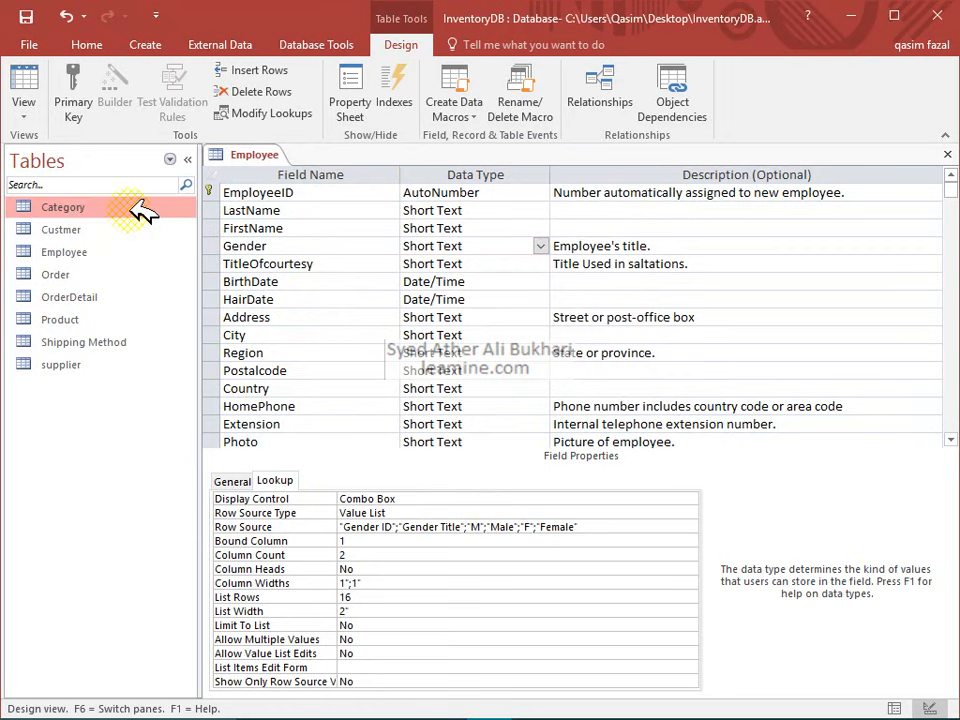
{"action": "double_click", "coordinate": [139, 209]}
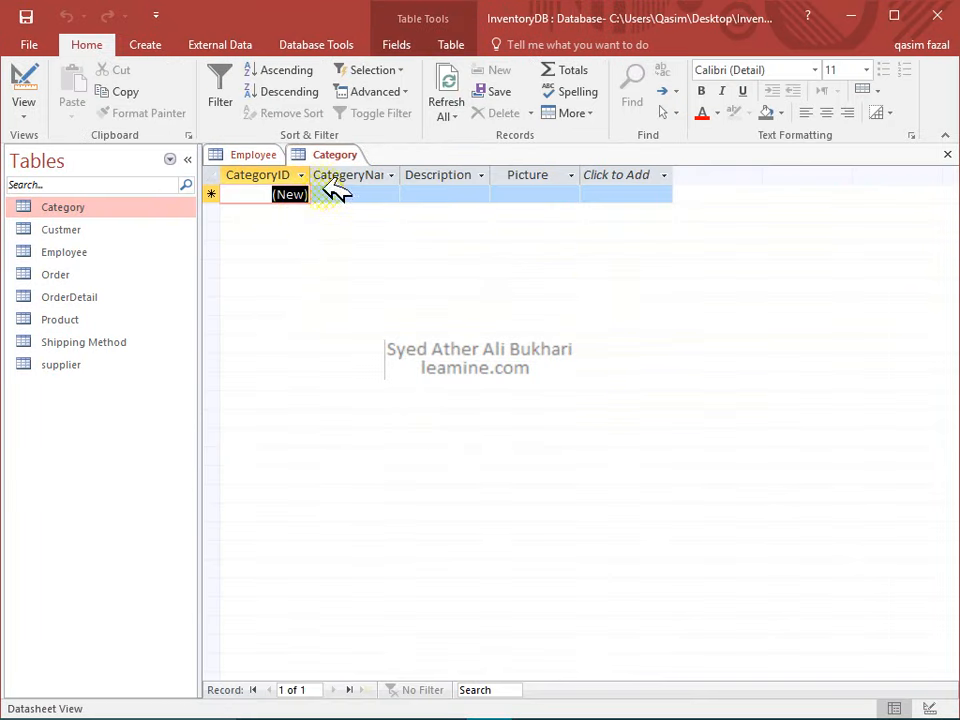
{"action": "left_click", "coordinate": [23, 90]}
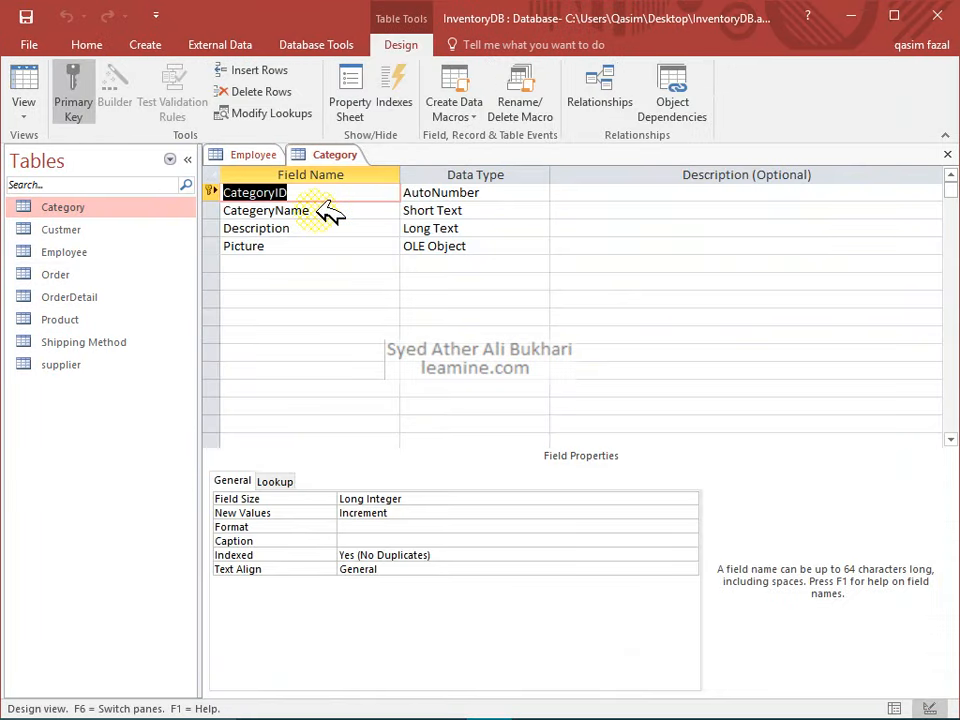
{"action": "left_click", "coordinate": [328, 211]}
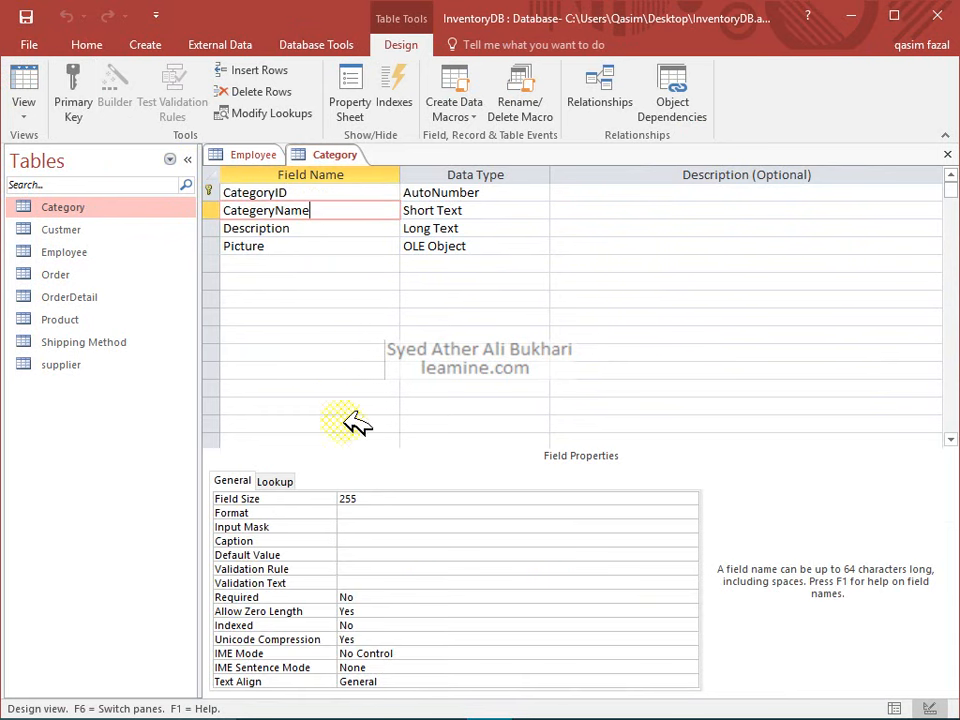
{"action": "left_click", "coordinate": [331, 244]}
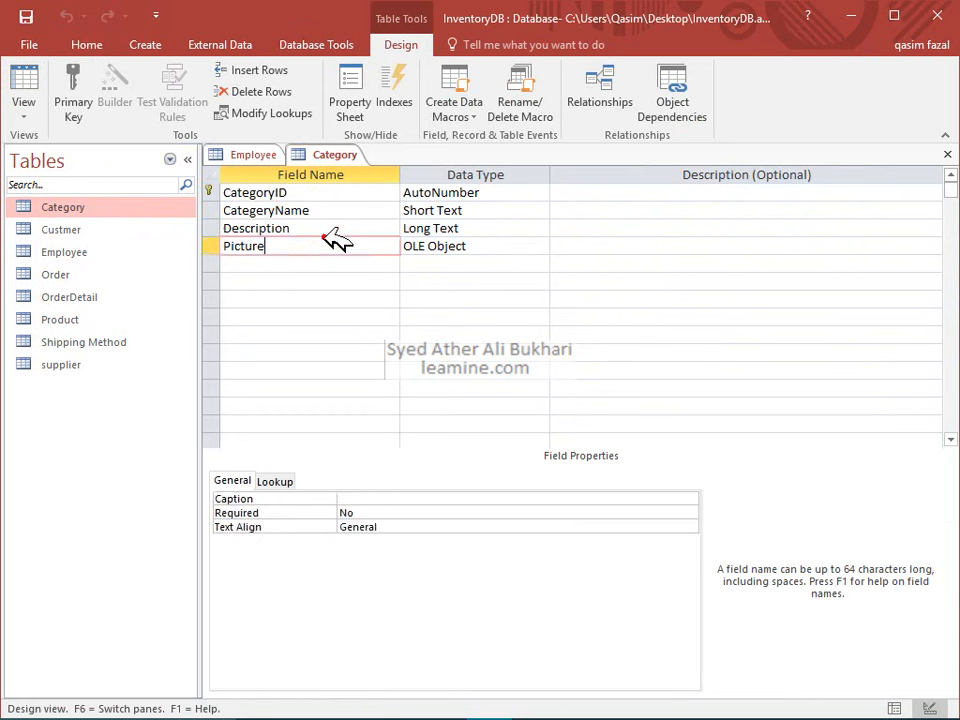
{"action": "left_click", "coordinate": [320, 224]}
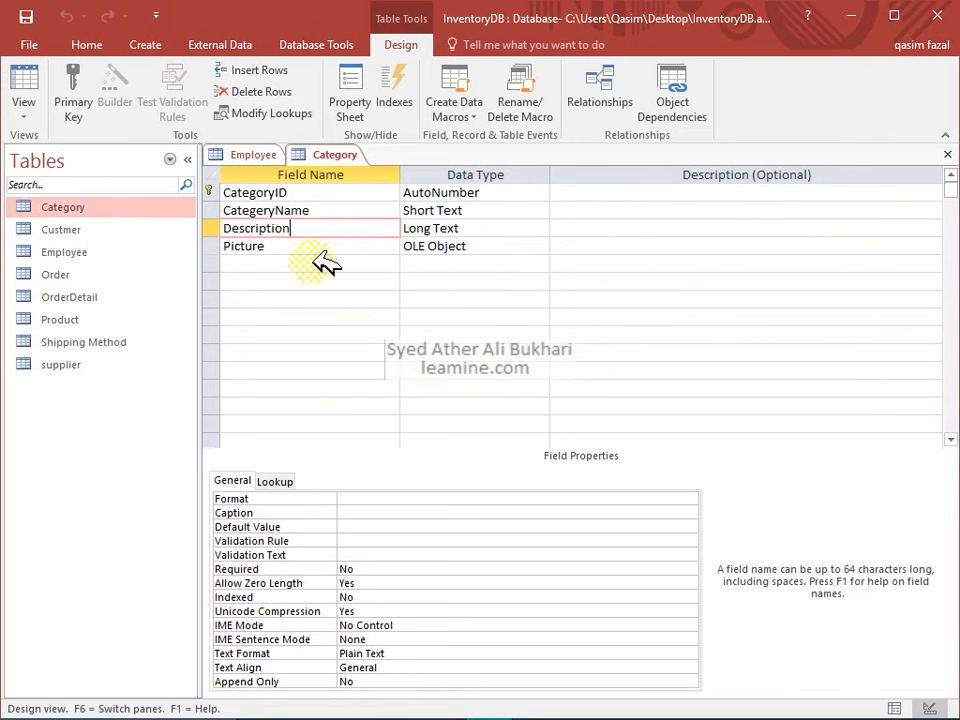
{"action": "left_click", "coordinate": [302, 248]}
{"action": "left_click", "coordinate": [310, 249]}
{"action": "left_click", "coordinate": [321, 239]}
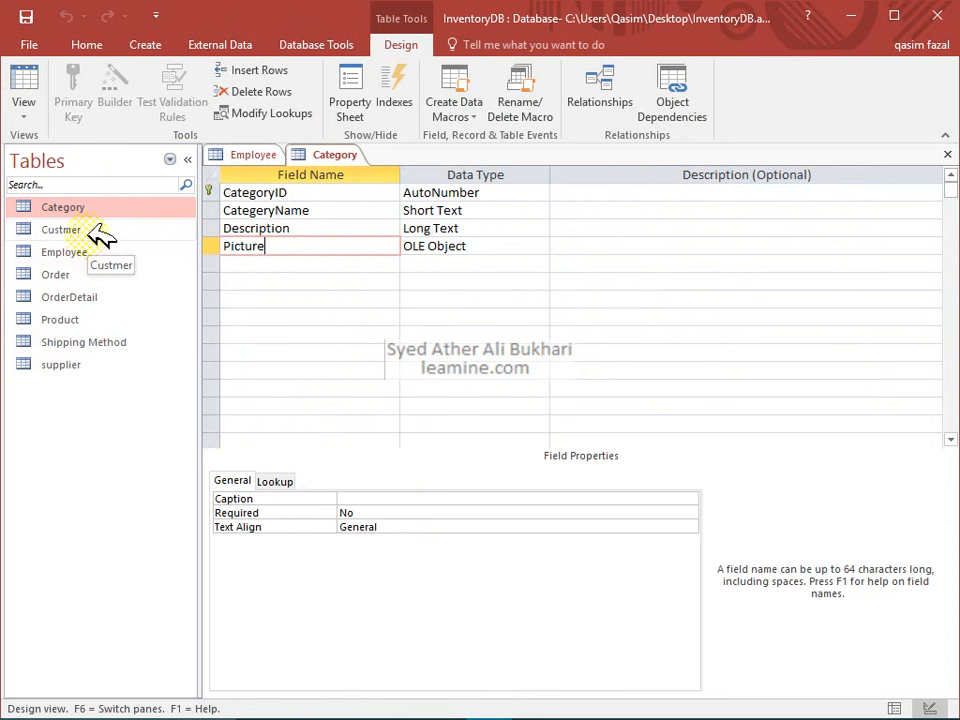
{"action": "left_click", "coordinate": [350, 498]}
Step: Open the Custmer table in Design View and delete its redundant ID AutoNumber field
{"action": "left_click", "coordinate": [108, 235]}
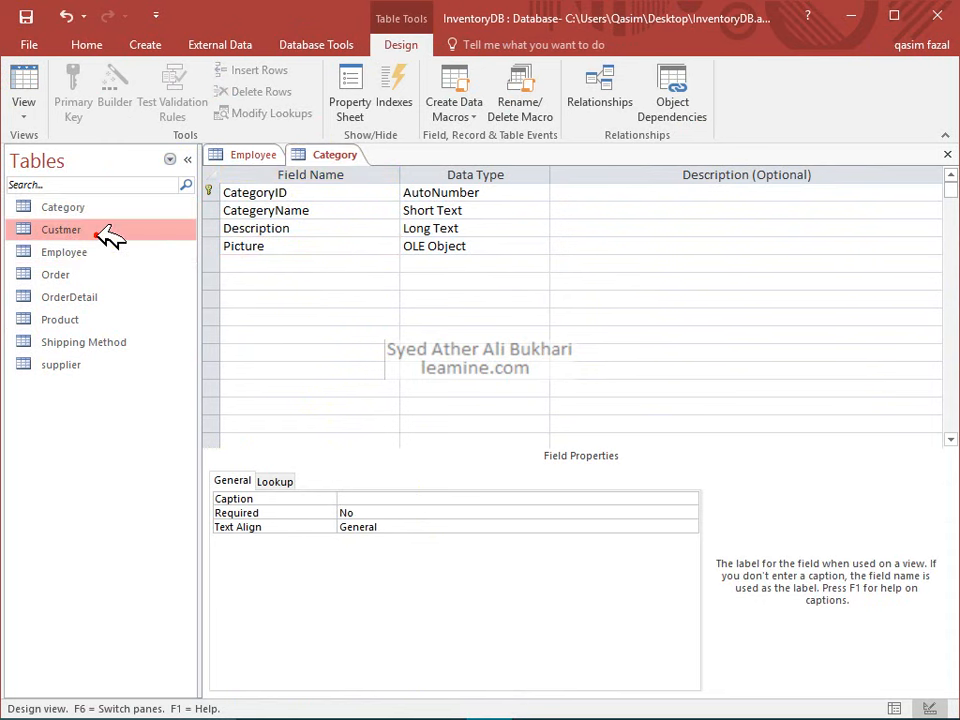
{"action": "double_click", "coordinate": [108, 235]}
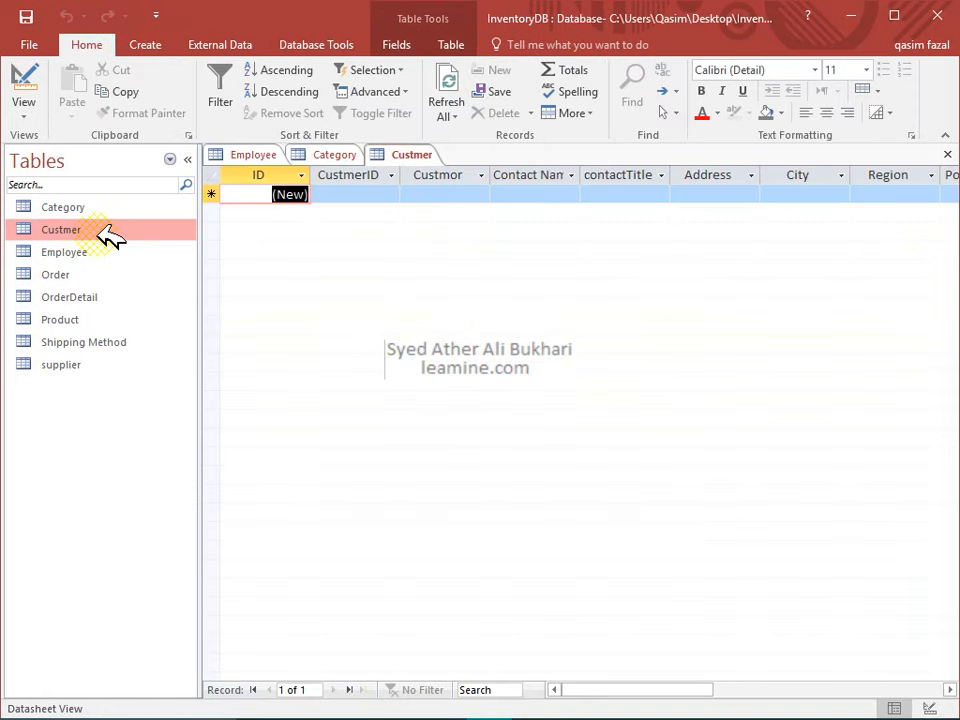
{"action": "left_click", "coordinate": [26, 100]}
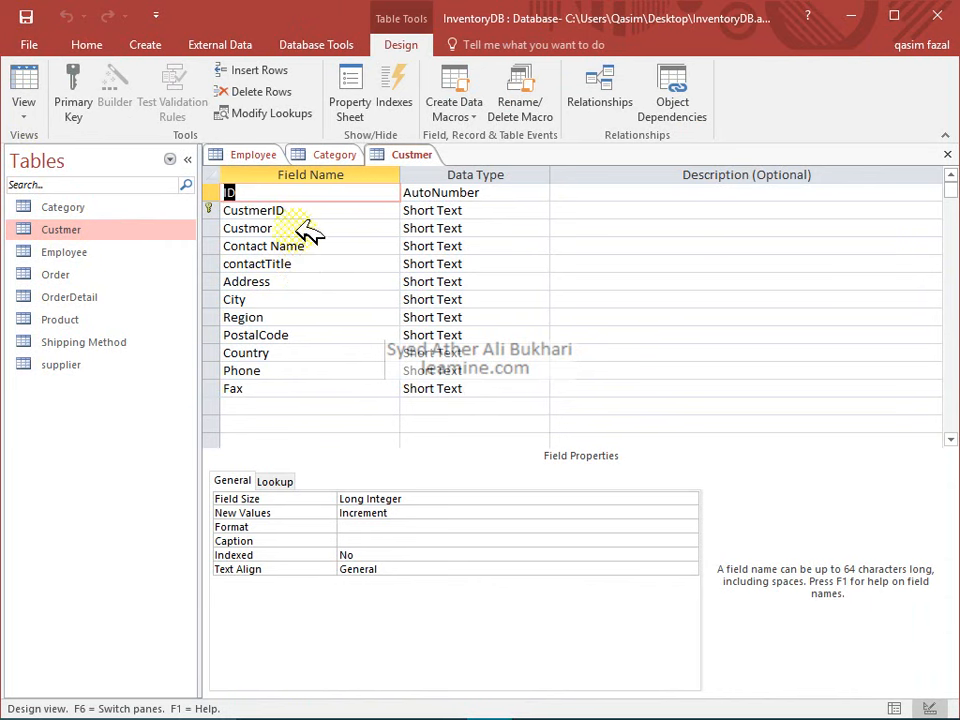
{"action": "left_click", "coordinate": [298, 212]}
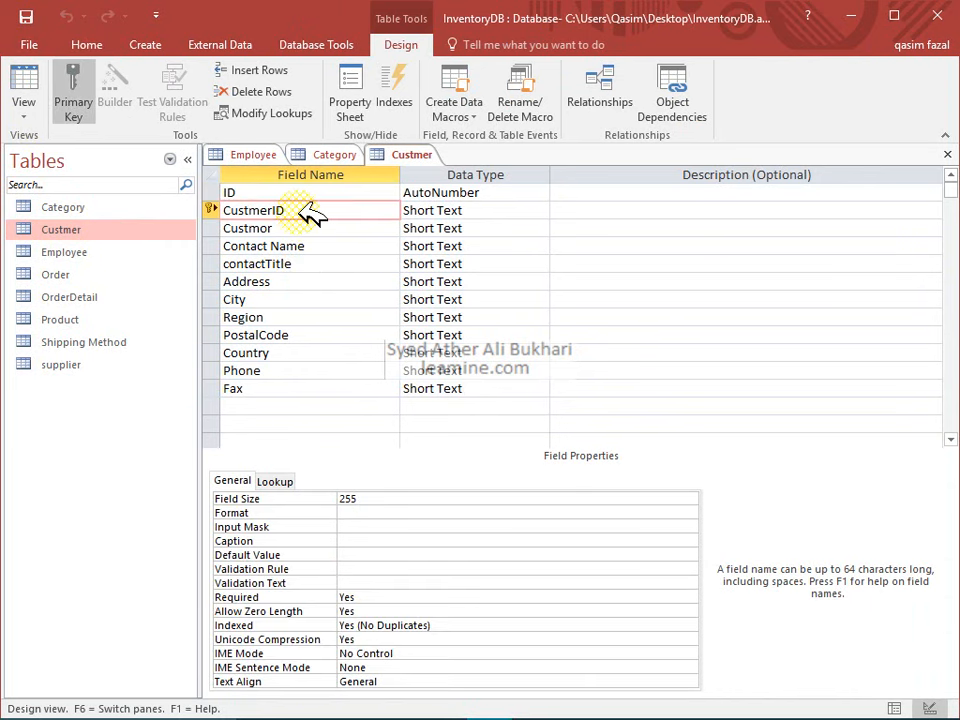
{"action": "left_click", "coordinate": [306, 193]}
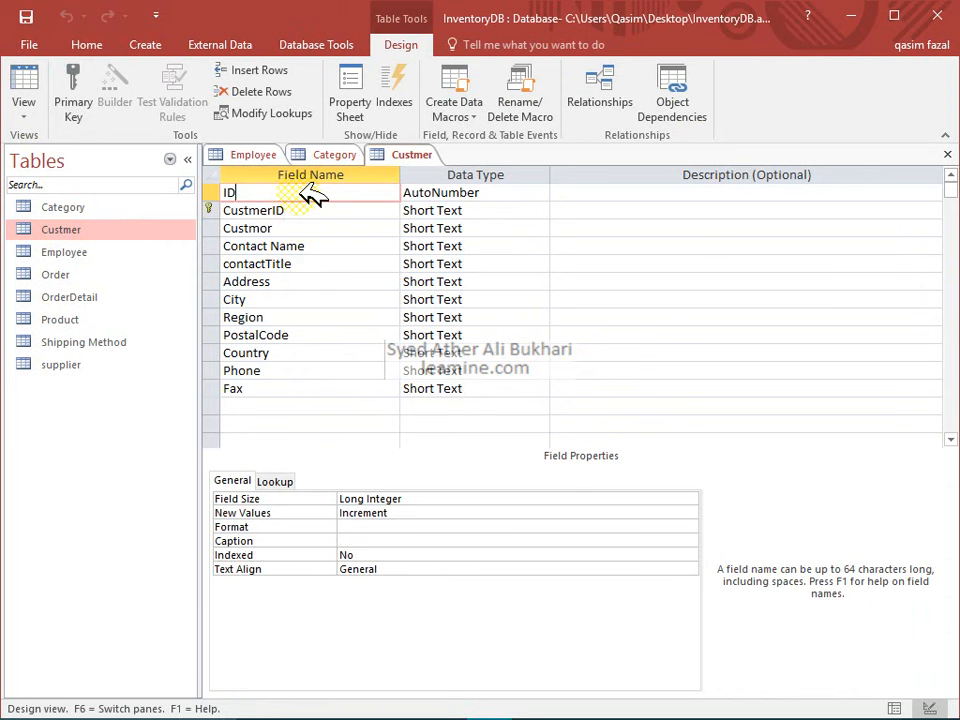
{"action": "left_click", "coordinate": [214, 192]}
{"action": "right_click", "coordinate": [216, 191]}
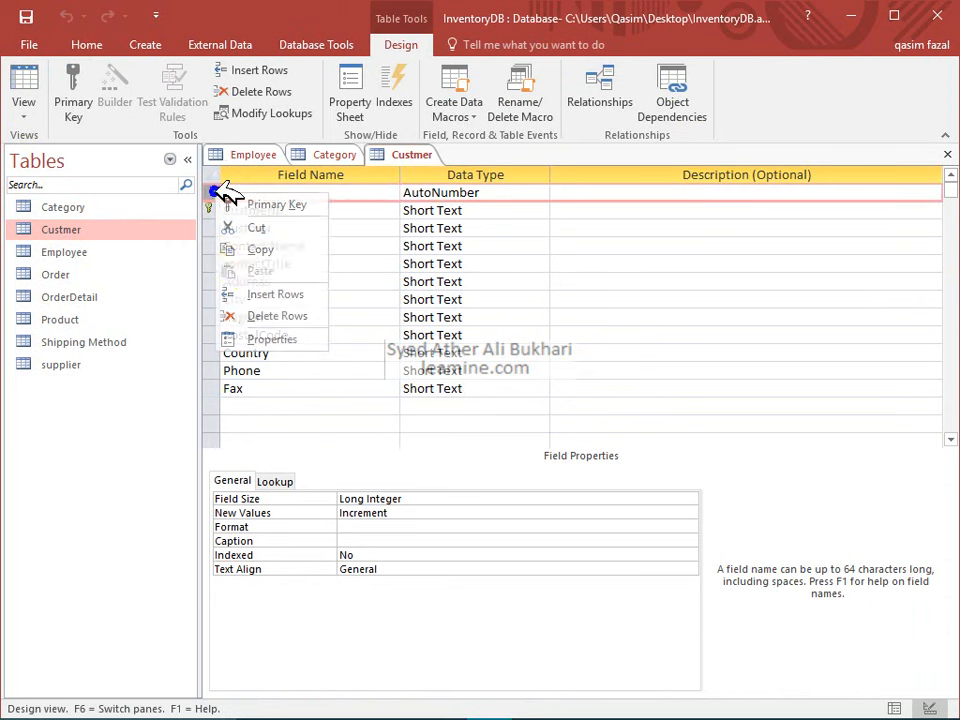
{"action": "left_click", "coordinate": [262, 315]}
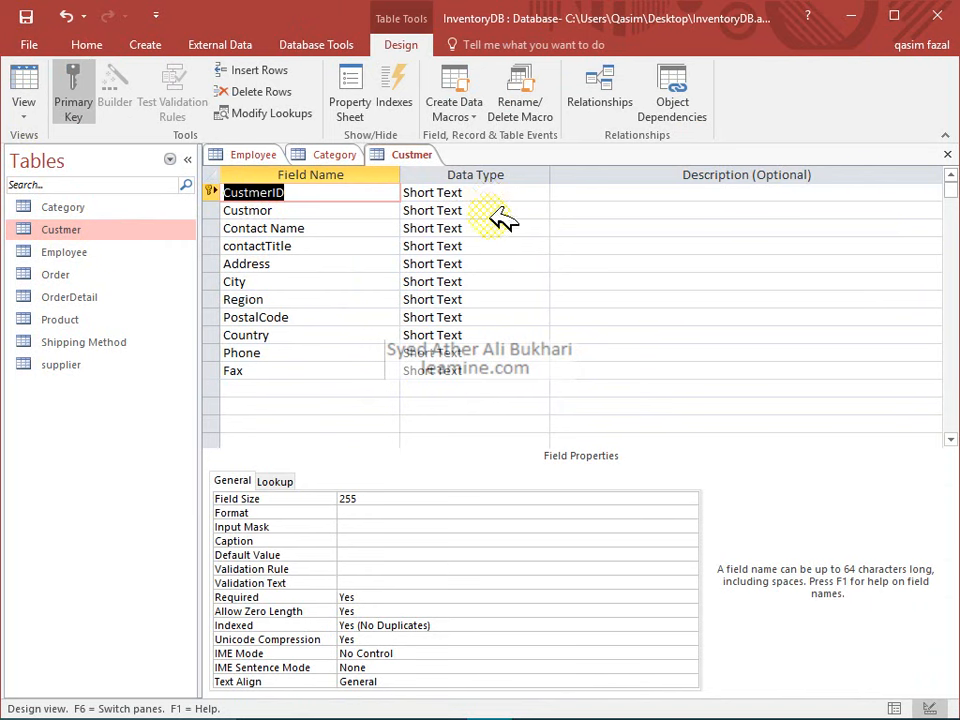
{"action": "left_click", "coordinate": [296, 212]}
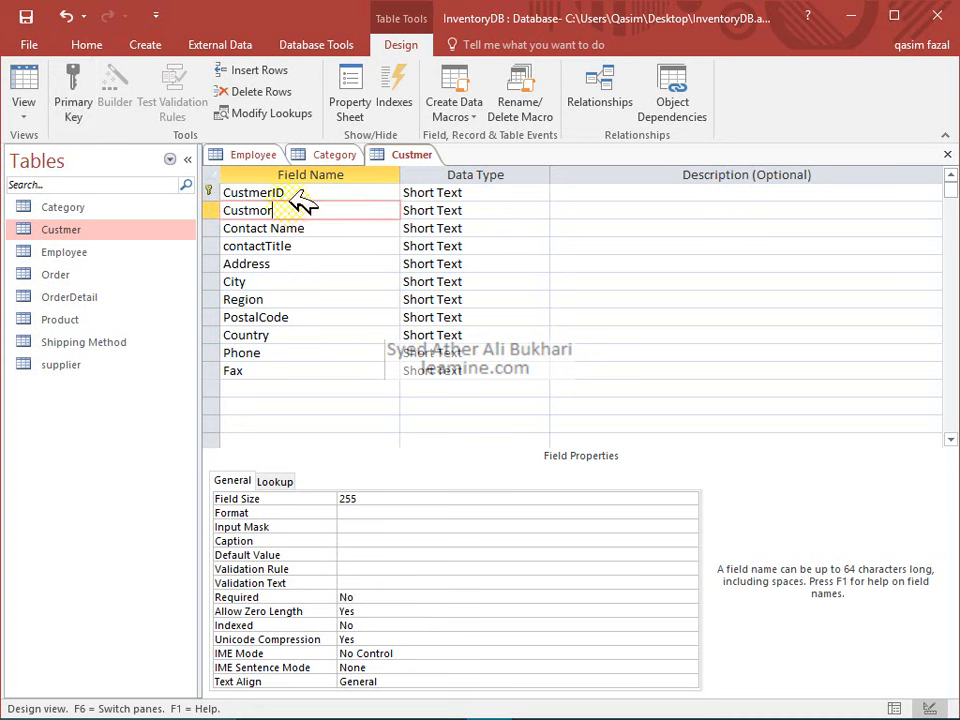
Step: Delete the Custmor field below CustmerID from the Custmer table's design
{"action": "left_click", "coordinate": [212, 210]}
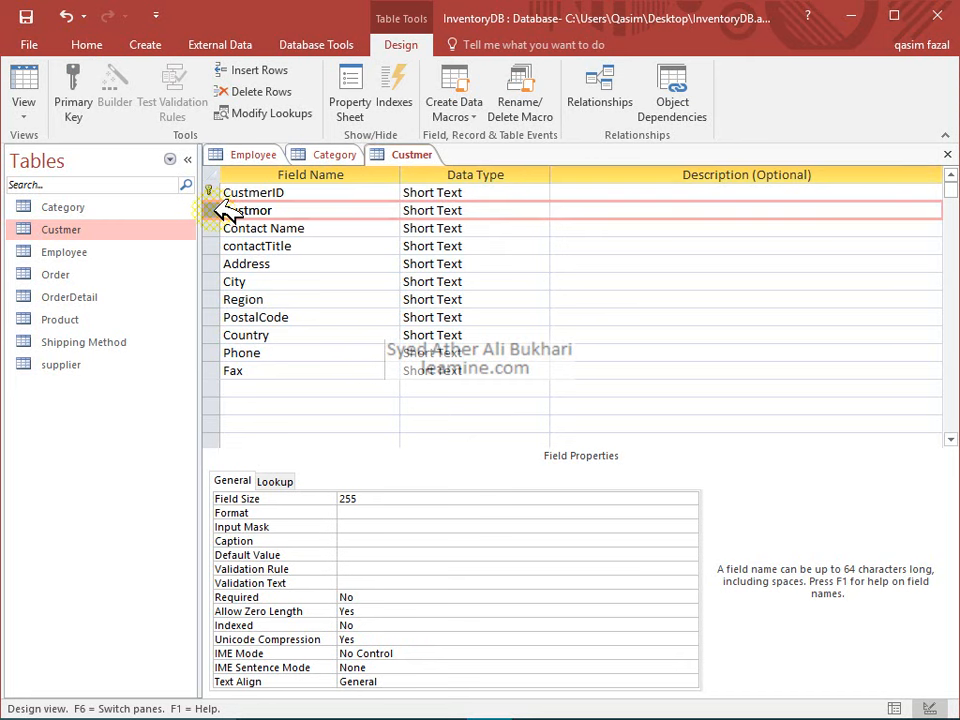
{"action": "key", "text": "Delete"}
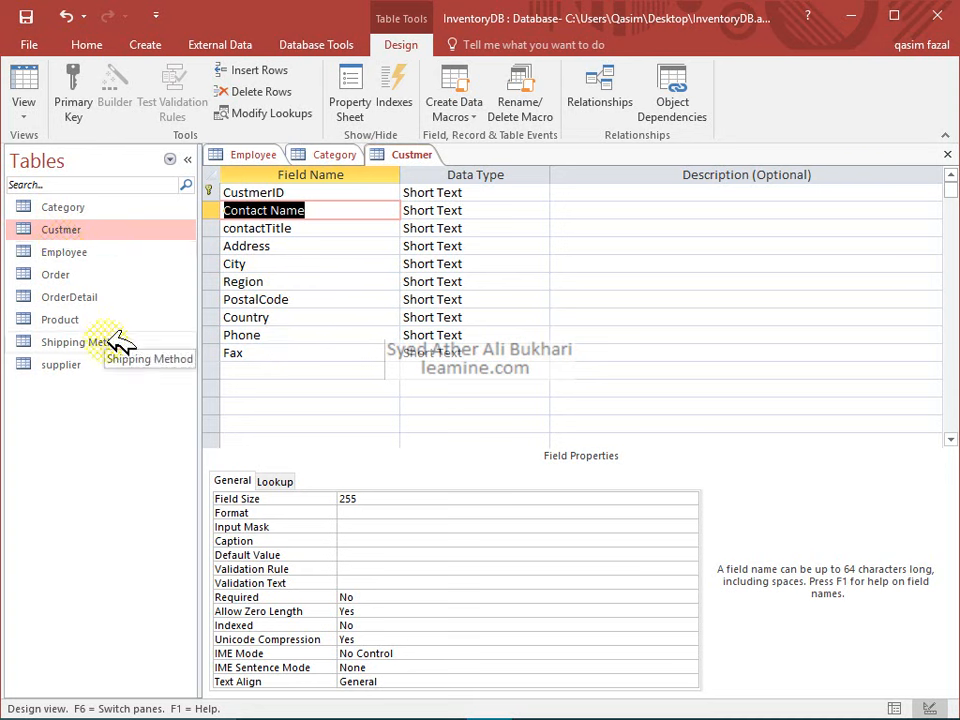
Step: Open the Order table in Design View and rename the Reuired Date field as ReuiredDate, without the space
{"action": "right_click", "coordinate": [88, 276]}
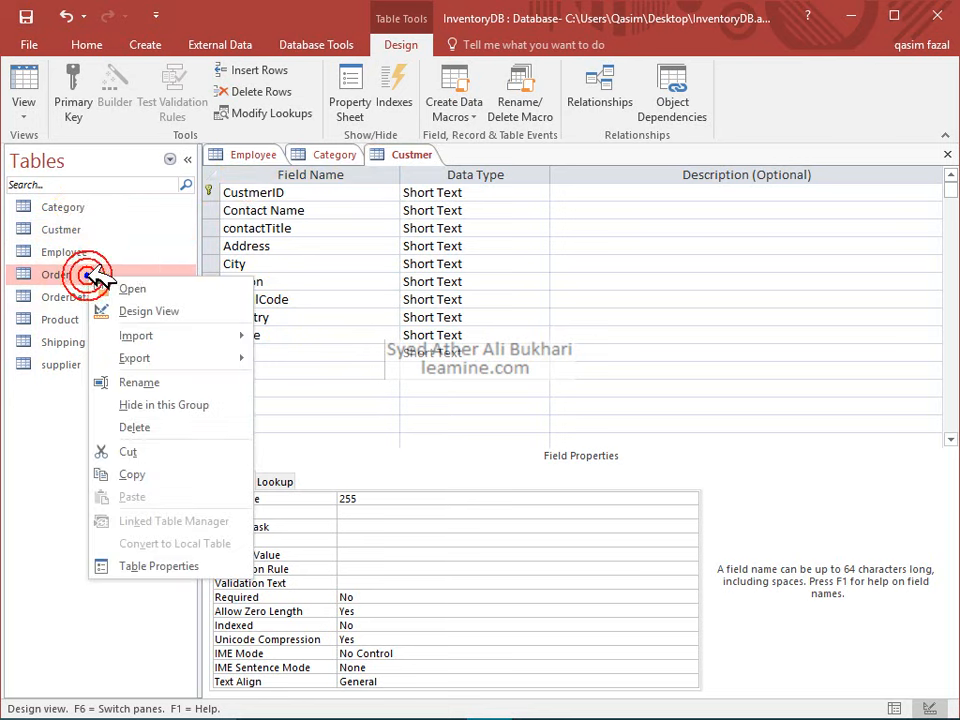
{"action": "left_click", "coordinate": [132, 312]}
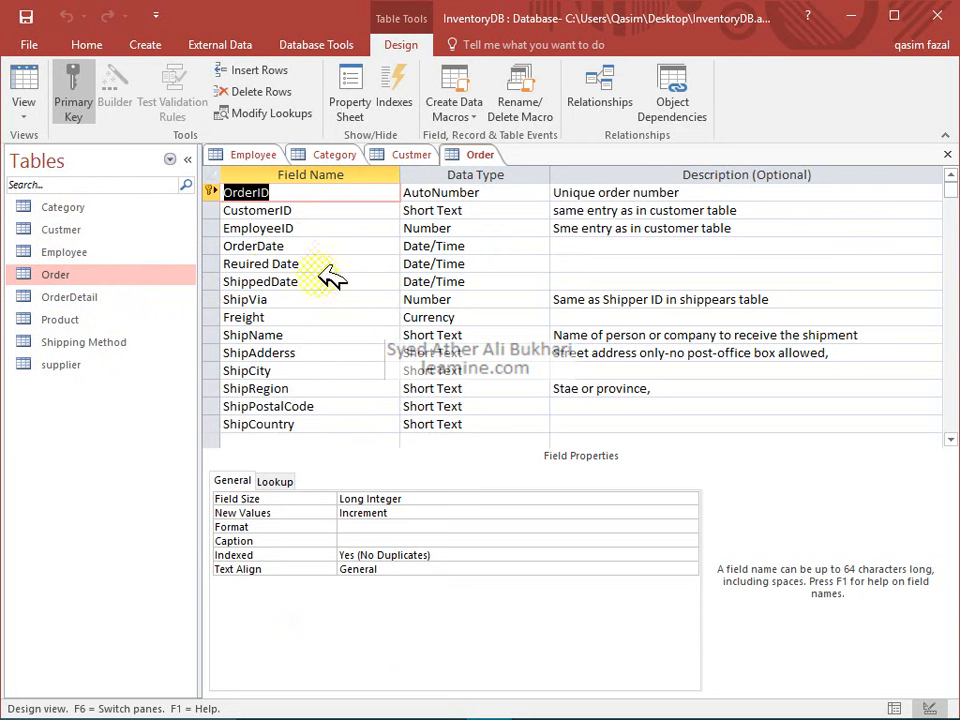
{"action": "left_click", "coordinate": [274, 263]}
{"action": "key", "text": "BackSpace"}
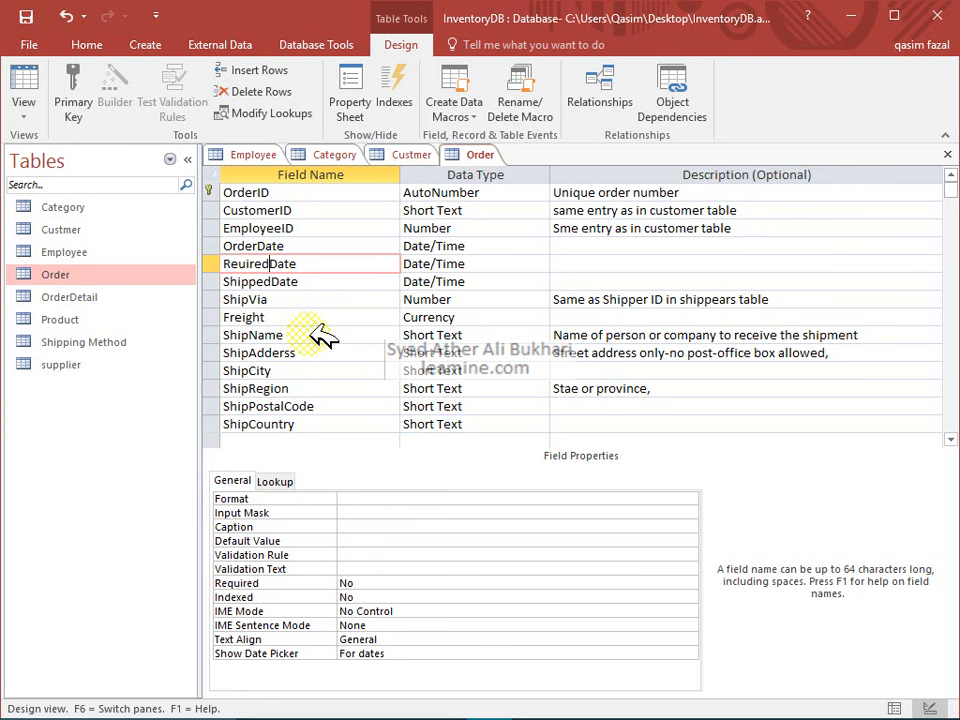
{"action": "left_click", "coordinate": [358, 405]}
{"action": "left_click", "coordinate": [328, 422]}
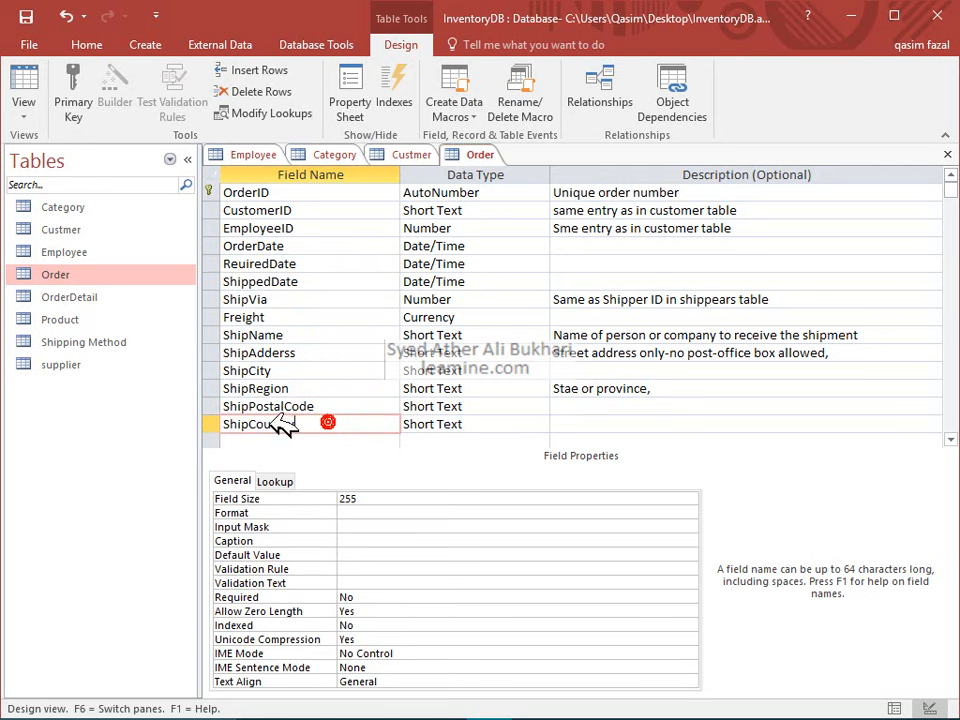
Step: Open the OrderDetail table in Design View and compare its fields with the Order table's design
{"action": "right_click", "coordinate": [131, 300]}
{"action": "left_click", "coordinate": [183, 335]}
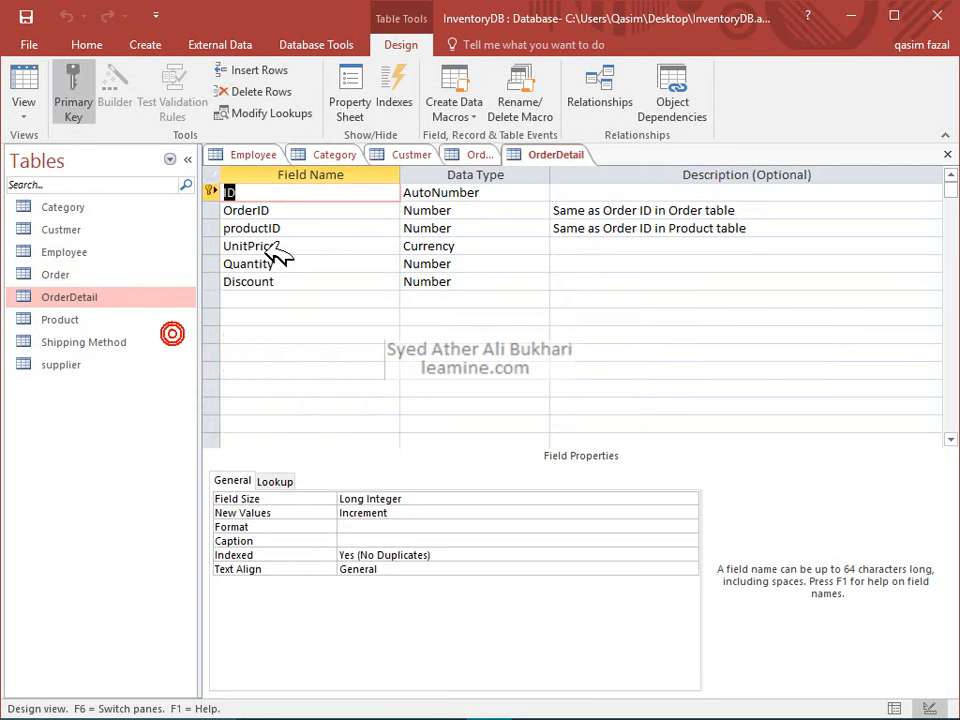
{"action": "left_click", "coordinate": [482, 155]}
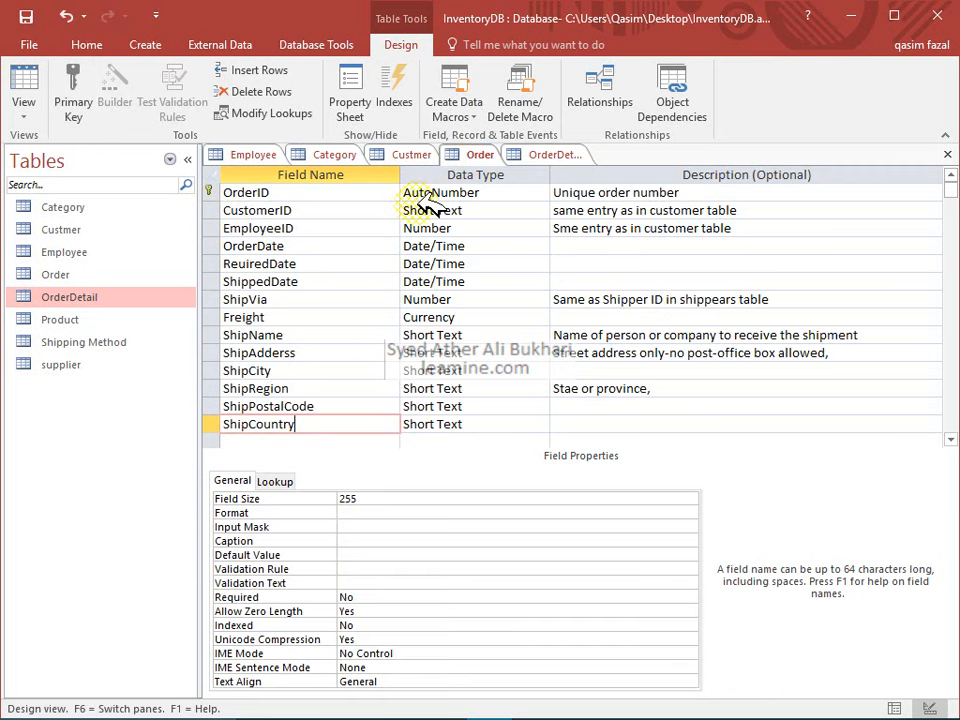
{"action": "left_click", "coordinate": [570, 155]}
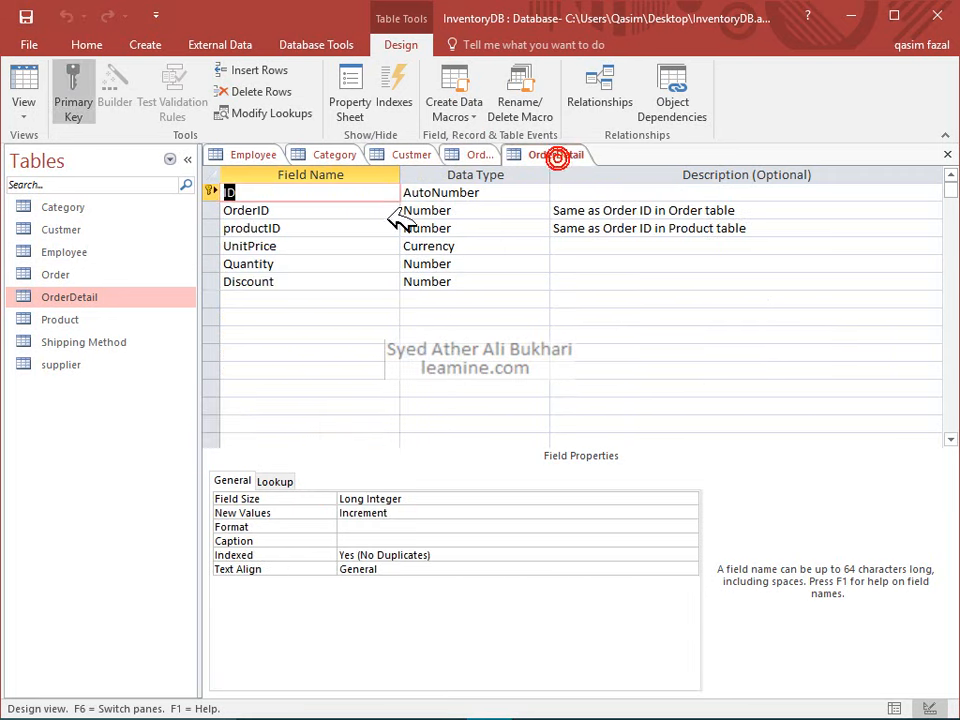
Step: Delete the ID AutoNumber field from the OrderDetail table and make OrderID its primary key
{"action": "left_click", "coordinate": [216, 191]}
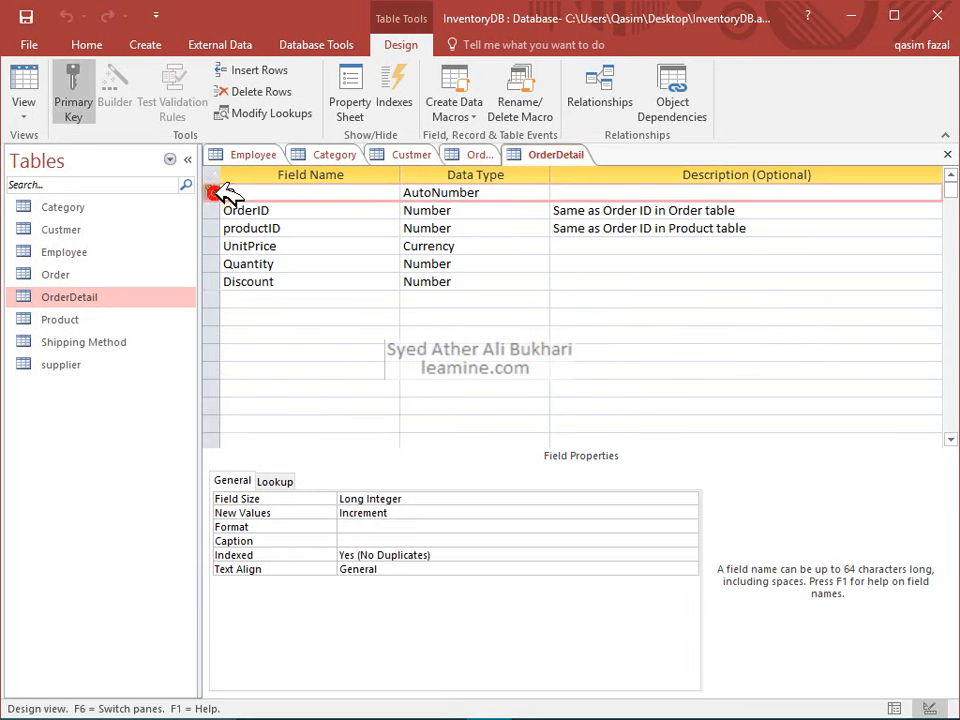
{"action": "key", "text": "Delete"}
{"action": "key", "text": "Return"}
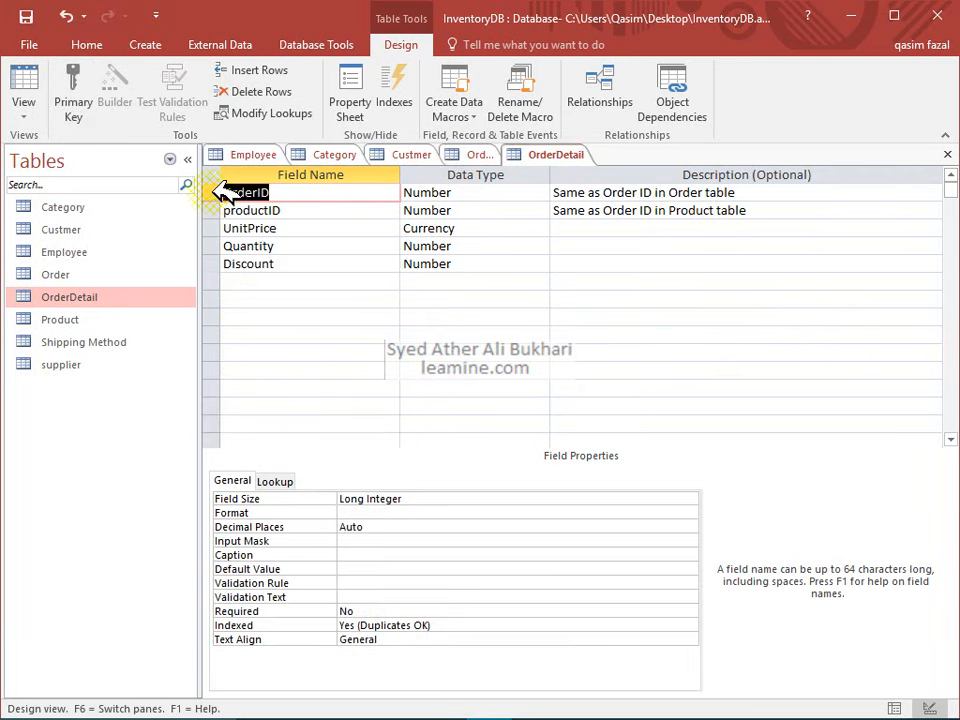
{"action": "left_click", "coordinate": [86, 86]}
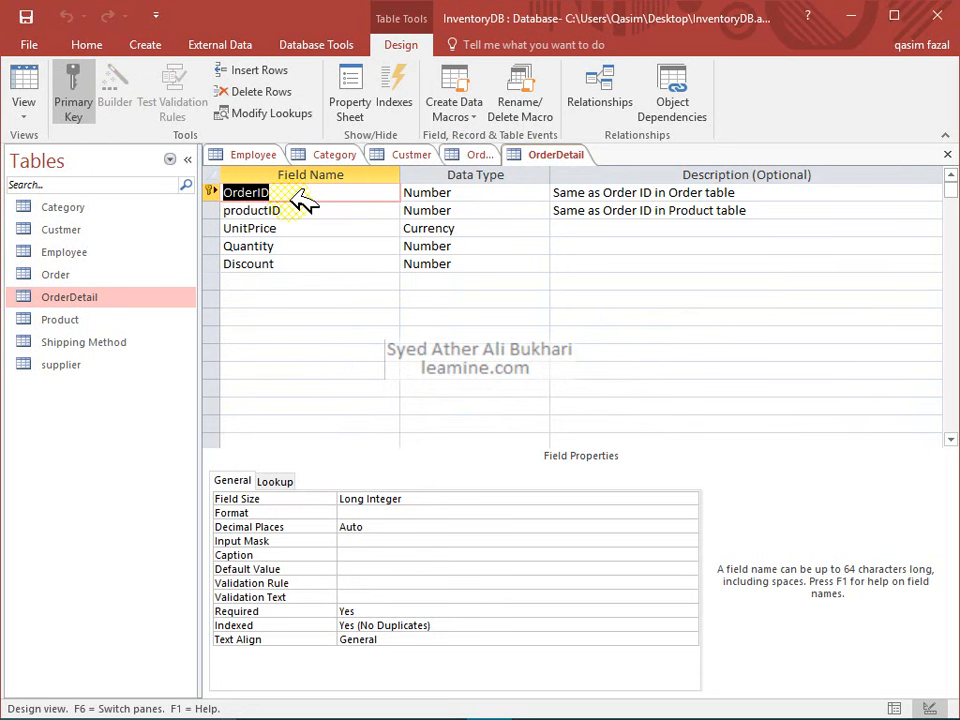
{"action": "left_click", "coordinate": [318, 210]}
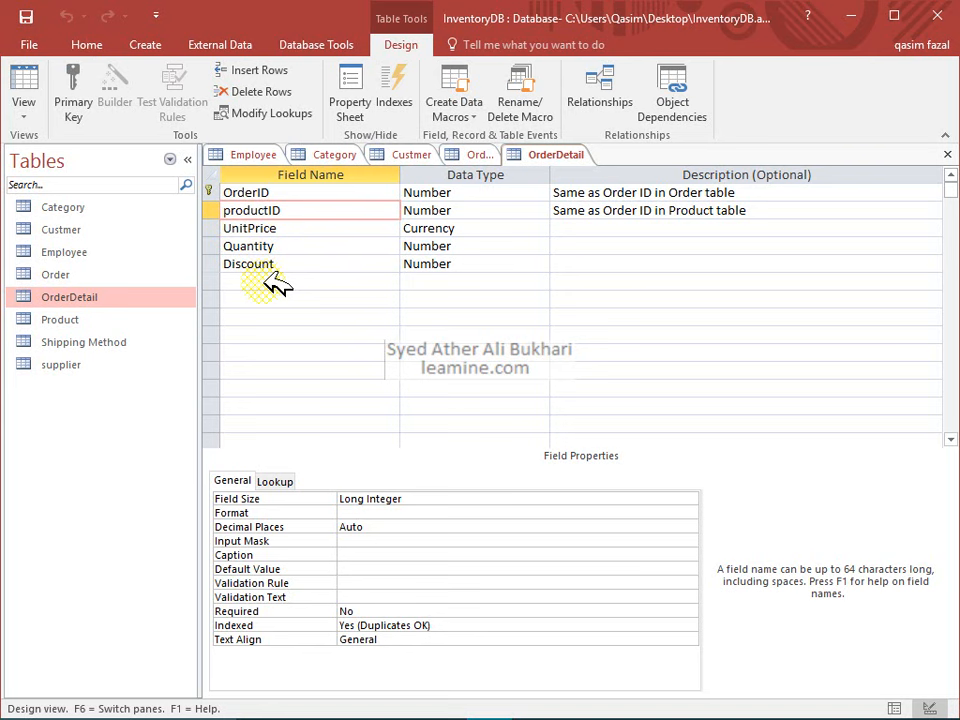
Step: Open the Product table in Design View and examine the properties of its fields from CategoryID down to Discountinued
{"action": "left_click", "coordinate": [120, 320]}
{"action": "right_click", "coordinate": [118, 320]}
{"action": "left_click", "coordinate": [152, 356]}
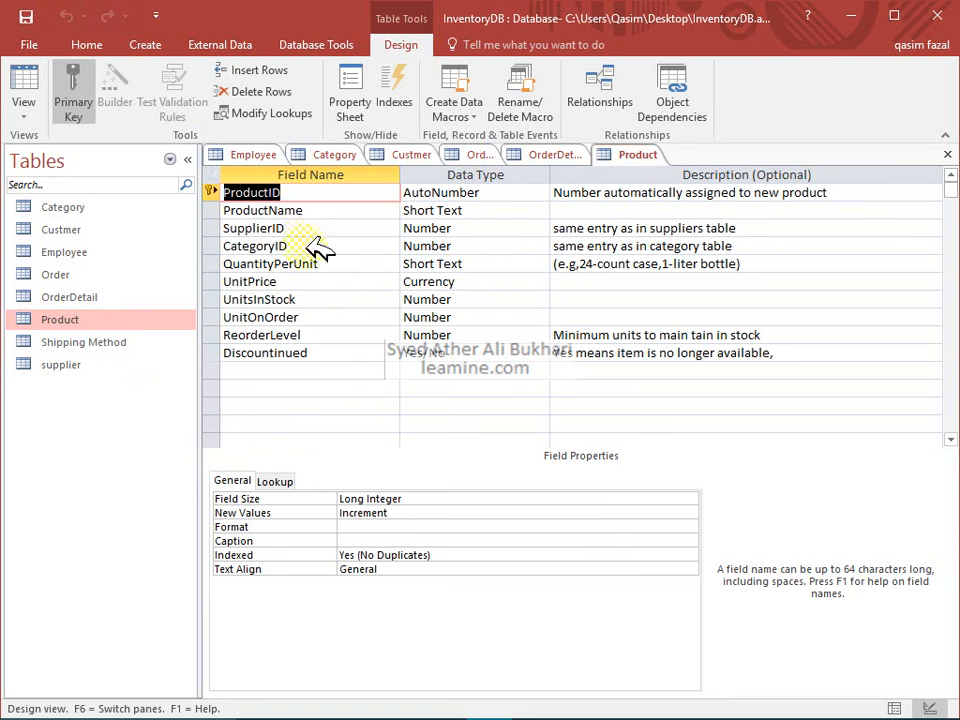
{"action": "left_click", "coordinate": [305, 246]}
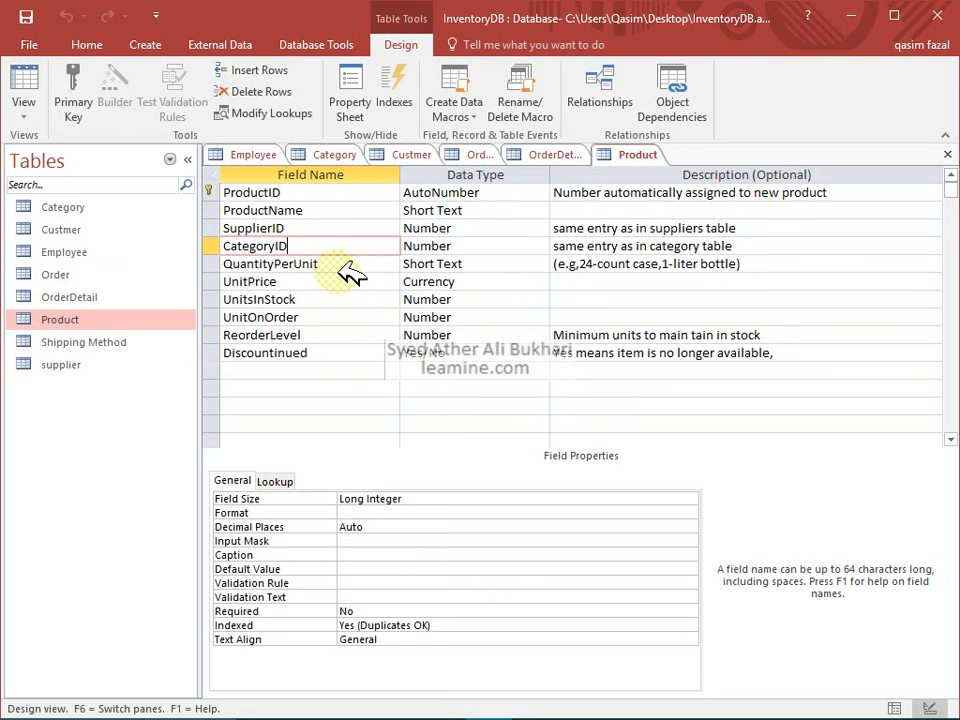
{"action": "left_click", "coordinate": [341, 283]}
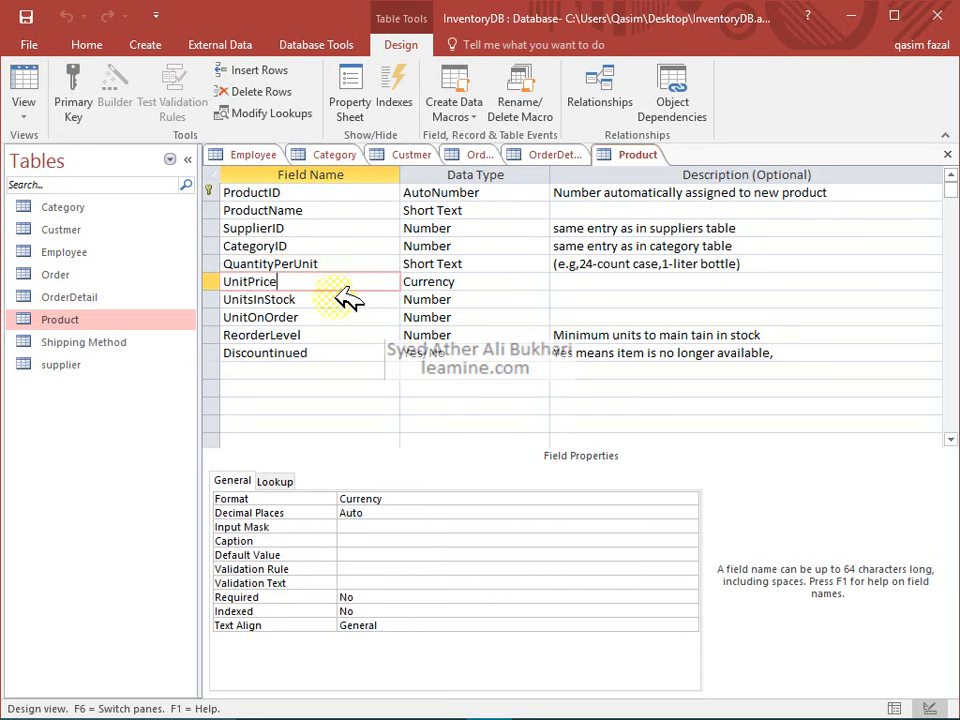
{"action": "left_click", "coordinate": [342, 300]}
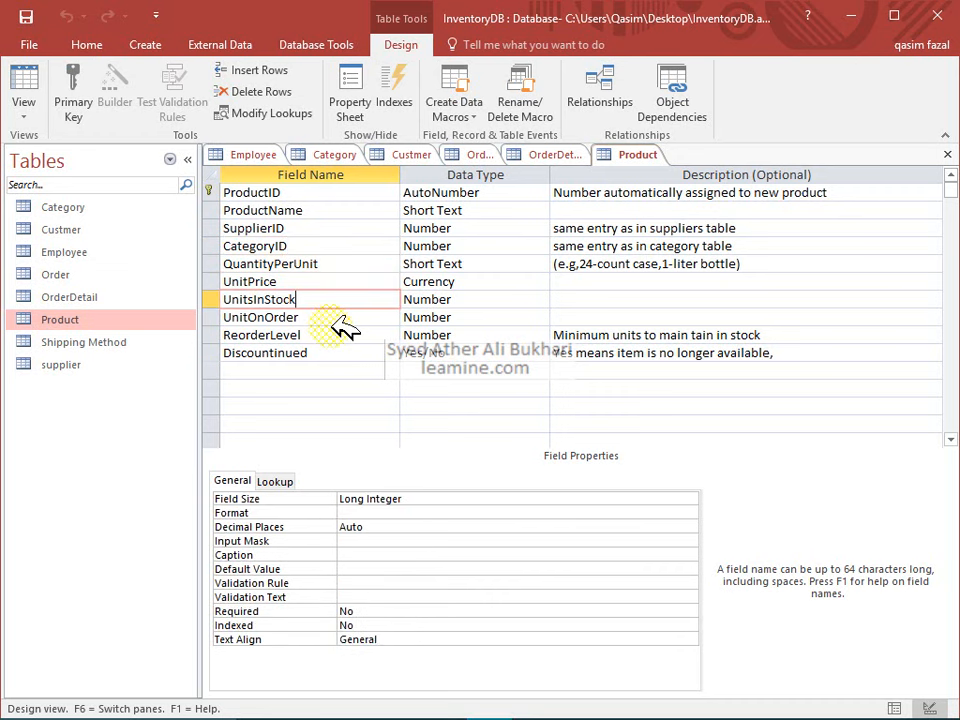
{"action": "left_click", "coordinate": [333, 318]}
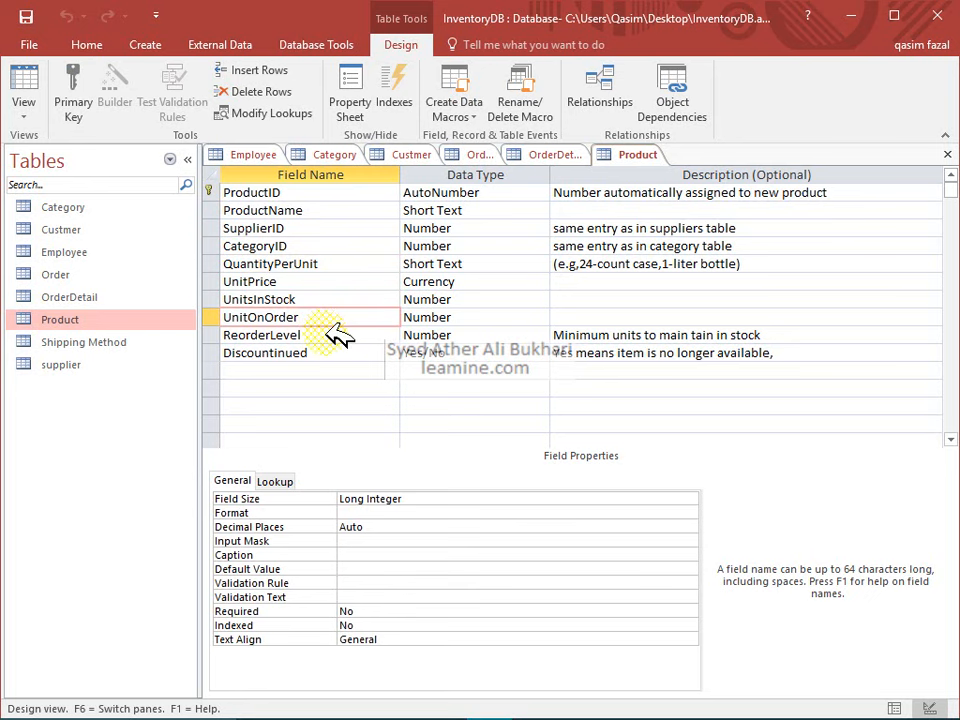
{"action": "left_click", "coordinate": [336, 336]}
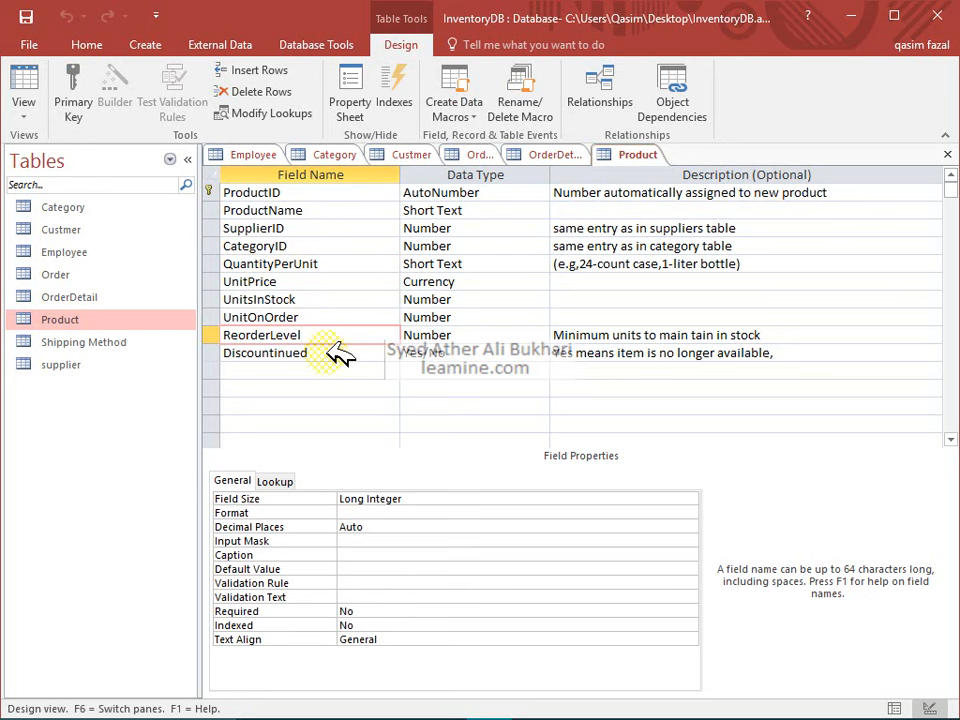
{"action": "left_click", "coordinate": [333, 350]}
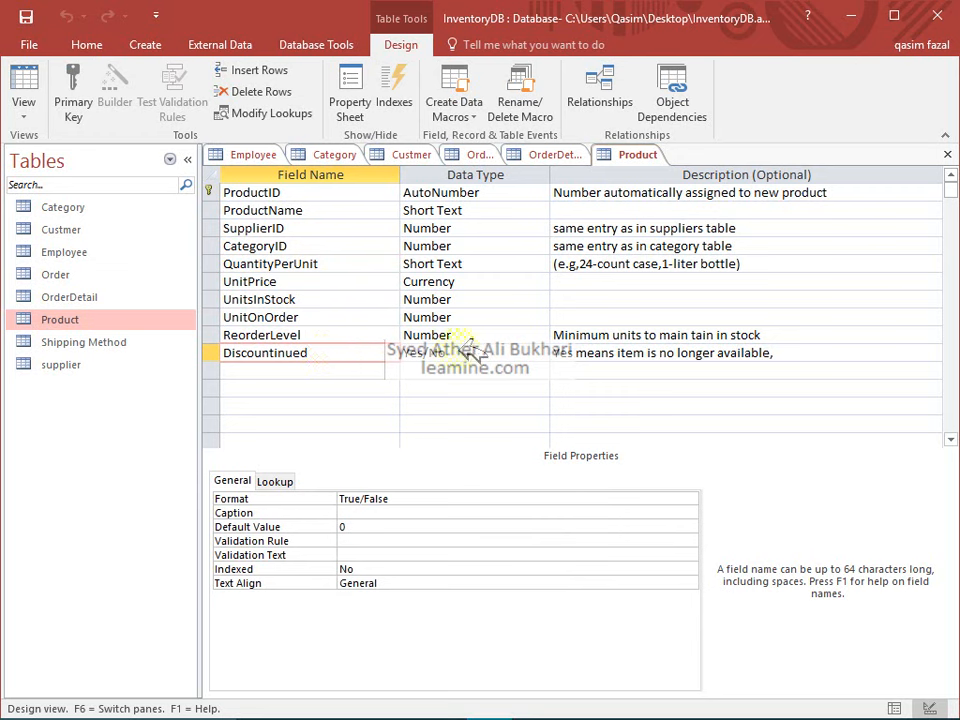
Step: Open the Shipping Method table in Design View and examine the properties of its CompanyName and Phone fields
{"action": "left_click", "coordinate": [103, 342]}
{"action": "right_click", "coordinate": [100, 344]}
{"action": "left_click", "coordinate": [142, 377]}
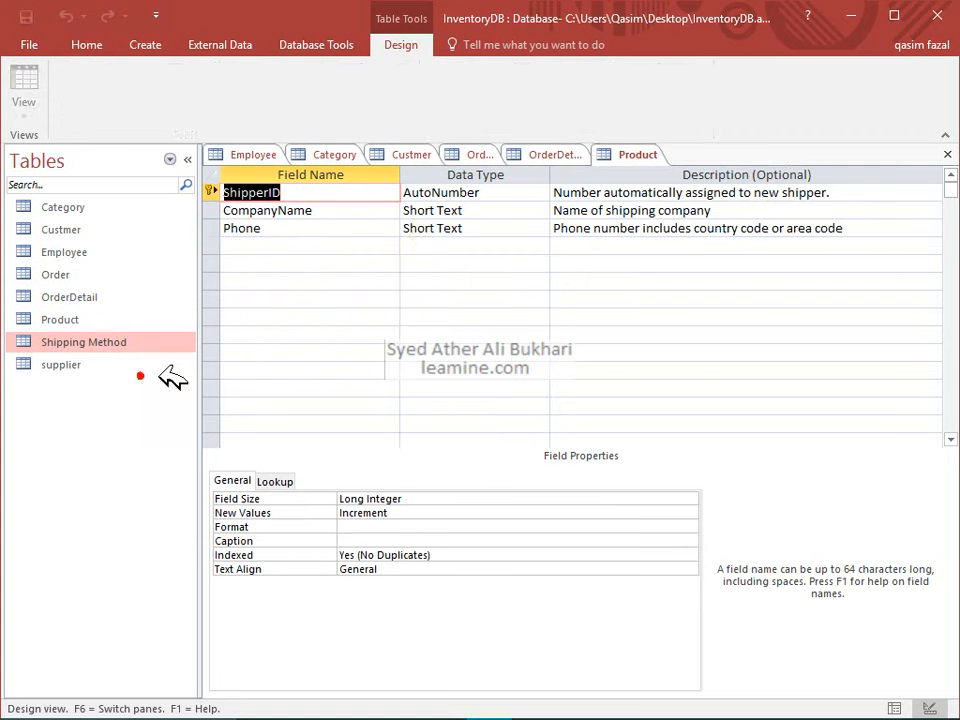
{"action": "left_click", "coordinate": [322, 211]}
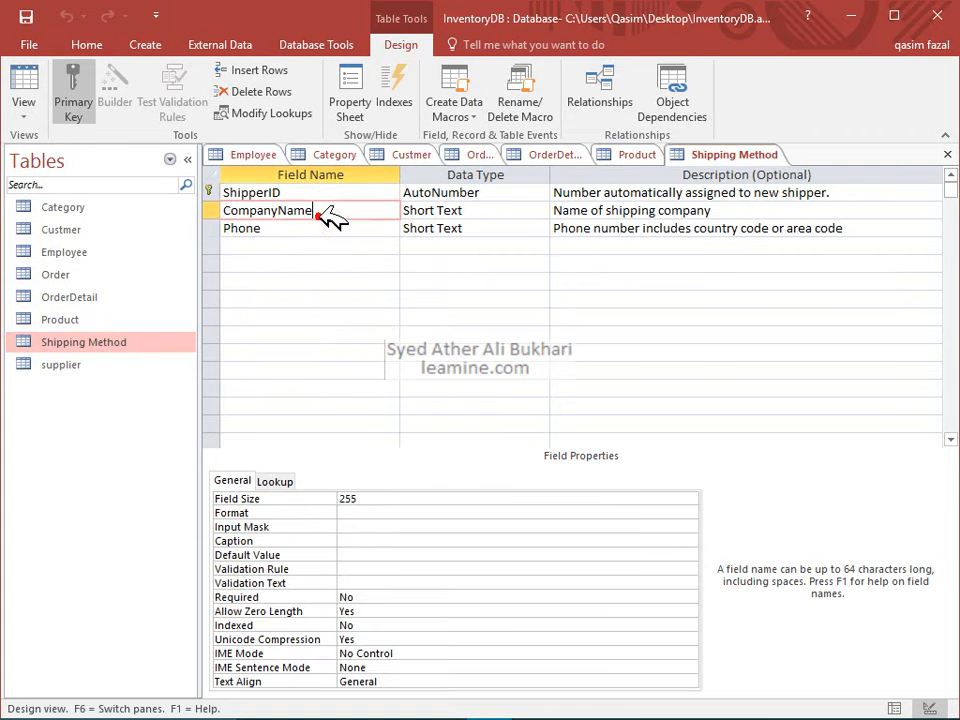
{"action": "left_click", "coordinate": [330, 229]}
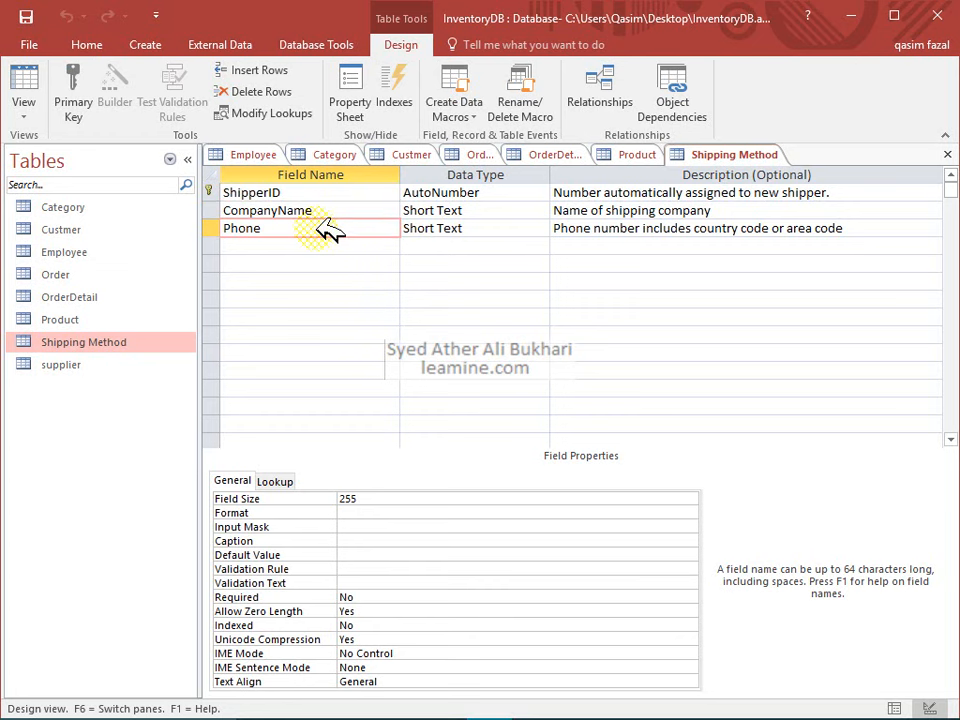
Step: Open the supplier table in Design View and remove the spaces from its field names, giving ContactTitle and HomePage
{"action": "right_click", "coordinate": [90, 366]}
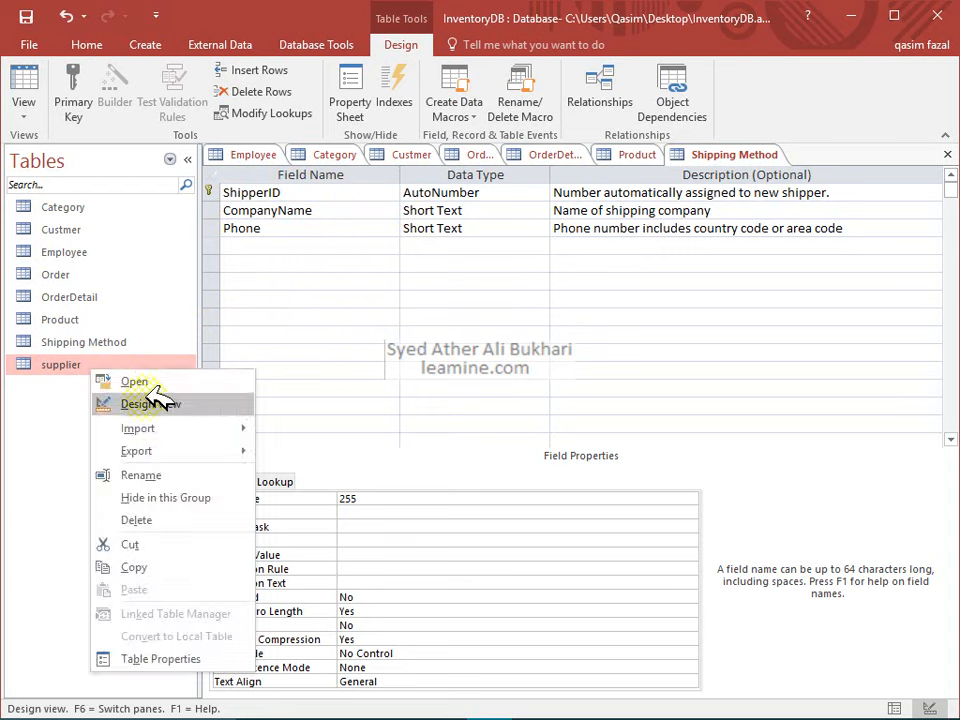
{"action": "left_click", "coordinate": [152, 401]}
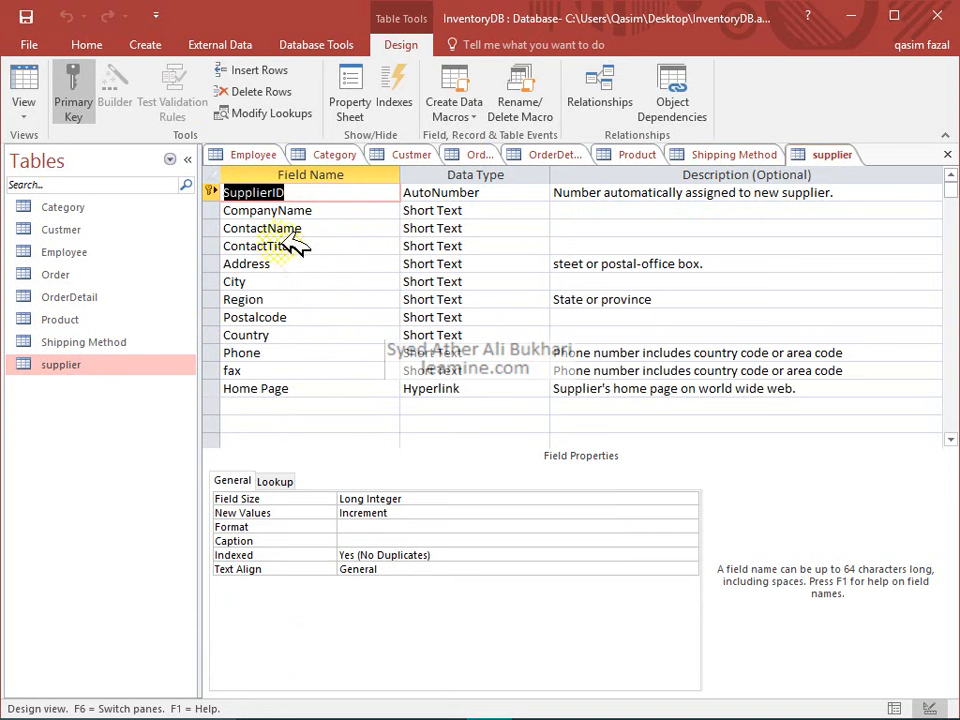
{"action": "left_click", "coordinate": [282, 245]}
{"action": "key", "text": "Delete"}
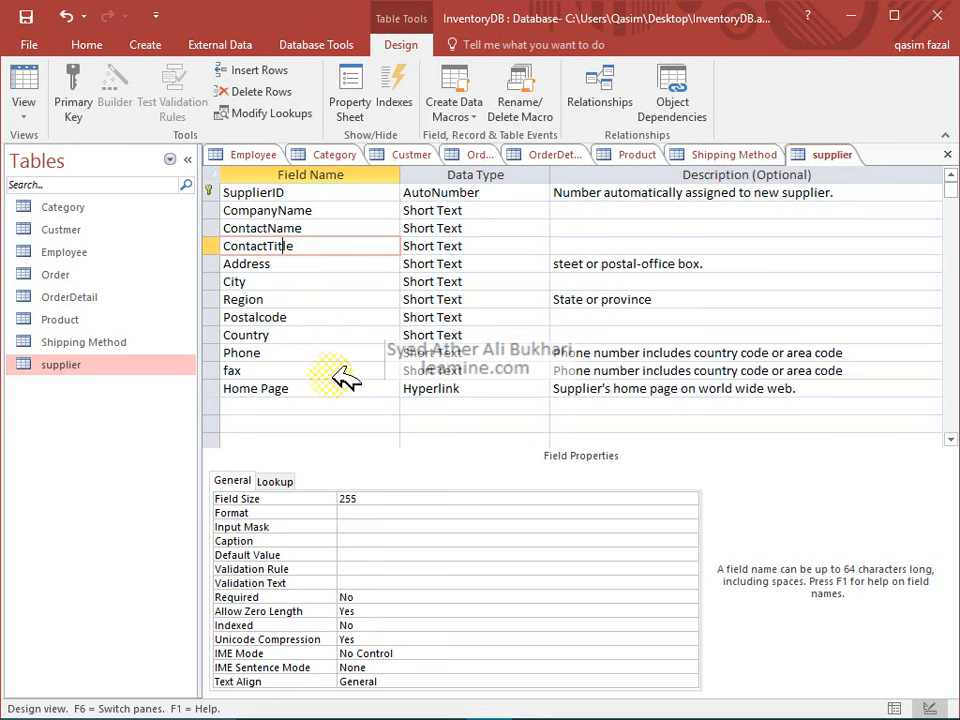
{"action": "left_click", "coordinate": [258, 388]}
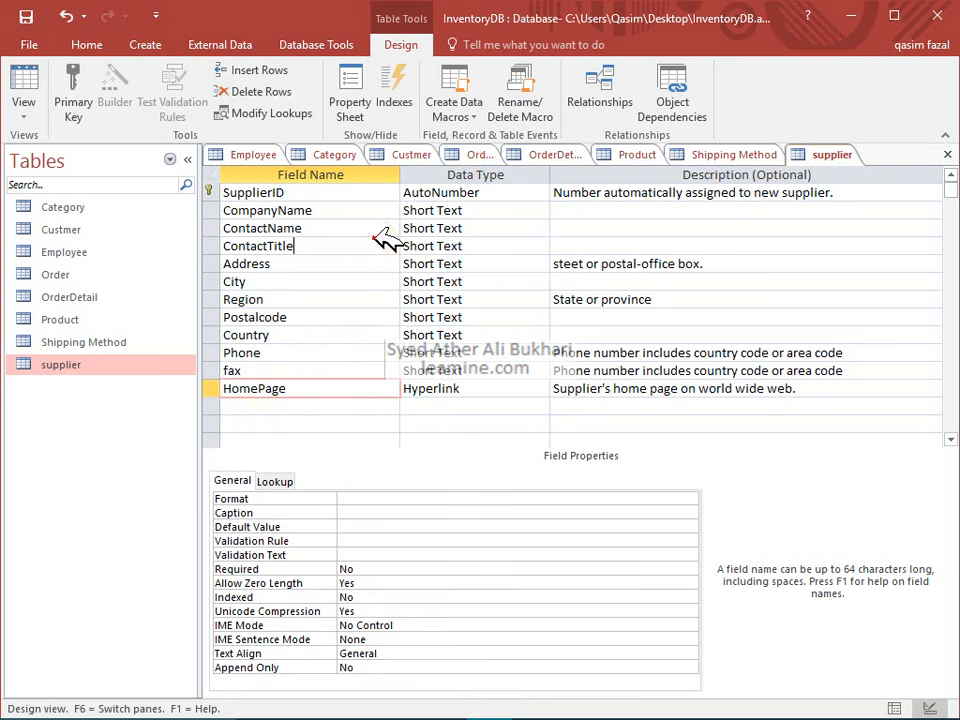
{"action": "left_click", "coordinate": [366, 246]}
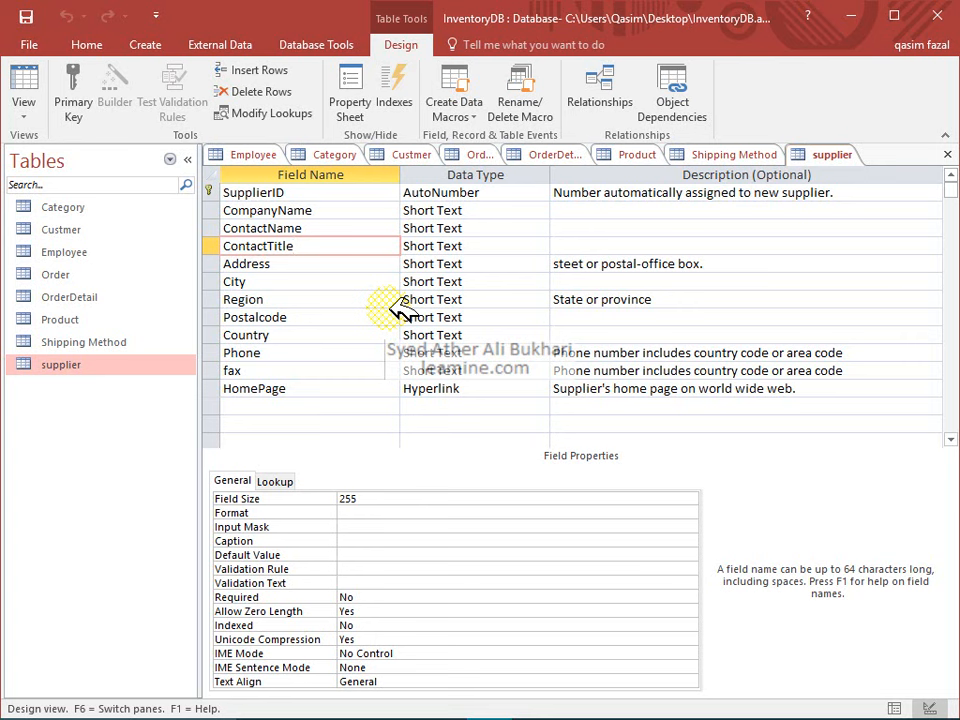
Step: Close the supplier, Shipping Method, Product, OrderDetail and Order tables, saving the design changes to Order
{"action": "left_click", "coordinate": [947, 154]}
{"action": "left_click", "coordinate": [947, 154]}
{"action": "left_click", "coordinate": [947, 154]}
{"action": "left_click", "coordinate": [947, 154]}
{"action": "left_click", "coordinate": [947, 154]}
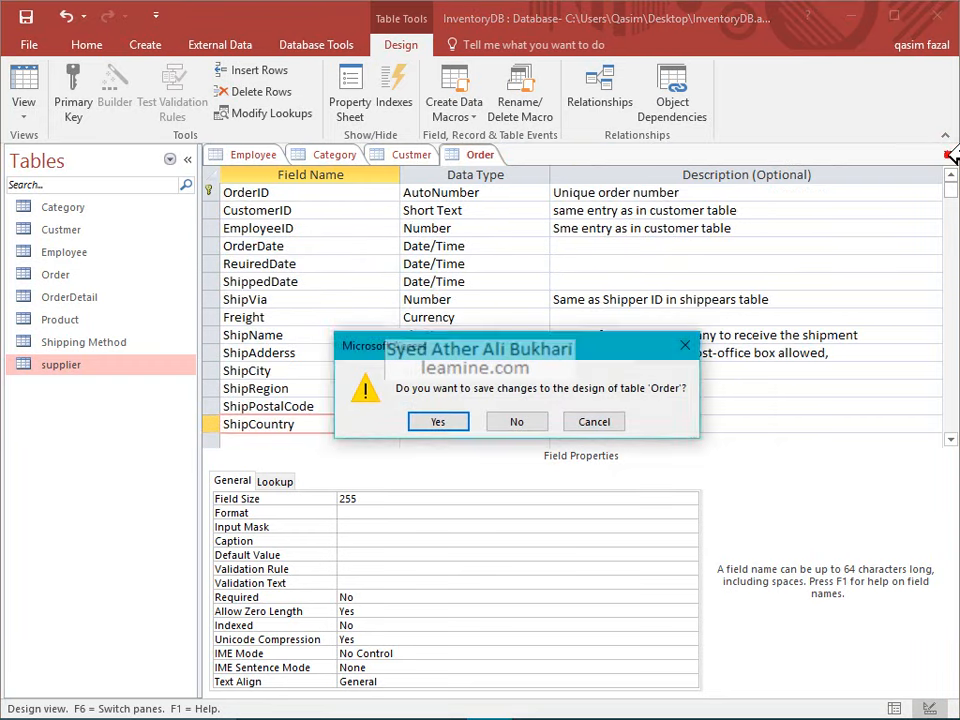
{"action": "left_click", "coordinate": [437, 421]}
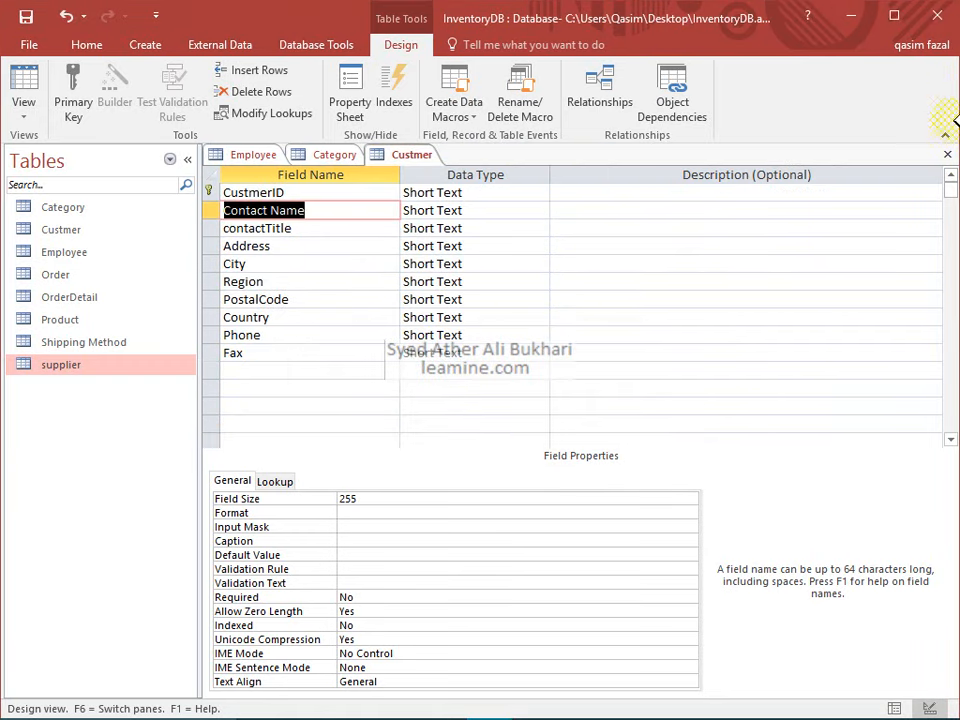
Step: Close the Custmer table with its design changes saved, and close the Category and Employee tables
{"action": "left_click", "coordinate": [947, 154]}
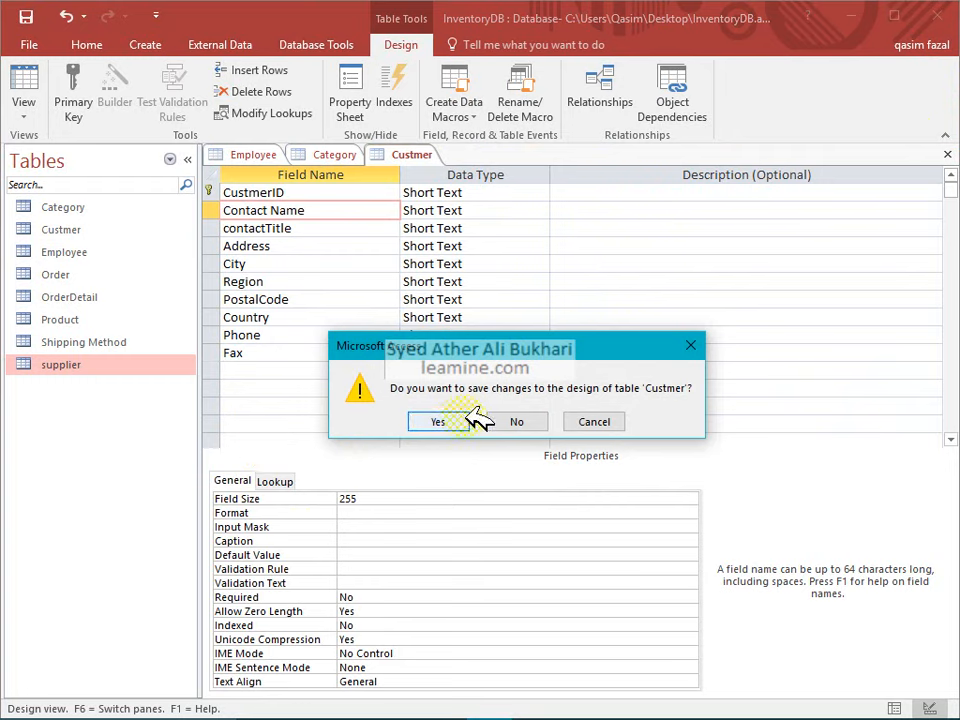
{"action": "left_click", "coordinate": [460, 420]}
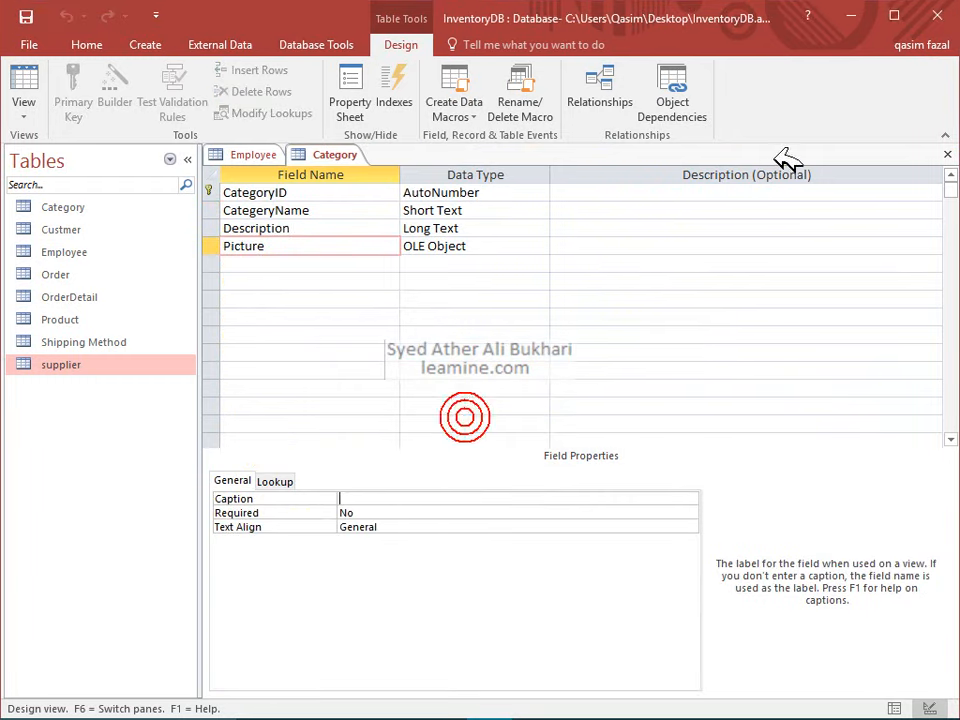
{"action": "left_click", "coordinate": [947, 154]}
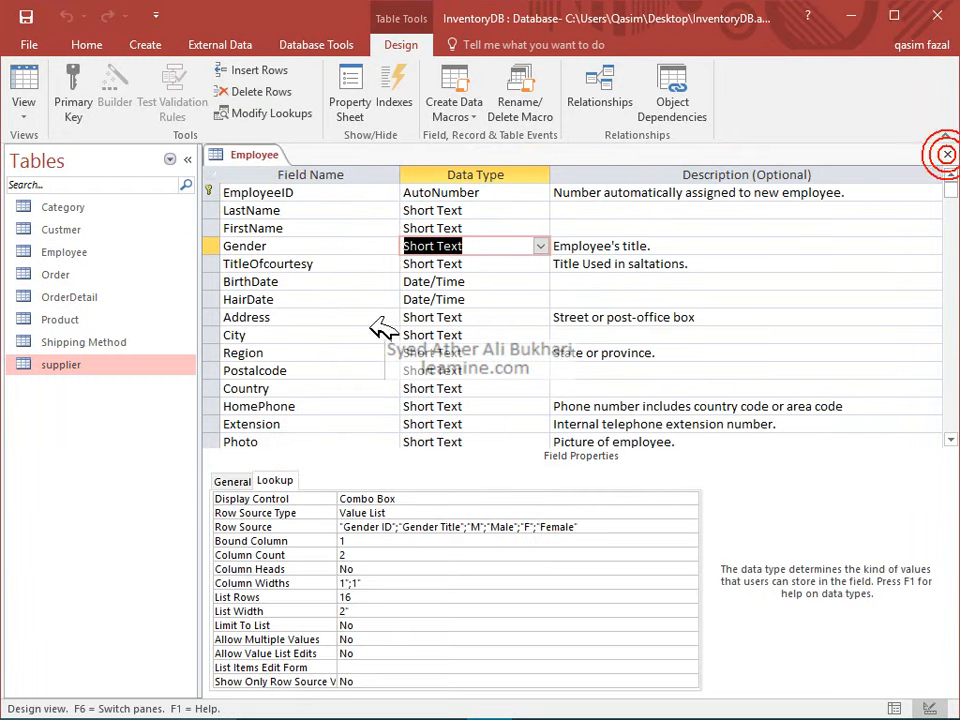
{"action": "left_click", "coordinate": [947, 154]}
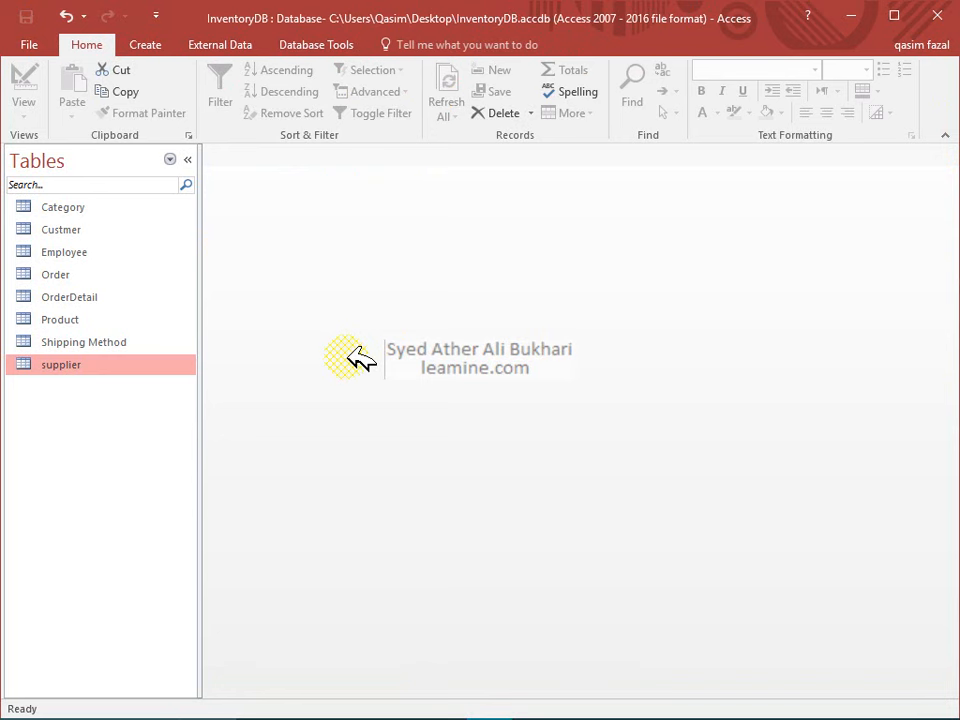
{"action": "left_click", "coordinate": [100, 345]}
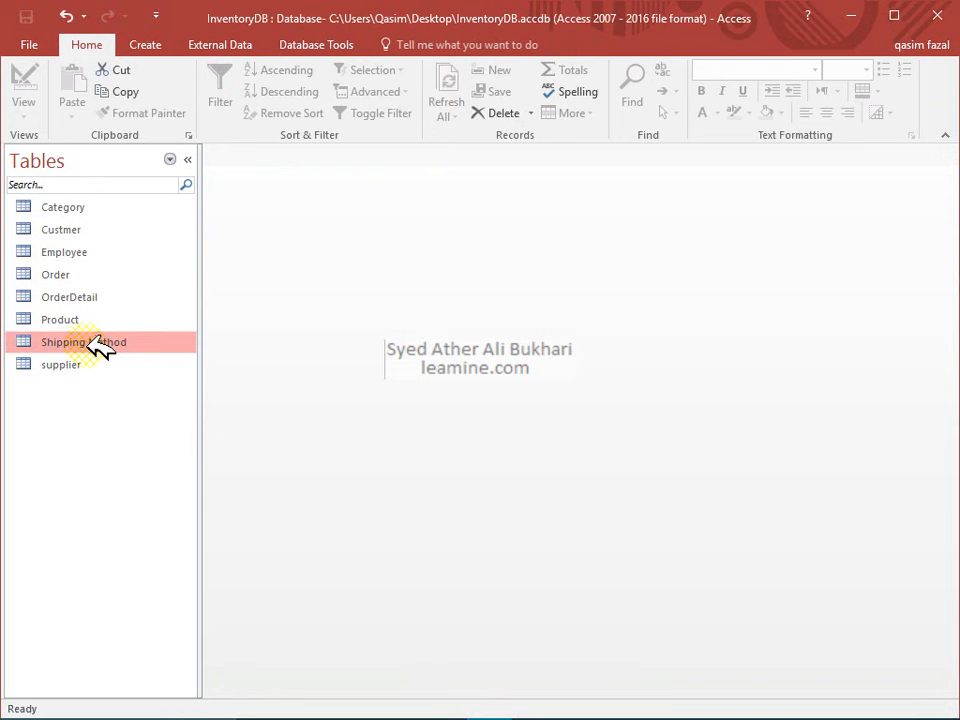
Step: Rename the Shipping Method table as ShippingMethod
{"action": "right_click", "coordinate": [100, 345]}
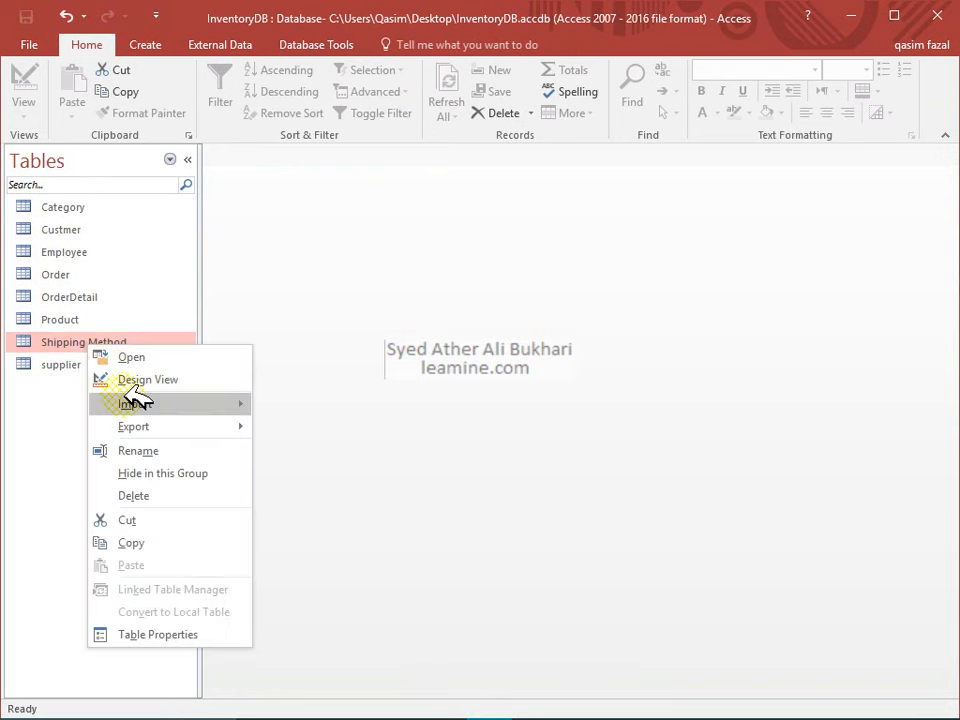
{"action": "left_click", "coordinate": [129, 450]}
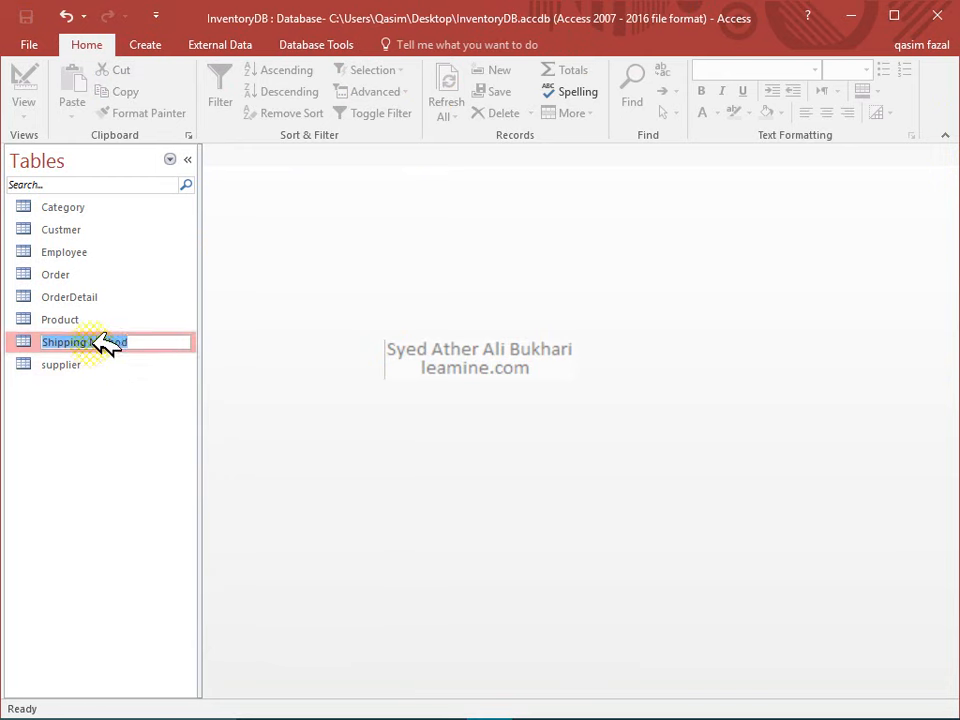
{"action": "left_click", "coordinate": [90, 342]}
{"action": "key", "text": "BackSpace"}
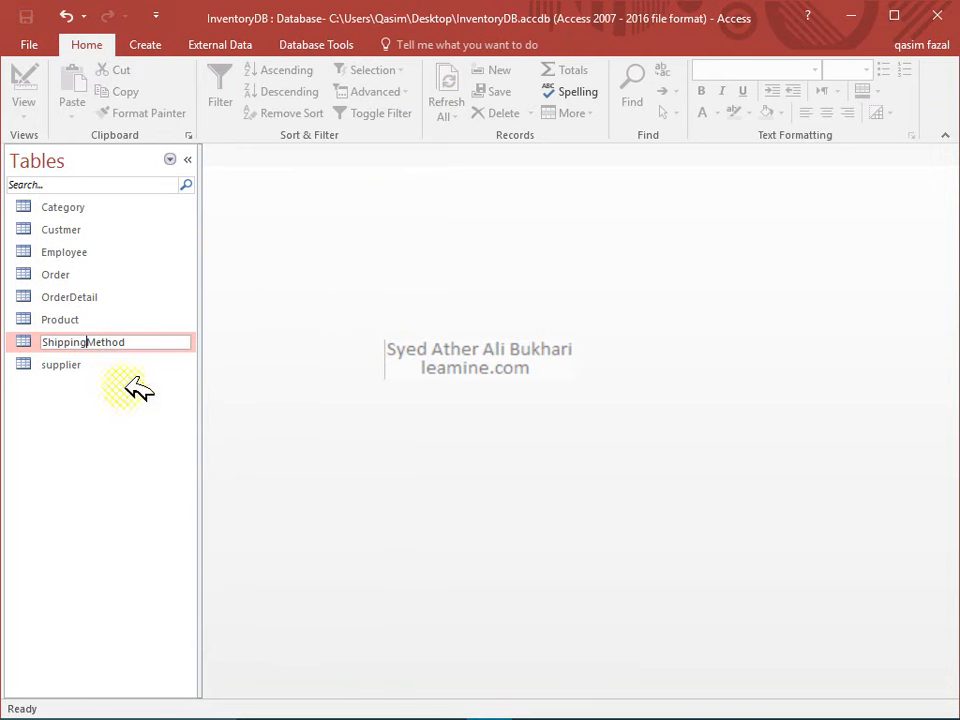
{"action": "left_click", "coordinate": [85, 298]}
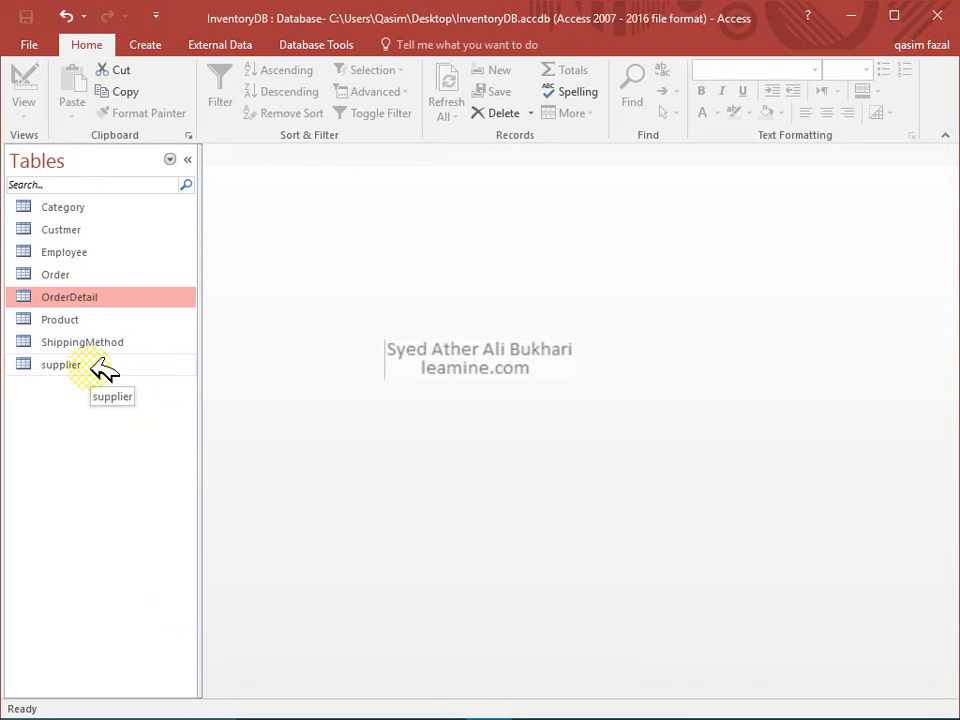
Step: Rename the supplier table as Supplier, with a capital S
{"action": "left_click", "coordinate": [30, 366]}
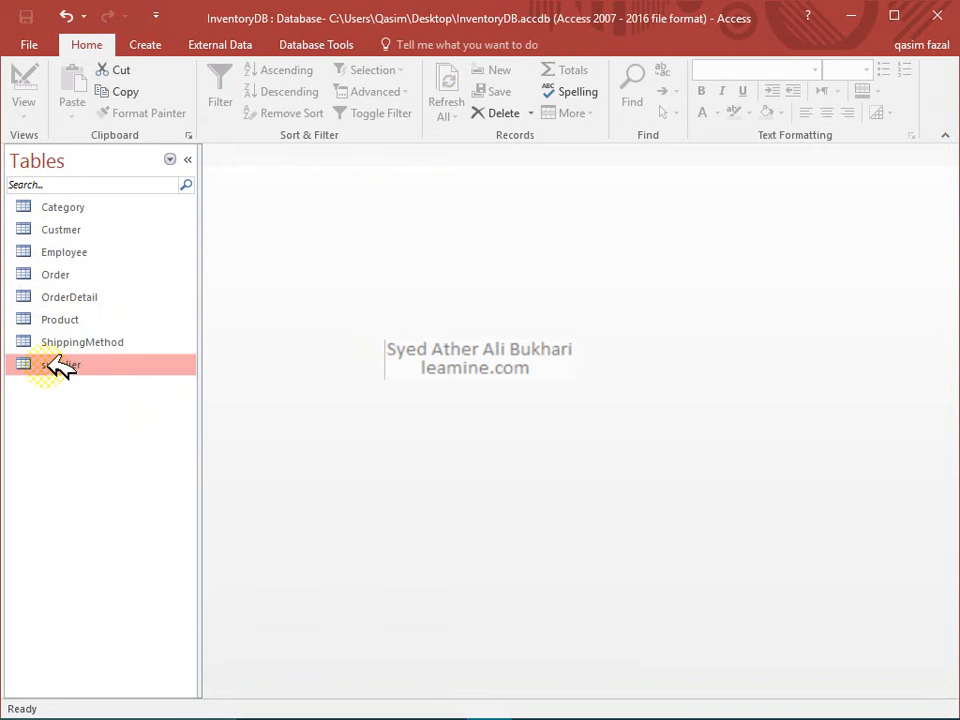
{"action": "left_click", "coordinate": [55, 364]}
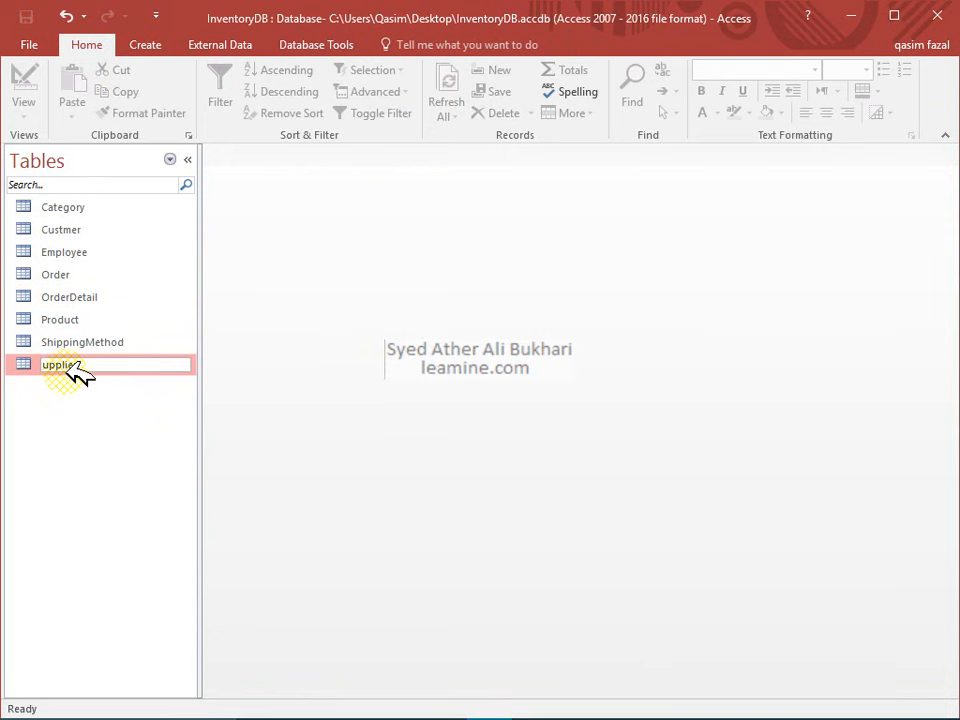
{"action": "type", "text": "S"}
{"action": "left_click", "coordinate": [132, 299]}
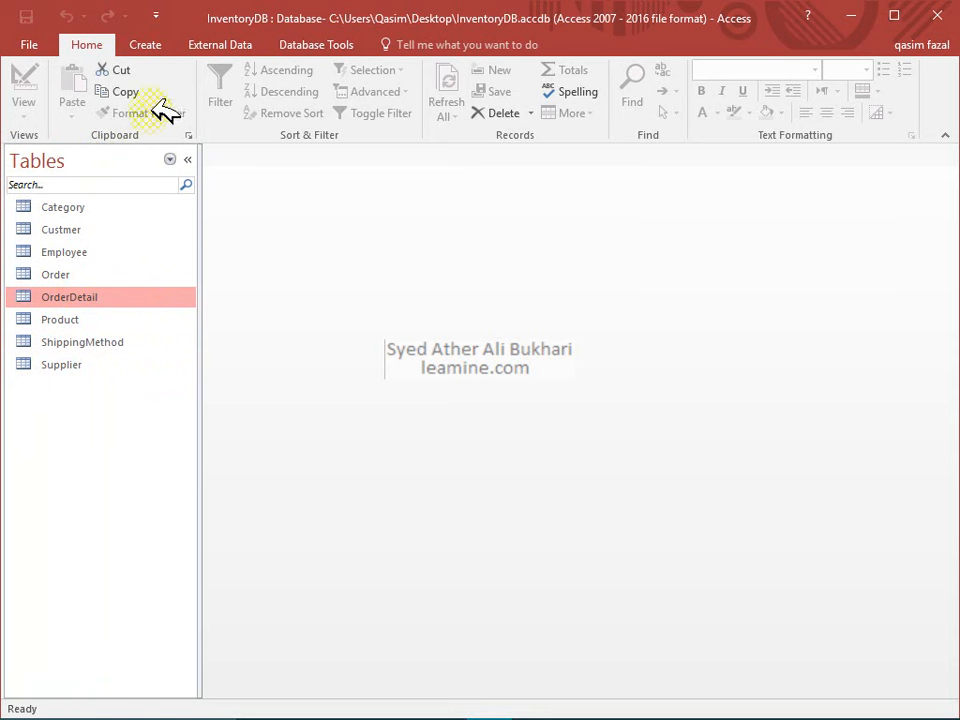
Step: Open all eight tables, from Category to Supplier, in Datasheet View to check them
{"action": "left_click", "coordinate": [316, 47]}
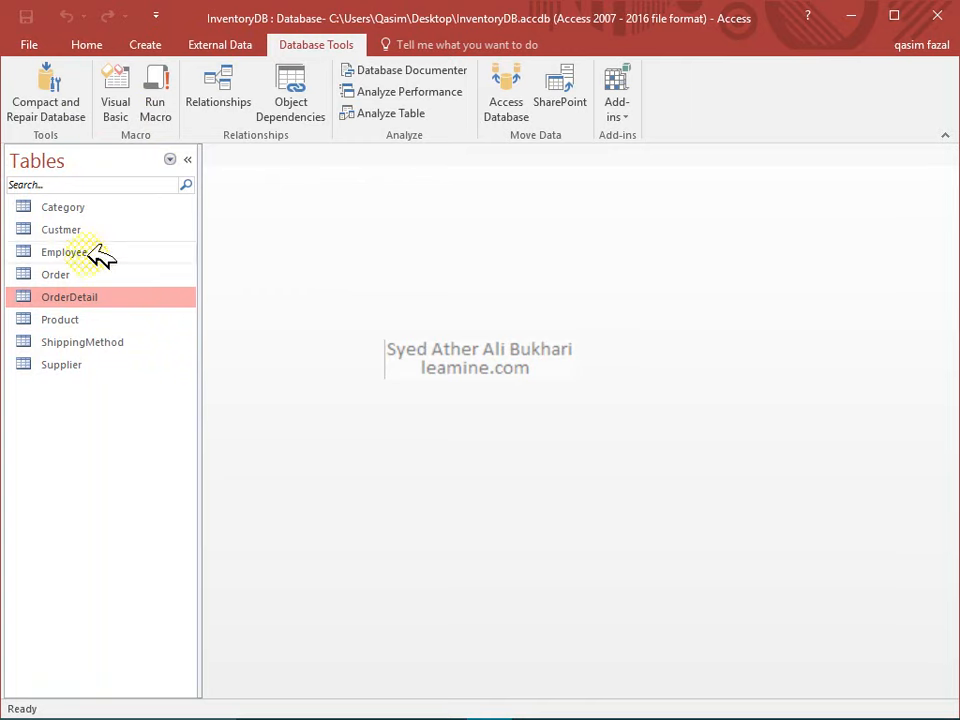
{"action": "double_click", "coordinate": [70, 207]}
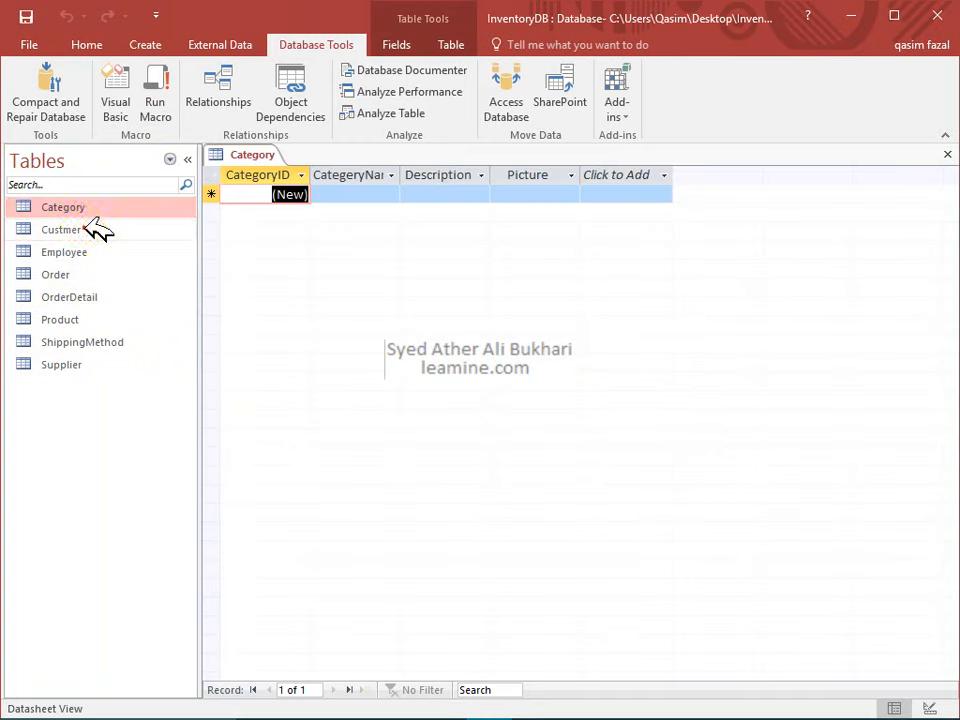
{"action": "double_click", "coordinate": [92, 229]}
{"action": "double_click", "coordinate": [89, 250]}
{"action": "double_click", "coordinate": [100, 274]}
{"action": "double_click", "coordinate": [96, 296]}
{"action": "double_click", "coordinate": [92, 319]}
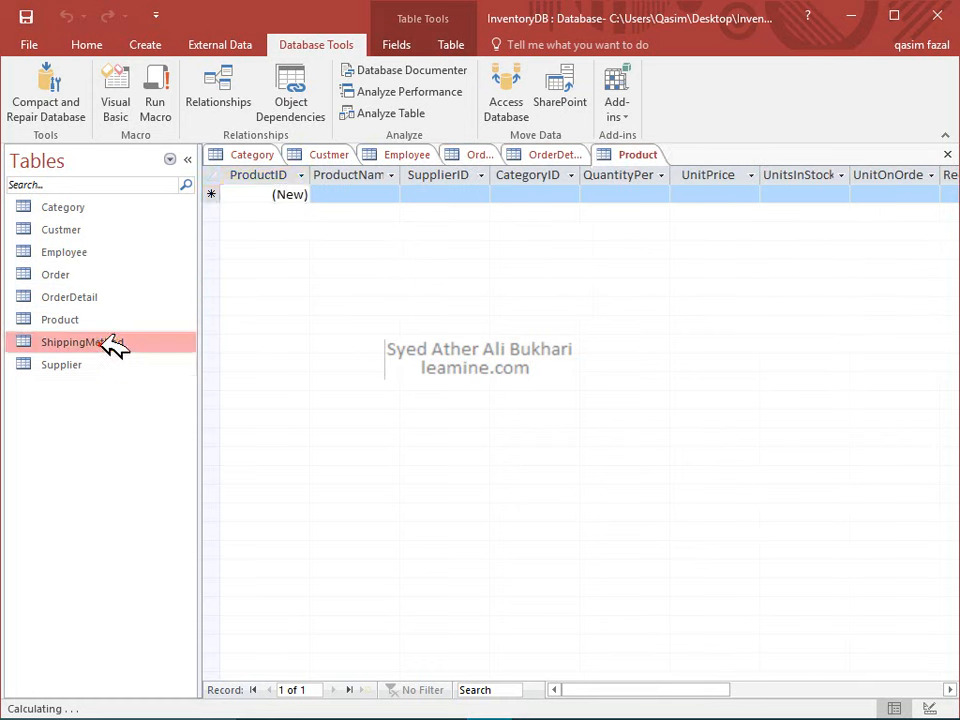
{"action": "double_click", "coordinate": [100, 342]}
{"action": "double_click", "coordinate": [112, 366]}
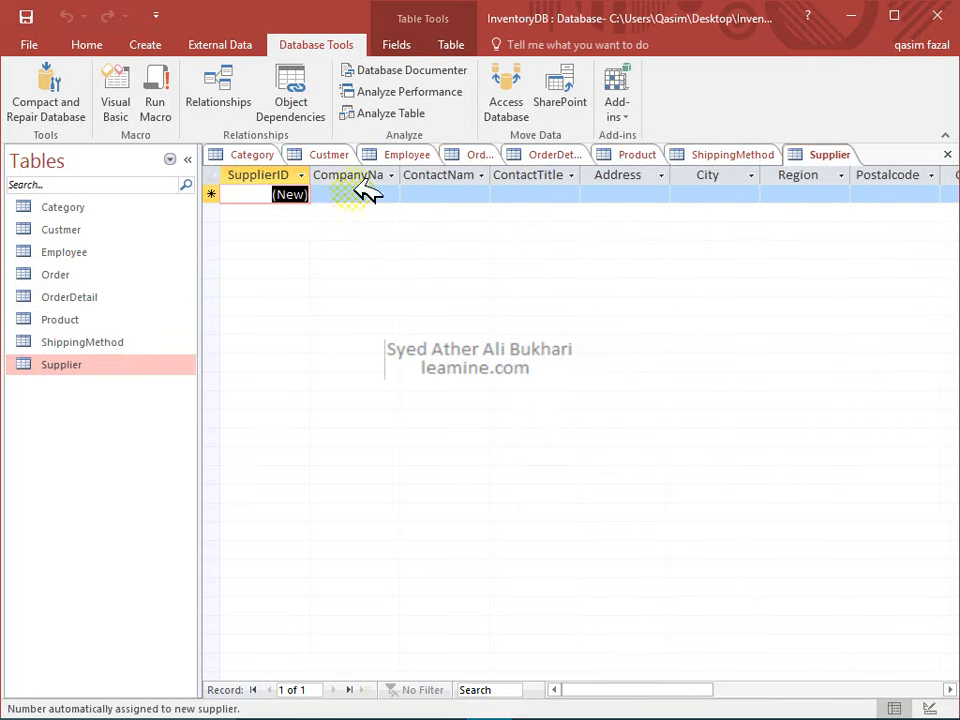
Step: Close all the open table datasheets, from Supplier back to Category
{"action": "left_click", "coordinate": [948, 154]}
{"action": "left_click", "coordinate": [948, 154]}
{"action": "left_click", "coordinate": [948, 154]}
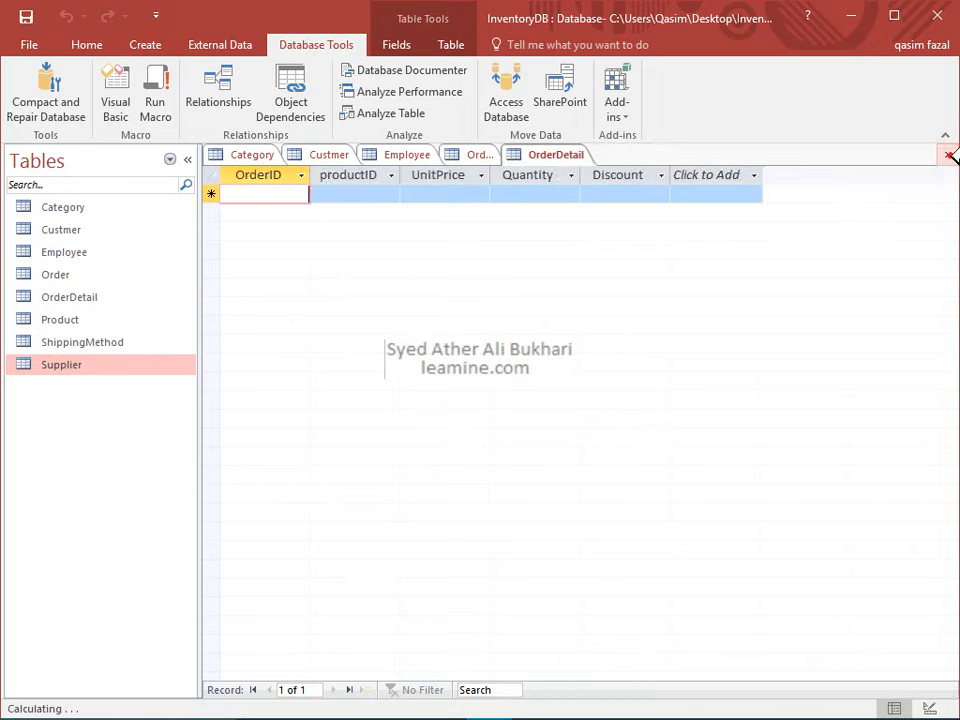
{"action": "left_click", "coordinate": [948, 154]}
{"action": "left_click", "coordinate": [948, 154]}
{"action": "left_click", "coordinate": [948, 154]}
{"action": "left_click", "coordinate": [948, 154]}
{"action": "left_click", "coordinate": [948, 154]}
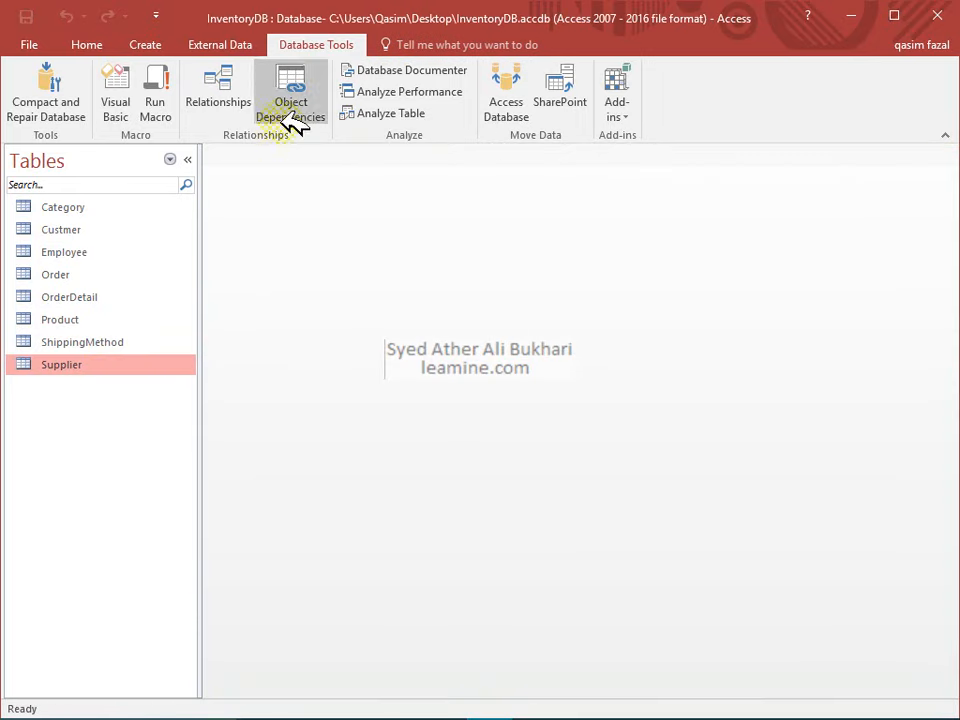
Step: Open the Relationships window and remove the Employee, supplier_1, Category, Product and supplier tables from the layout
{"action": "left_click", "coordinate": [222, 100]}
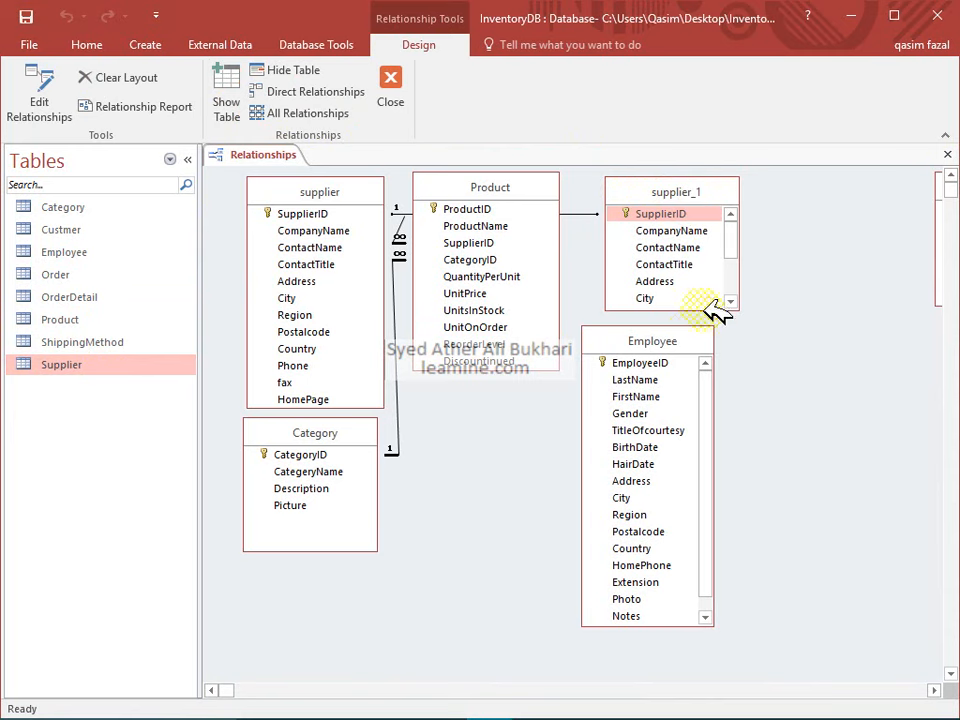
{"action": "left_click_drag", "start_coordinate": [696, 336], "coordinate": [714, 395]}
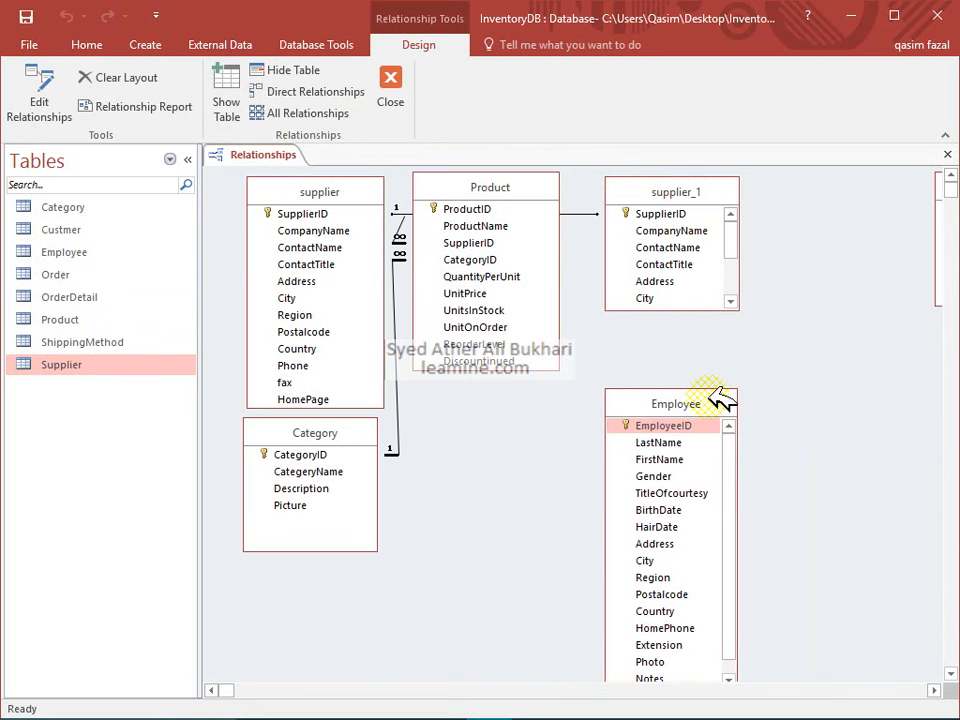
{"action": "key", "text": "Delete"}
{"action": "left_click", "coordinate": [692, 281]}
{"action": "key", "text": "Delete"}
{"action": "key", "text": "Delete"}
{"action": "left_click", "coordinate": [426, 279]}
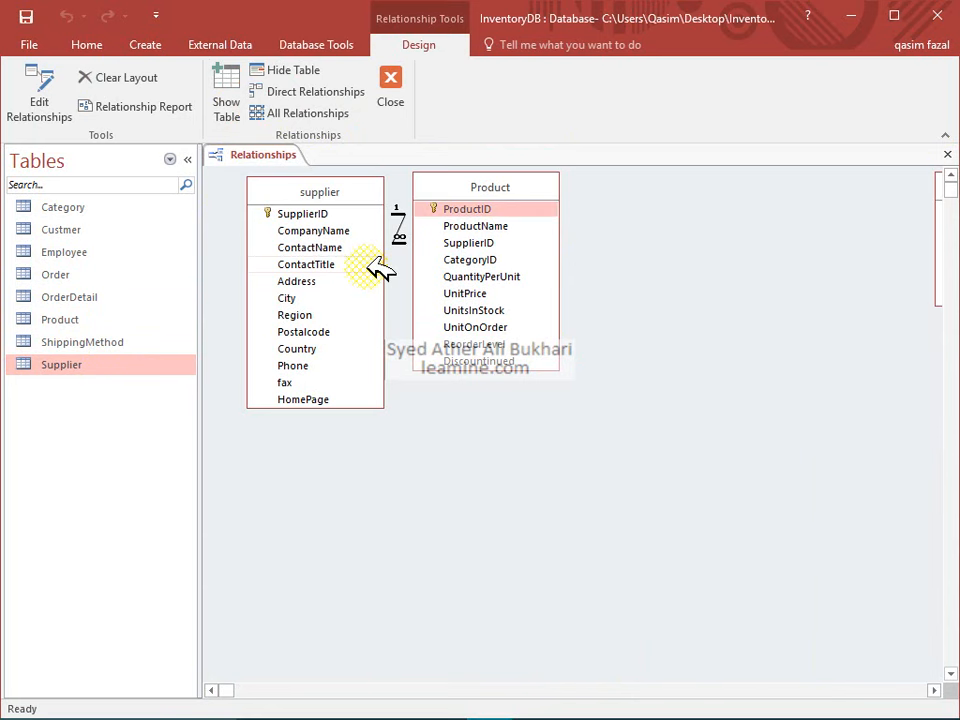
{"action": "key", "text": "Delete"}
{"action": "left_click", "coordinate": [379, 264]}
{"action": "key", "text": "Delete"}
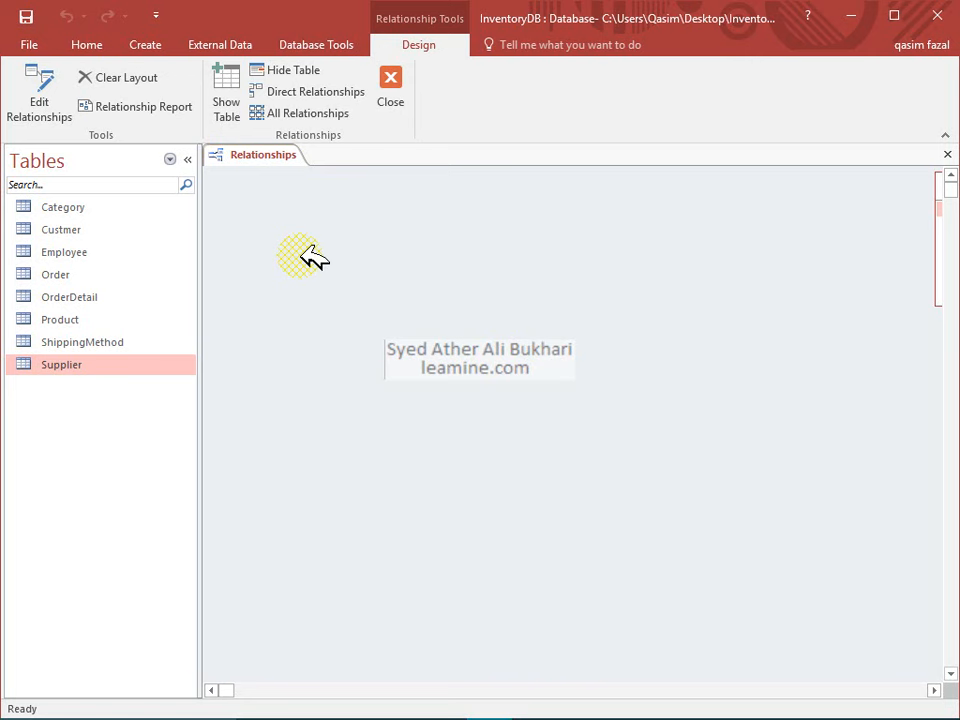
Step: Add the Supplier table to the relationships layout and close the Show Table dialog
{"action": "left_click", "coordinate": [226, 95]}
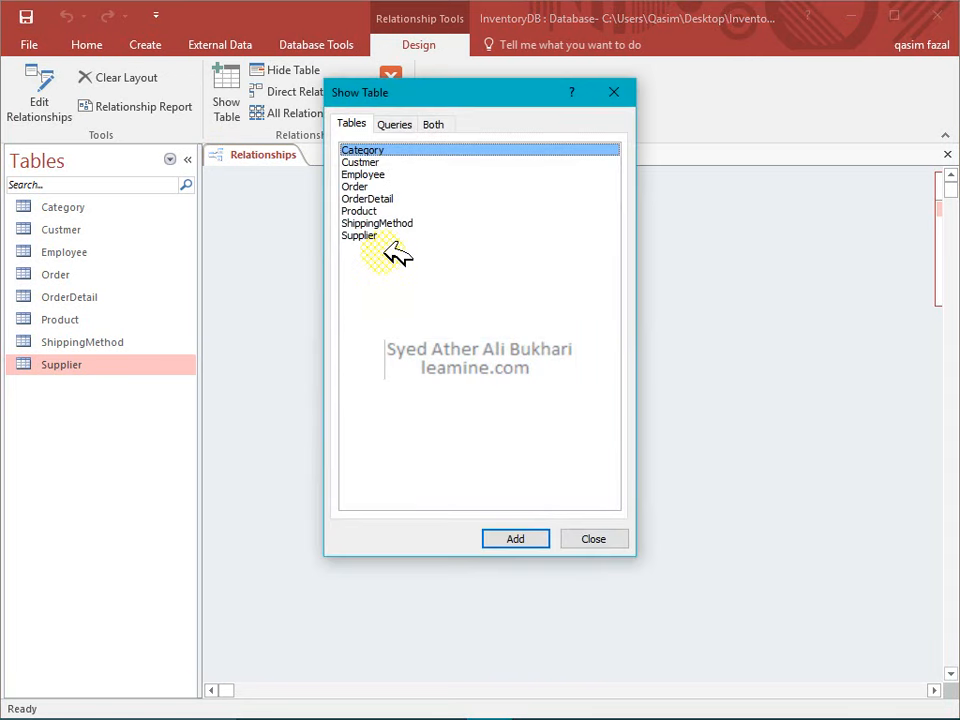
{"action": "left_click", "coordinate": [383, 236]}
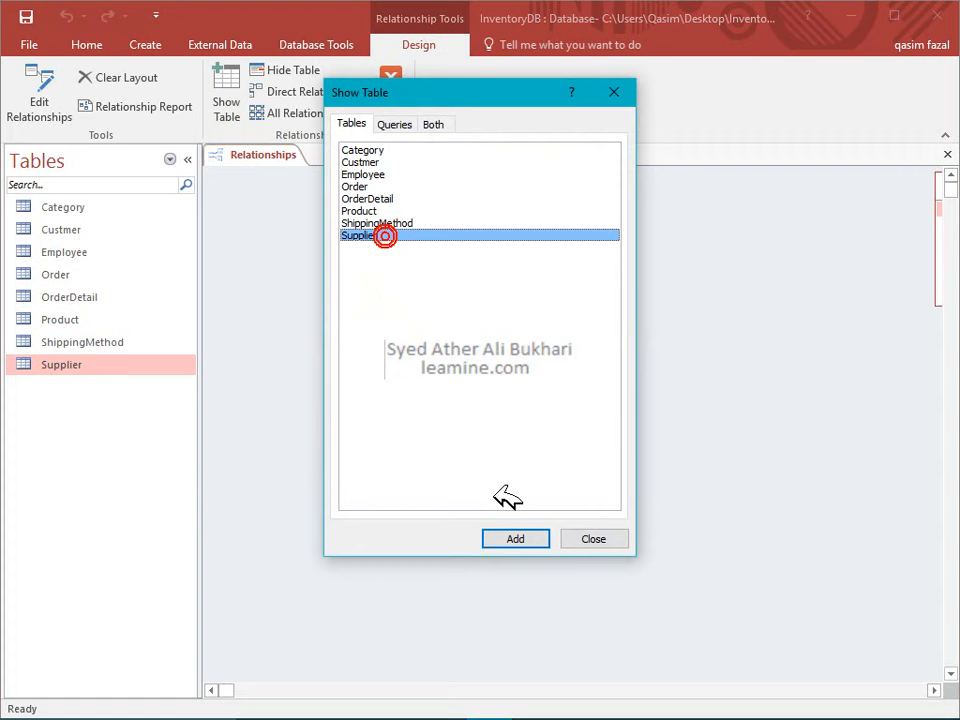
{"action": "left_click", "coordinate": [514, 538]}
{"action": "left_click_drag", "start_coordinate": [521, 90], "coordinate": [859, 189]}
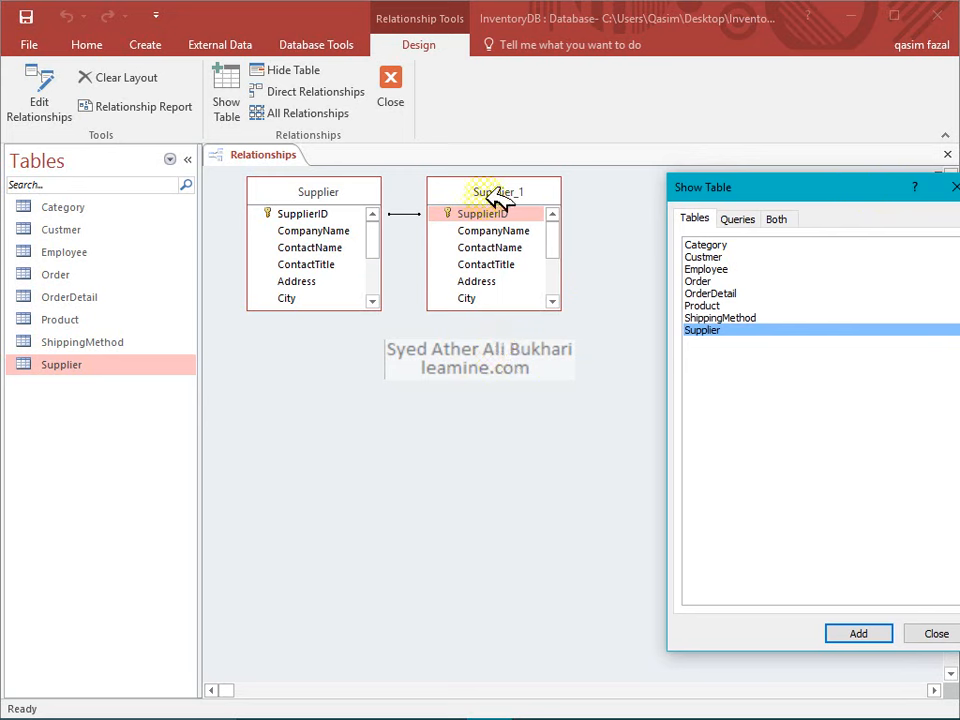
{"action": "left_click", "coordinate": [338, 309]}
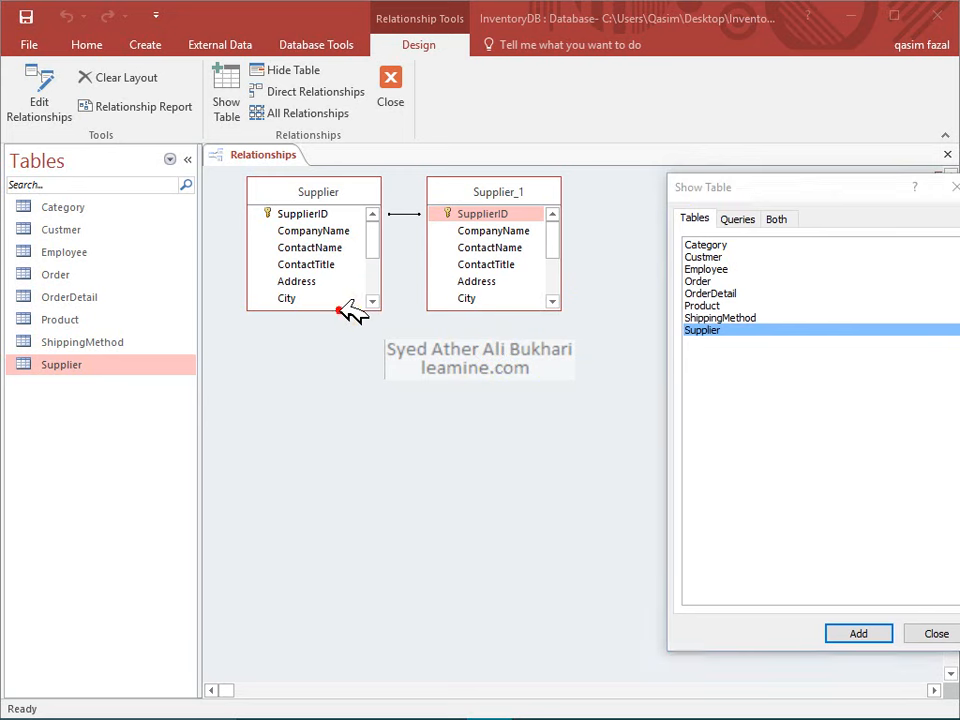
{"action": "left_click", "coordinate": [822, 568]}
{"action": "left_click", "coordinate": [935, 630]}
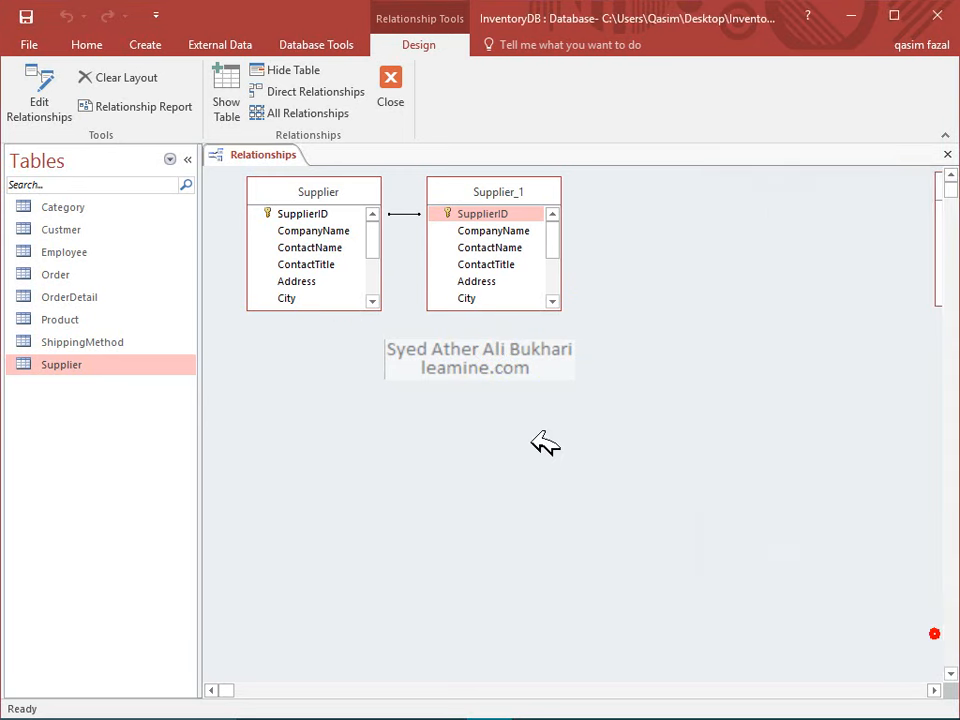
Step: Delete the relationship between Supplier and Supplier_1, and remove Supplier_1 from the layout
{"action": "mouse_move", "coordinate": [554, 242]}
{"action": "left_mouse_down"}
{"action": "mouse_move", "coordinate": [560, 278]}
{"action": "mouse_move", "coordinate": [555, 243]}
{"action": "left_mouse_up"}
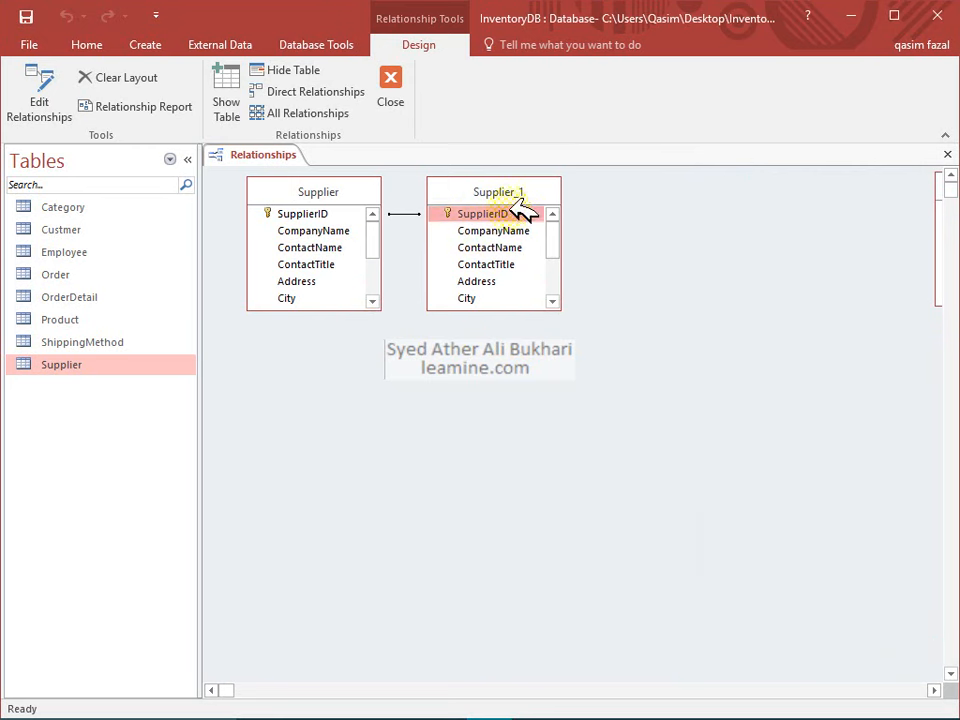
{"action": "left_click", "coordinate": [400, 213]}
{"action": "key", "text": "Delete"}
{"action": "key", "text": "Return"}
{"action": "double_click", "coordinate": [476, 197]}
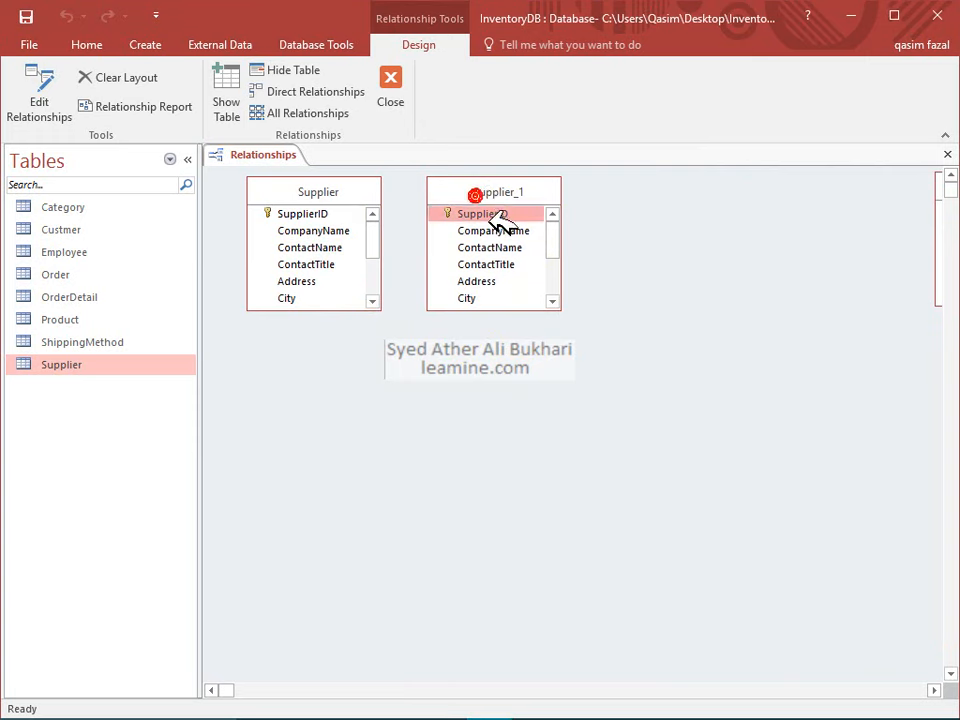
{"action": "left_click", "coordinate": [626, 173]}
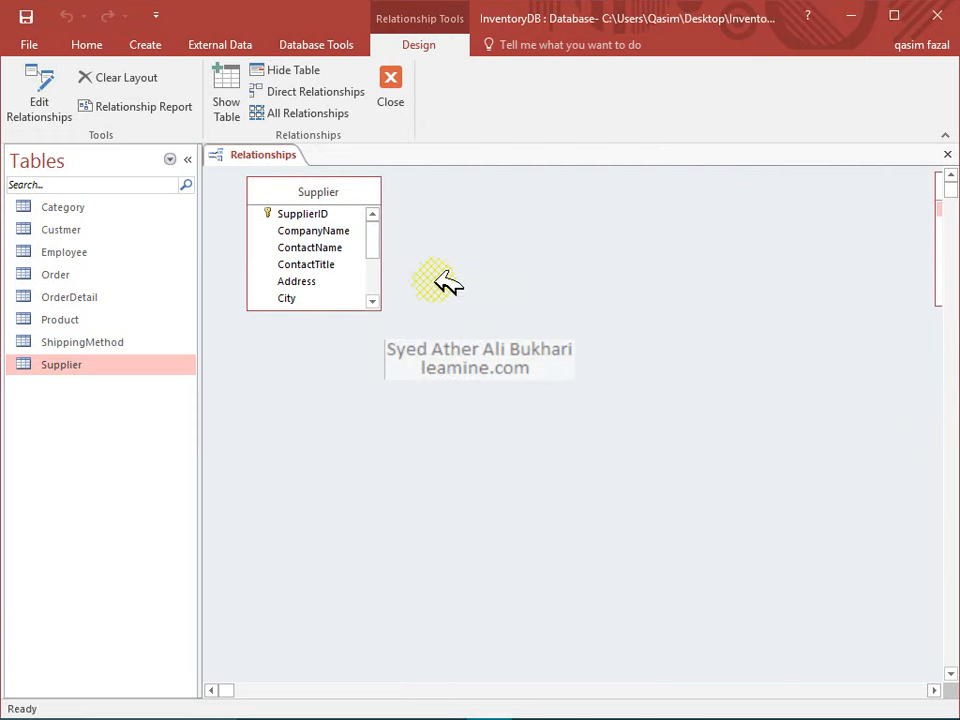
Step: Open the Supplier table's design from the relationships layout, look over its fields and close it
{"action": "right_click", "coordinate": [328, 250]}
{"action": "left_click", "coordinate": [362, 286]}
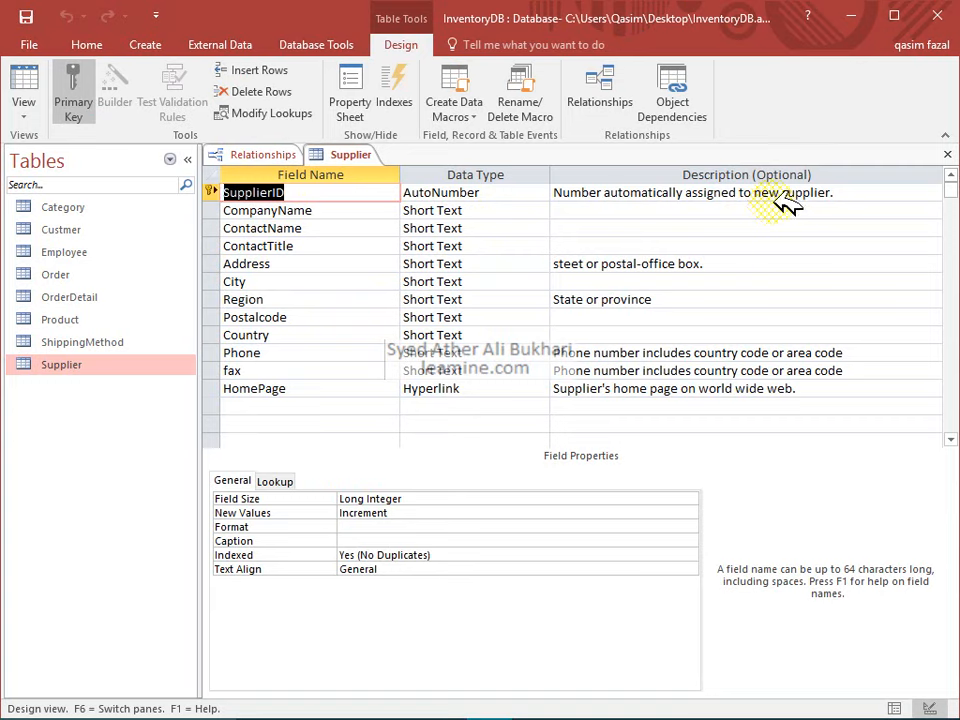
{"action": "left_click", "coordinate": [946, 154]}
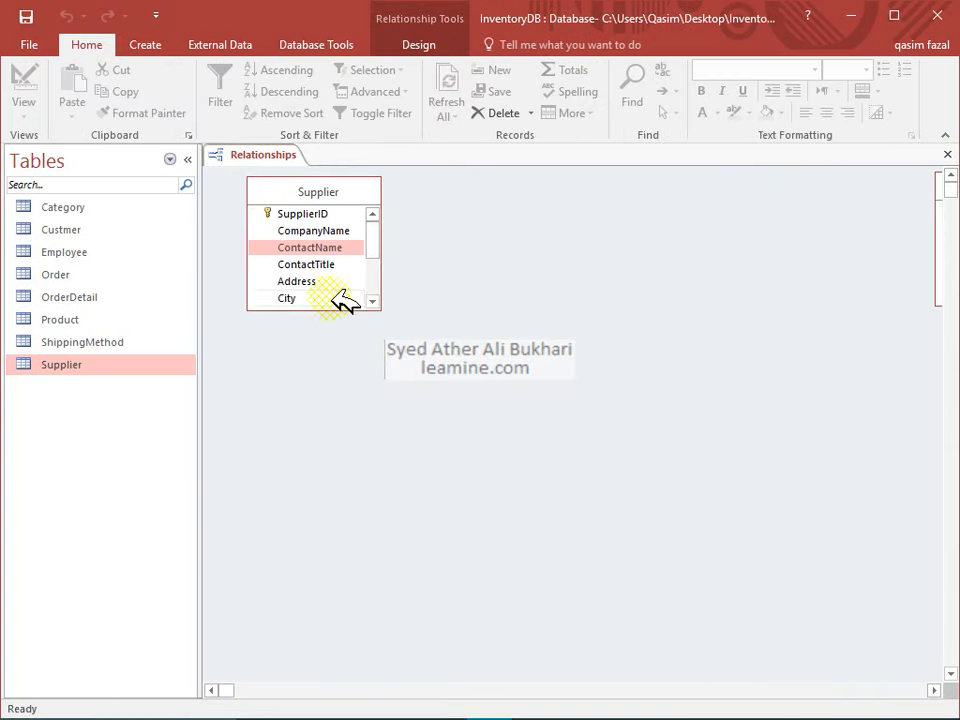
Step: Lengthen the Supplier field list to show every field and move it closer to the layout's upper-left corner
{"action": "left_click_drag", "start_coordinate": [338, 309], "coordinate": [342, 410]}
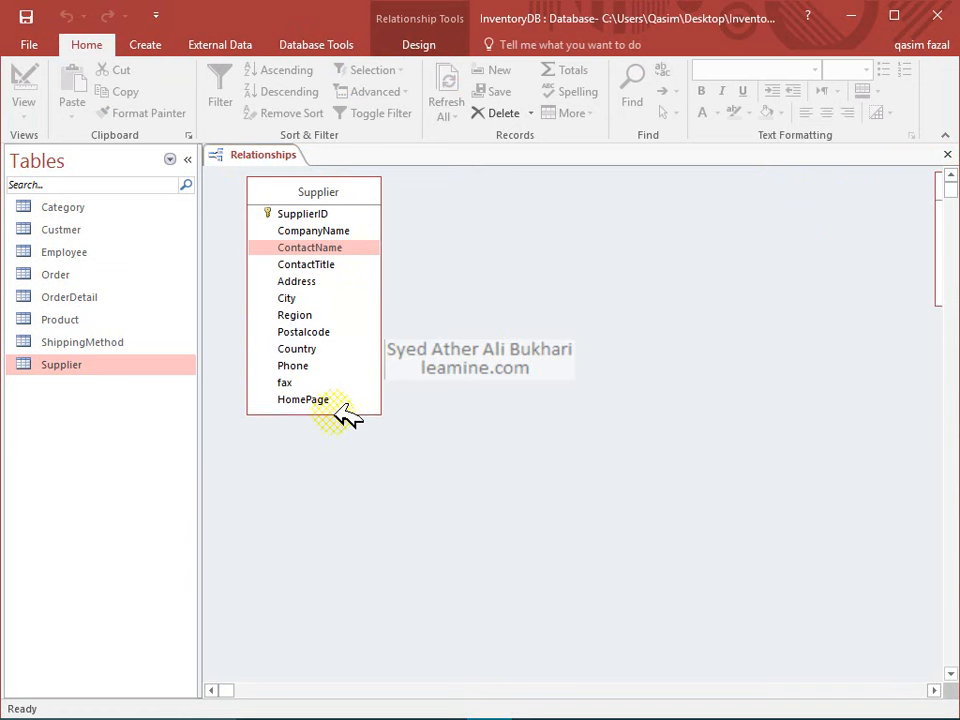
{"action": "left_click_drag", "start_coordinate": [307, 183], "coordinate": [277, 180]}
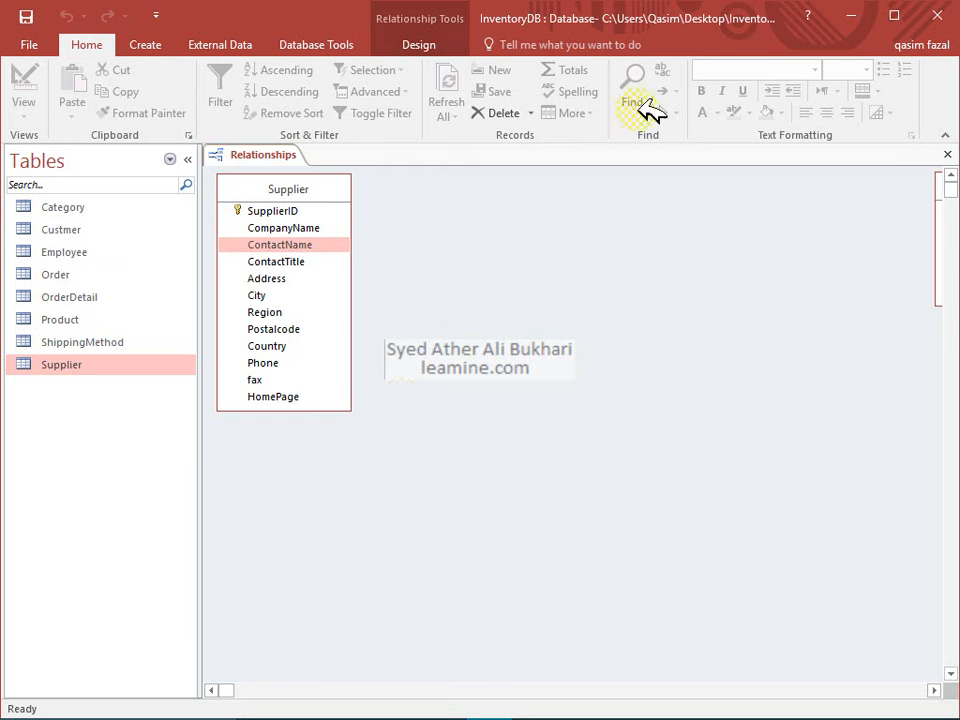
Step: Add the Category table to the relationships layout and shorten its field list to fit its four fields
{"action": "right_click", "coordinate": [685, 197]}
{"action": "left_click", "coordinate": [712, 210]}
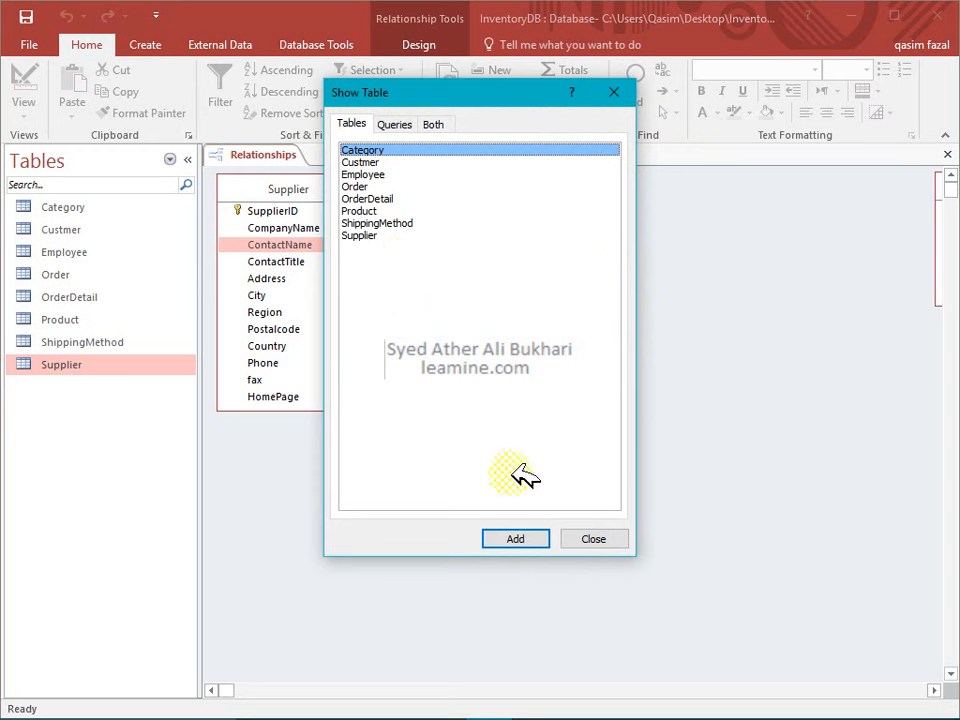
{"action": "left_click", "coordinate": [513, 540]}
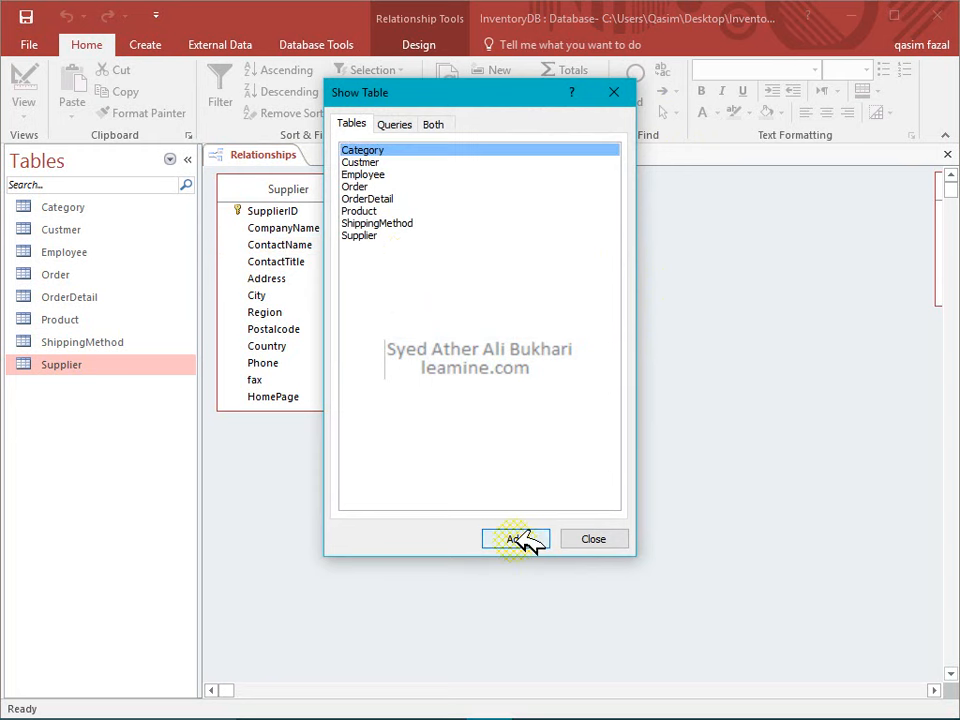
{"action": "left_click", "coordinate": [592, 539]}
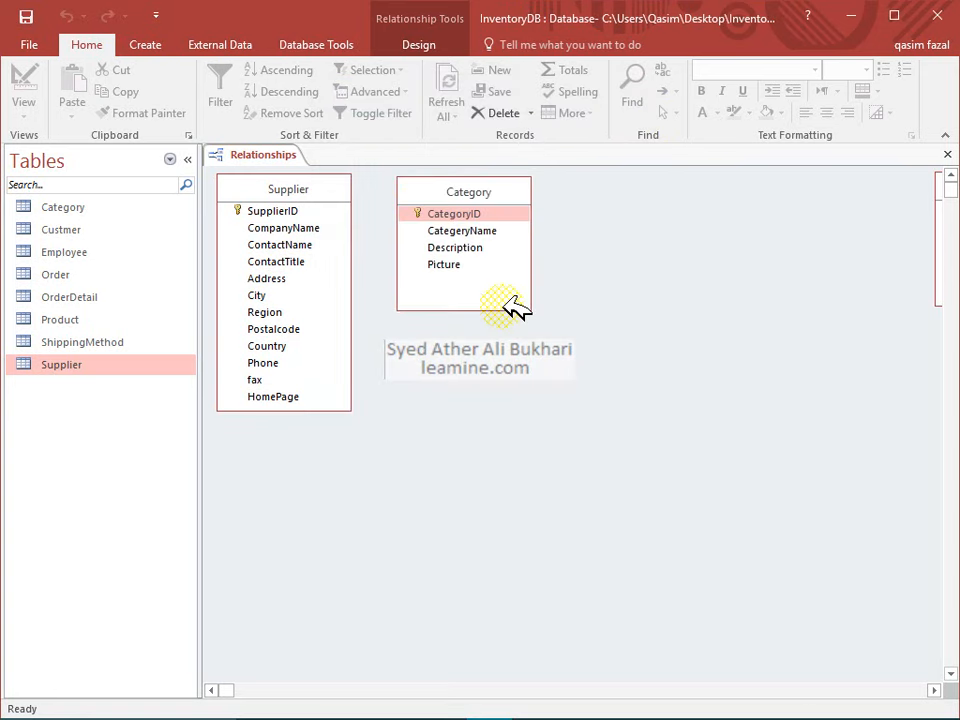
{"action": "left_click_drag", "start_coordinate": [513, 311], "coordinate": [516, 283]}
Step: Open the Category table's design from the relationships layout, look over its fields and data types, and close it
{"action": "left_click", "coordinate": [503, 218]}
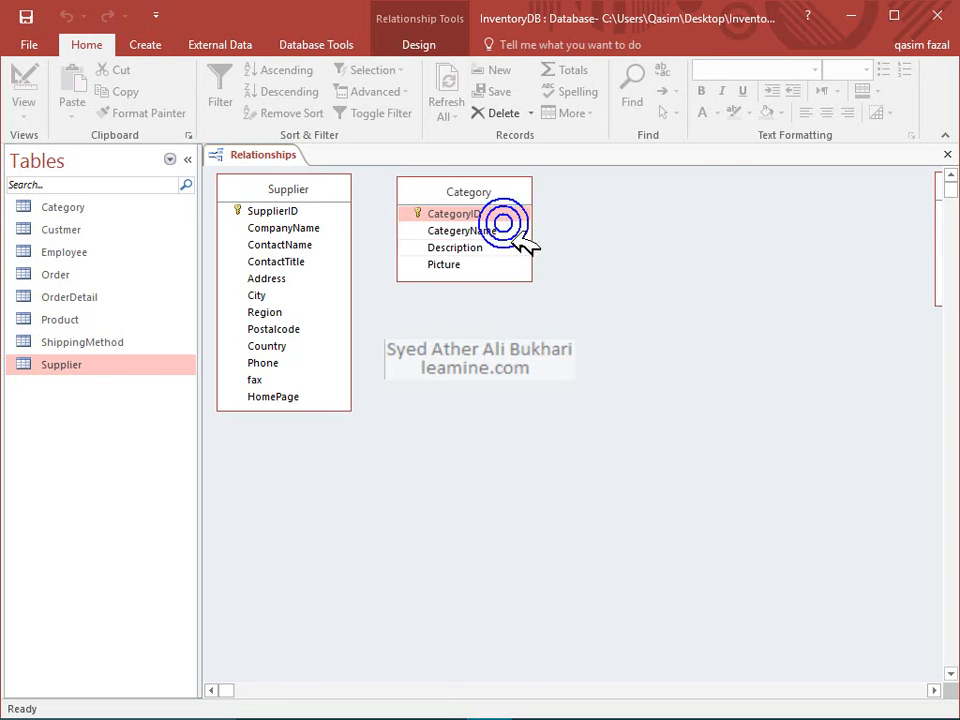
{"action": "left_click", "coordinate": [462, 234]}
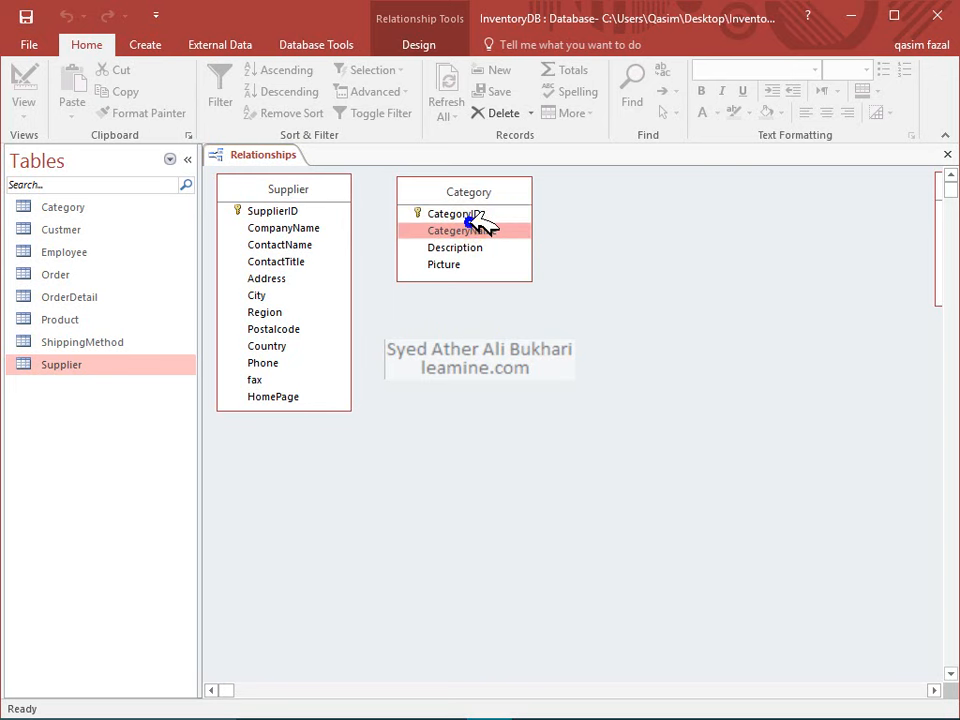
{"action": "right_click", "coordinate": [483, 231]}
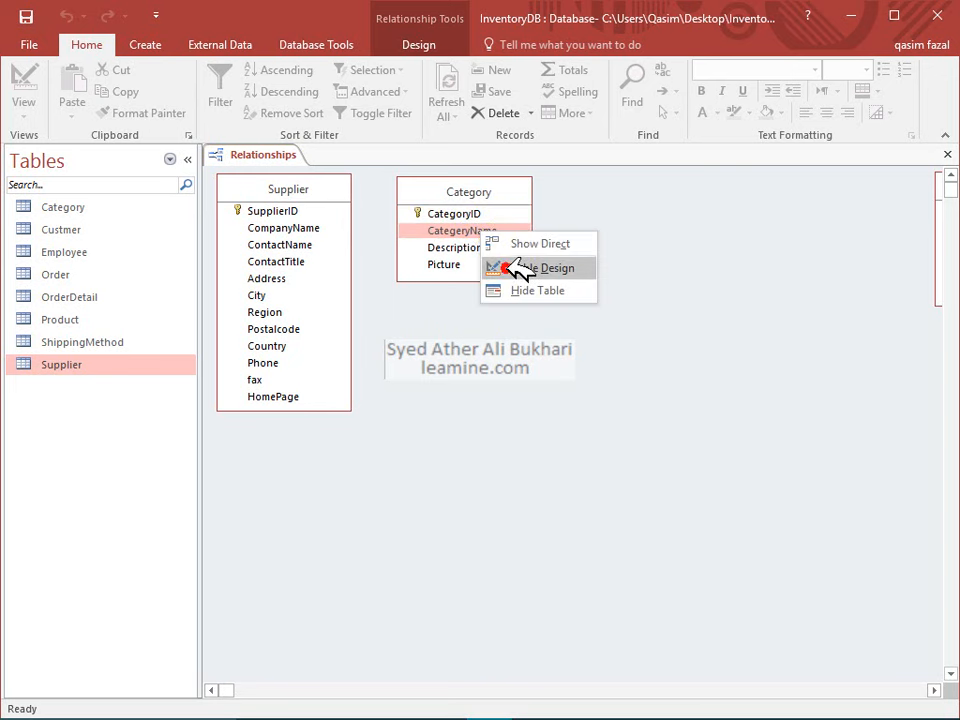
{"action": "left_click", "coordinate": [517, 270]}
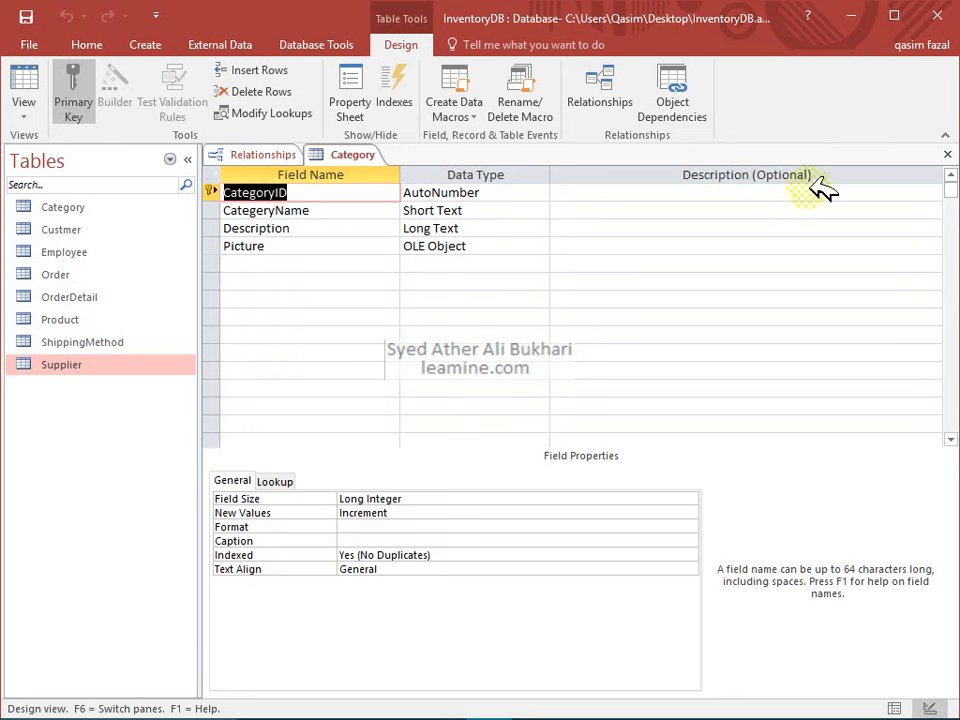
{"action": "left_click", "coordinate": [478, 228]}
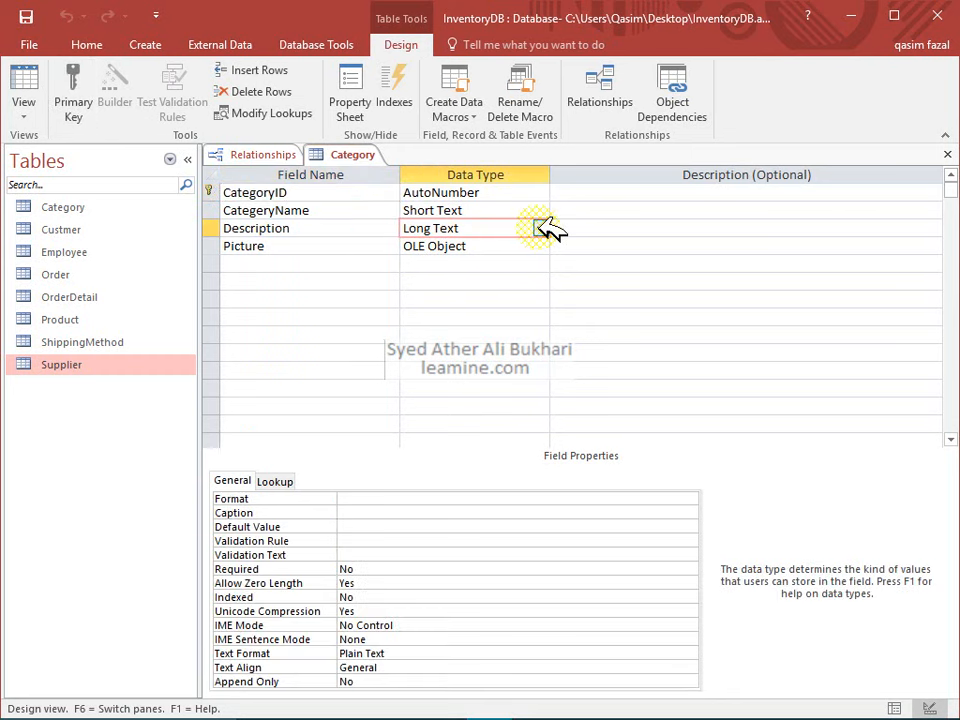
{"action": "left_click", "coordinate": [946, 154]}
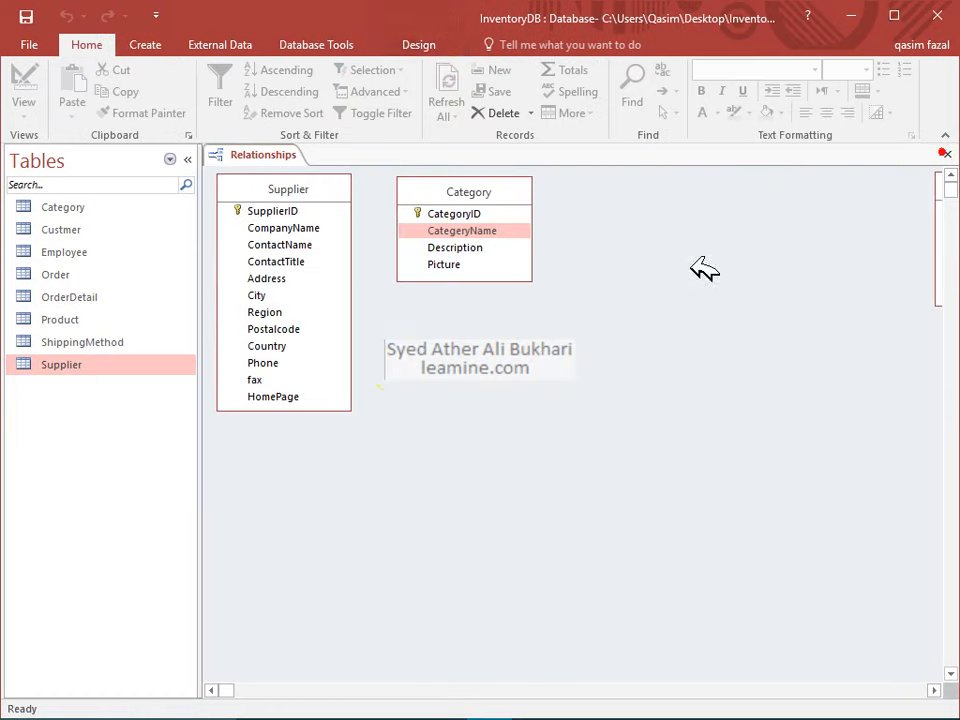
Step: Move the Category field list below Supplier and add the Product table to the relationships layout
{"action": "left_click_drag", "start_coordinate": [439, 191], "coordinate": [262, 440]}
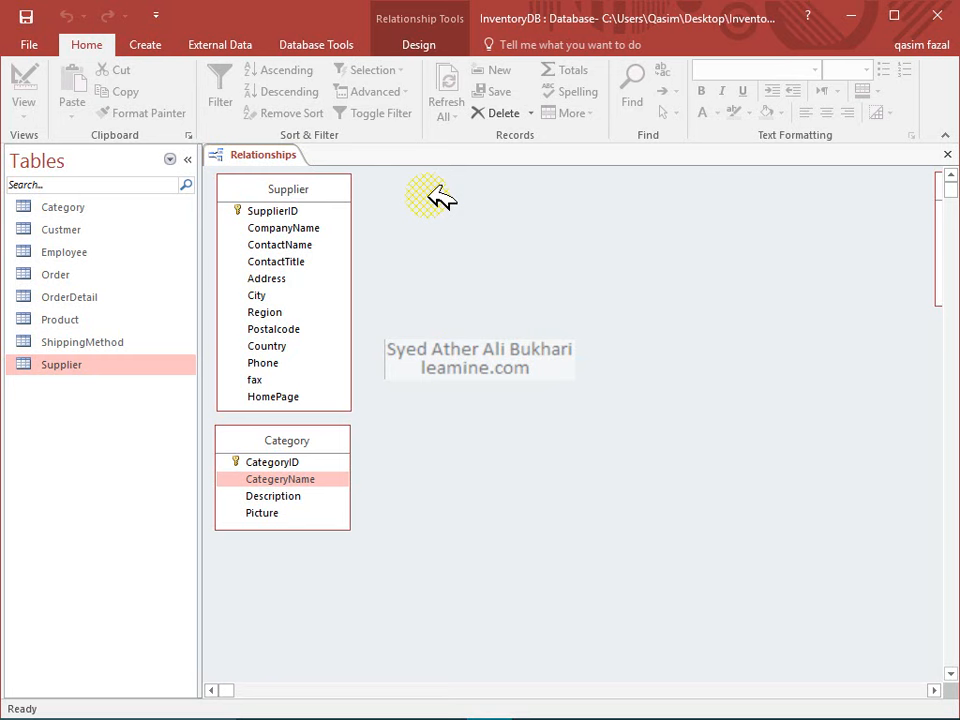
{"action": "right_click", "coordinate": [562, 265]}
{"action": "left_click", "coordinate": [585, 281]}
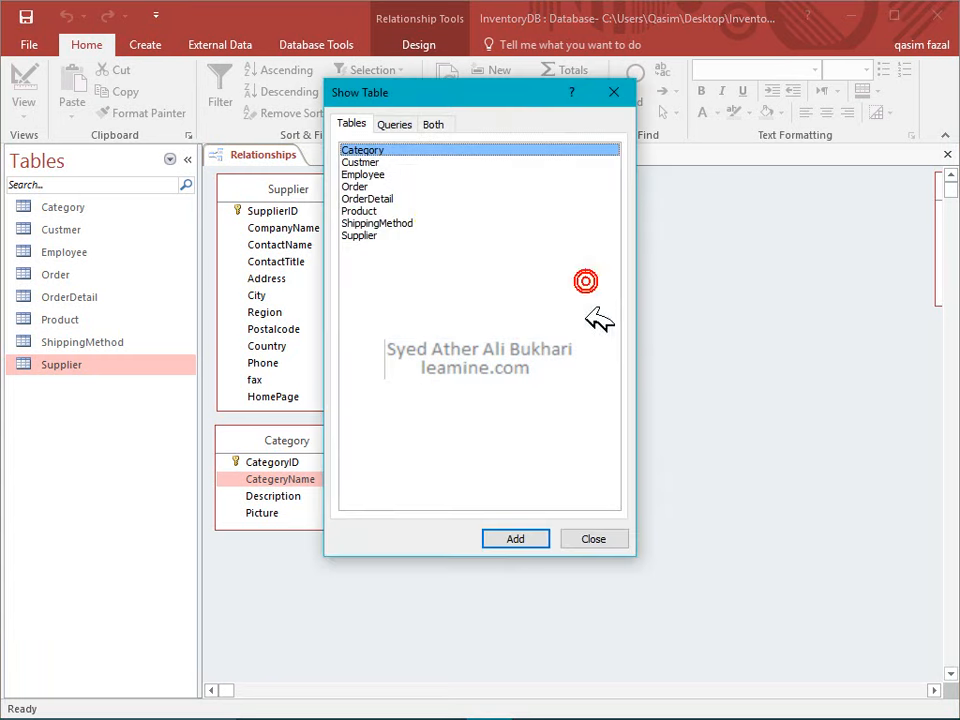
{"action": "left_click", "coordinate": [390, 211]}
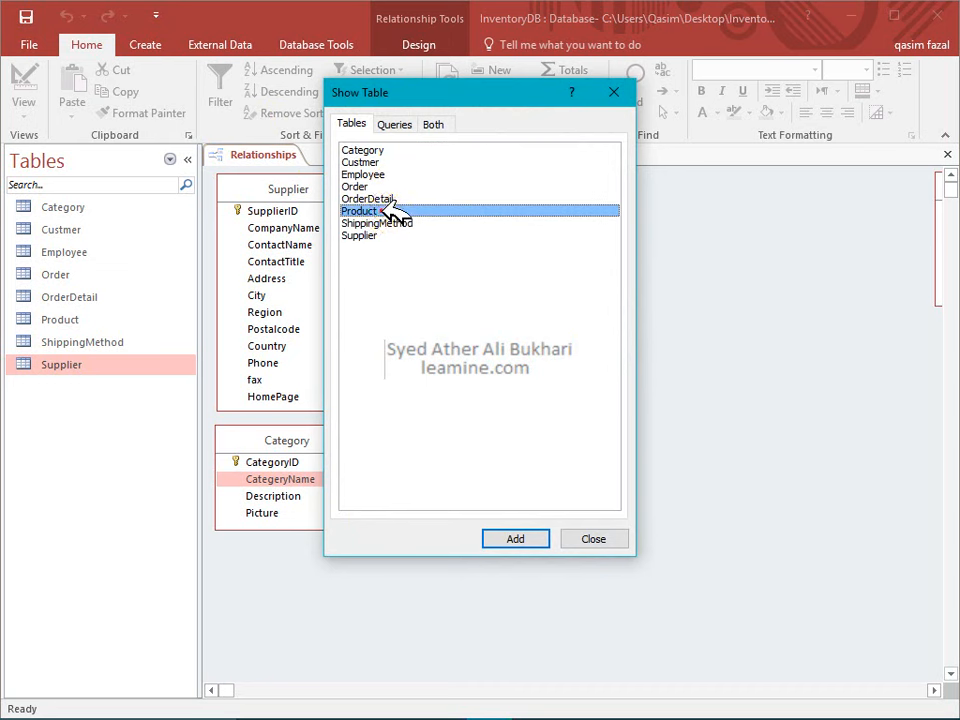
{"action": "left_click", "coordinate": [503, 539]}
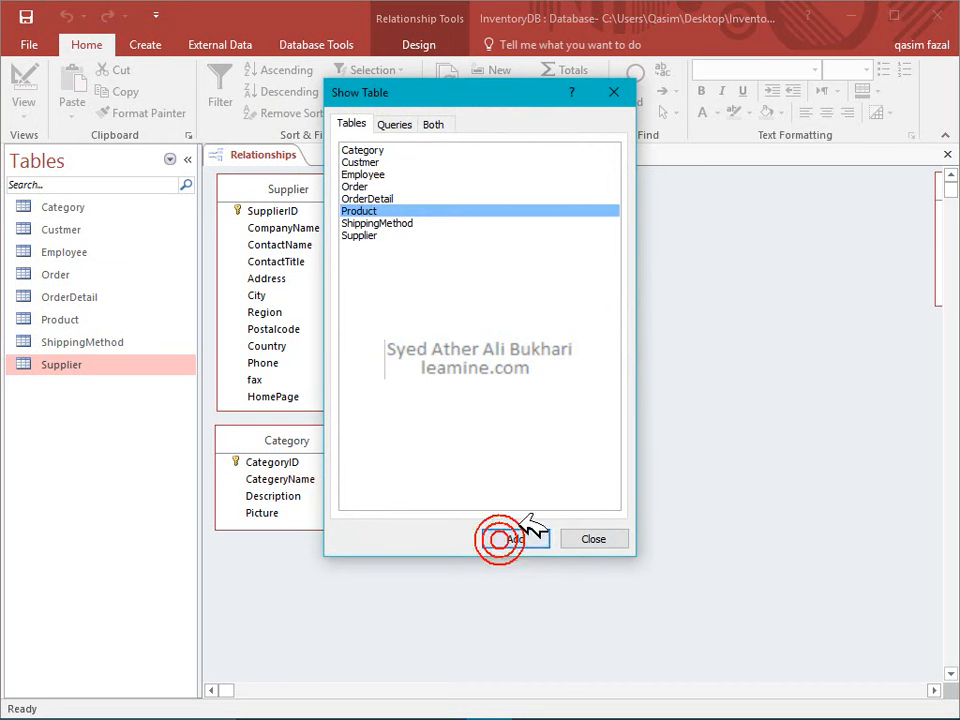
{"action": "left_click", "coordinate": [568, 539]}
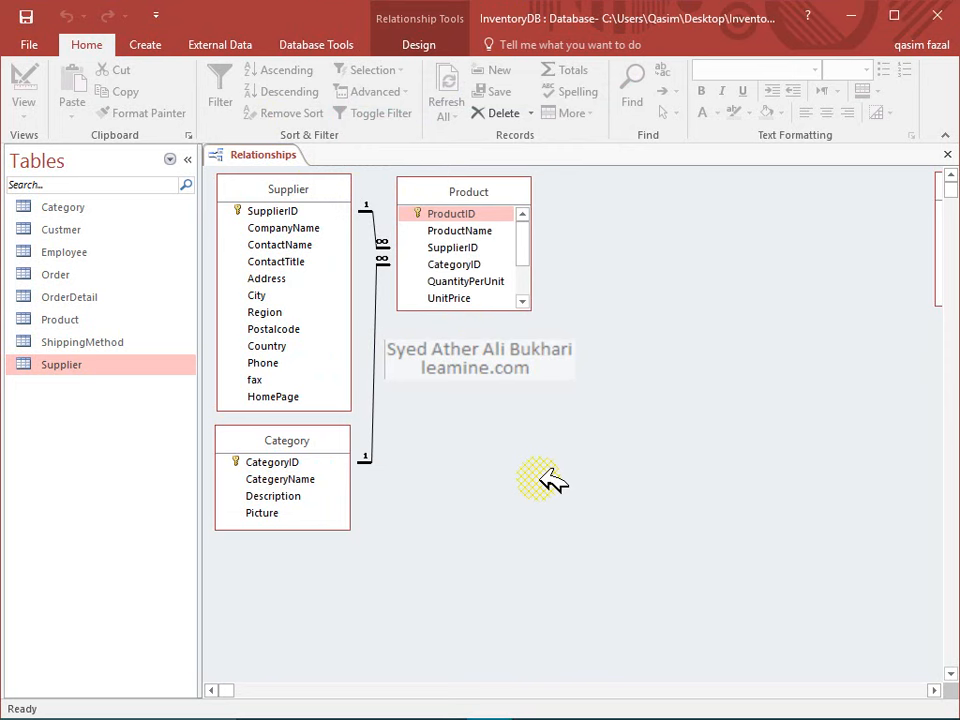
Step: Lengthen the Product field list to show every field and shift it slightly farther from Supplier
{"action": "left_click", "coordinate": [477, 308]}
{"action": "left_click_drag", "start_coordinate": [495, 313], "coordinate": [500, 386]}
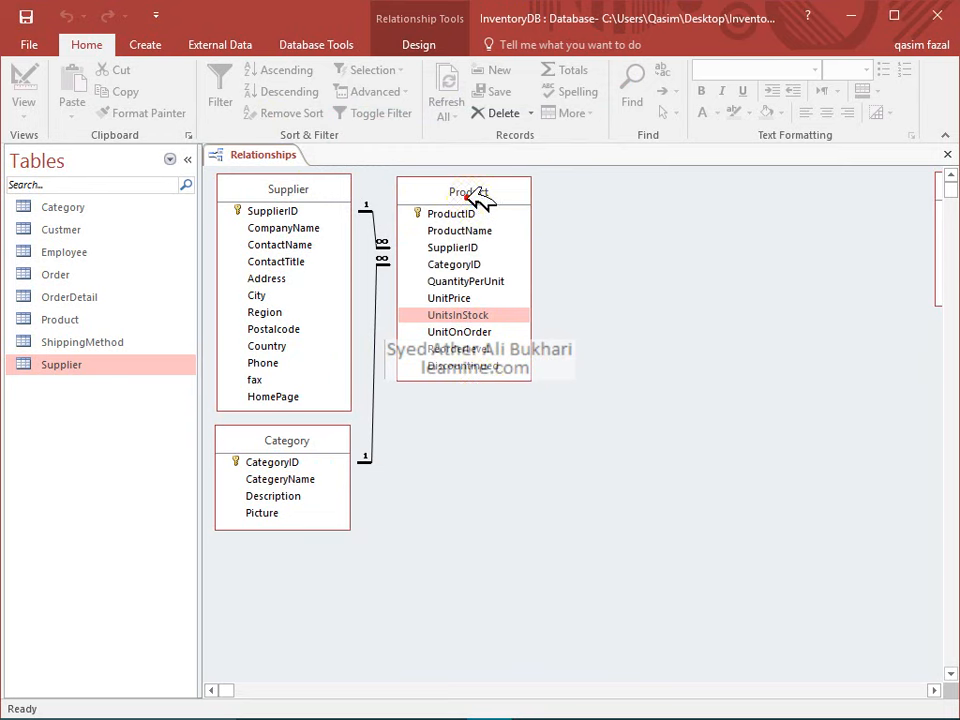
{"action": "left_click_drag", "start_coordinate": [476, 191], "coordinate": [490, 189]}
Step: Open the Product table's design from the relationships layout, look over its fields, and close it
{"action": "right_click", "coordinate": [490, 245]}
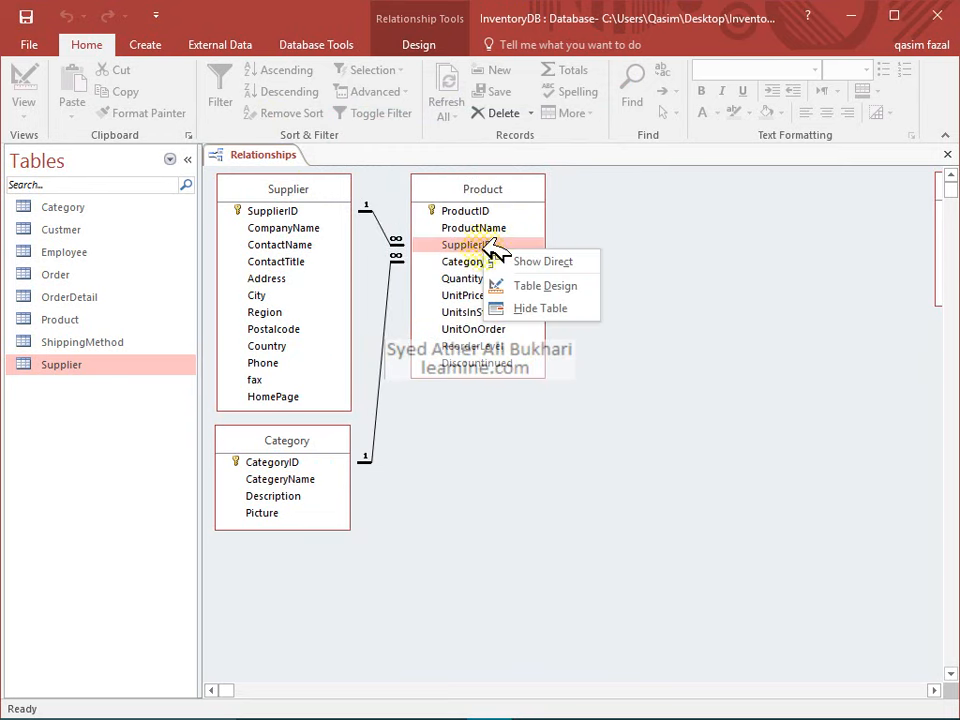
{"action": "left_click", "coordinate": [519, 285]}
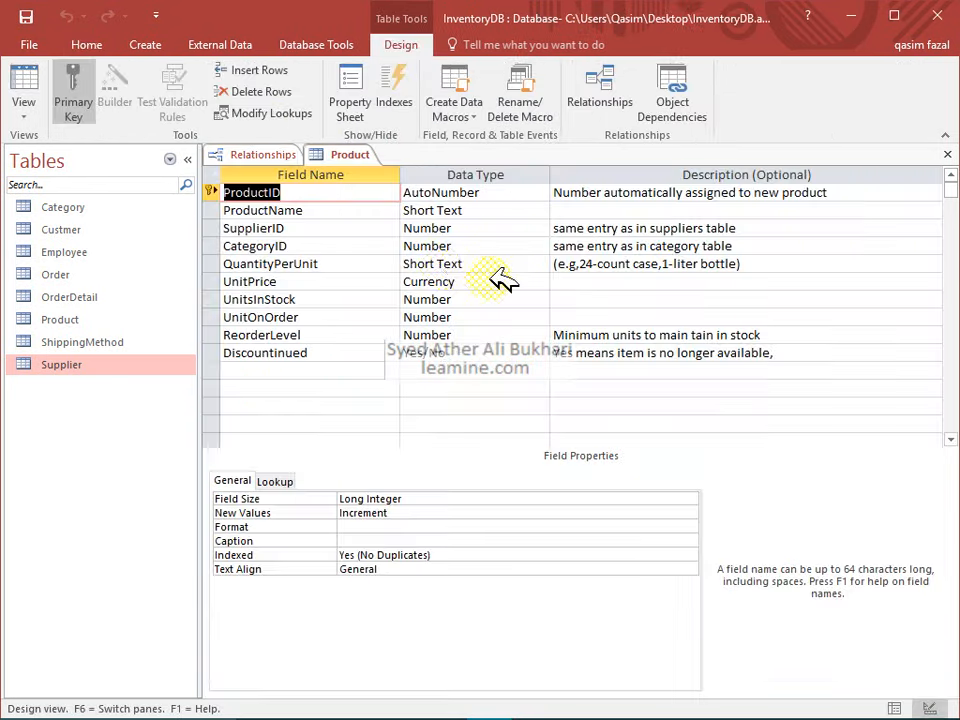
{"action": "left_click", "coordinate": [388, 233]}
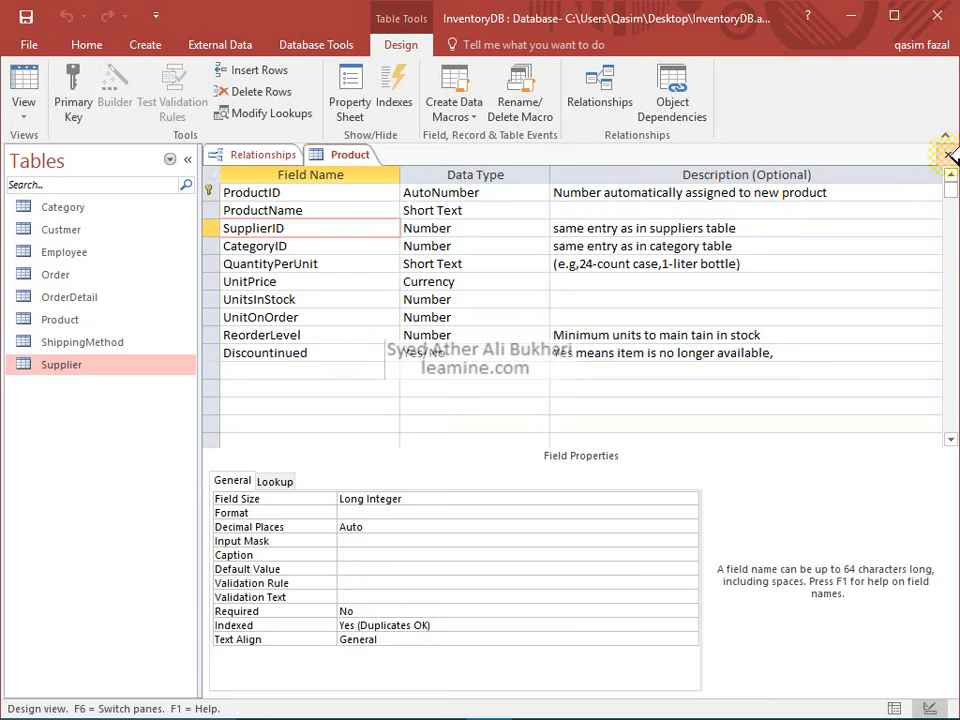
{"action": "left_click", "coordinate": [948, 154]}
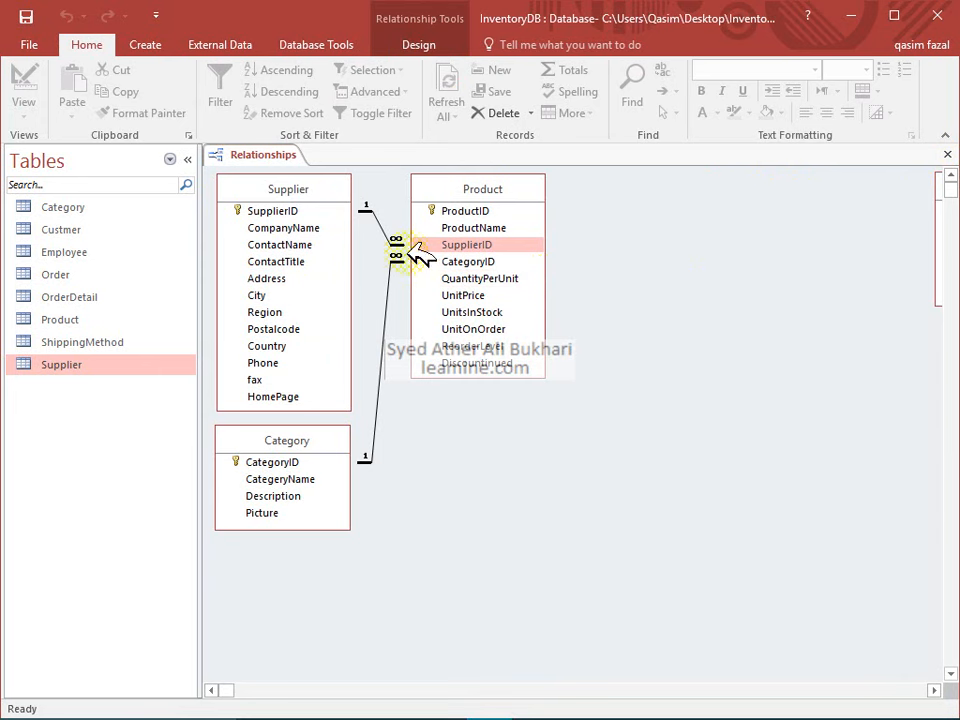
Step: View the Product table as a datasheet, check whether its SupplierID and CategoryID cells offer lookup lists, and close it
{"action": "right_click", "coordinate": [457, 252]}
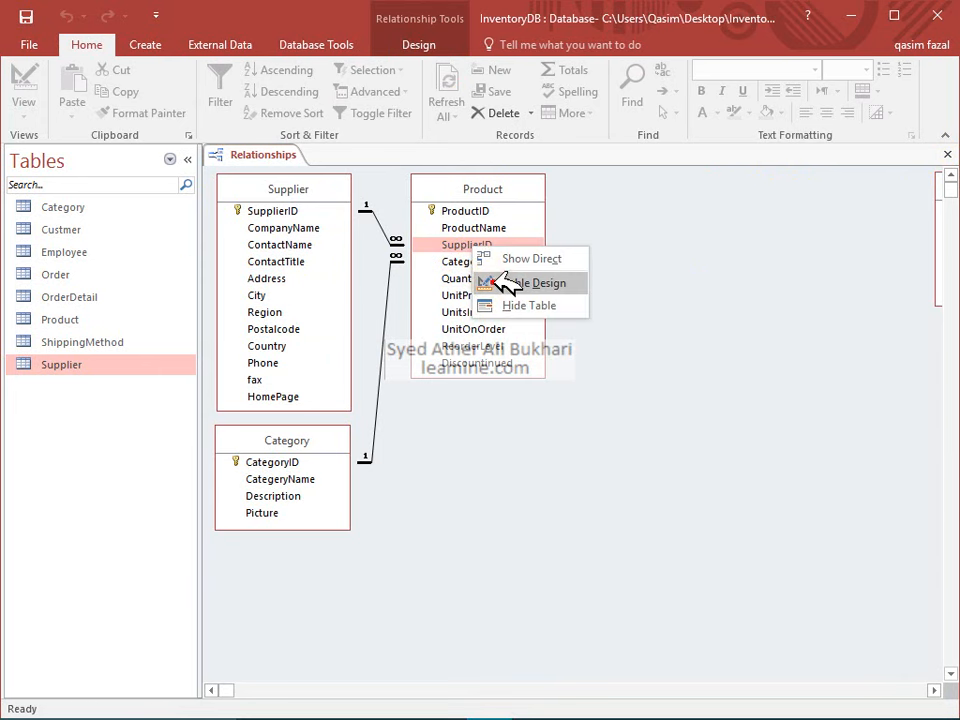
{"action": "left_click", "coordinate": [500, 283]}
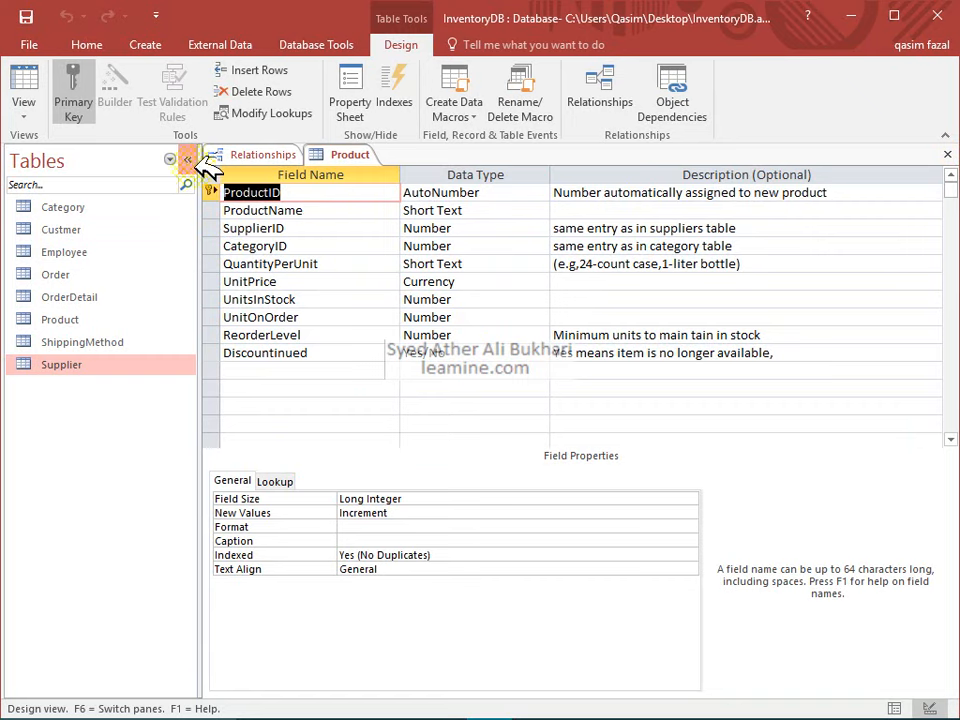
{"action": "left_click", "coordinate": [22, 86]}
{"action": "left_click", "coordinate": [482, 194]}
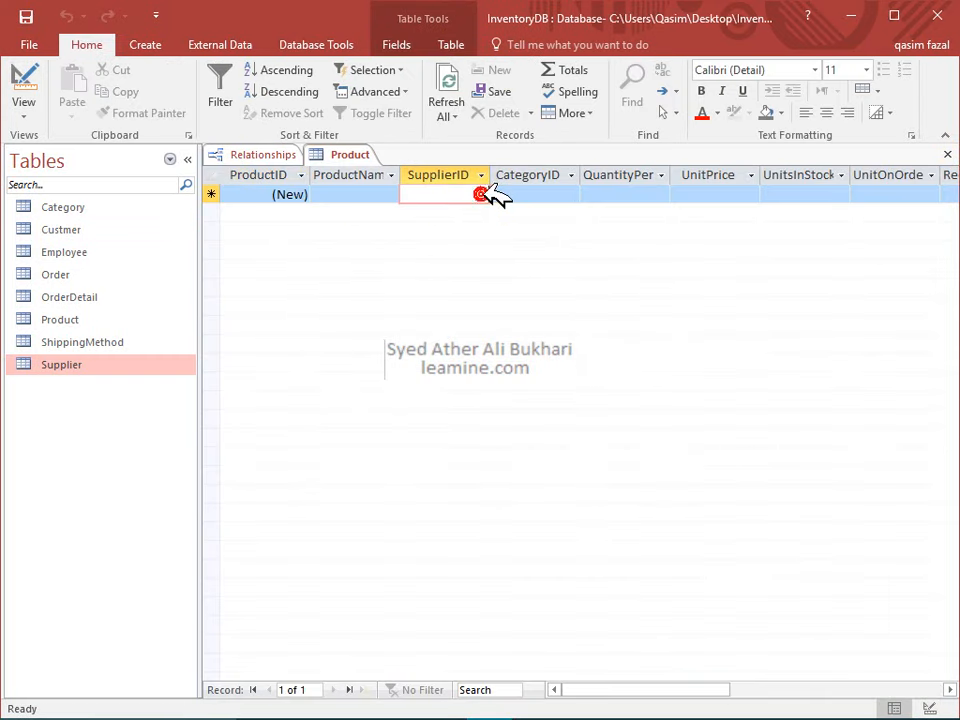
{"action": "left_click", "coordinate": [532, 194]}
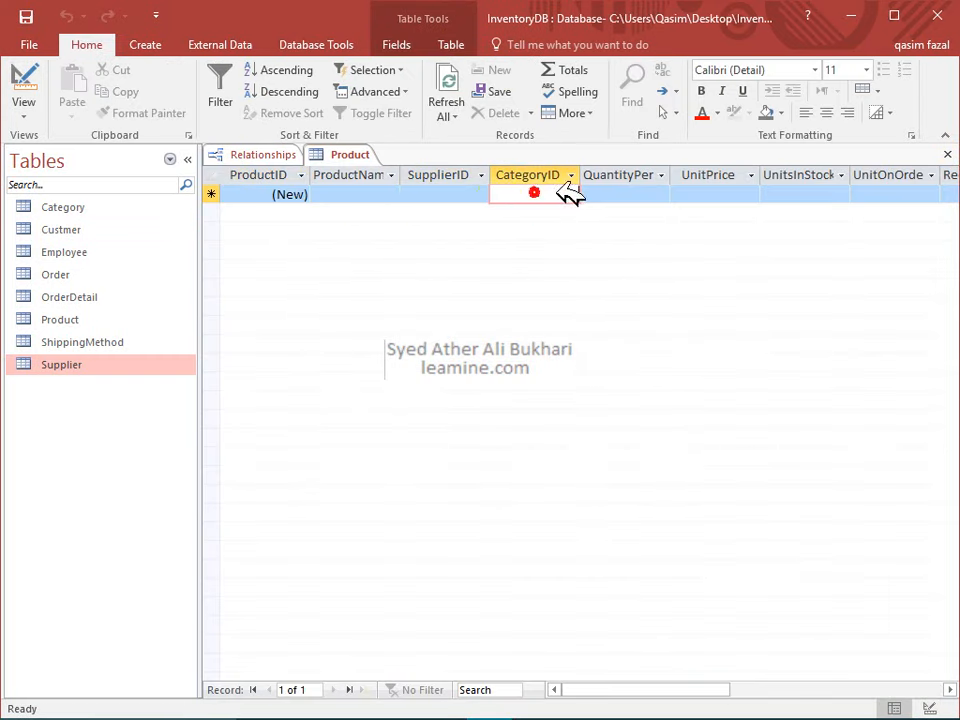
{"action": "left_click", "coordinate": [470, 195]}
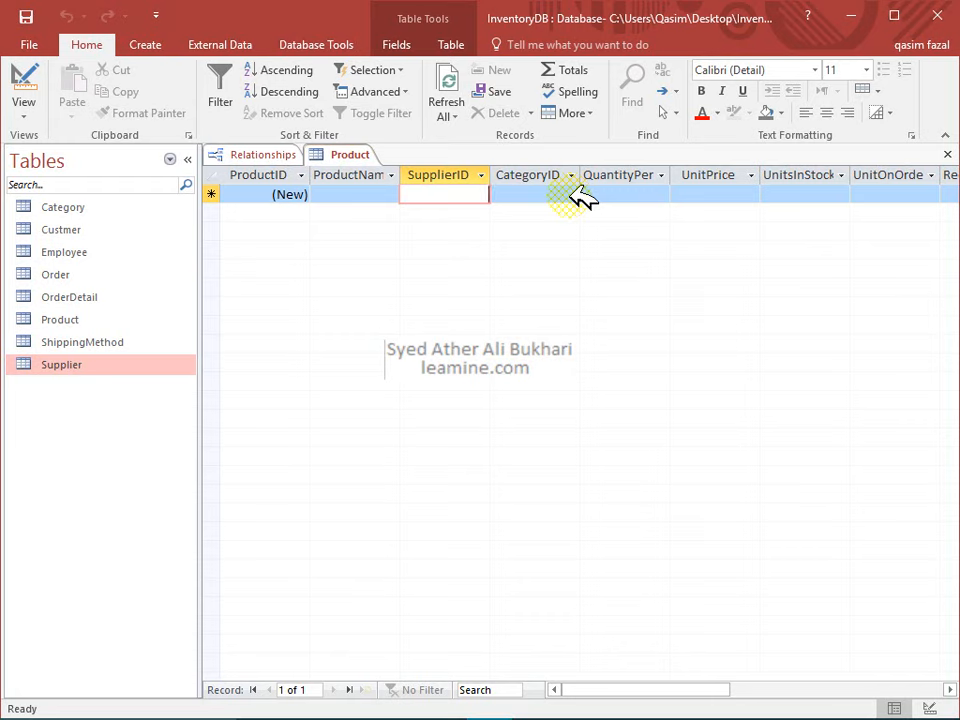
{"action": "left_click", "coordinate": [946, 154]}
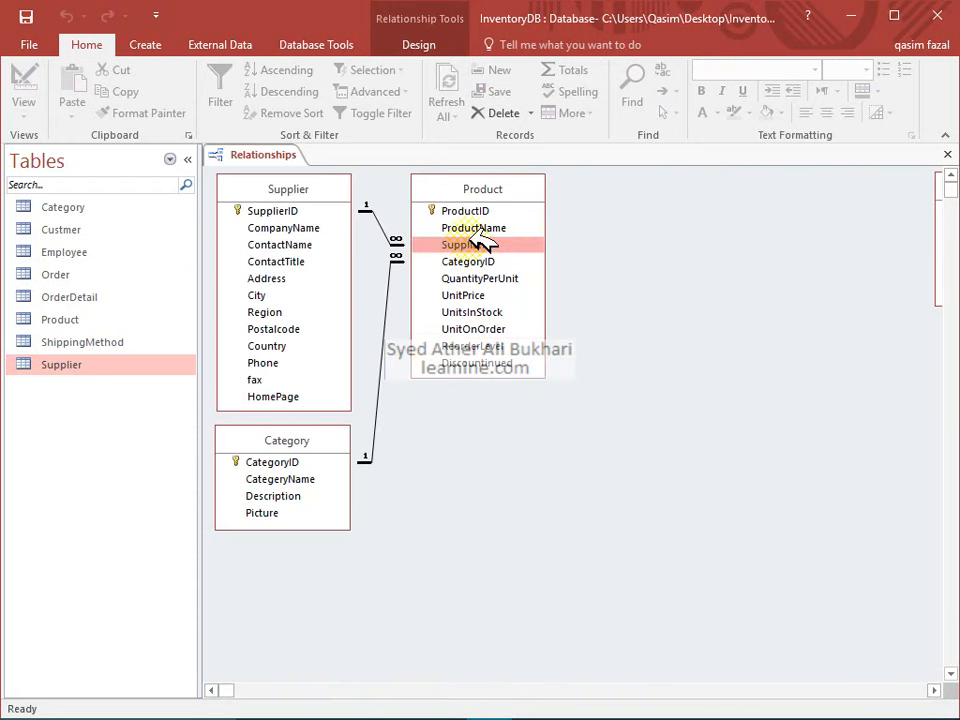
Step: Delete the Supplier–Product and Category–Product relationships from the layout
{"action": "left_click", "coordinate": [389, 228]}
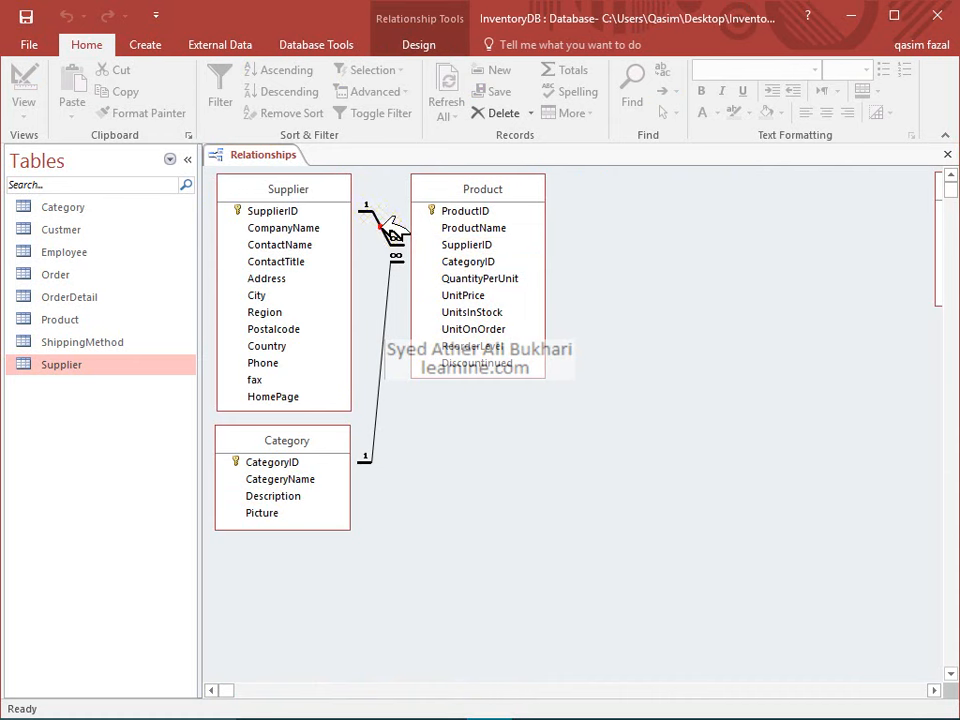
{"action": "key", "text": "Delete"}
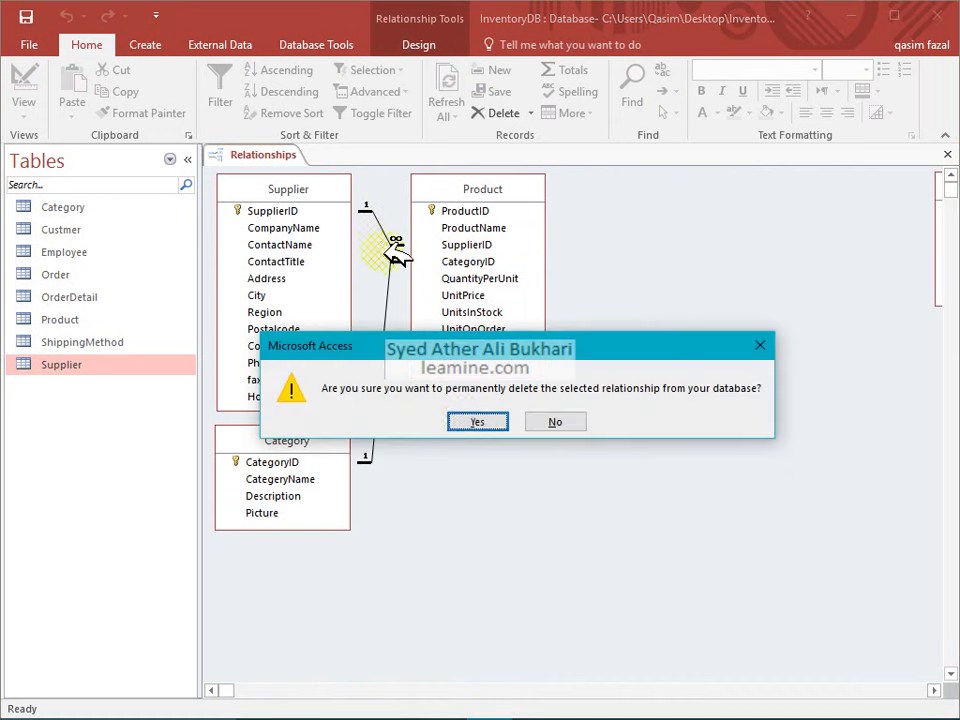
{"action": "left_click", "coordinate": [484, 419]}
{"action": "left_click", "coordinate": [396, 303]}
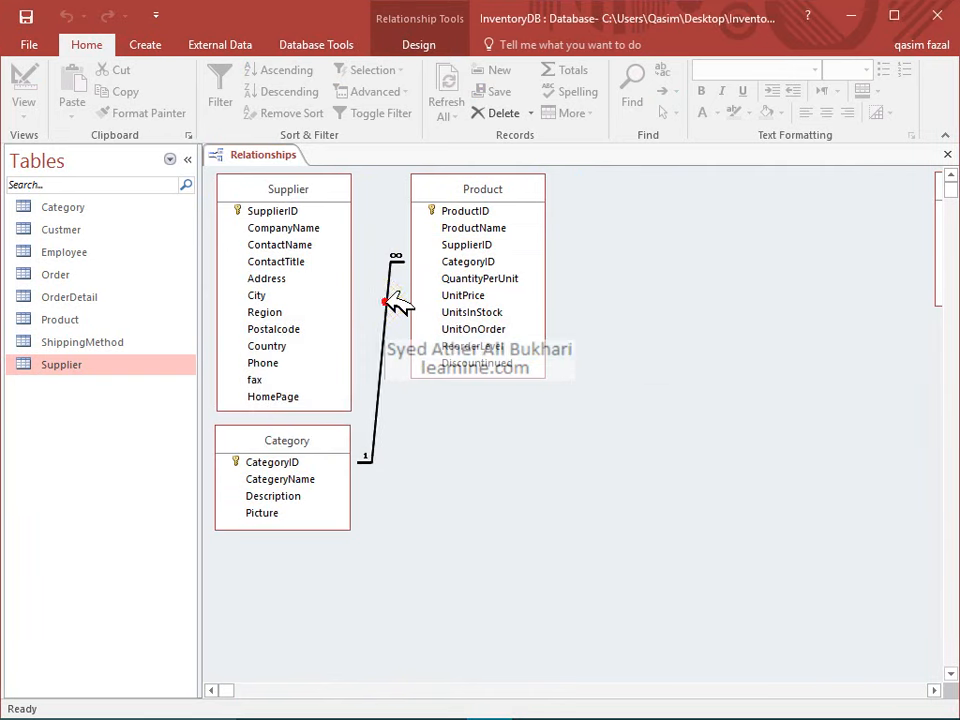
{"action": "key", "text": "Delete"}
{"action": "left_click", "coordinate": [500, 418]}
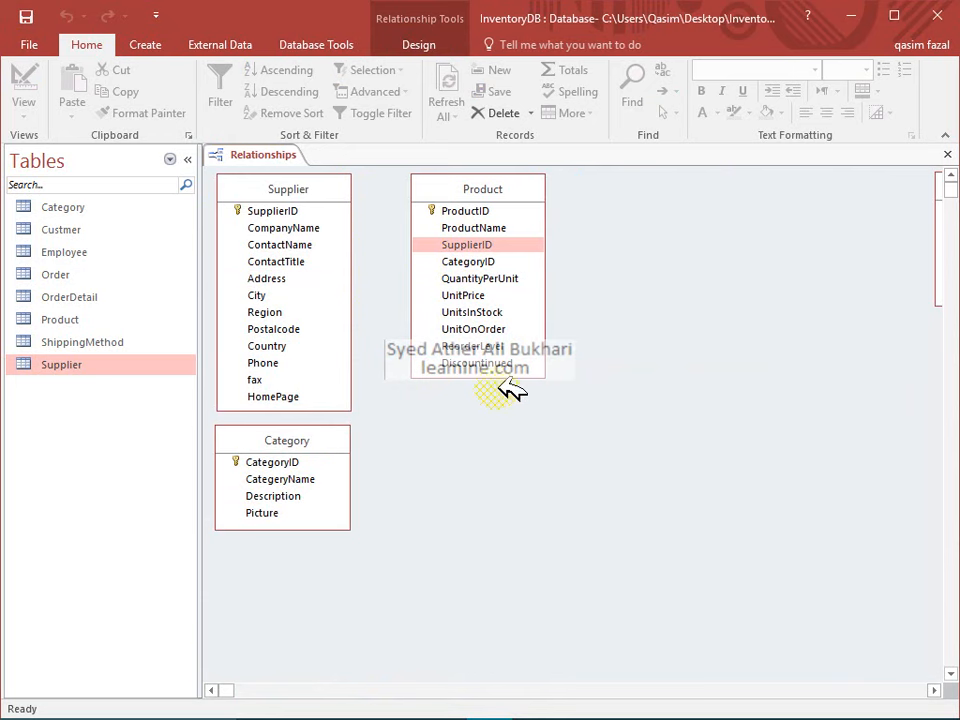
Step: Open the Product table's design and start the Lookup Wizard for the SupplierID field's data type
{"action": "right_click", "coordinate": [487, 249]}
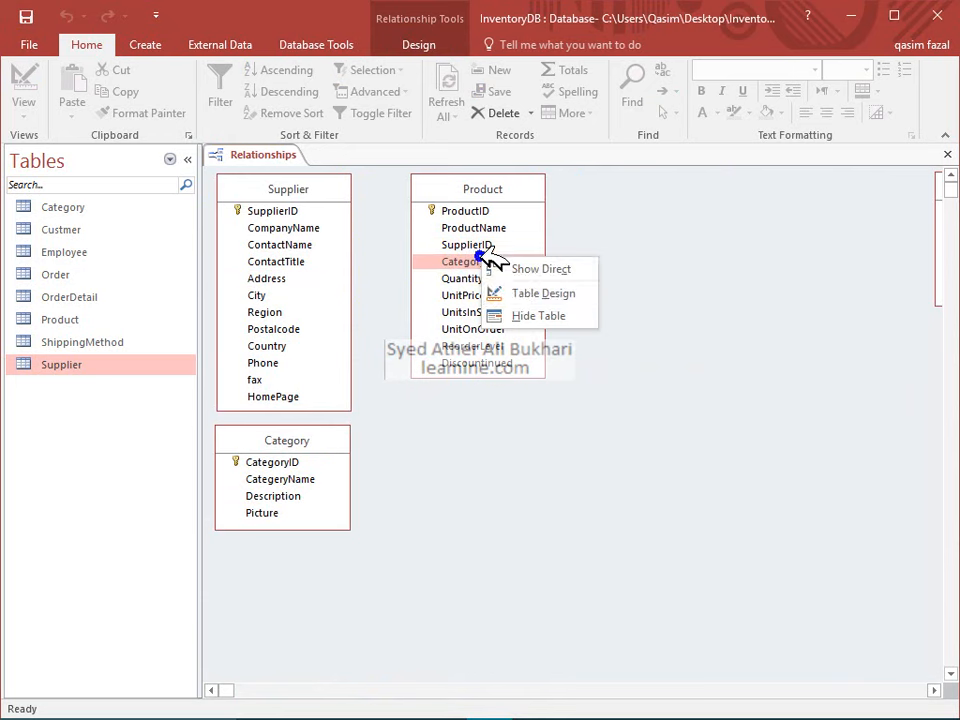
{"action": "left_click", "coordinate": [512, 291]}
{"action": "left_click", "coordinate": [311, 228]}
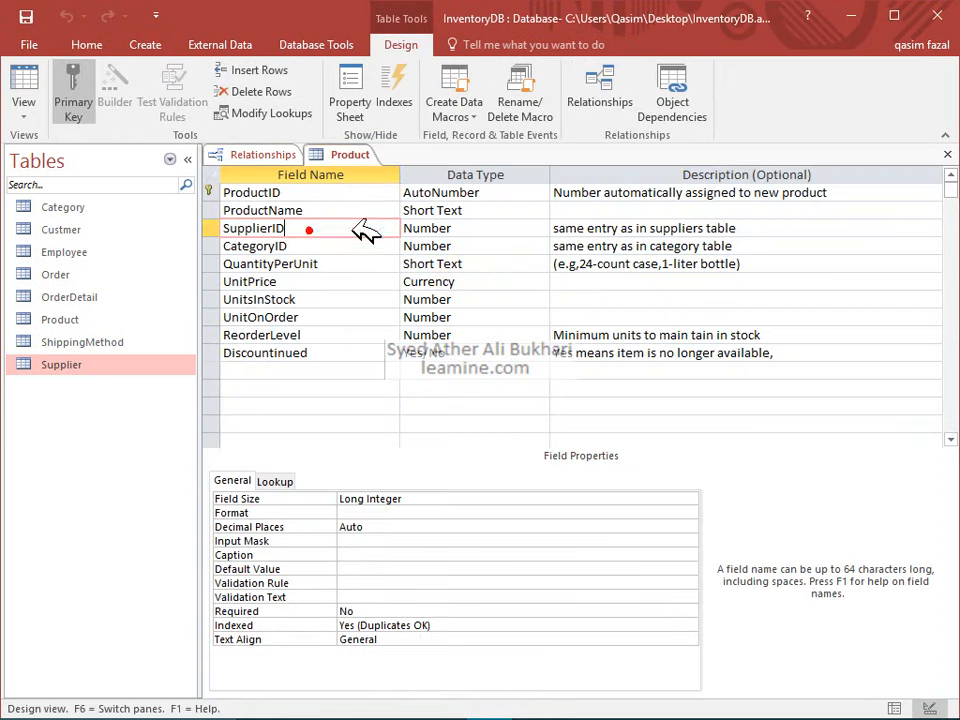
{"action": "left_click", "coordinate": [476, 228]}
{"action": "left_click", "coordinate": [540, 228]}
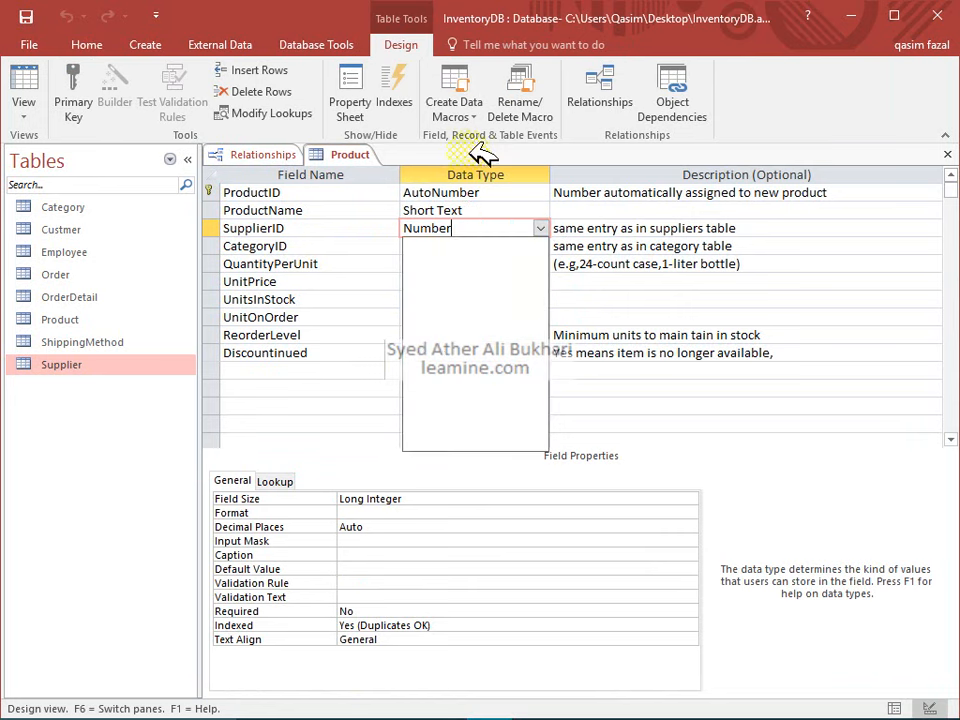
{"action": "left_click", "coordinate": [497, 208]}
{"action": "left_click", "coordinate": [508, 216]}
{"action": "left_click", "coordinate": [540, 228]}
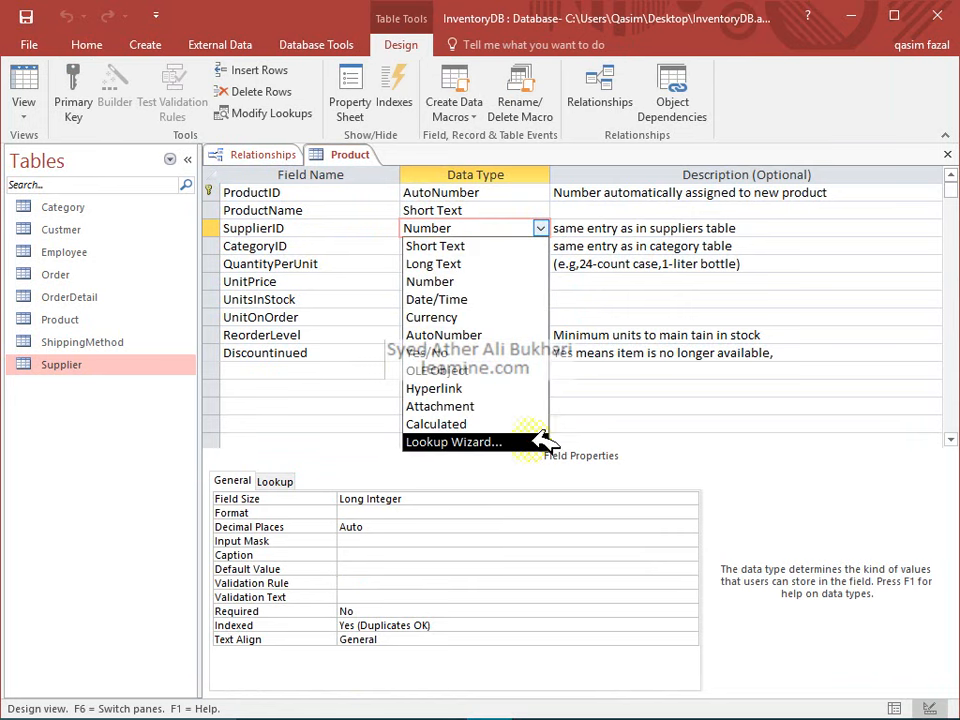
{"action": "left_click", "coordinate": [455, 442]}
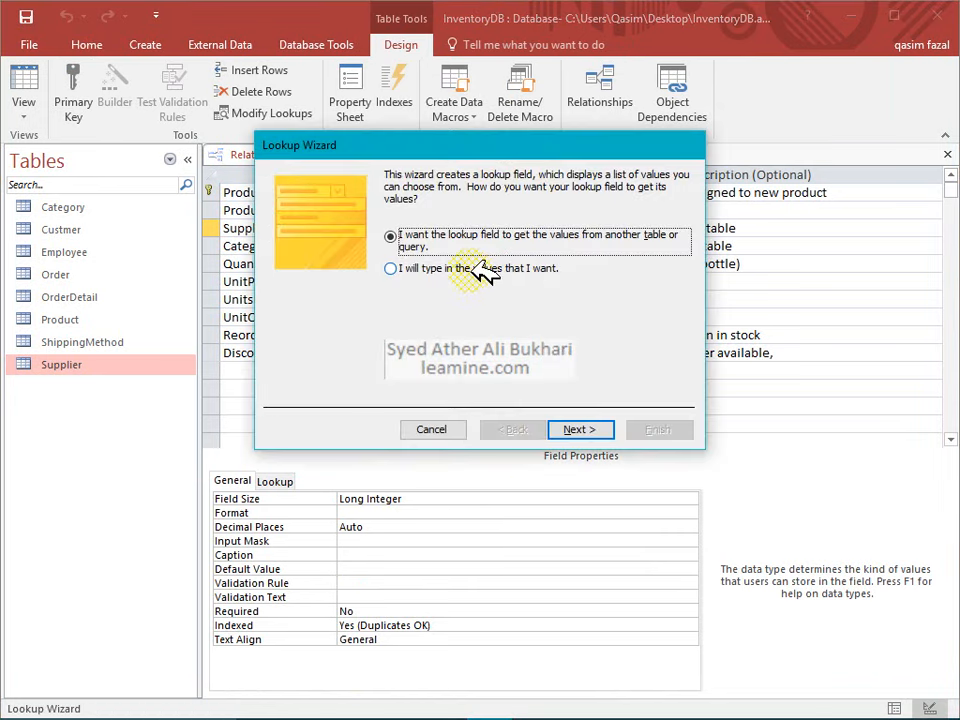
Step: Base the SupplierID lookup on the Supplier table, including the SupplierID, CompanyName, ContactName and Phone fields
{"action": "left_click", "coordinate": [578, 429]}
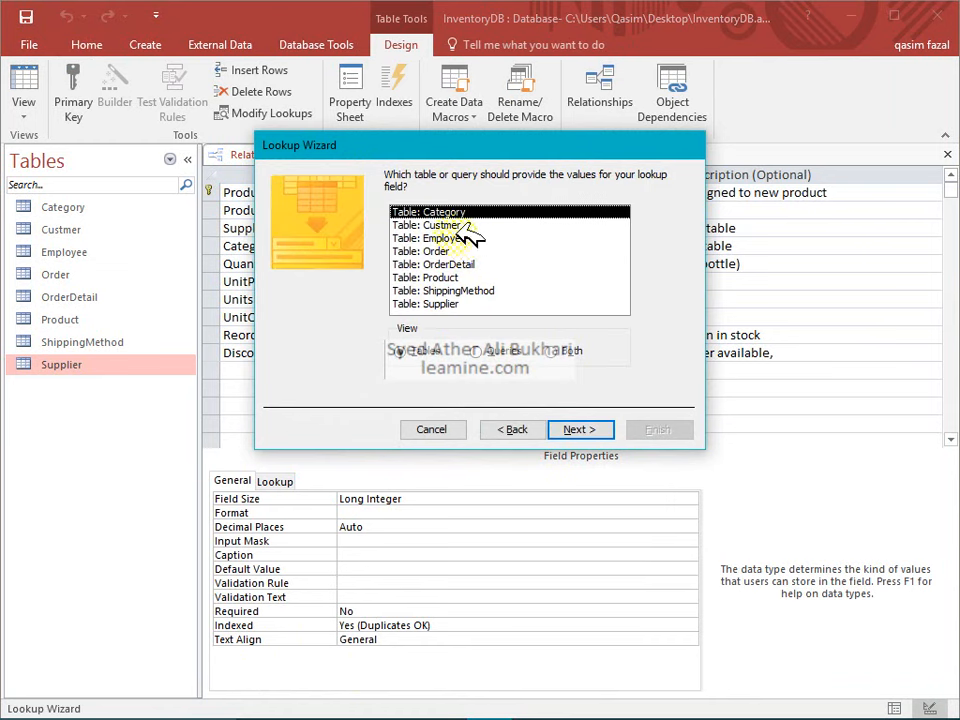
{"action": "left_click", "coordinate": [450, 303]}
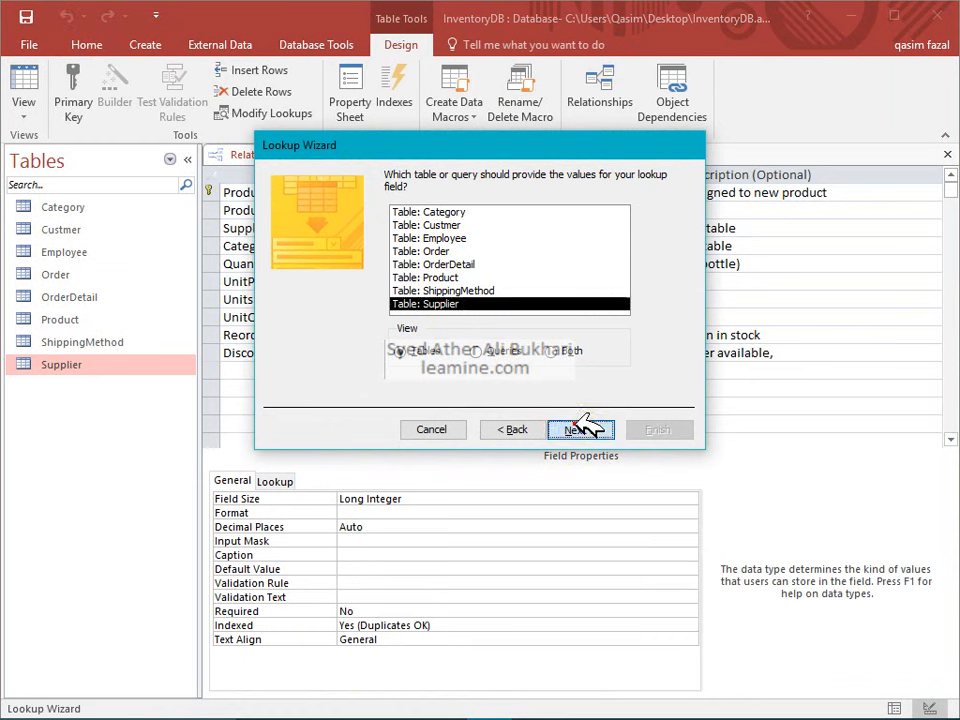
{"action": "left_click", "coordinate": [579, 429]}
{"action": "left_click", "coordinate": [448, 308]}
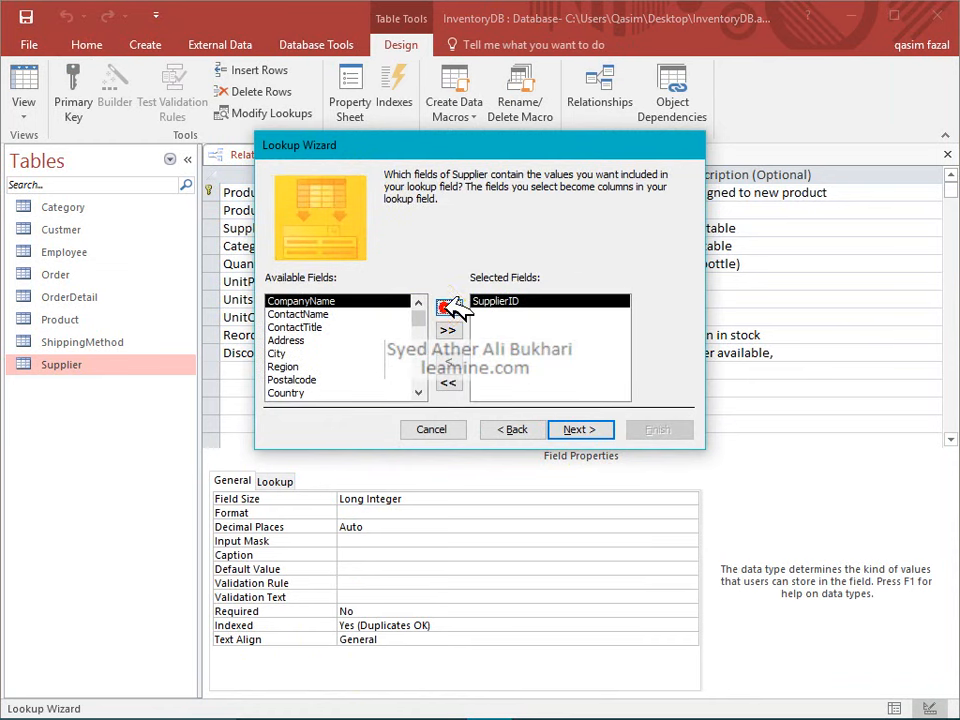
{"action": "left_click", "coordinate": [448, 308]}
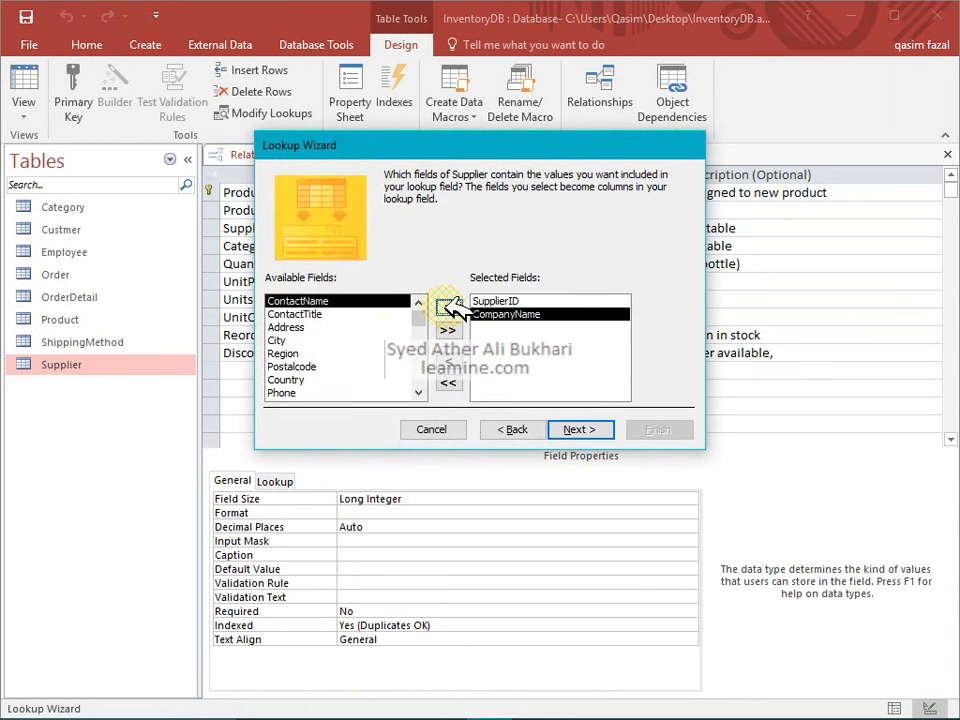
{"action": "left_click", "coordinate": [448, 308]}
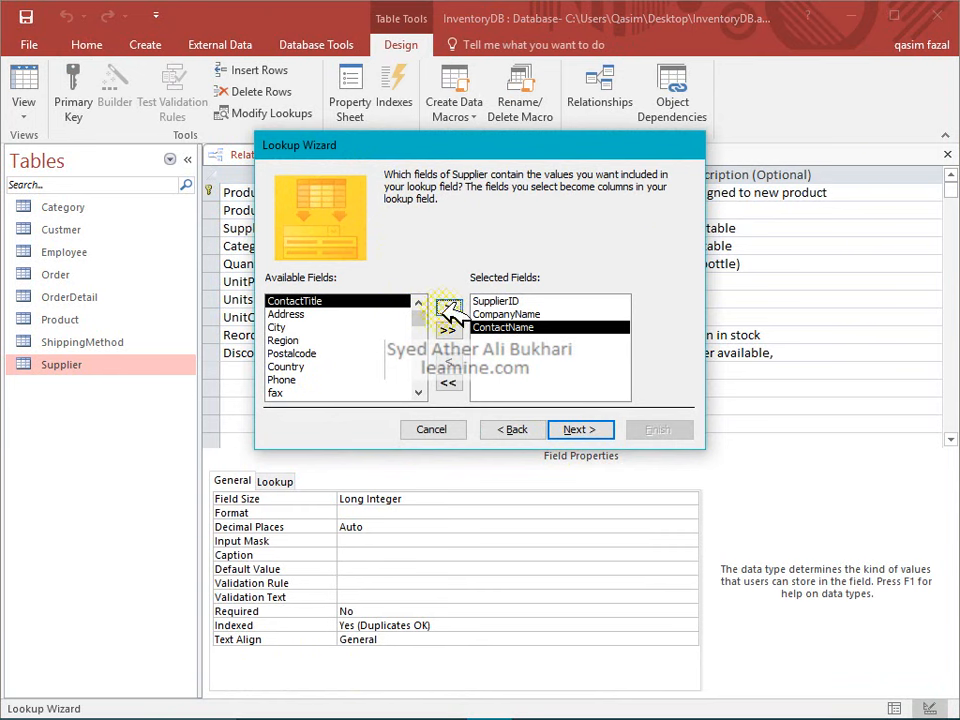
{"action": "left_click", "coordinate": [310, 380]}
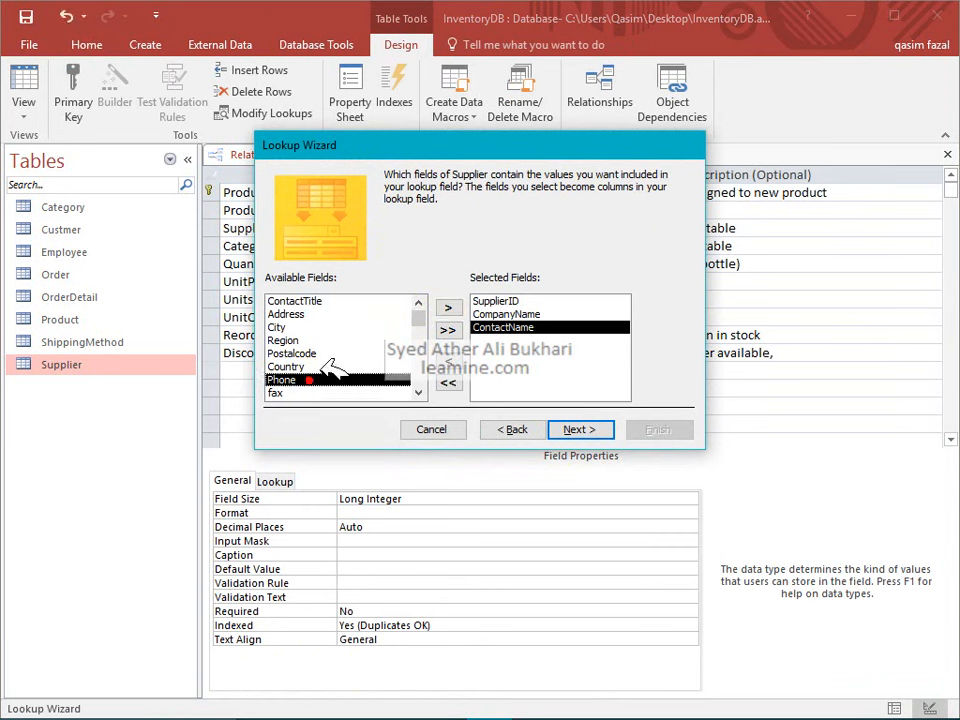
{"action": "left_click", "coordinate": [448, 308]}
{"action": "left_click", "coordinate": [580, 429]}
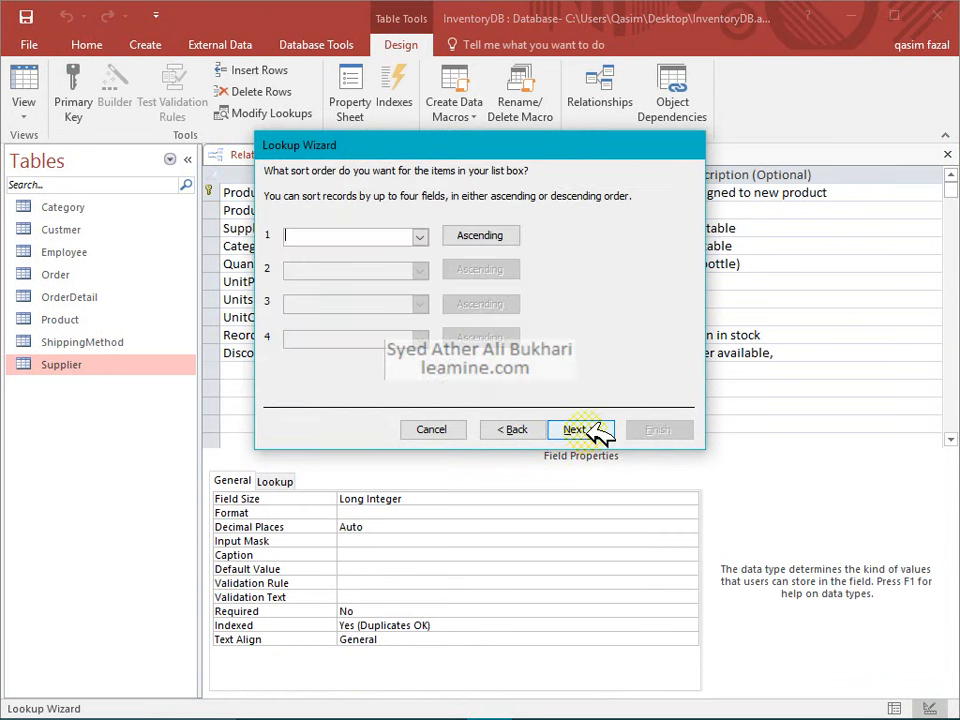
Step: Finish the SupplierID lookup without sorting, keeping the key column hidden and the label SupplierID, and save the Product table
{"action": "left_click", "coordinate": [586, 429]}
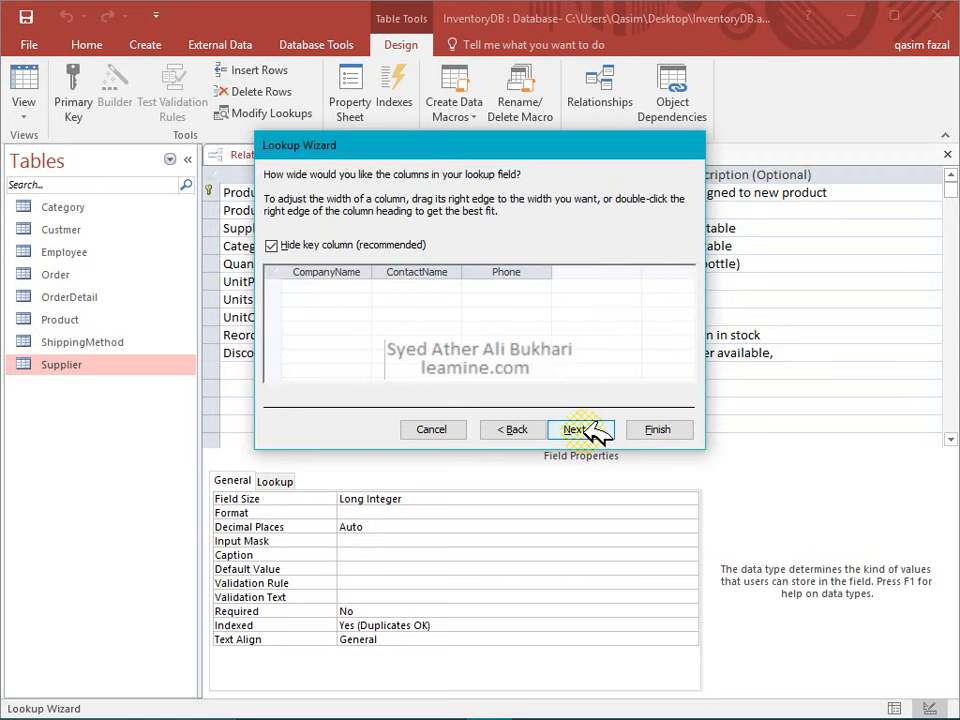
{"action": "left_click", "coordinate": [586, 429]}
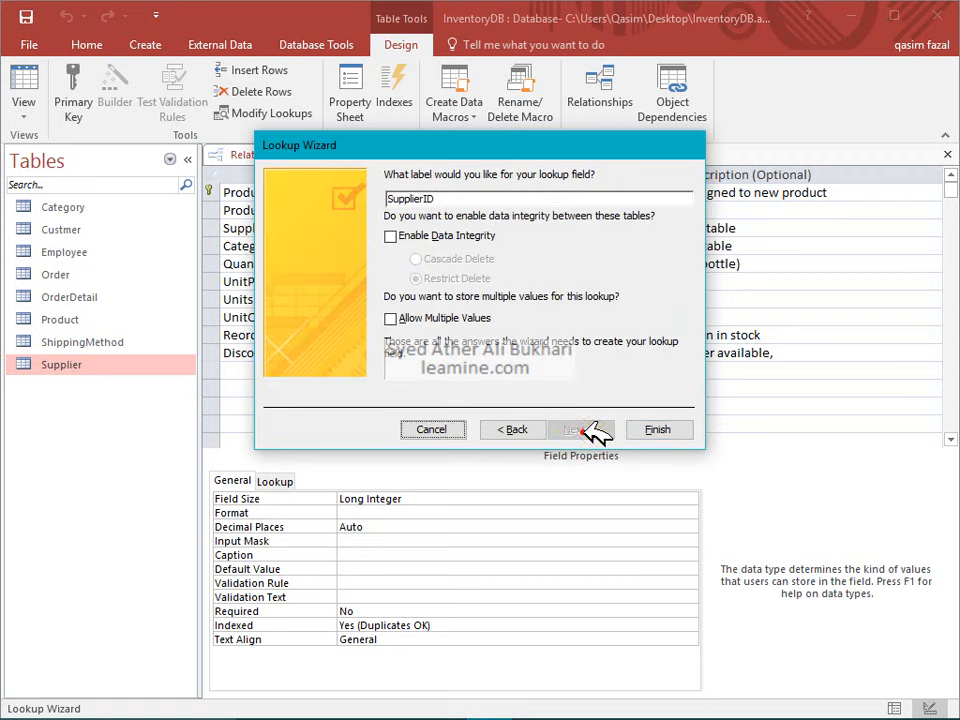
{"action": "left_click", "coordinate": [668, 431]}
{"action": "left_click", "coordinate": [477, 422]}
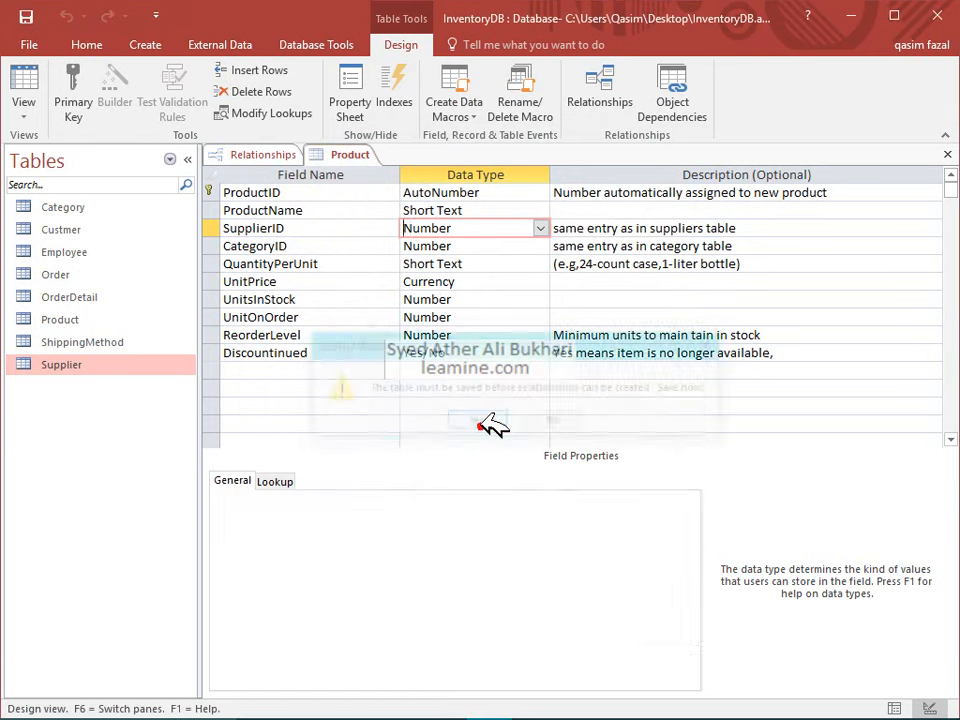
Step: Start the Lookup Wizard for the CategoryID field and take CategoryID and CategeryName from the Category table
{"action": "left_click", "coordinate": [489, 249]}
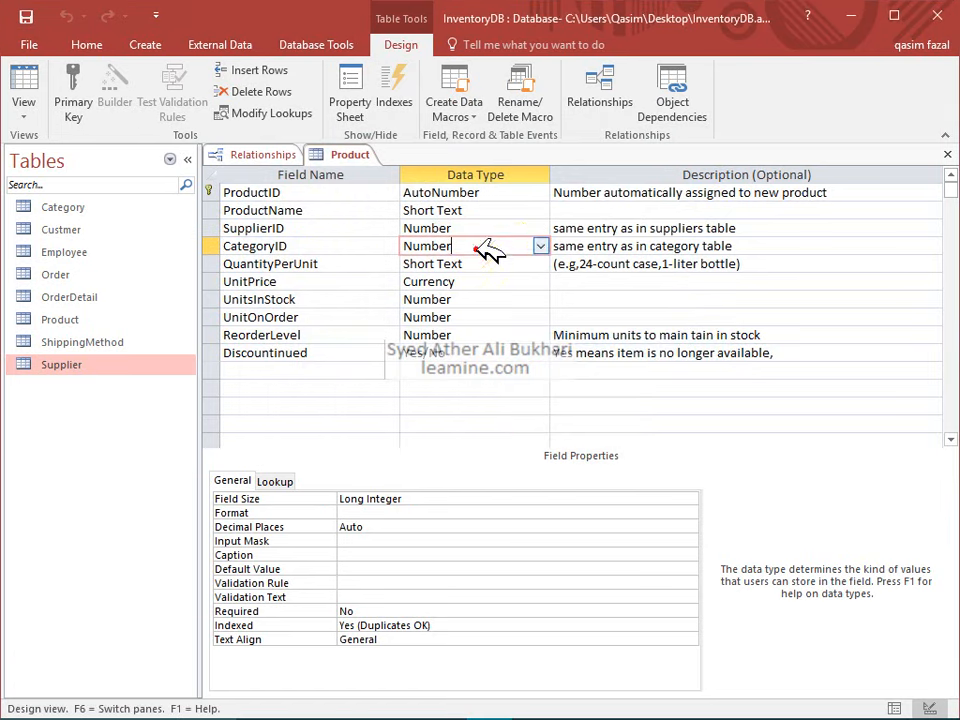
{"action": "left_click", "coordinate": [541, 246]}
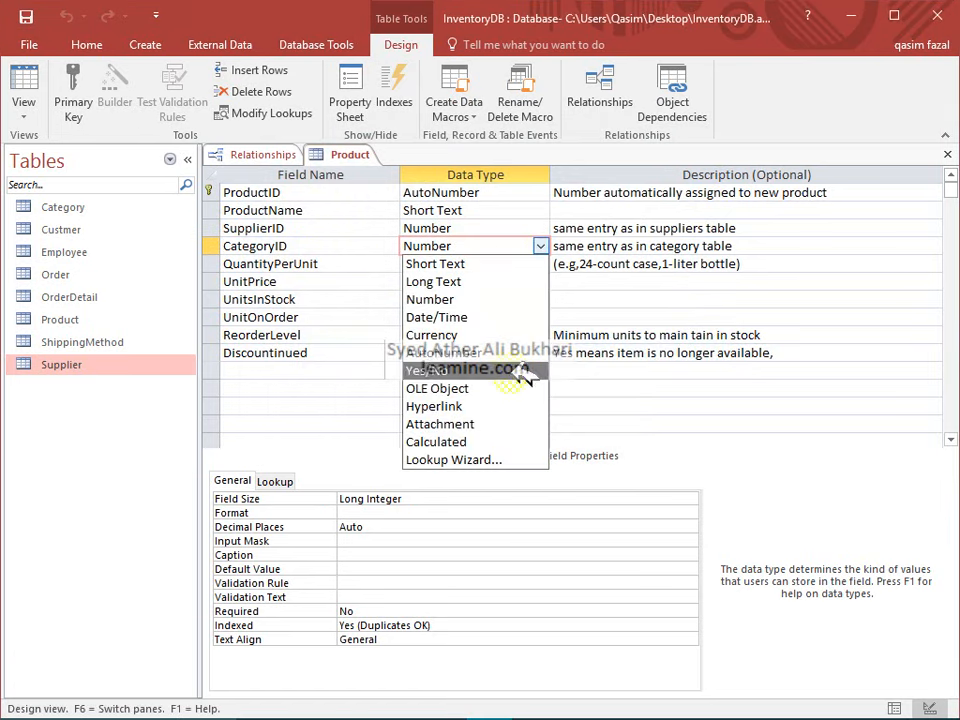
{"action": "left_click", "coordinate": [516, 456]}
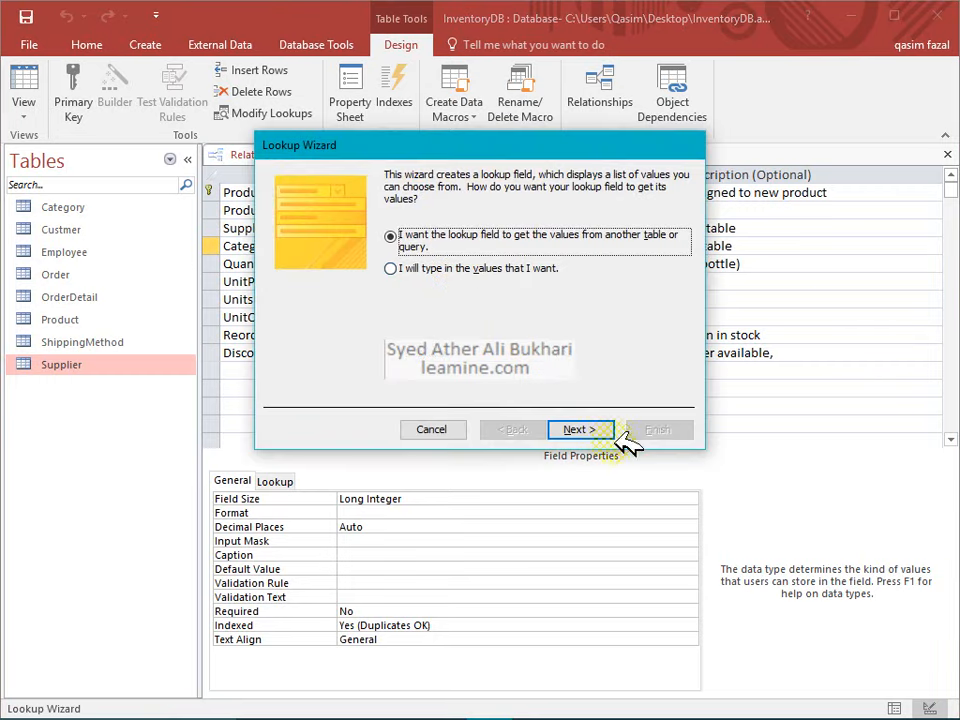
{"action": "left_click", "coordinate": [602, 429]}
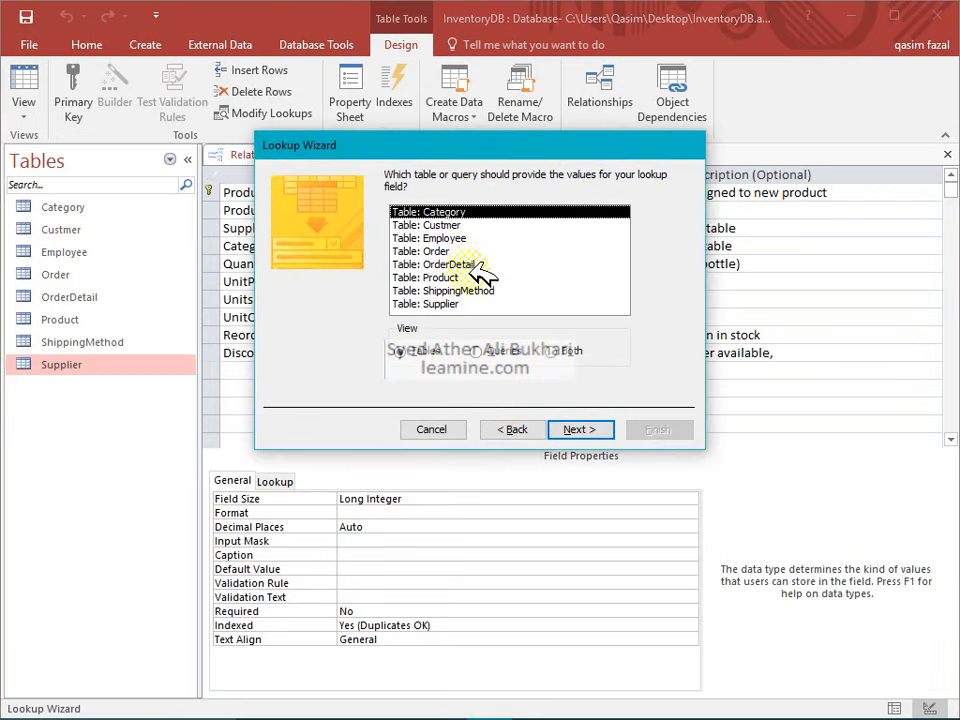
{"action": "left_click", "coordinate": [578, 429]}
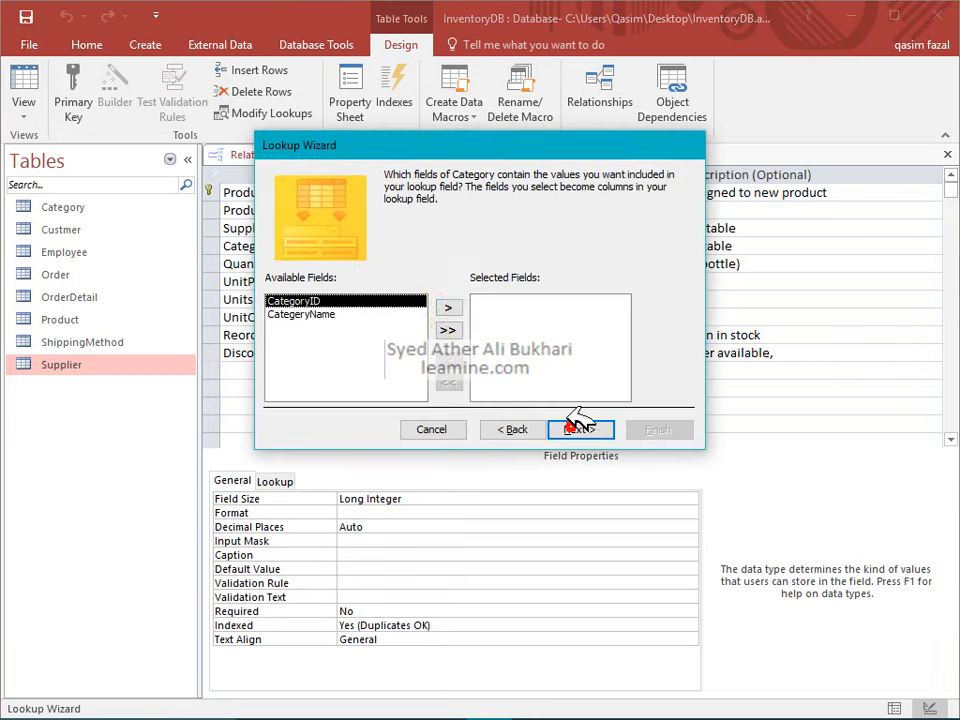
{"action": "left_click", "coordinate": [450, 309]}
{"action": "left_click", "coordinate": [450, 309]}
{"action": "left_click", "coordinate": [575, 430]}
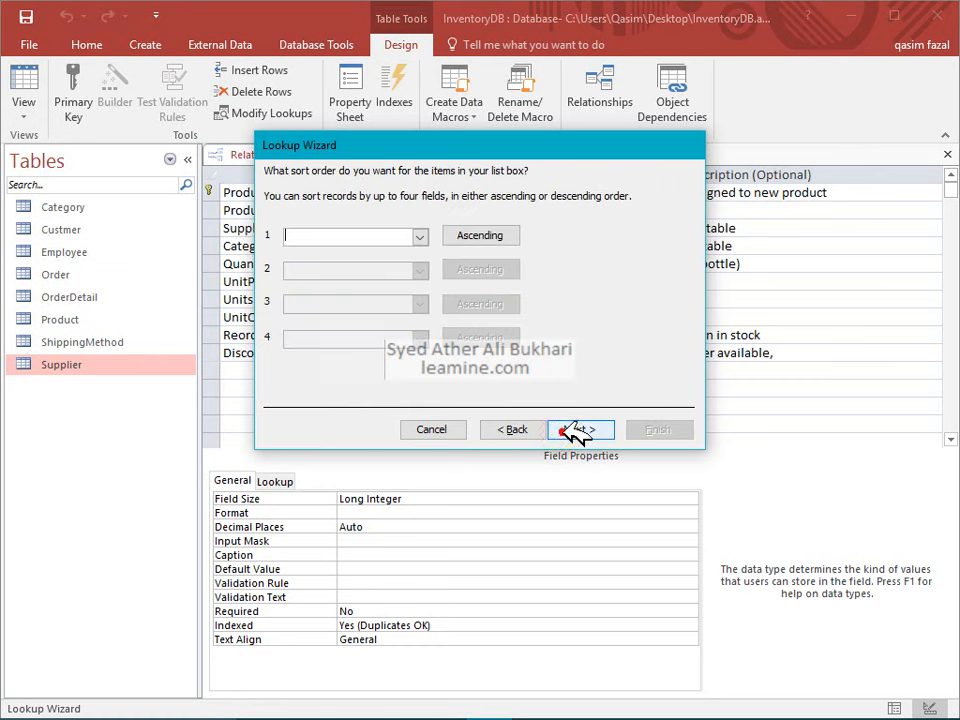
Step: Finish the CategoryID lookup unsorted with the key column shown and CategoryID as the stored value, and save the table
{"action": "left_click", "coordinate": [580, 431]}
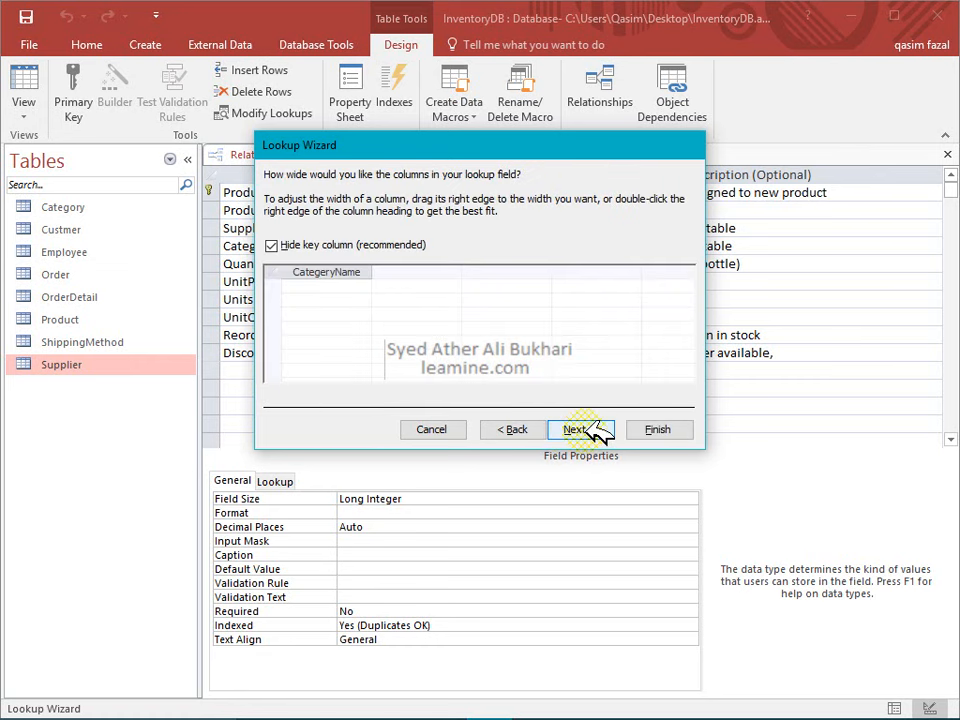
{"action": "left_click", "coordinate": [425, 246]}
{"action": "left_click", "coordinate": [600, 428]}
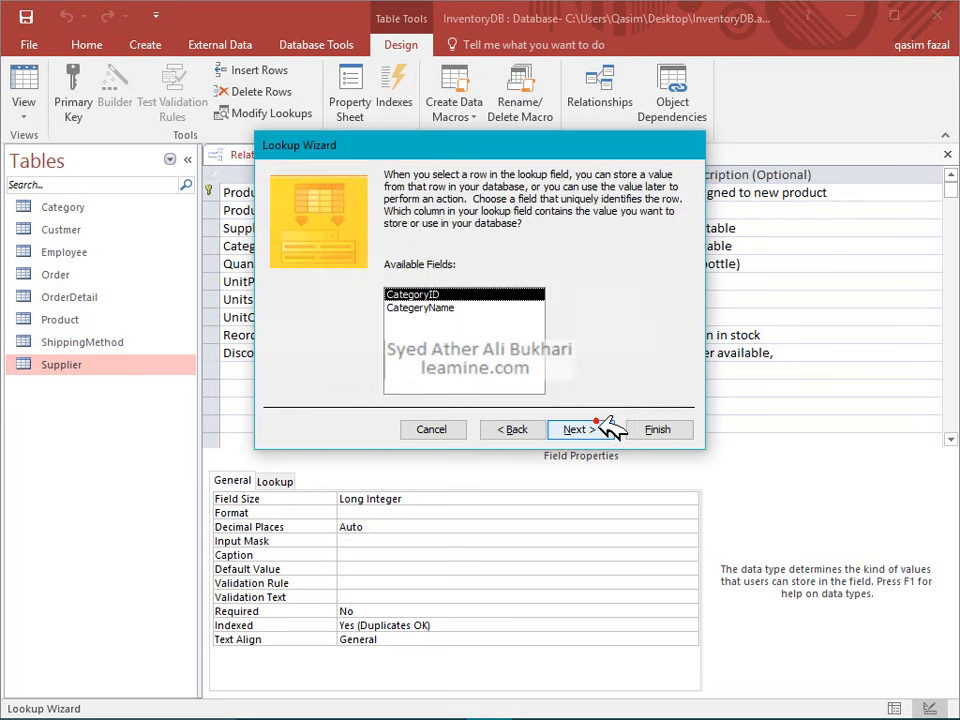
{"action": "left_click", "coordinate": [608, 428]}
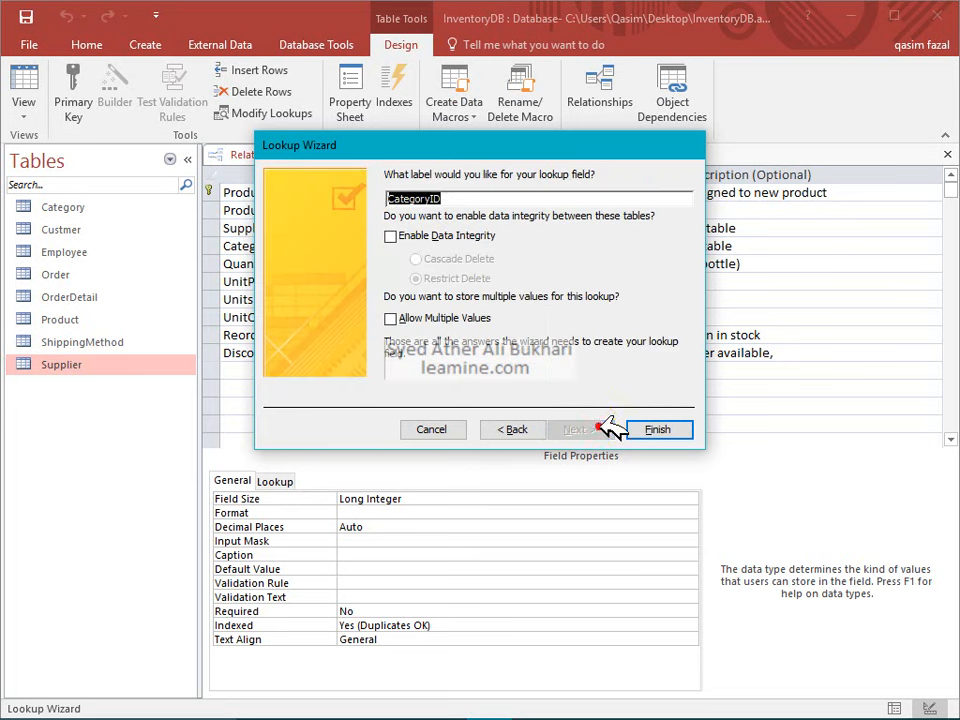
{"action": "left_click", "coordinate": [650, 429]}
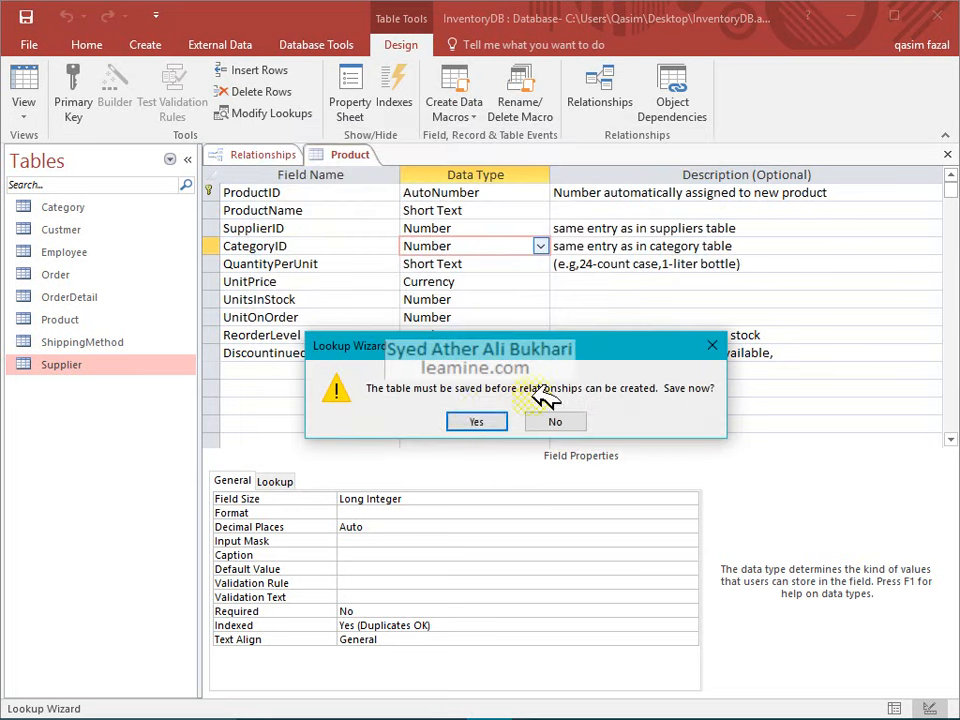
{"action": "left_click", "coordinate": [480, 421]}
Step: Try to run the Lookup Wizard again on Product's SupplierID field
{"action": "left_click", "coordinate": [489, 228]}
{"action": "left_click", "coordinate": [540, 228]}
{"action": "left_click", "coordinate": [515, 441]}
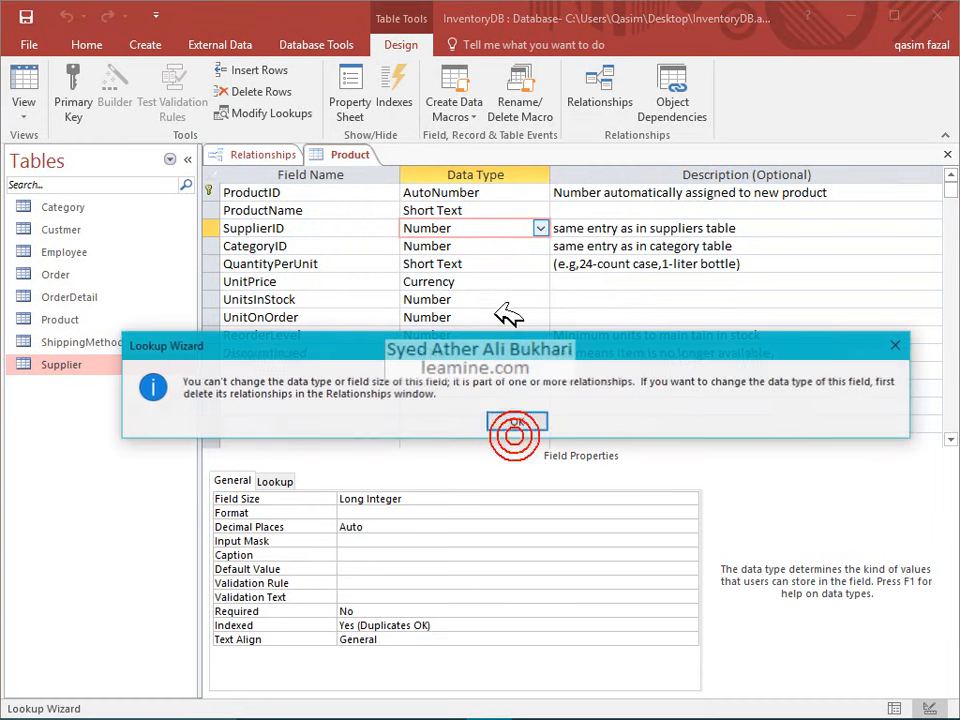
{"action": "left_click", "coordinate": [512, 420]}
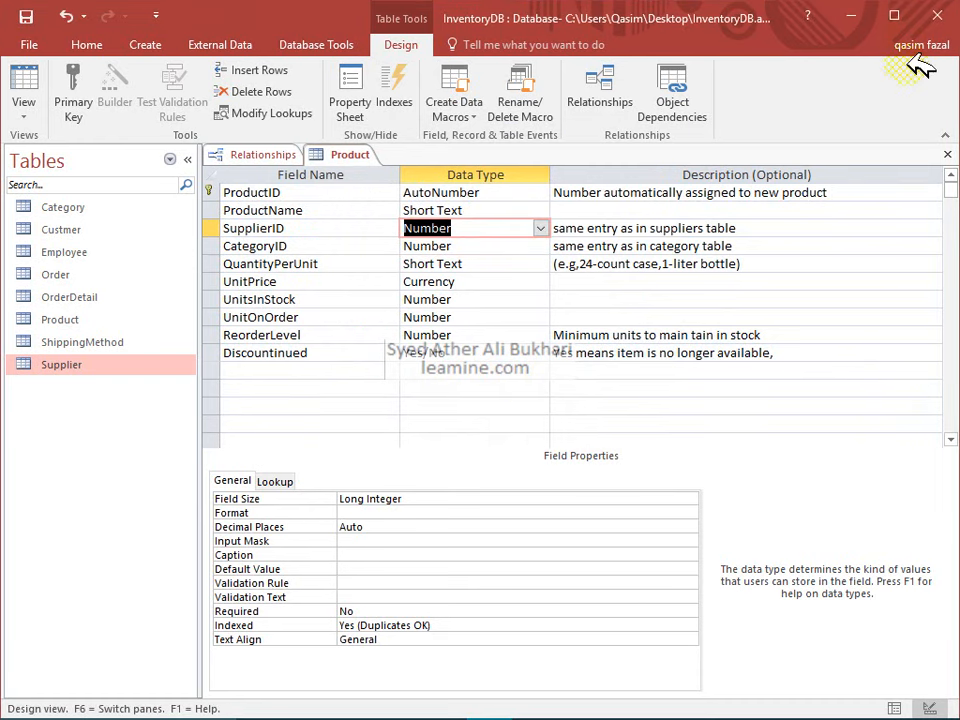
Step: Close the Product table's design and delete the Supplier–Product relationship from the layout
{"action": "left_click", "coordinate": [947, 153]}
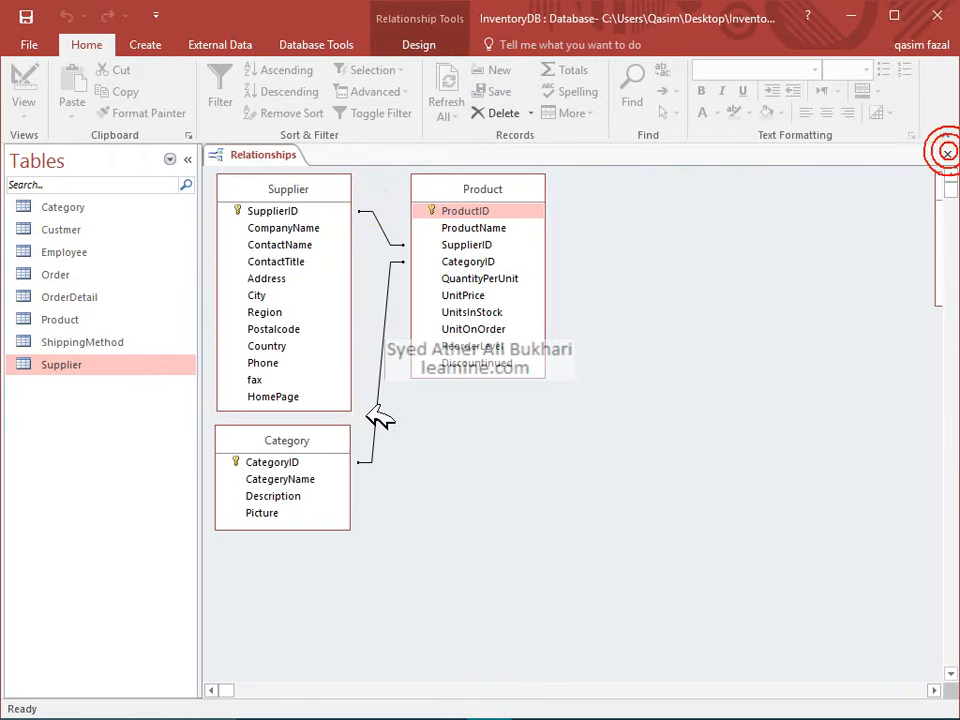
{"action": "left_click", "coordinate": [382, 222]}
{"action": "key", "text": "Delete"}
{"action": "key", "text": "Return"}
Step: Reopen the Product table's design from the relationships layout and start the Lookup Wizard for the SupplierID field
{"action": "right_click", "coordinate": [462, 252]}
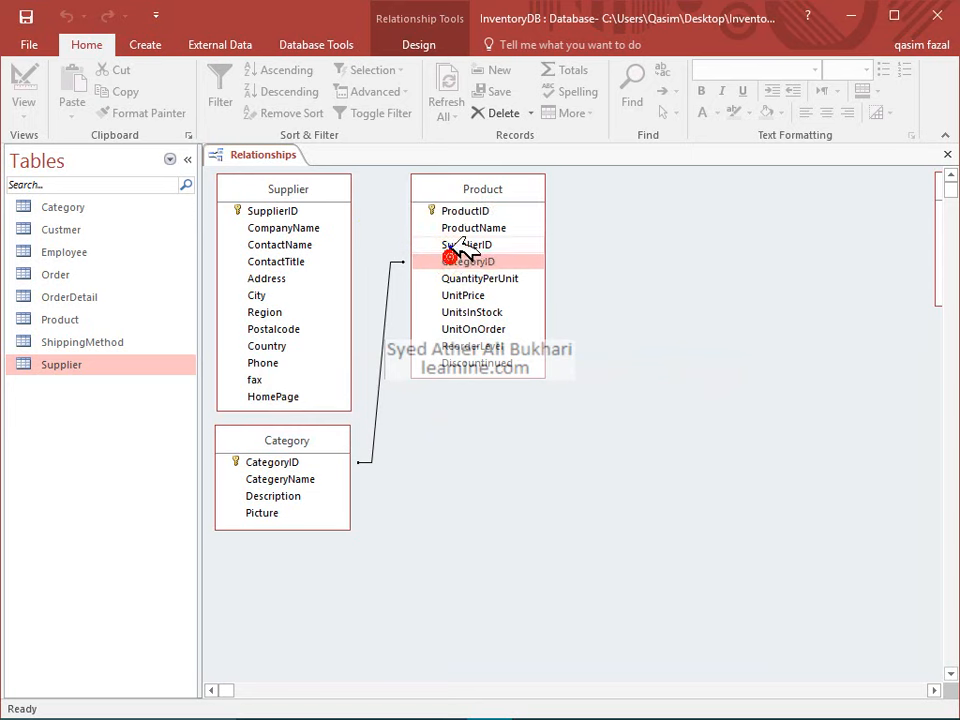
{"action": "left_click", "coordinate": [476, 281]}
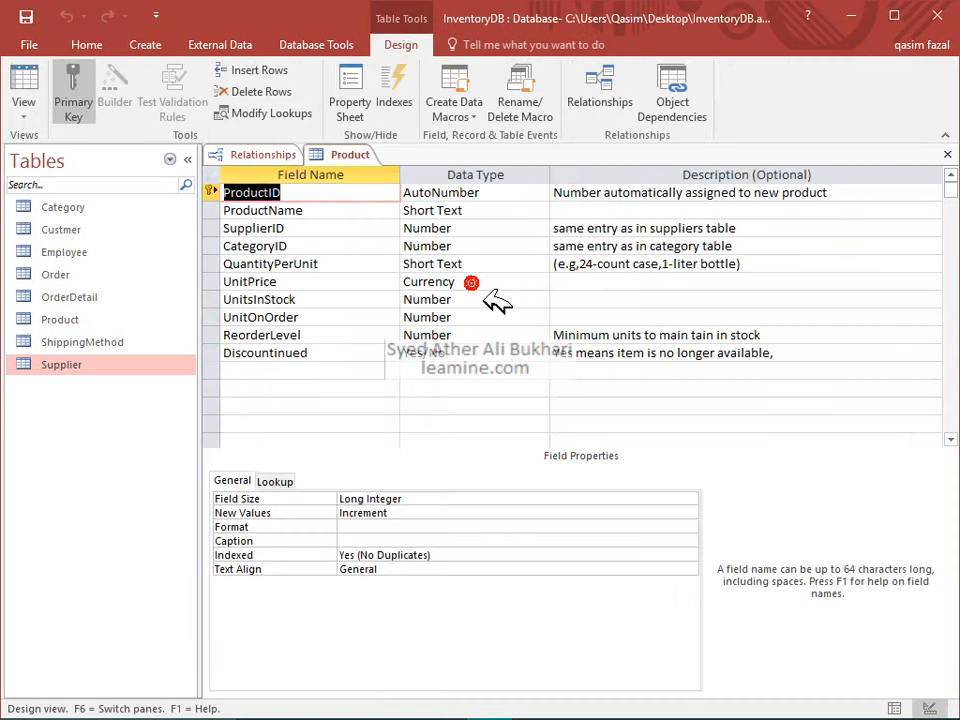
{"action": "left_click", "coordinate": [364, 228]}
{"action": "left_click", "coordinate": [445, 228]}
{"action": "left_click", "coordinate": [541, 228]}
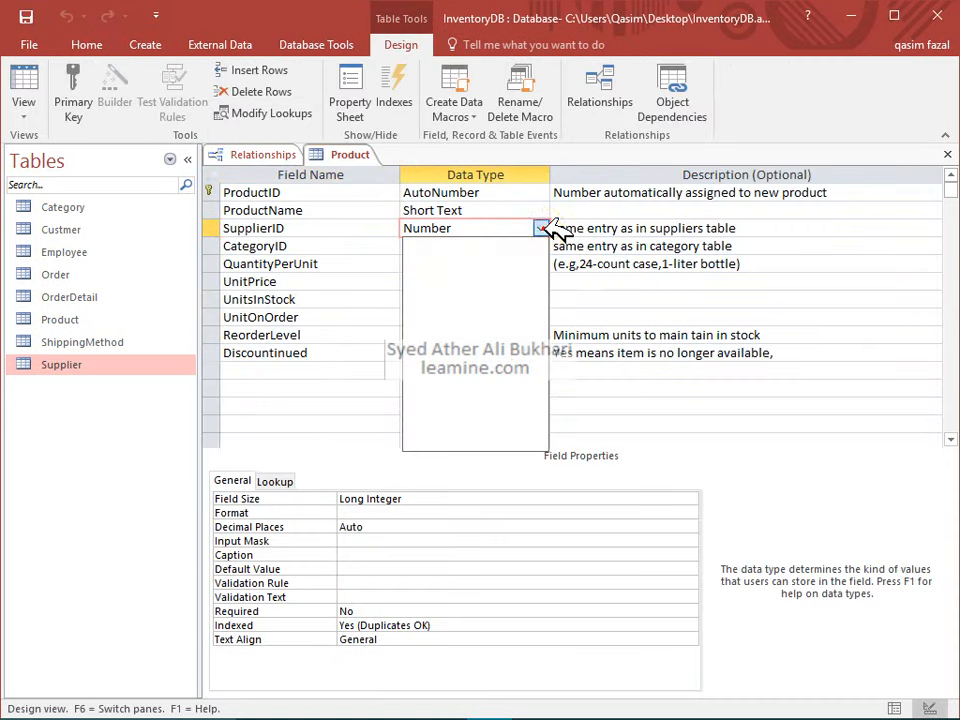
{"action": "left_click", "coordinate": [522, 209]}
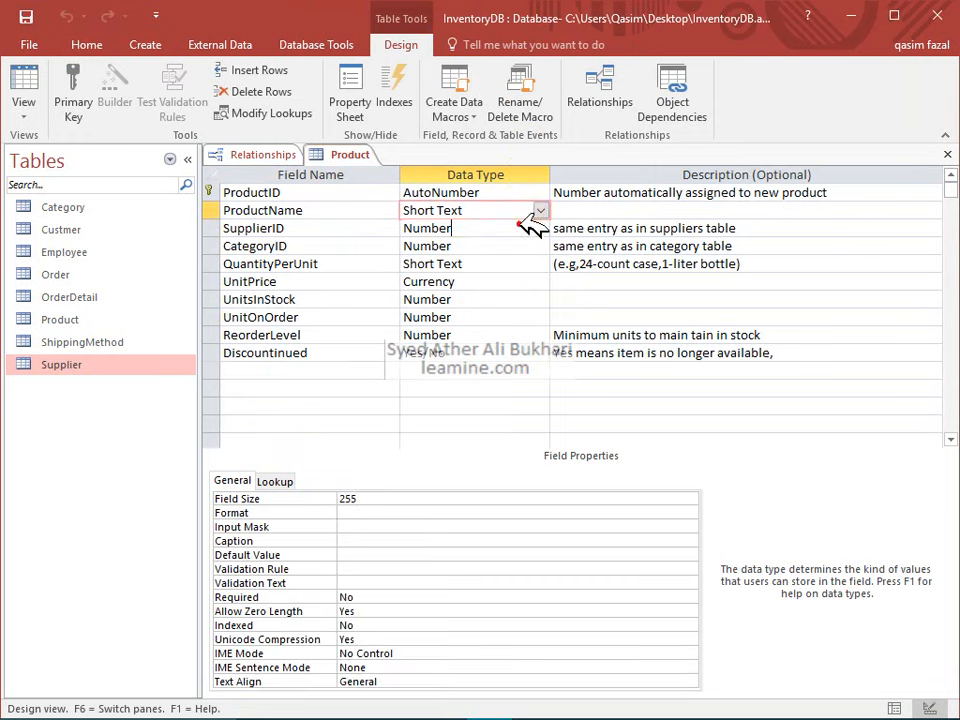
{"action": "left_click", "coordinate": [540, 228]}
{"action": "left_click", "coordinate": [521, 446]}
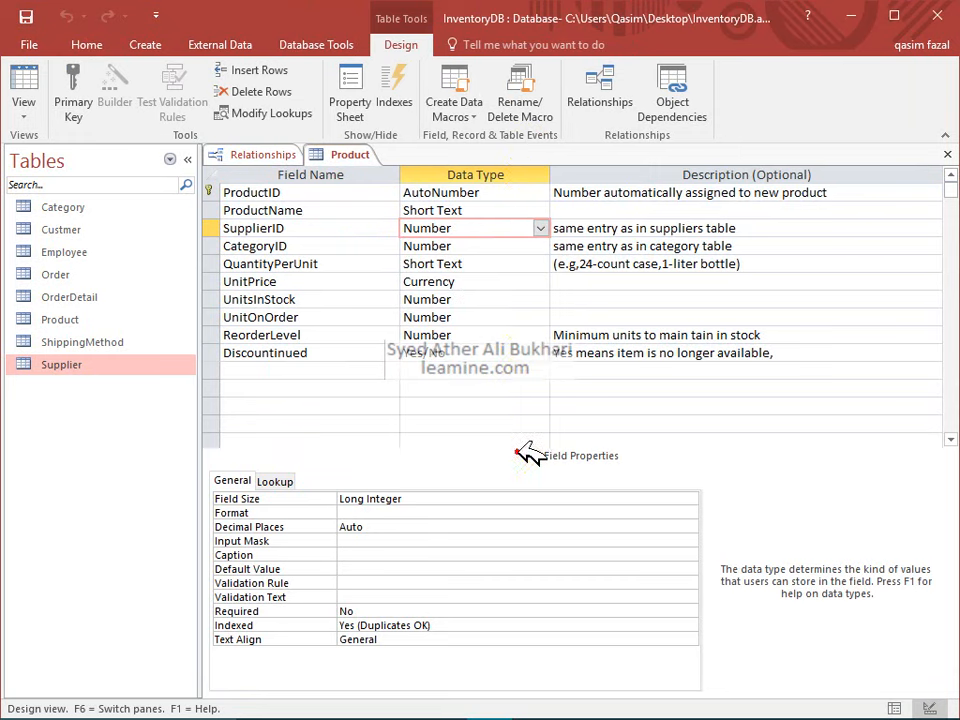
{"action": "left_click", "coordinate": [541, 228]}
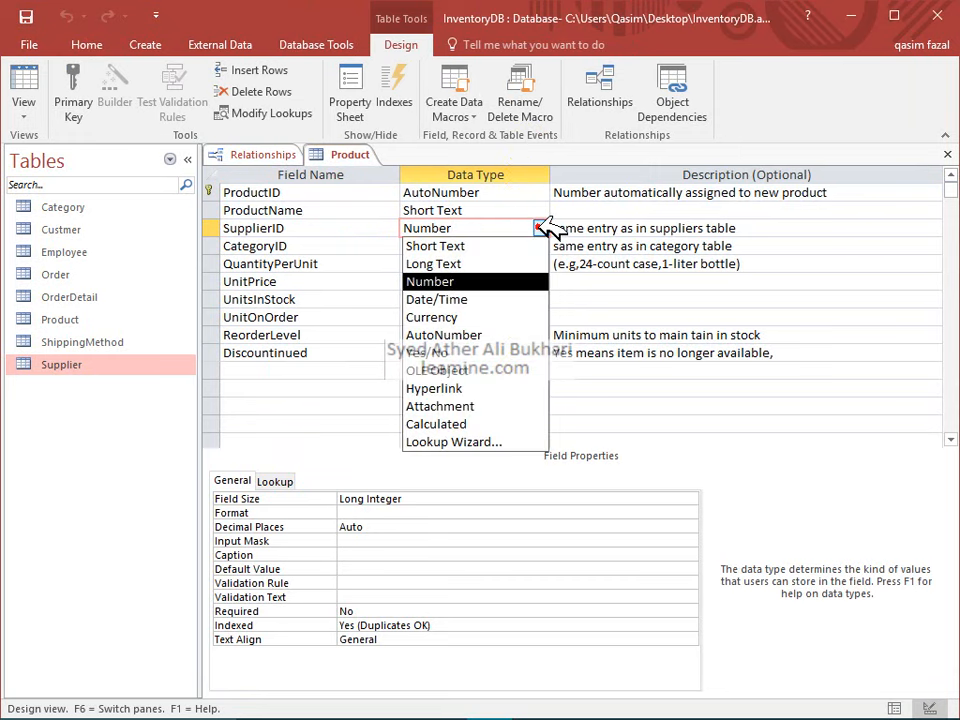
{"action": "left_click", "coordinate": [536, 440]}
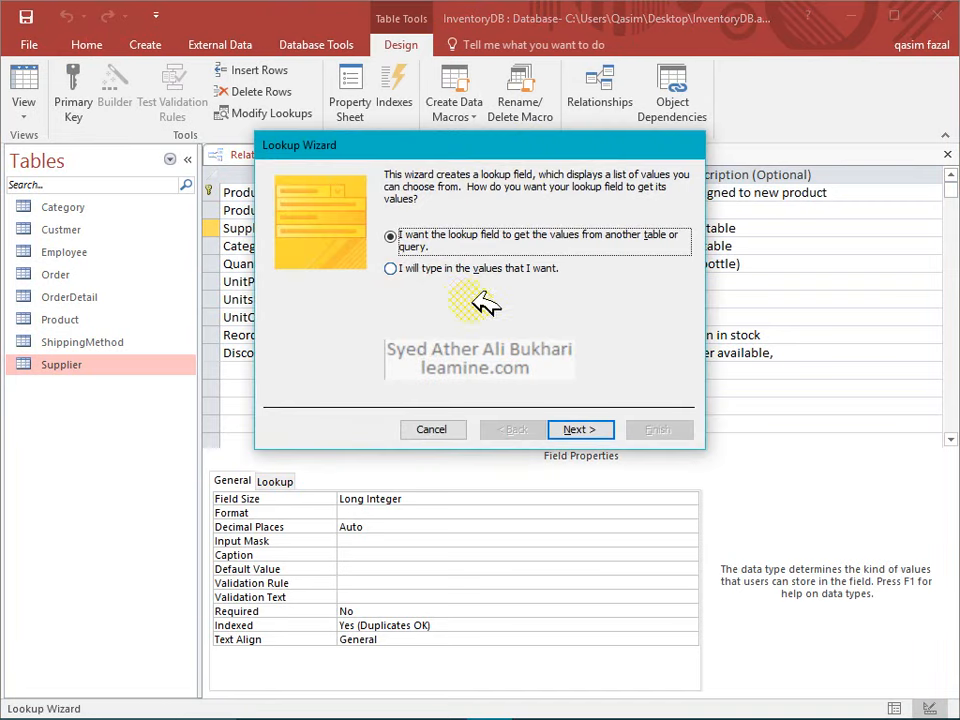
Step: Choose Supplier as the lookup's source table and include its SupplierID, CompanyName, ContactName and Phone fields
{"action": "left_click", "coordinate": [602, 429]}
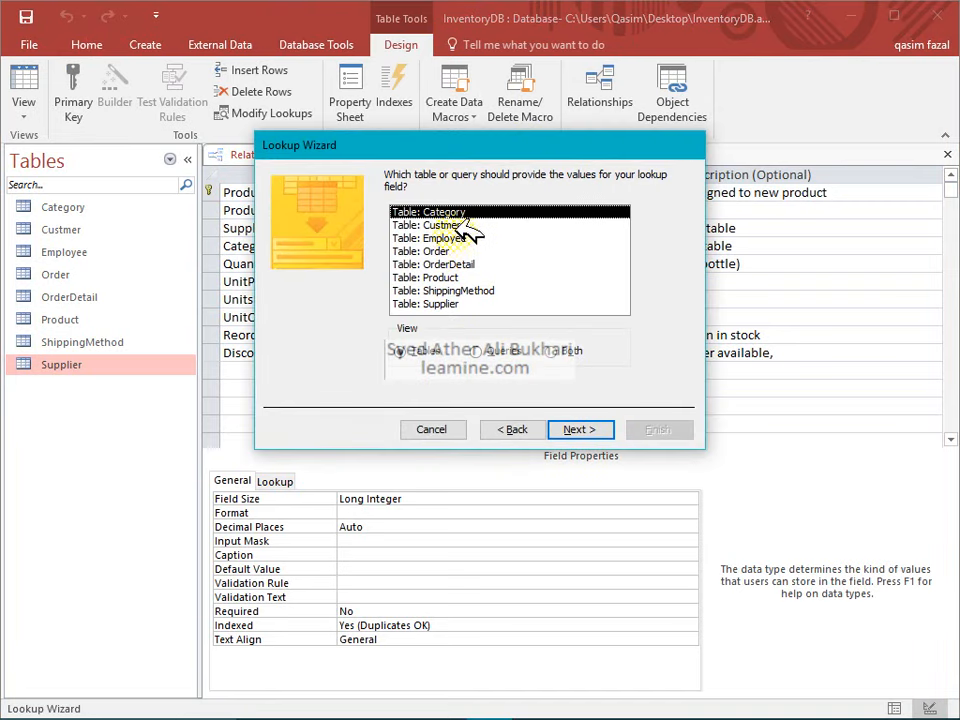
{"action": "left_click", "coordinate": [450, 303]}
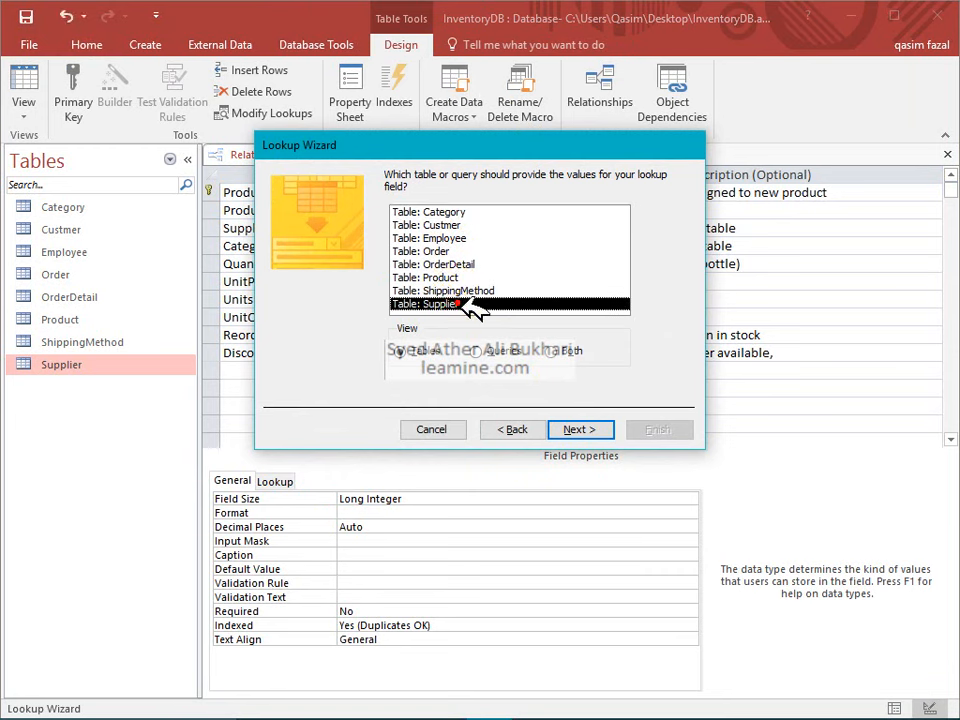
{"action": "left_click", "coordinate": [600, 429]}
{"action": "left_click", "coordinate": [447, 308]}
{"action": "left_click", "coordinate": [447, 308]}
{"action": "left_click", "coordinate": [447, 308]}
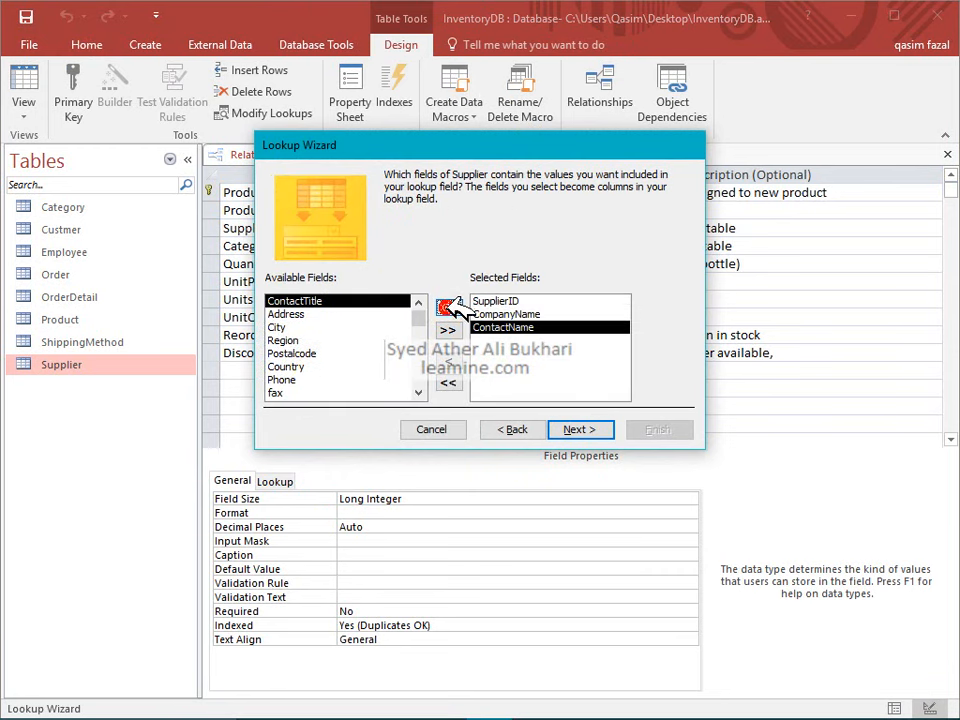
{"action": "left_click", "coordinate": [287, 380]}
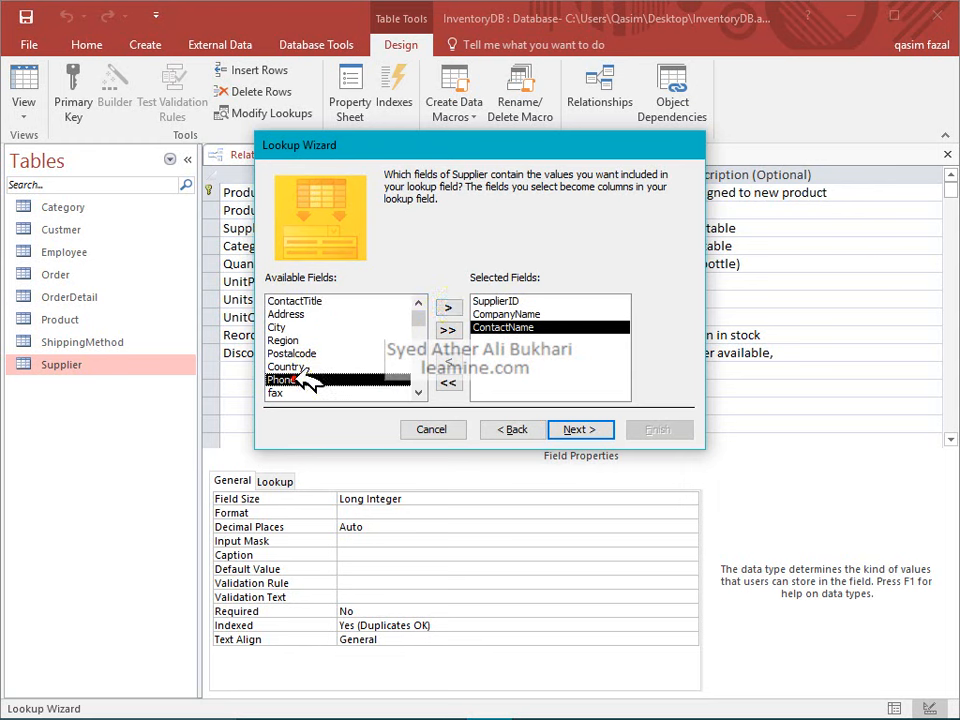
{"action": "left_click", "coordinate": [448, 308]}
{"action": "left_click", "coordinate": [598, 430]}
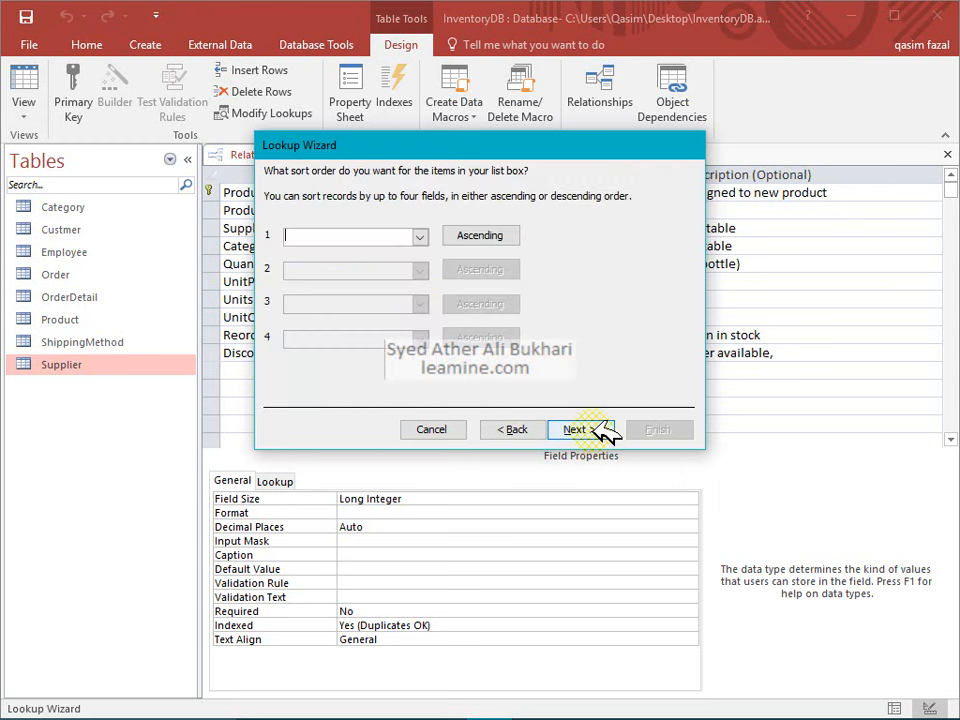
Step: Finish the SupplierID lookup without a sort order and with its key column shown, save the Product table and close its design
{"action": "left_click", "coordinate": [598, 430]}
{"action": "left_click", "coordinate": [316, 247]}
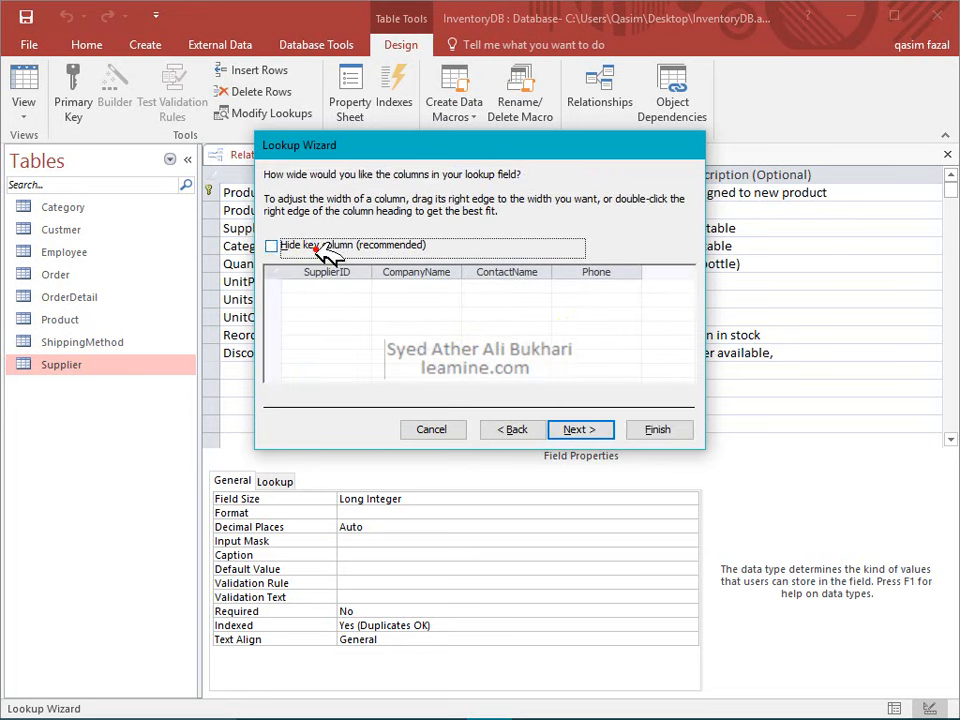
{"action": "left_click", "coordinate": [578, 429]}
{"action": "left_click", "coordinate": [590, 430]}
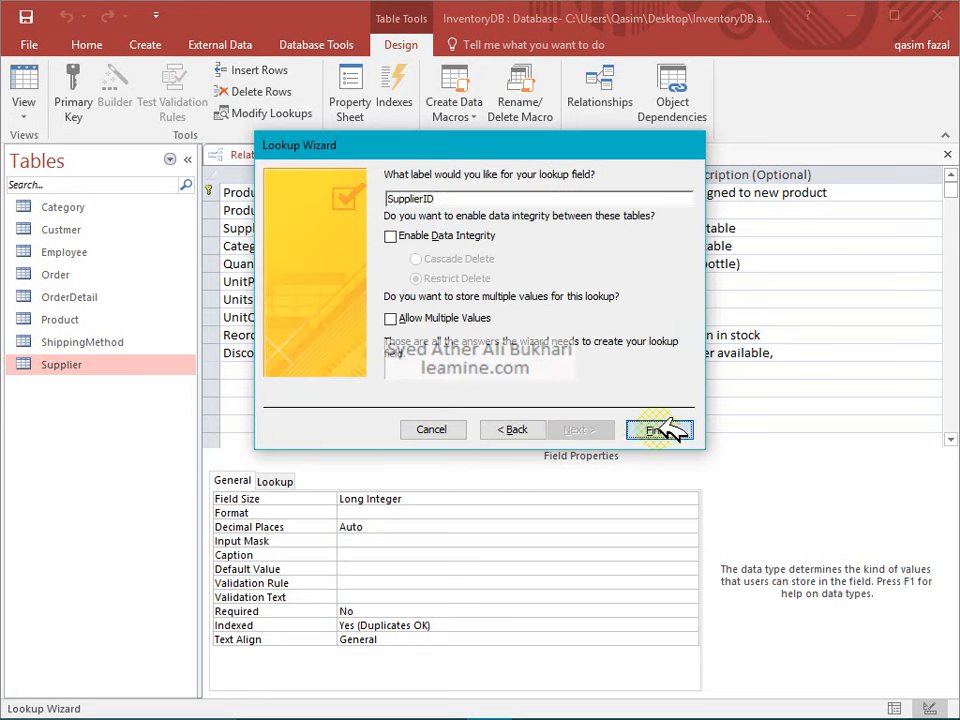
{"action": "left_click", "coordinate": [670, 428]}
{"action": "left_click", "coordinate": [503, 421]}
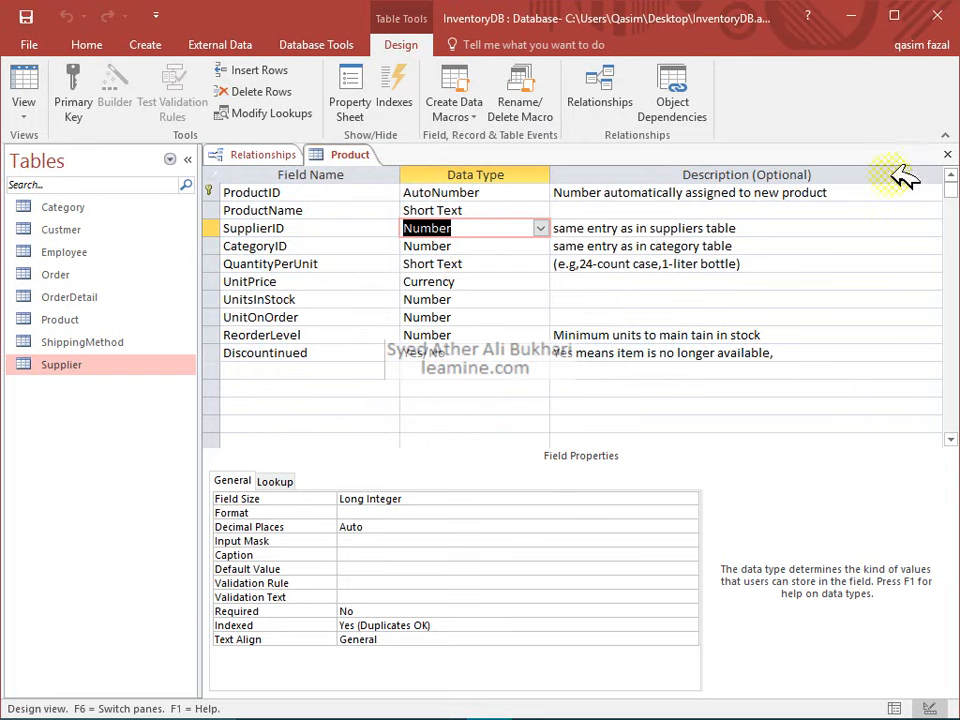
{"action": "left_click", "coordinate": [947, 154]}
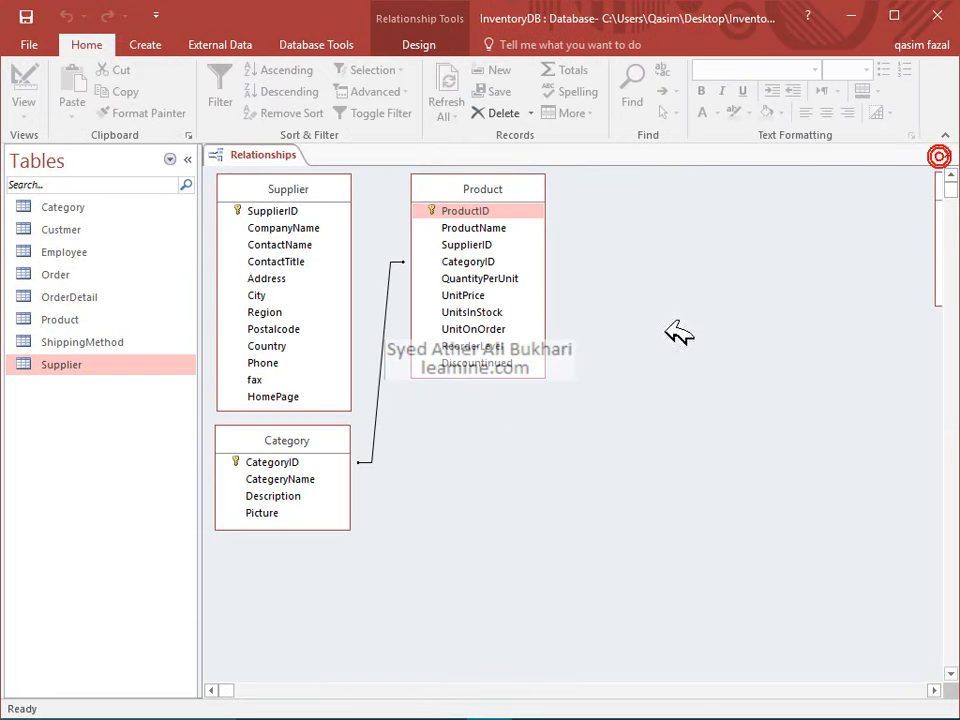
Step: Show all relationships in the layout and move the Order table partly over the Employee and ShippingMethod tables
{"action": "right_click", "coordinate": [537, 446]}
{"action": "left_click", "coordinate": [565, 481]}
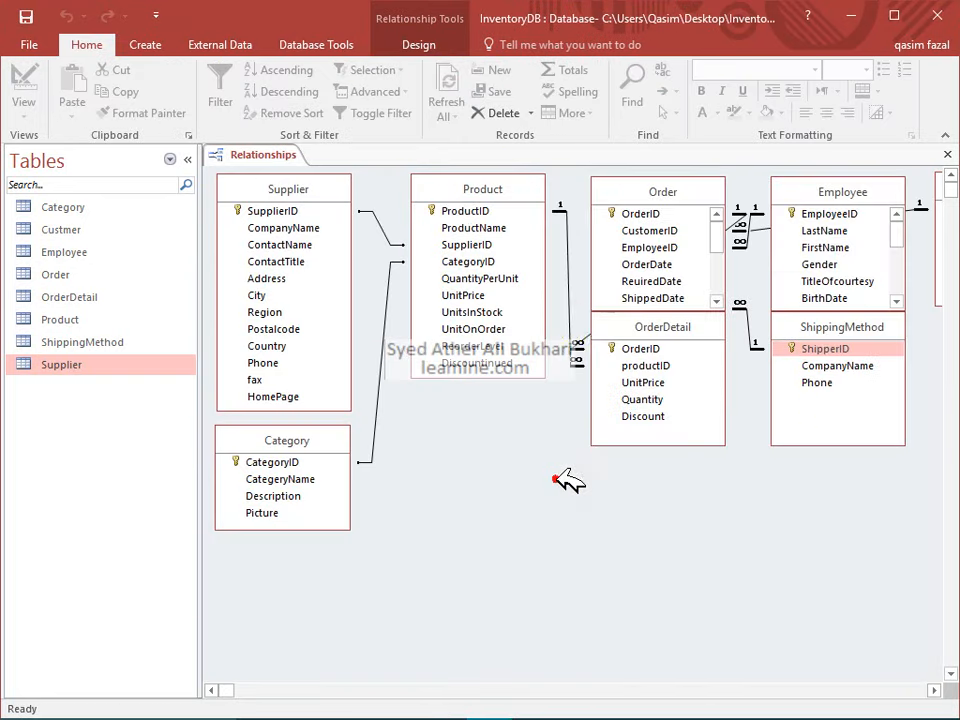
{"action": "left_click_drag", "start_coordinate": [641, 189], "coordinate": [747, 218]}
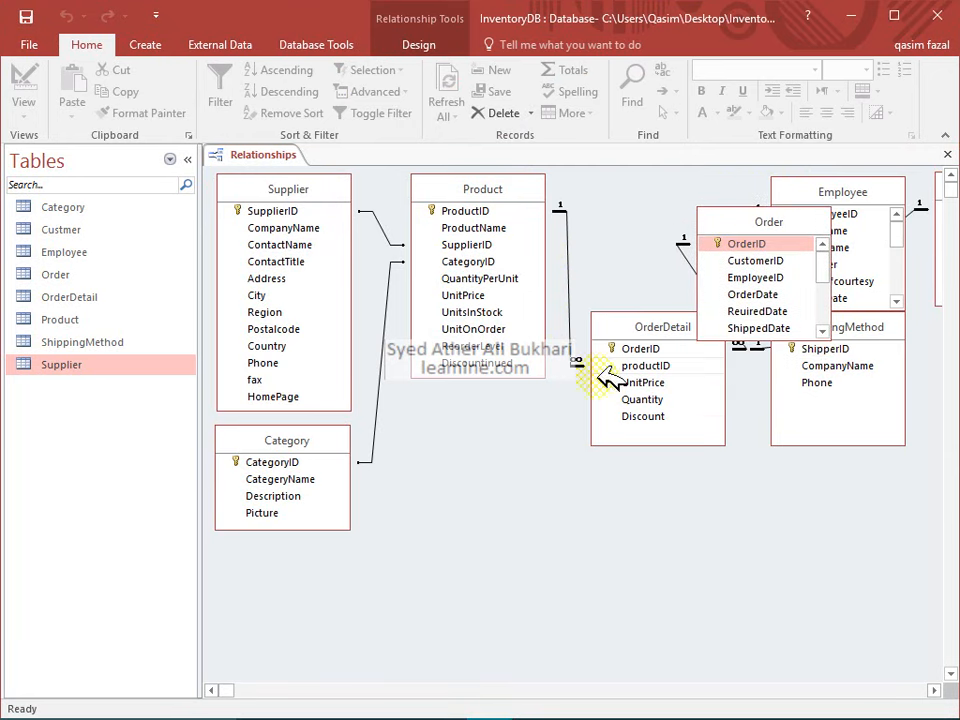
Step: Enforce referential integrity on the relationship between Supplier and Product
{"action": "double_click", "coordinate": [383, 233]}
{"action": "left_click", "coordinate": [408, 302]}
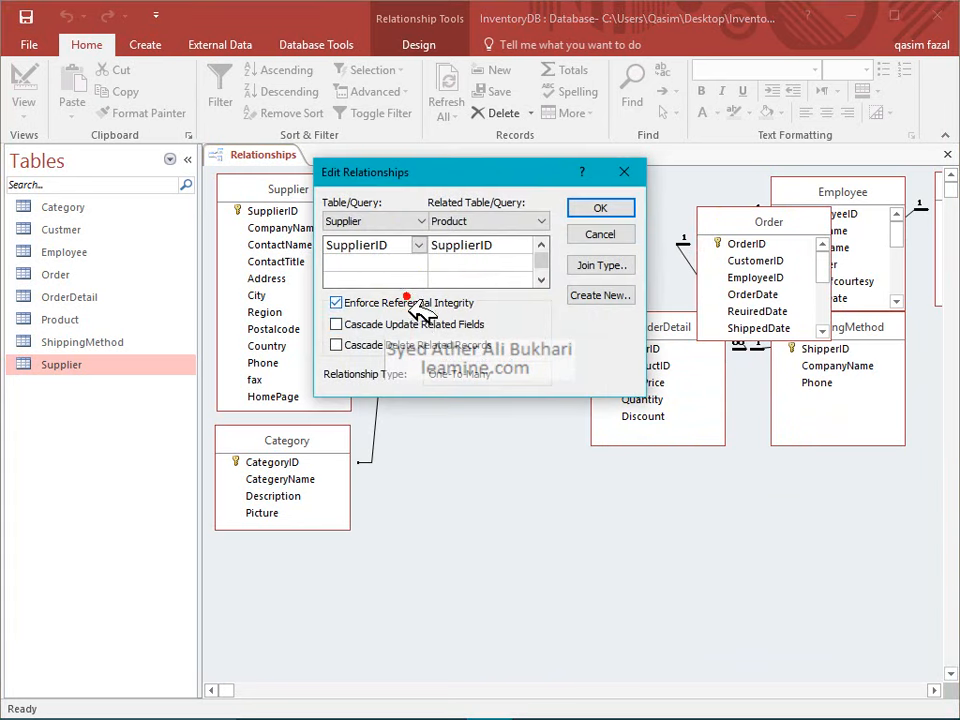
{"action": "left_click", "coordinate": [590, 208]}
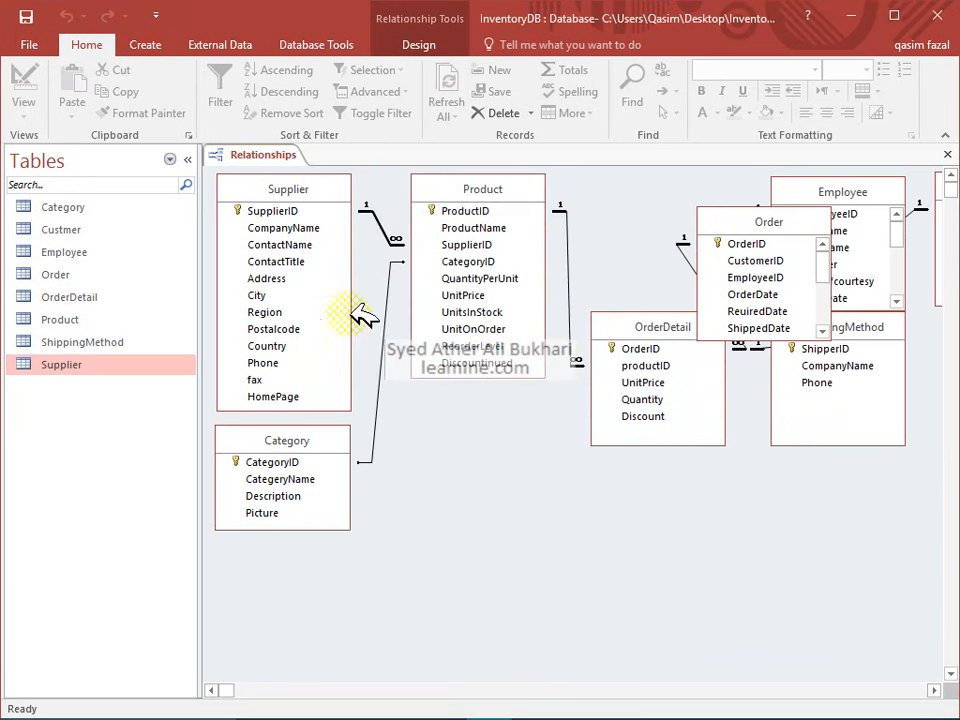
Step: Enforce referential integrity and Cascade Update Related Fields on the relationship between Category and Product
{"action": "double_click", "coordinate": [387, 321]}
{"action": "left_click", "coordinate": [424, 304]}
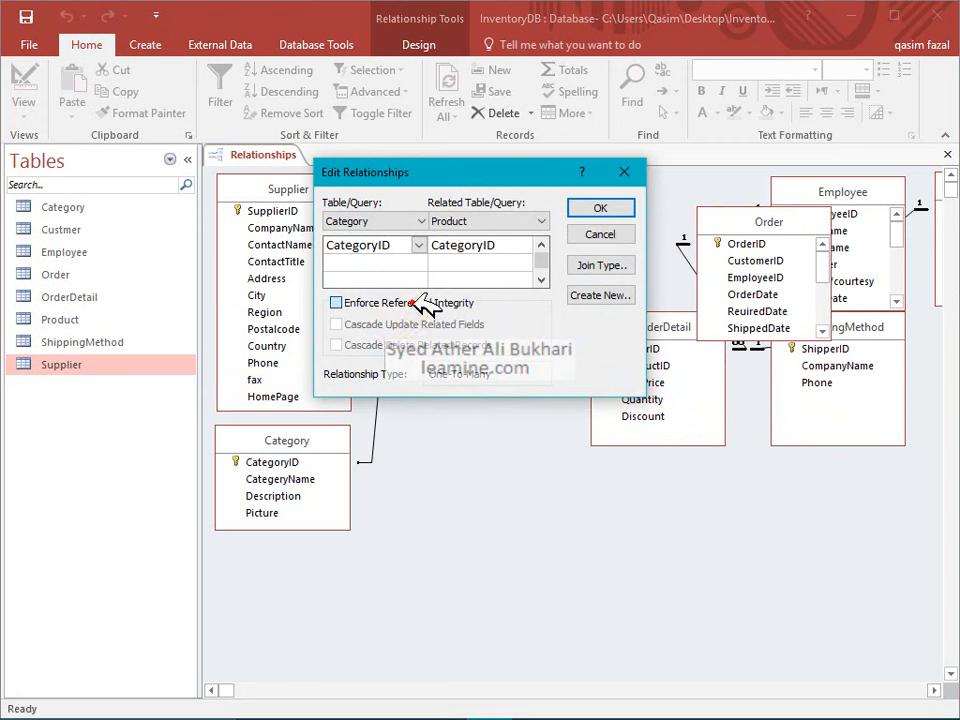
{"action": "left_click", "coordinate": [415, 326]}
{"action": "left_click", "coordinate": [598, 208]}
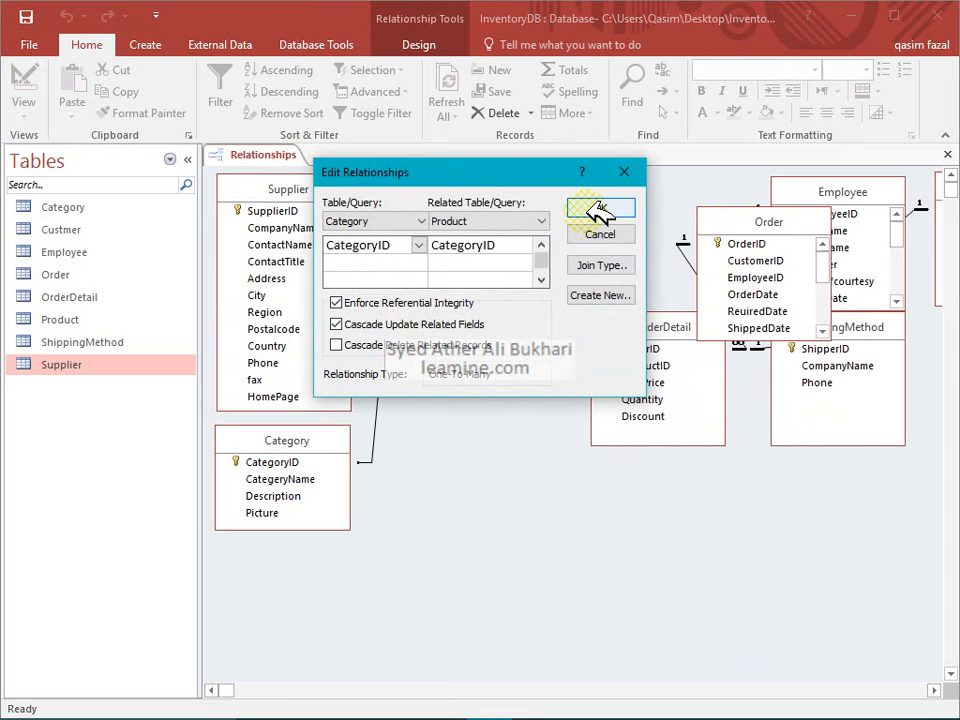
Step: Shift Product closer to Supplier and Order below OrderDetail, and collapse the Navigation Pane to widen the layout
{"action": "left_click", "coordinate": [533, 186]}
{"action": "left_click_drag", "start_coordinate": [533, 187], "coordinate": [512, 200]}
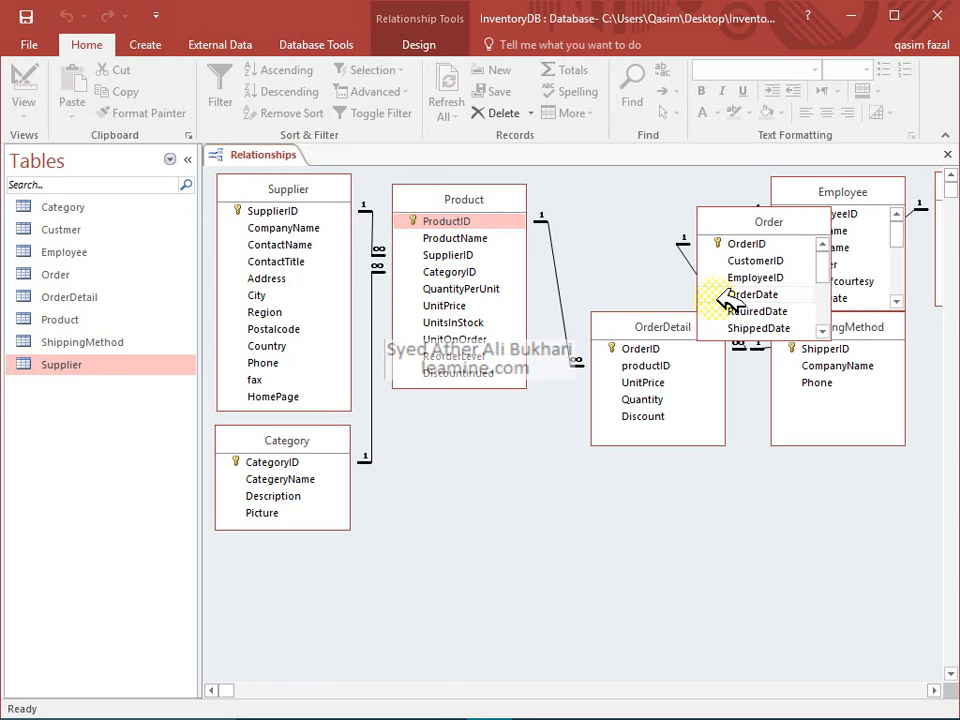
{"action": "left_click_drag", "start_coordinate": [760, 228], "coordinate": [605, 523]}
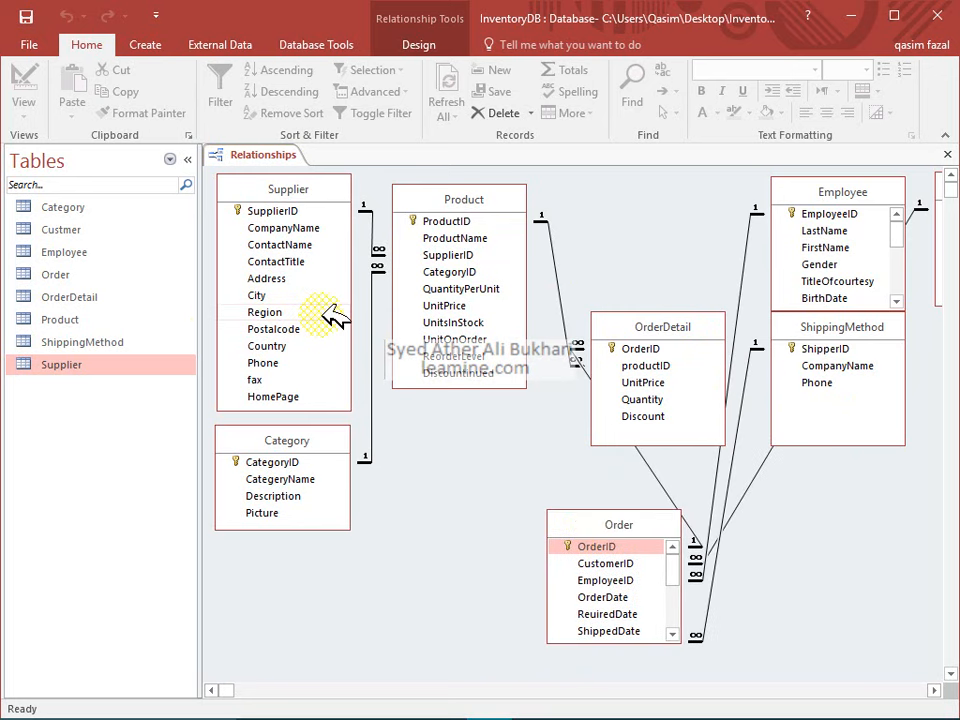
{"action": "left_click", "coordinate": [187, 159]}
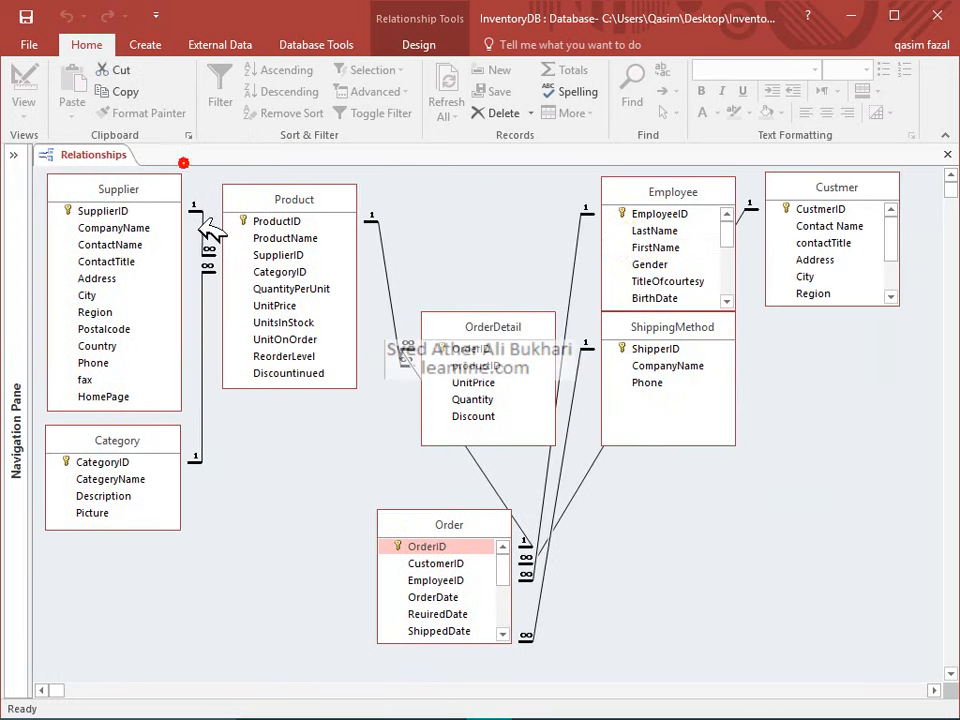
Step: Rearrange the relationships layout with OrderDetail beside Product, and ShippingMethod, Order and Employee in a row below
{"action": "left_click", "coordinate": [815, 188]}
{"action": "left_click_drag", "start_coordinate": [822, 190], "coordinate": [833, 205]}
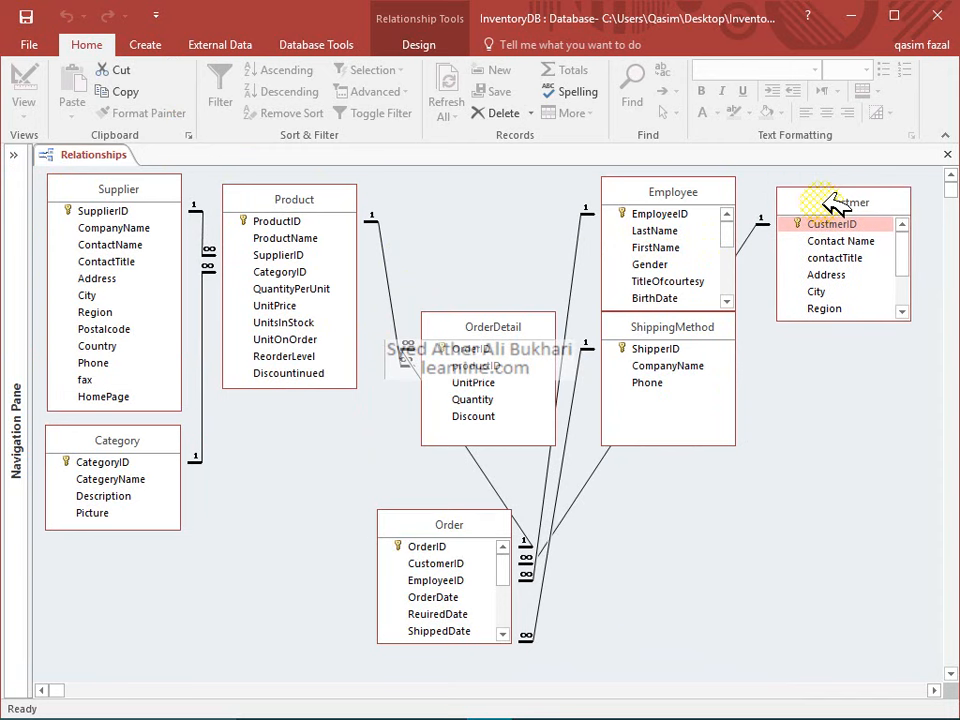
{"action": "left_click_drag", "start_coordinate": [703, 192], "coordinate": [727, 584]}
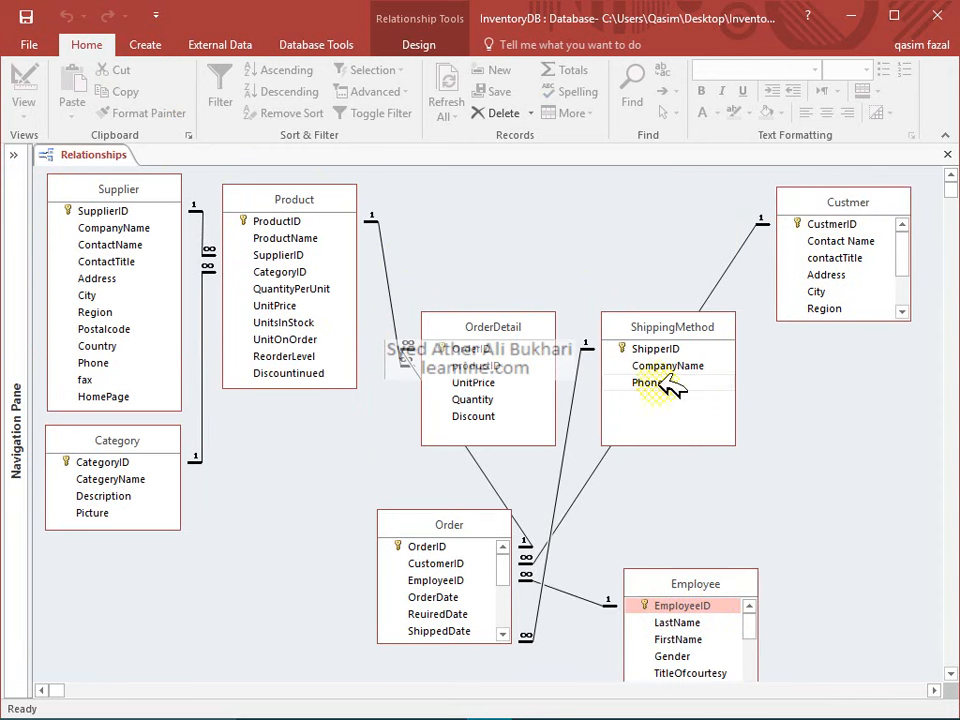
{"action": "left_click_drag", "start_coordinate": [675, 325], "coordinate": [334, 518]}
{"action": "left_click_drag", "start_coordinate": [483, 510], "coordinate": [704, 179]}
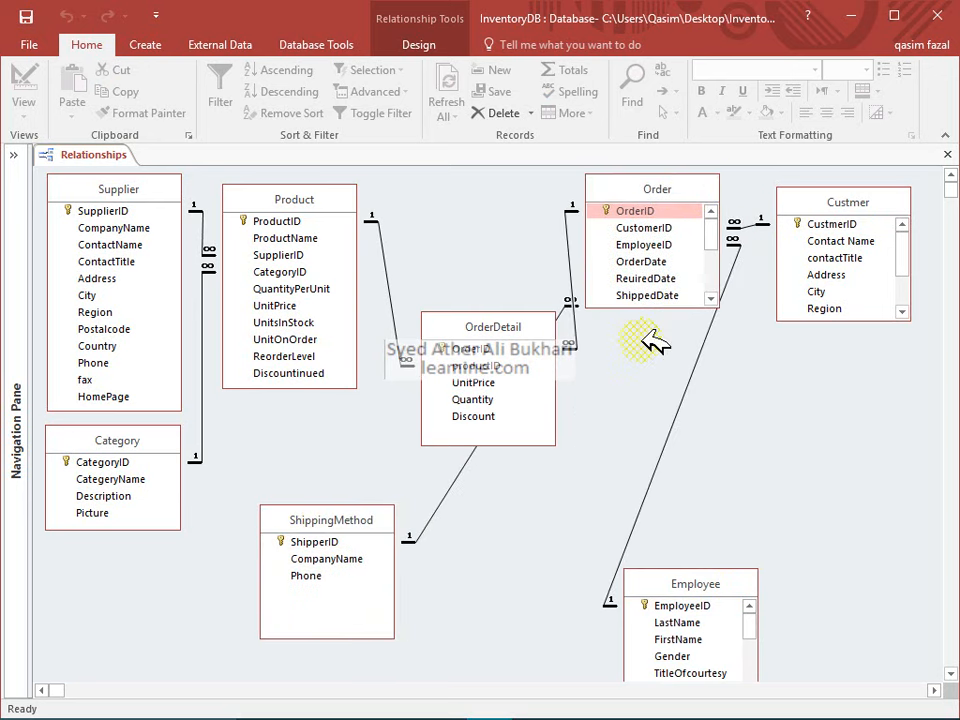
{"action": "left_click_drag", "start_coordinate": [492, 333], "coordinate": [481, 202]}
{"action": "left_click_drag", "start_coordinate": [674, 194], "coordinate": [580, 459]}
{"action": "left_click", "coordinate": [438, 528]}
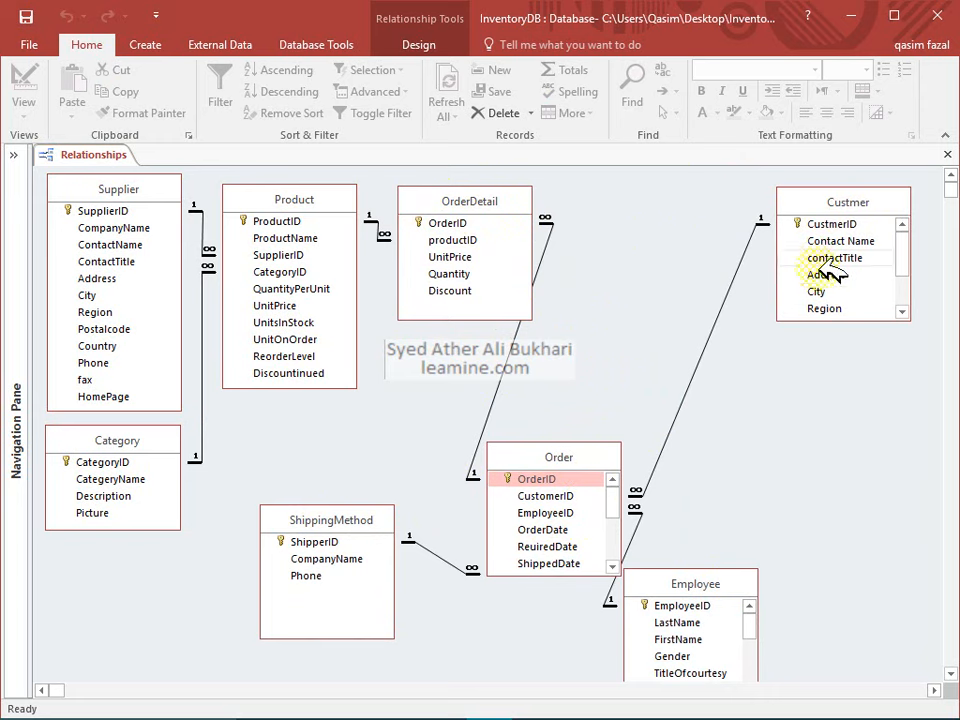
Step: Check the field data types in the Custmer table's design and close it
{"action": "right_click", "coordinate": [838, 224]}
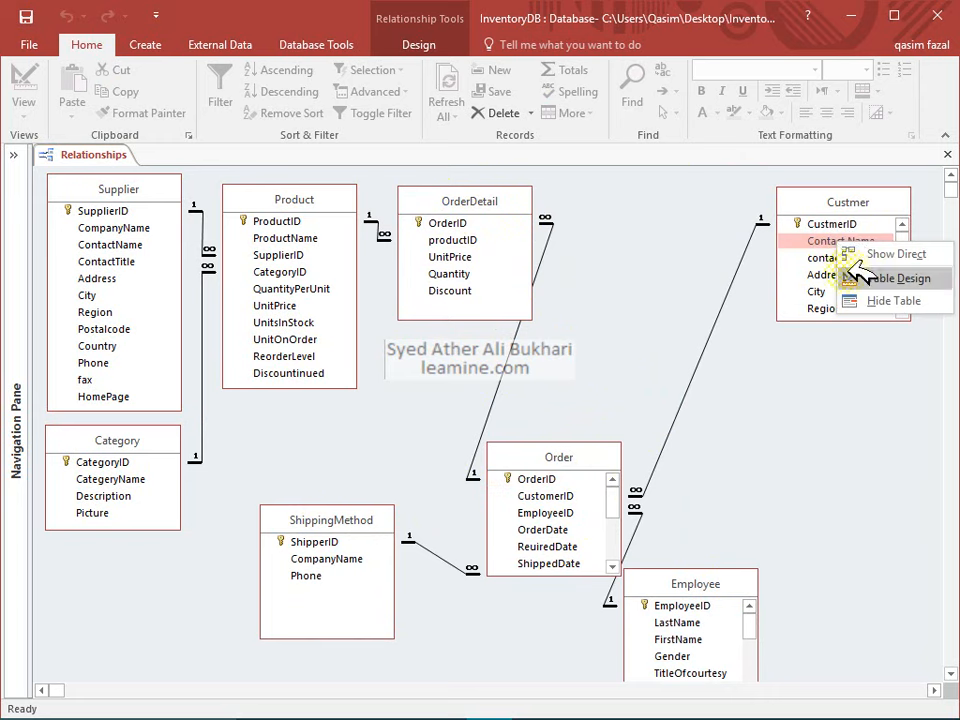
{"action": "left_click", "coordinate": [855, 275]}
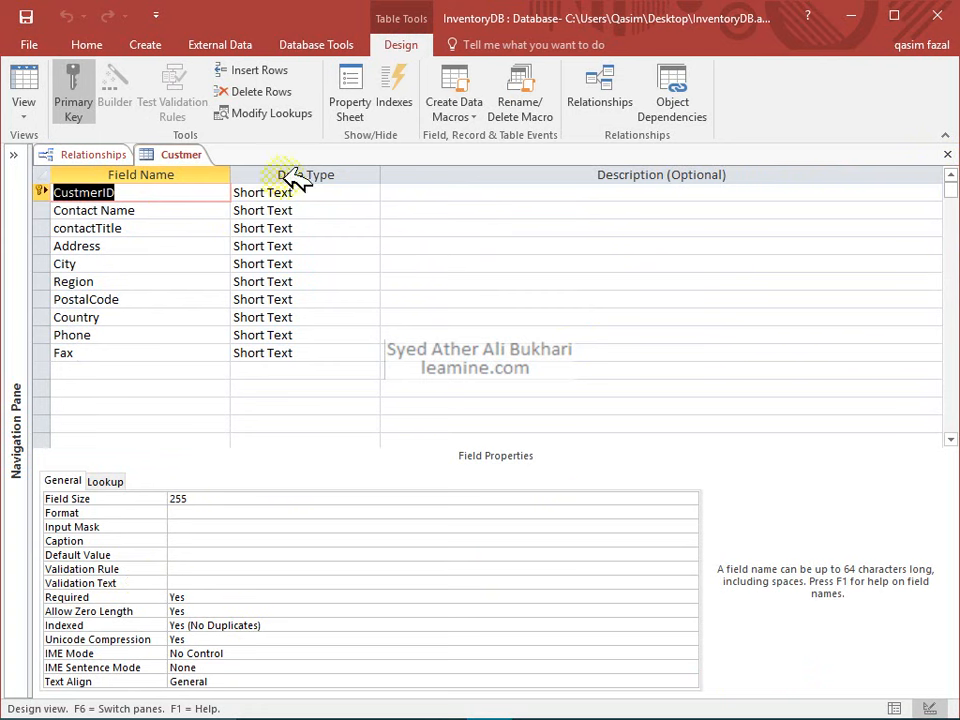
{"action": "left_click", "coordinate": [948, 155]}
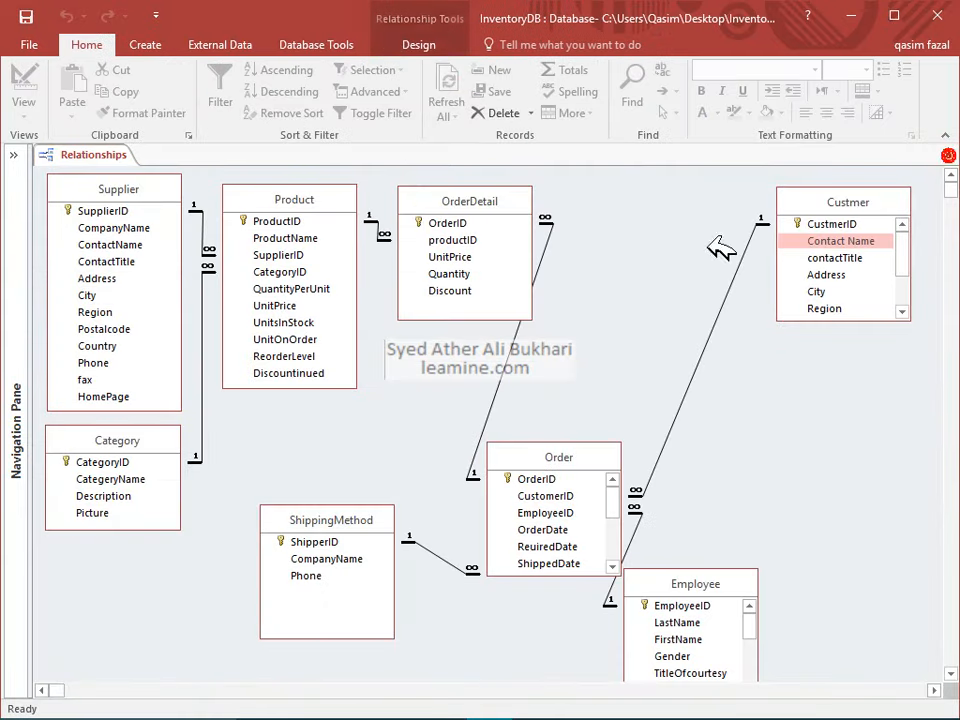
Step: Move the Order table between OrderDetail and Custmer and enlarge it to show all its fields
{"action": "left_click_drag", "start_coordinate": [615, 454], "coordinate": [686, 195]}
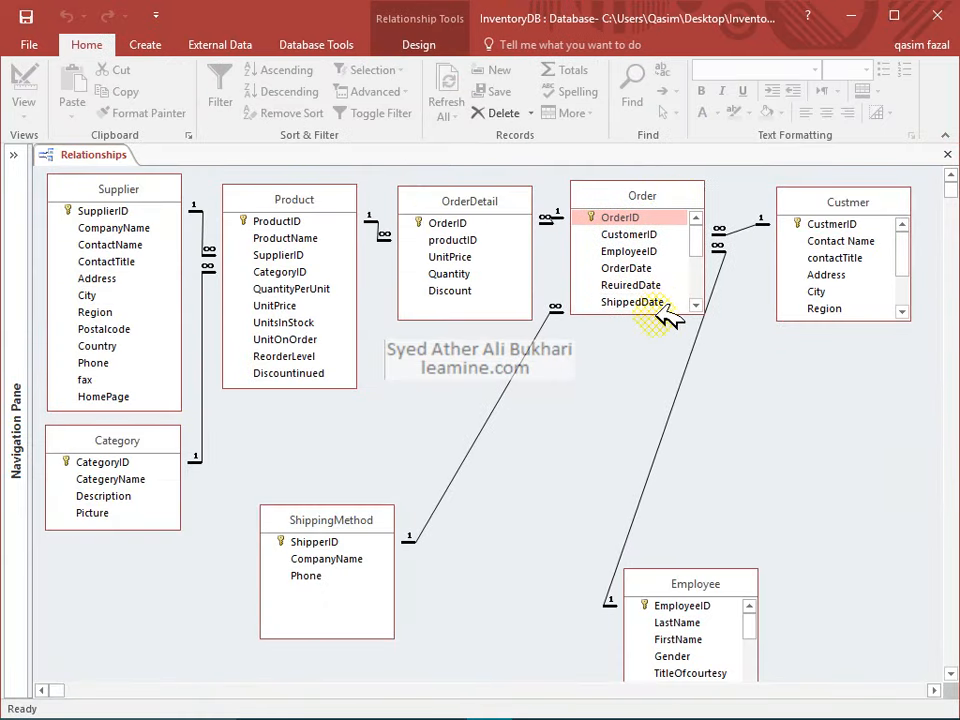
{"action": "left_click_drag", "start_coordinate": [655, 314], "coordinate": [671, 446]}
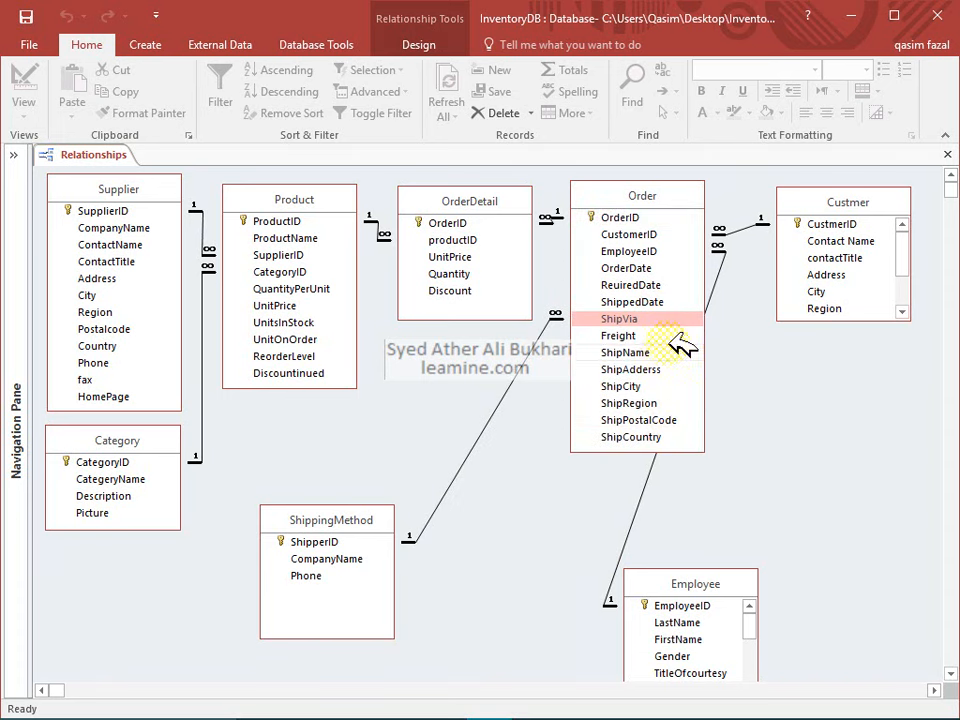
Step: Open the Order table's design from the layout, examine the CustomerID field's data type and properties, and close it
{"action": "right_click", "coordinate": [662, 219]}
{"action": "left_click", "coordinate": [652, 237]}
{"action": "right_click", "coordinate": [645, 238]}
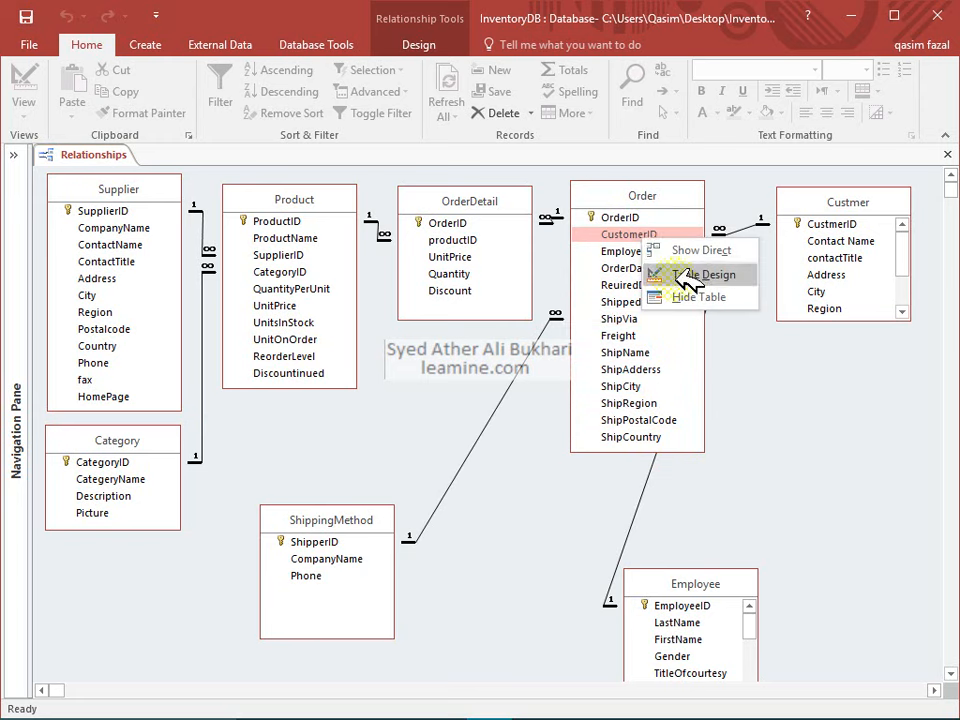
{"action": "left_click", "coordinate": [688, 275]}
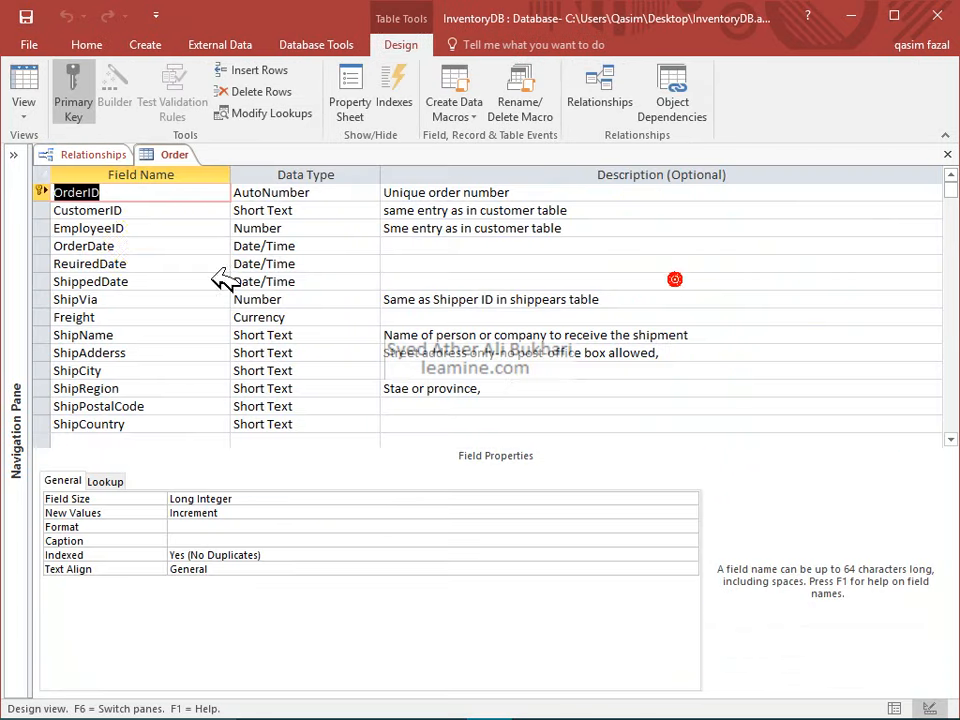
{"action": "left_click", "coordinate": [122, 210]}
{"action": "left_click", "coordinate": [287, 209]}
{"action": "left_click_drag", "start_coordinate": [302, 210], "coordinate": [108, 209]}
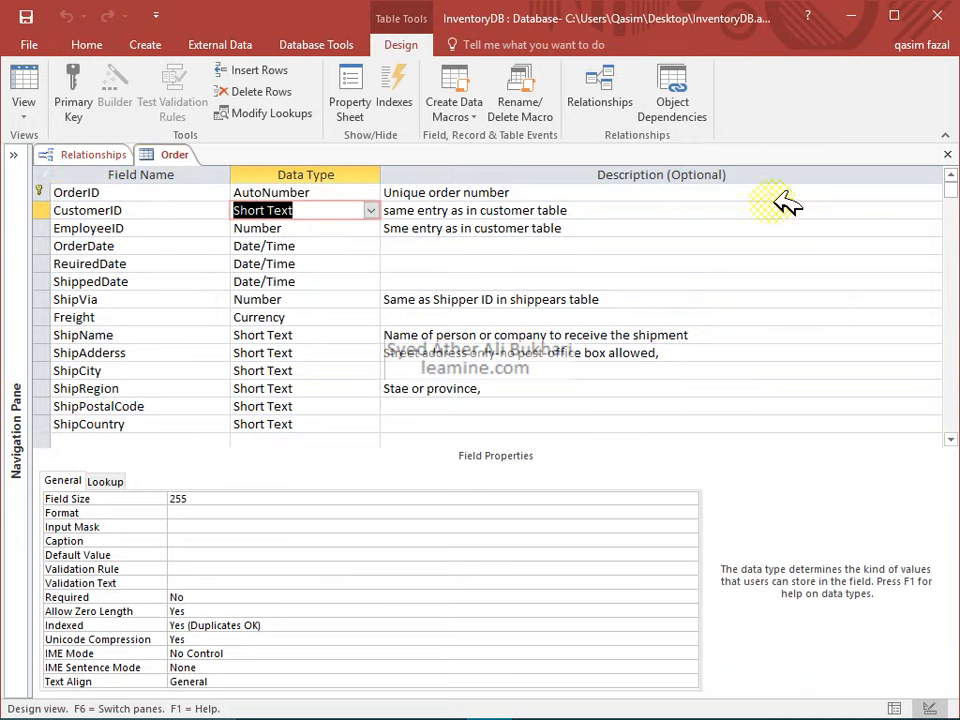
{"action": "left_click", "coordinate": [947, 154]}
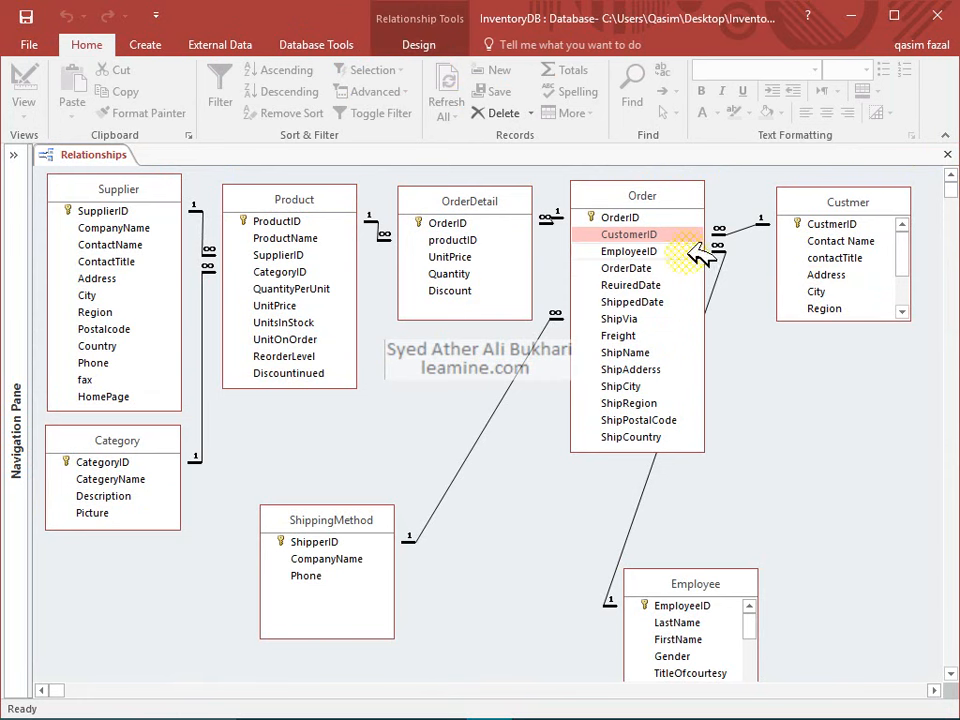
Step: Reopen the Order table, check the CustomerID column in its datasheet and close the table
{"action": "left_click", "coordinate": [737, 231]}
{"action": "right_click", "coordinate": [681, 234]}
{"action": "left_click", "coordinate": [742, 269]}
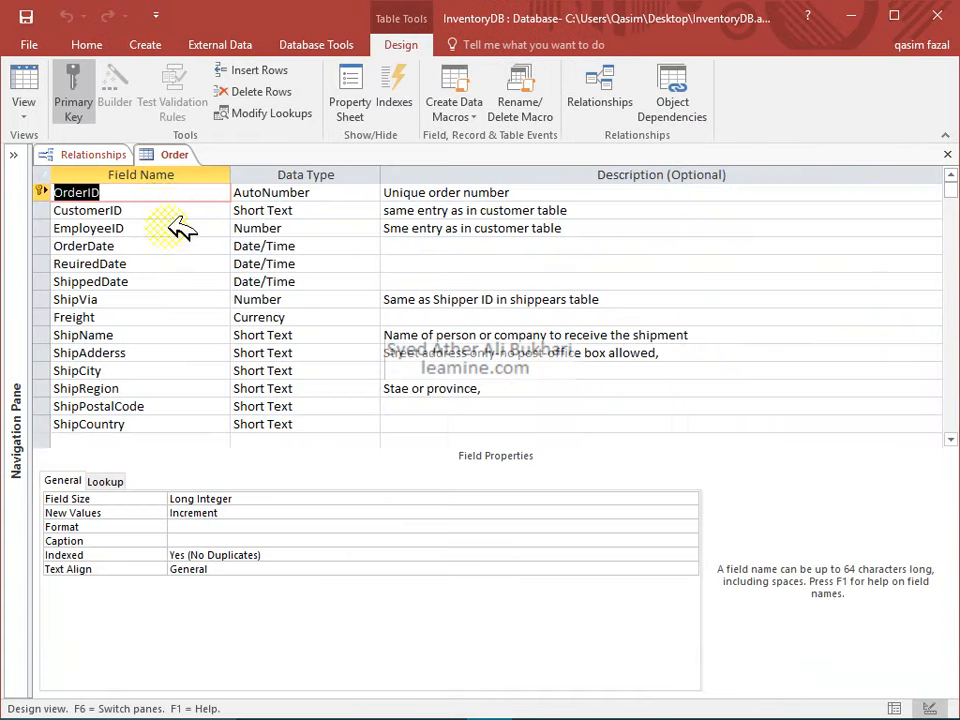
{"action": "left_click", "coordinate": [24, 88]}
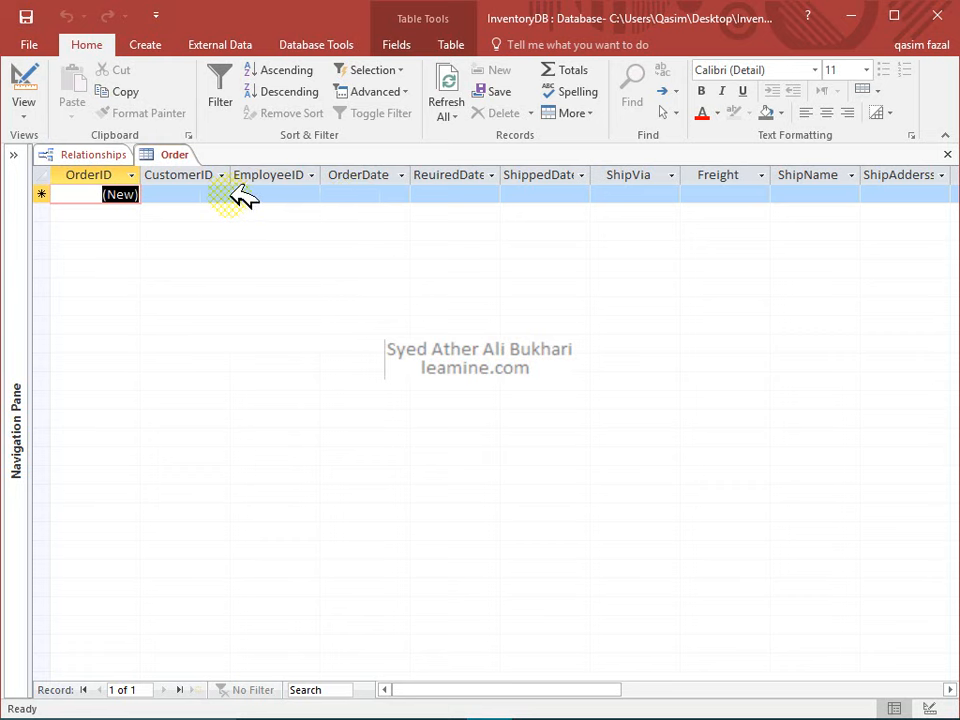
{"action": "left_click", "coordinate": [224, 194]}
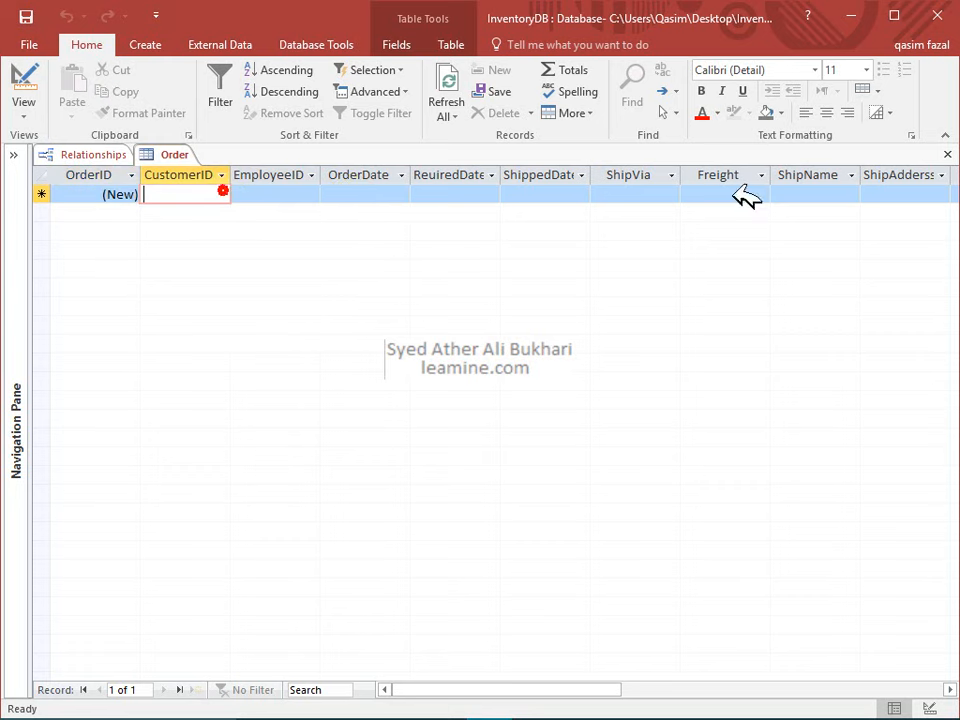
{"action": "left_click", "coordinate": [945, 155]}
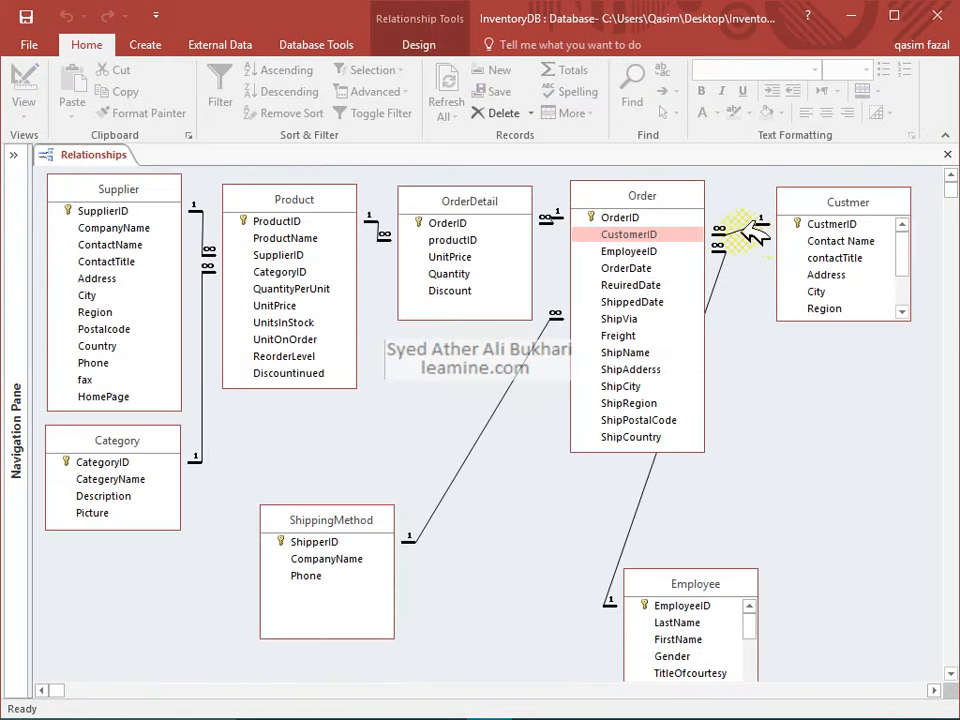
Step: Delete the relationship between the Order and Custmer tables
{"action": "left_click", "coordinate": [757, 232]}
{"action": "key", "text": "Delete"}
{"action": "key", "text": "Return"}
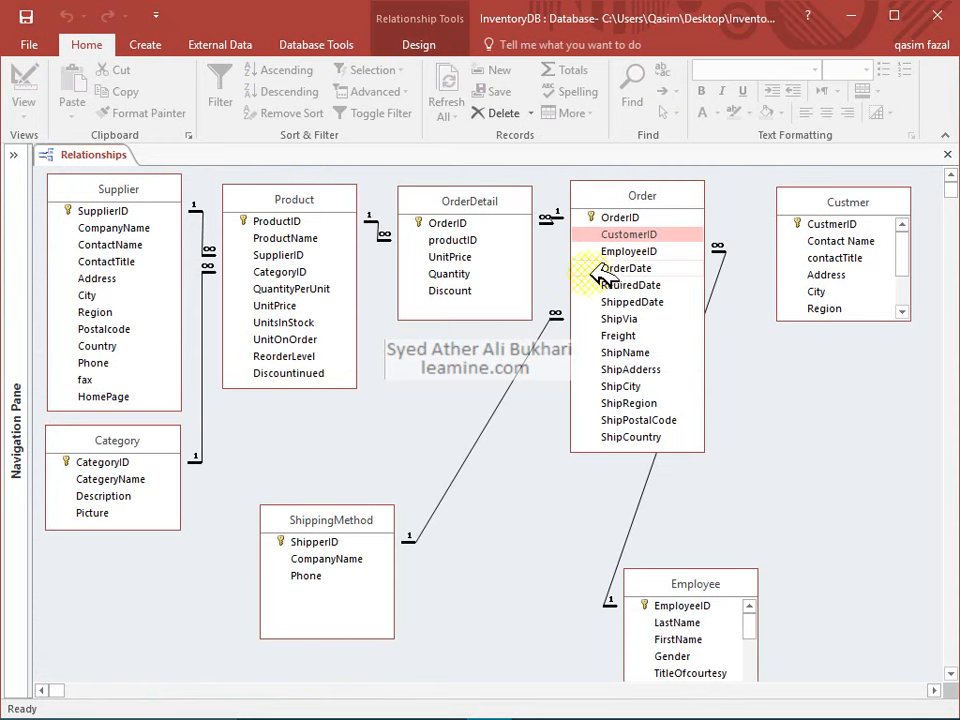
Step: Open the Order table's design from the layout and start the Lookup Wizard for the CustomerID field
{"action": "right_click", "coordinate": [630, 242]}
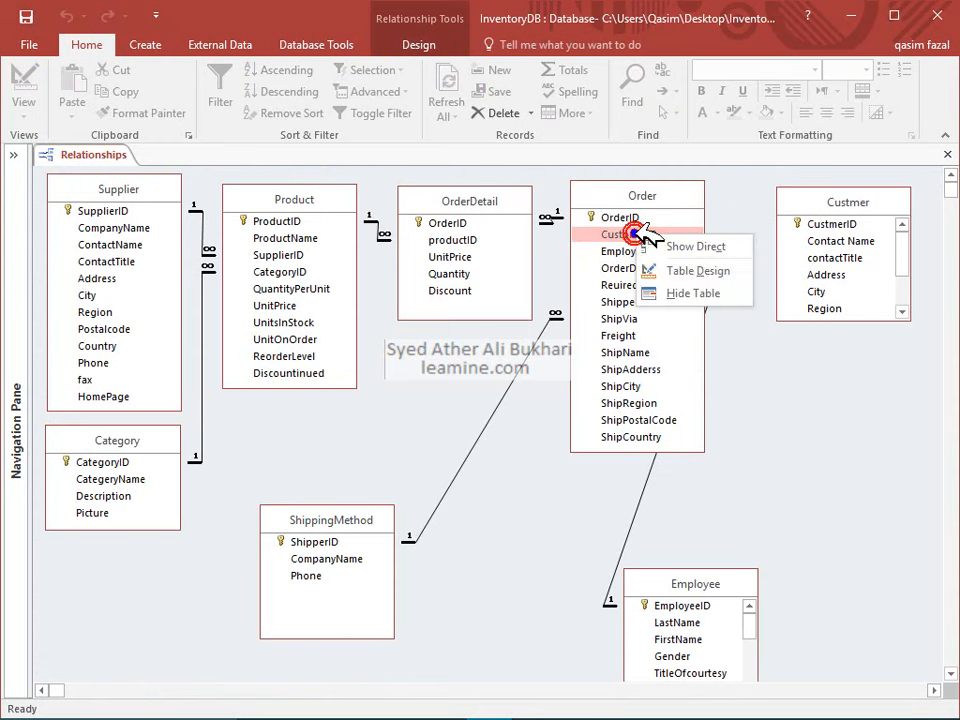
{"action": "left_click", "coordinate": [669, 270]}
{"action": "left_click", "coordinate": [206, 212]}
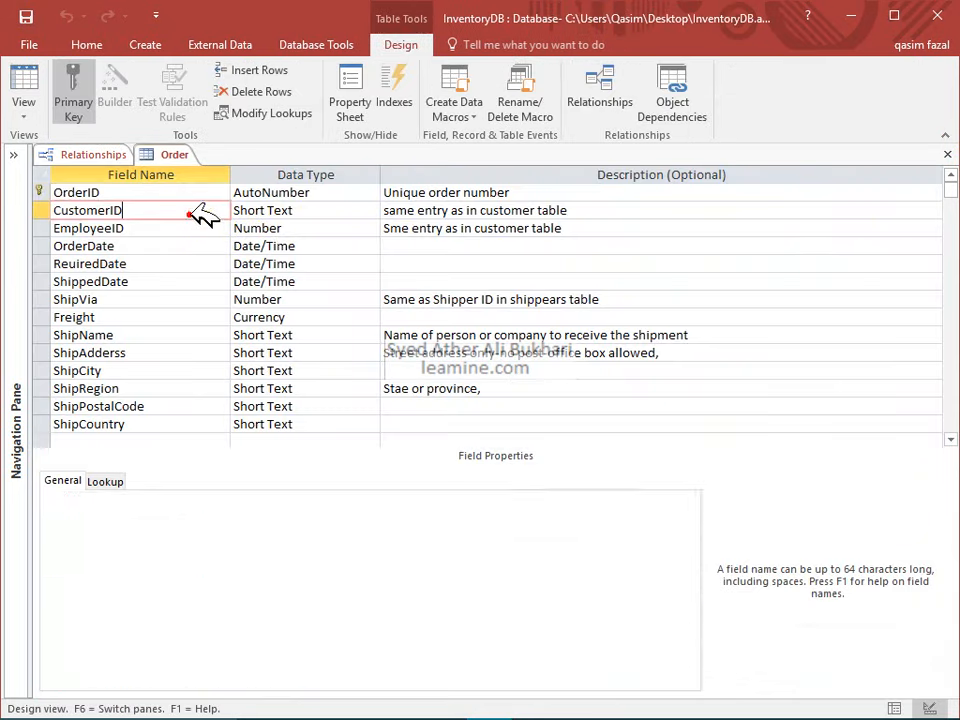
{"action": "left_click", "coordinate": [315, 212]}
{"action": "left_click", "coordinate": [370, 210]}
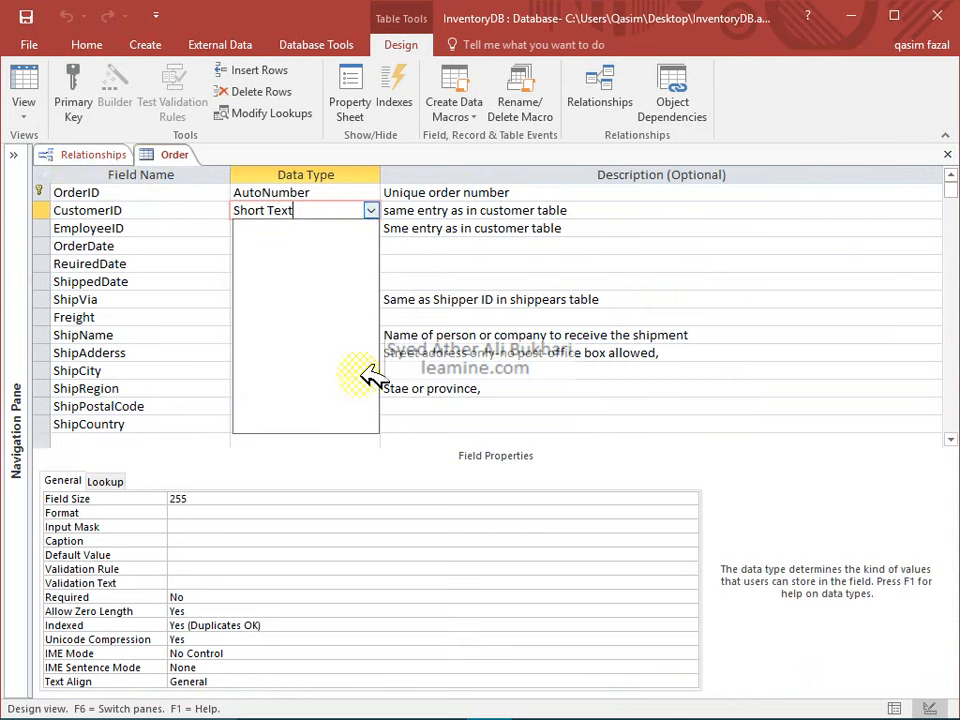
{"action": "left_click", "coordinate": [370, 193]}
{"action": "left_click", "coordinate": [370, 210]}
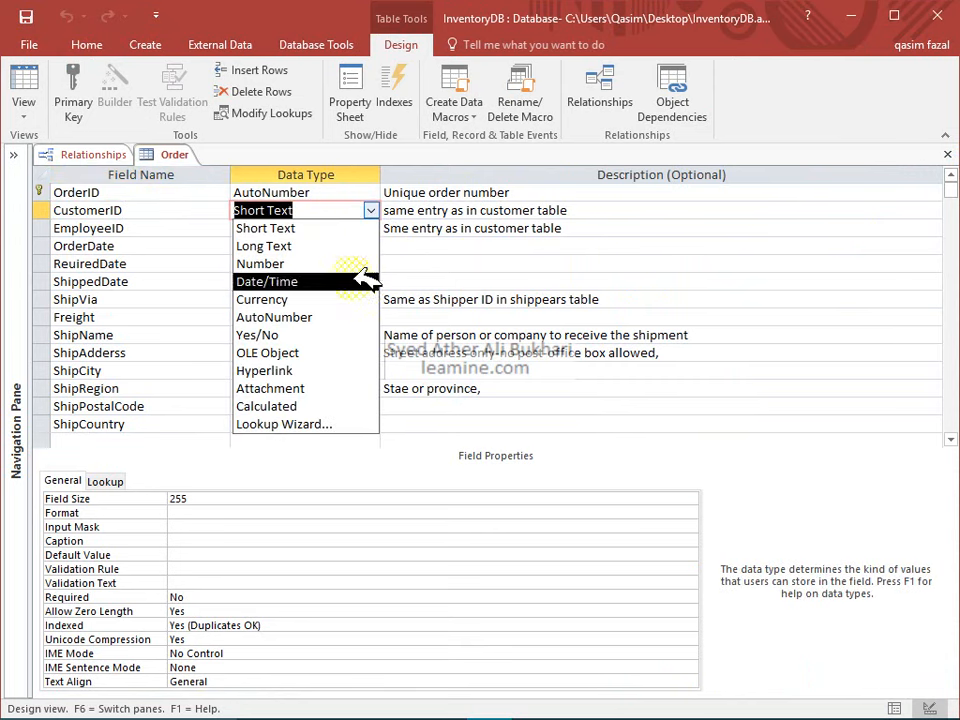
{"action": "left_click", "coordinate": [364, 426]}
Step: Set the CustomerID lookup to get its values from another table and choose Custmer as the source
{"action": "left_click", "coordinate": [439, 272]}
{"action": "left_click", "coordinate": [508, 242]}
{"action": "left_click", "coordinate": [590, 430]}
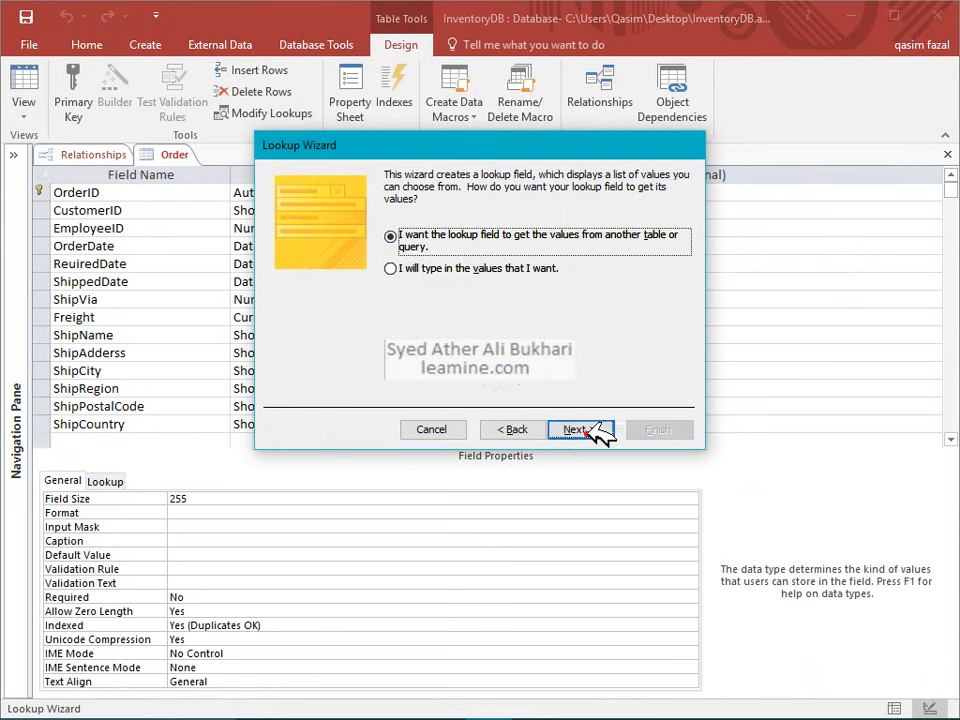
{"action": "left_click", "coordinate": [445, 226]}
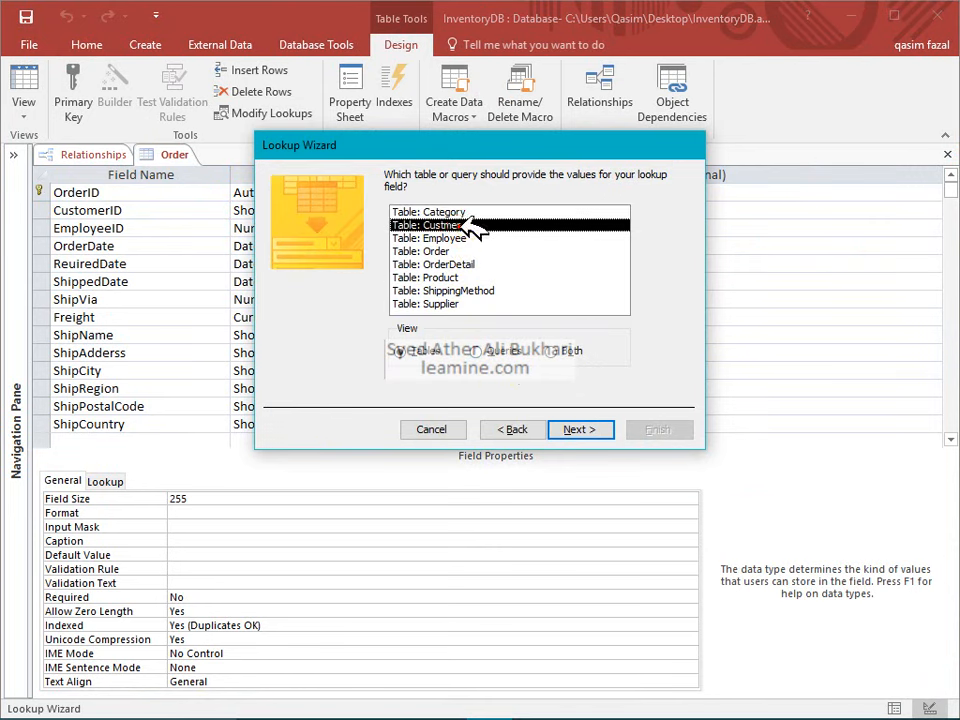
{"action": "left_click", "coordinate": [575, 429]}
Step: Include CustmerID, Contact Name and Phone as the lookup's columns
{"action": "left_click", "coordinate": [449, 308]}
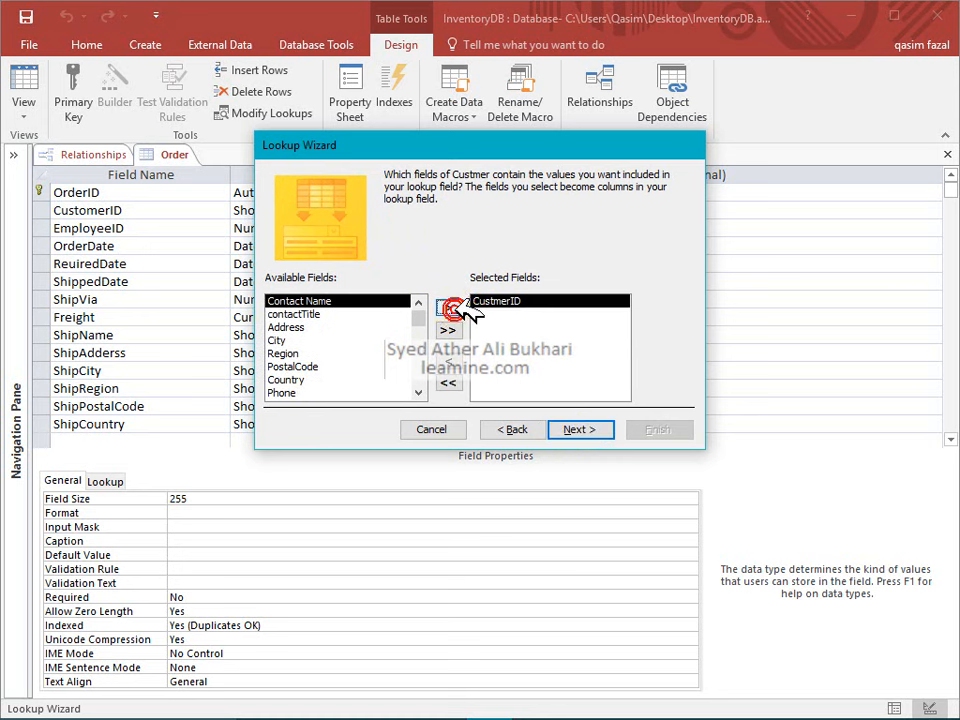
{"action": "left_click", "coordinate": [449, 308]}
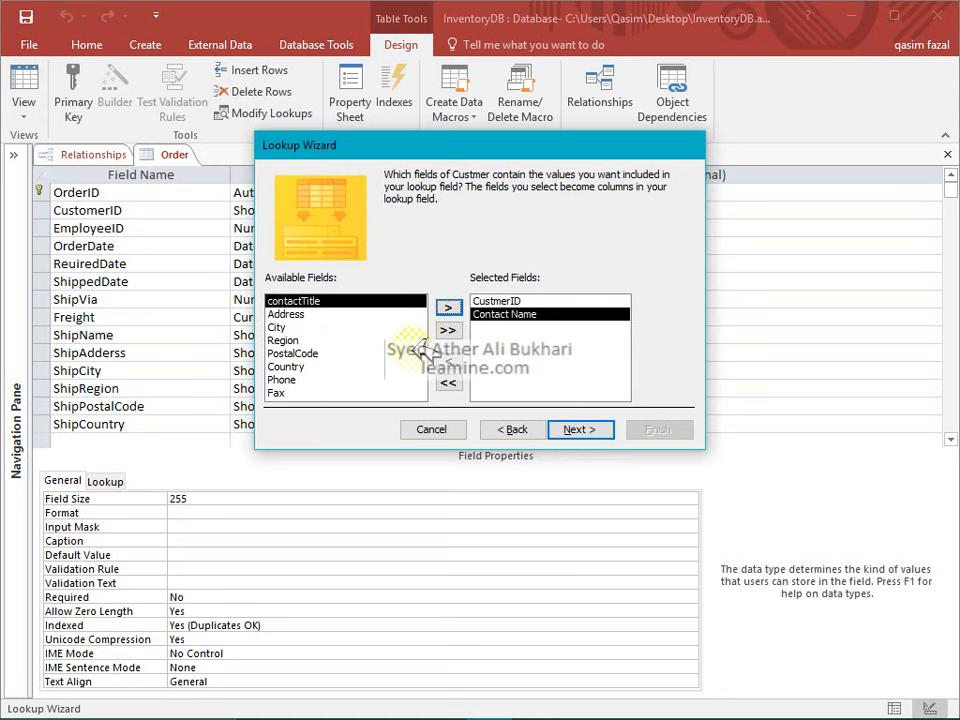
{"action": "left_click", "coordinate": [404, 380]}
{"action": "left_click", "coordinate": [449, 308]}
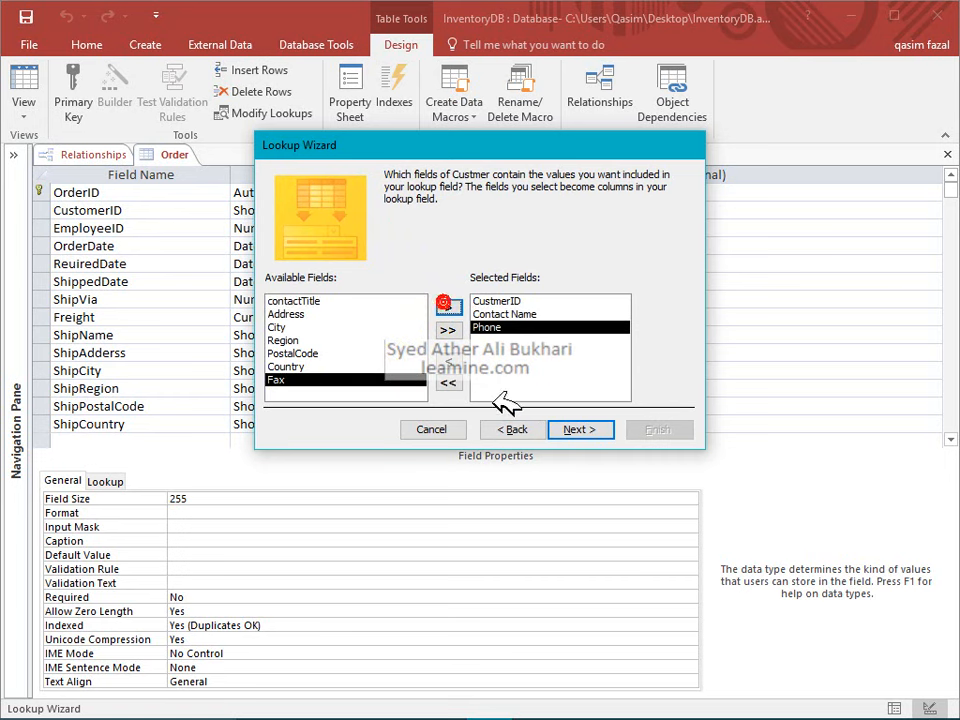
{"action": "left_click", "coordinate": [578, 428]}
Step: Show the lookup's key column, store CustmerID, and finish the wizard, saving and closing the Order table
{"action": "left_click", "coordinate": [580, 429]}
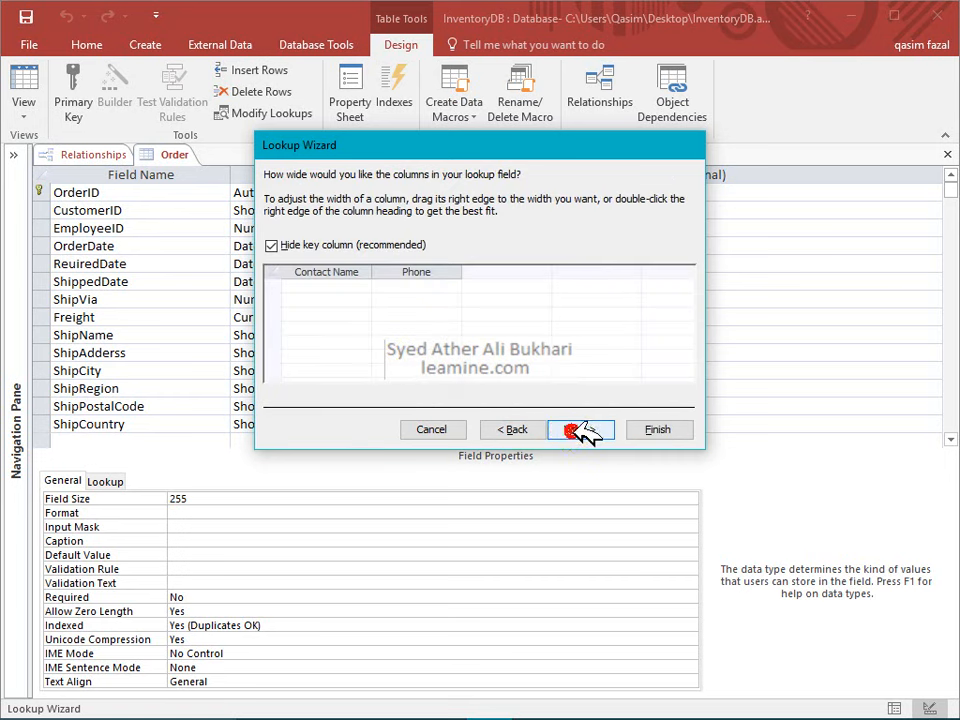
{"action": "left_click", "coordinate": [299, 245]}
{"action": "left_click", "coordinate": [592, 429]}
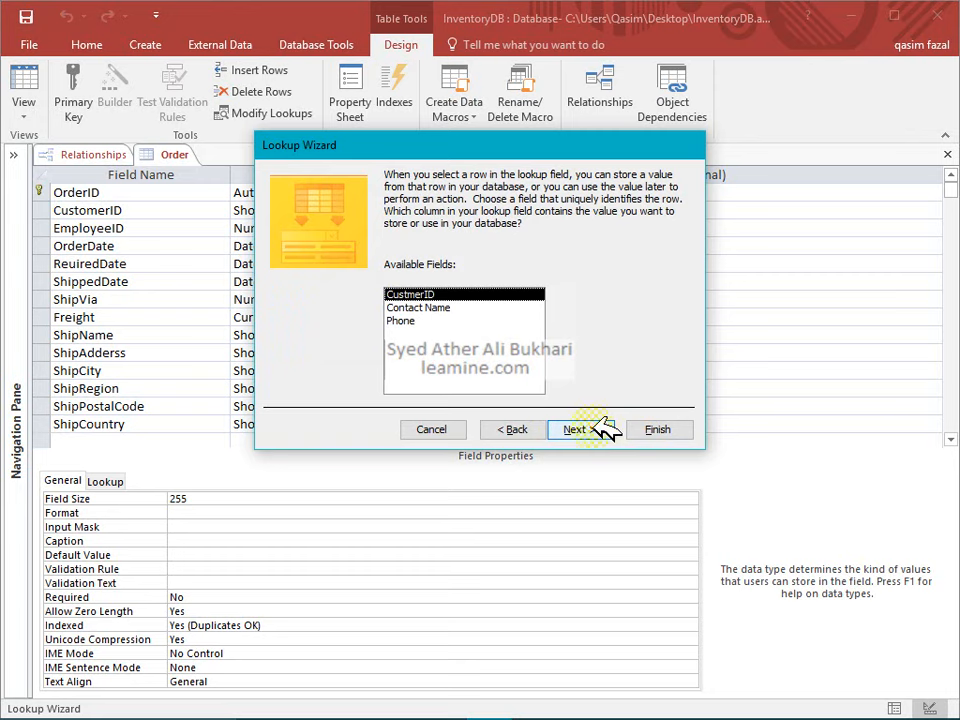
{"action": "left_click", "coordinate": [598, 429]}
{"action": "left_click", "coordinate": [654, 427]}
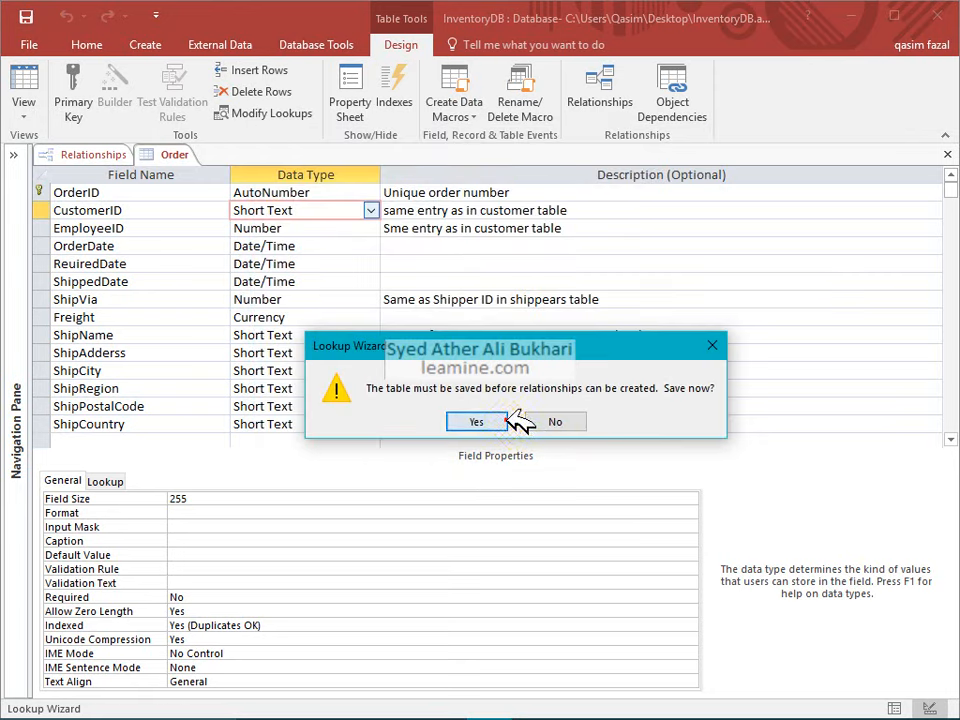
{"action": "left_click", "coordinate": [476, 421]}
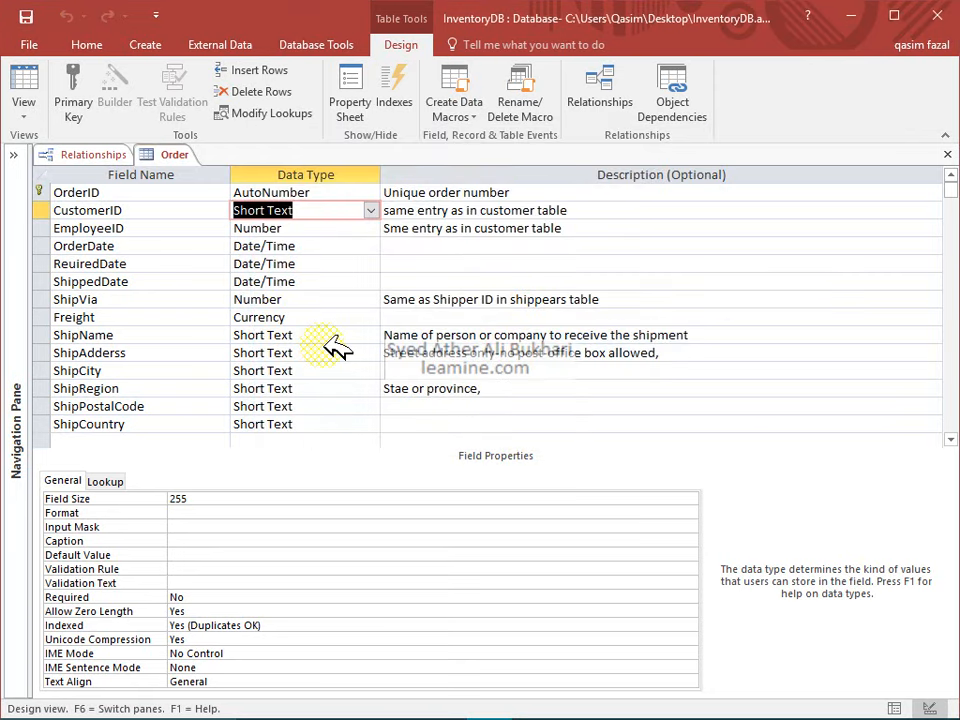
{"action": "left_click", "coordinate": [947, 154]}
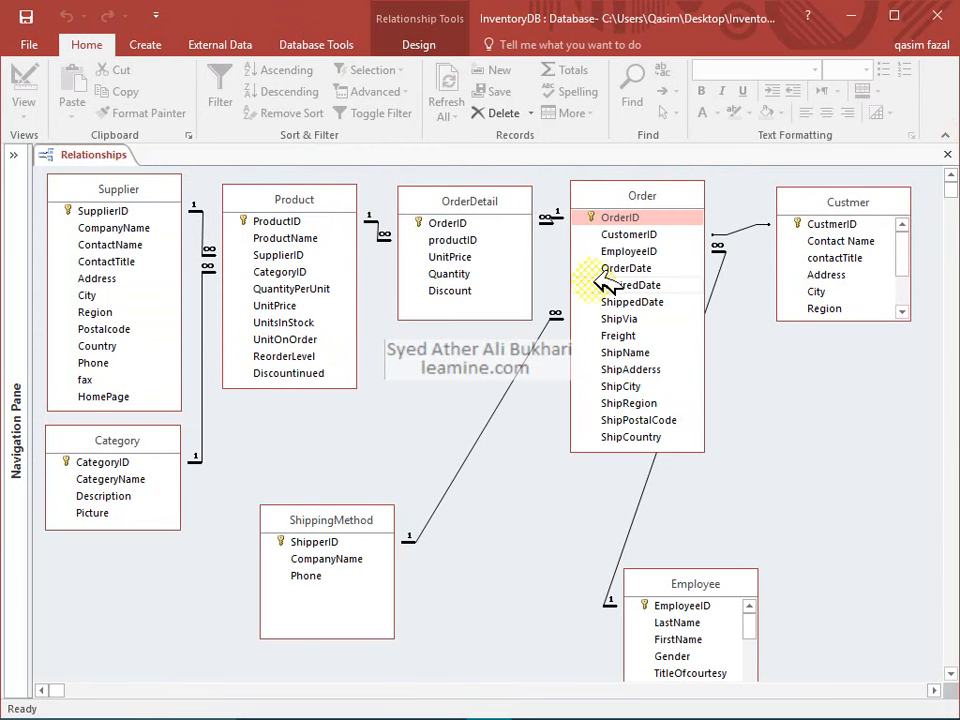
Step: Enforce referential integrity with cascading updates on the relationship between Order and Custmer
{"action": "double_click", "coordinate": [745, 230]}
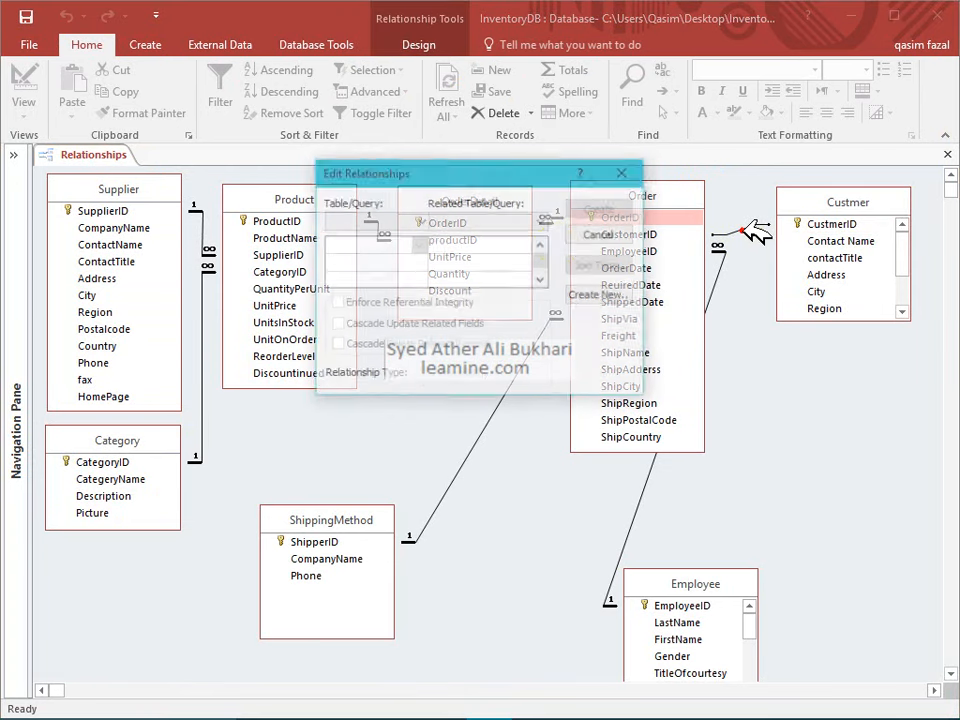
{"action": "left_click", "coordinate": [621, 173]}
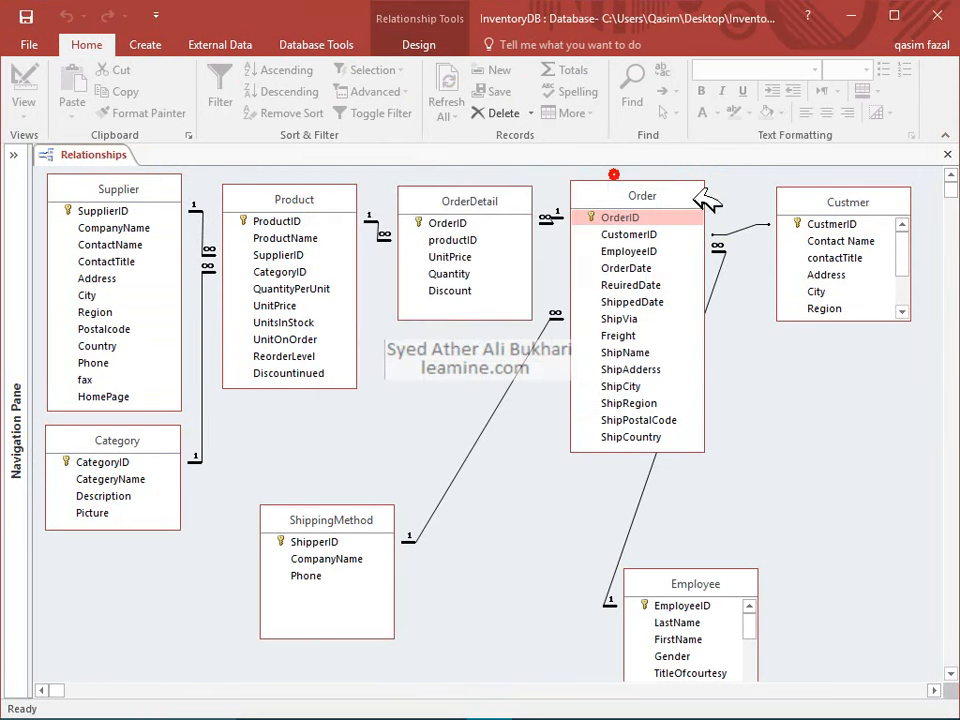
{"action": "double_click", "coordinate": [740, 228]}
{"action": "left_click", "coordinate": [421, 302]}
{"action": "left_click", "coordinate": [362, 323]}
{"action": "left_click", "coordinate": [601, 207]}
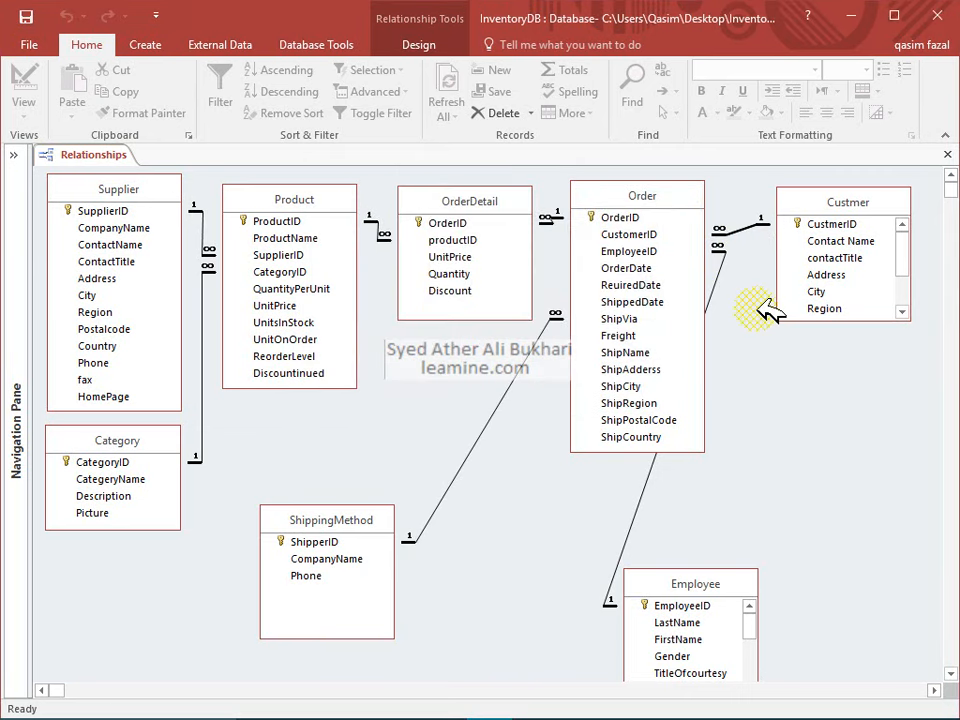
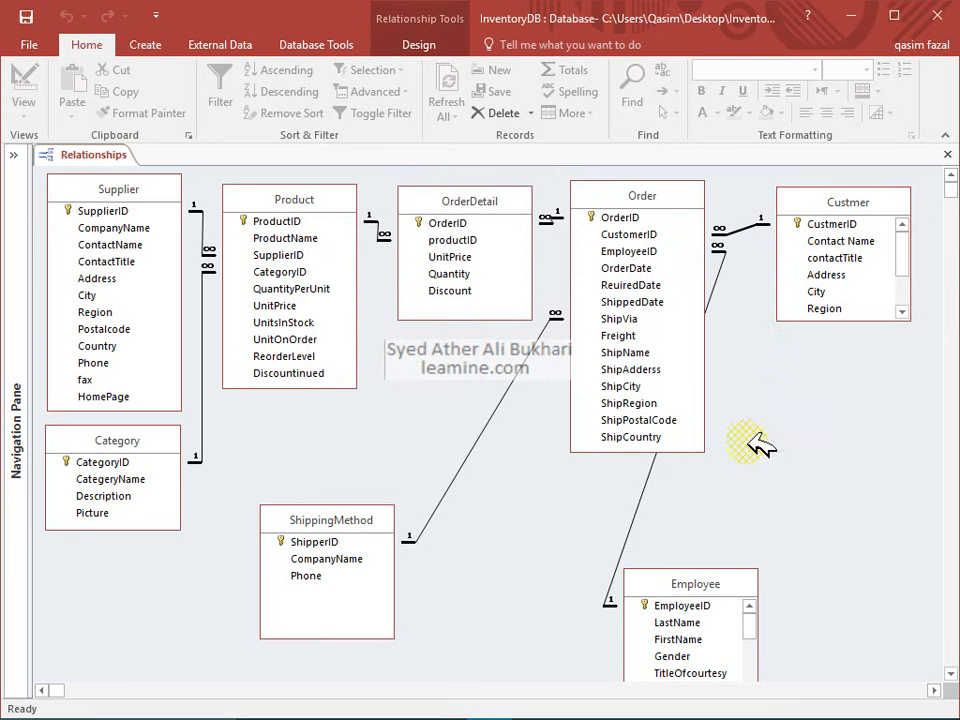
Step: Move ShippingMethod below Custmer, and place Employee beneath OrderDetail, enlarged to show all its fields
{"action": "left_click_drag", "start_coordinate": [339, 514], "coordinate": [930, 504]}
{"action": "left_click_drag", "start_coordinate": [714, 572], "coordinate": [458, 348]}
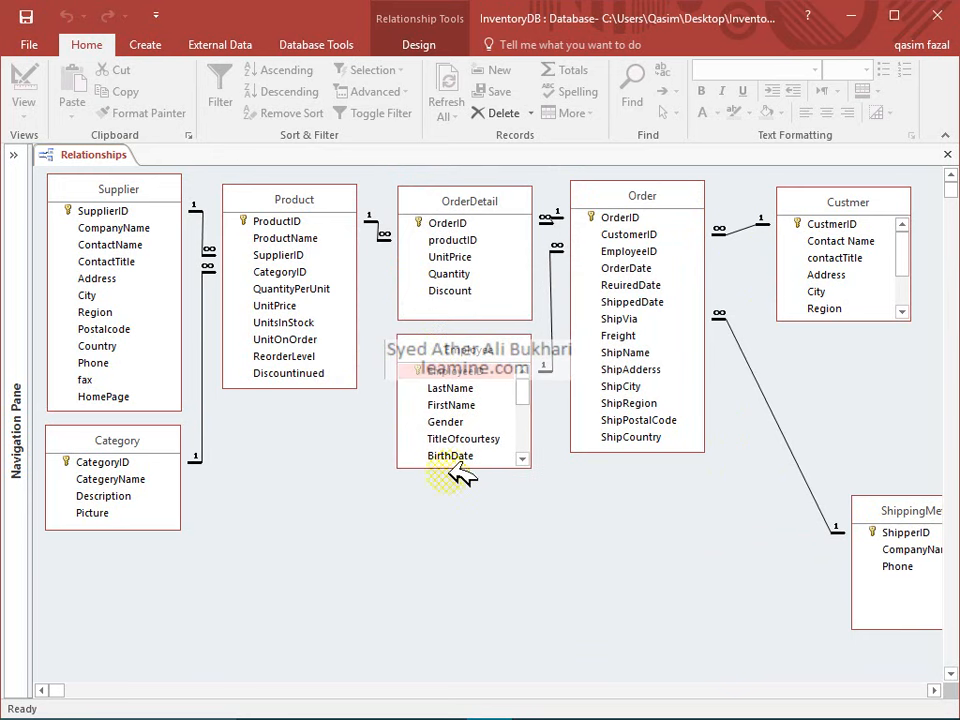
{"action": "left_click_drag", "start_coordinate": [453, 466], "coordinate": [474, 653]}
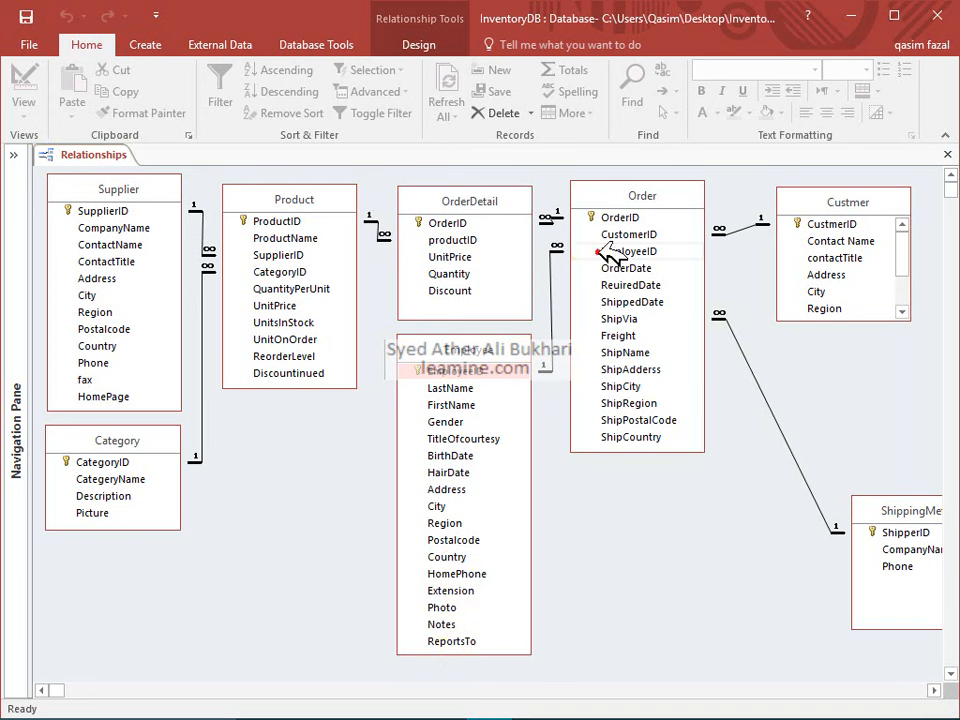
{"action": "left_click_drag", "start_coordinate": [608, 255], "coordinate": [562, 315]}
Step: Hide the Employee table from the relationships layout and add it back
{"action": "right_click", "coordinate": [489, 378]}
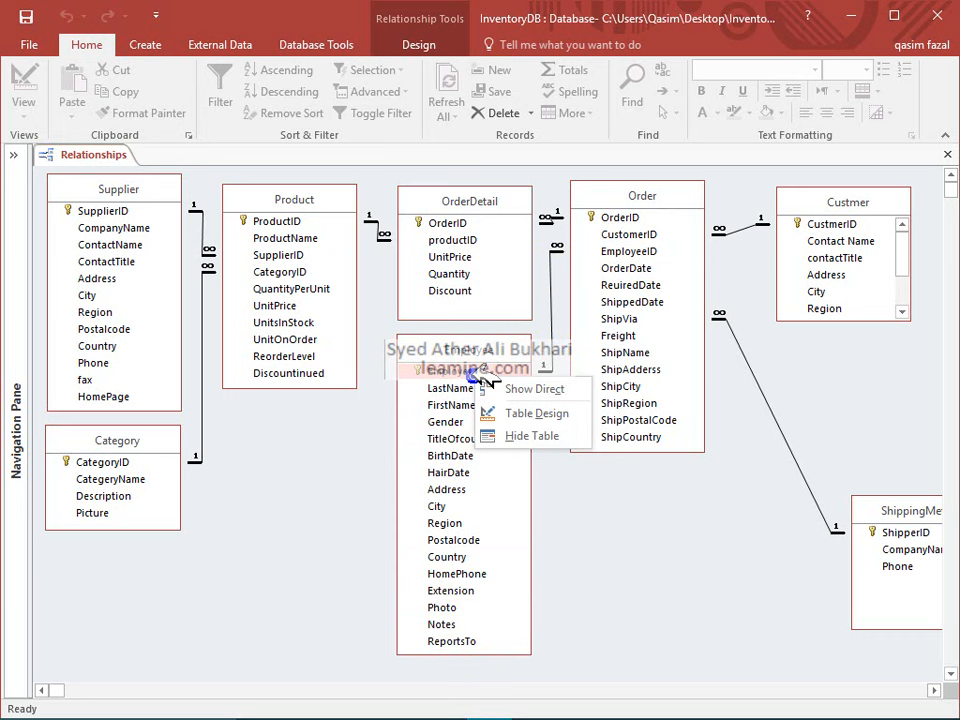
{"action": "left_click", "coordinate": [508, 432]}
{"action": "right_click", "coordinate": [480, 392]}
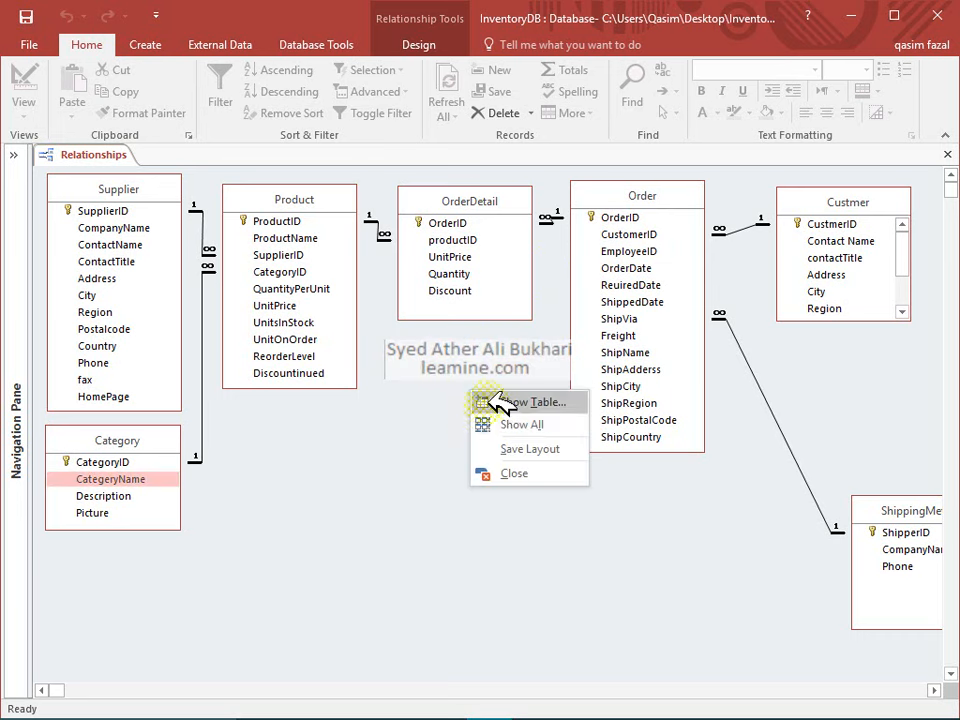
{"action": "left_click", "coordinate": [497, 403]}
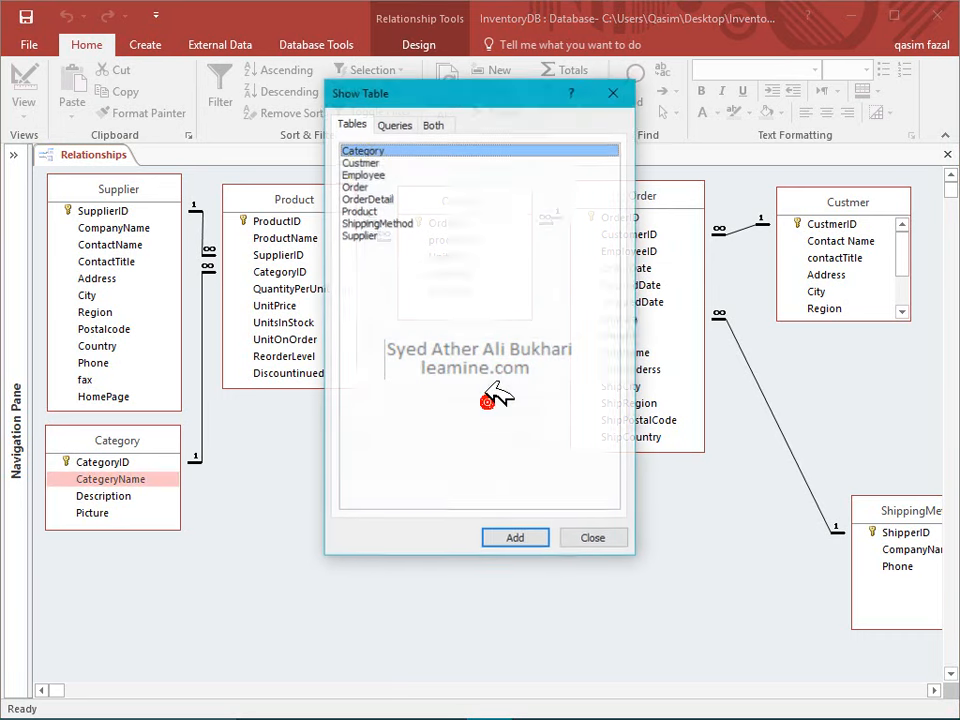
{"action": "left_click", "coordinate": [360, 174]}
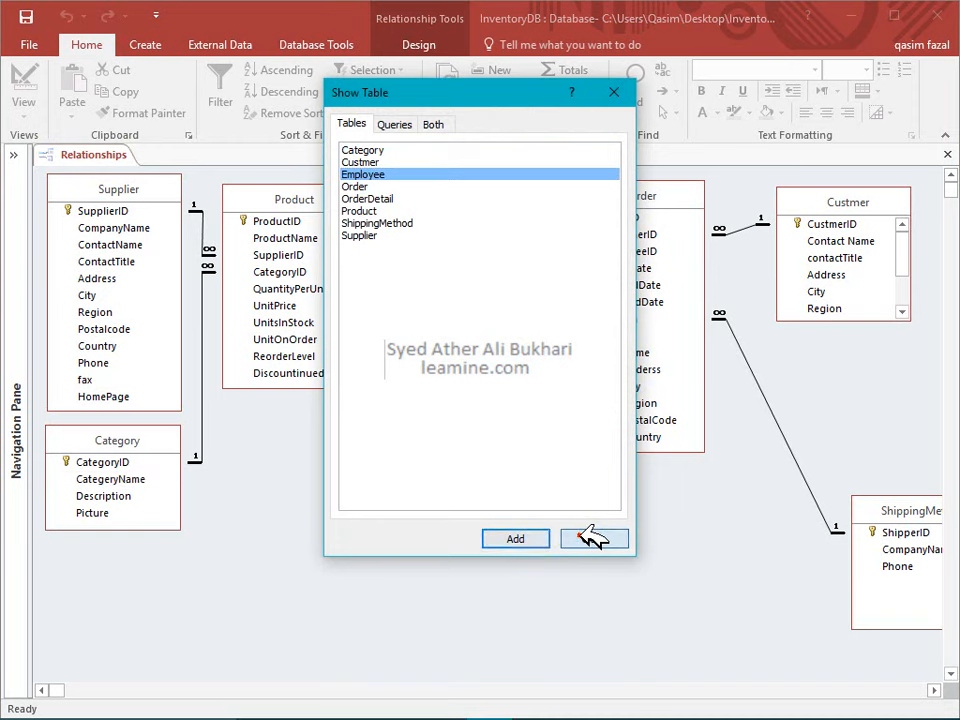
{"action": "left_click", "coordinate": [593, 539]}
Step: Open the Employee table's design, examine the EmployeeID field's data type and close it
{"action": "right_click", "coordinate": [478, 394]}
{"action": "left_click", "coordinate": [514, 429]}
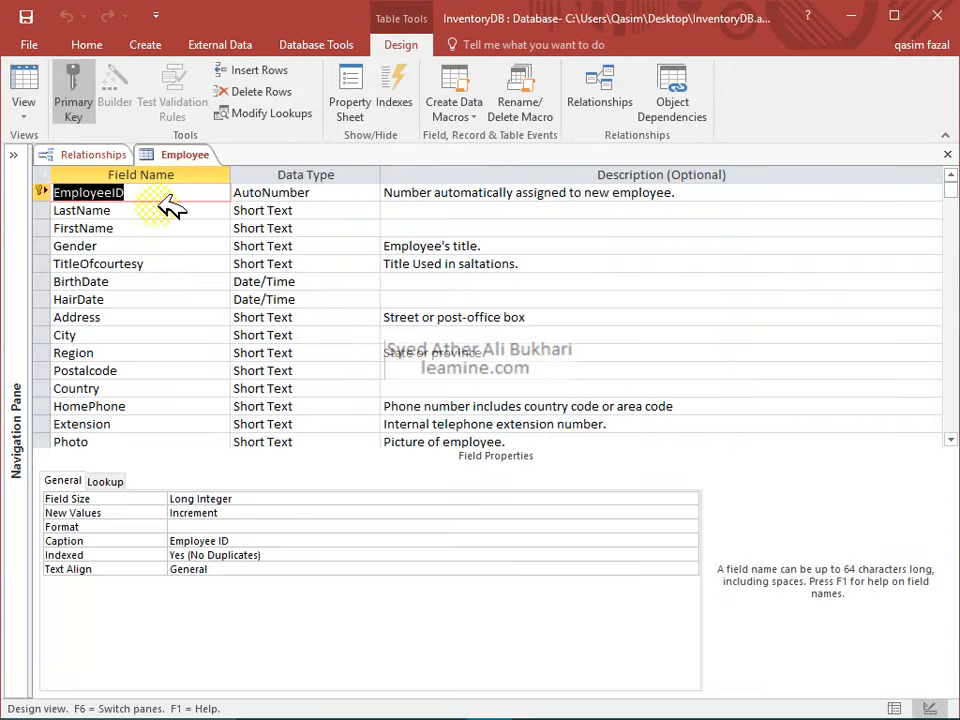
{"action": "left_click", "coordinate": [947, 154]}
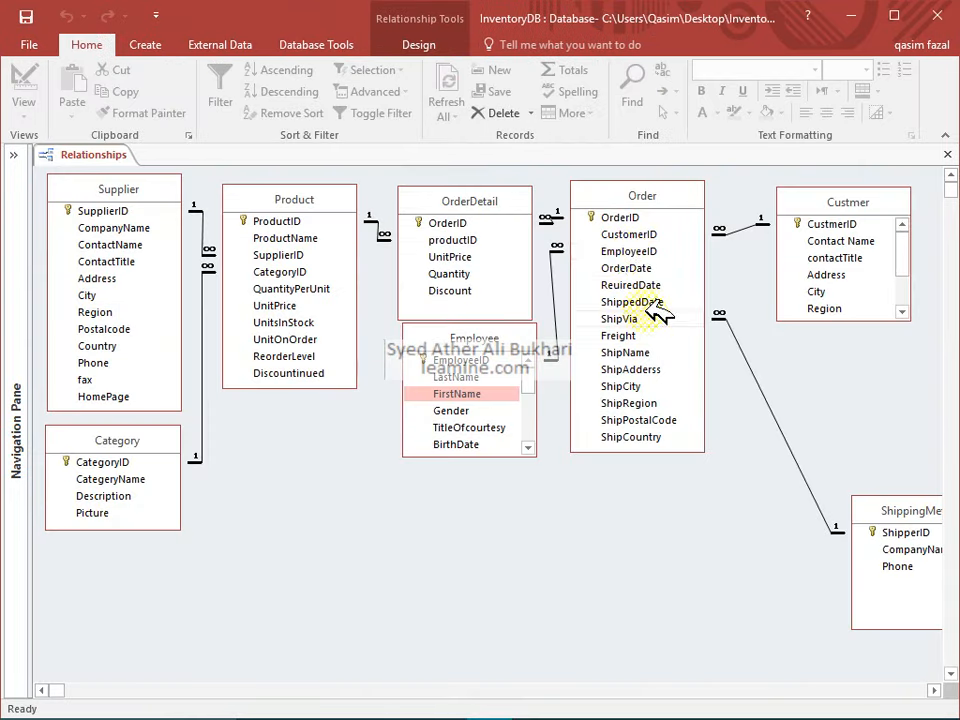
Step: Examine the EmployeeID field in the Order table's design and datasheet, and close the table
{"action": "right_click", "coordinate": [628, 251]}
{"action": "left_click", "coordinate": [645, 285]}
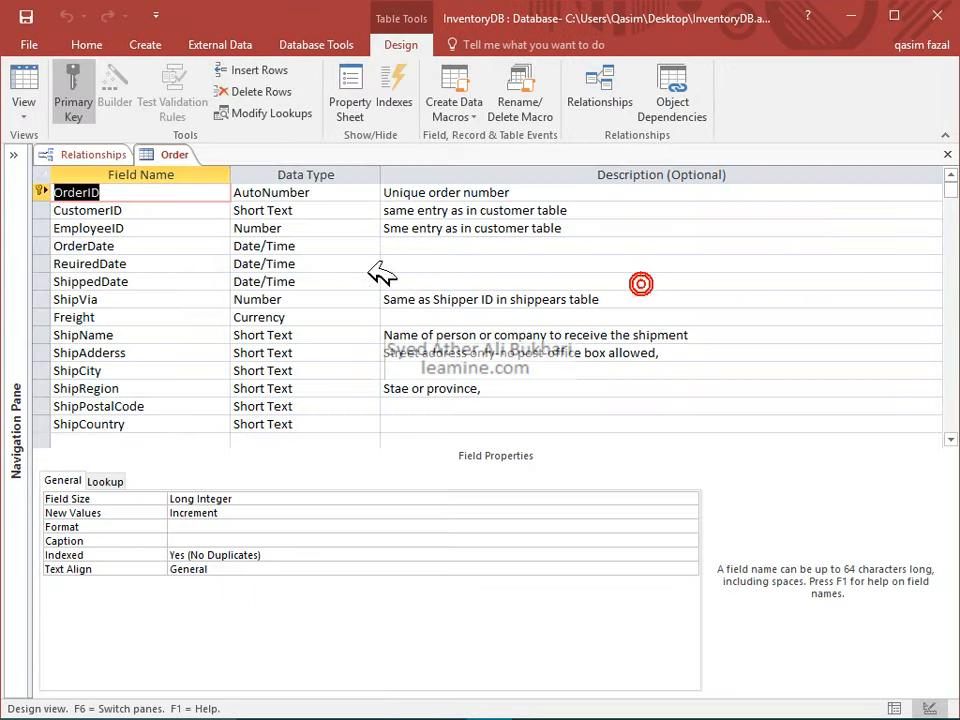
{"action": "left_click", "coordinate": [158, 231]}
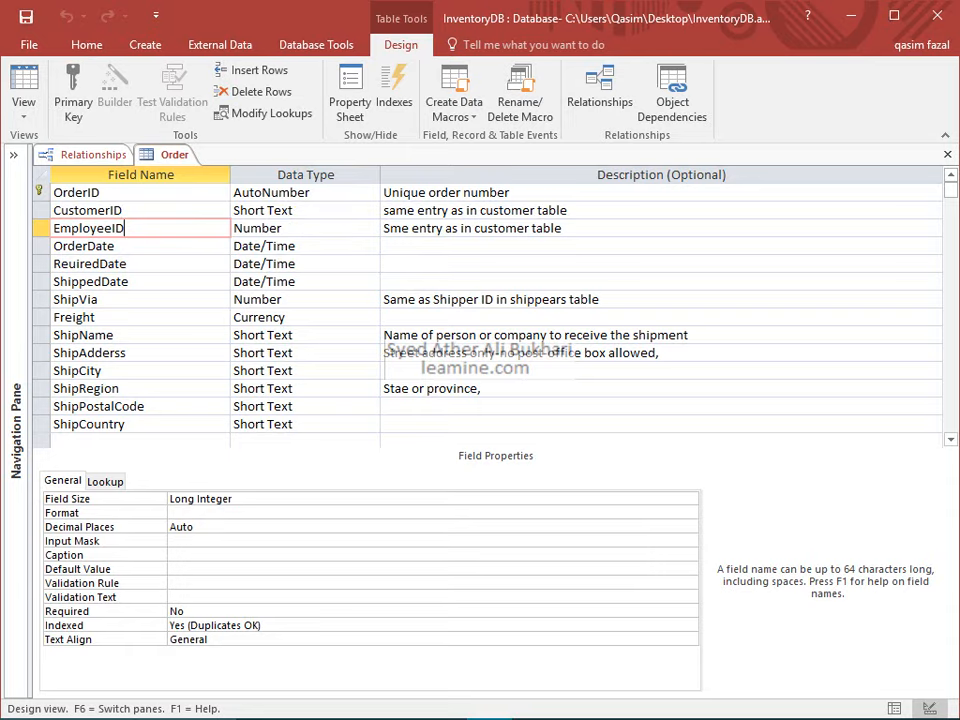
{"action": "left_click", "coordinate": [22, 78]}
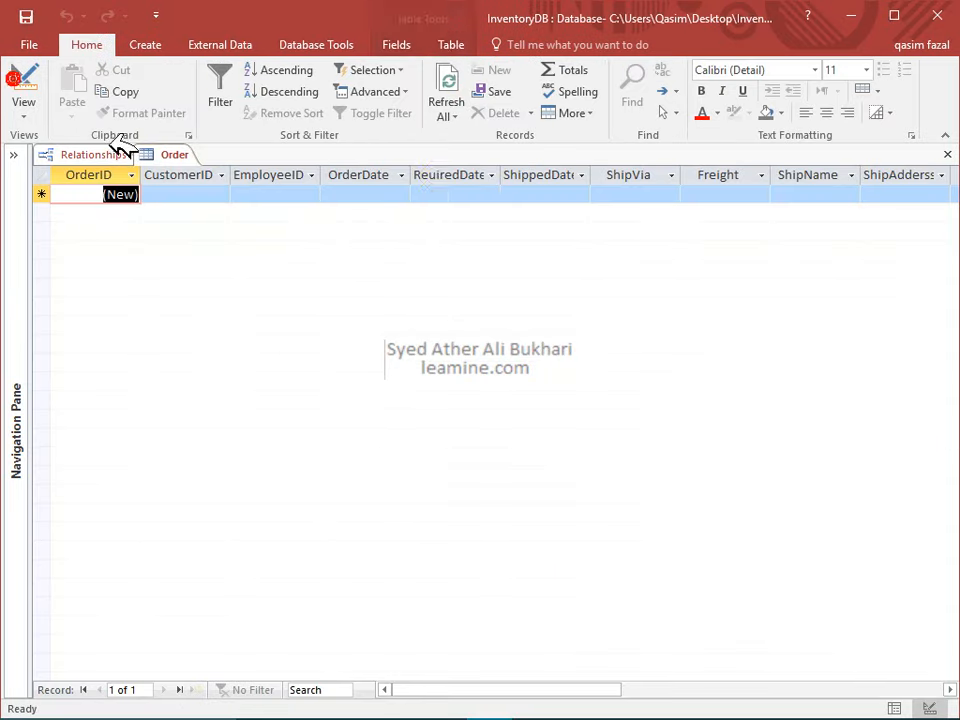
{"action": "left_click", "coordinate": [312, 193]}
{"action": "left_click", "coordinate": [947, 154]}
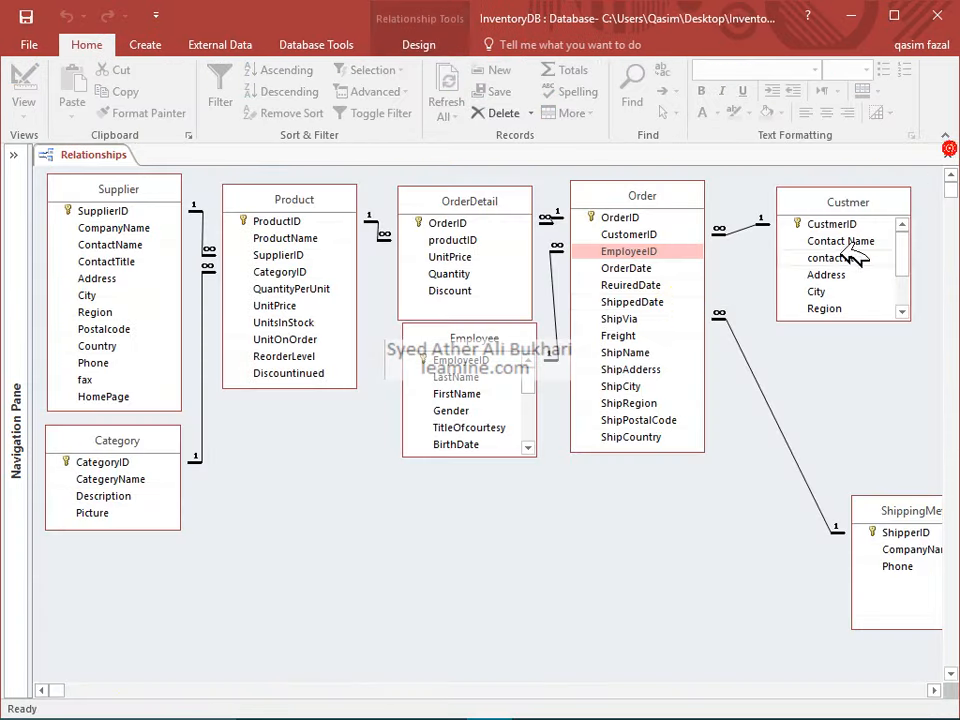
Step: Delete the relationship between the Order and Employee tables
{"action": "left_click_drag", "start_coordinate": [654, 255], "coordinate": [558, 269]}
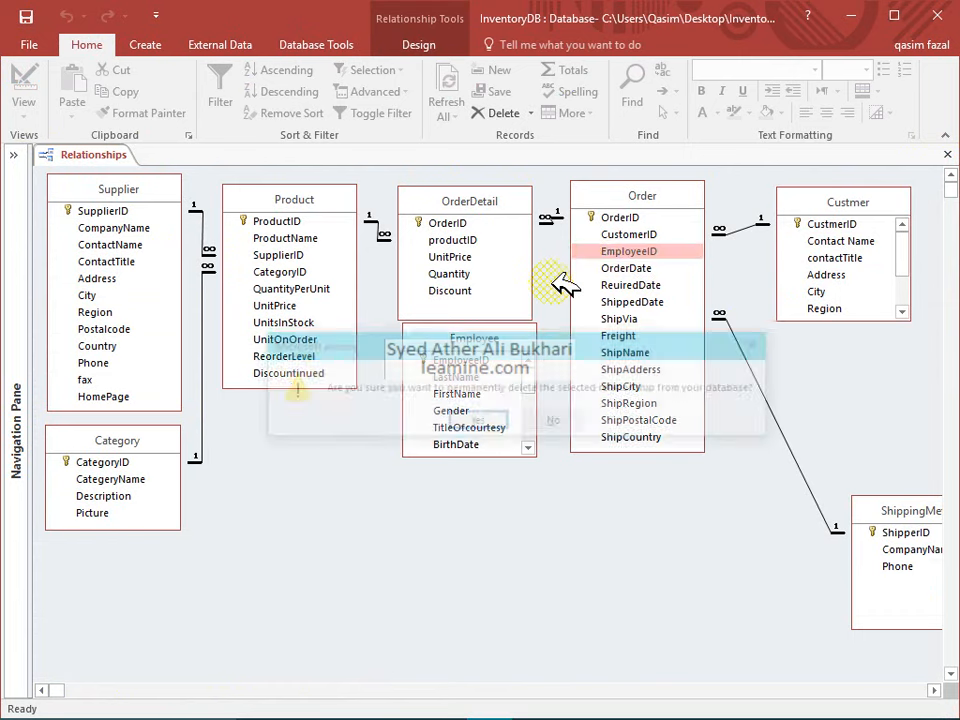
{"action": "left_click", "coordinate": [605, 254]}
Step: In the Order table's design, start the Lookup Wizard for the EmployeeID field and take its values from the Employee table
{"action": "right_click", "coordinate": [615, 253]}
{"action": "left_click", "coordinate": [620, 286]}
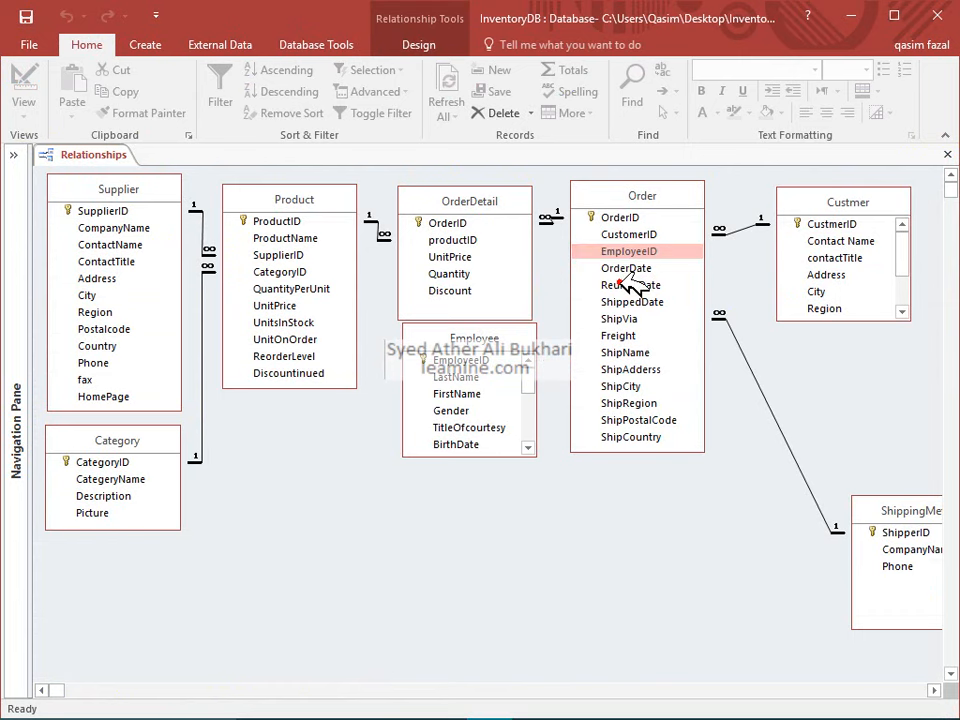
{"action": "left_click", "coordinate": [163, 229]}
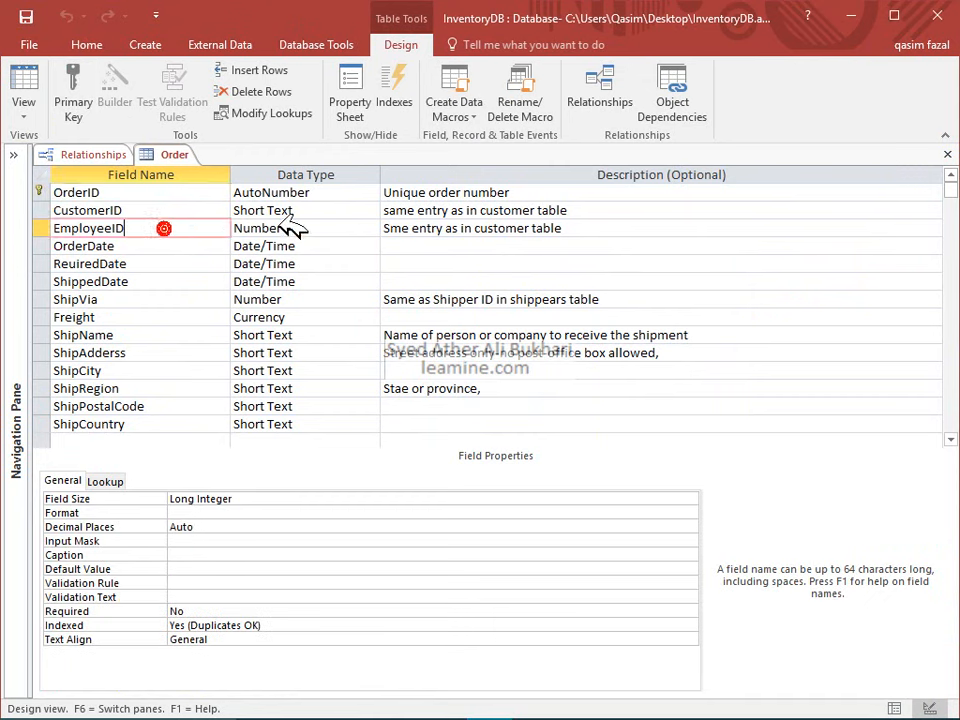
{"action": "left_click", "coordinate": [298, 229]}
{"action": "left_click", "coordinate": [372, 228]}
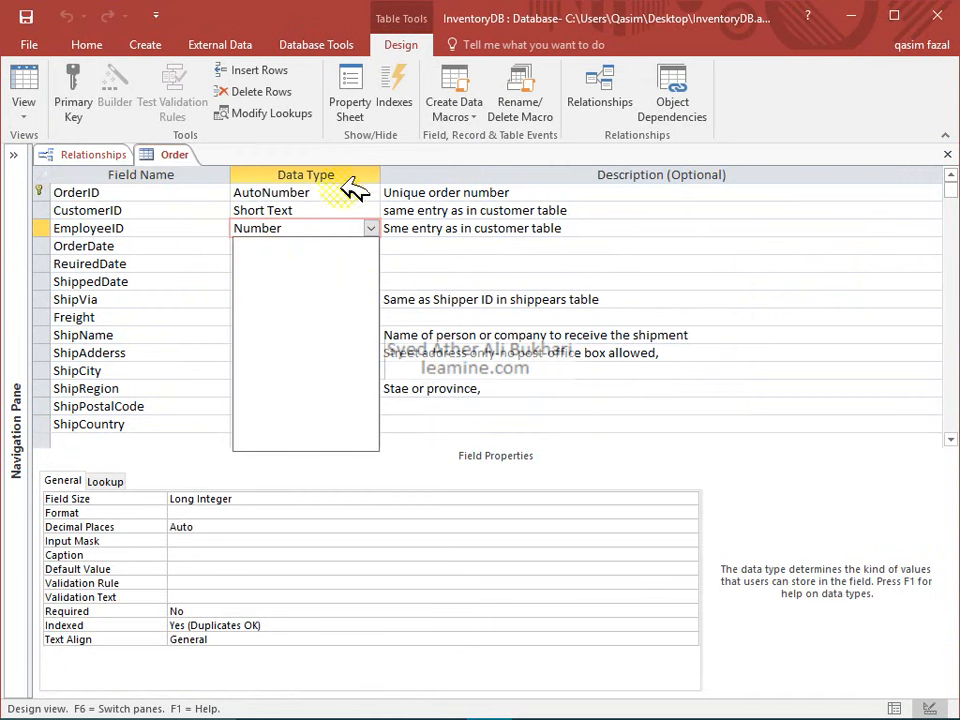
{"action": "left_click", "coordinate": [352, 210]}
{"action": "left_click", "coordinate": [350, 227]}
{"action": "left_click", "coordinate": [370, 228]}
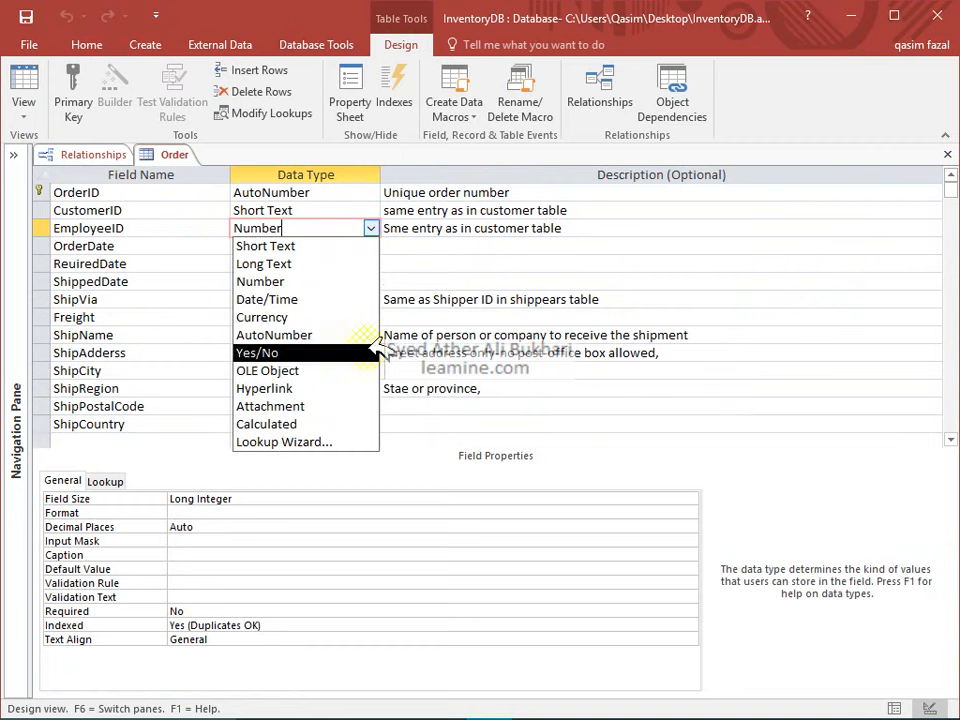
{"action": "left_click", "coordinate": [358, 441]}
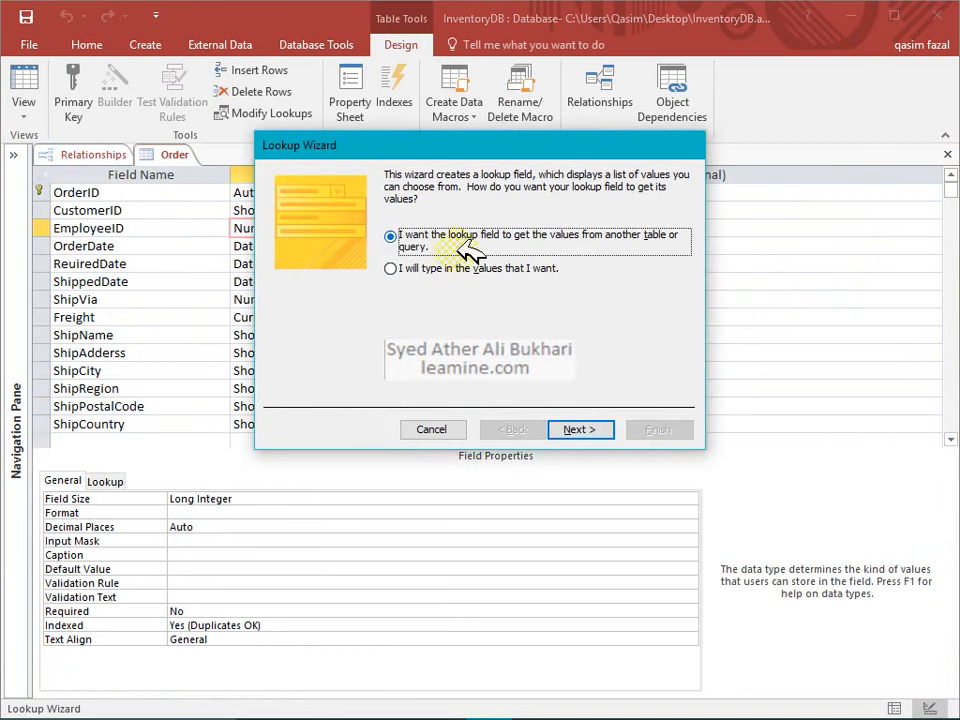
{"action": "left_click", "coordinate": [596, 428]}
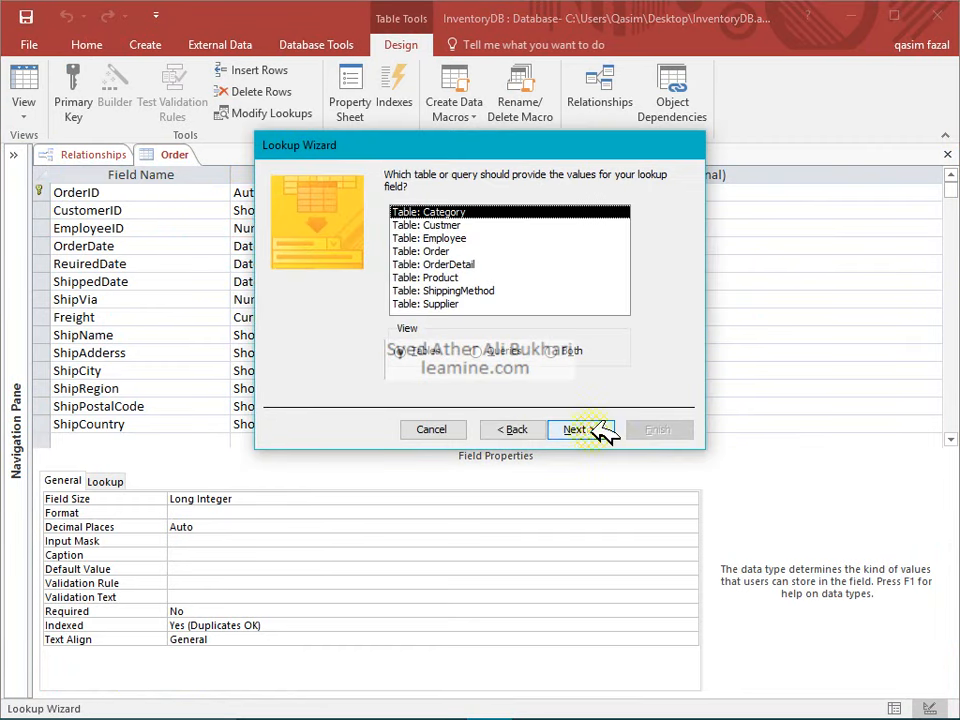
{"action": "left_click", "coordinate": [484, 239]}
{"action": "left_click", "coordinate": [577, 424]}
{"action": "left_click", "coordinate": [580, 428]}
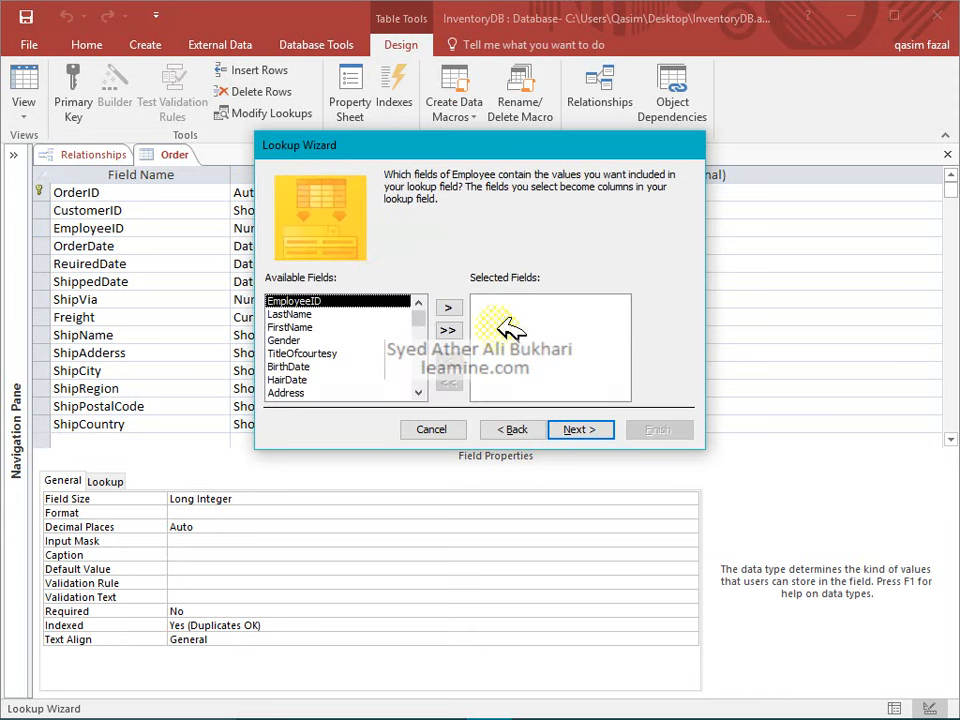
Step: Include EmployeeID, LastName, FirstName and TitleOfcourtesy as the lookup columns and keep the default sort order
{"action": "left_click", "coordinate": [449, 306]}
{"action": "left_click", "coordinate": [449, 306]}
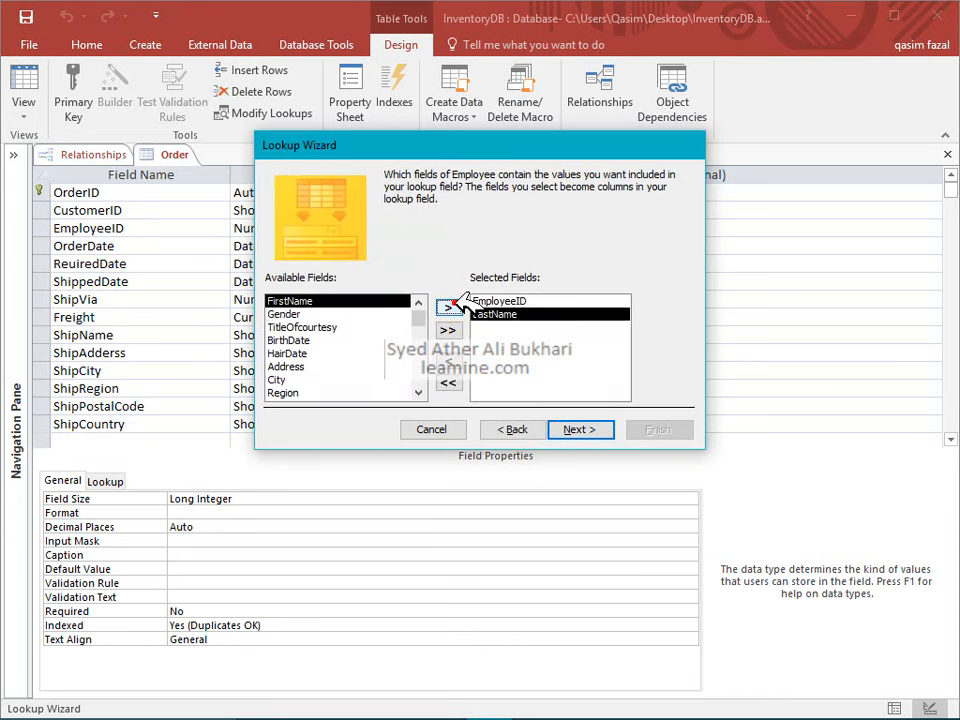
{"action": "left_click", "coordinate": [449, 306]}
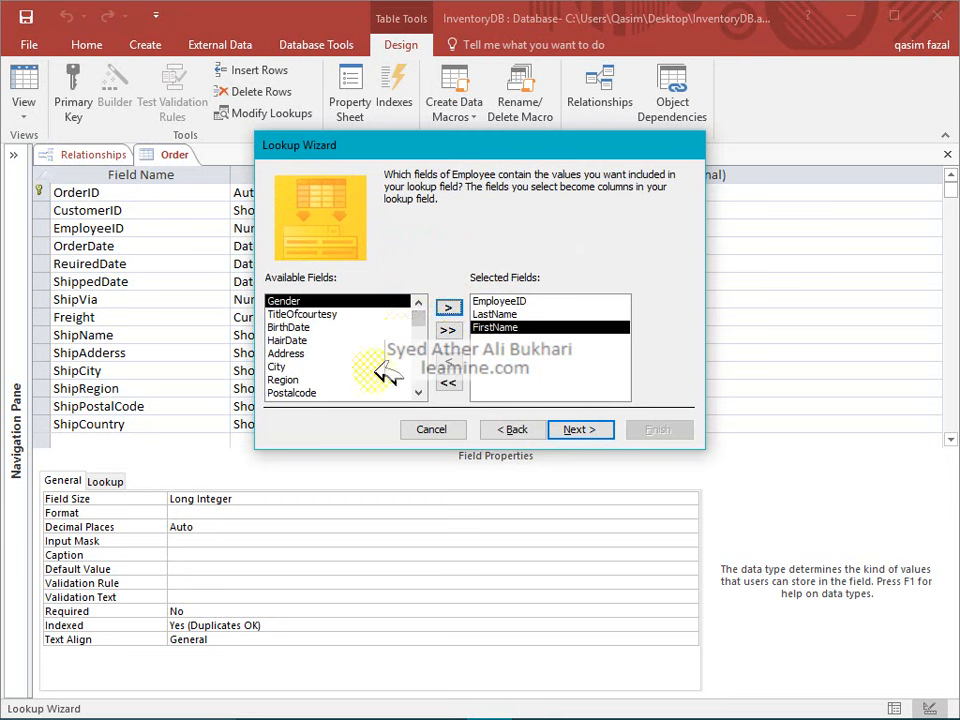
{"action": "left_click", "coordinate": [418, 394]}
{"action": "left_click", "coordinate": [418, 394]}
{"action": "left_click", "coordinate": [418, 394]}
{"action": "left_click", "coordinate": [418, 394]}
{"action": "left_click", "coordinate": [418, 394]}
{"action": "left_click", "coordinate": [418, 394]}
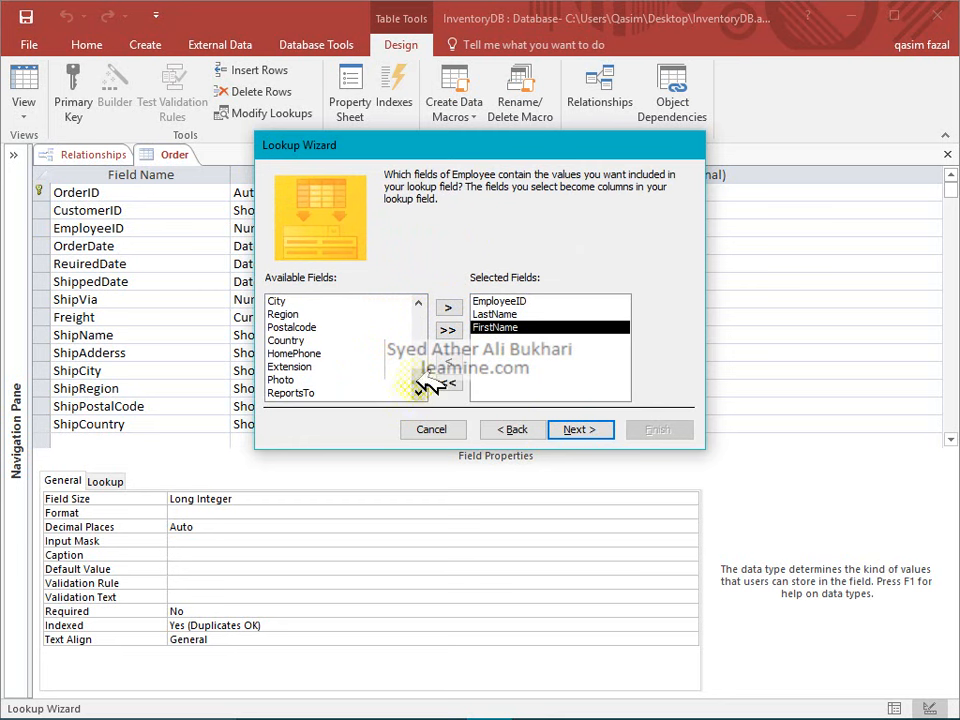
{"action": "left_click_drag", "start_coordinate": [421, 376], "coordinate": [433, 328]}
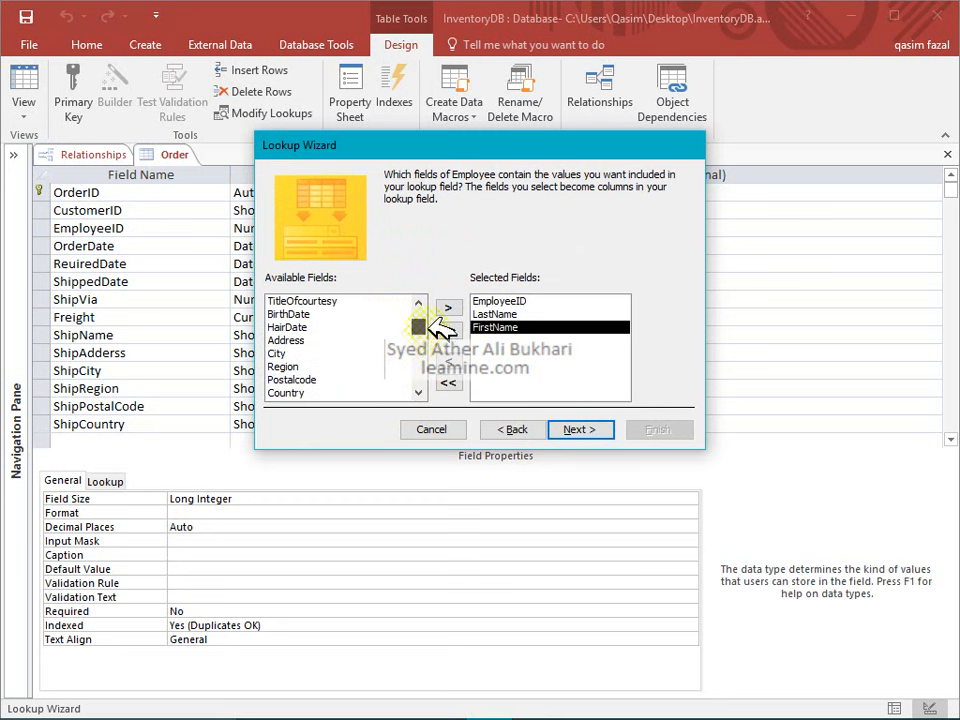
{"action": "left_click", "coordinate": [385, 301]}
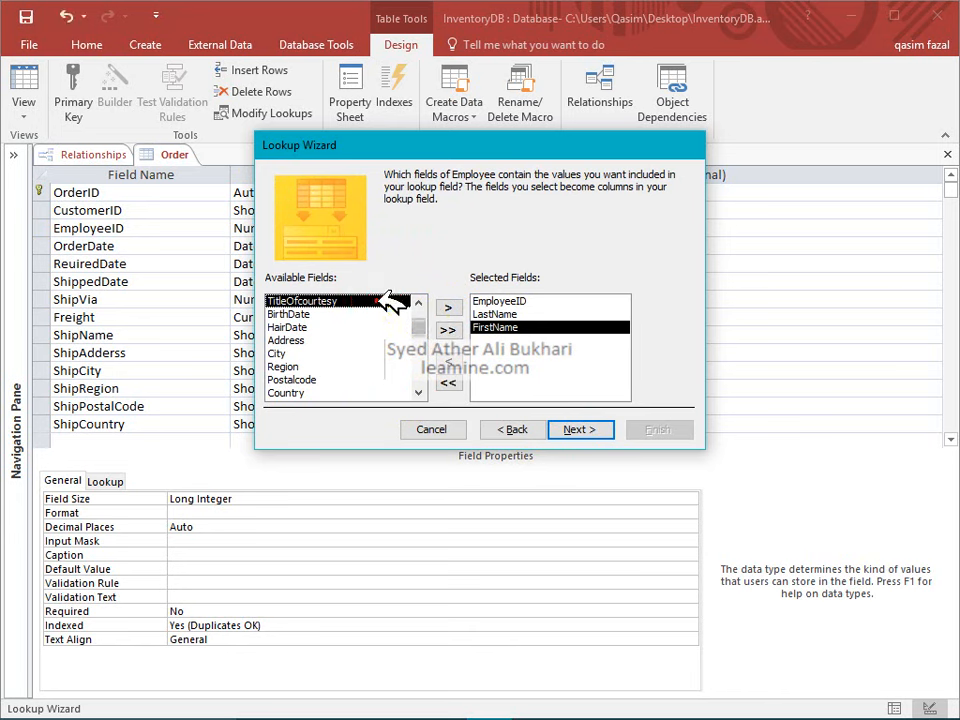
{"action": "left_click", "coordinate": [456, 309]}
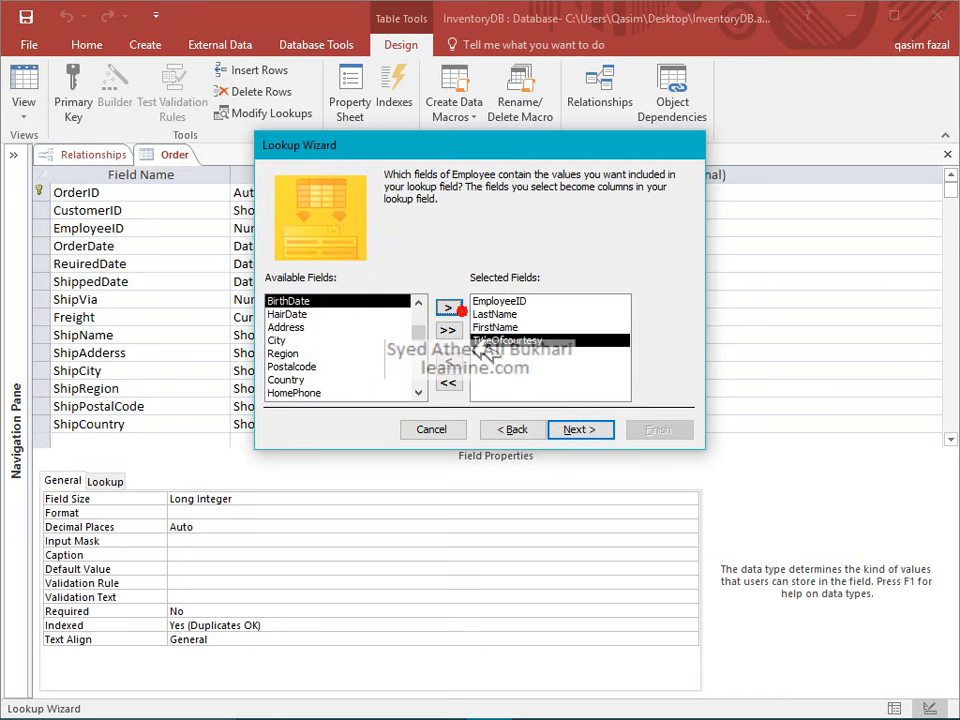
{"action": "left_click", "coordinate": [577, 429]}
{"action": "left_click", "coordinate": [579, 430]}
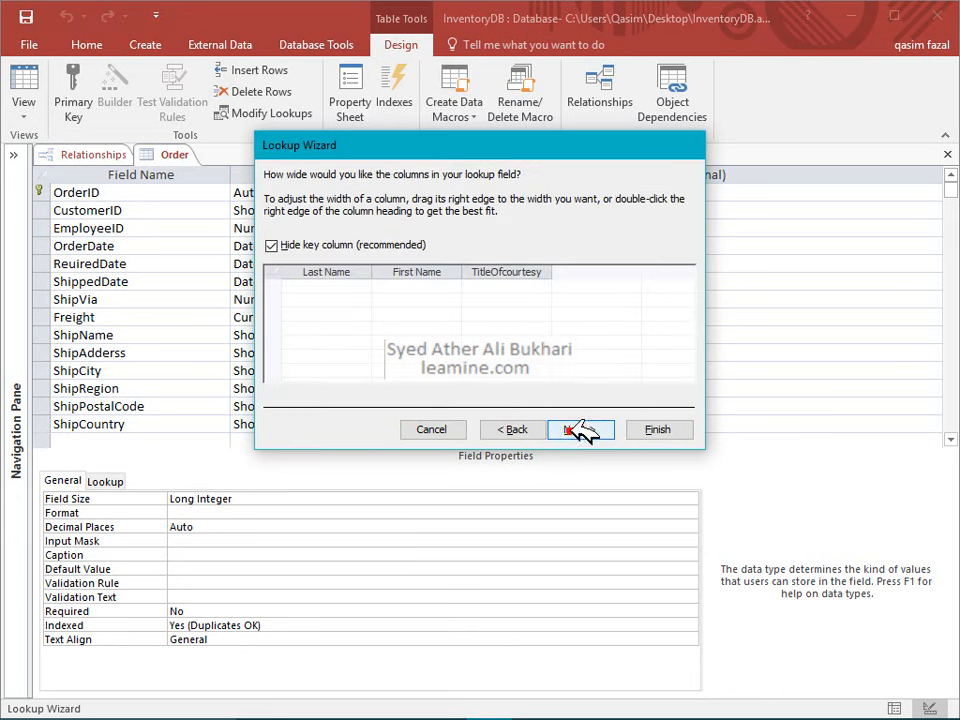
Step: Unhide the key column, finish the EmployeeID lookup with EmployeeID as the stored value, then save and close the Order table
{"action": "left_click", "coordinate": [290, 244]}
{"action": "left_click", "coordinate": [603, 430]}
{"action": "left_click", "coordinate": [605, 430]}
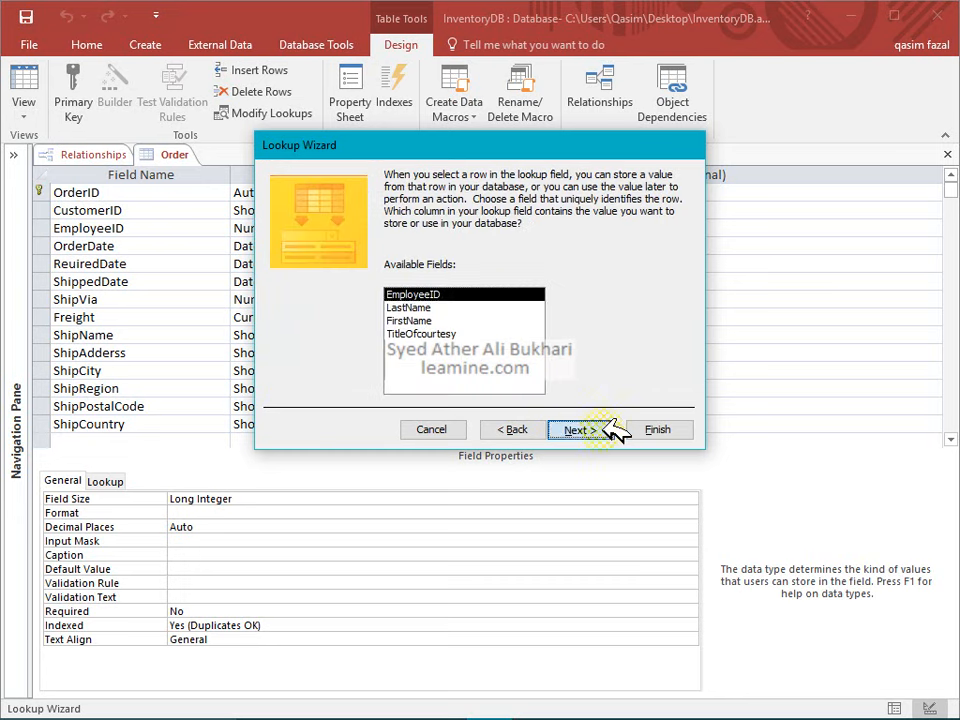
{"action": "left_click", "coordinate": [655, 428]}
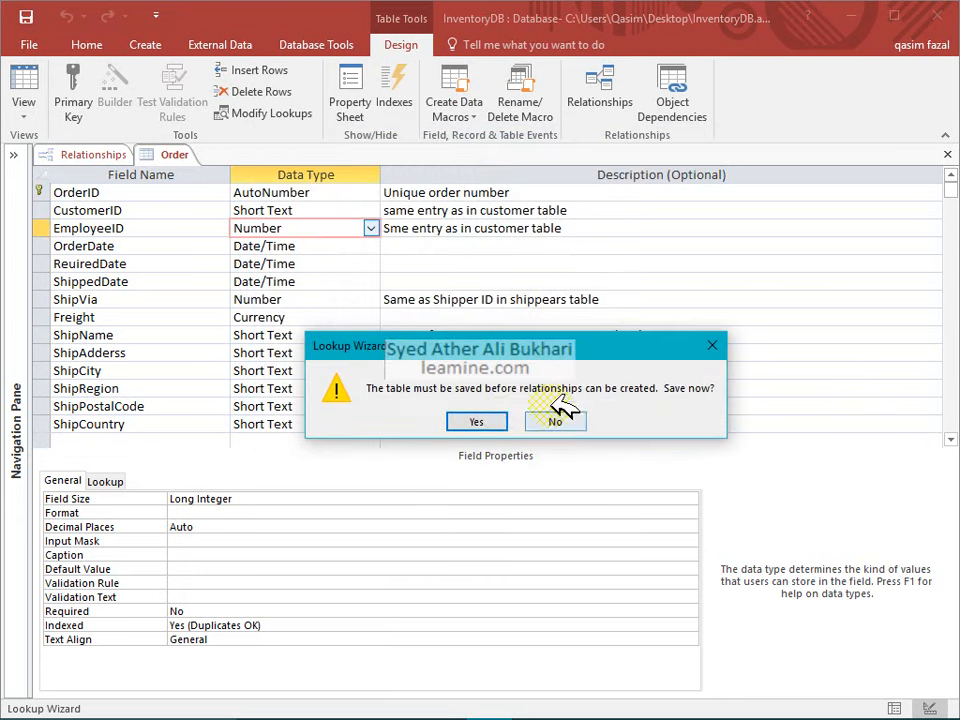
{"action": "left_click", "coordinate": [476, 421]}
{"action": "left_click", "coordinate": [947, 154]}
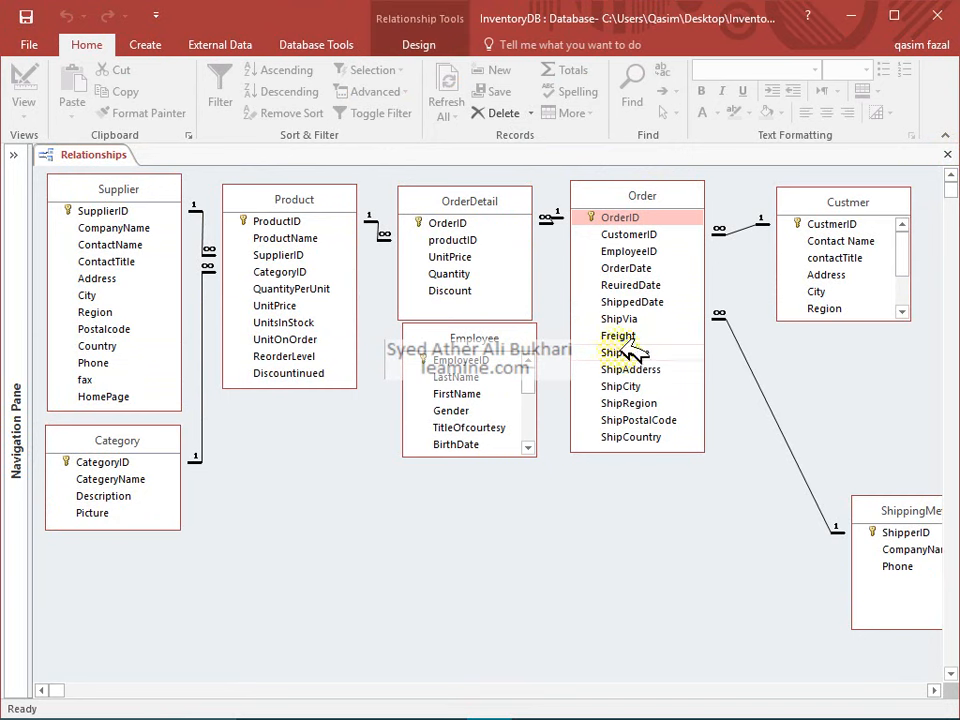
Step: Show all relationships and enforce referential integrity with cascading updates of related fields between Employee and Order
{"action": "left_click", "coordinate": [505, 330]}
{"action": "right_click", "coordinate": [536, 522]}
{"action": "left_click", "coordinate": [572, 552]}
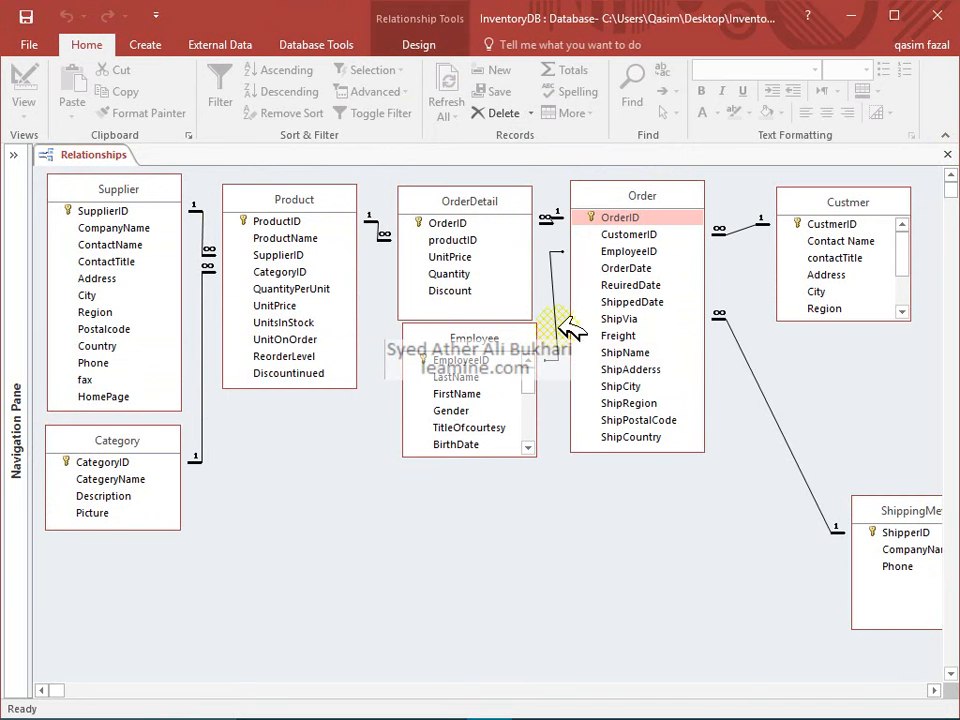
{"action": "left_click_drag", "start_coordinate": [568, 328], "coordinate": [557, 322]}
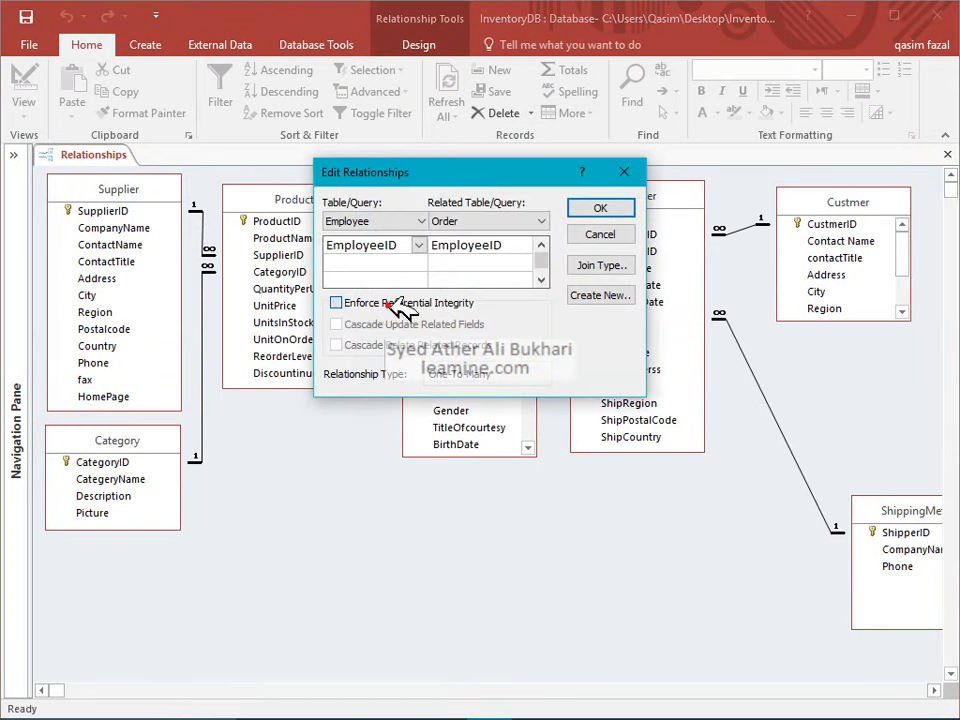
{"action": "left_click", "coordinate": [364, 303]}
{"action": "left_click", "coordinate": [393, 323]}
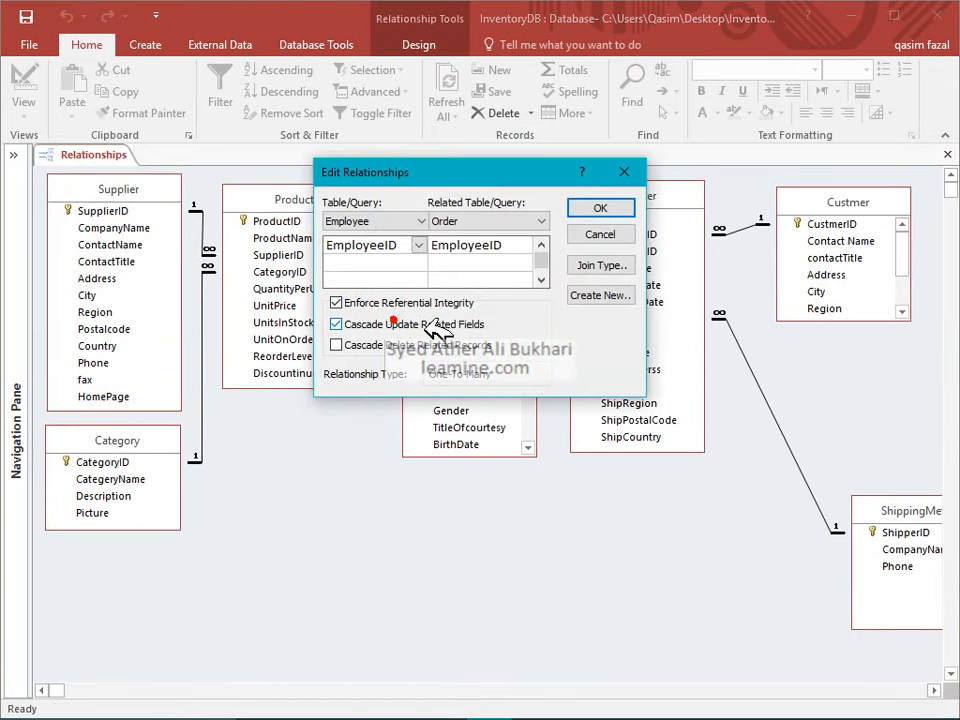
{"action": "left_click", "coordinate": [592, 204]}
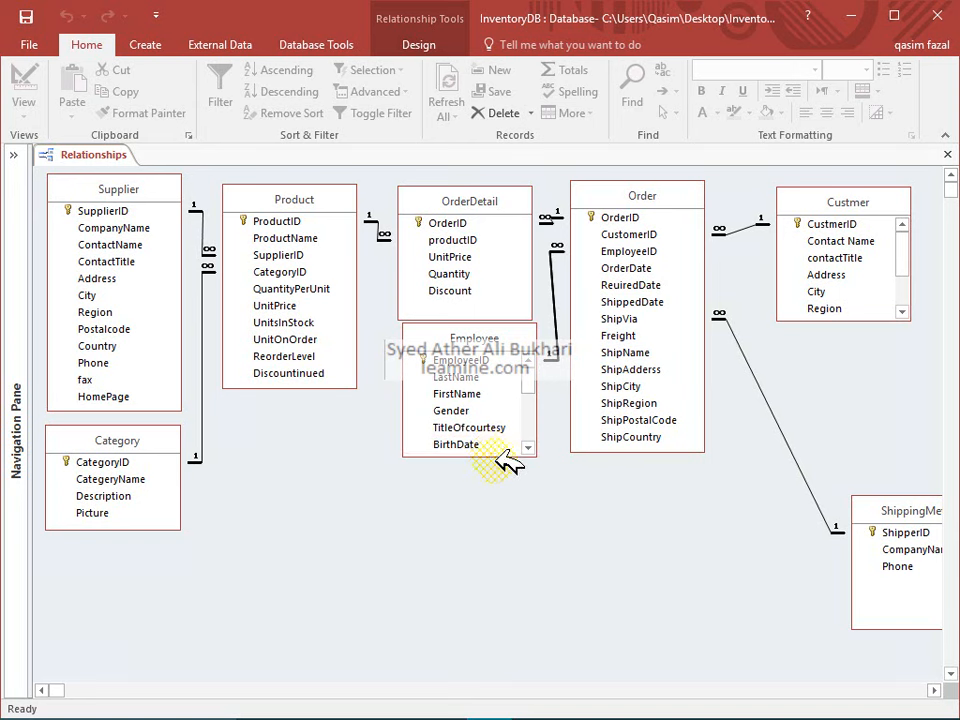
Step: Enlarge the Employee table's box to show all its fields and shift it slightly below OrderDetail
{"action": "left_click_drag", "start_coordinate": [507, 458], "coordinate": [508, 636]}
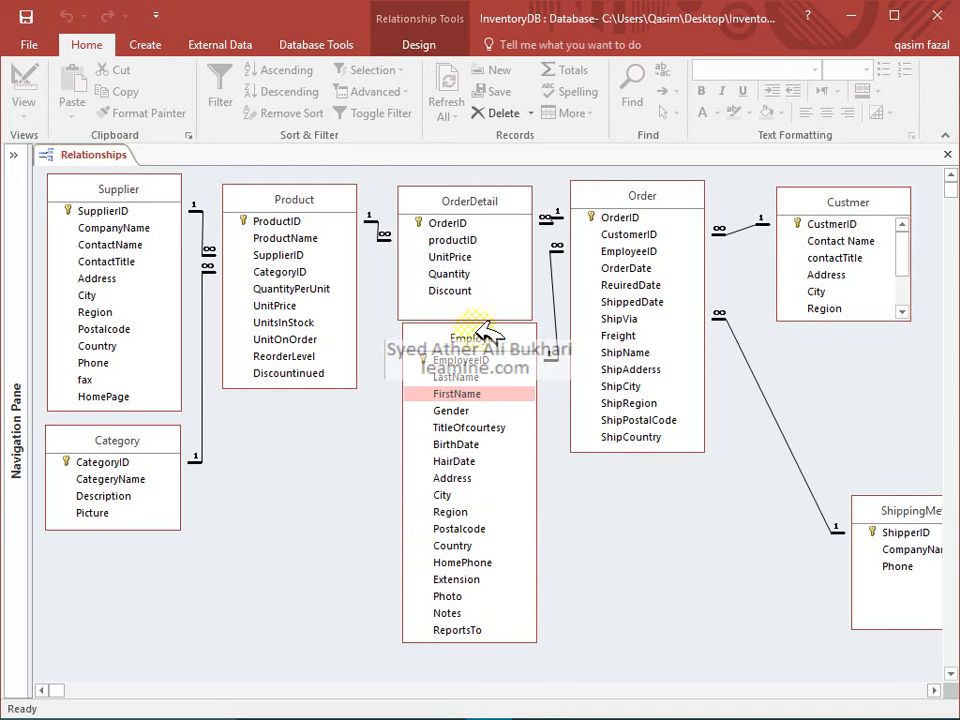
{"action": "left_click_drag", "start_coordinate": [485, 337], "coordinate": [482, 347]}
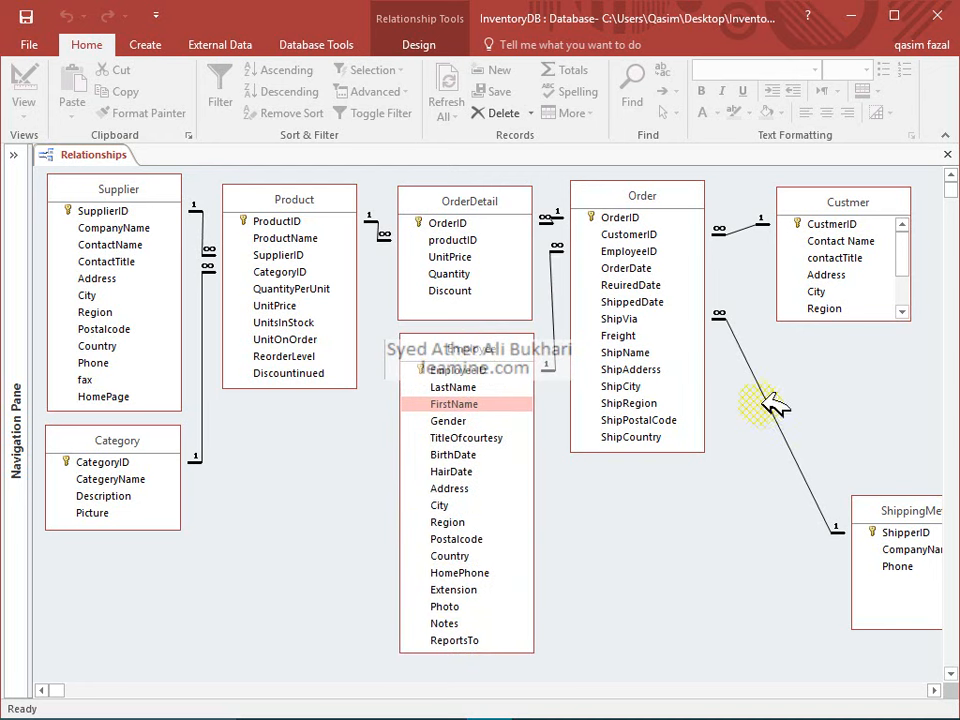
Step: Delete the relationship between the Order table's ShipVia field and the ShippingMethod table
{"action": "left_click", "coordinate": [666, 319]}
{"action": "left_click", "coordinate": [777, 414]}
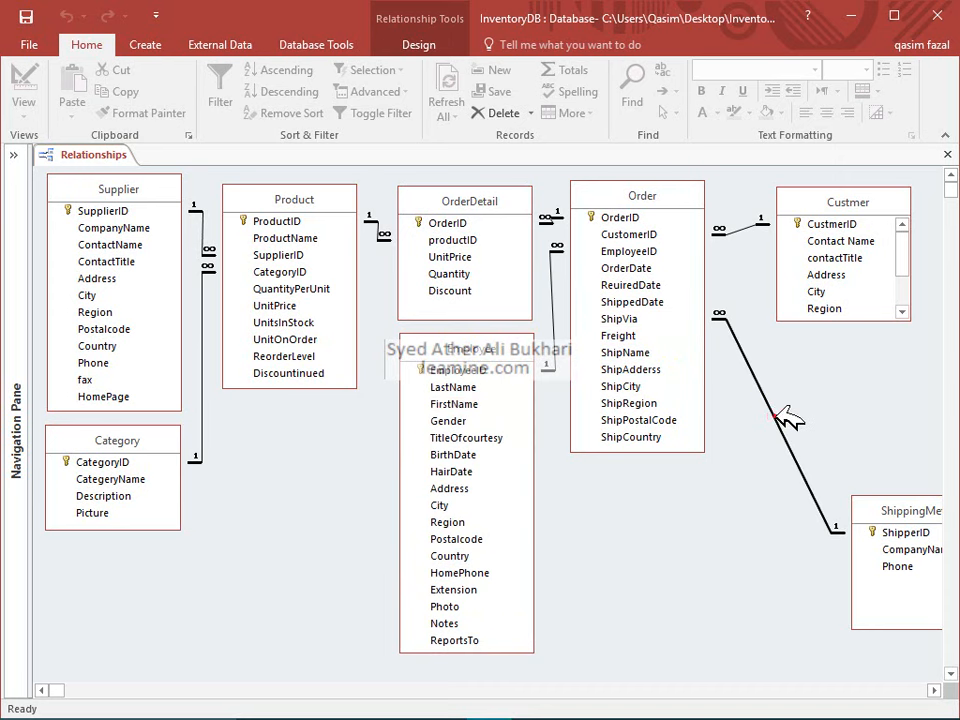
{"action": "key", "text": "Delete"}
{"action": "key", "text": "Return"}
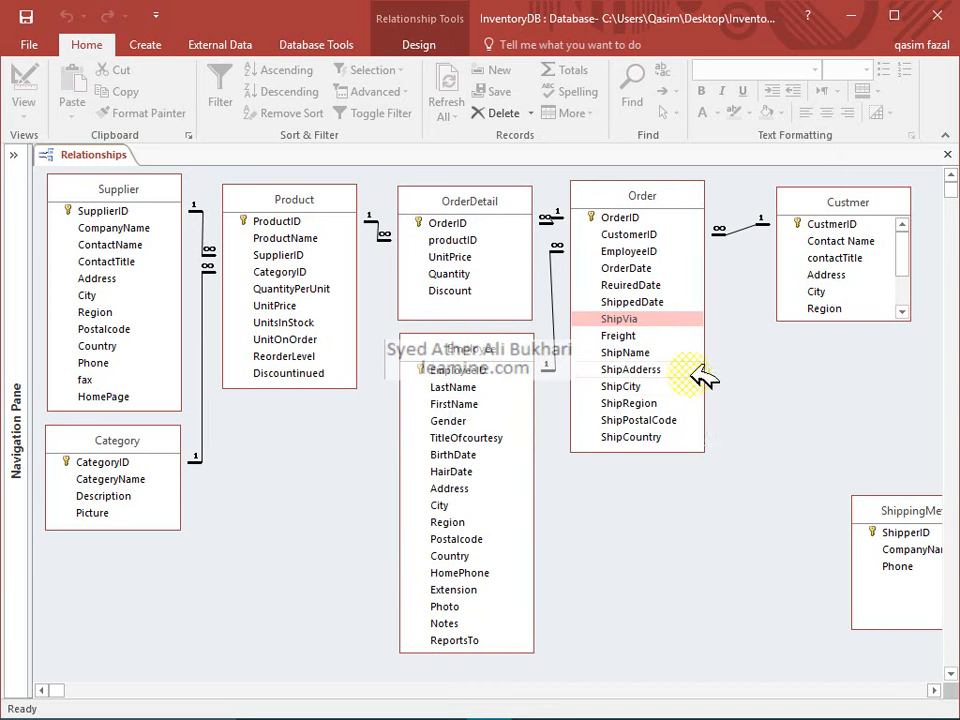
Step: Open the ShippingMethod table's design, examine the ShipperID field's data type and close it
{"action": "right_click", "coordinate": [670, 321]}
{"action": "left_click", "coordinate": [690, 358]}
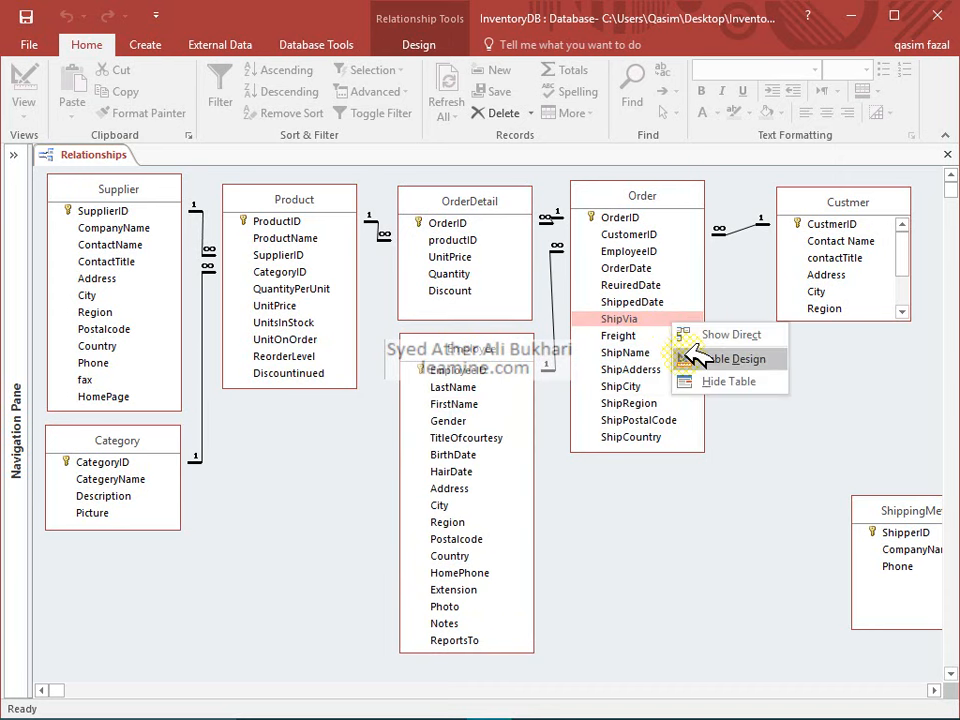
{"action": "right_click", "coordinate": [915, 566]}
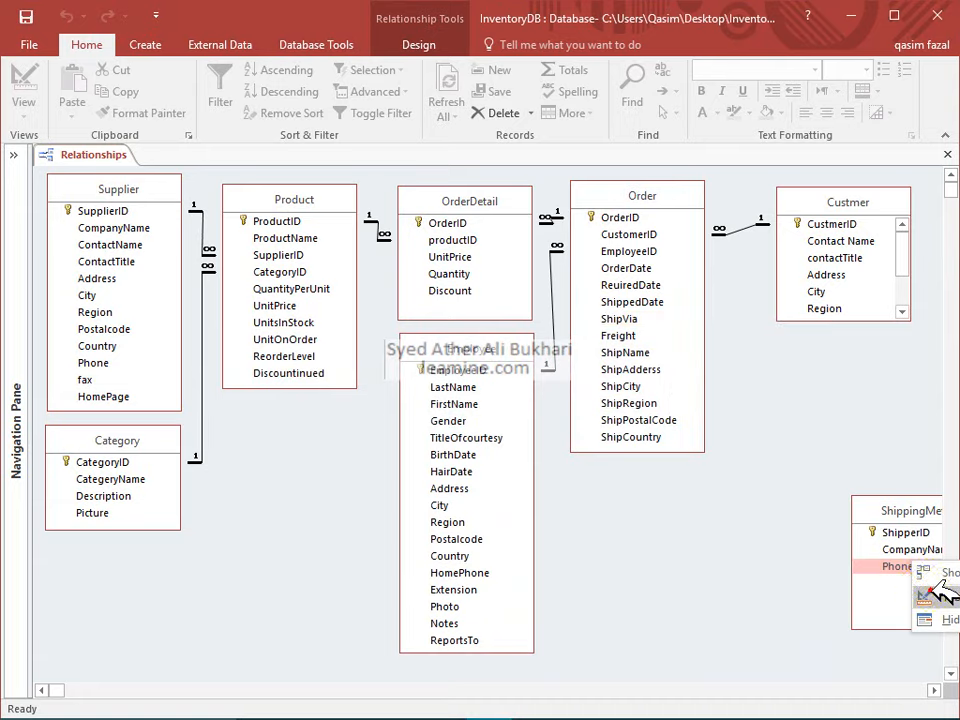
{"action": "left_click", "coordinate": [943, 594]}
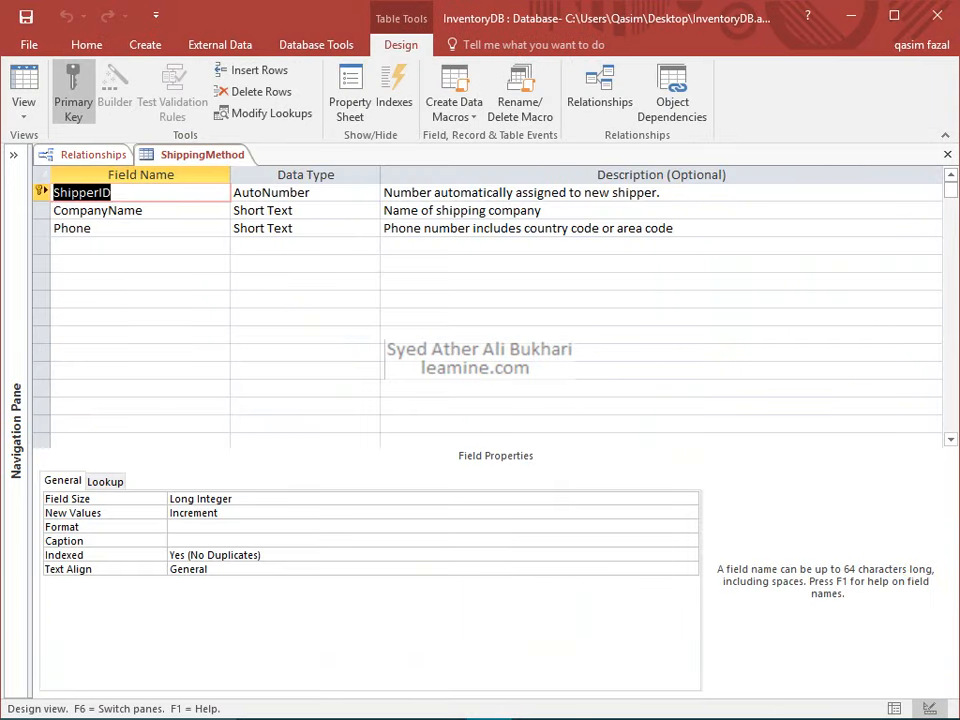
{"action": "left_click", "coordinate": [947, 154]}
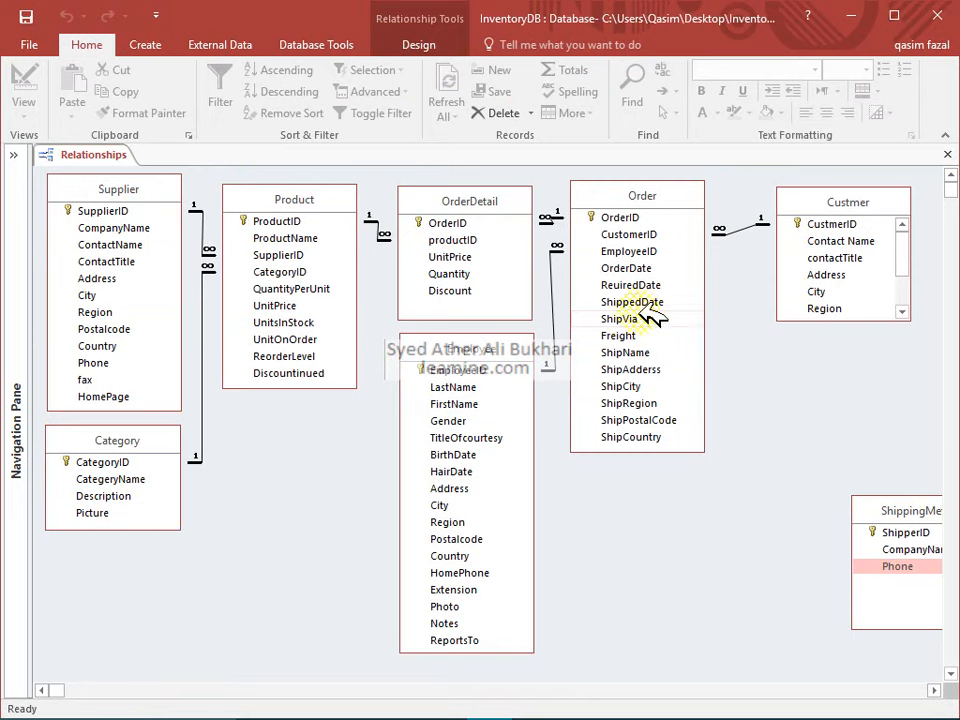
Step: Open the Order table's design and start a lookup on the ShipVia field that takes its values from the ShippingMethod table
{"action": "right_click", "coordinate": [638, 317]}
{"action": "left_click", "coordinate": [668, 349]}
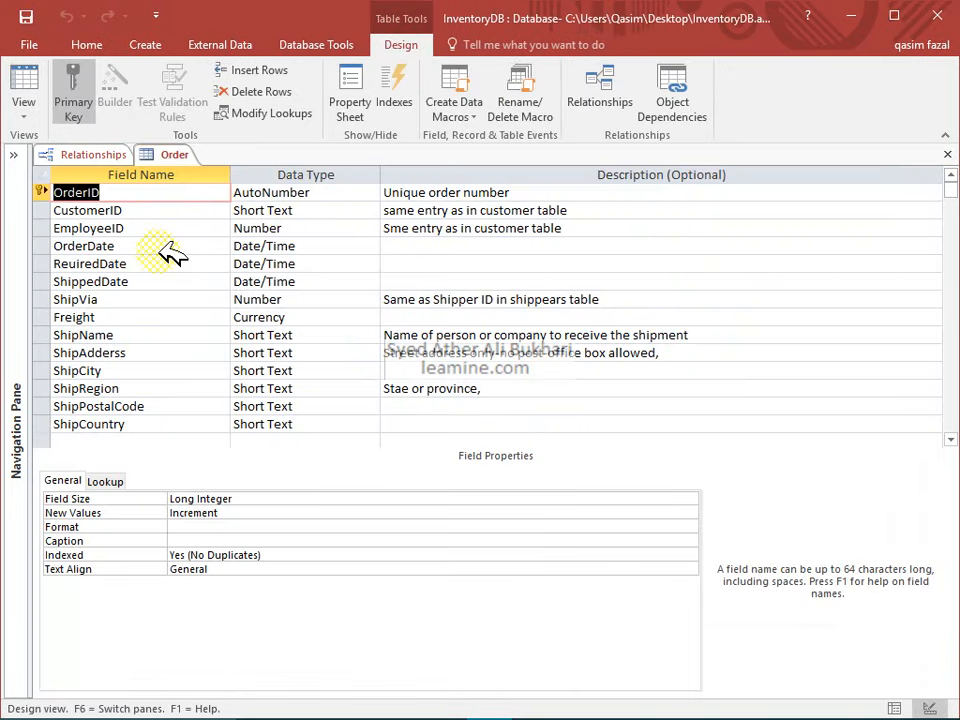
{"action": "left_click", "coordinate": [140, 299]}
{"action": "left_click", "coordinate": [332, 299]}
{"action": "left_click", "coordinate": [369, 299]}
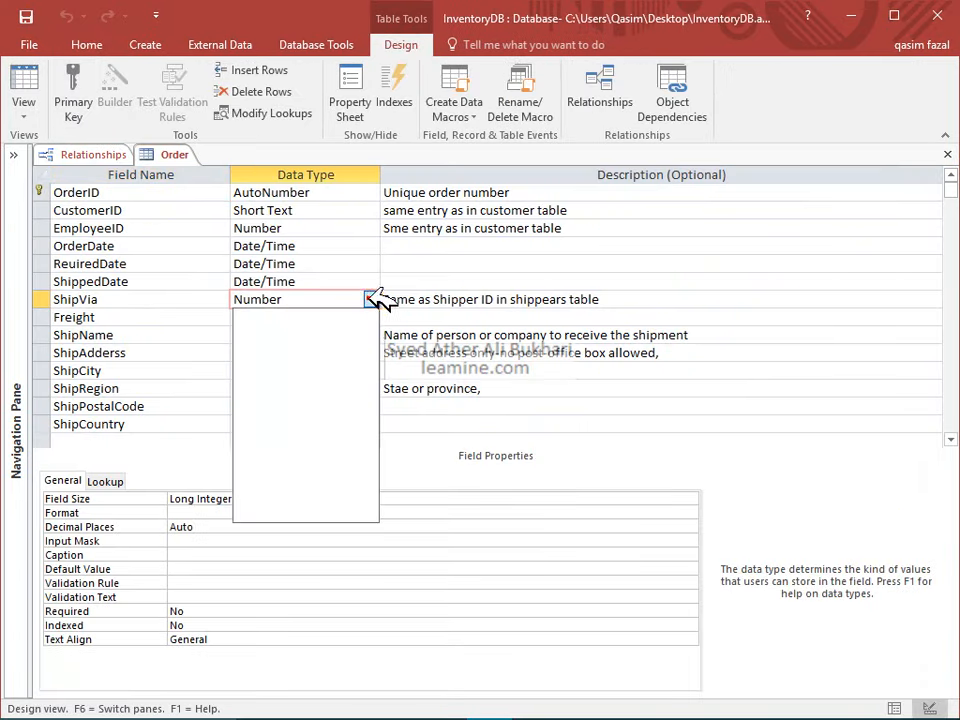
{"action": "left_click", "coordinate": [362, 281]}
{"action": "left_click", "coordinate": [349, 300]}
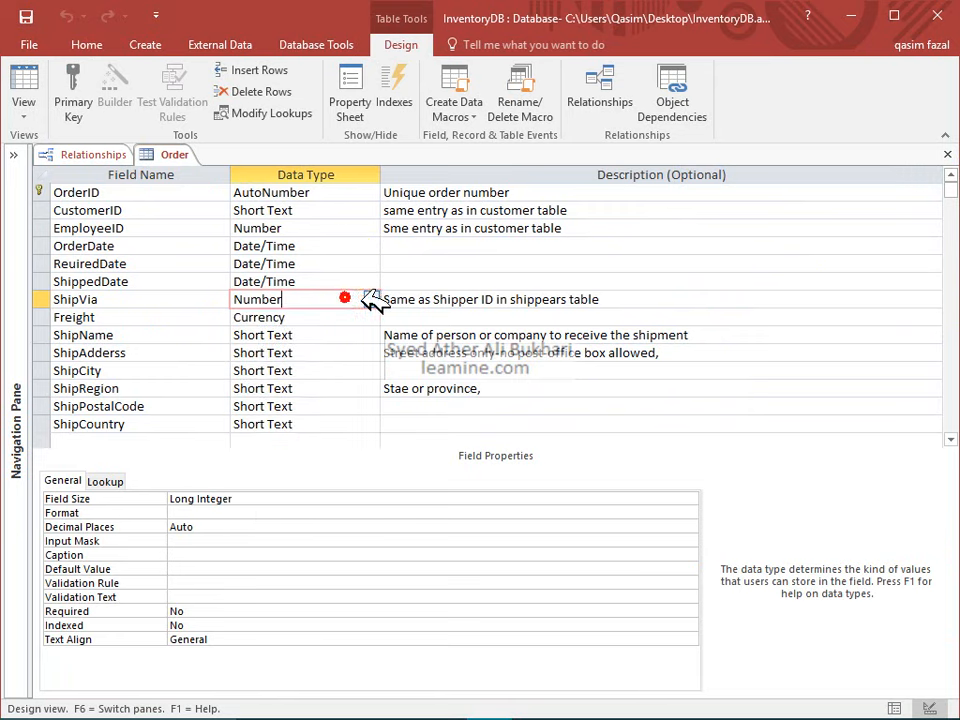
{"action": "left_click", "coordinate": [367, 299]}
{"action": "left_click", "coordinate": [376, 511]}
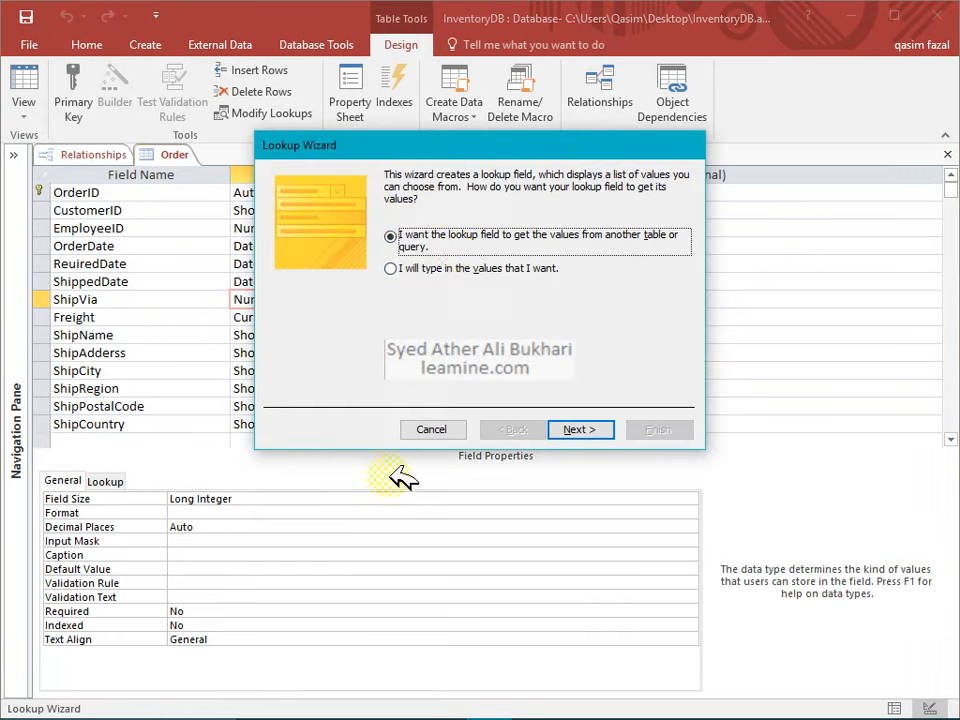
{"action": "left_click", "coordinate": [580, 429]}
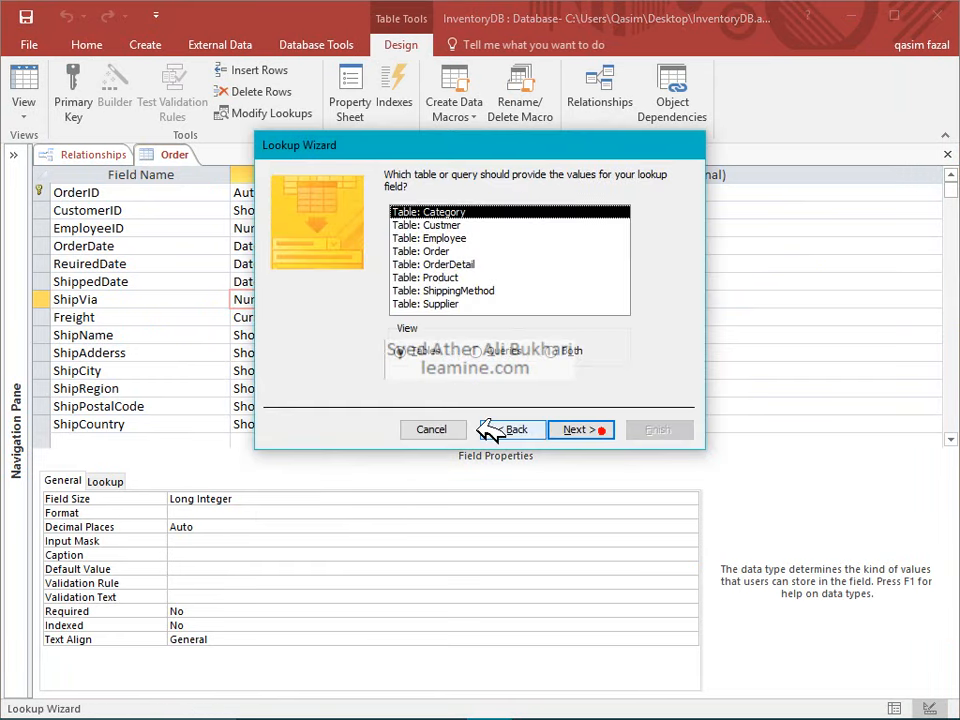
{"action": "left_click", "coordinate": [452, 290]}
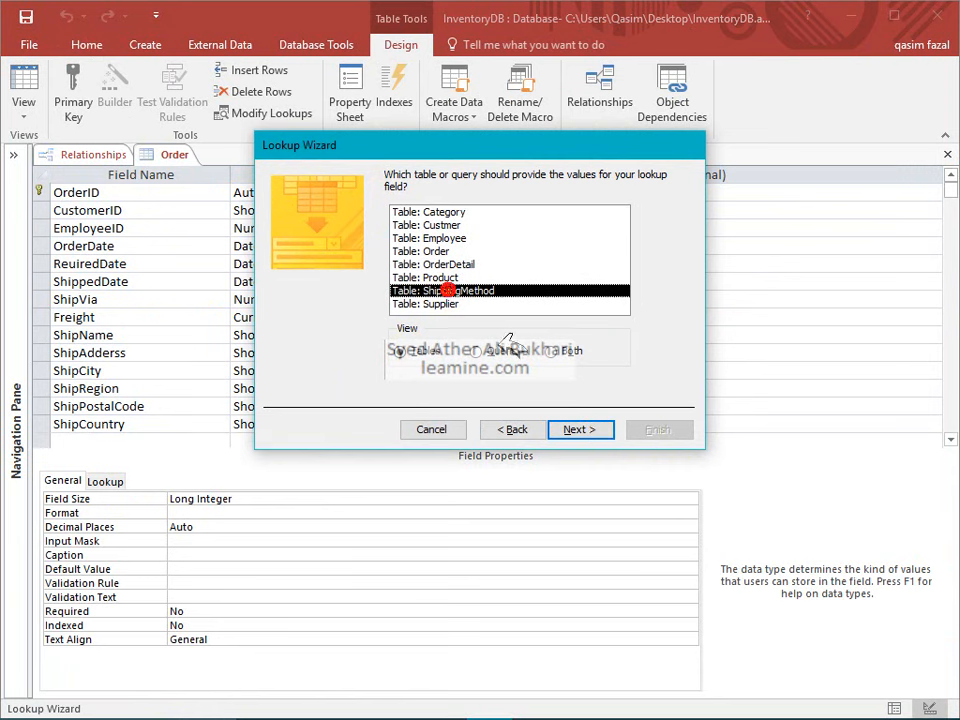
{"action": "left_click", "coordinate": [566, 427]}
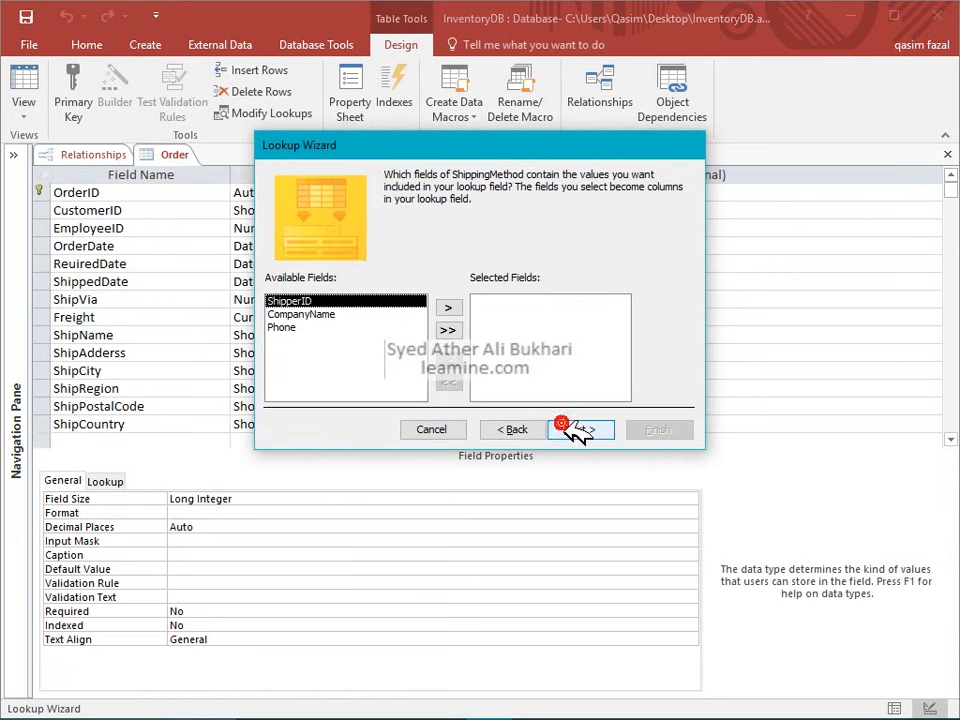
Step: Include ShipperID, CompanyName and Phone in the lookup with the key column shown, finish it, save the Order table and close it
{"action": "left_click", "coordinate": [452, 307]}
{"action": "left_click", "coordinate": [452, 307]}
{"action": "left_click", "coordinate": [450, 306]}
{"action": "left_click", "coordinate": [580, 429]}
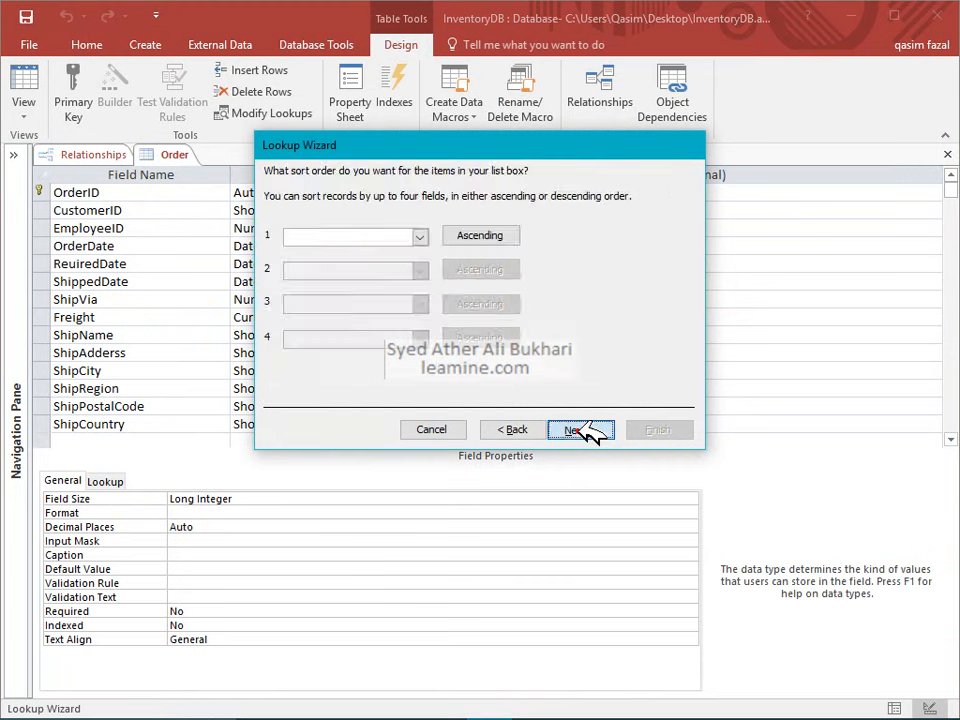
{"action": "left_click", "coordinate": [577, 429]}
{"action": "left_click", "coordinate": [364, 247]}
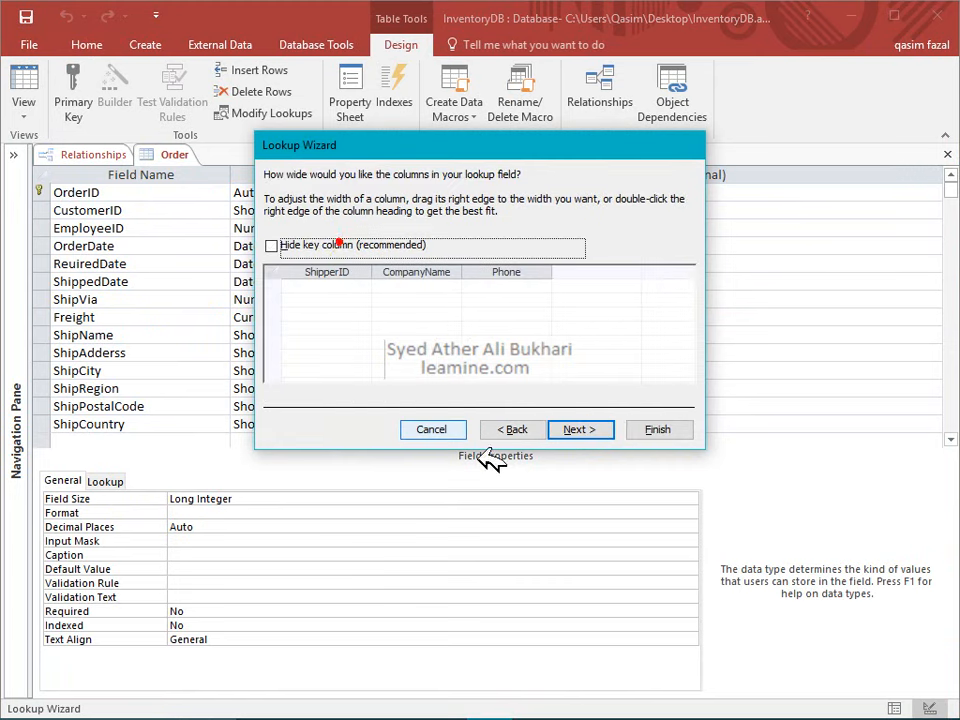
{"action": "left_click", "coordinate": [580, 429]}
{"action": "left_click", "coordinate": [580, 429]}
{"action": "left_click", "coordinate": [657, 429]}
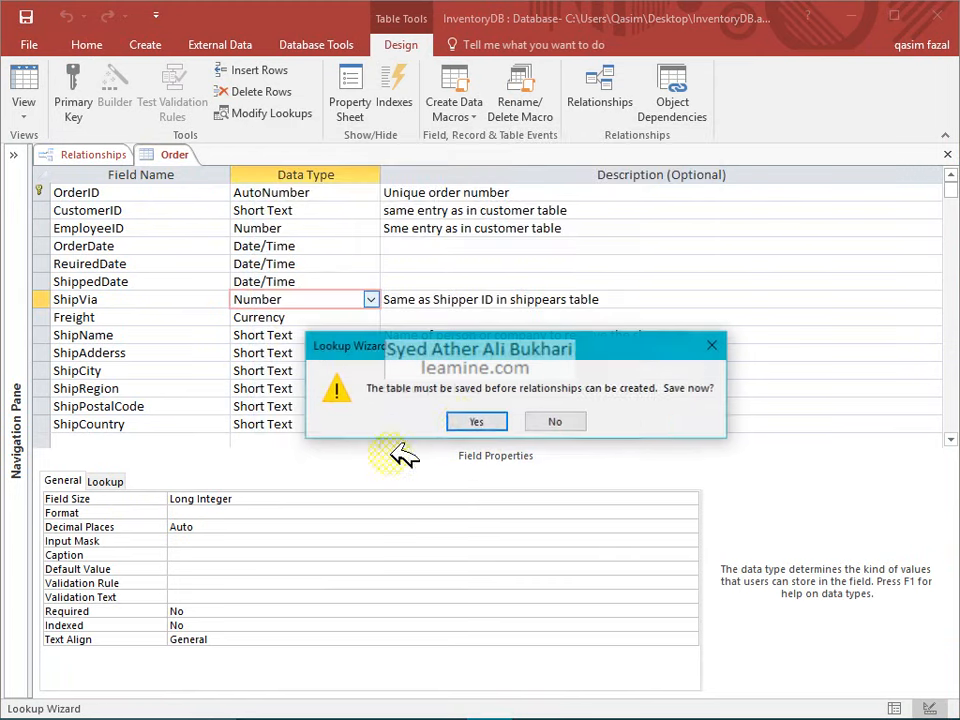
{"action": "left_click", "coordinate": [476, 421]}
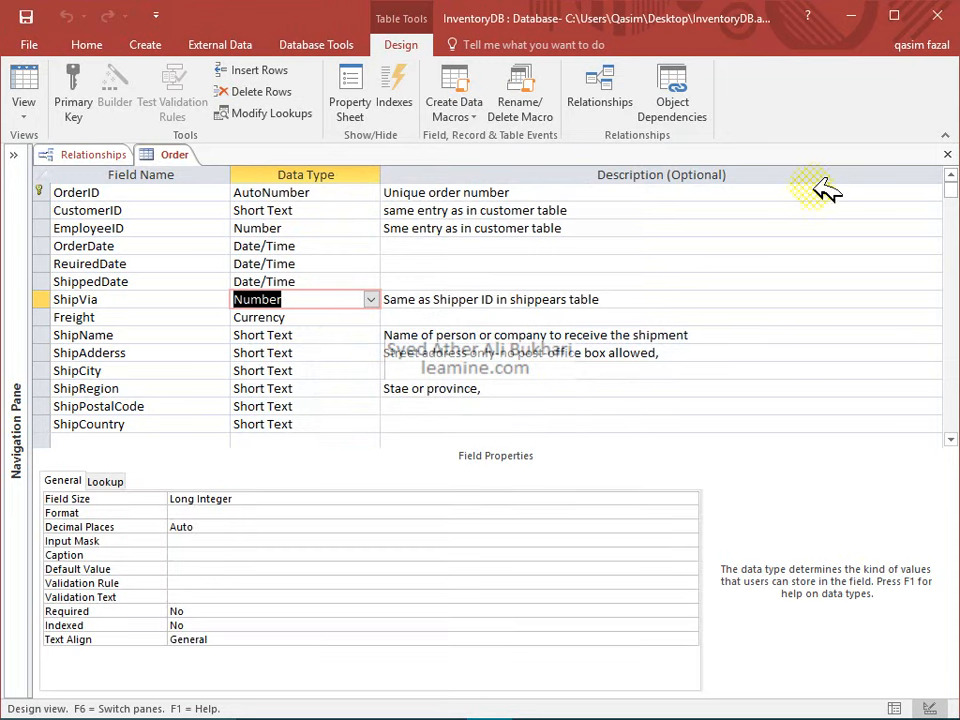
{"action": "left_click", "coordinate": [947, 154]}
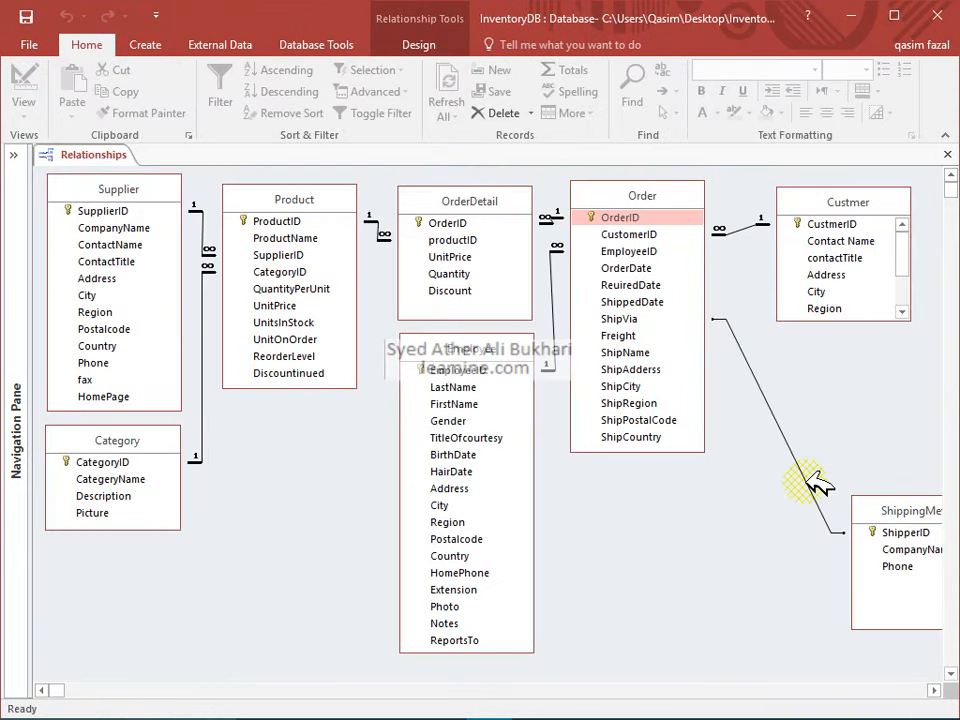
Step: Try to enforce referential integrity on the relationship between ShippingMethod's ShipperID and Order's ShipVia
{"action": "double_click", "coordinate": [808, 478]}
{"action": "left_click", "coordinate": [470, 305]}
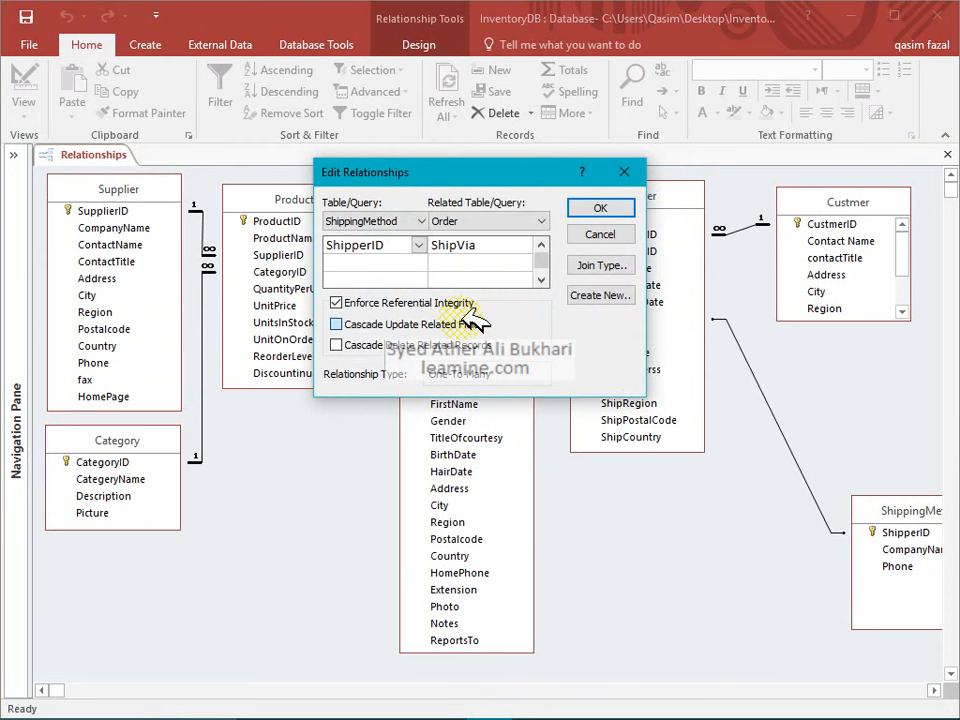
{"action": "left_click", "coordinate": [594, 212]}
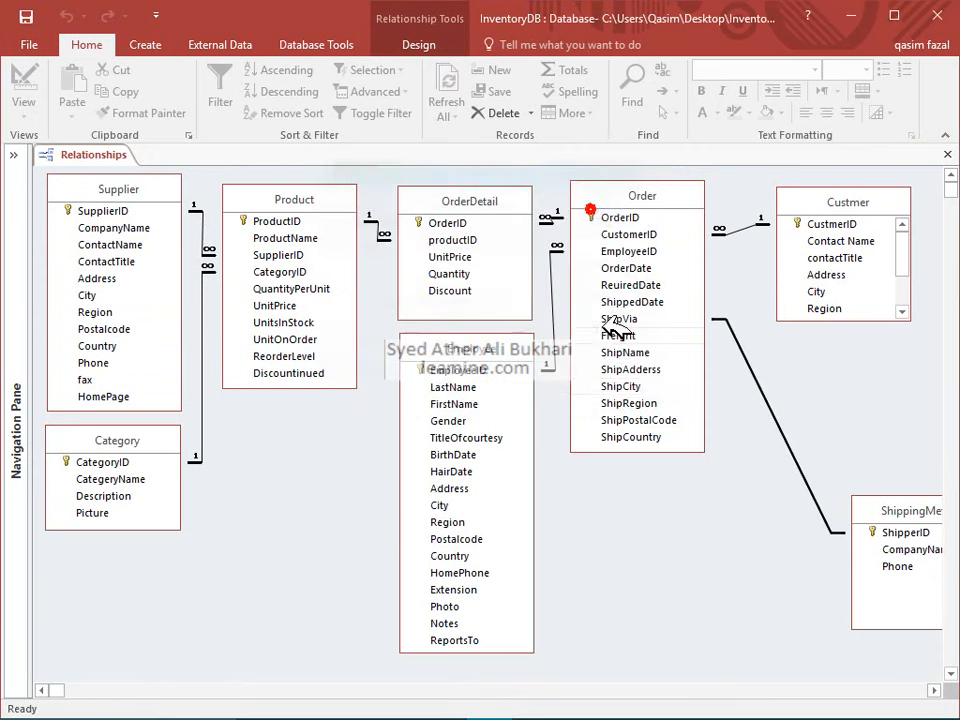
Step: Enlarge the Custmer table's box to show all its fields and place the ShippingMethod box, shortened to its three fields, directly below it
{"action": "left_click_drag", "start_coordinate": [928, 505], "coordinate": [859, 519]}
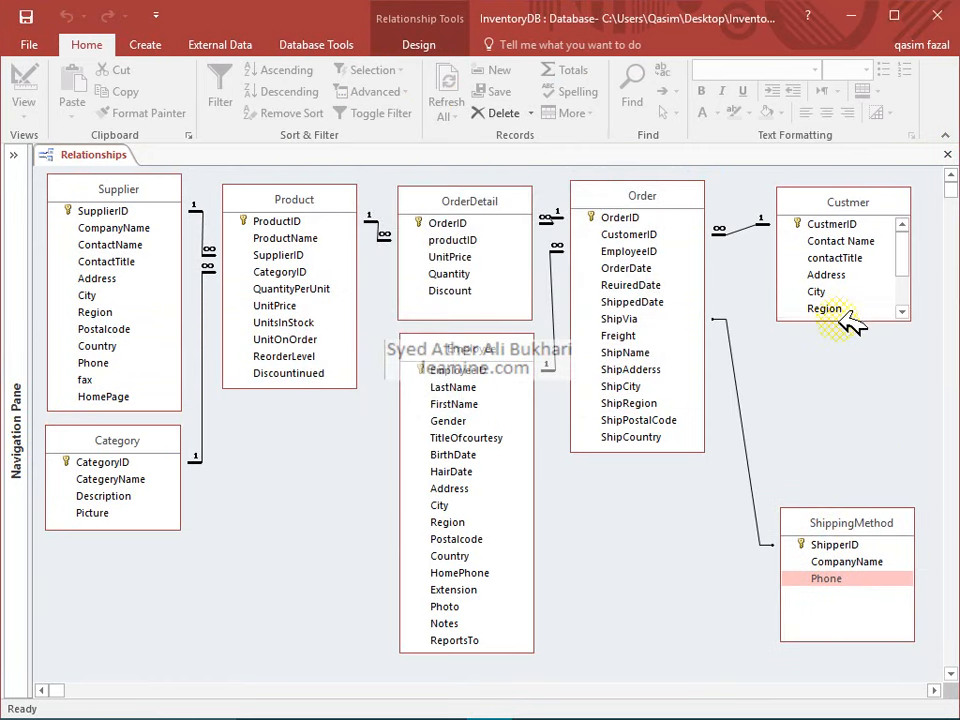
{"action": "left_click_drag", "start_coordinate": [848, 318], "coordinate": [851, 390]}
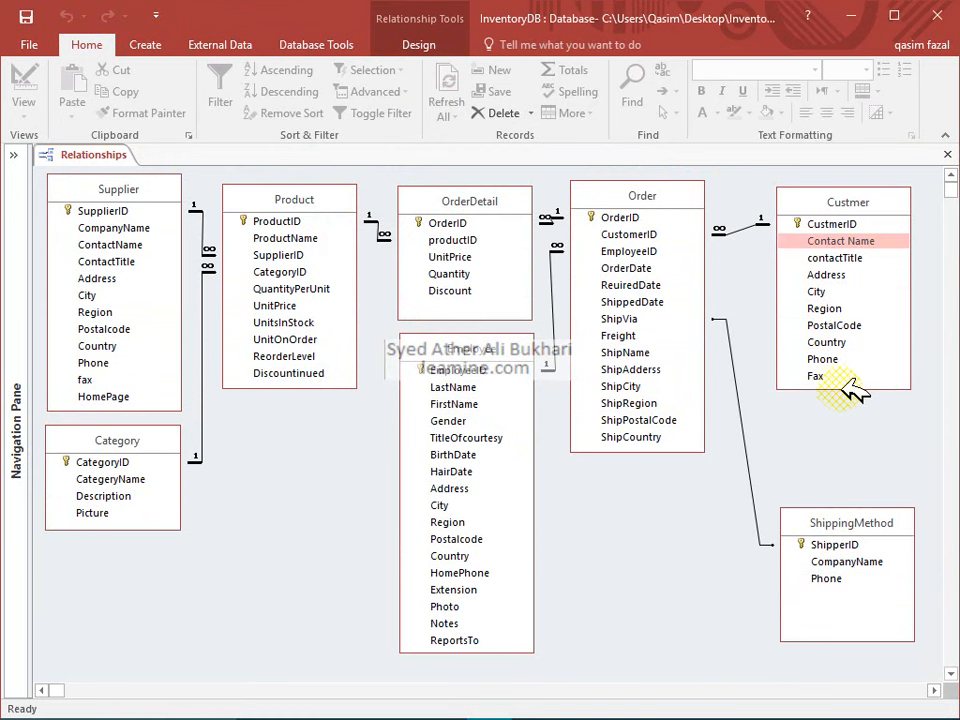
{"action": "left_click_drag", "start_coordinate": [857, 525], "coordinate": [858, 414]}
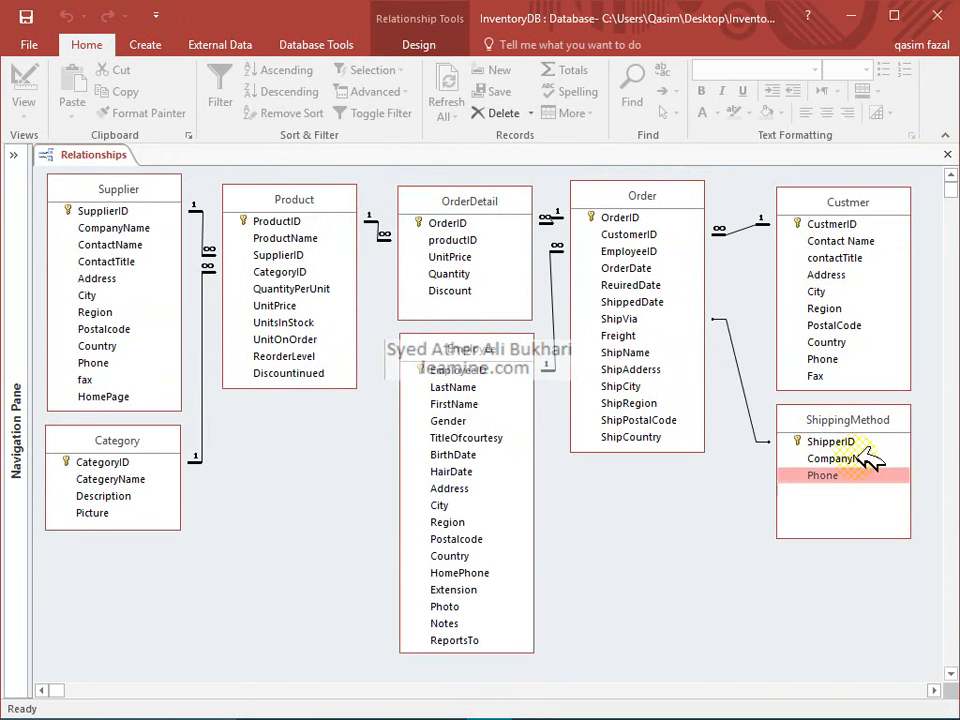
{"action": "left_click_drag", "start_coordinate": [873, 540], "coordinate": [876, 502]}
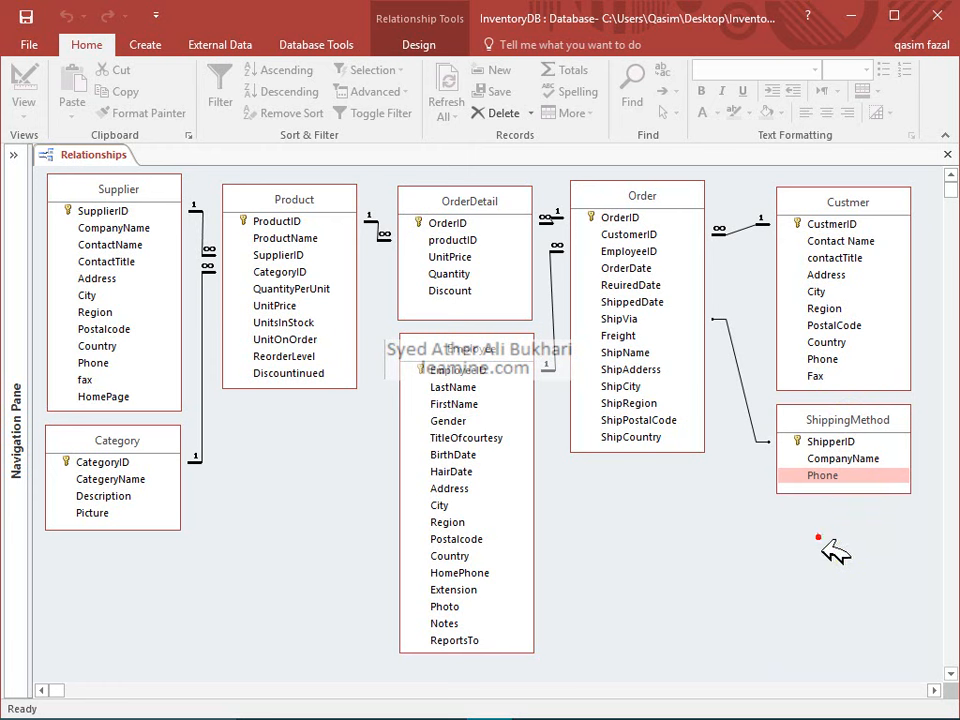
Step: Open the OrderDetail table's design, examine its columns in Datasheet view and close the table
{"action": "left_click", "coordinate": [464, 198]}
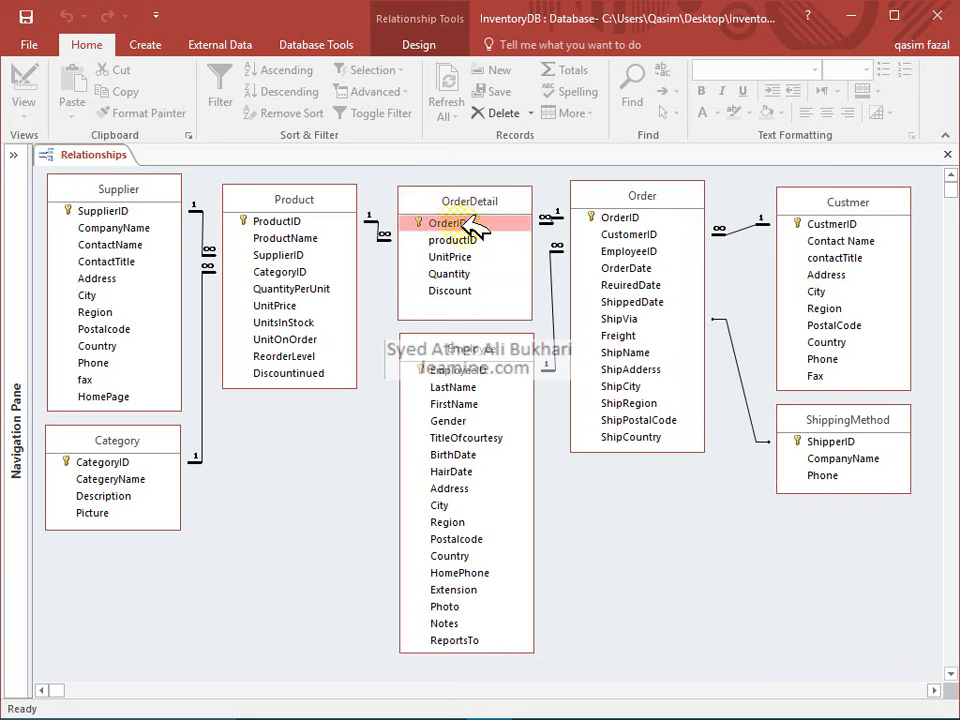
{"action": "right_click", "coordinate": [466, 235]}
{"action": "left_click", "coordinate": [492, 271]}
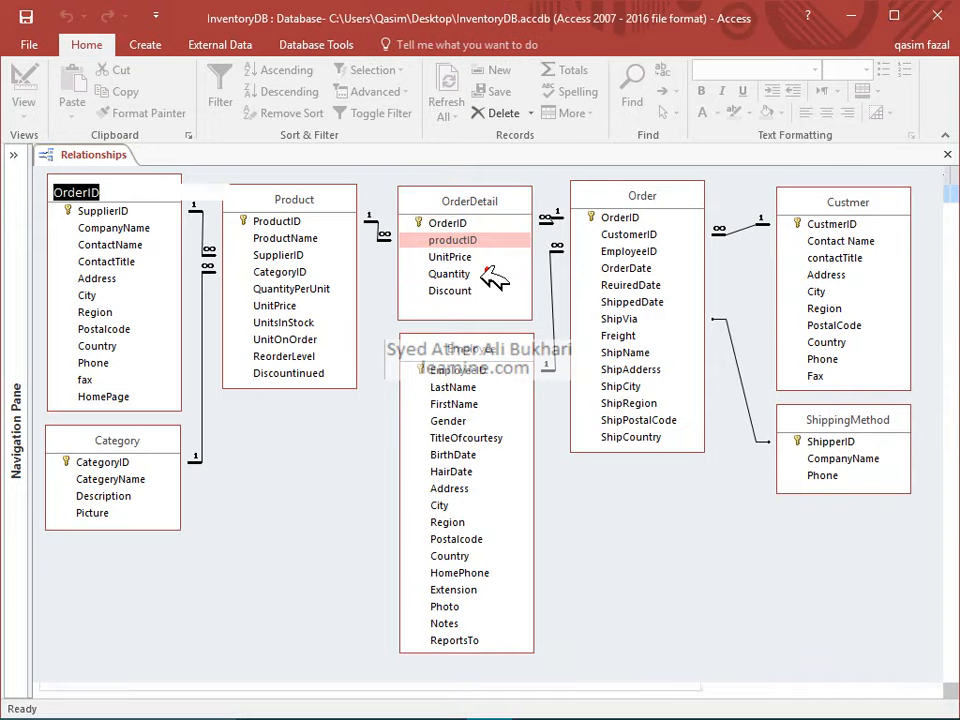
{"action": "left_click", "coordinate": [38, 86]}
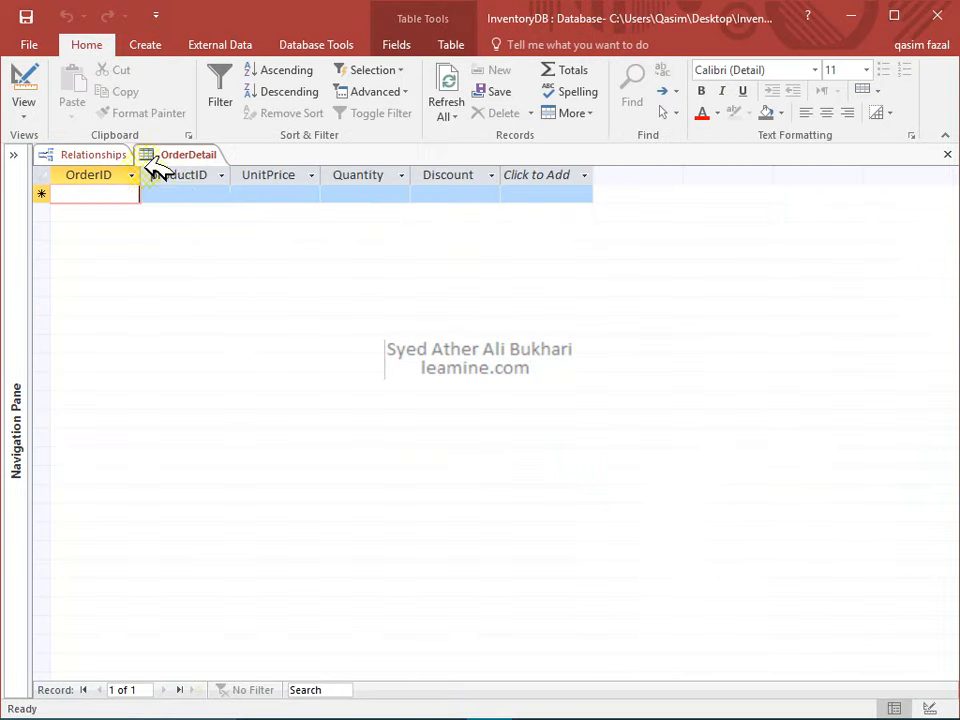
{"action": "left_click", "coordinate": [184, 192]}
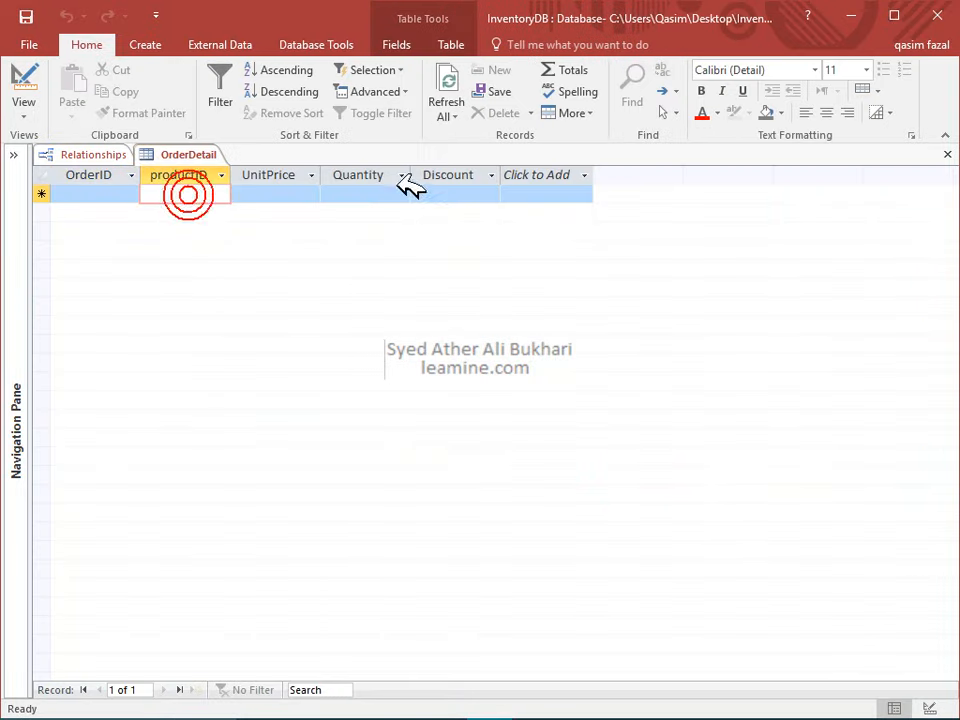
{"action": "left_click", "coordinate": [947, 154]}
Step: Delete the relationships that link the OrderDetail table to the Order and Product tables
{"action": "left_click", "coordinate": [559, 219]}
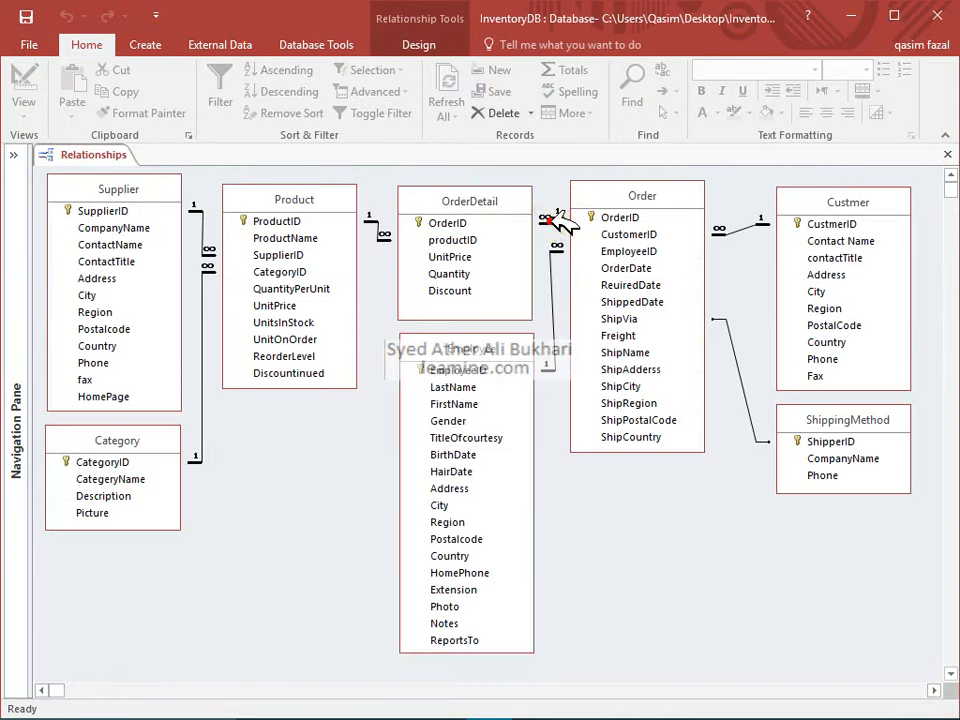
{"action": "key", "text": "Delete"}
{"action": "left_click", "coordinate": [483, 414]}
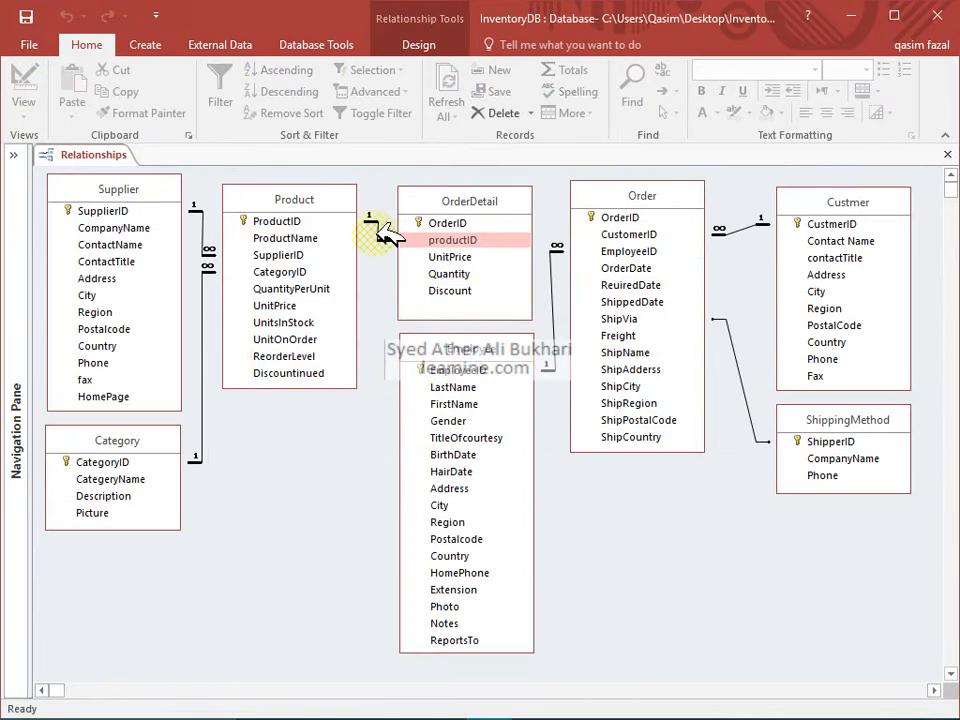
{"action": "left_click", "coordinate": [381, 233]}
{"action": "key", "text": "Delete"}
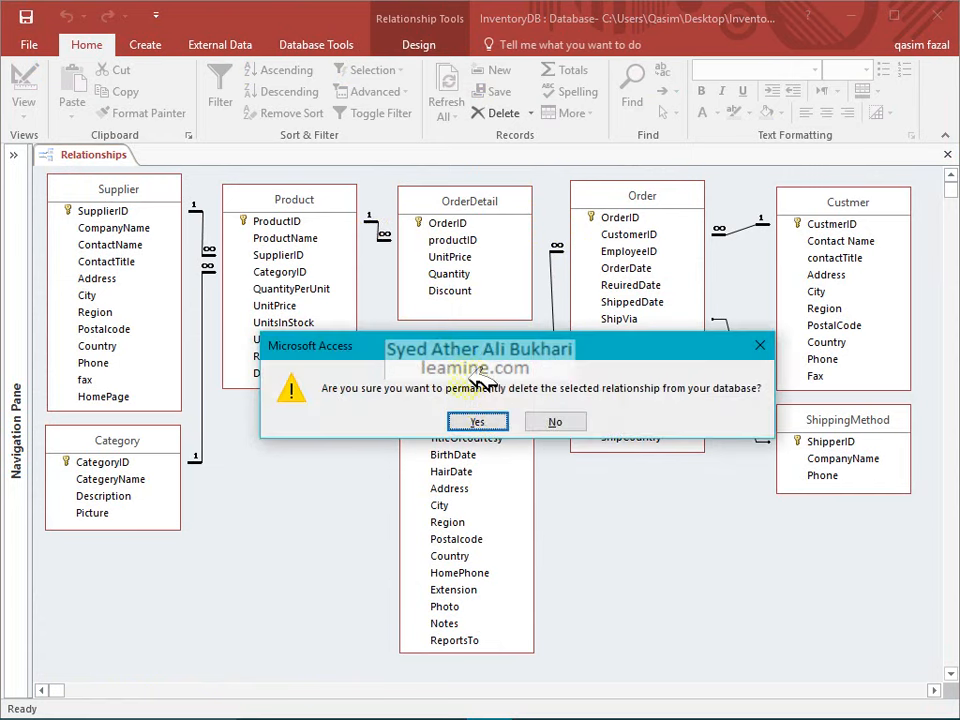
{"action": "left_click", "coordinate": [483, 421]}
Step: Open the OrderDetail table's design and make OrderID and productID together its composite primary key
{"action": "left_click", "coordinate": [489, 242]}
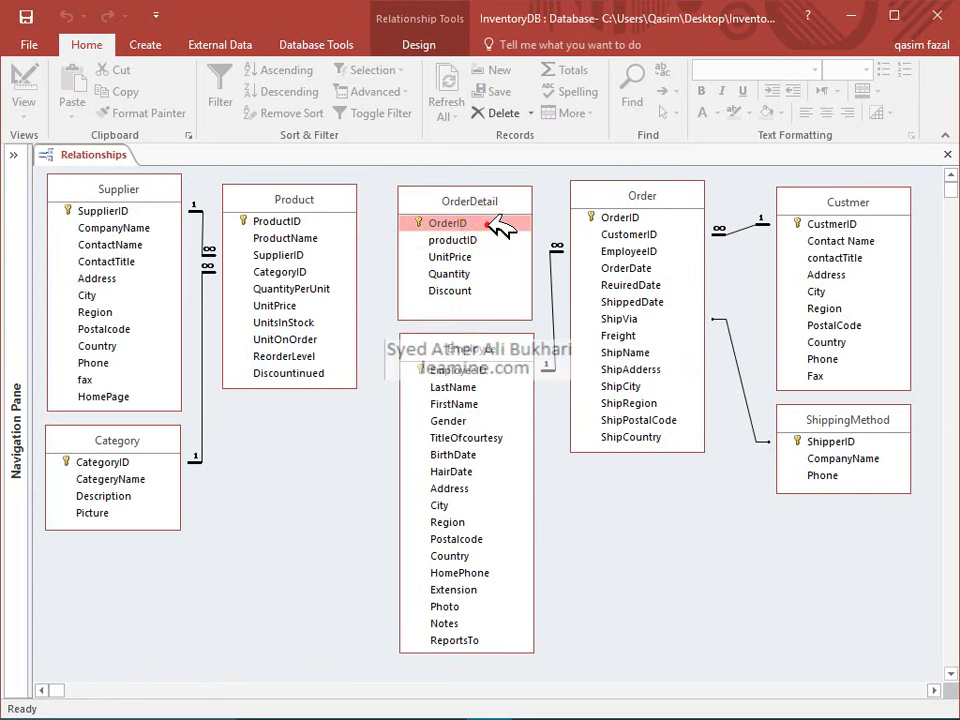
{"action": "right_click", "coordinate": [484, 227]}
{"action": "left_click", "coordinate": [530, 264]}
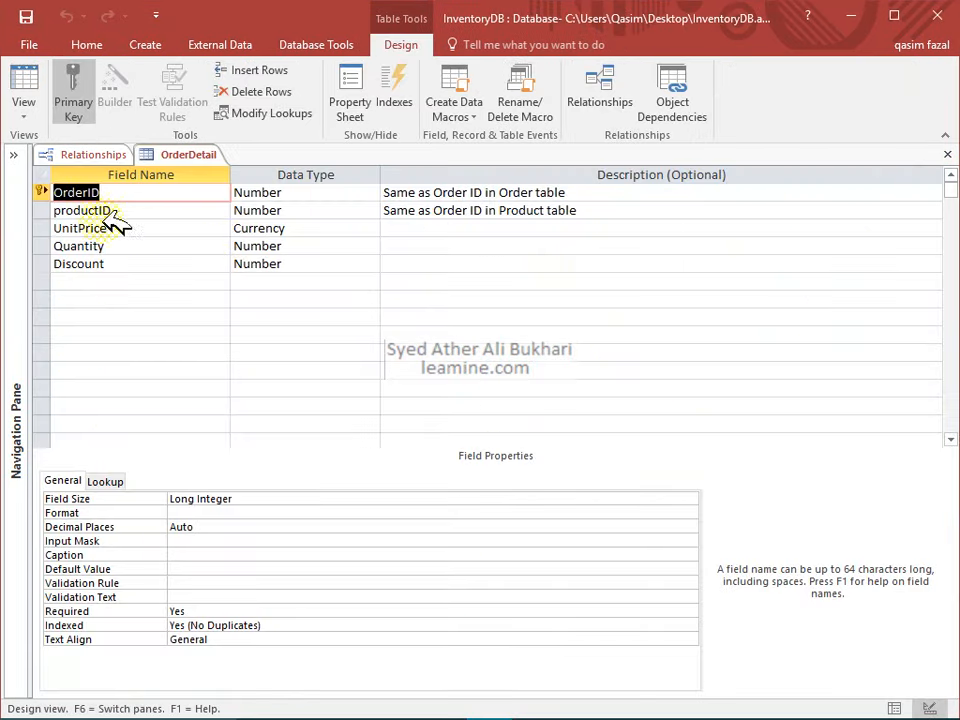
{"action": "left_click", "coordinate": [43, 210]}
{"action": "left_click", "coordinate": [43, 192], "text": "ctrl"}
{"action": "left_click", "coordinate": [73, 100]}
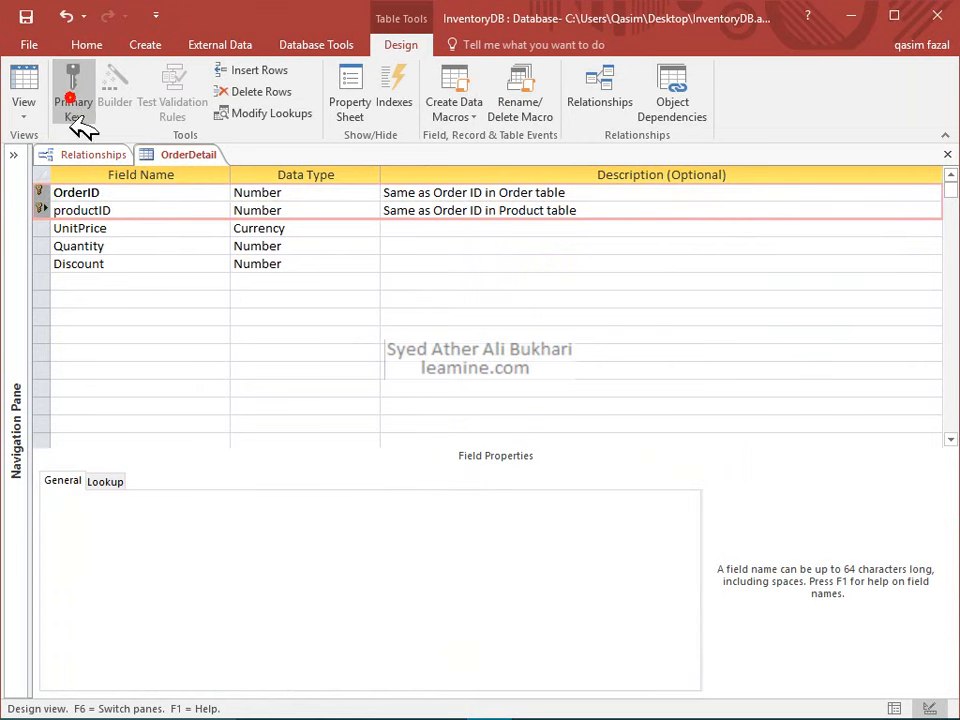
Step: Close the OrderDetail table and save its design changes with OrderID and productID as the primary key
{"action": "left_click", "coordinate": [119, 207]}
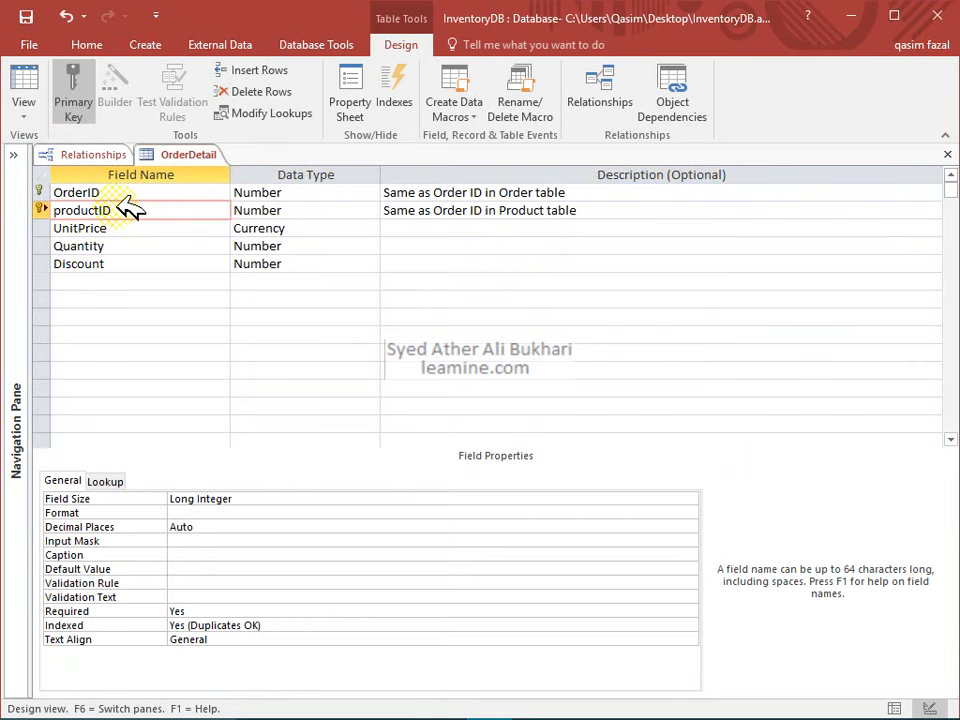
{"action": "left_click", "coordinate": [120, 192]}
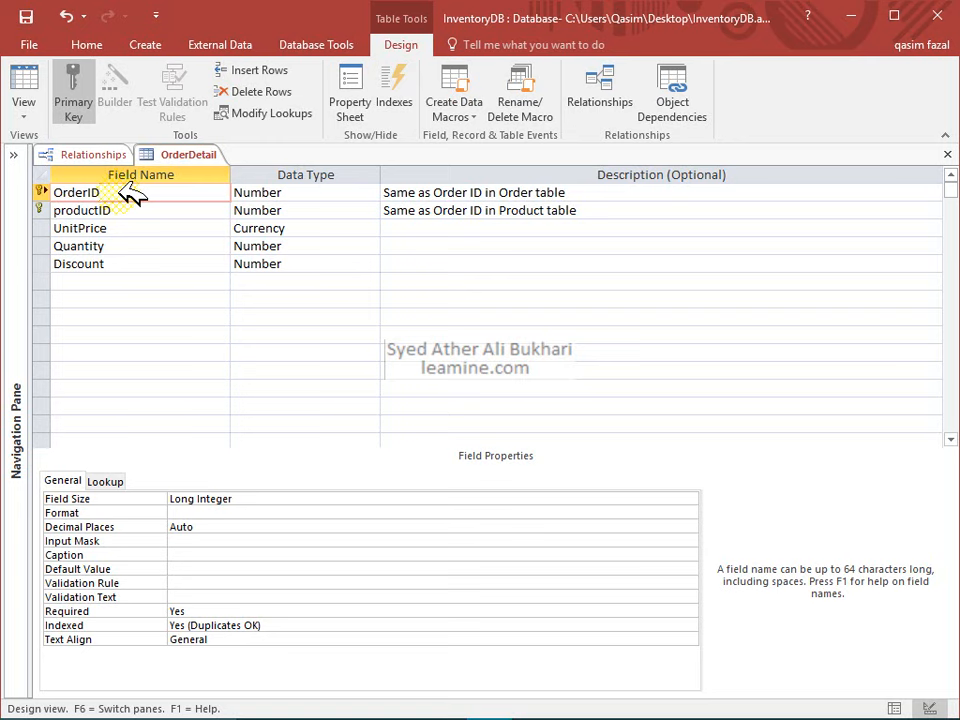
{"action": "left_click", "coordinate": [946, 154]}
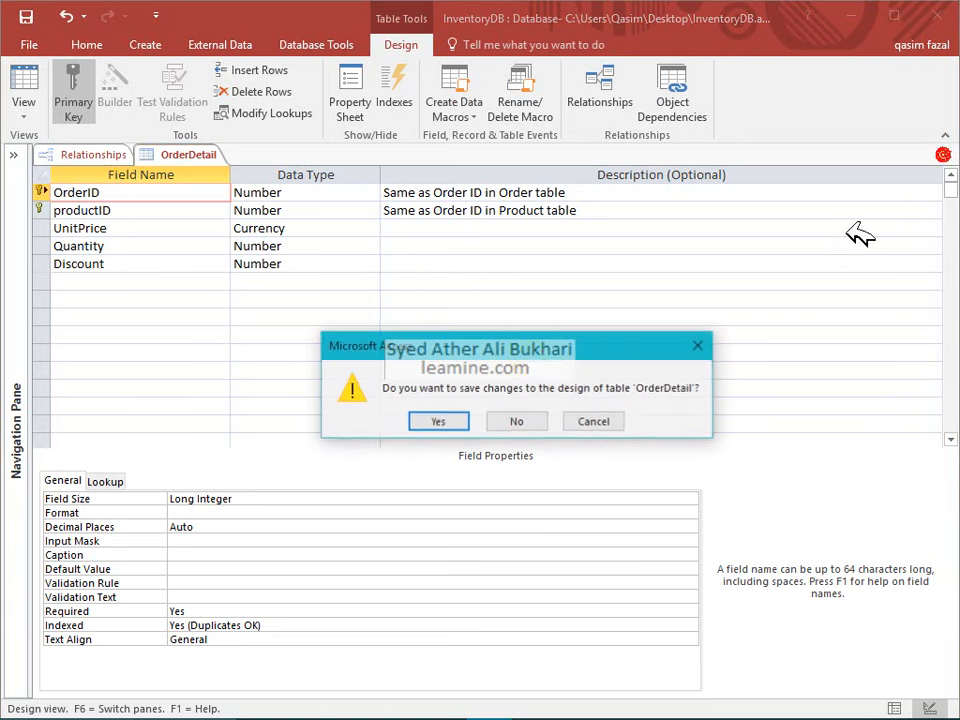
{"action": "left_click", "coordinate": [439, 420]}
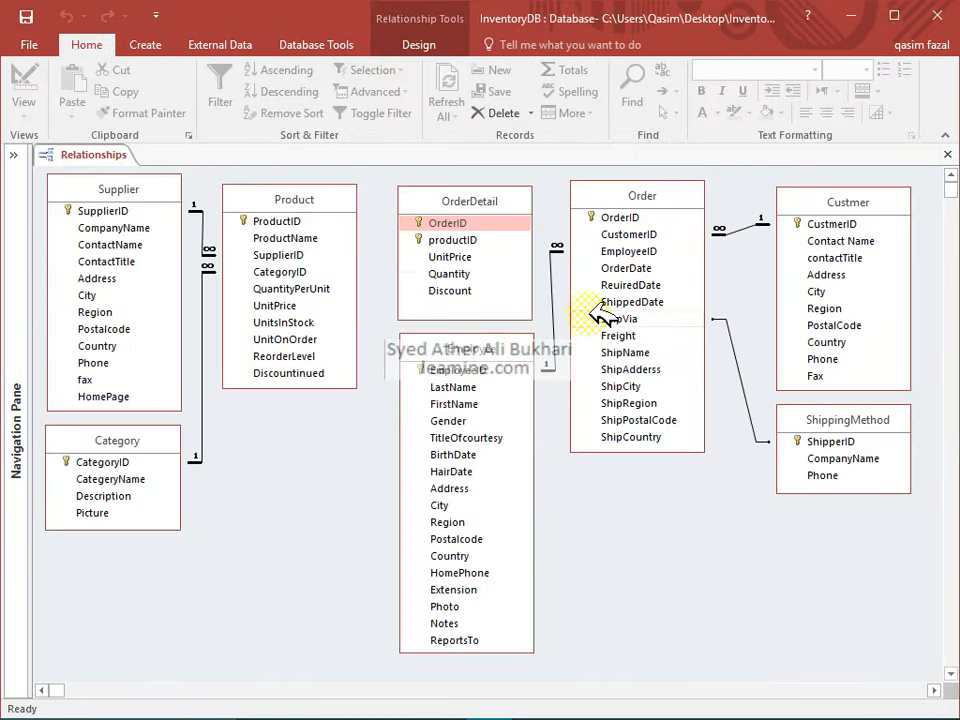
Step: Open the OrderDetail table's design from the relationships diagram and return to the diagram
{"action": "right_click", "coordinate": [517, 225]}
{"action": "left_click", "coordinate": [516, 259]}
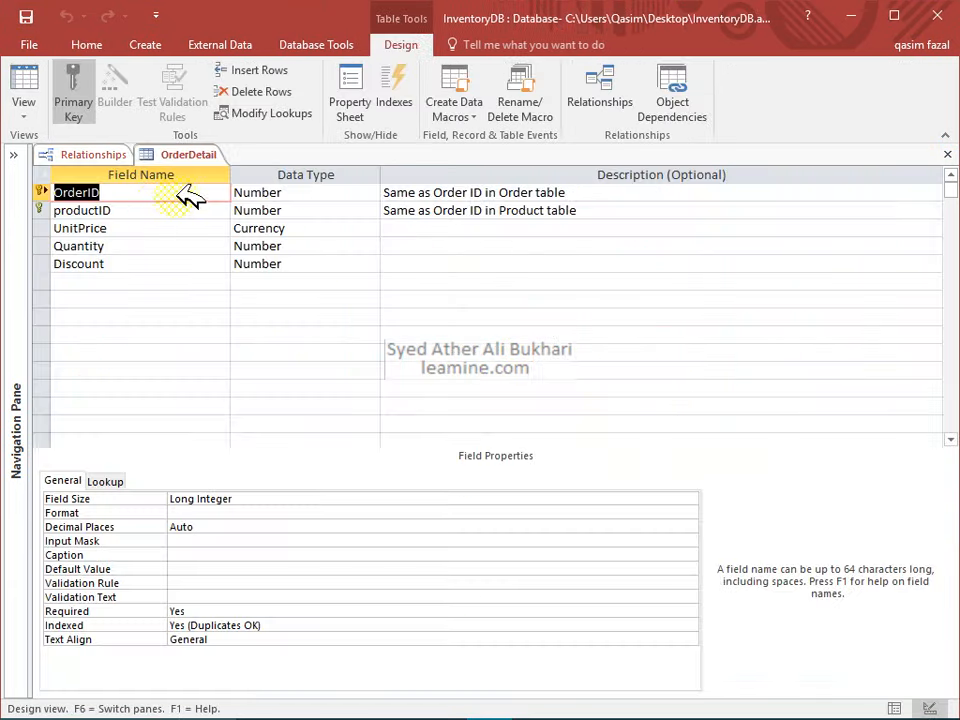
{"action": "left_click", "coordinate": [115, 155]}
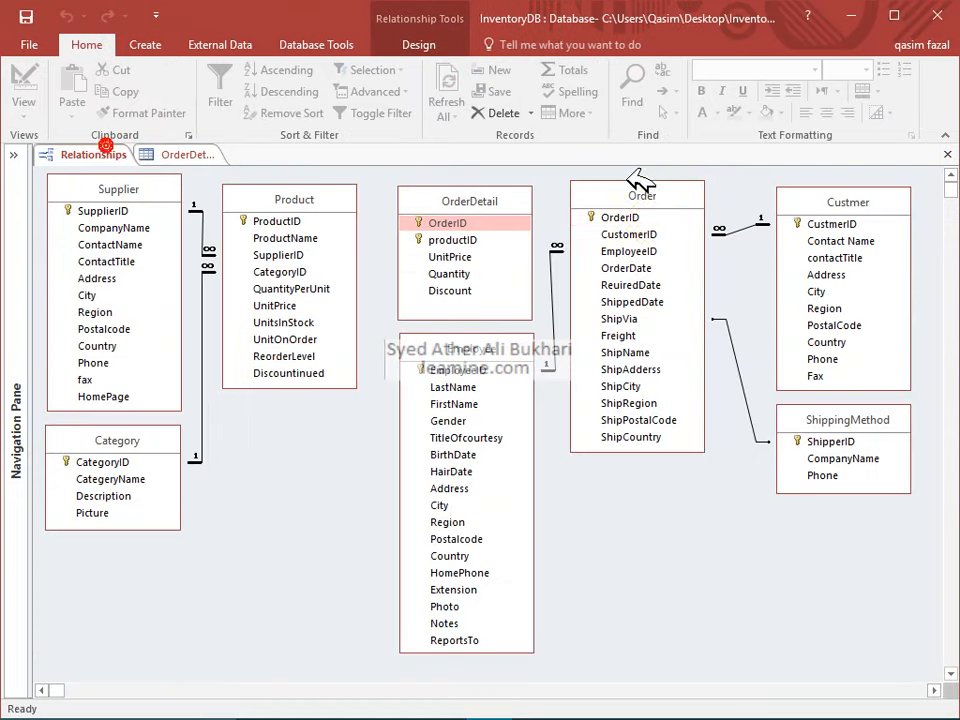
Step: Examine the key fields' data types in the Order and Product table designs, and close both tables
{"action": "right_click", "coordinate": [655, 219]}
{"action": "left_click", "coordinate": [688, 257]}
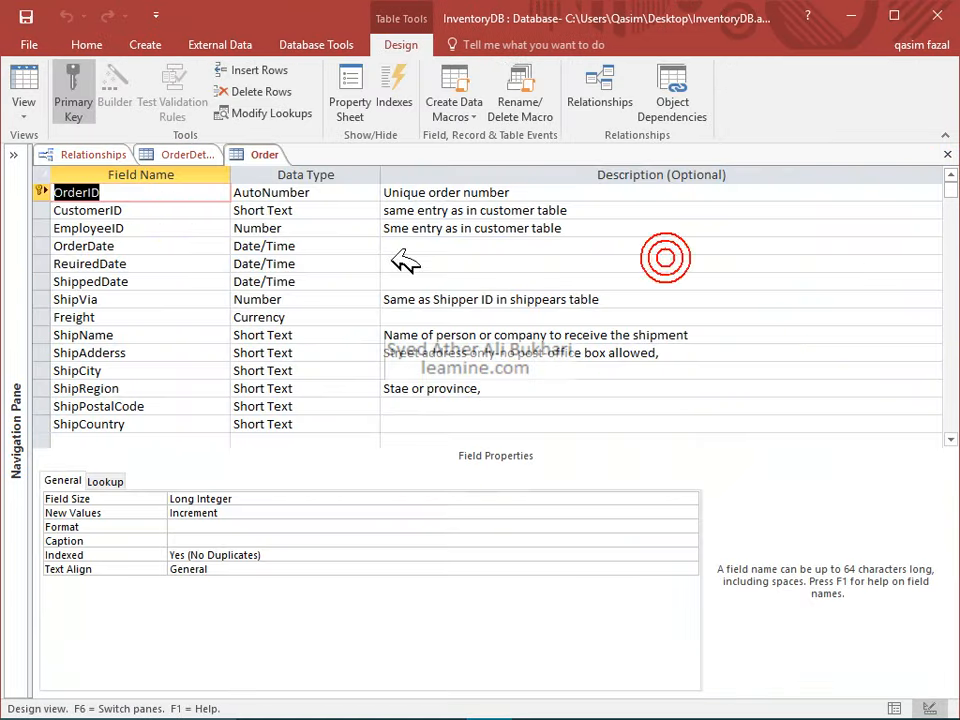
{"action": "left_click", "coordinate": [86, 155]}
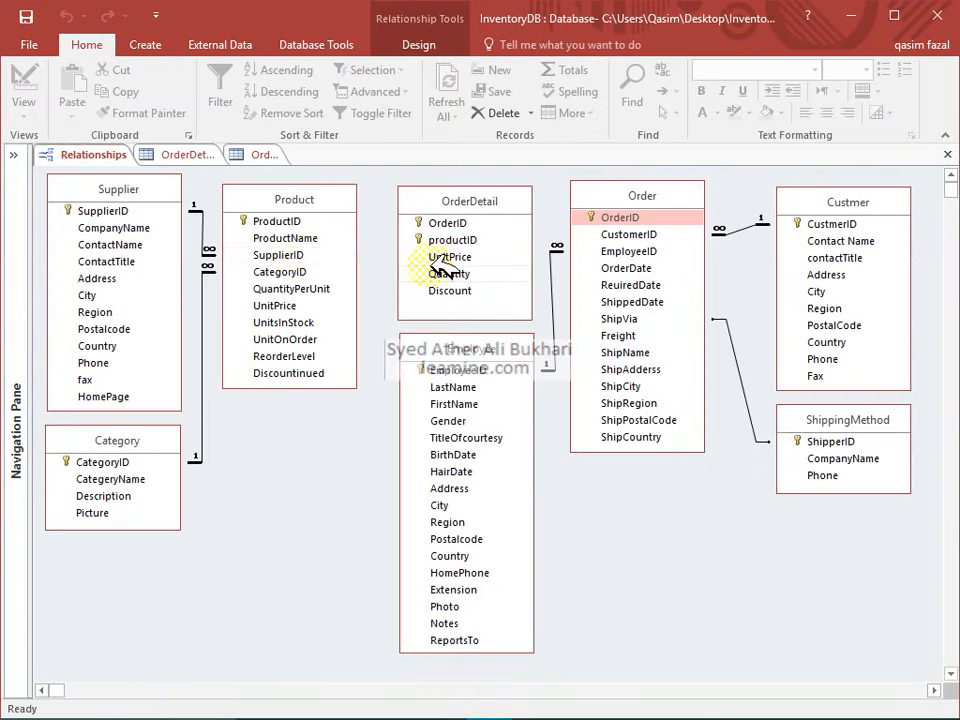
{"action": "right_click", "coordinate": [306, 253]}
{"action": "left_click", "coordinate": [329, 285]}
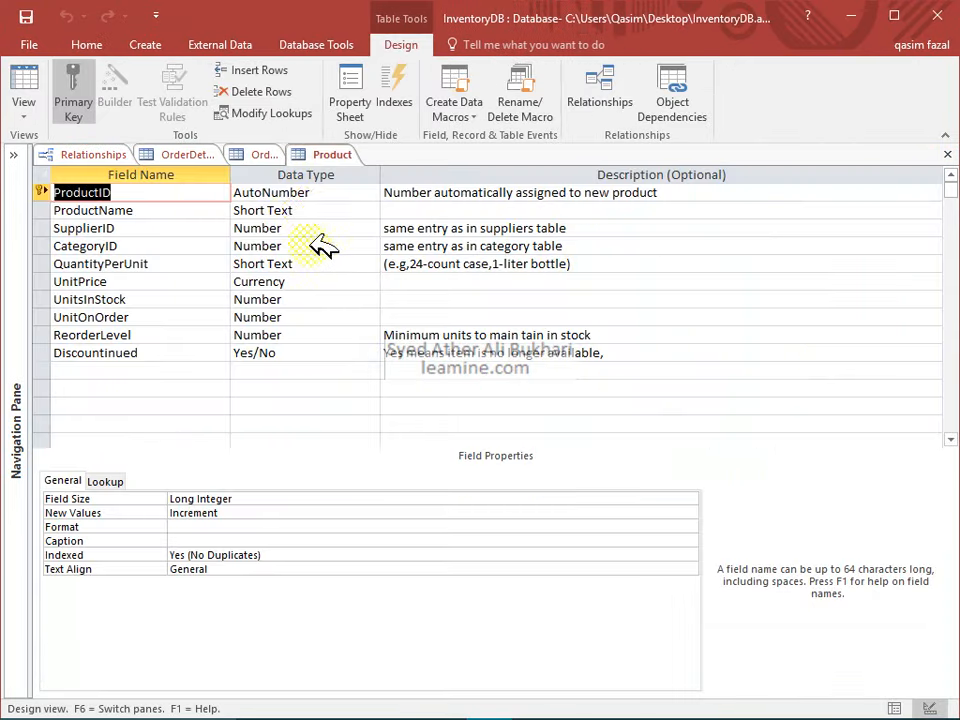
{"action": "left_click", "coordinate": [947, 157]}
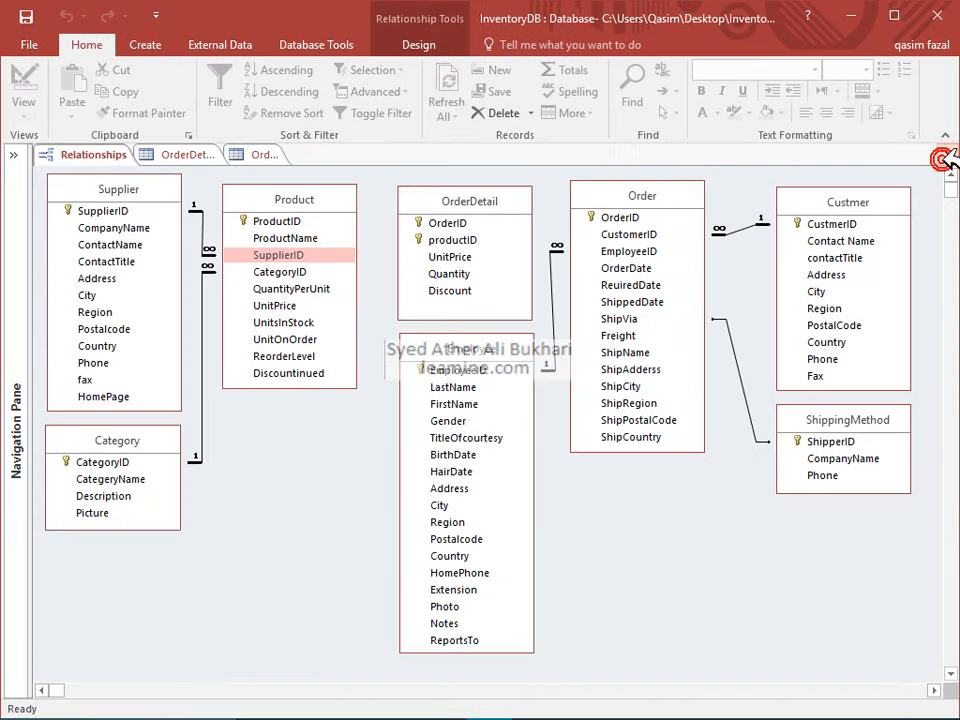
{"action": "left_click", "coordinate": [264, 155]}
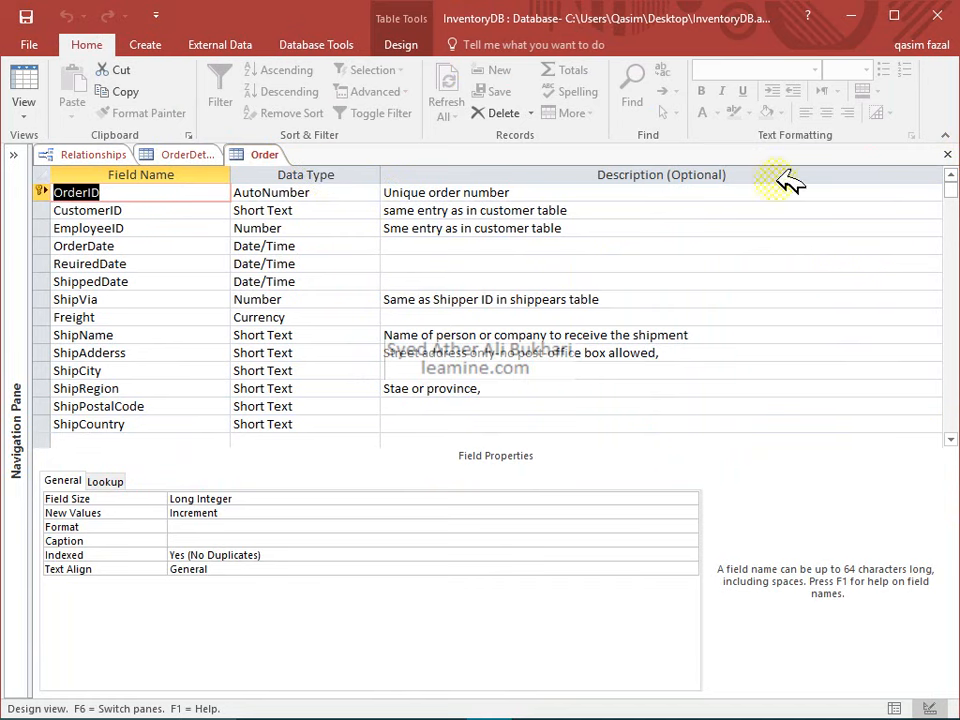
{"action": "left_click", "coordinate": [947, 155]}
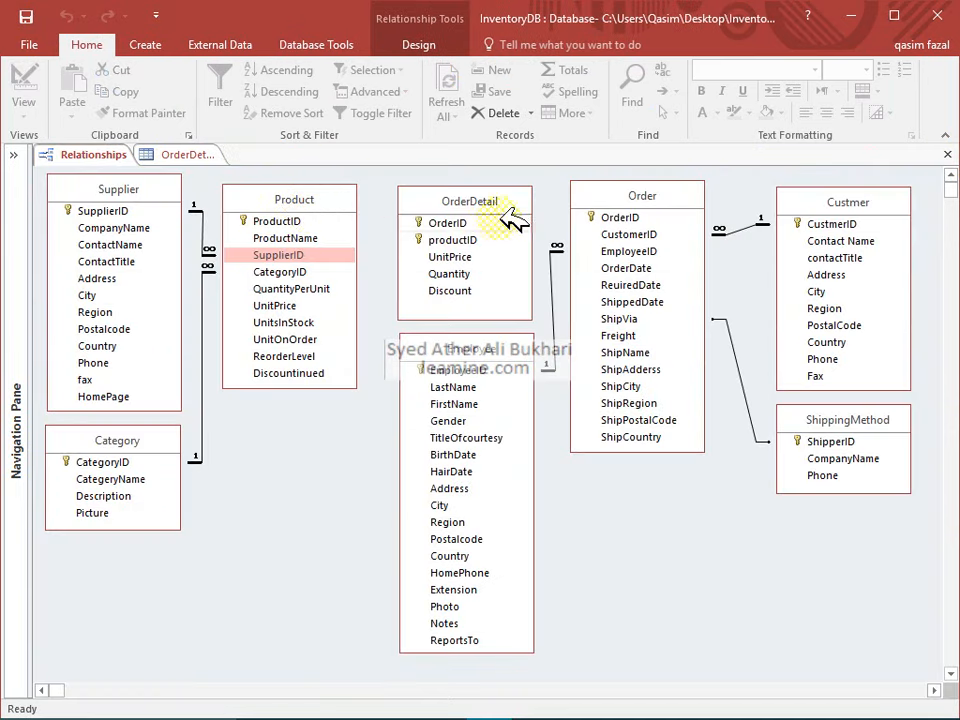
Step: Start a Lookup Wizard for OrderDetail's OrderID field that gets its values from the Order table
{"action": "left_click", "coordinate": [205, 156]}
{"action": "left_click", "coordinate": [300, 192]}
{"action": "left_click", "coordinate": [370, 192]}
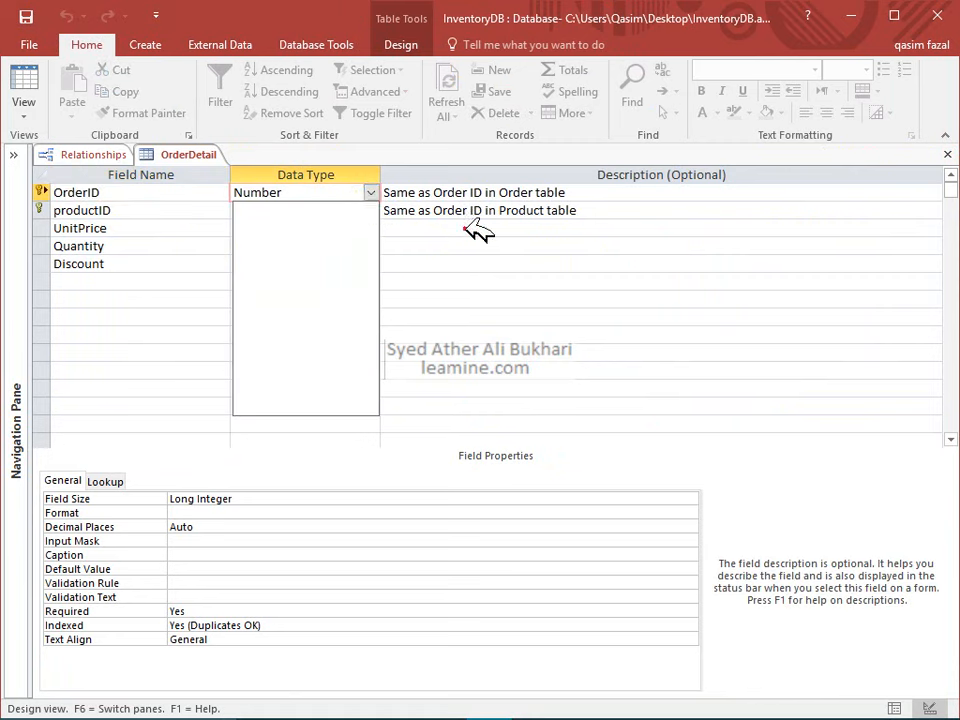
{"action": "left_click", "coordinate": [403, 231]}
{"action": "left_click", "coordinate": [362, 200]}
{"action": "left_click", "coordinate": [370, 192]}
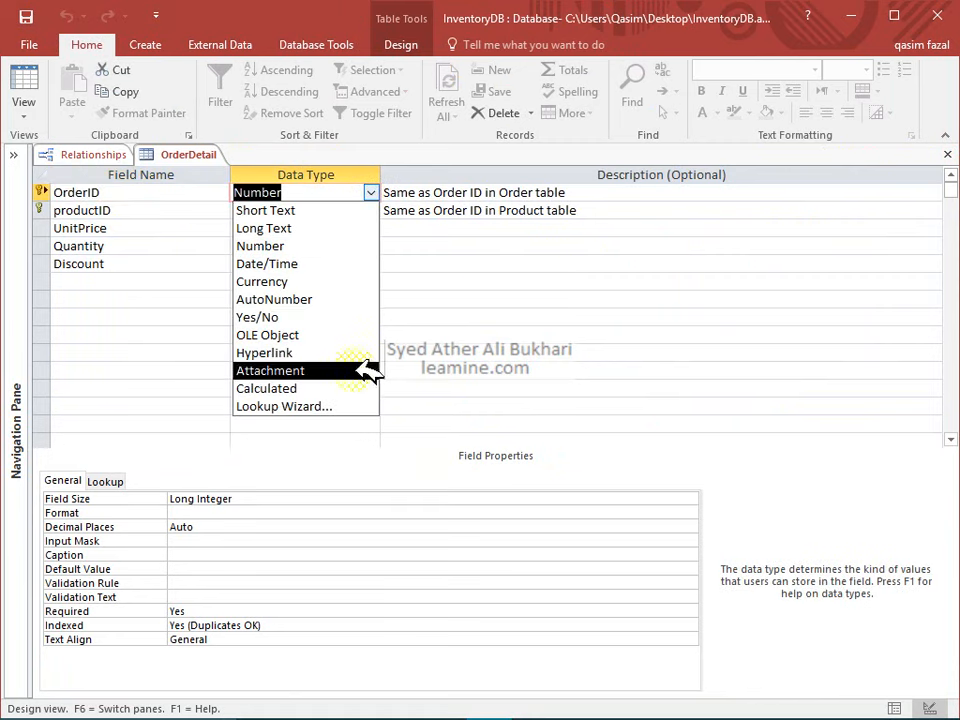
{"action": "left_click", "coordinate": [345, 402]}
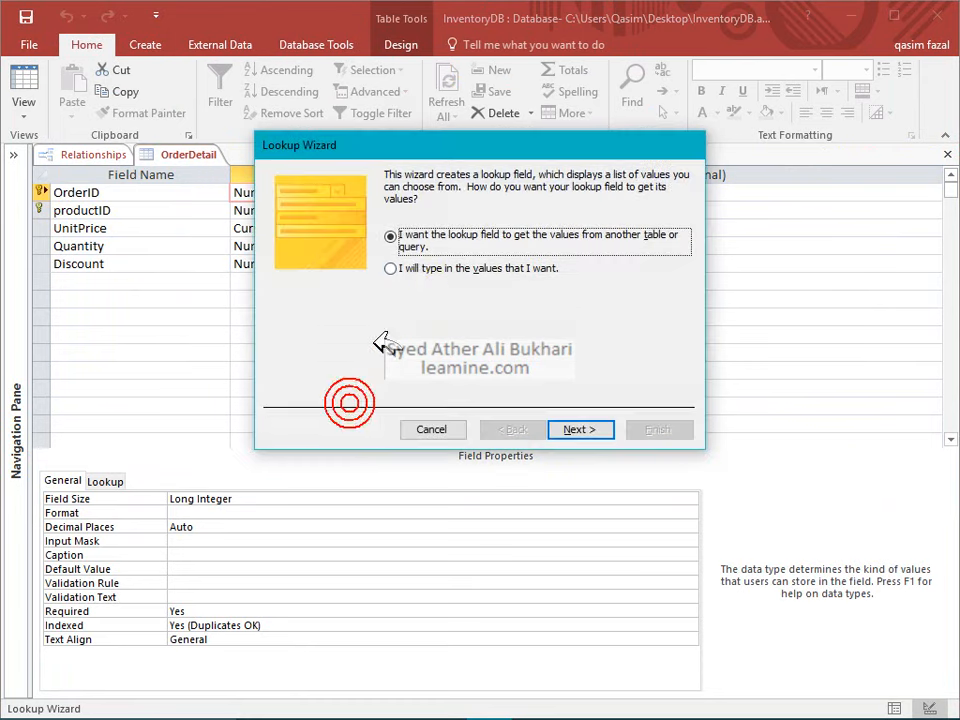
{"action": "left_click", "coordinate": [568, 431]}
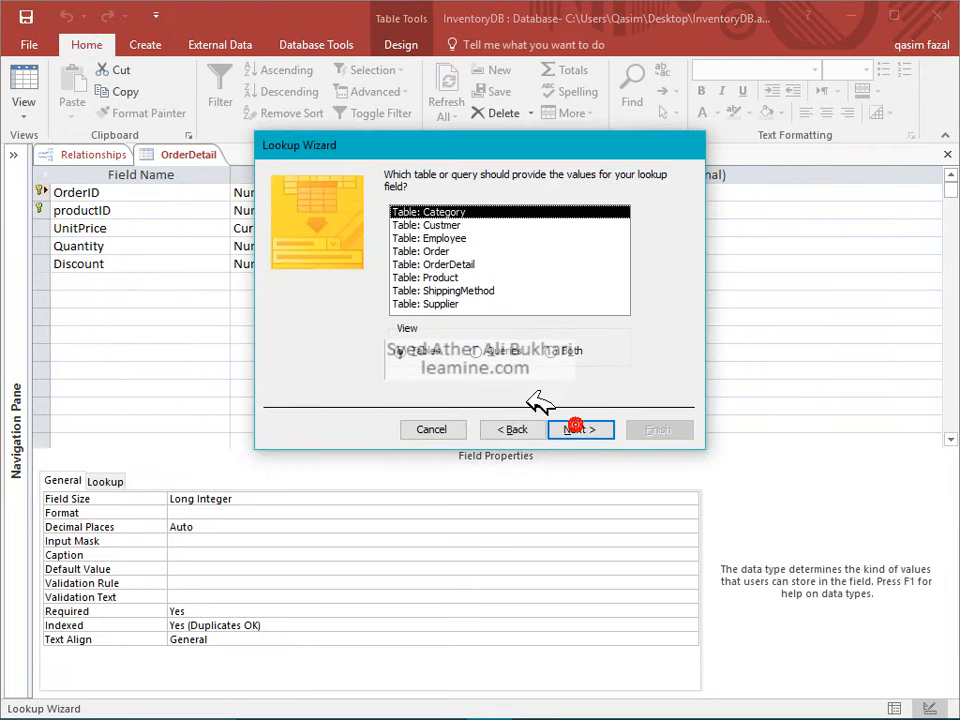
{"action": "left_click", "coordinate": [445, 278]}
{"action": "left_click", "coordinate": [456, 251]}
{"action": "left_click", "coordinate": [580, 429]}
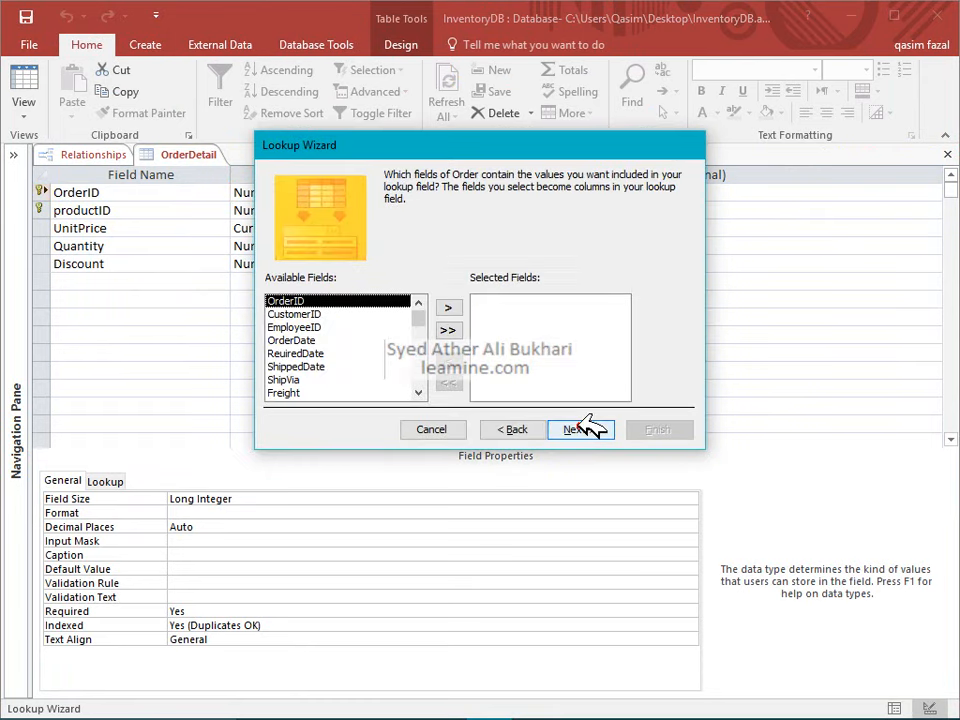
Step: Include OrderID, CustomerID, EmployeeID and OrderDate as the lookup columns for the OrderID field
{"action": "left_click", "coordinate": [450, 307]}
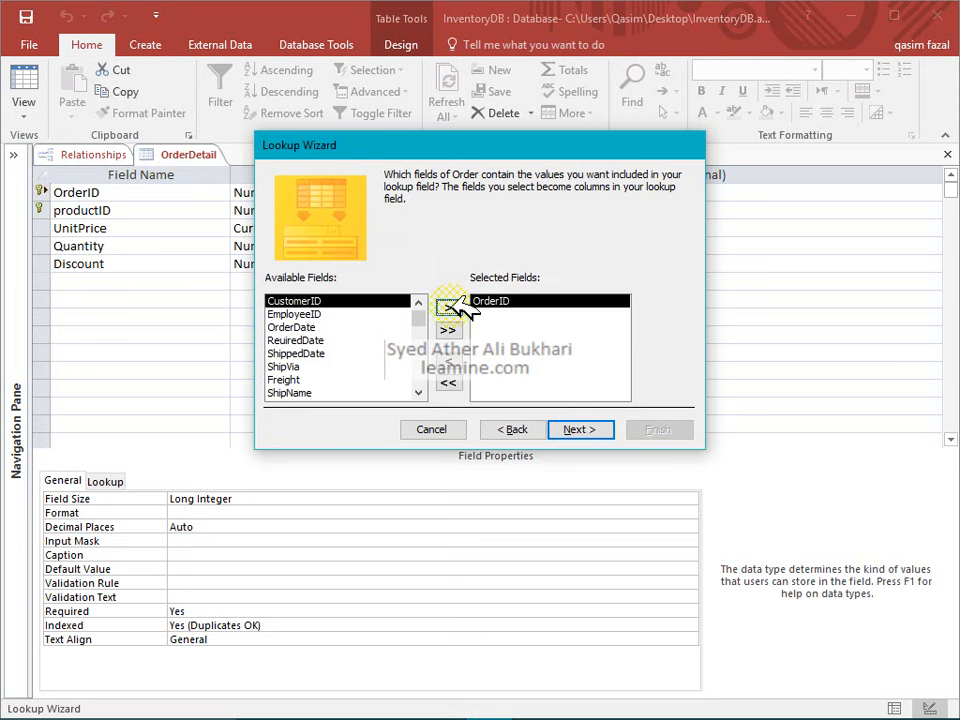
{"action": "left_click", "coordinate": [449, 306]}
{"action": "left_click", "coordinate": [449, 306]}
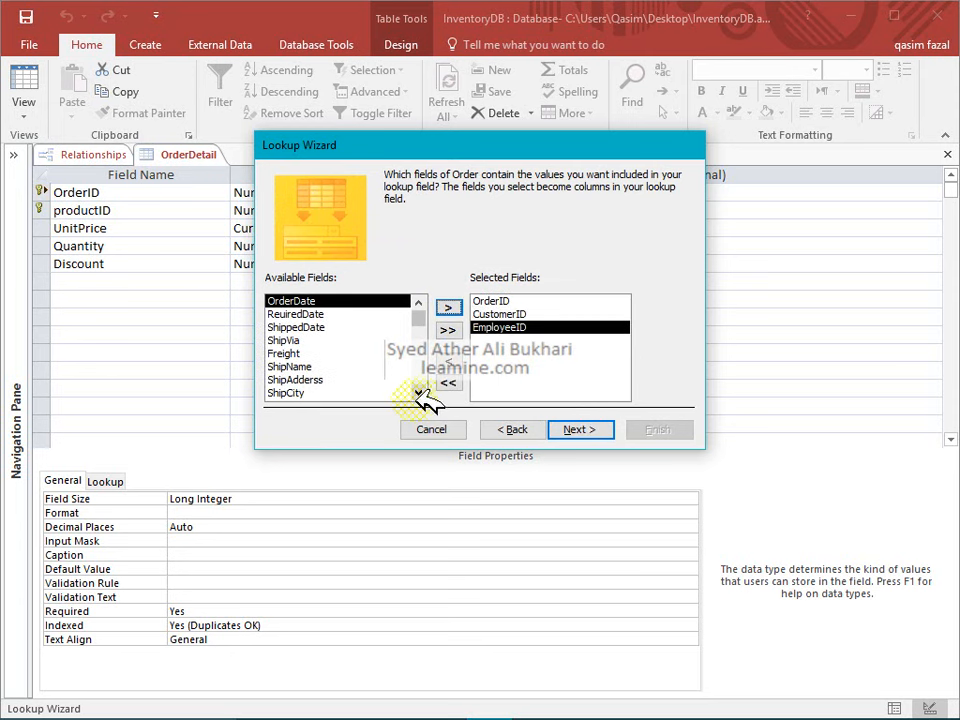
{"action": "left_click", "coordinate": [448, 307]}
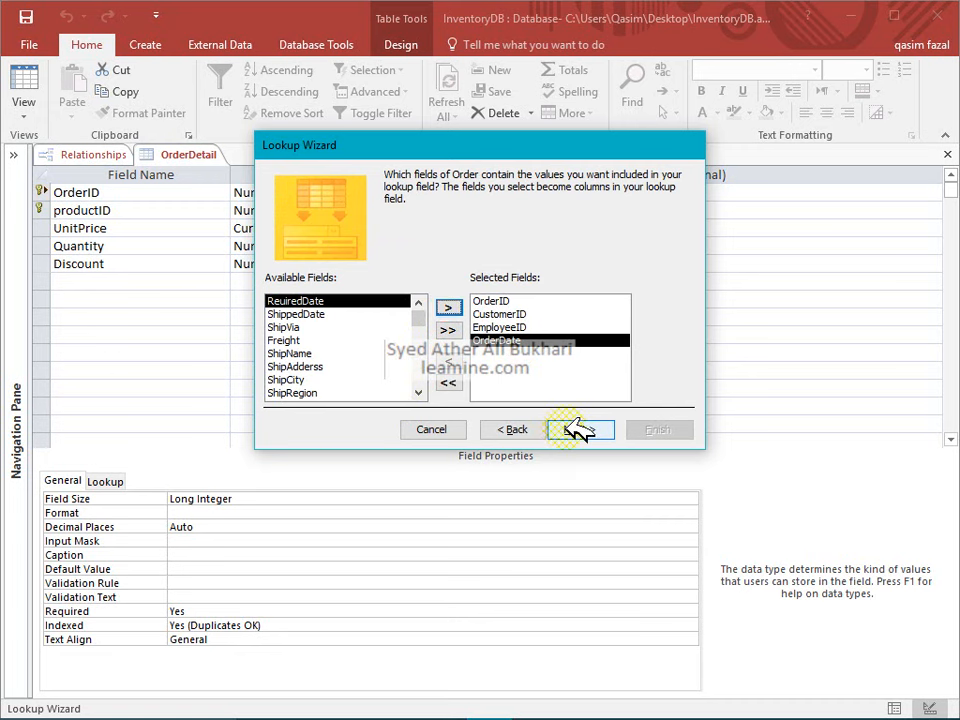
{"action": "left_click", "coordinate": [580, 430]}
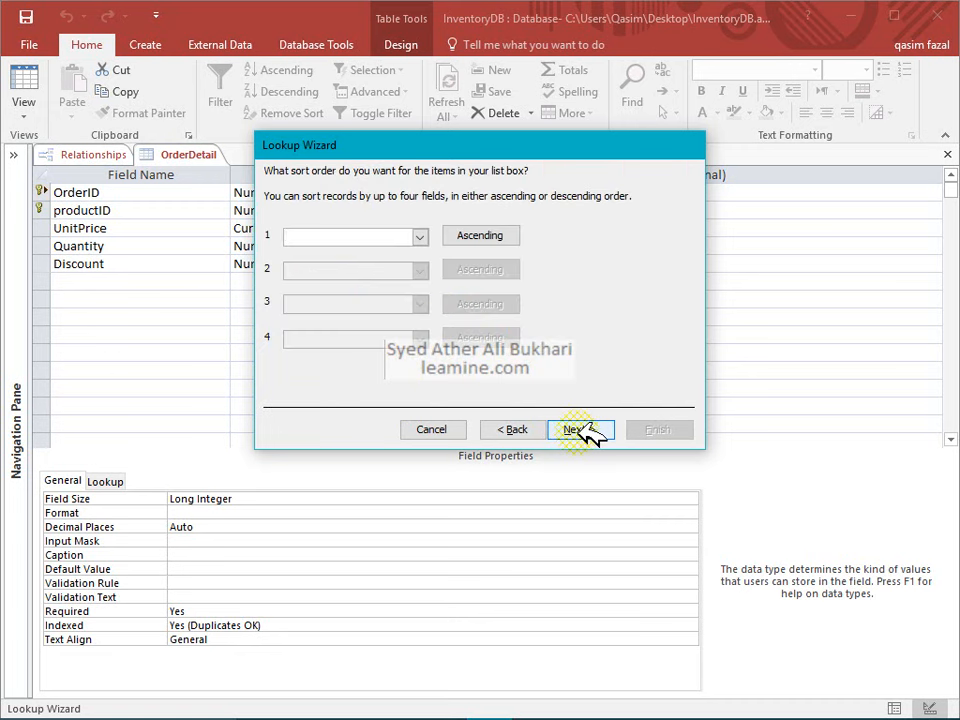
Step: Leave the OrderID lookup unsorted, show its key column, and finish the wizard, saving the table to create the relationship
{"action": "left_click", "coordinate": [582, 430]}
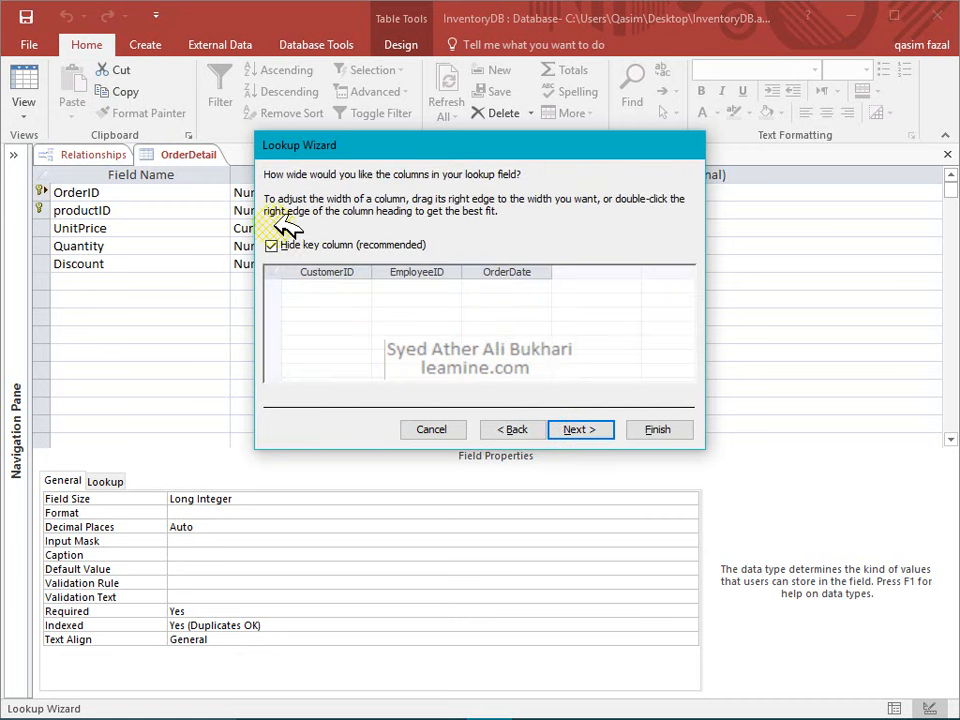
{"action": "left_click", "coordinate": [295, 242]}
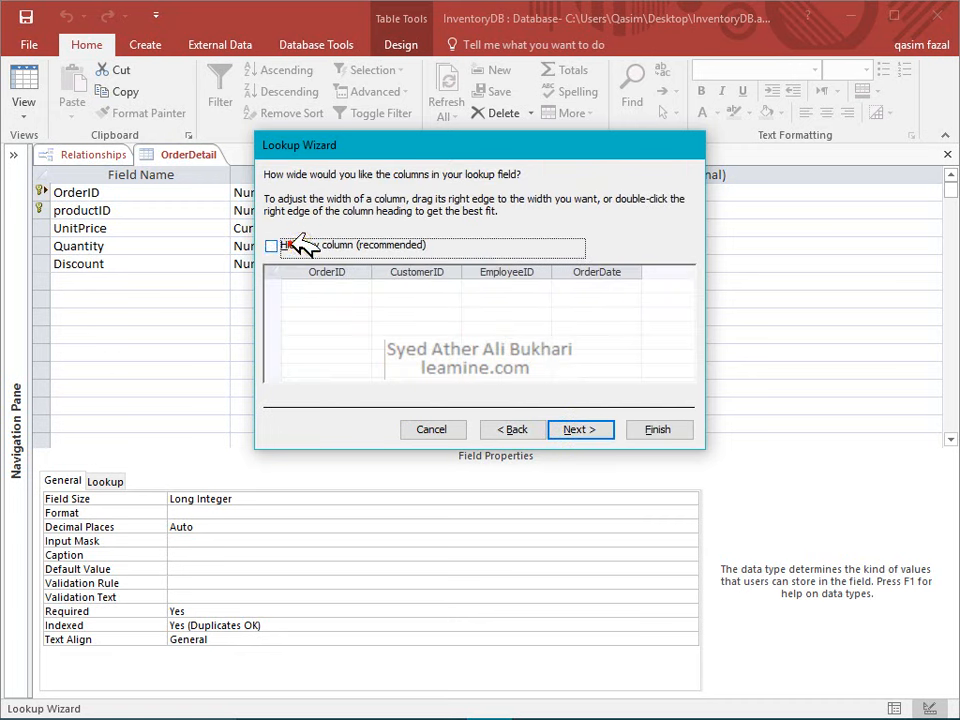
{"action": "left_click", "coordinate": [582, 431]}
{"action": "left_click", "coordinate": [584, 430]}
{"action": "left_click", "coordinate": [657, 429]}
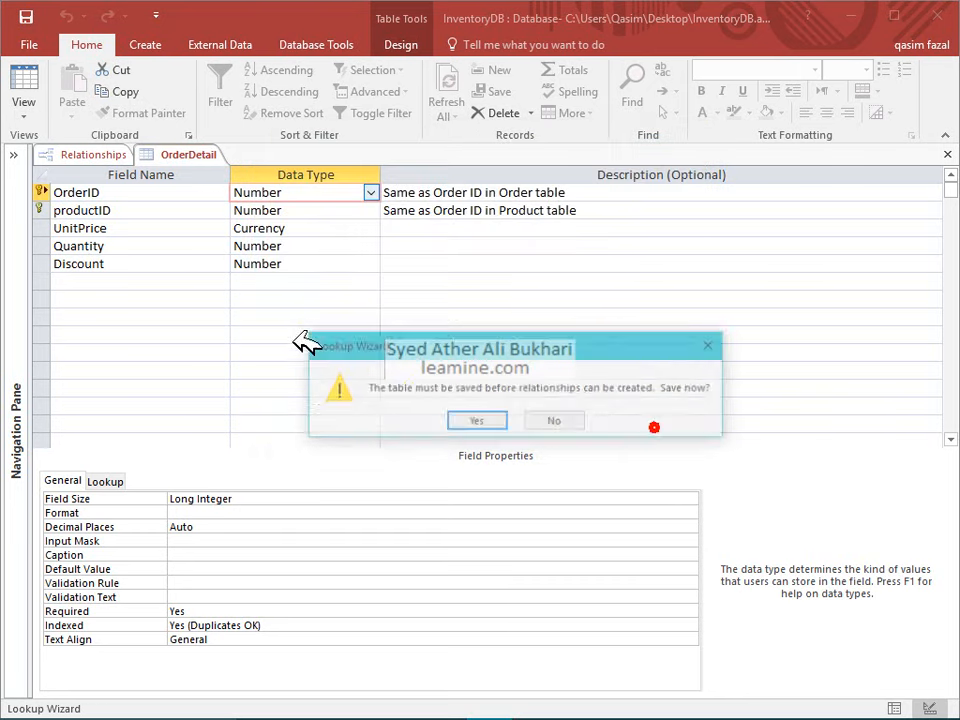
{"action": "left_click", "coordinate": [493, 420]}
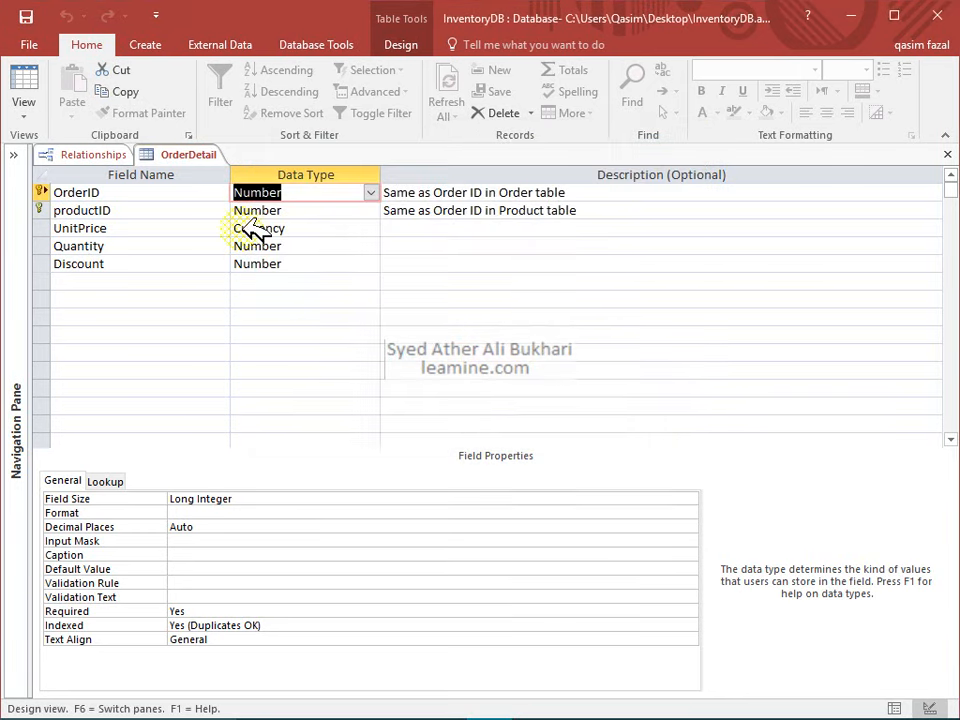
Step: Start a Lookup Wizard for OrderDetail's productID field that gets its values from the Product table
{"action": "left_click", "coordinate": [288, 210]}
{"action": "left_click", "coordinate": [371, 210]}
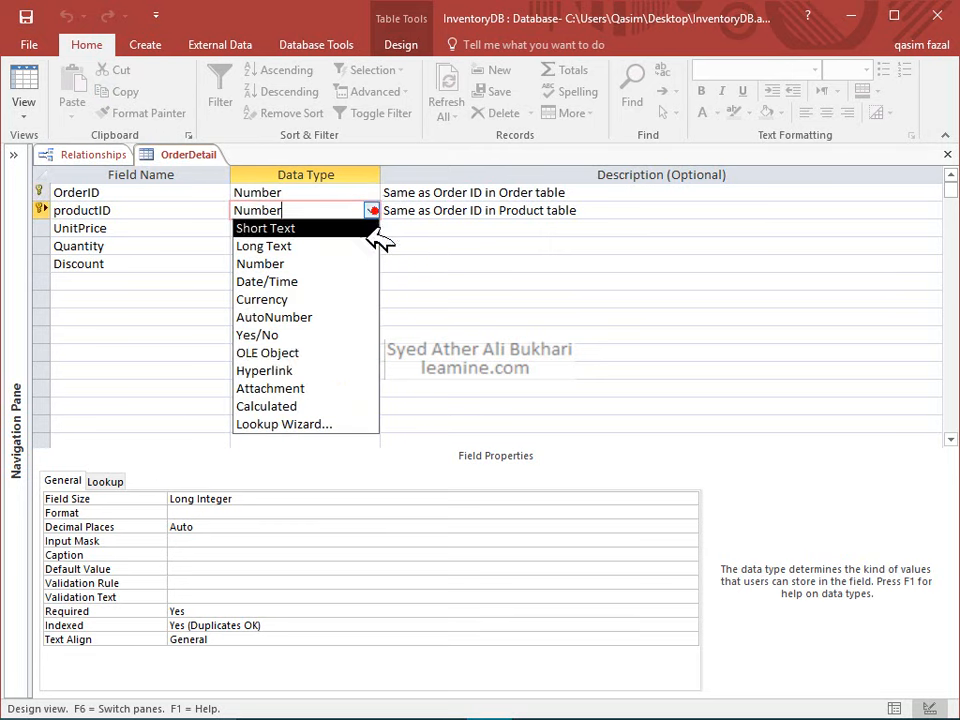
{"action": "left_click", "coordinate": [345, 422]}
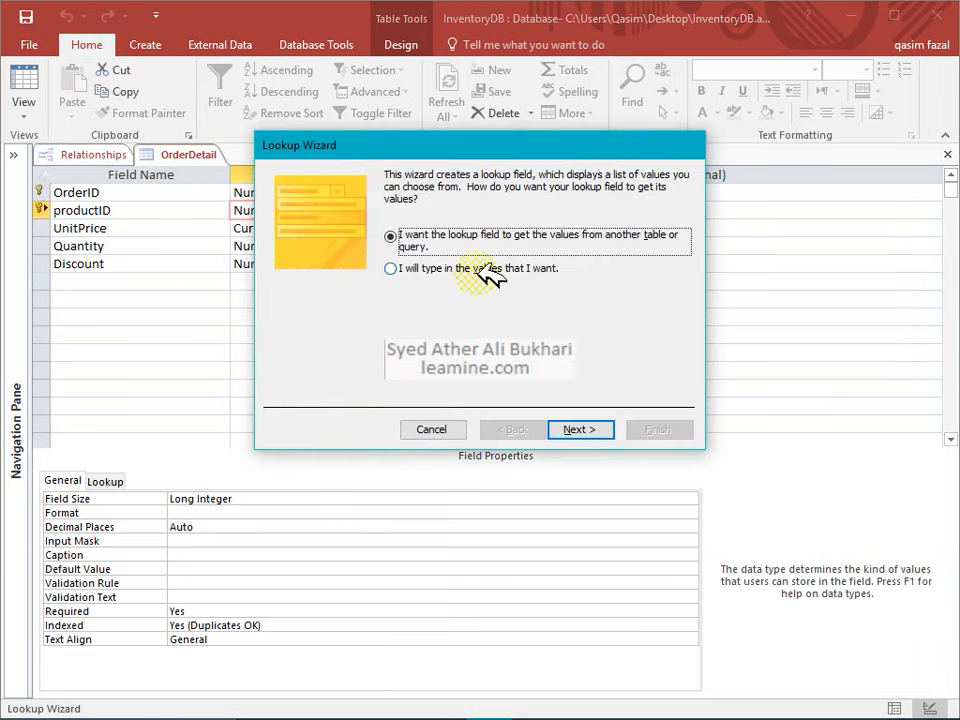
{"action": "left_click", "coordinate": [578, 429]}
{"action": "left_click", "coordinate": [575, 426]}
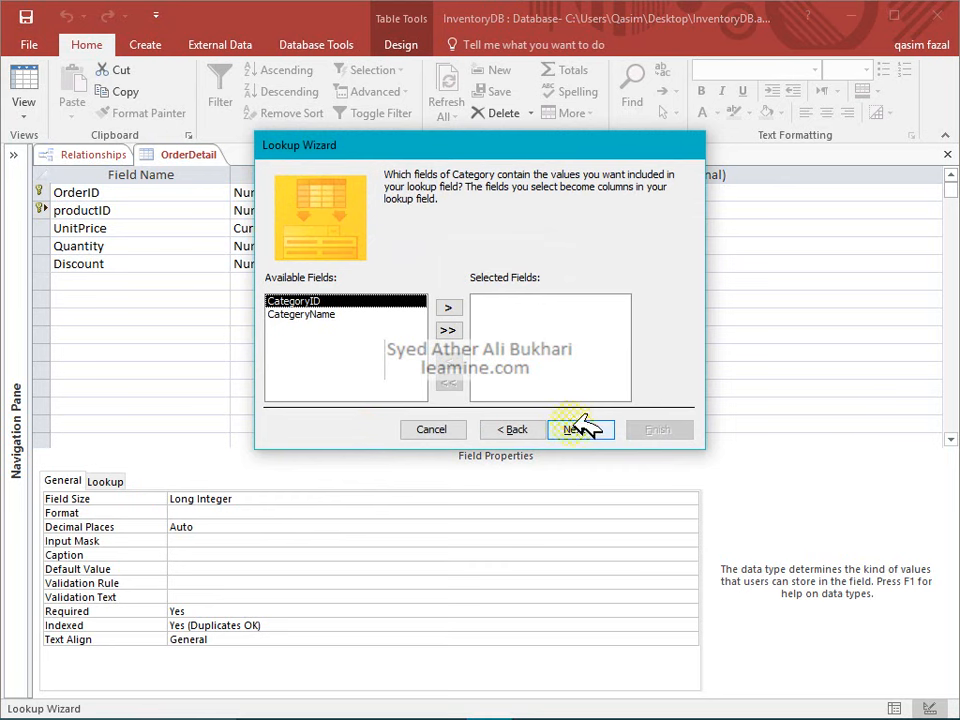
{"action": "left_click", "coordinate": [505, 429]}
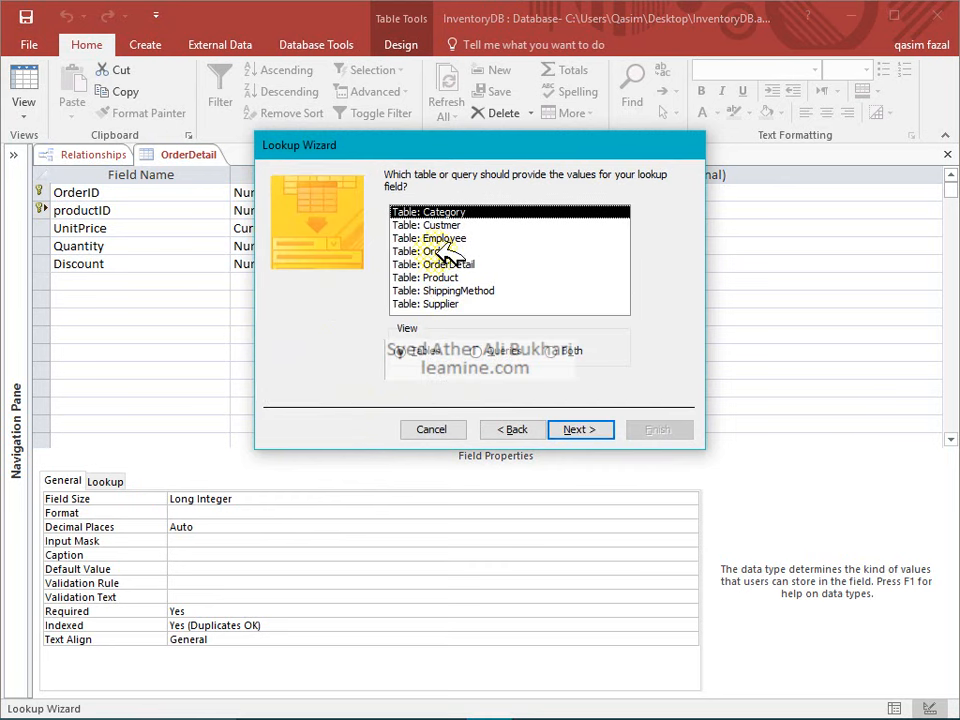
{"action": "left_click", "coordinate": [465, 277]}
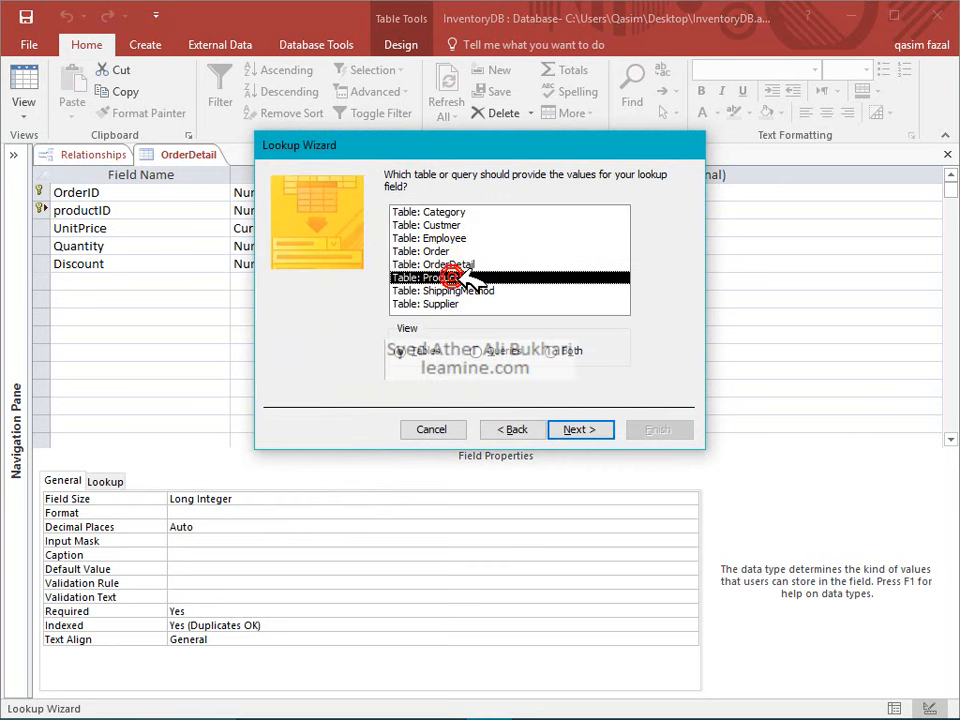
{"action": "left_click", "coordinate": [588, 428]}
Step: Include ProductID, ProductName, UnitsInStock and UnitPrice as the lookup columns for the productID field
{"action": "left_click", "coordinate": [447, 310]}
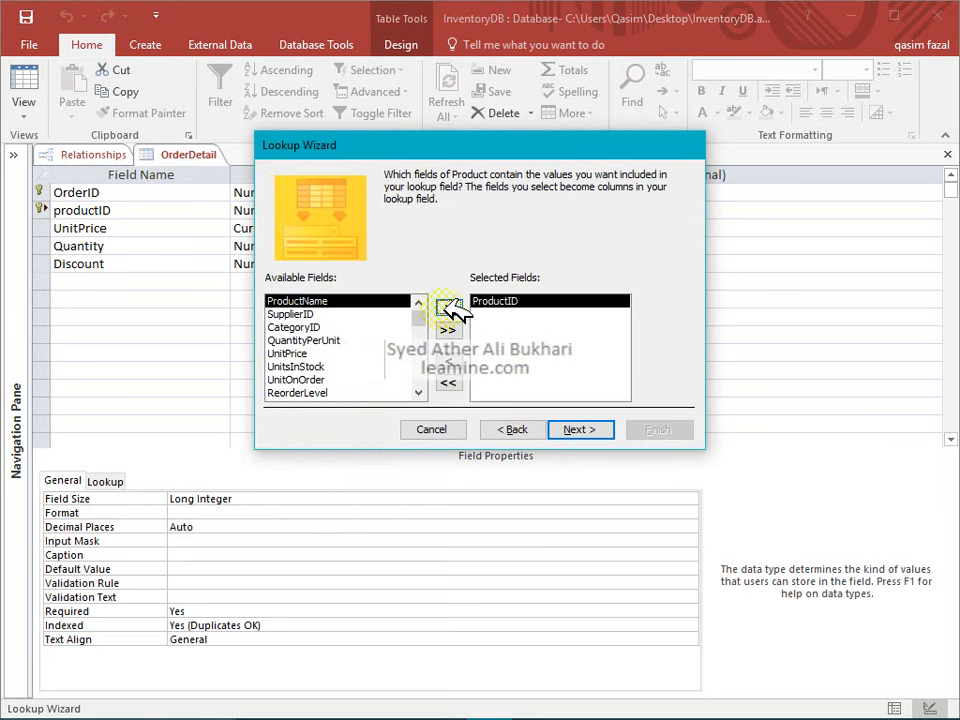
{"action": "left_click", "coordinate": [448, 310]}
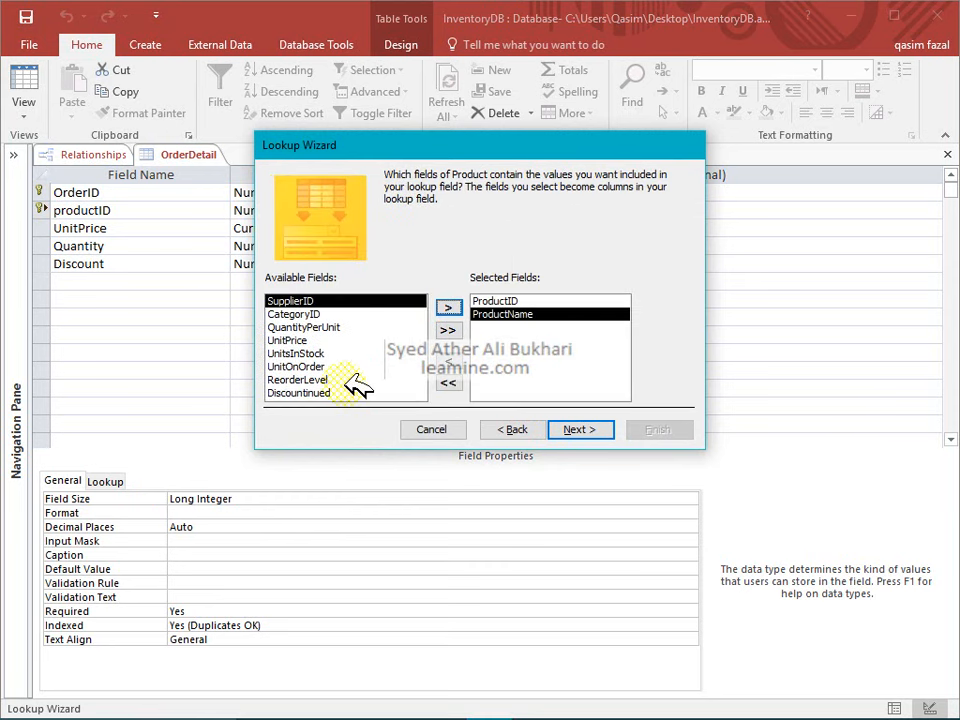
{"action": "left_click", "coordinate": [330, 352]}
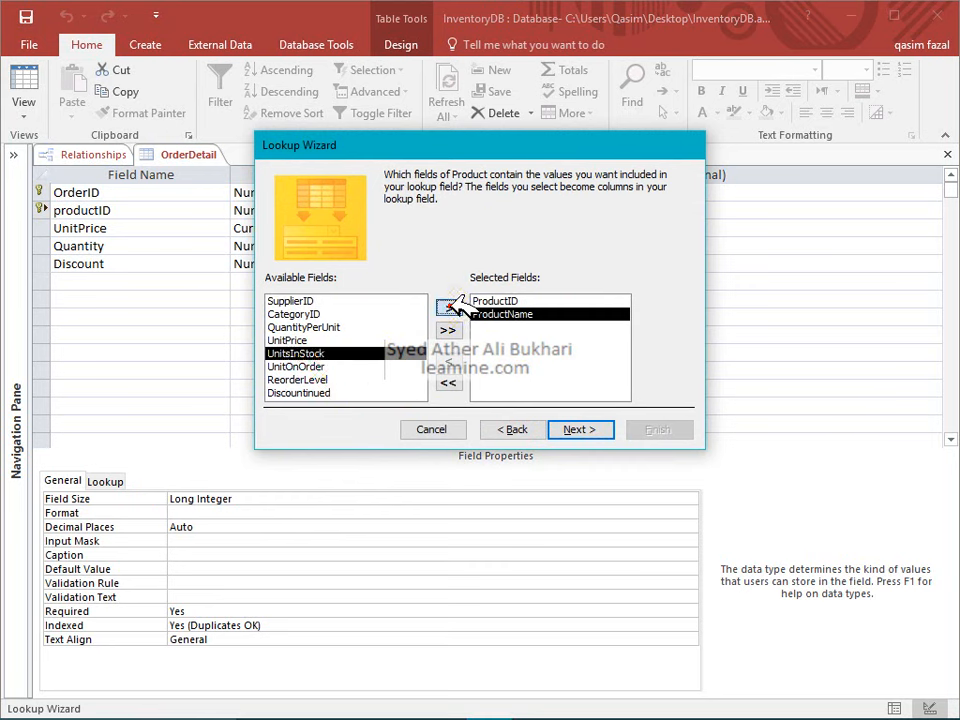
{"action": "left_click", "coordinate": [448, 307]}
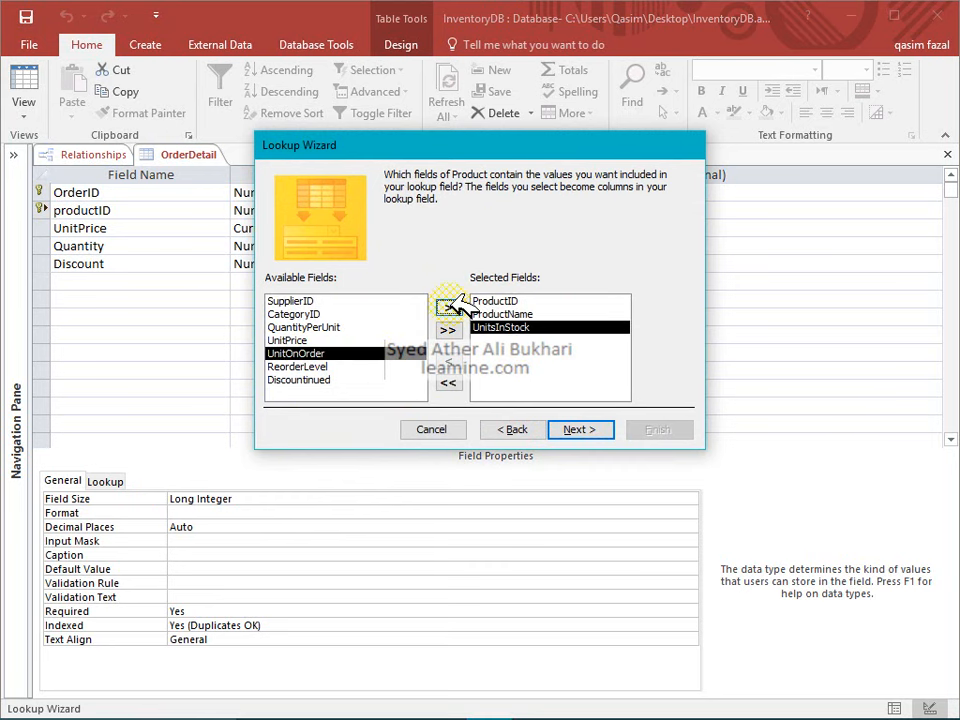
{"action": "left_click", "coordinate": [398, 340]}
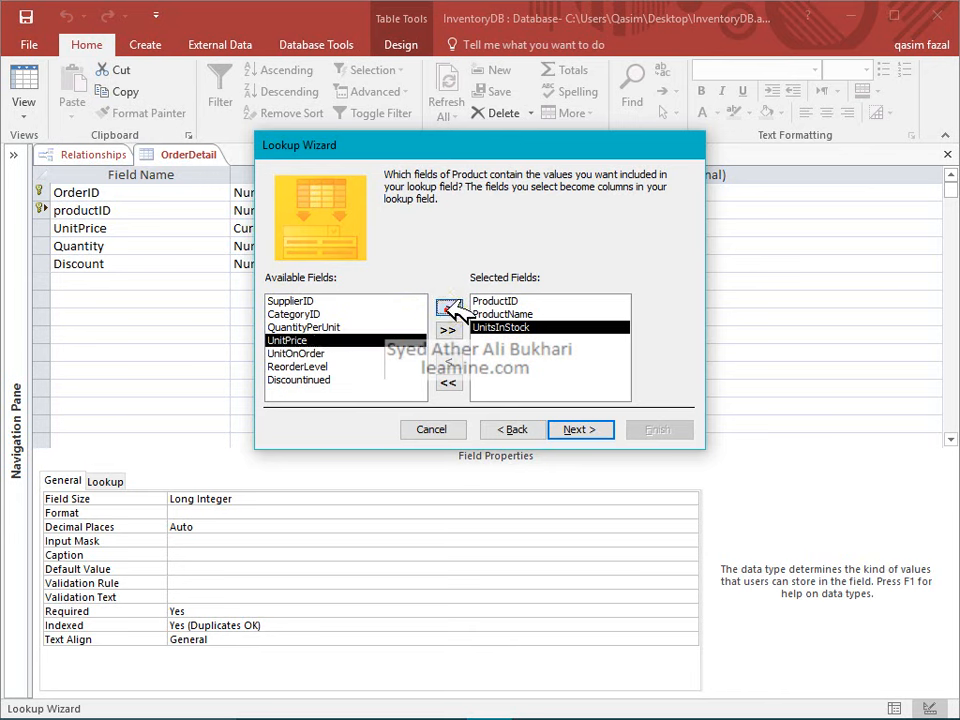
{"action": "left_click", "coordinate": [447, 307]}
Step: Leave the productID lookup unsorted, show its key column, and finish the wizard, saving the table to create the relationship
{"action": "left_click", "coordinate": [568, 428]}
{"action": "left_click", "coordinate": [572, 428]}
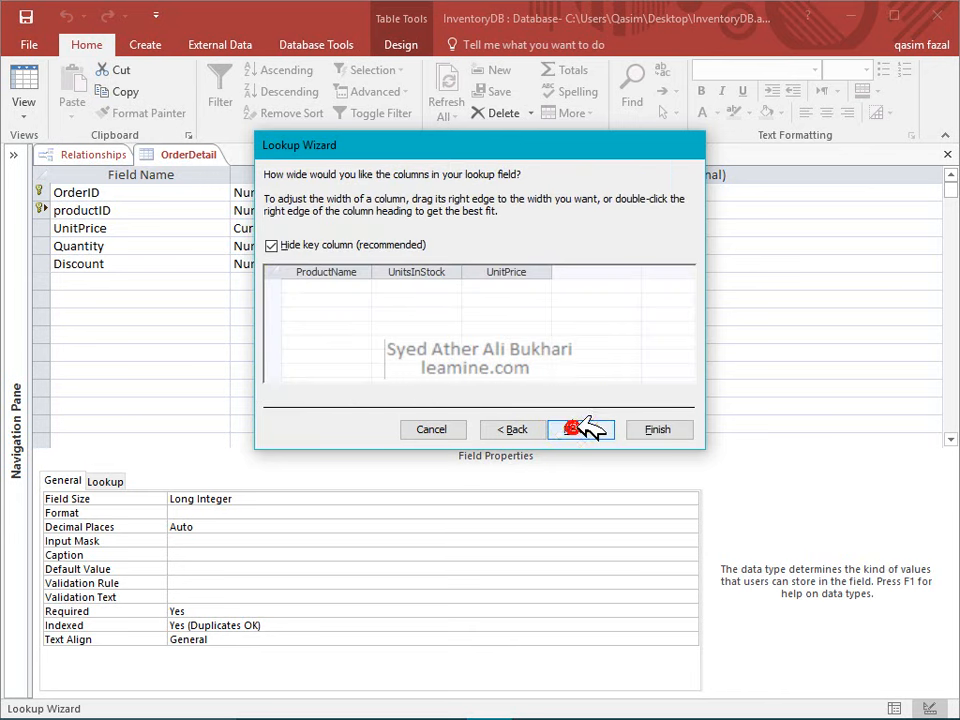
{"action": "left_click", "coordinate": [285, 245]}
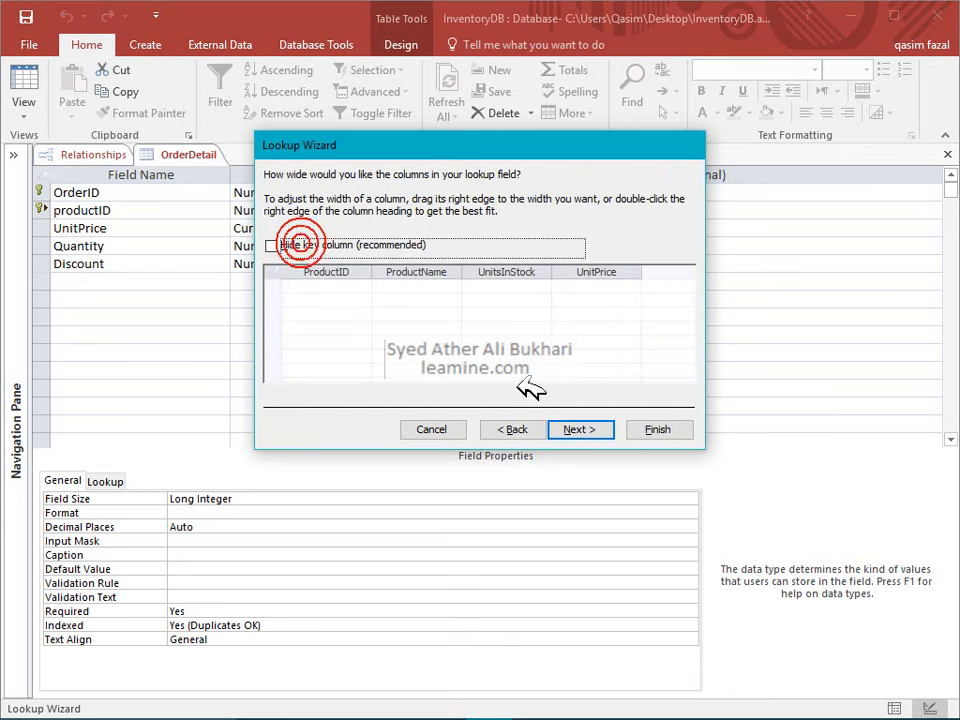
{"action": "left_click", "coordinate": [565, 425]}
{"action": "left_click", "coordinate": [590, 426]}
{"action": "left_click", "coordinate": [640, 428]}
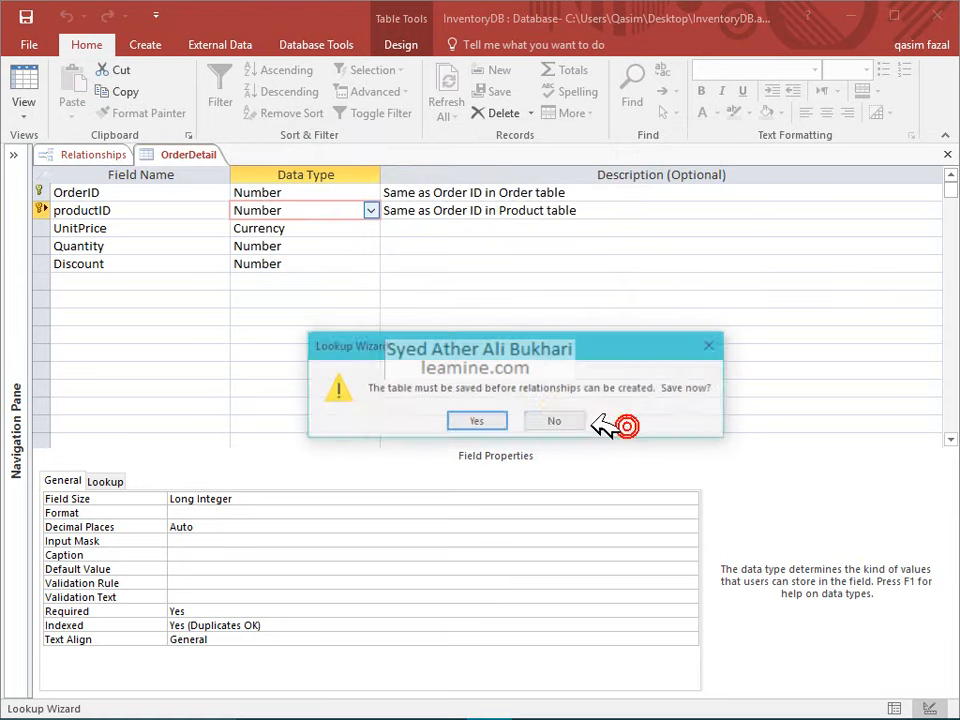
{"action": "left_click", "coordinate": [507, 416]}
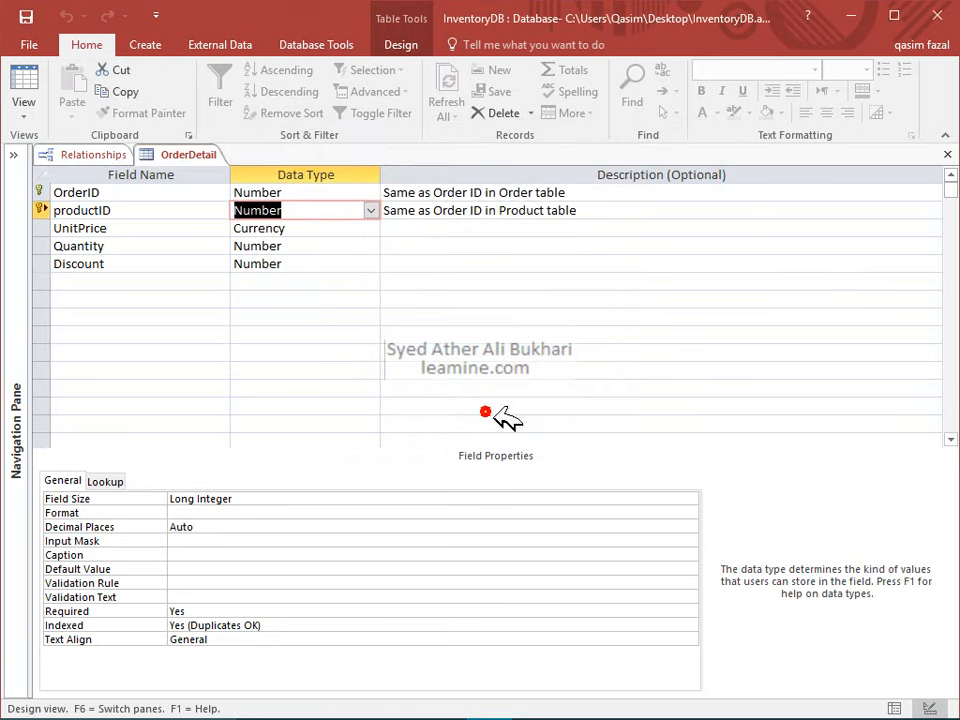
Step: Close the OrderDetail table design and display all relationships in the Relationships diagram
{"action": "left_click", "coordinate": [947, 154]}
{"action": "right_click", "coordinate": [618, 538]}
{"action": "left_click", "coordinate": [646, 565]}
Step: Enforce referential integrity with cascading updates on the Product–OrderDetail relationship
{"action": "left_click_drag", "start_coordinate": [375, 238], "coordinate": [445, 240]}
{"action": "left_click", "coordinate": [403, 302]}
{"action": "left_click", "coordinate": [420, 324]}
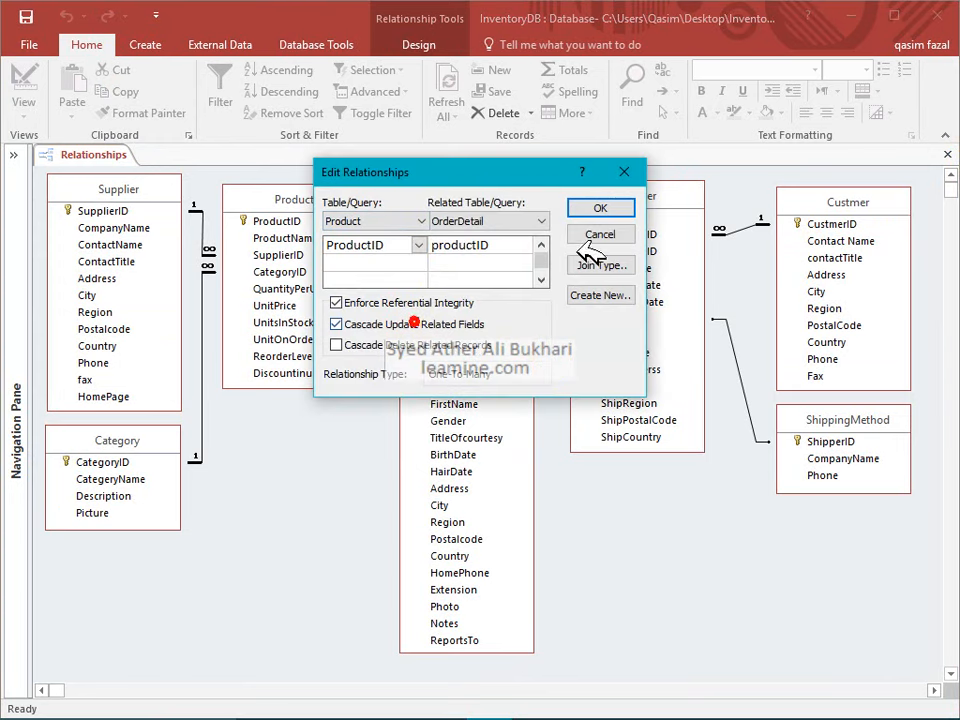
{"action": "left_click", "coordinate": [600, 208]}
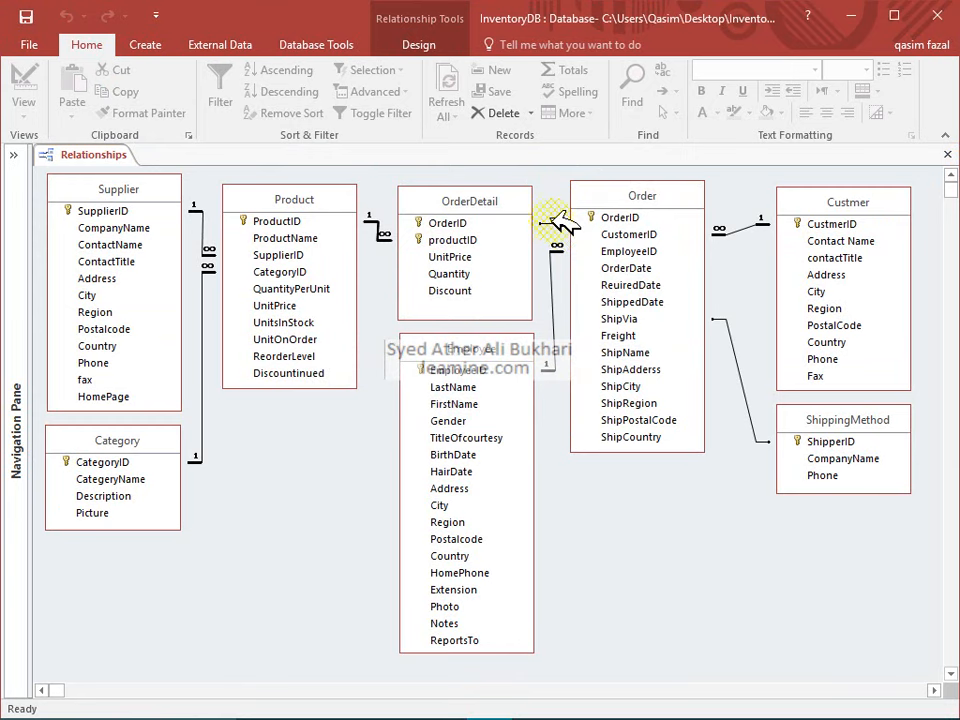
Step: Enforce referential integrity with cascading updates on the Order–OrderDetail relationship
{"action": "left_click_drag", "start_coordinate": [562, 222], "coordinate": [561, 216]}
{"action": "left_click", "coordinate": [470, 302]}
{"action": "left_click", "coordinate": [476, 320]}
{"action": "left_click", "coordinate": [597, 208]}
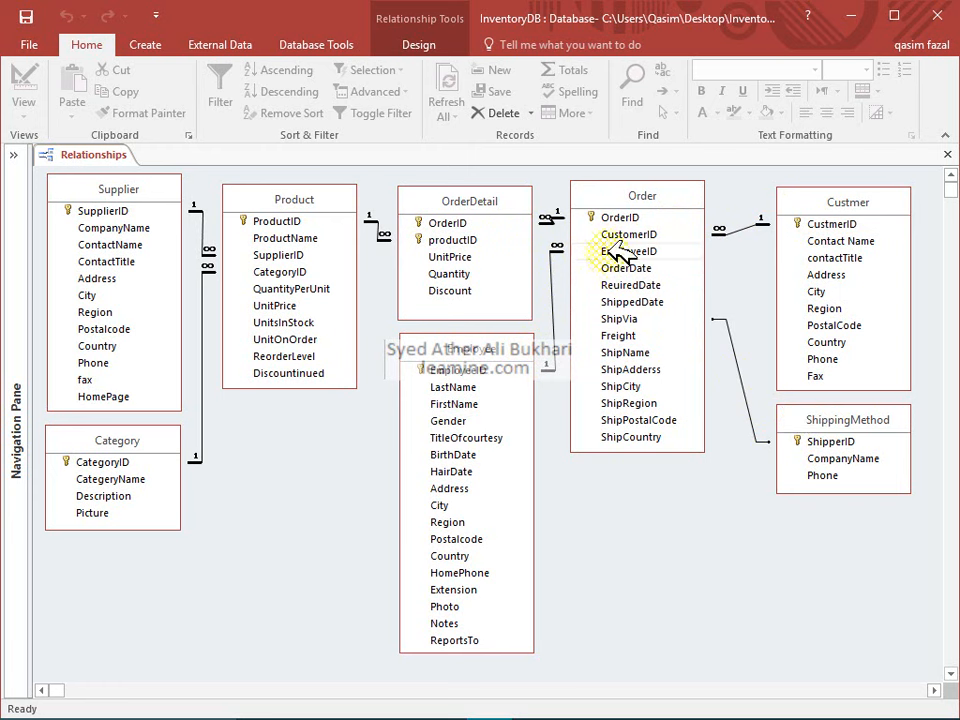
{"action": "left_click_drag", "start_coordinate": [597, 217], "coordinate": [420, 233]}
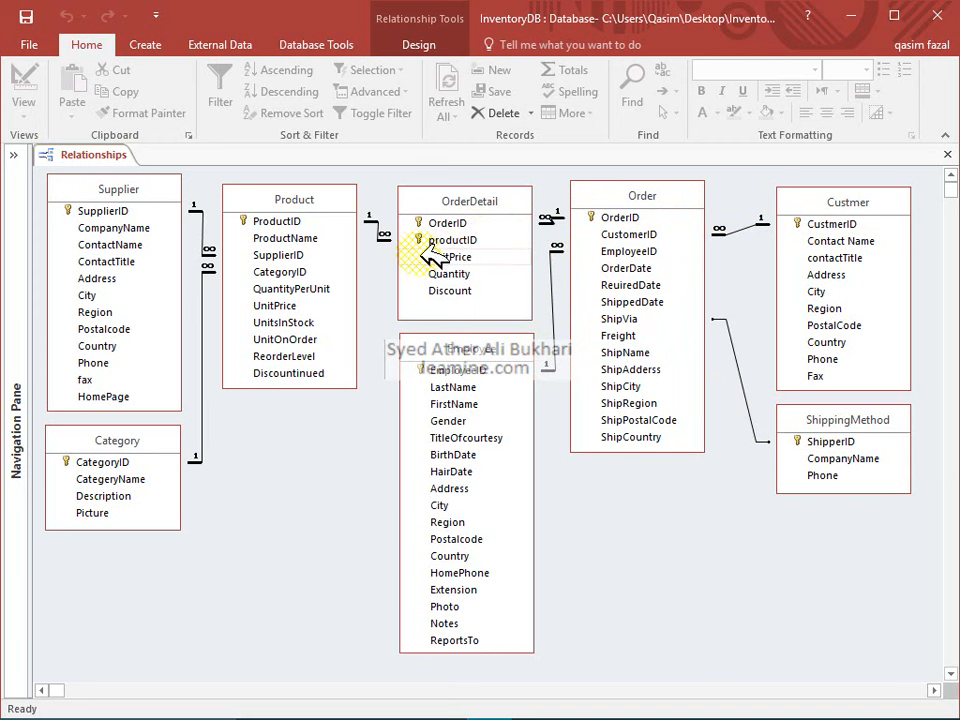
{"action": "left_click", "coordinate": [431, 254]}
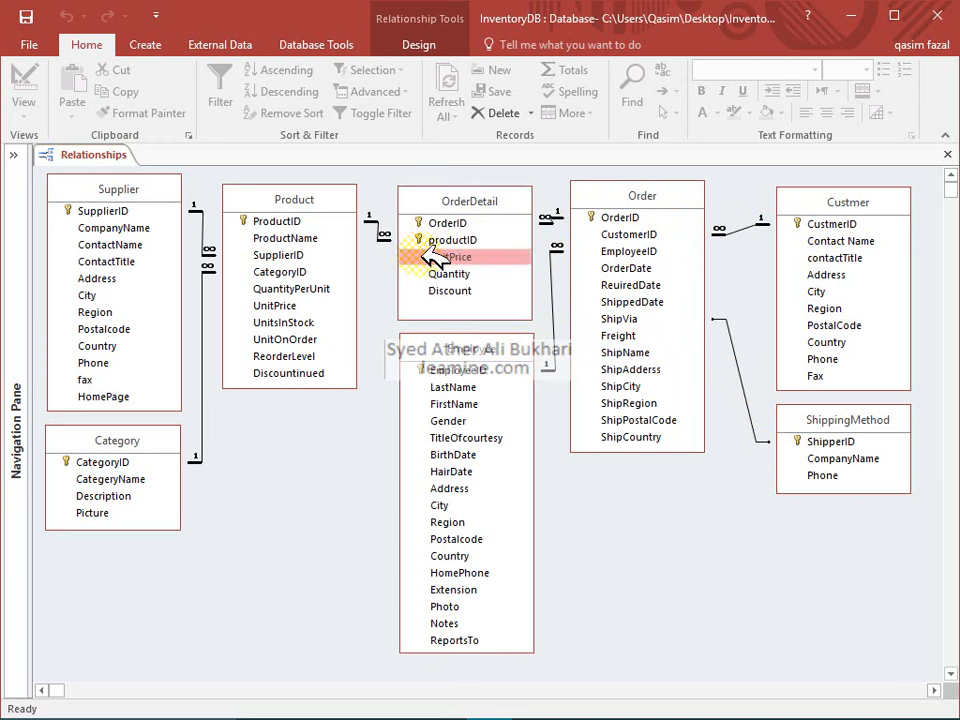
{"action": "left_click", "coordinate": [448, 273]}
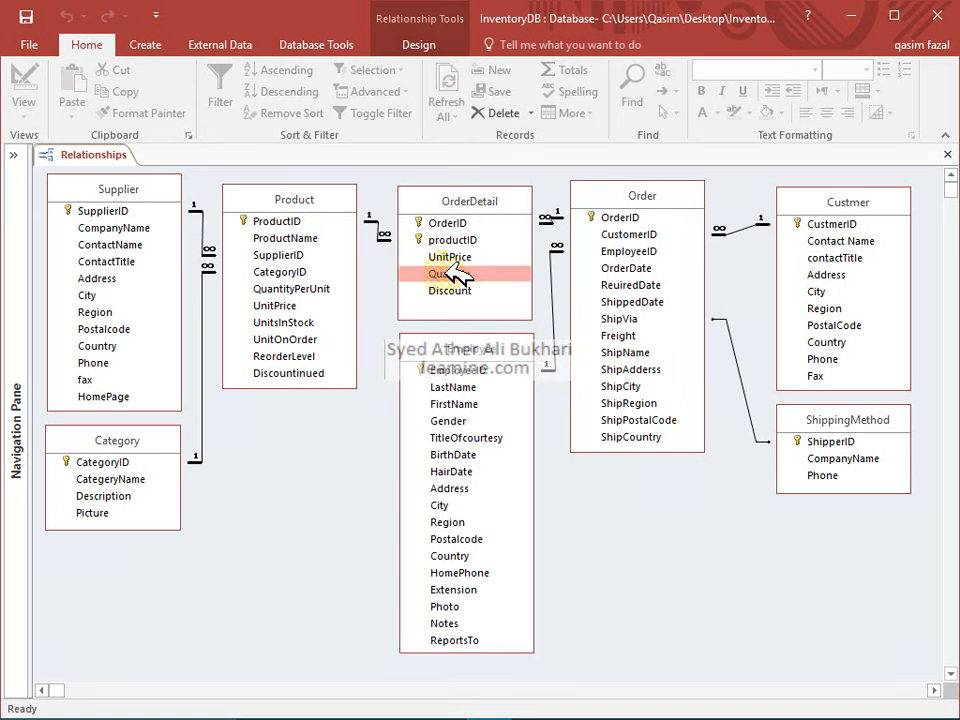
{"action": "left_click", "coordinate": [467, 291]}
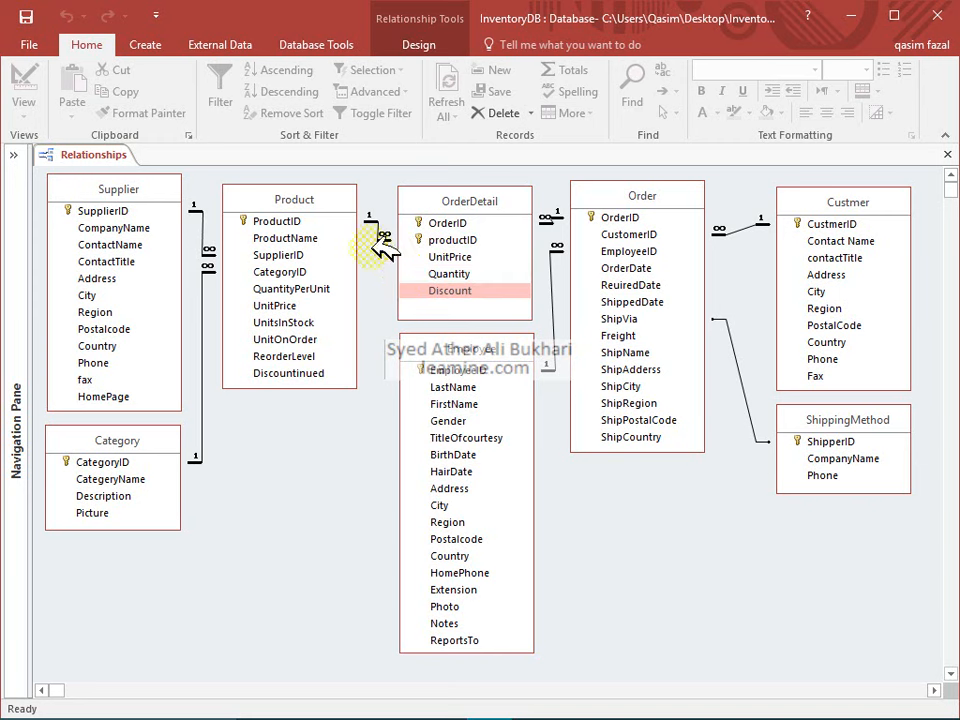
{"action": "left_click", "coordinate": [308, 303]}
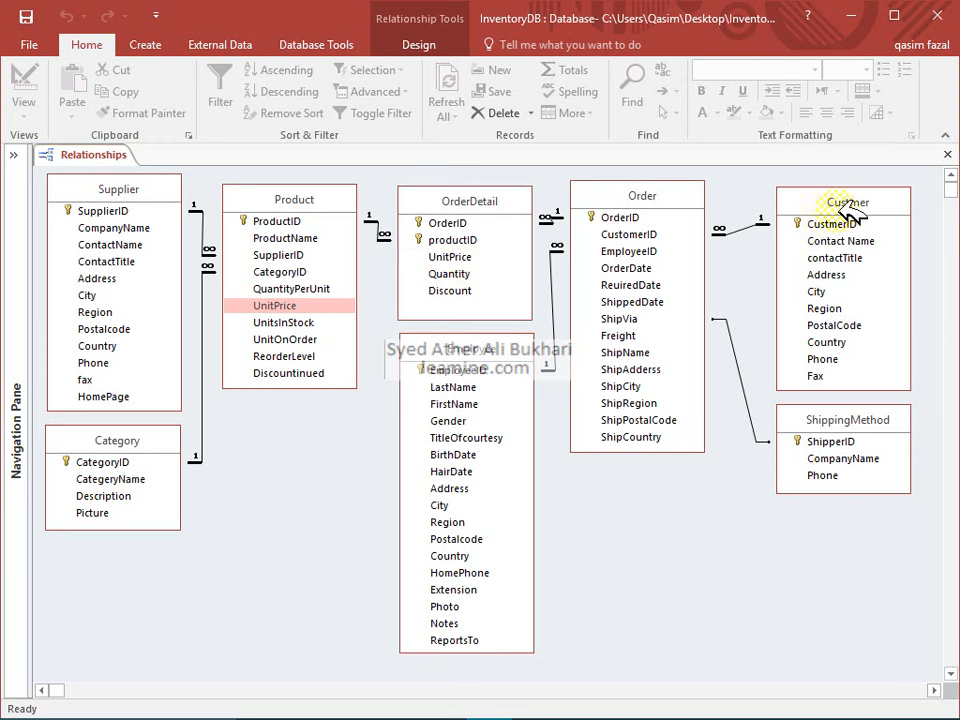
Step: Close the Relationships diagram and open the Supplier table for data entry at the new record's company name
{"action": "left_click", "coordinate": [946, 154]}
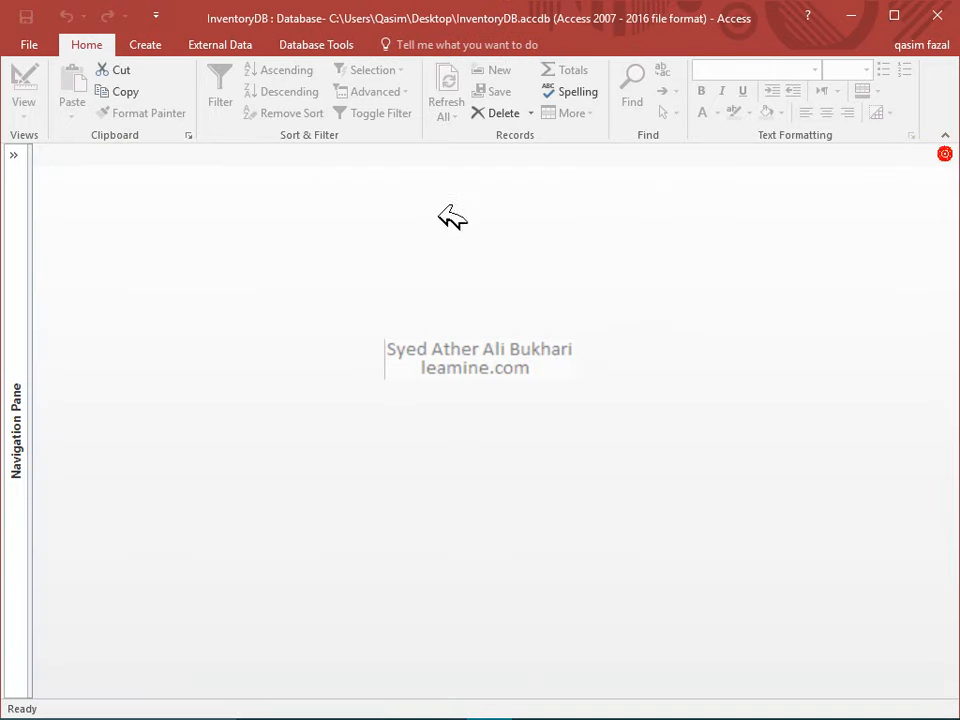
{"action": "left_click", "coordinate": [6, 181]}
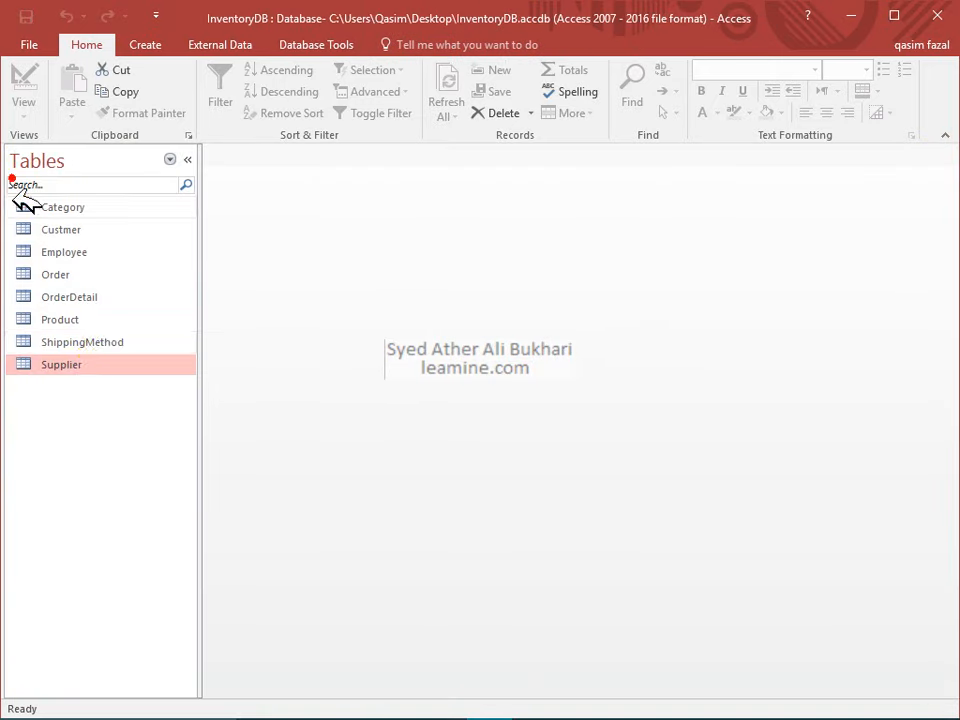
{"action": "double_click", "coordinate": [133, 367]}
{"action": "left_click", "coordinate": [394, 196]}
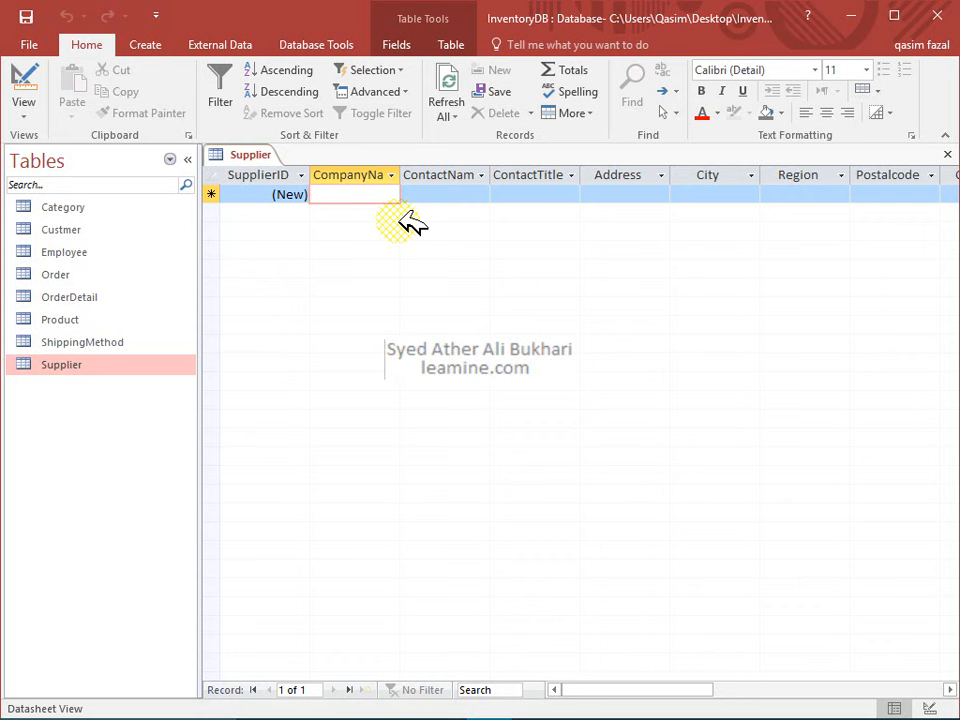
Step: Enter company name Farhana Co., the contact's name and contact title Ms in the first Supplier record
{"action": "type", "text": "Farhana"}
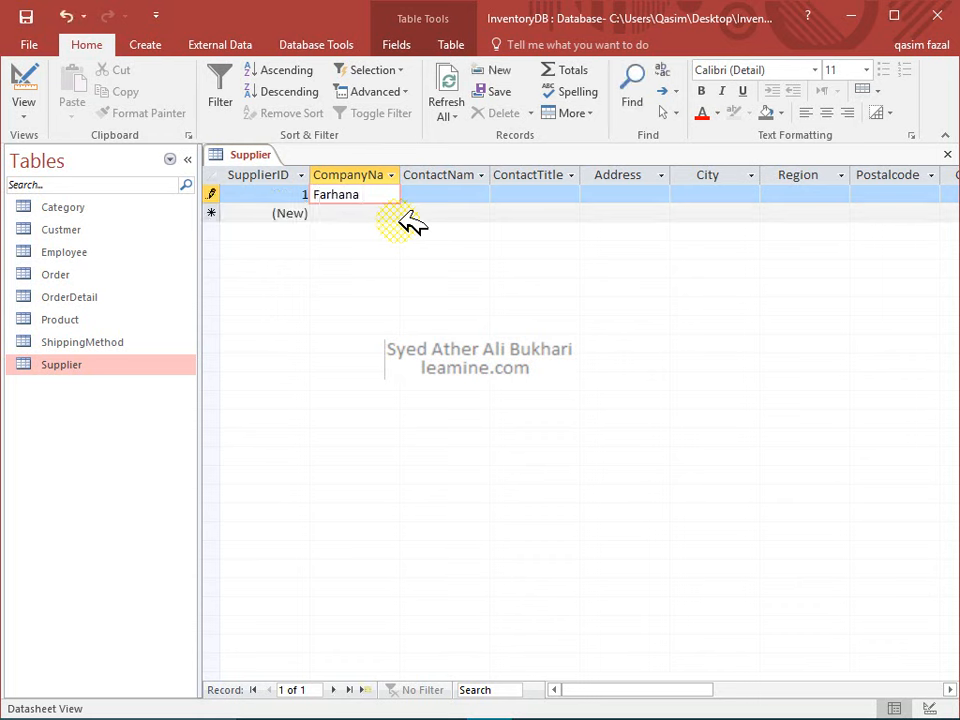
{"action": "type", "text": "Co."}
{"action": "key", "text": "Tab"}
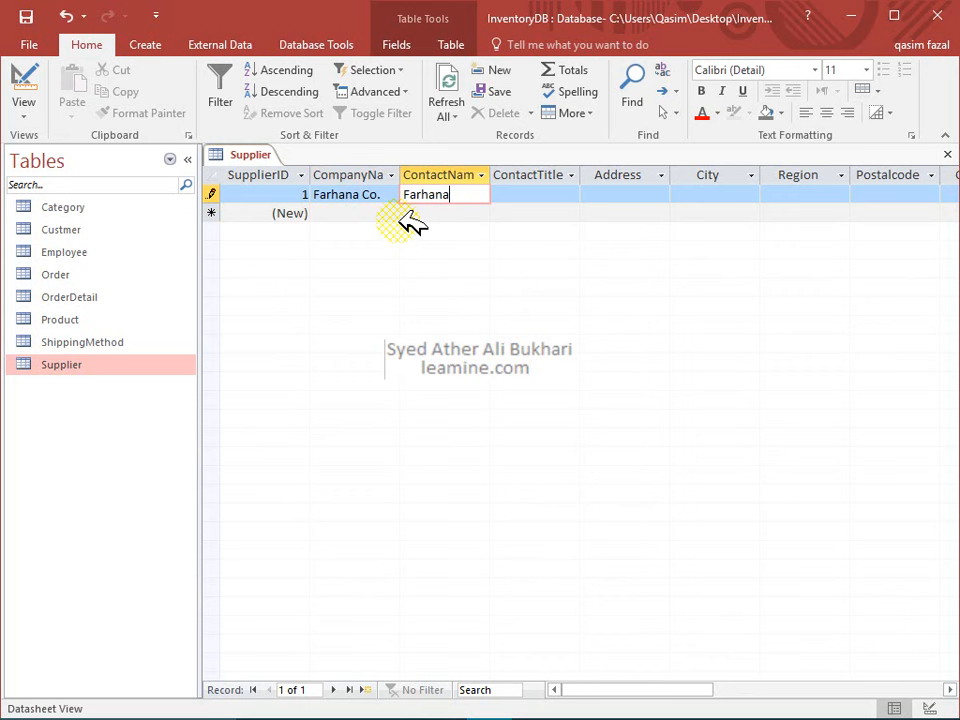
{"action": "key", "text": "Tab"}
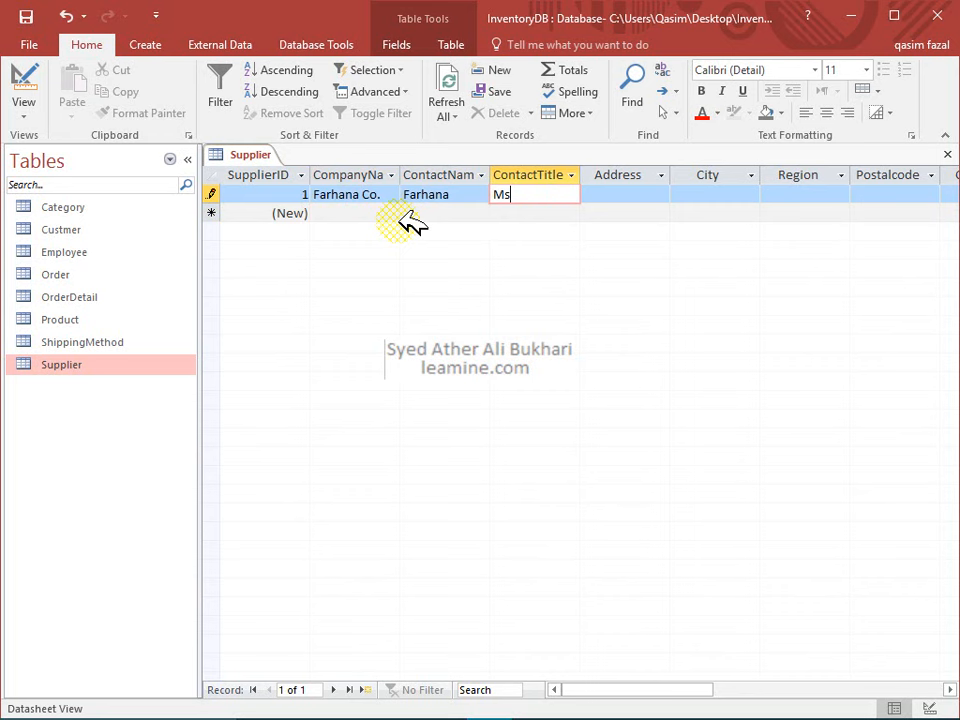
Step: Fill in the supplier's address and set the city to LHR
{"action": "key", "text": "Tab"}
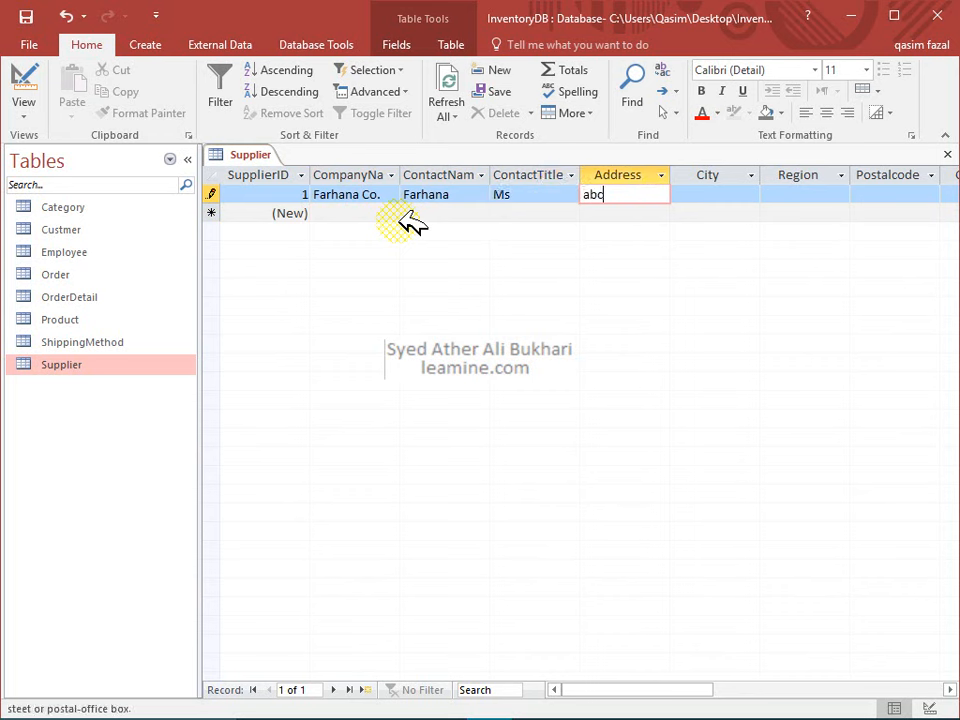
{"action": "key", "text": "Tab"}
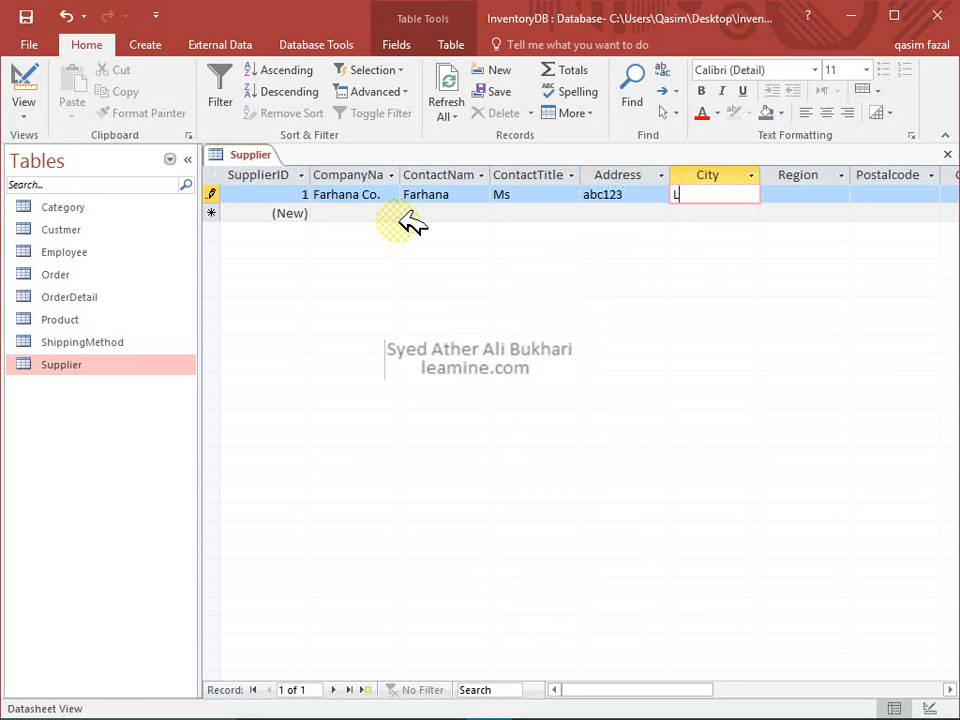
{"action": "key", "text": "Tab"}
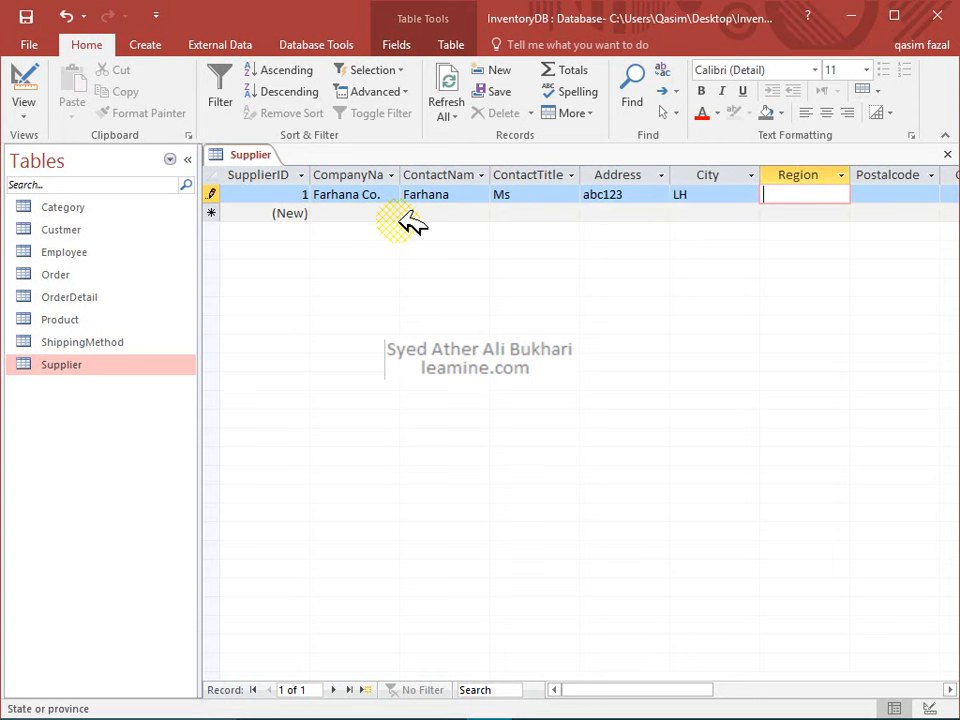
{"action": "key", "text": "shift+Tab"}
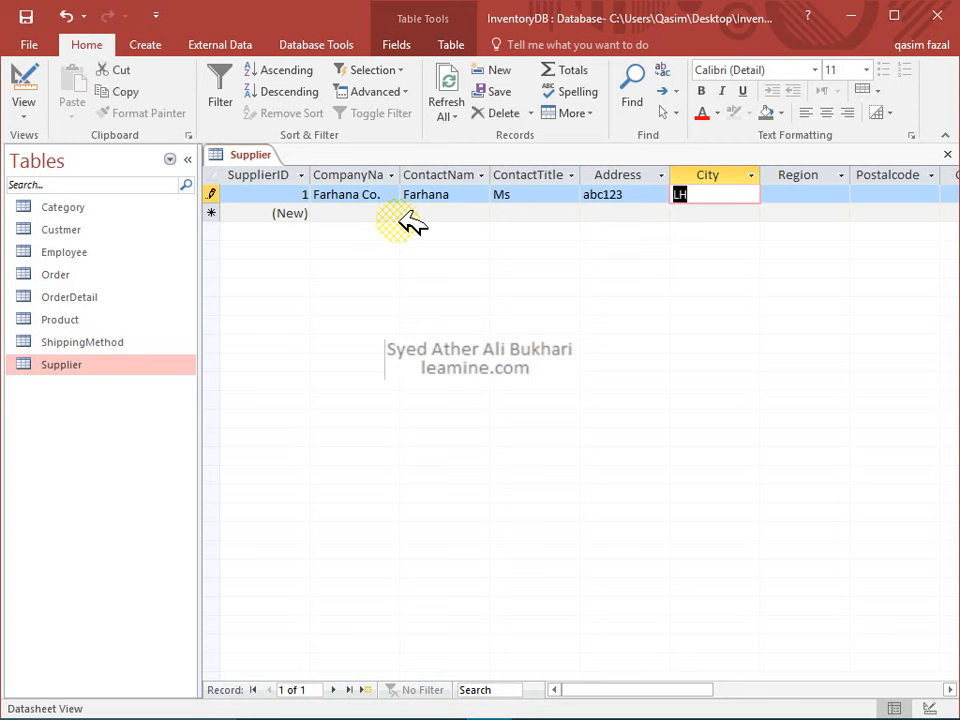
{"action": "type", "text": "LH"}
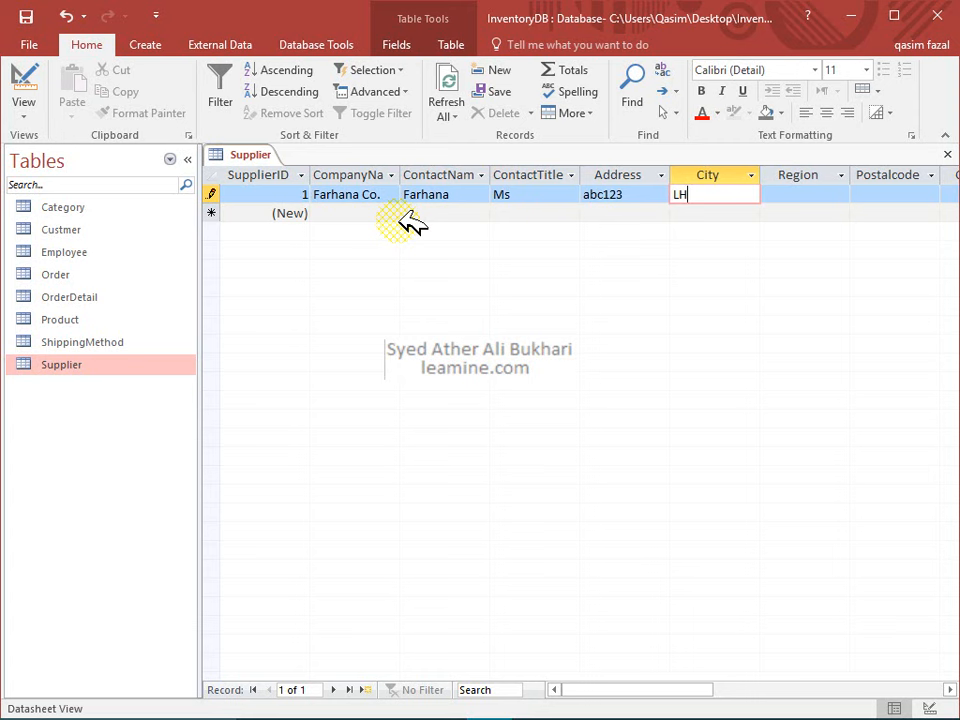
{"action": "type", "text": "R"}
{"action": "key", "text": "Tab"}
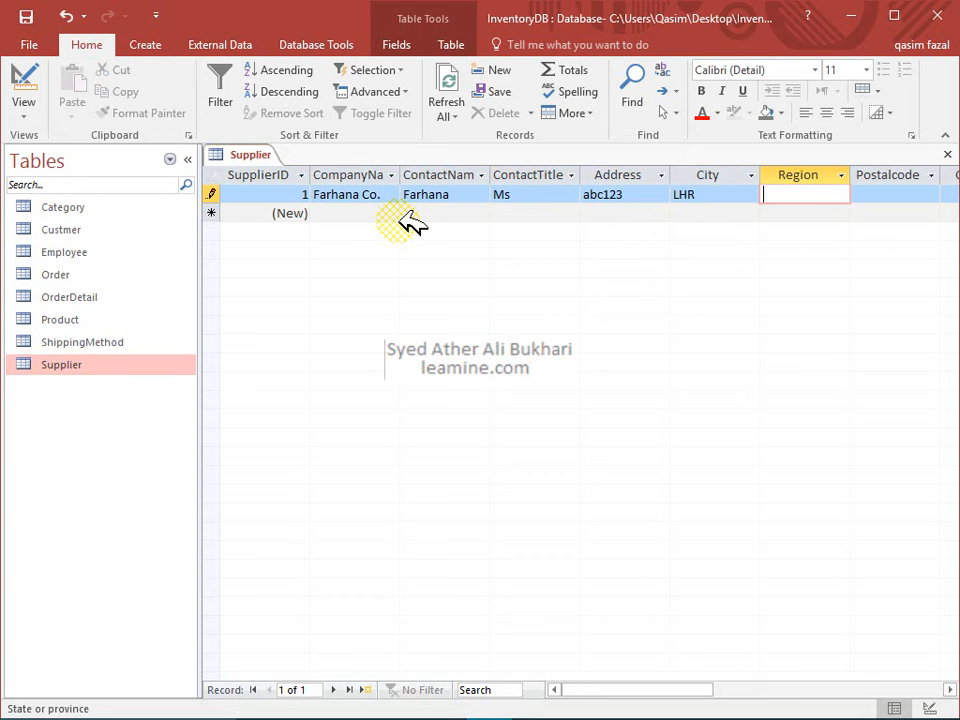
Step: Set the supplier's region to North, fill in its postal code, and set the country to Pk
{"action": "type", "text": "orth"}
{"action": "key", "text": "Tab"}
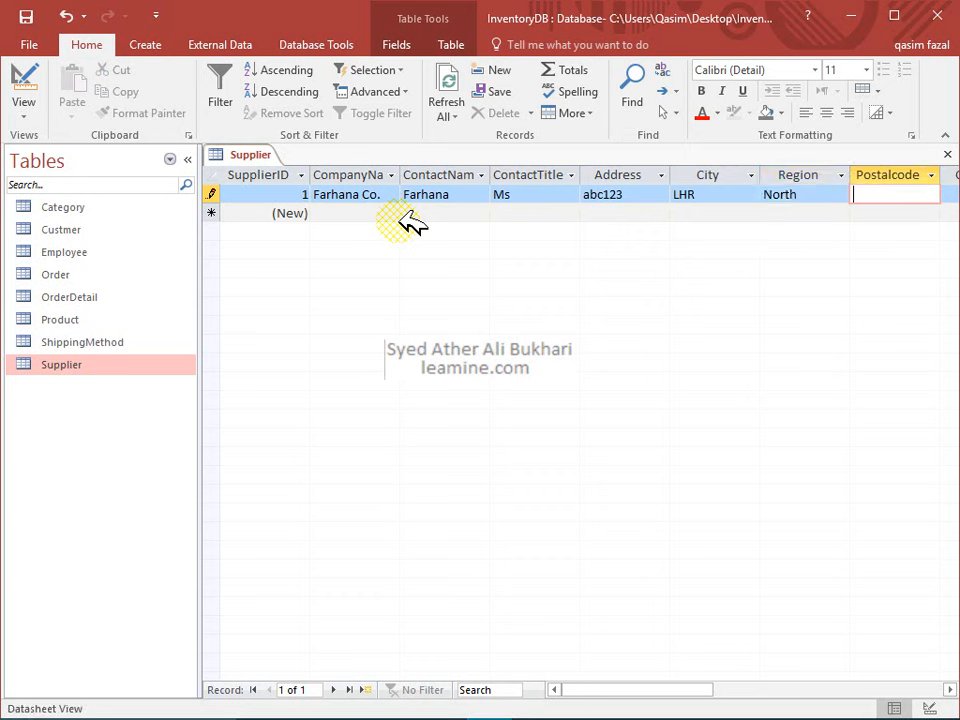
{"action": "type", "text": "54000"}
{"action": "key", "text": "Tab"}
{"action": "type", "text": "Pk"}
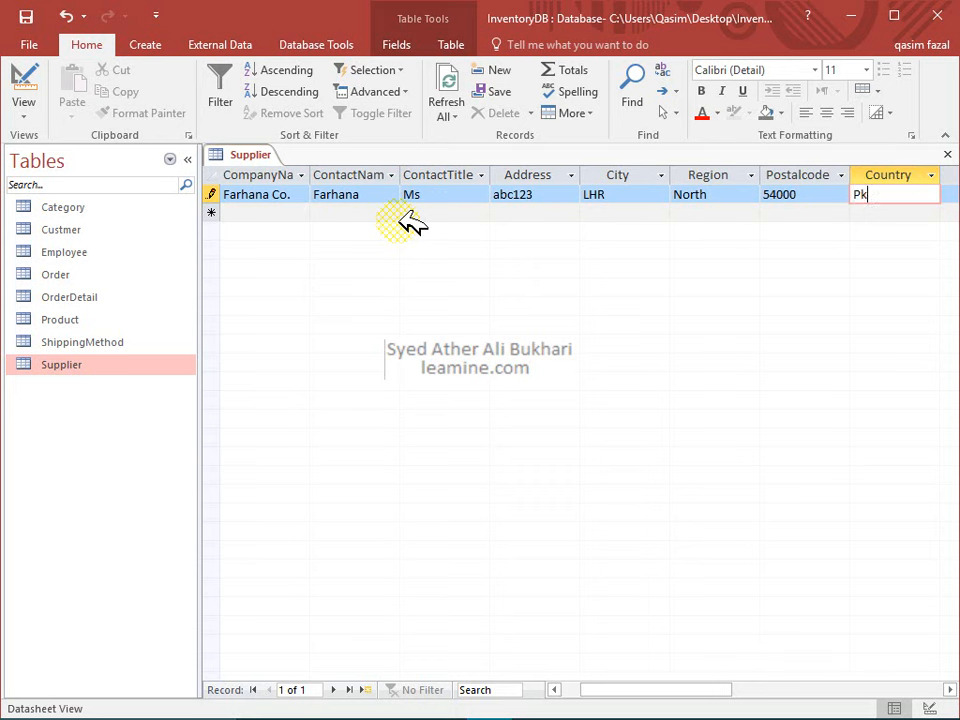
Step: Fill in the supplier's phone and fax numbers and set its home page to farhana.com
{"action": "key", "text": "Tab"}
{"action": "type", "text": "12345678"}
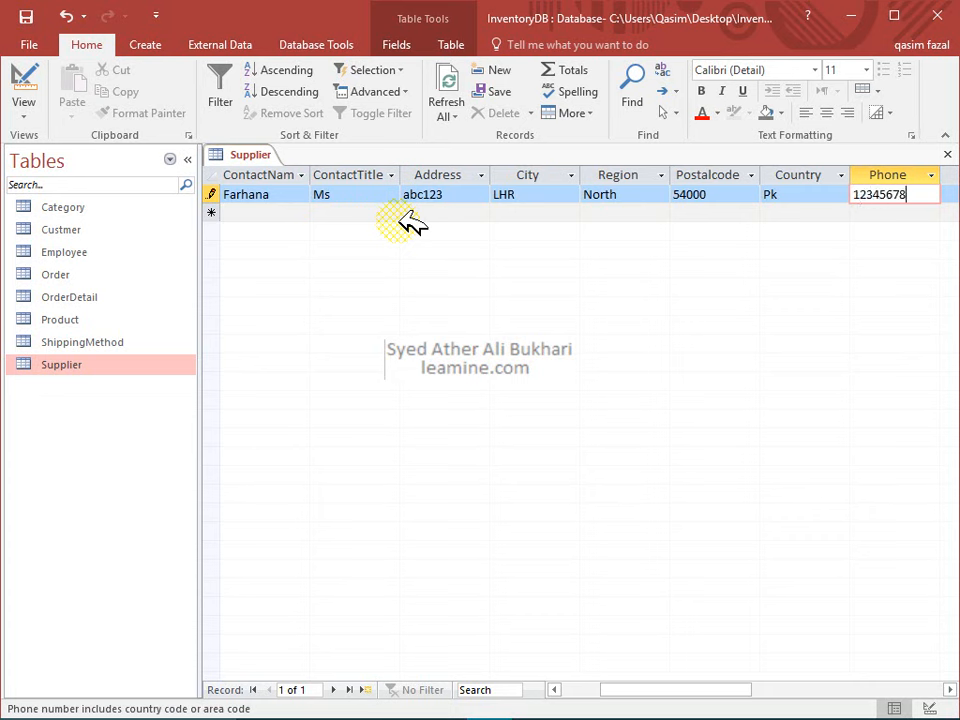
{"action": "key", "text": "Tab"}
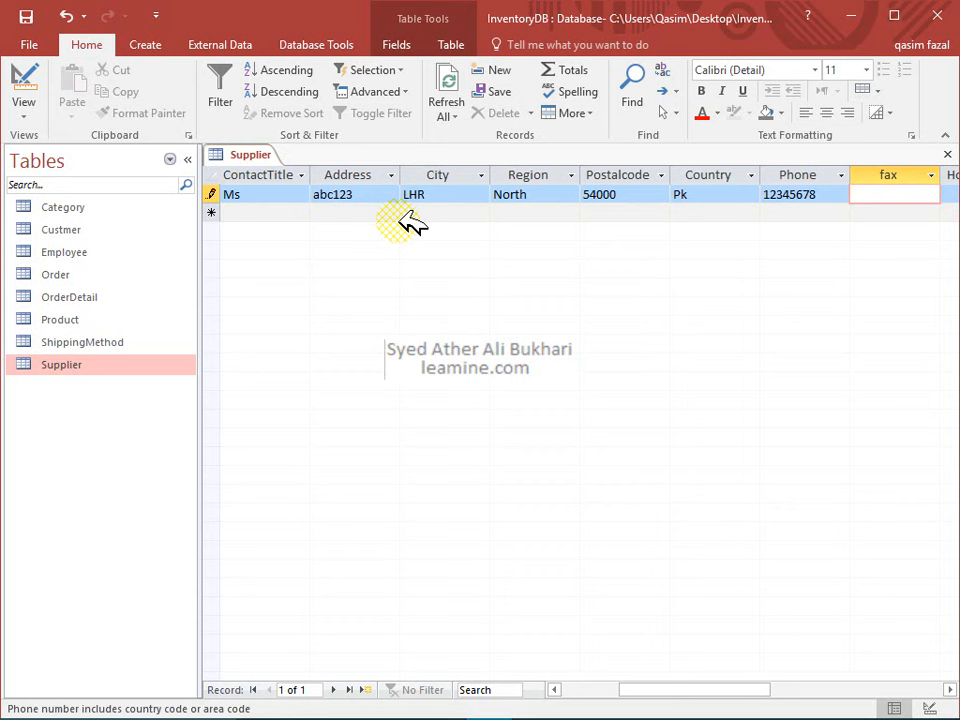
{"action": "type", "text": "12345678"}
{"action": "key", "text": "Tab"}
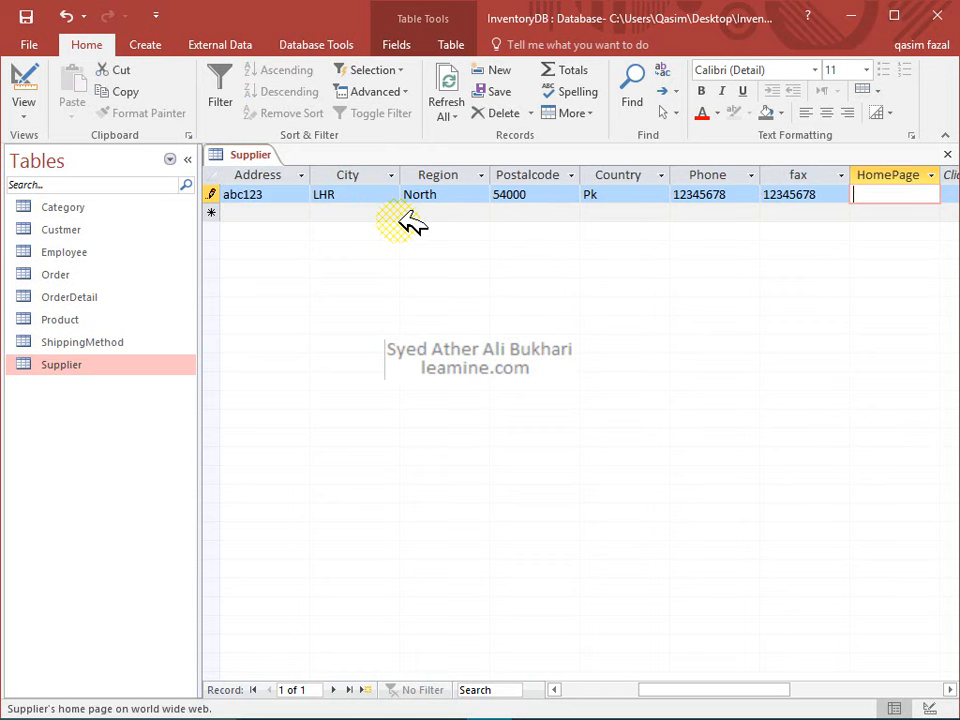
{"action": "type", "text": "a"}
{"action": "key", "text": "BackSpace"}
{"action": "type", "text": "farhana.com"}
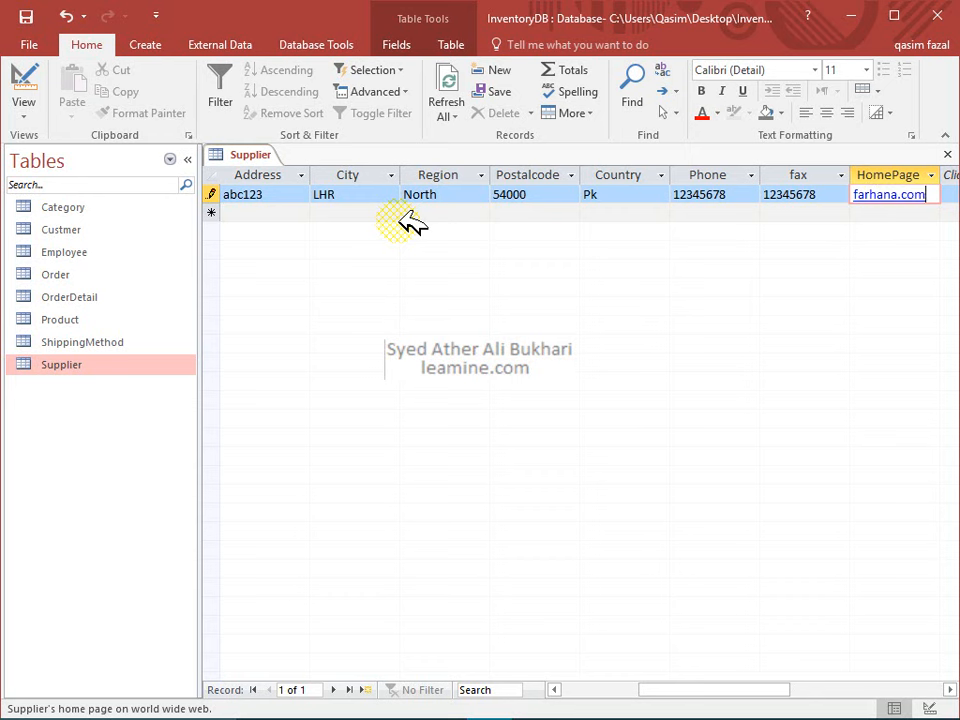
Step: Finish the Supplier record, close the Supplier table and open the Category table
{"action": "key", "text": "Tab"}
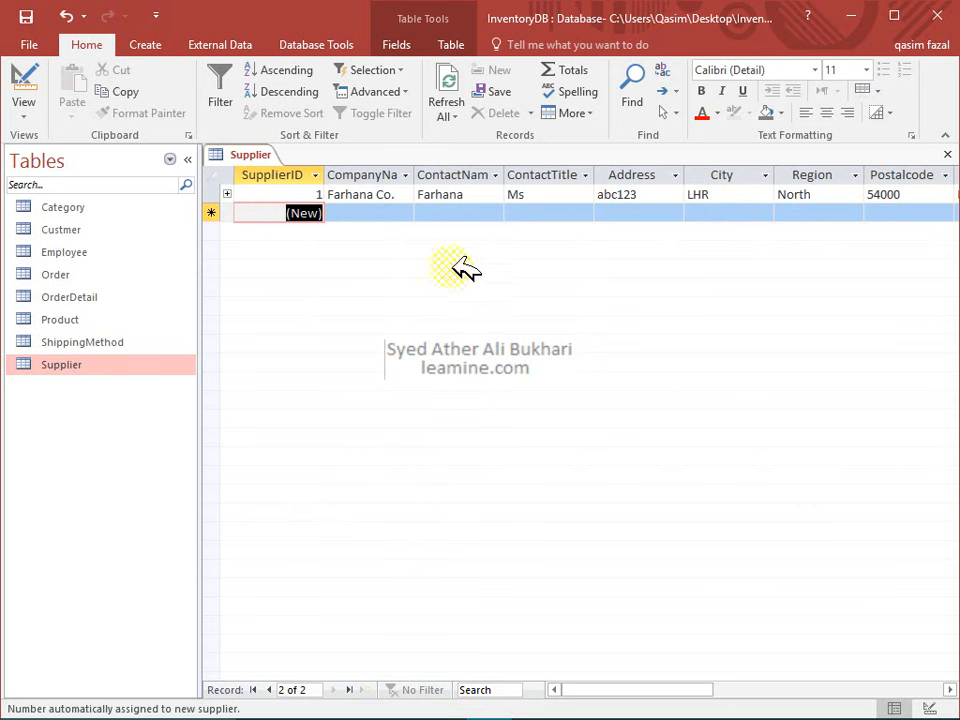
{"action": "left_click", "coordinate": [948, 156]}
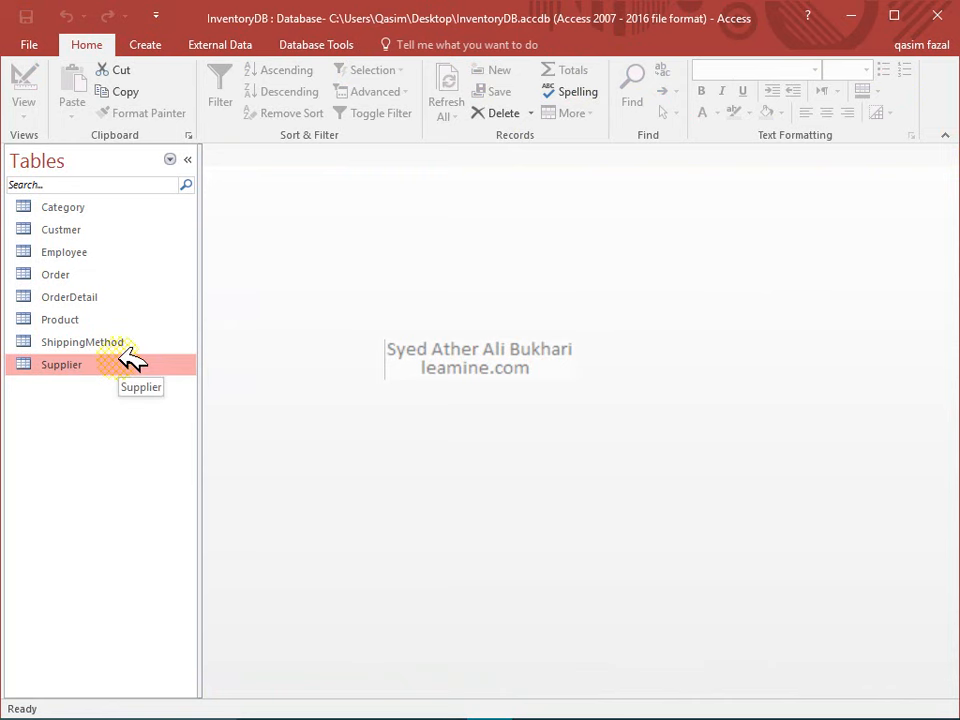
{"action": "double_click", "coordinate": [108, 208]}
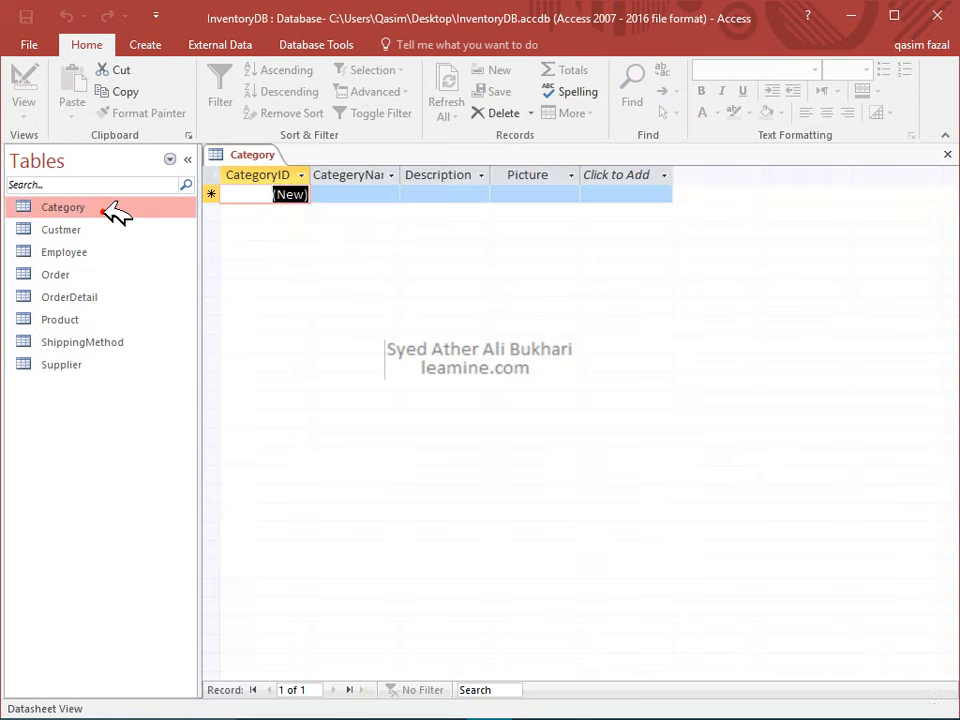
Step: Add a first record to the Category table with the category name Common Good
{"action": "left_click", "coordinate": [358, 194]}
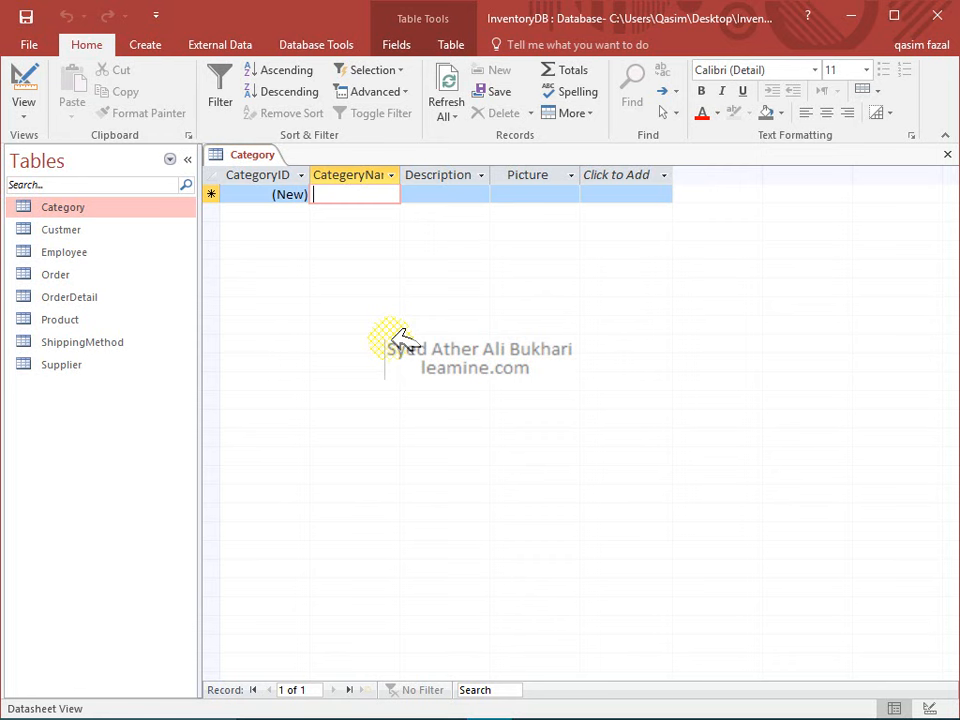
{"action": "type", "text": "Commo"}
{"action": "type", "text": "n GFo"}
{"action": "key", "text": "BackSpace"}
{"action": "key", "text": "BackSpace"}
{"action": "type", "text": "ood"}
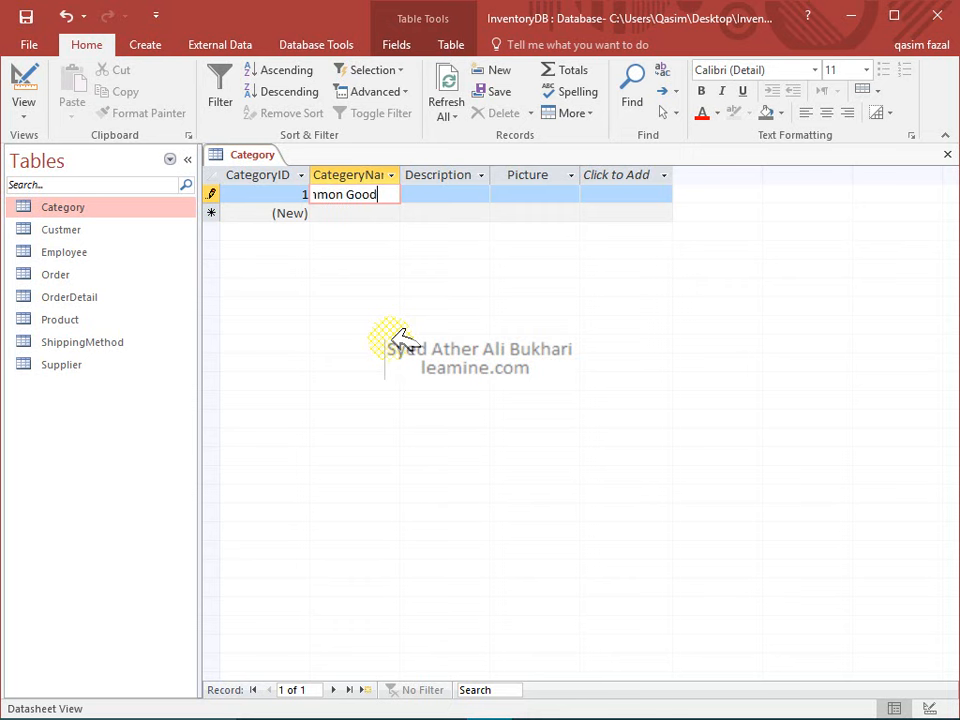
{"action": "key", "text": "Down"}
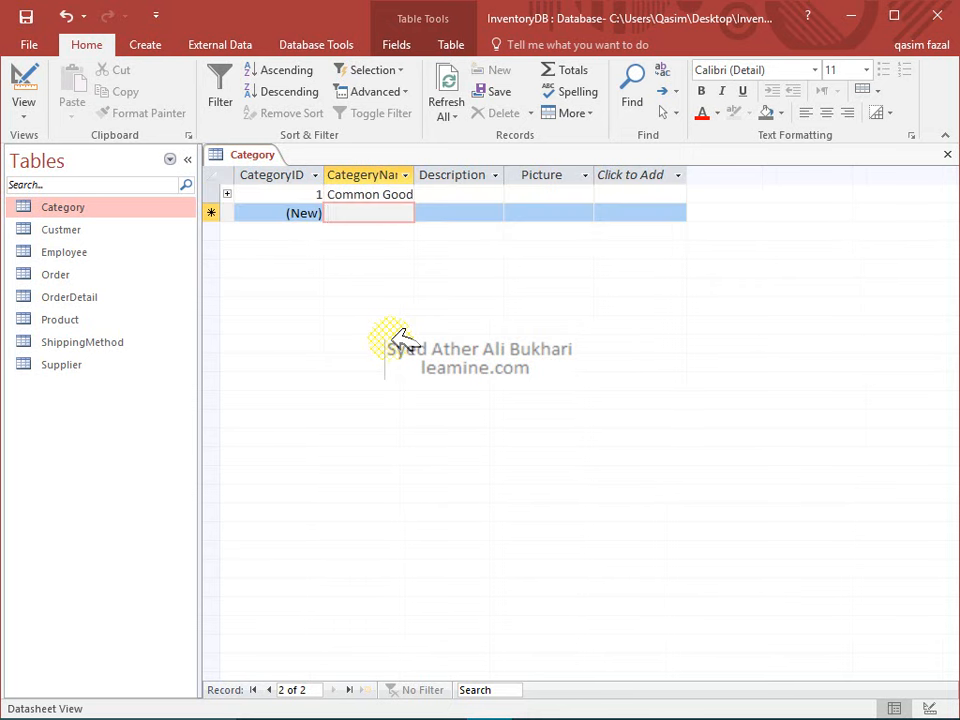
Step: Add two more category records named Plastic Goods and Cloths
{"action": "type", "text": "Plastic "}
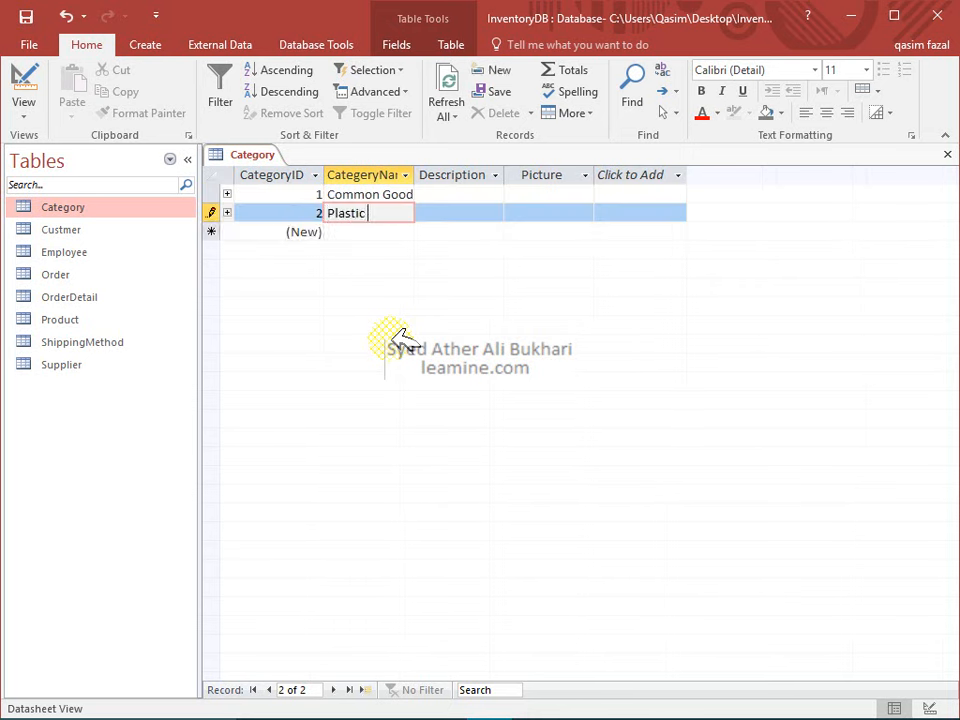
{"action": "type", "text": "Goods"}
{"action": "key", "text": "Down"}
{"action": "type", "text": "Cloths"}
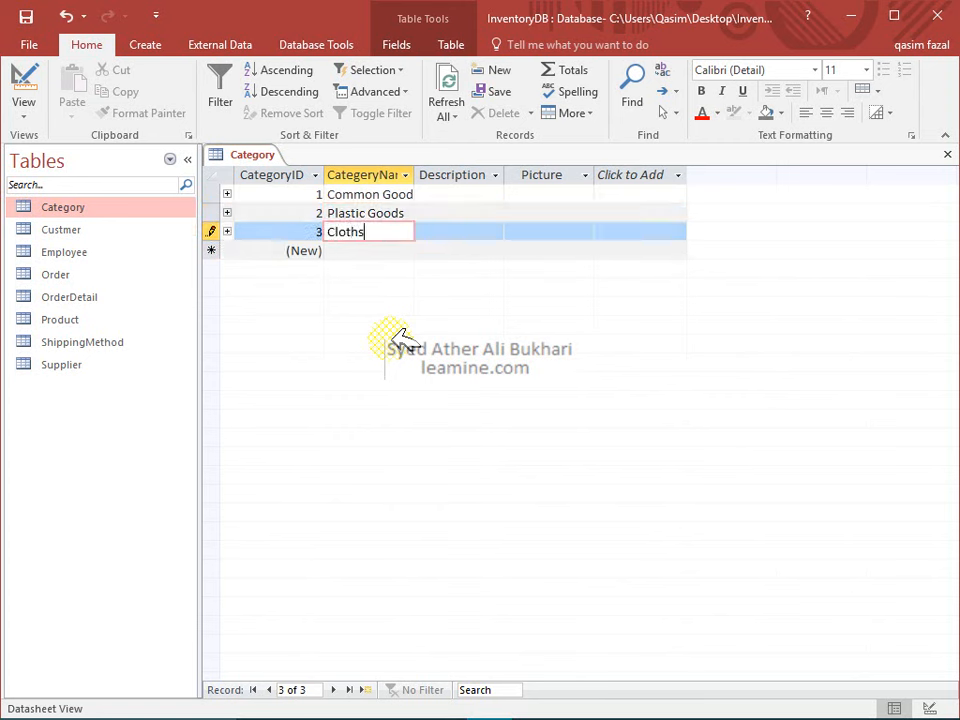
{"action": "key", "text": "Down"}
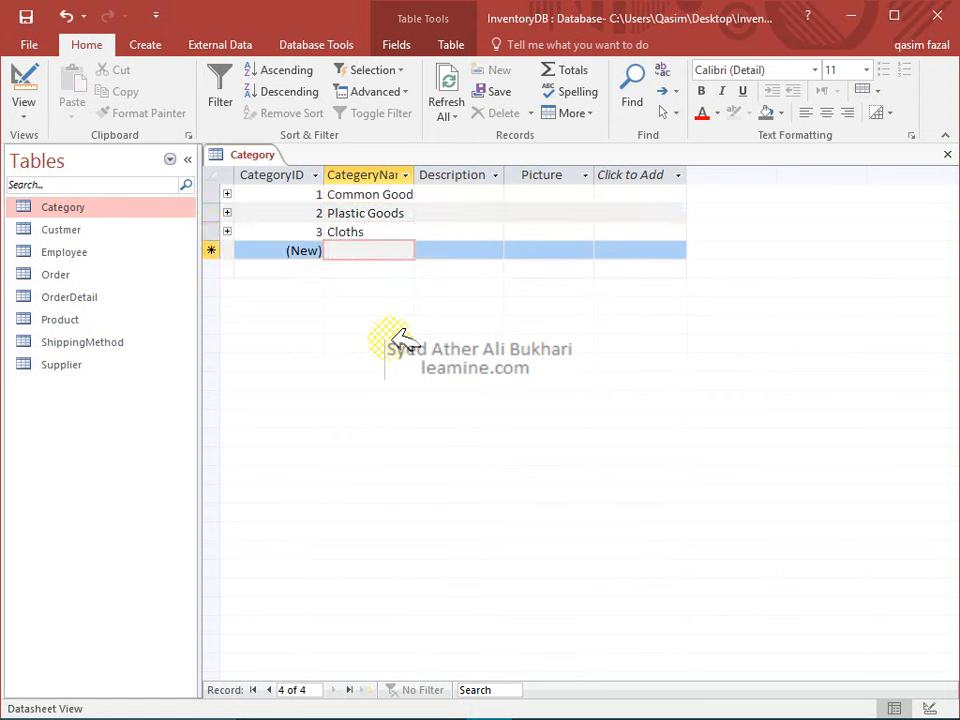
Step: Try to open the Picture field of the Common Good category for adding an image
{"action": "key", "text": "Up"}
{"action": "key", "text": "Tab"}
{"action": "key", "text": "Up"}
{"action": "key", "text": "Up"}
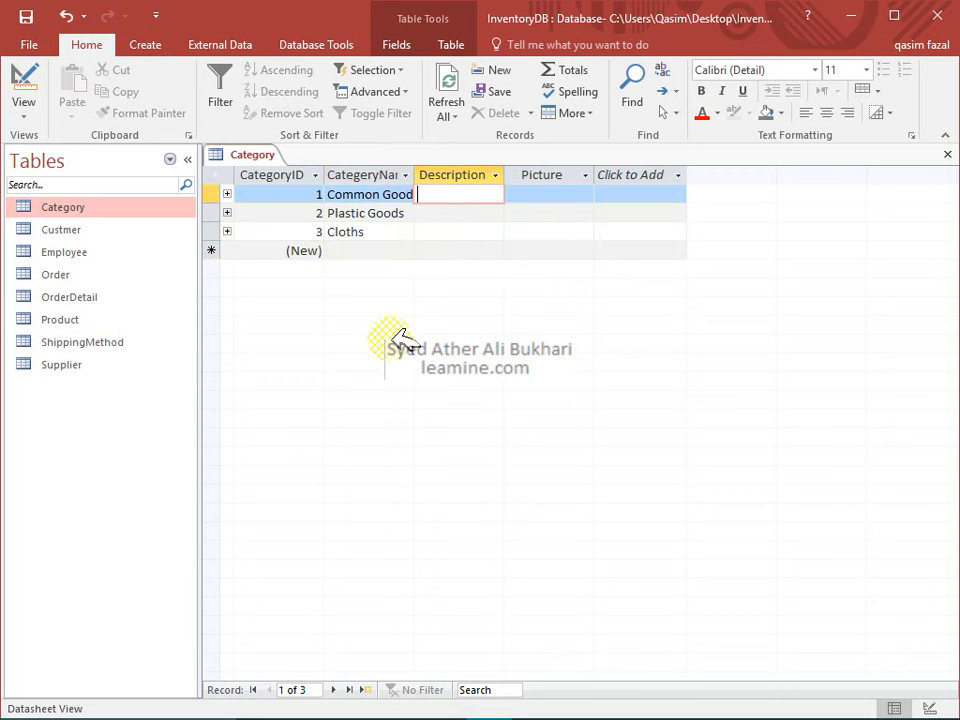
{"action": "key", "text": "Tab"}
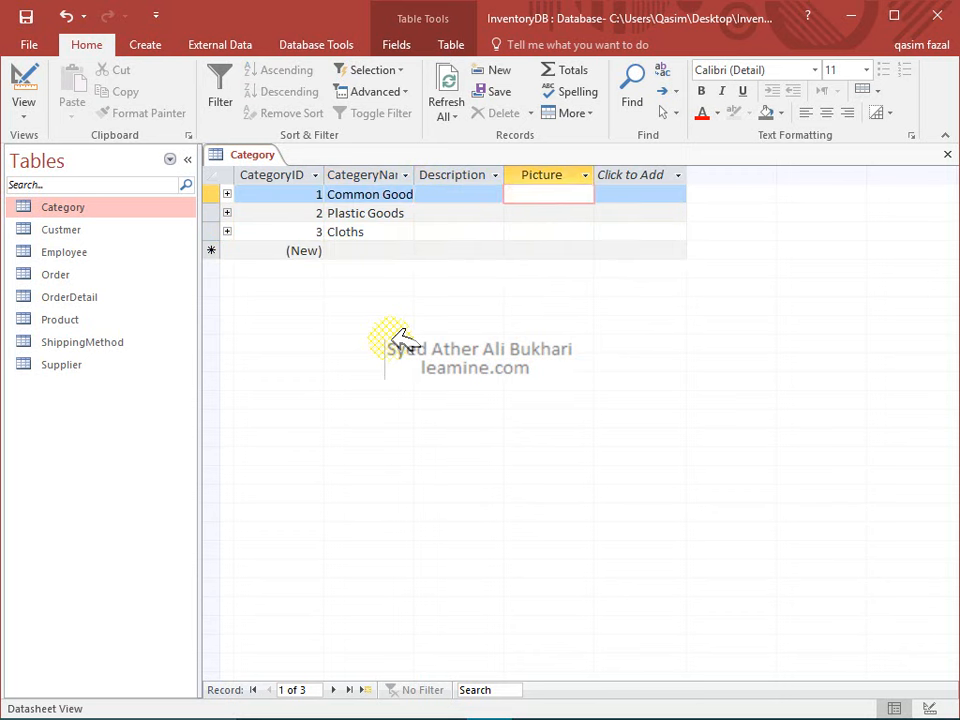
{"action": "double_click", "coordinate": [544, 193]}
{"action": "left_click", "coordinate": [516, 432]}
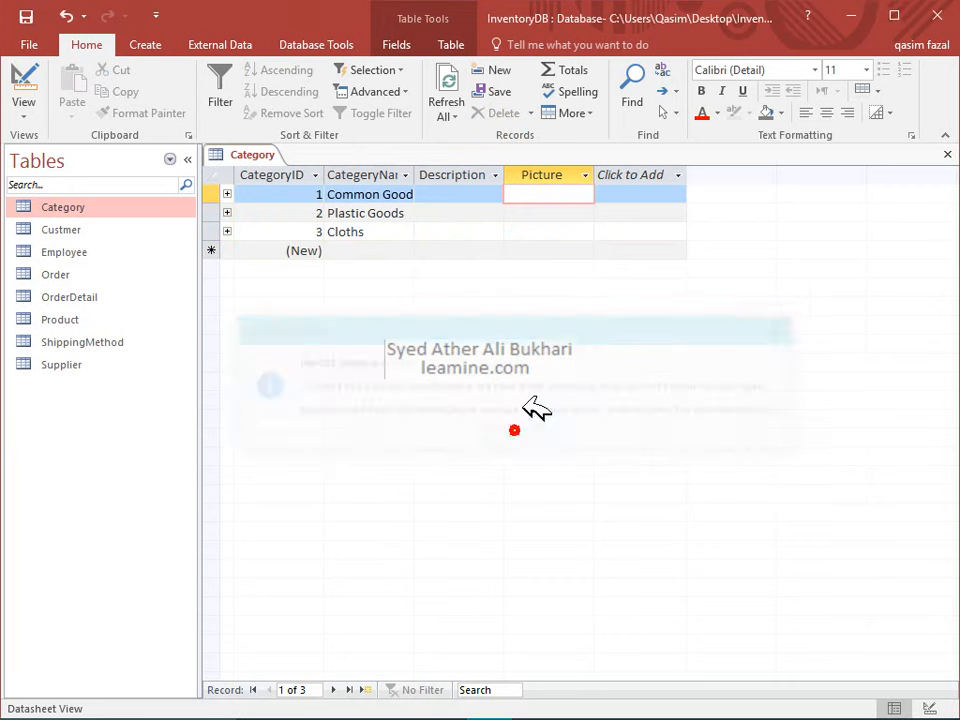
{"action": "right_click", "coordinate": [566, 193]}
{"action": "left_click", "coordinate": [528, 207]}
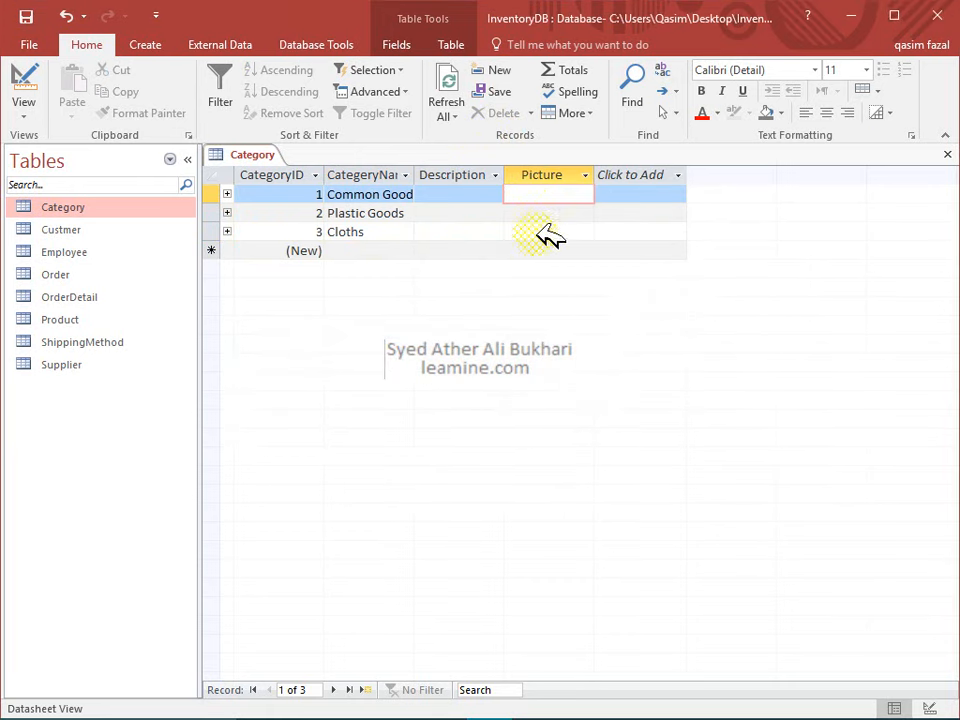
Step: Close the Category table and open the database relationships diagram to check the Supplier, Category and Product tables
{"action": "left_click", "coordinate": [948, 155]}
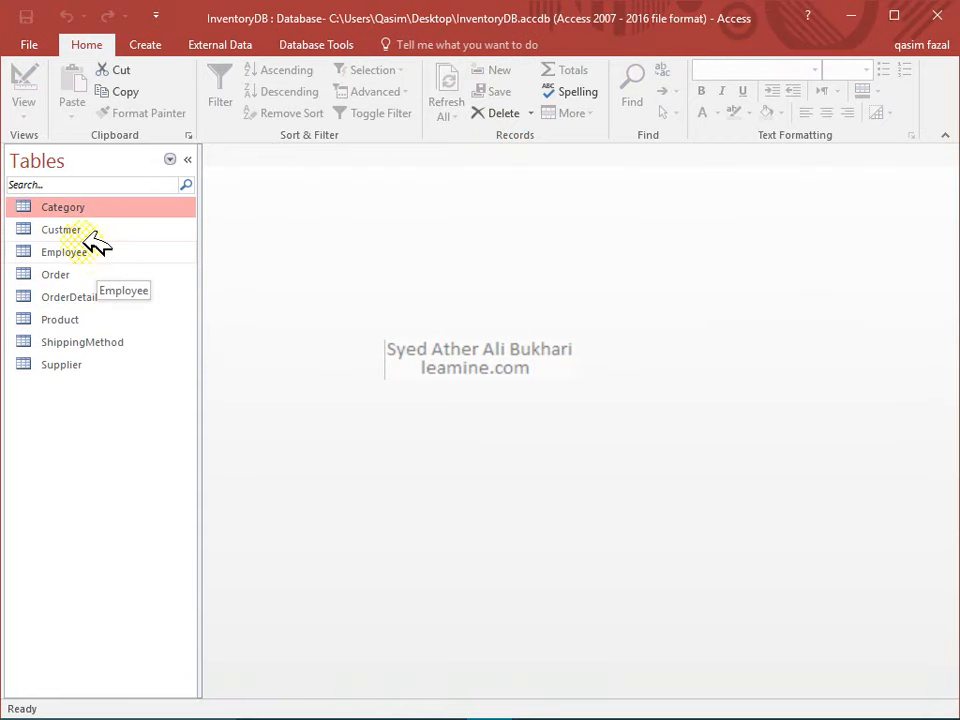
{"action": "left_click", "coordinate": [336, 47]}
{"action": "left_click", "coordinate": [242, 86]}
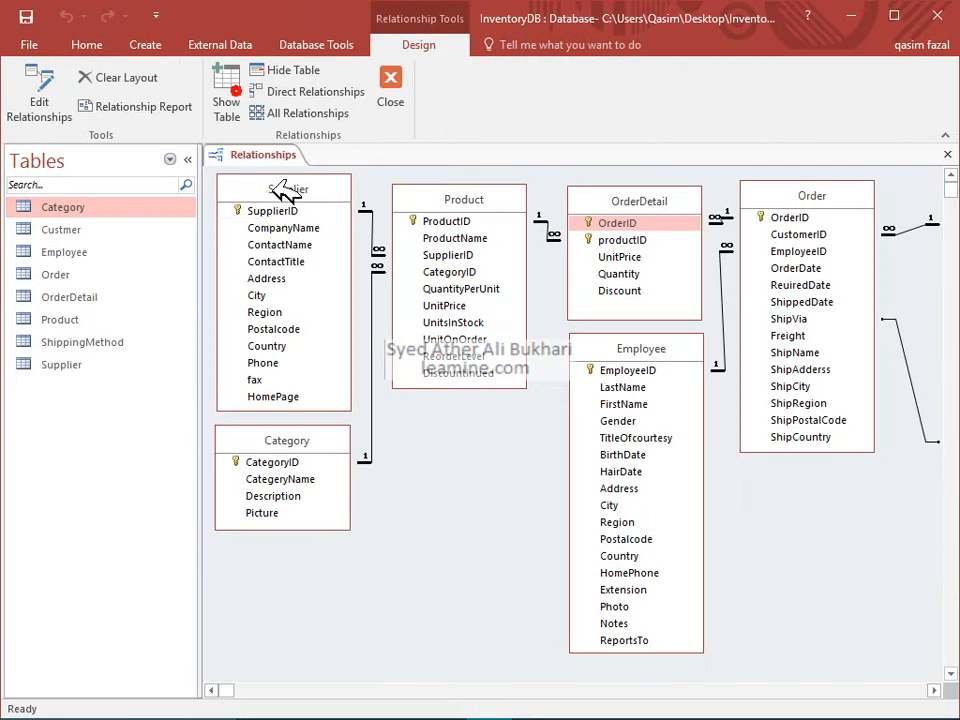
{"action": "left_click", "coordinate": [282, 212]}
{"action": "left_click", "coordinate": [296, 495]}
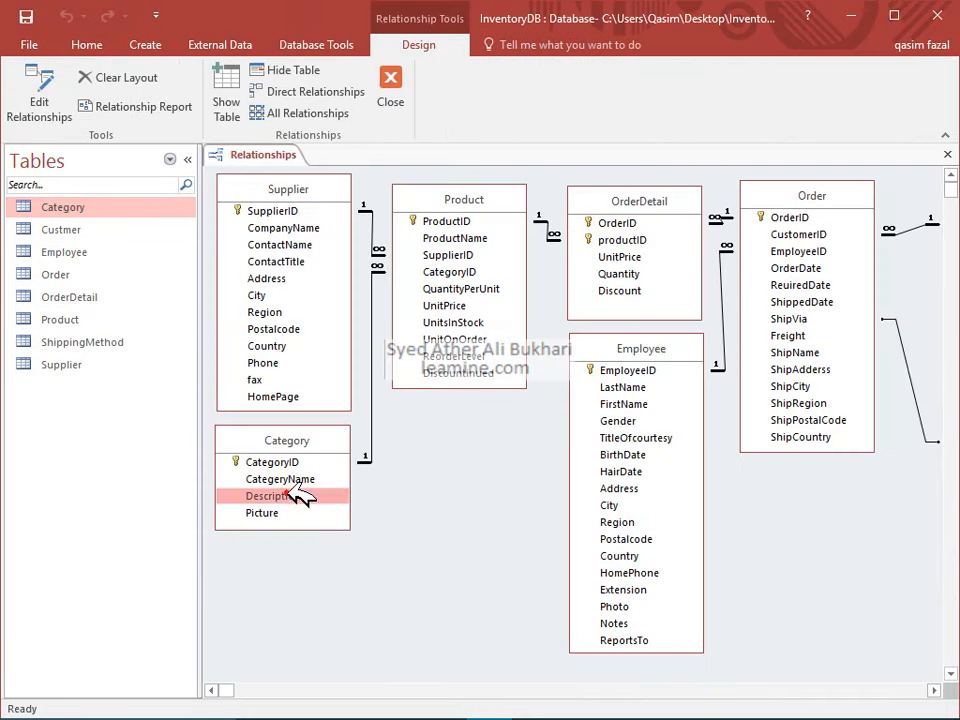
{"action": "left_click", "coordinate": [436, 234]}
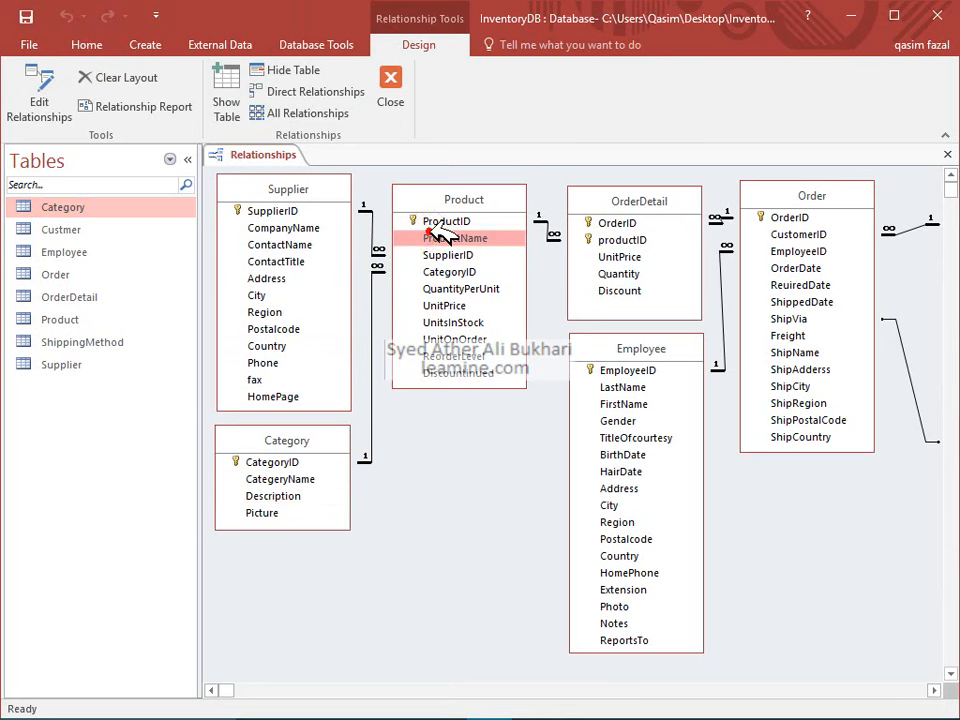
Step: Open the Product table's design from the relationships diagram and switch the table to Datasheet View
{"action": "right_click", "coordinate": [440, 232]}
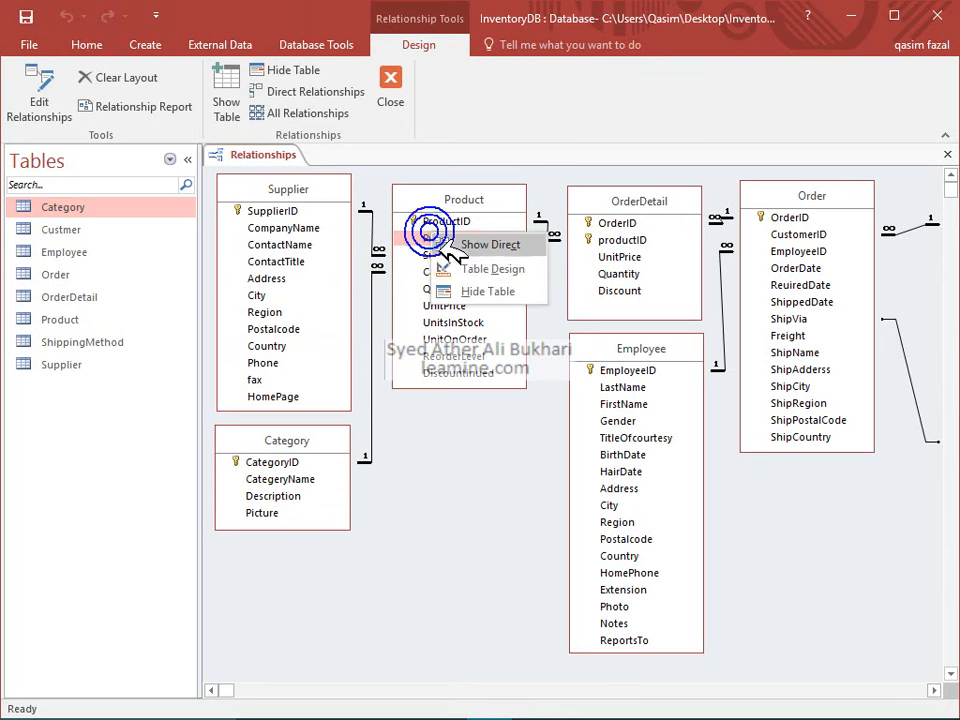
{"action": "left_click", "coordinate": [468, 268]}
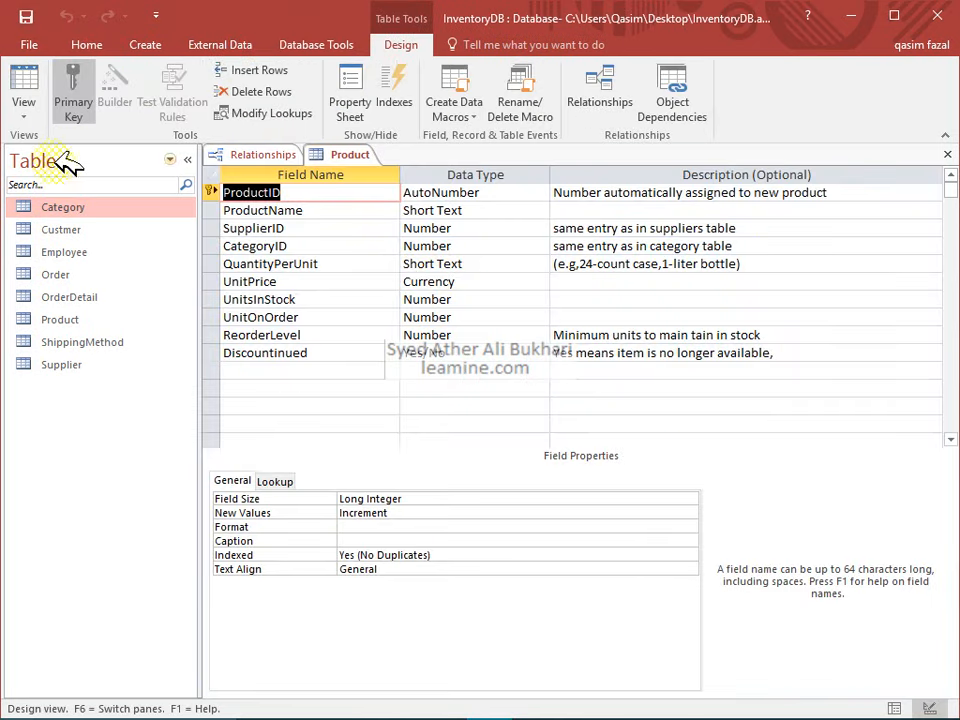
{"action": "left_click", "coordinate": [25, 80]}
Step: Enter a product named Chair in the first Product record and assign it supplier ID 1
{"action": "left_click", "coordinate": [360, 194]}
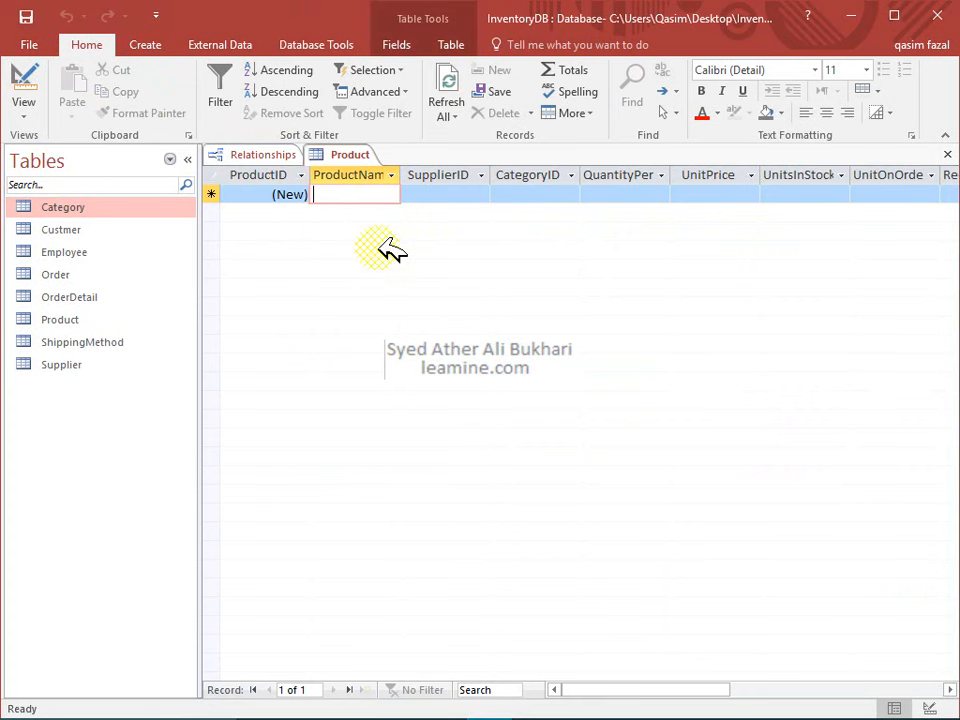
{"action": "type", "text": "Chair"}
{"action": "key", "text": "Tab"}
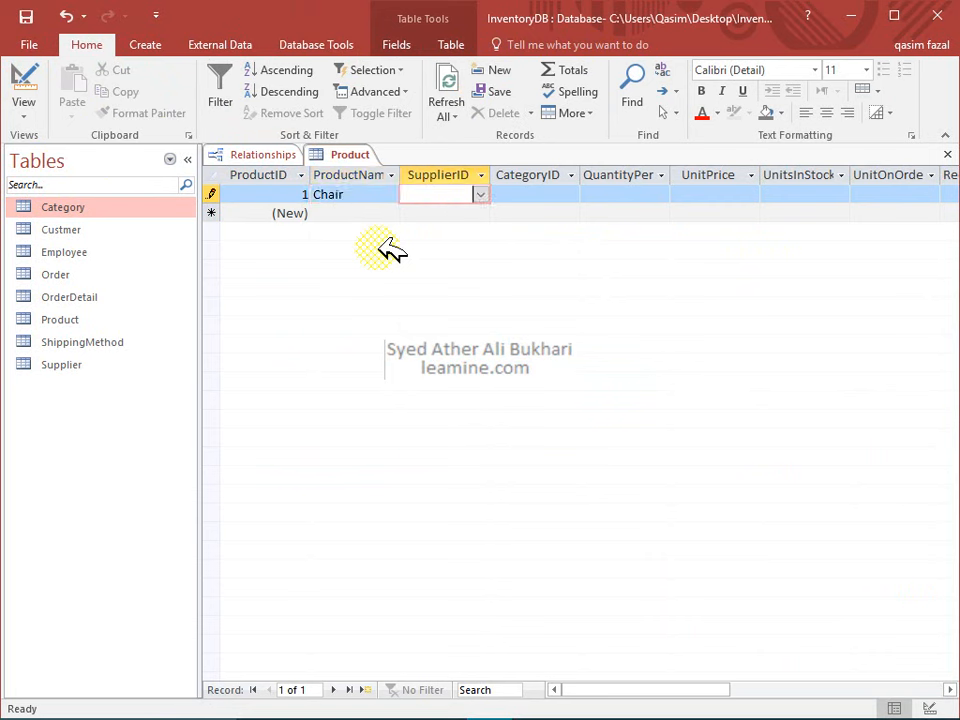
{"action": "left_click", "coordinate": [481, 194]}
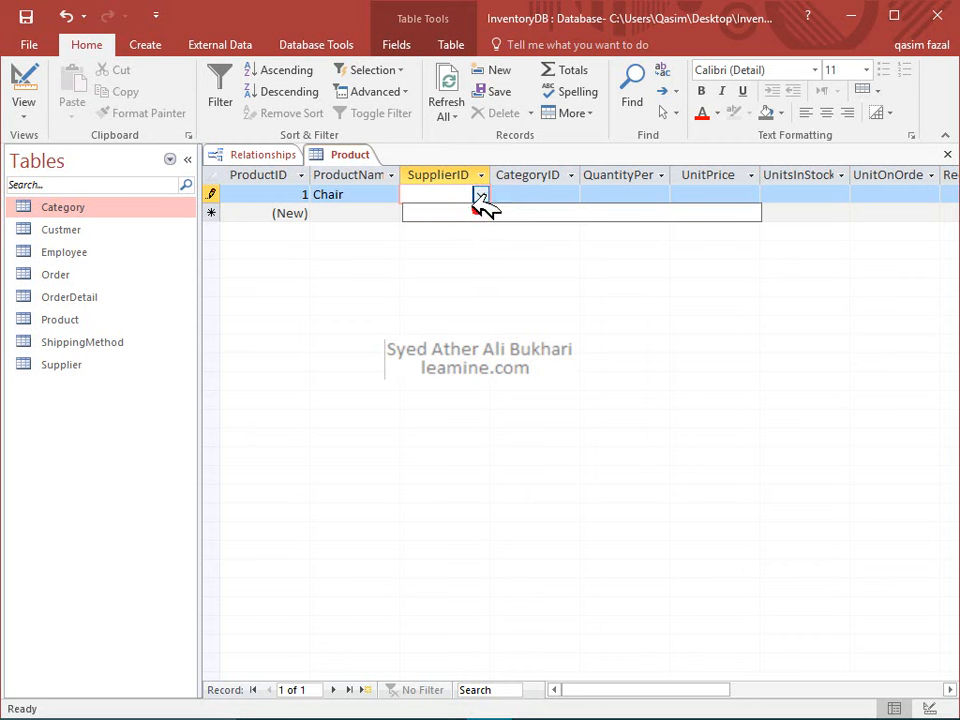
{"action": "type", "text": "1"}
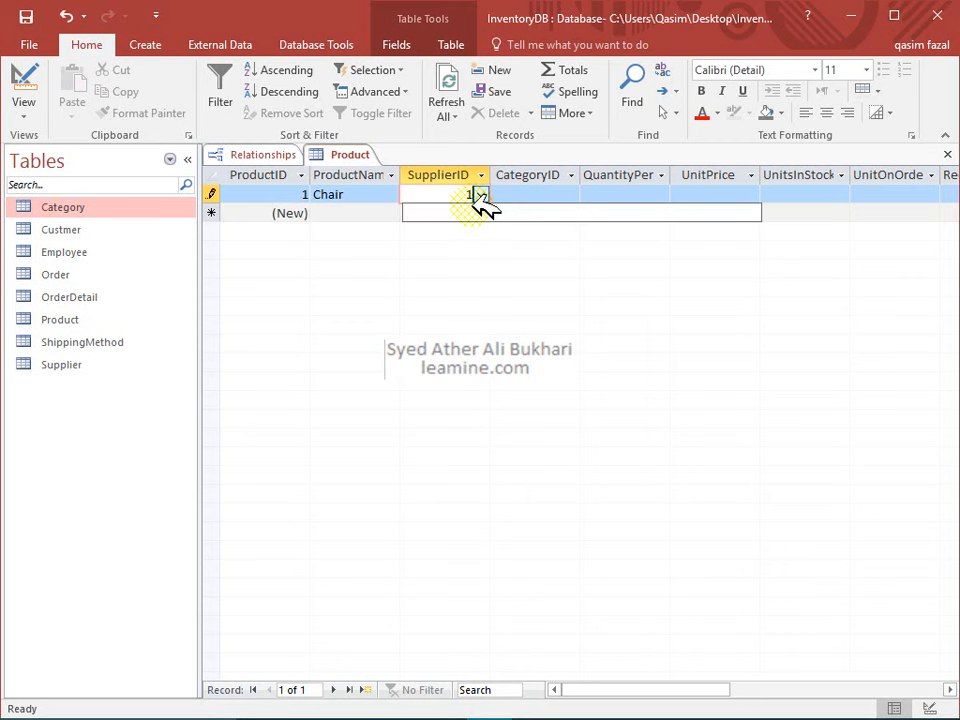
{"action": "left_click", "coordinate": [535, 193]}
{"action": "left_click", "coordinate": [481, 194]}
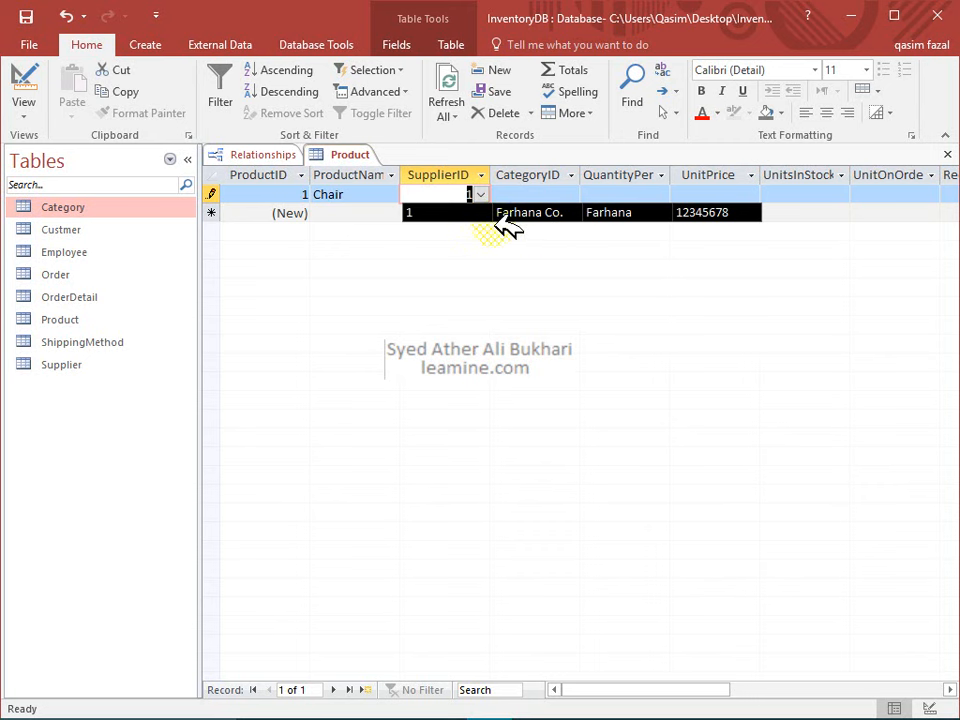
Step: Assign the Chair product to category ID 2, Plastic Goods
{"action": "left_click", "coordinate": [555, 194]}
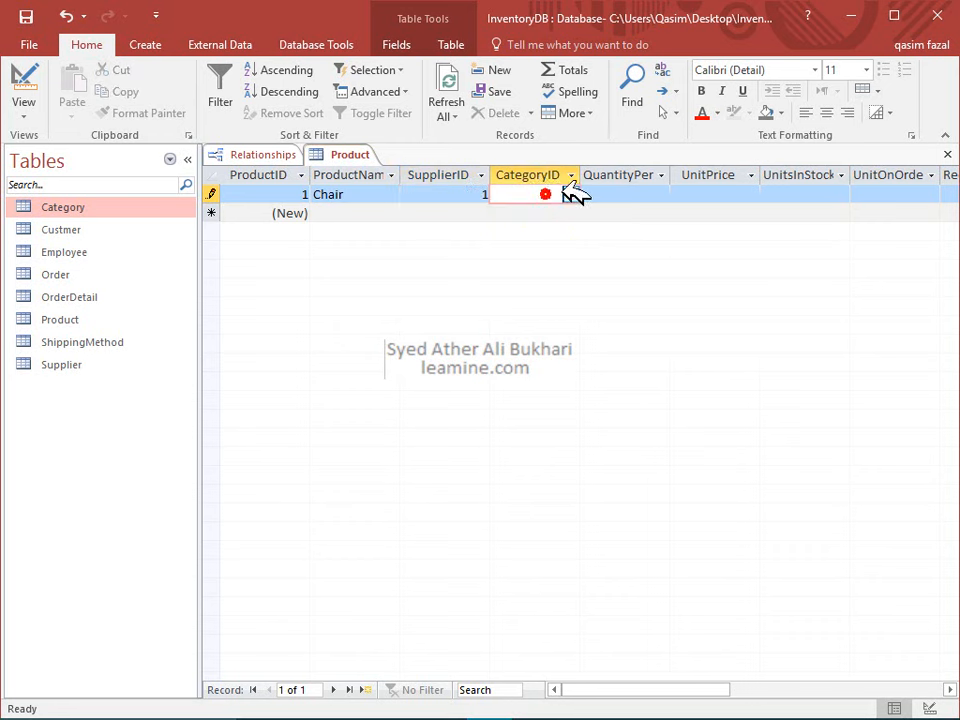
{"action": "left_click", "coordinate": [572, 194]}
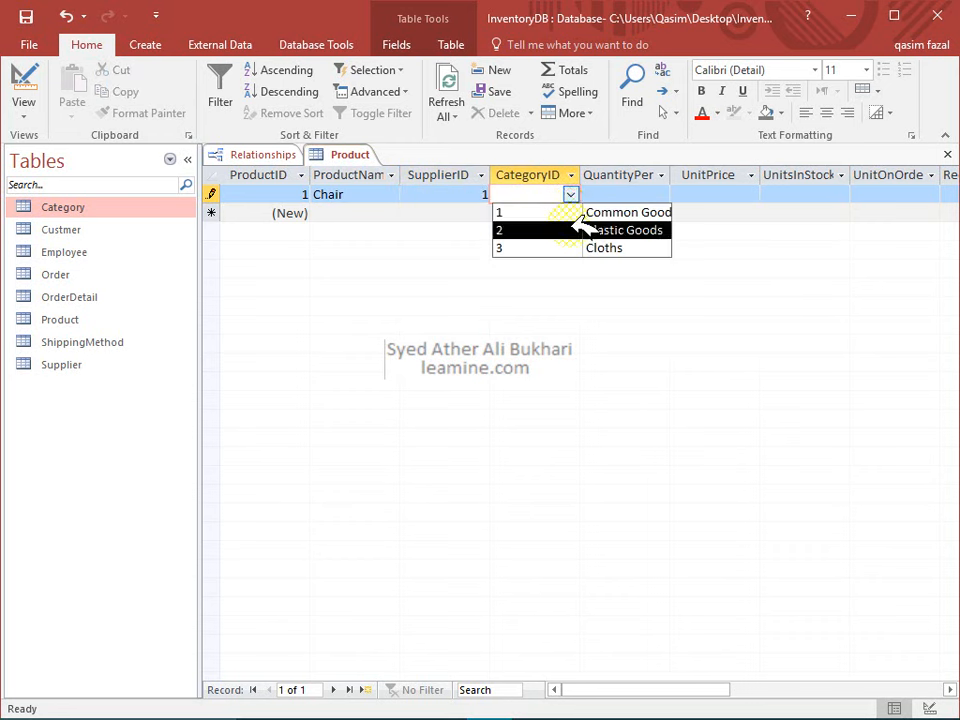
{"action": "left_click", "coordinate": [579, 229]}
Step: Select all Product datasheet columns and auto-fit their widths
{"action": "left_click", "coordinate": [606, 196]}
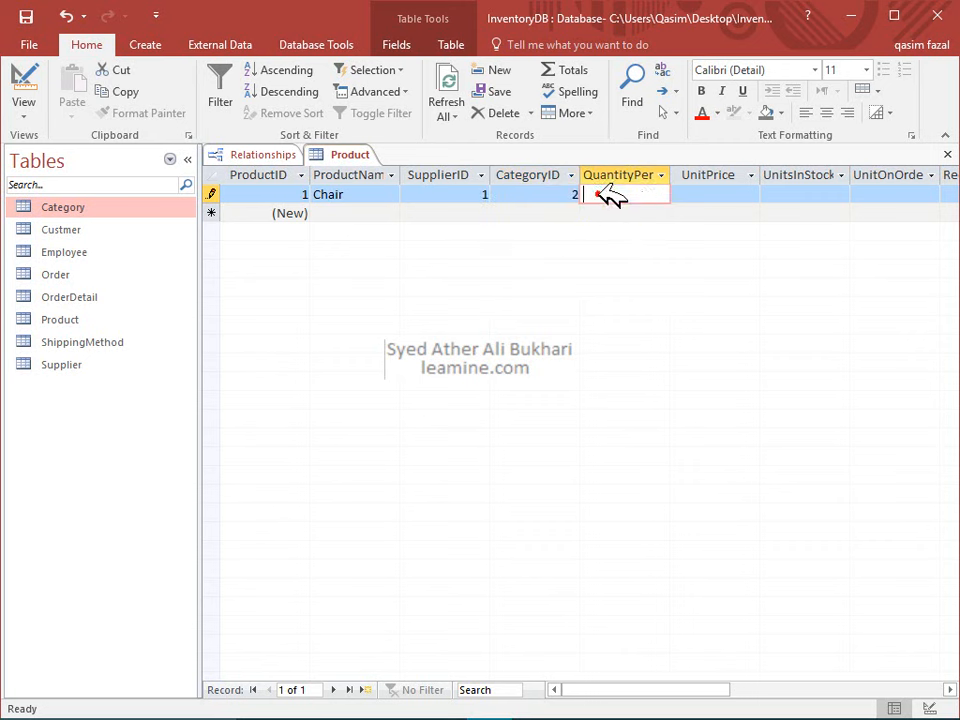
{"action": "left_click", "coordinate": [668, 175]}
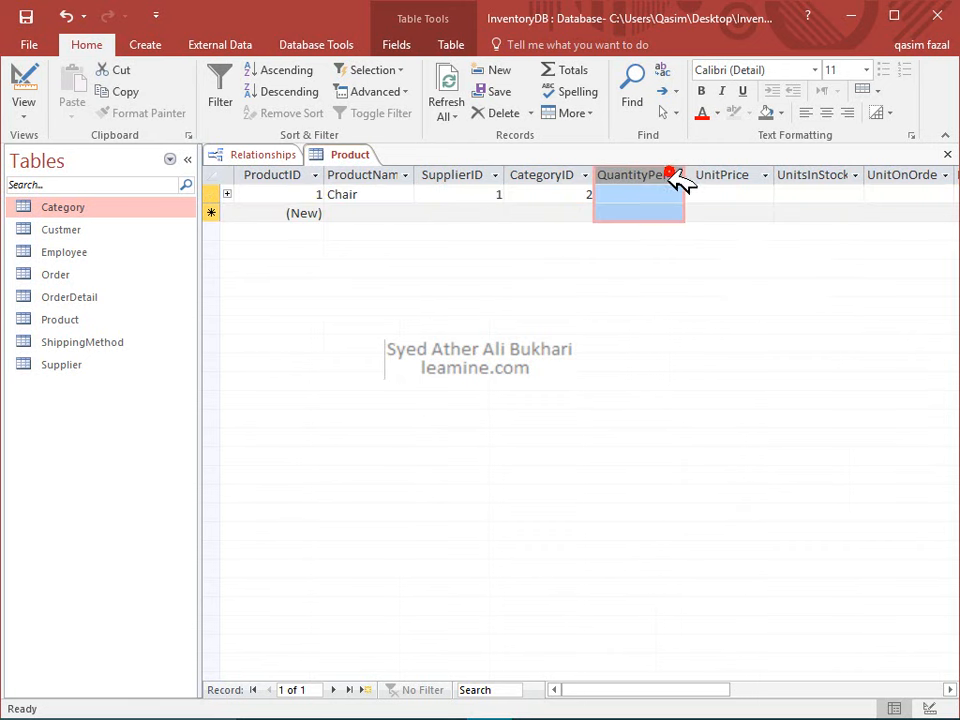
{"action": "left_click", "coordinate": [213, 177]}
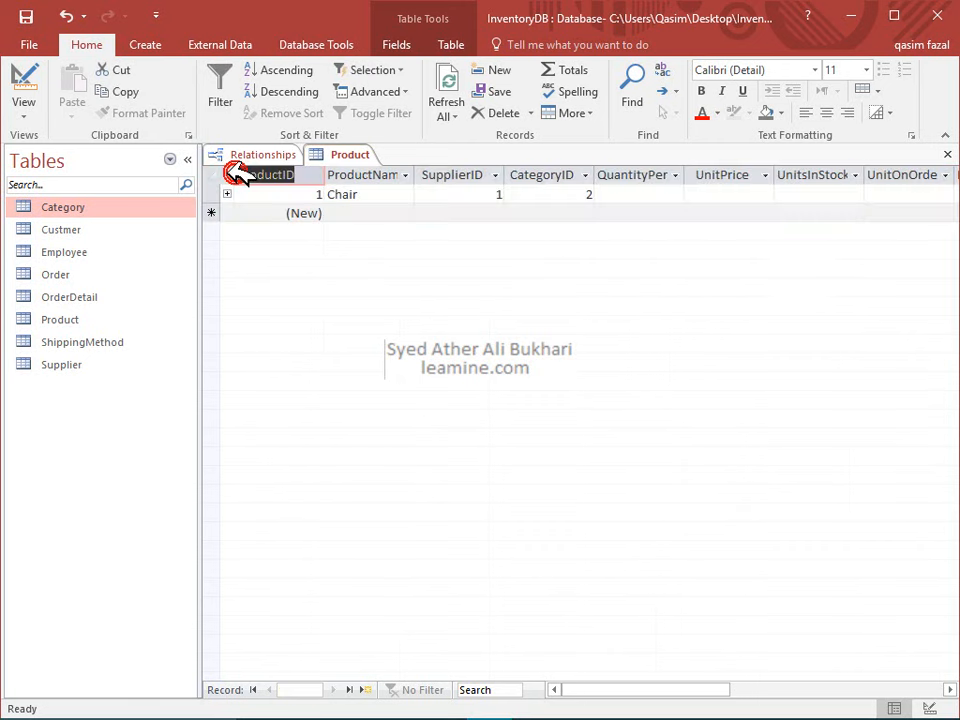
{"action": "double_click", "coordinate": [324, 175]}
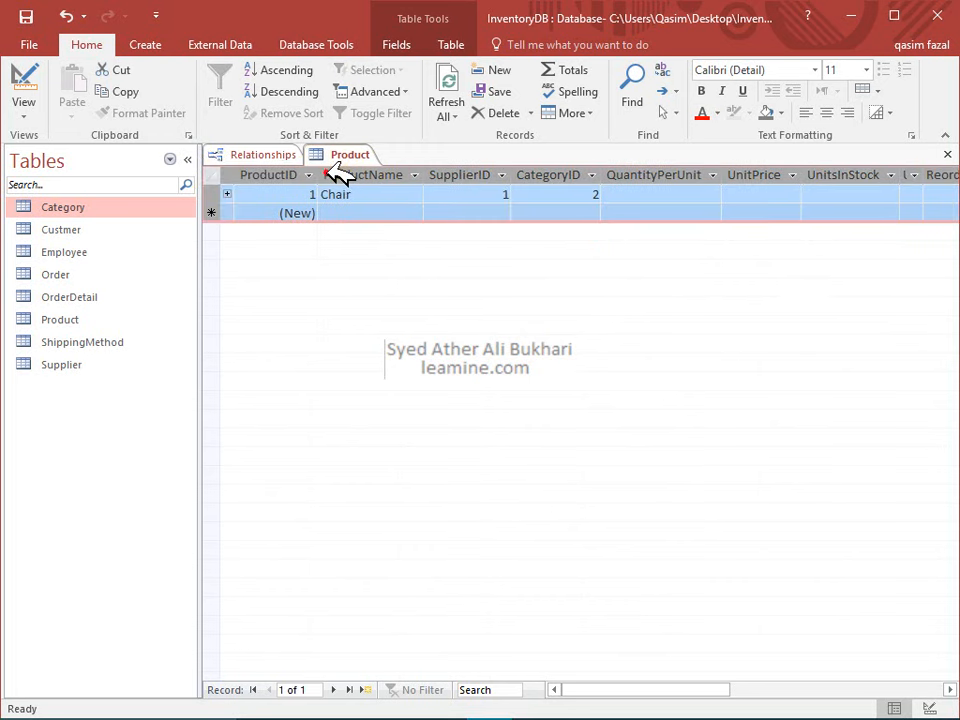
Step: Set the Chair's QuantityPerUnit to 100 and its UnitPrice to 550
{"action": "left_click", "coordinate": [563, 194]}
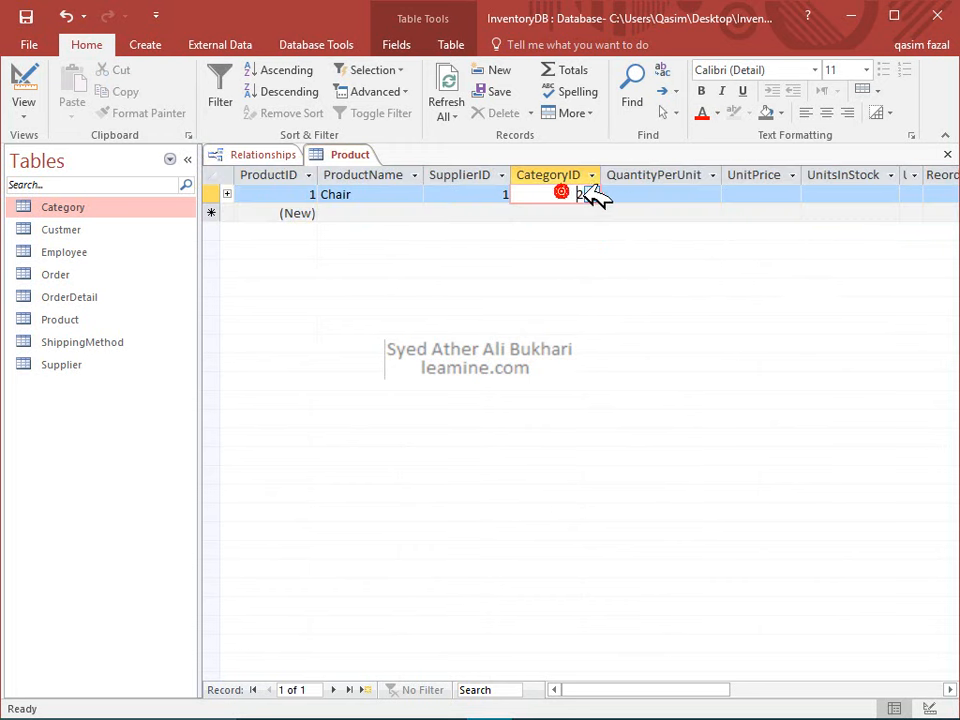
{"action": "left_click", "coordinate": [612, 195]}
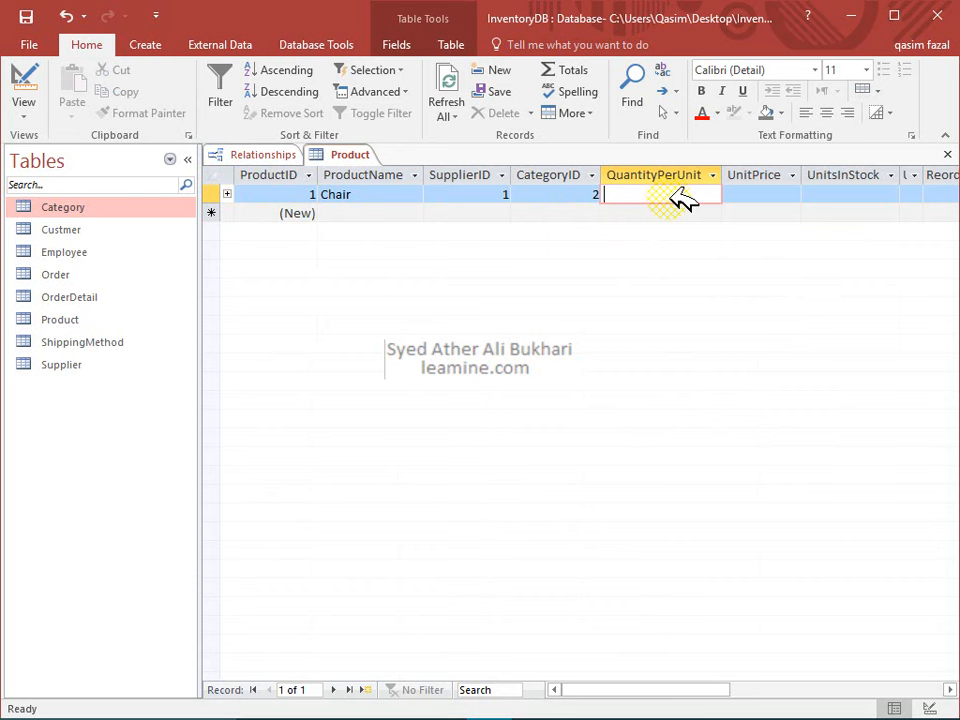
{"action": "type", "text": "100"}
{"action": "key", "text": "Tab"}
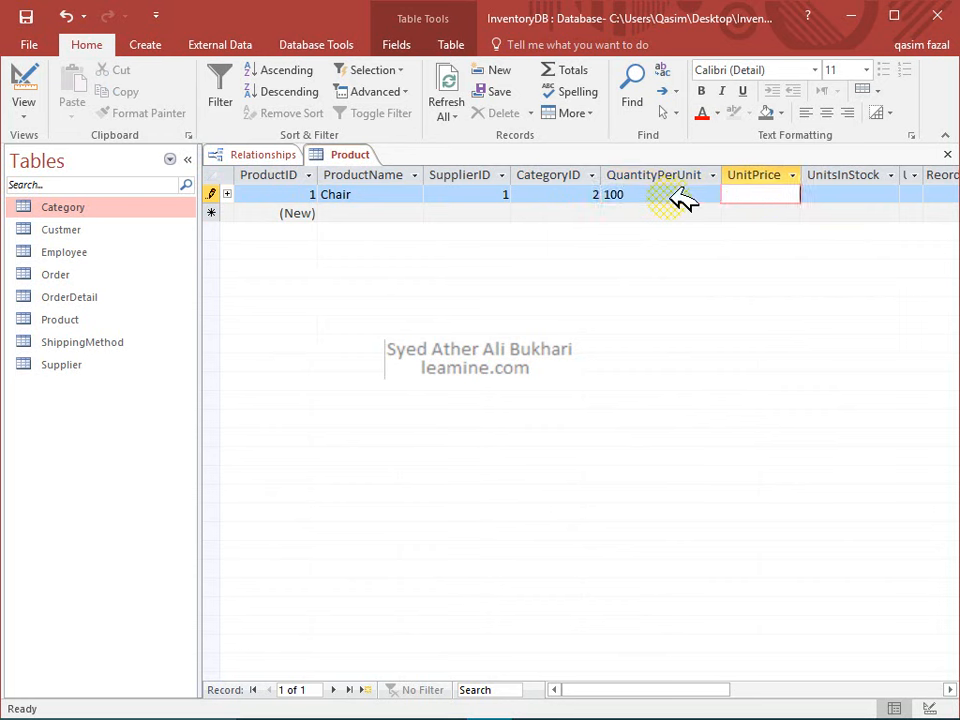
{"action": "type", "text": "550"}
{"action": "key", "text": "Tab"}
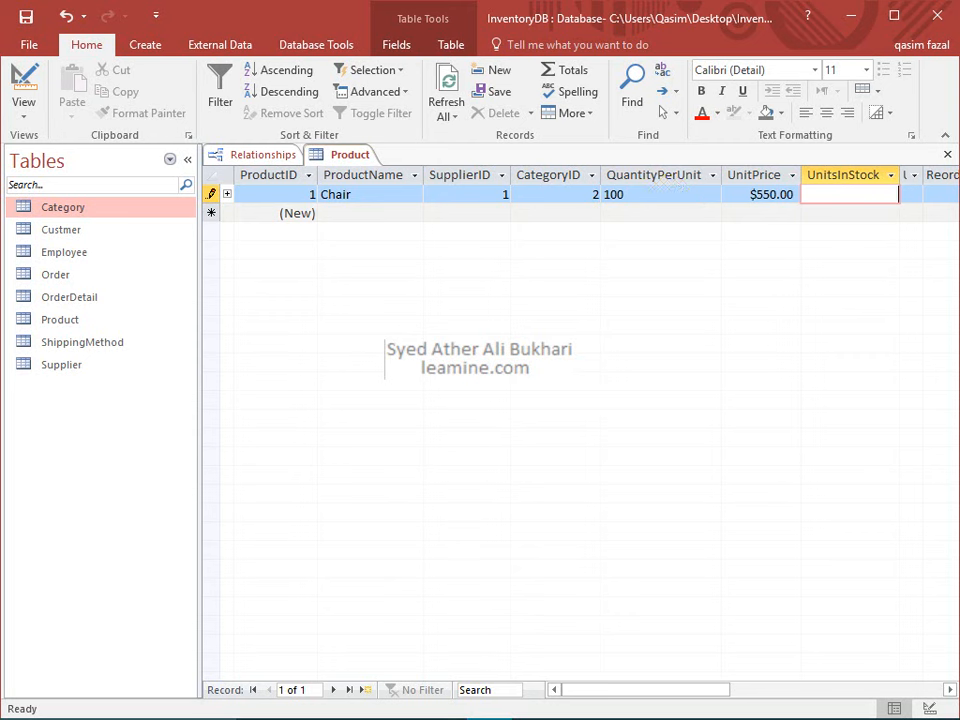
{"action": "left_click", "coordinate": [949, 690]}
{"action": "left_click", "coordinate": [949, 690]}
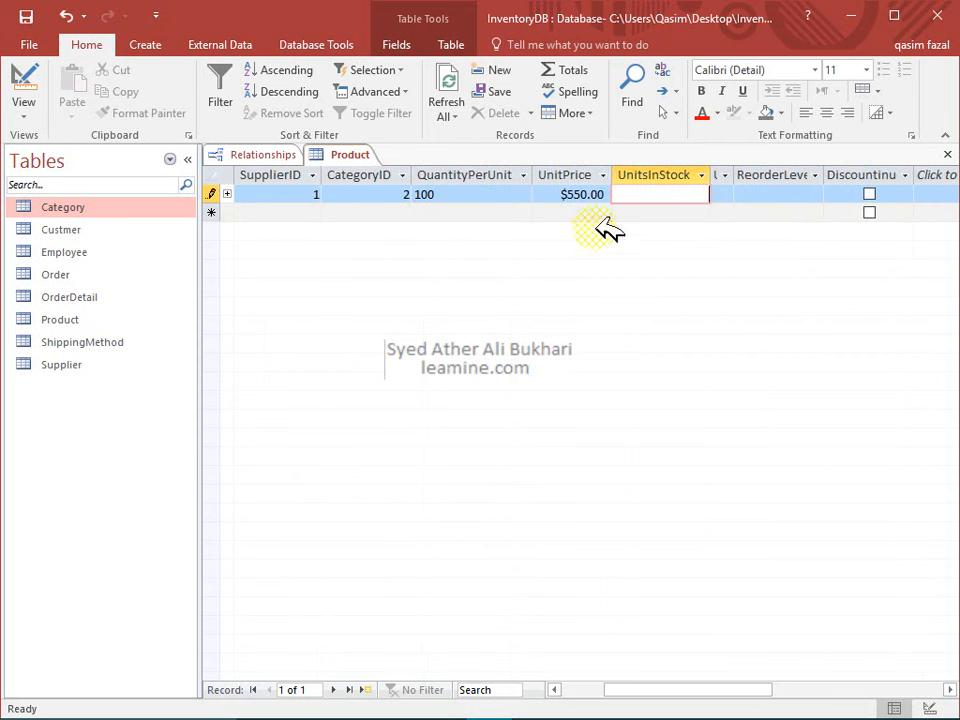
Step: Widen the narrow UnitOnOrder column and set the Chair's UnitsInStock to 100
{"action": "left_click_drag", "start_coordinate": [735, 172], "coordinate": [800, 173]}
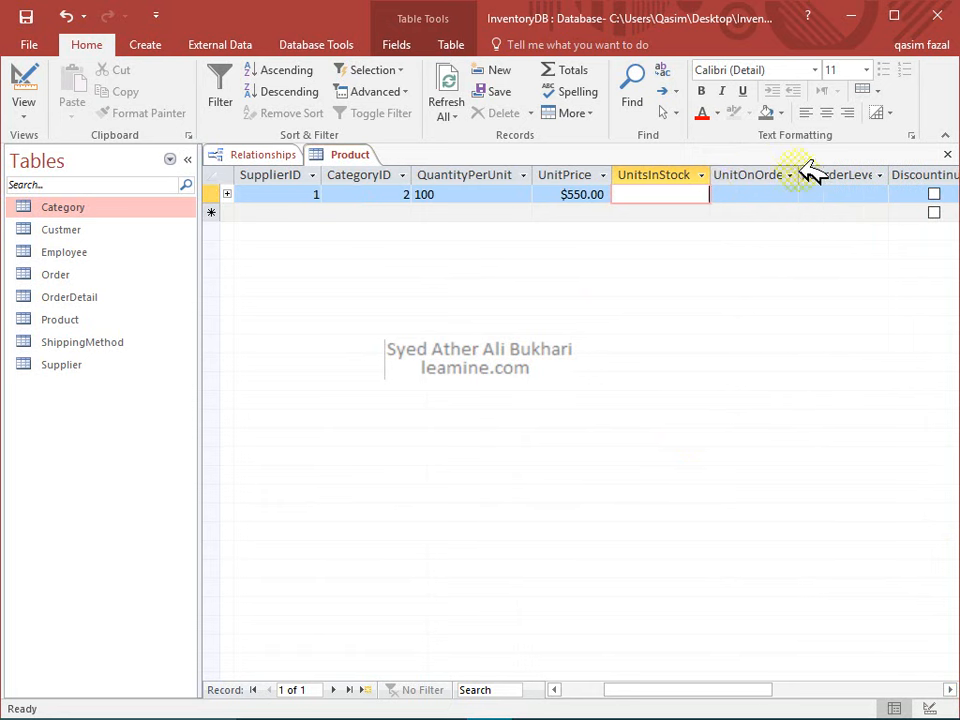
{"action": "left_click", "coordinate": [650, 196]}
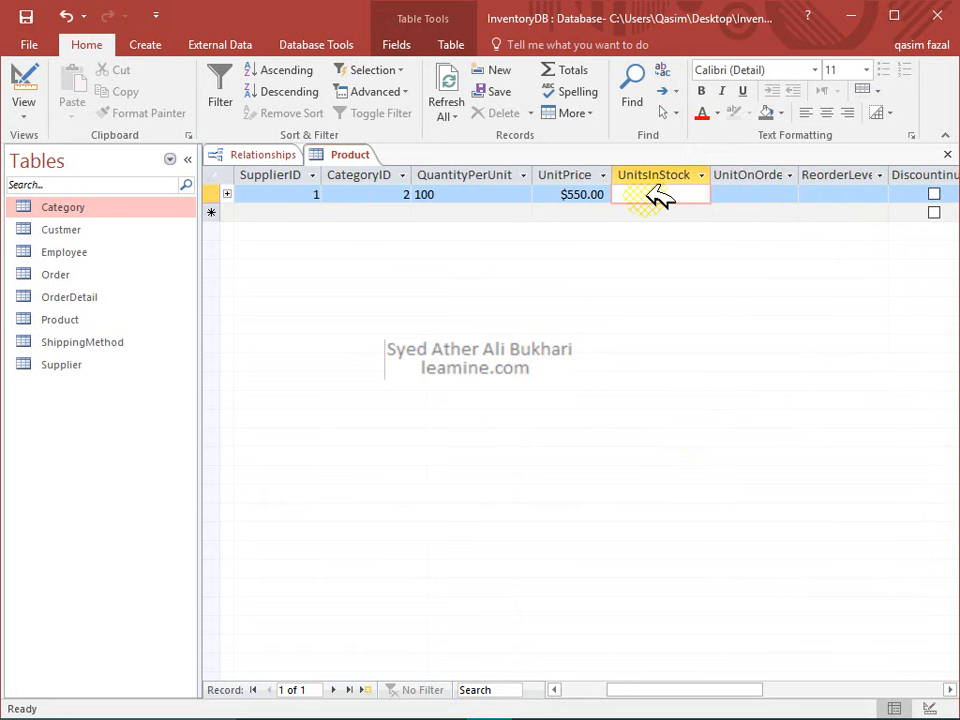
{"action": "key", "text": "Tab"}
{"action": "key", "text": "Tab"}
{"action": "key", "text": "Tab"}
{"action": "key", "text": "Tab"}
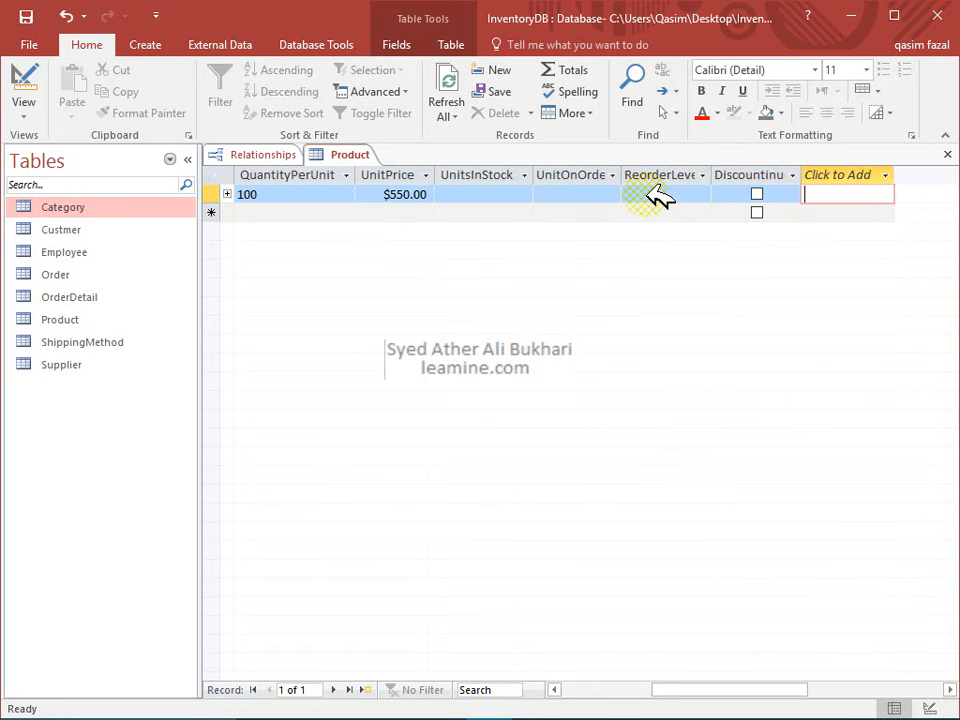
{"action": "left_click", "coordinate": [476, 194]}
{"action": "type", "text": "100"}
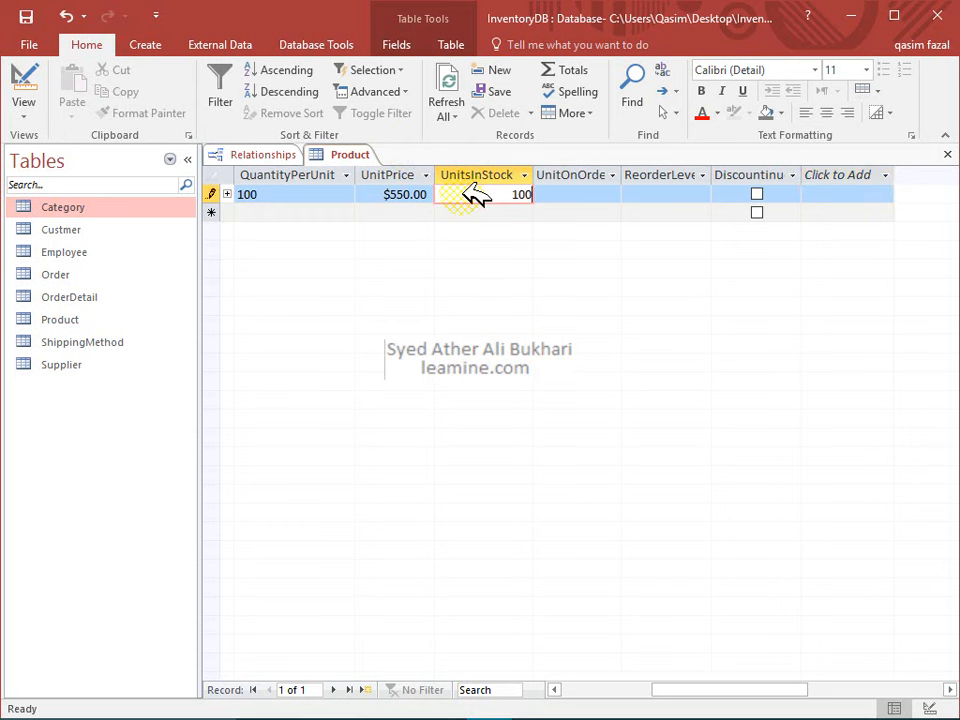
{"action": "key", "text": "Tab"}
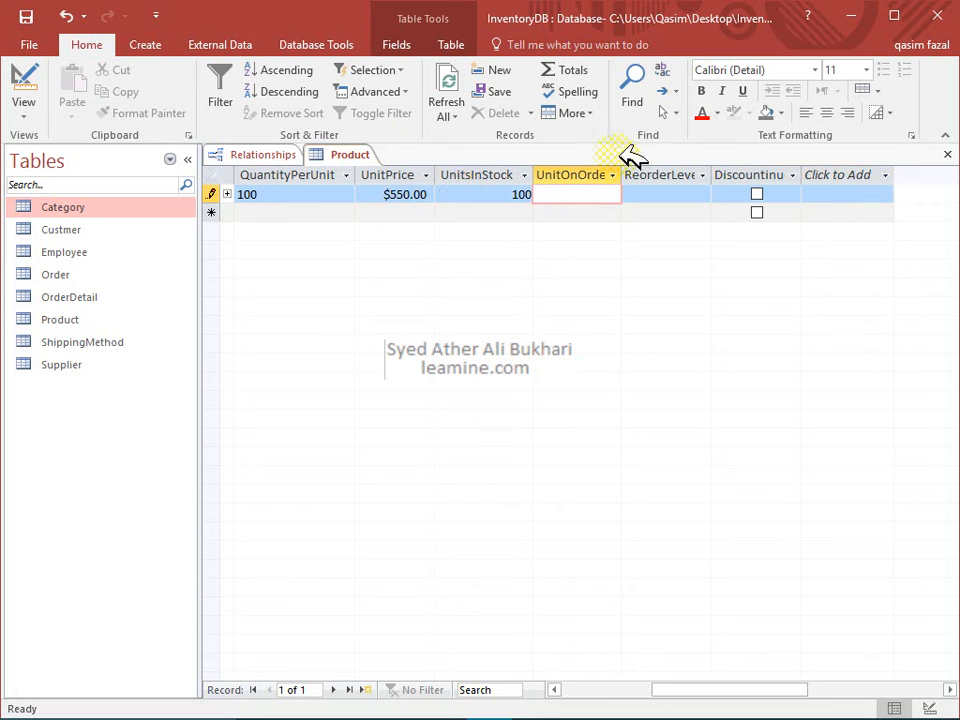
Step: Fit the UnitOnOrder column to its full header, and complete the Chair record with UnitOnOrder 0 and ReorderLevel 10
{"action": "left_click_drag", "start_coordinate": [621, 176], "coordinate": [634, 176]}
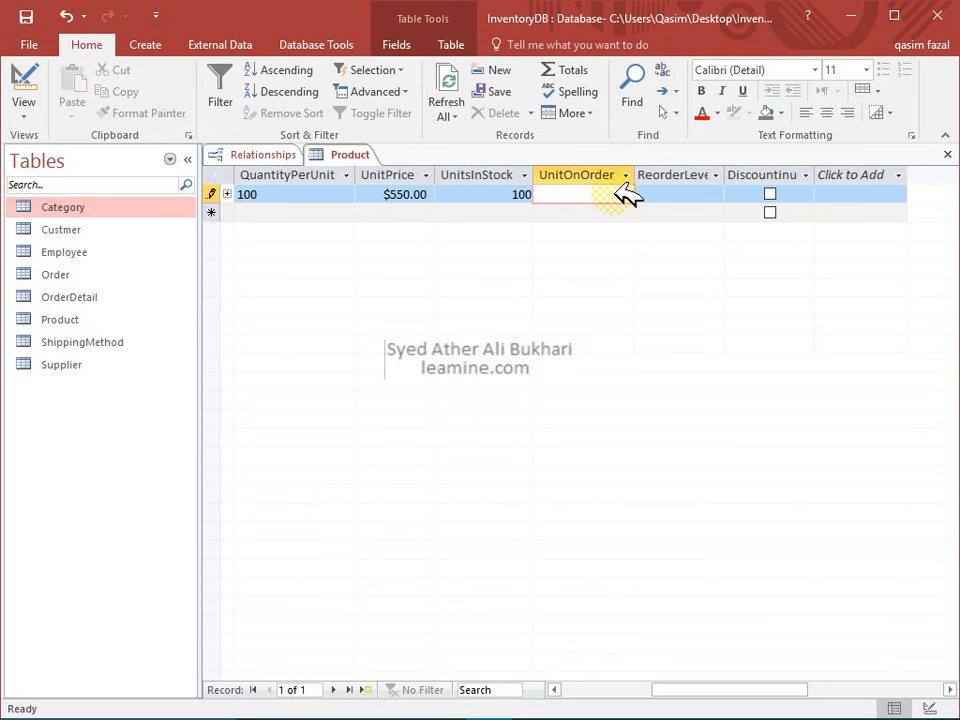
{"action": "type", "text": "0"}
{"action": "left_click", "coordinate": [684, 193]}
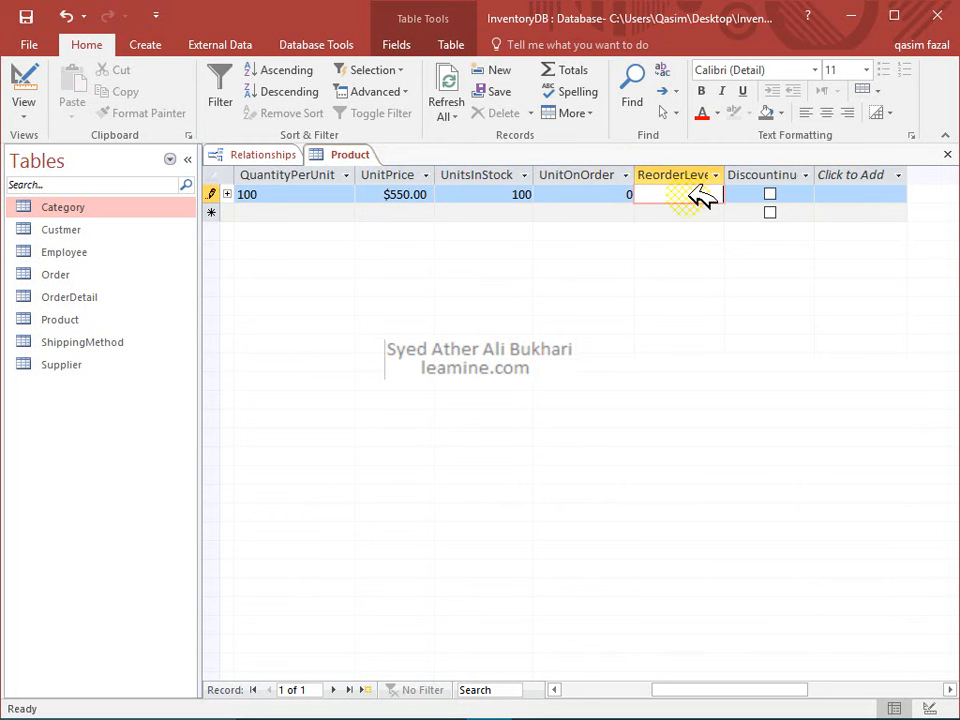
{"action": "type", "text": "10"}
{"action": "key", "text": "Tab"}
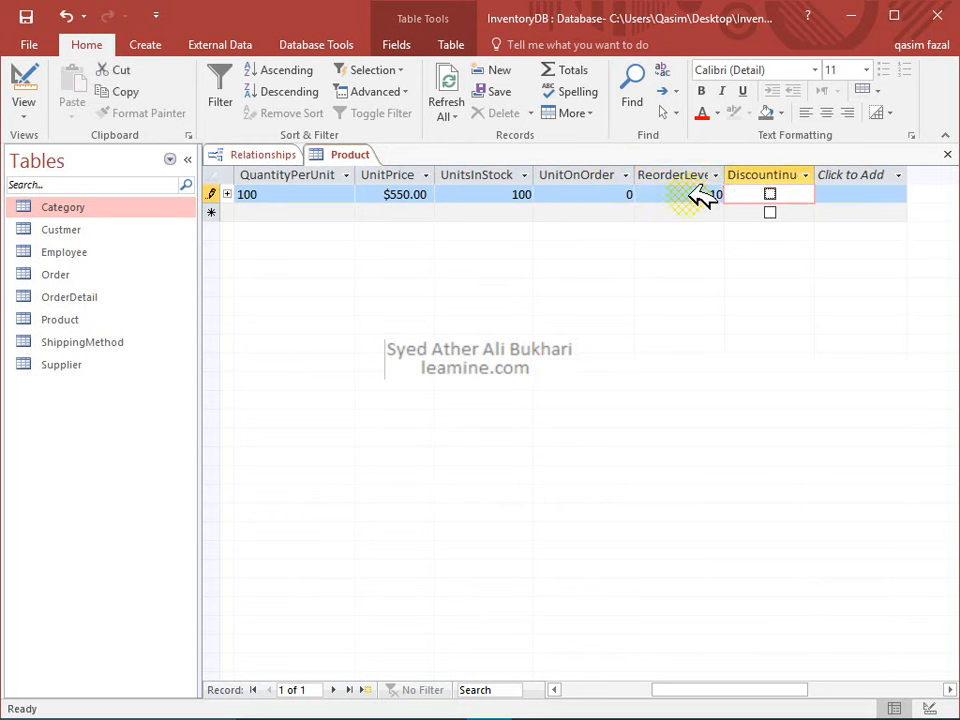
{"action": "left_click", "coordinate": [770, 194]}
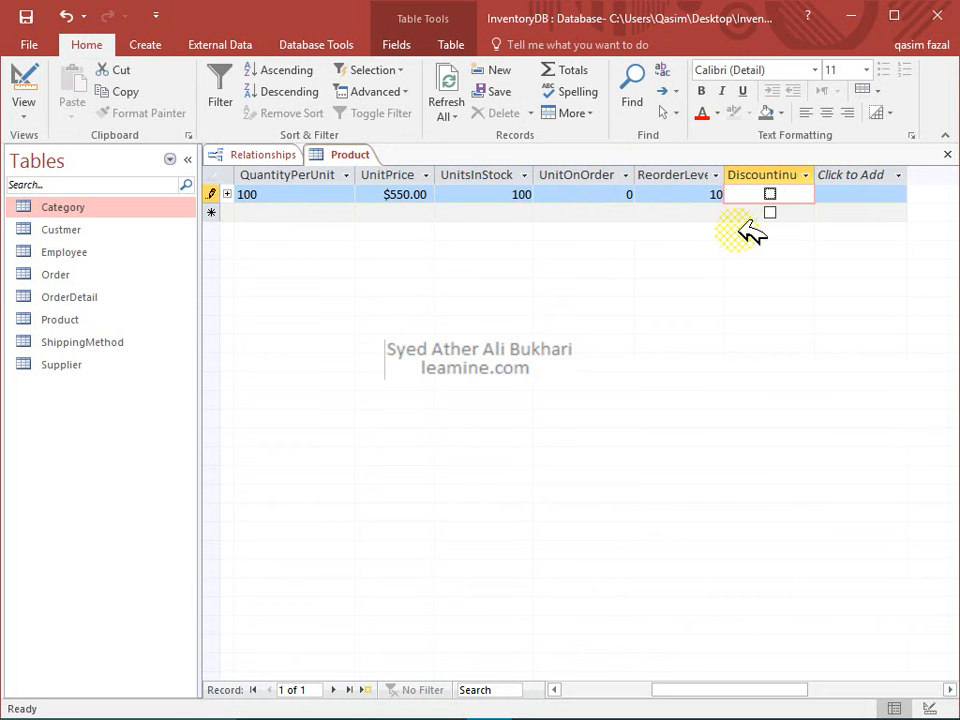
{"action": "key", "text": "Tab"}
{"action": "key", "text": "Tab"}
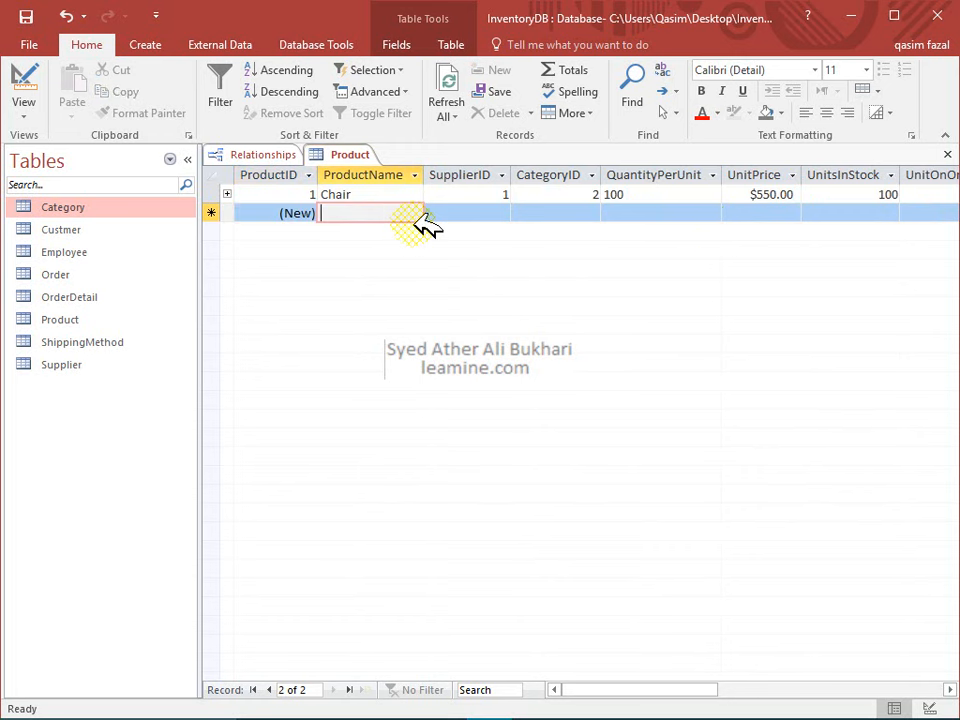
Step: Add a second product named Shirt with supplier ID 1 and category ID 3, Cloths
{"action": "left_click", "coordinate": [598, 212]}
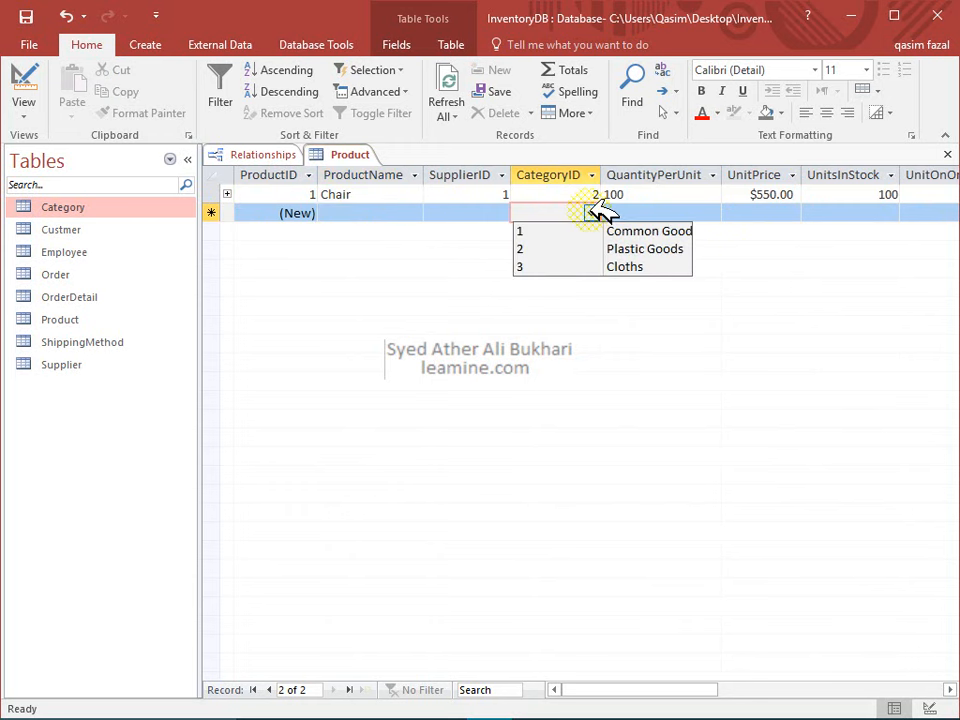
{"action": "left_click", "coordinate": [382, 211]}
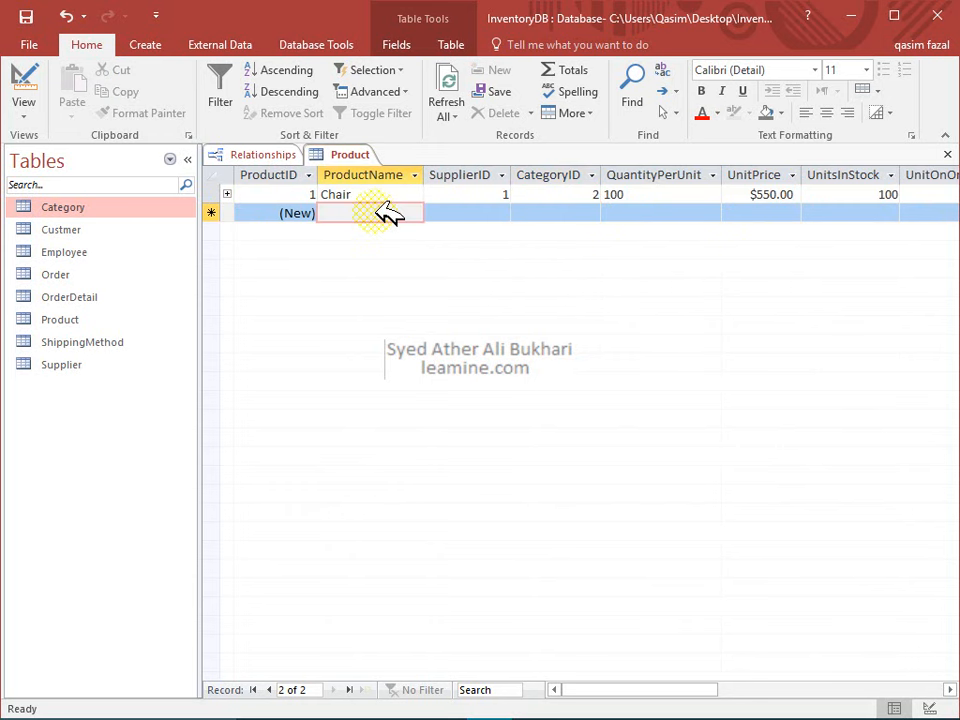
{"action": "type", "text": "Shirt"}
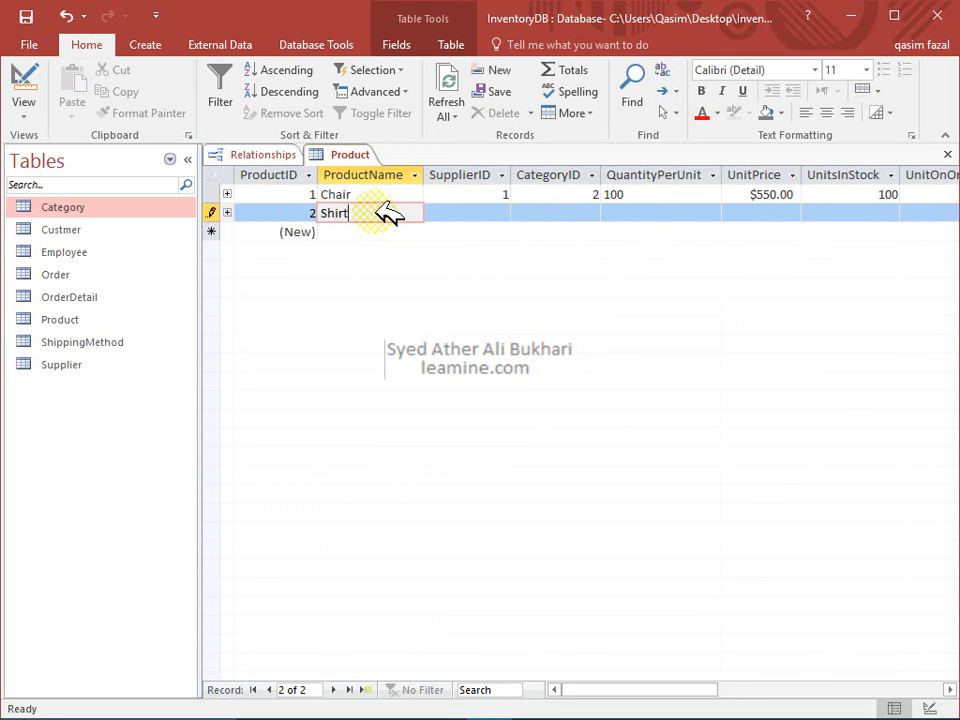
{"action": "key", "text": "Tab"}
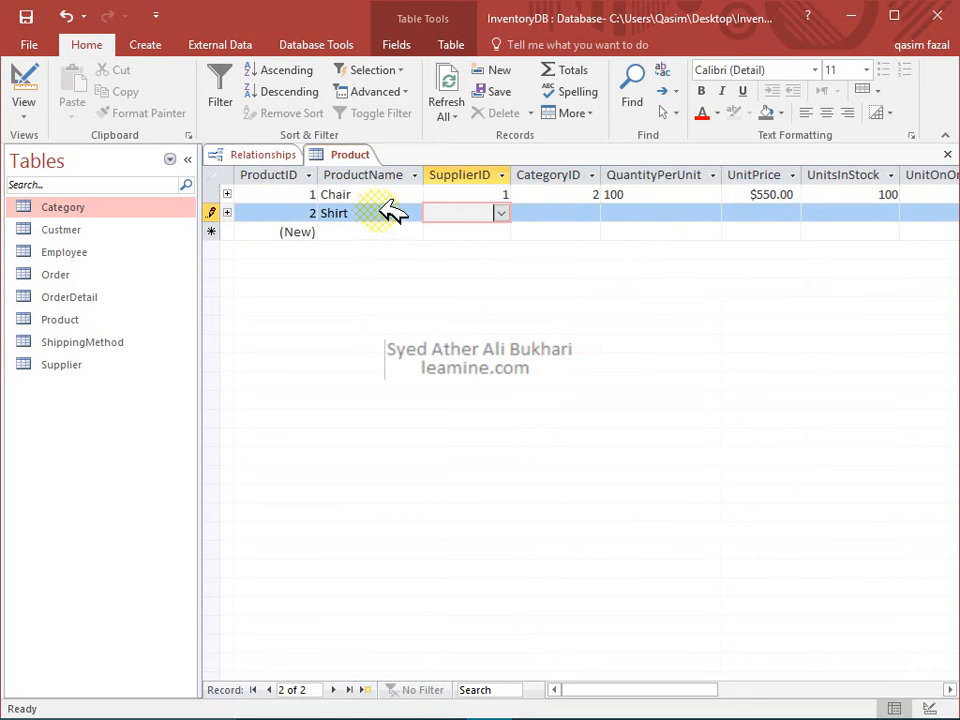
{"action": "left_click", "coordinate": [499, 211]}
{"action": "left_click", "coordinate": [503, 226]}
{"action": "left_click", "coordinate": [553, 212]}
{"action": "left_click", "coordinate": [591, 213]}
{"action": "left_click", "coordinate": [614, 266]}
Step: Set the Shirt's QuantityPerUnit to 300 and its UnitPrice to 220
{"action": "left_click", "coordinate": [638, 216]}
{"action": "type", "text": "1"}
{"action": "key", "text": "BackSpace"}
{"action": "type", "text": "20"}
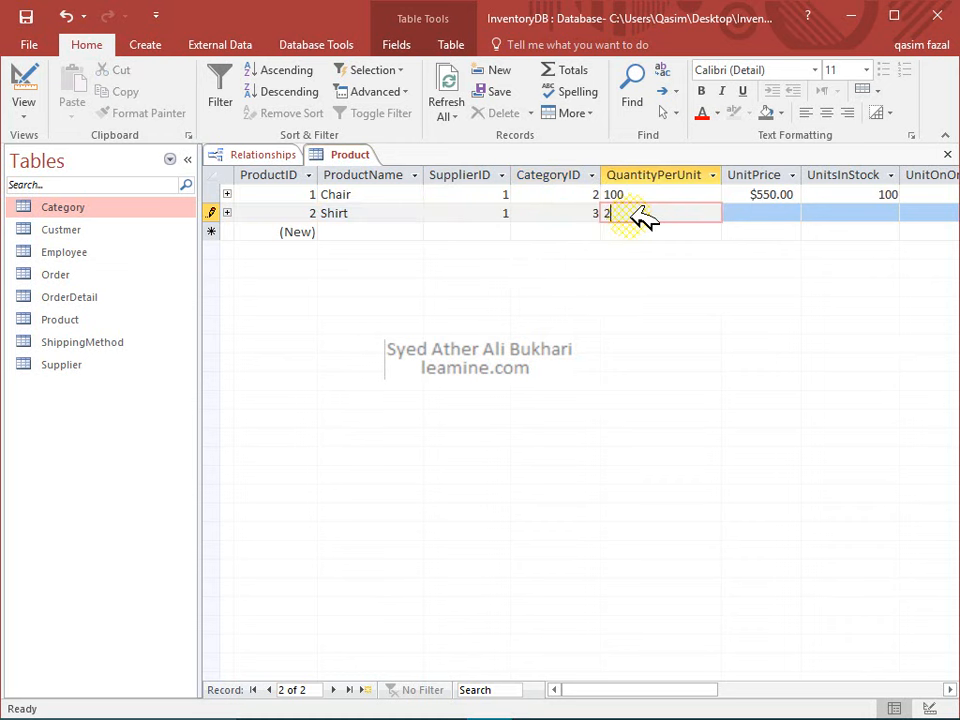
{"action": "key", "text": "BackSpace"}
{"action": "key", "text": "BackSpace"}
{"action": "type", "text": "300"}
{"action": "key", "text": "Tab"}
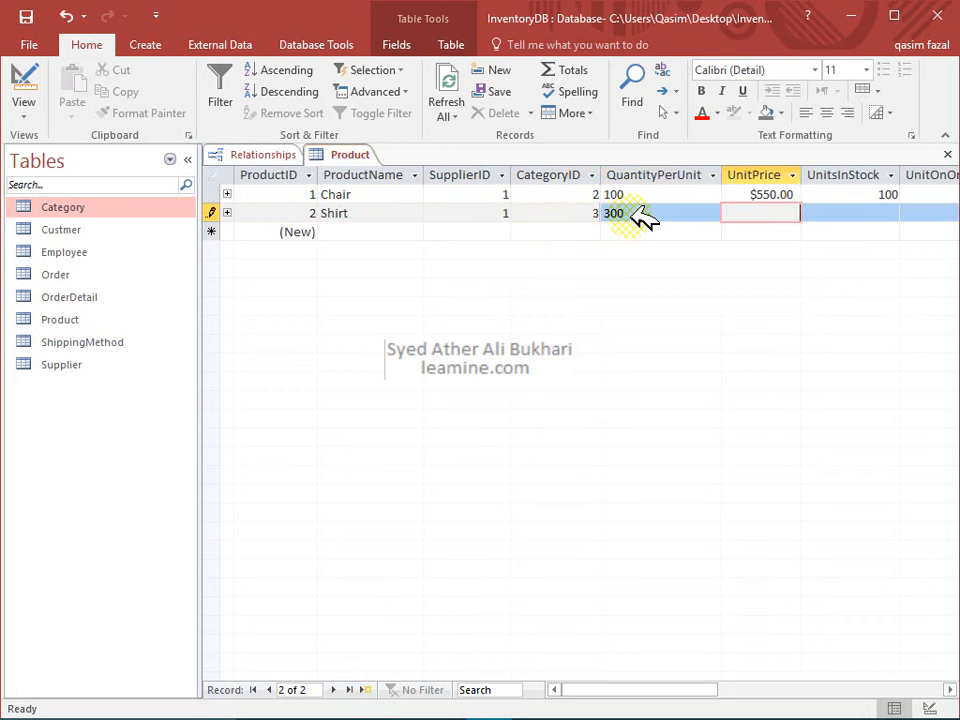
{"action": "type", "text": "220"}
{"action": "key", "text": "Tab"}
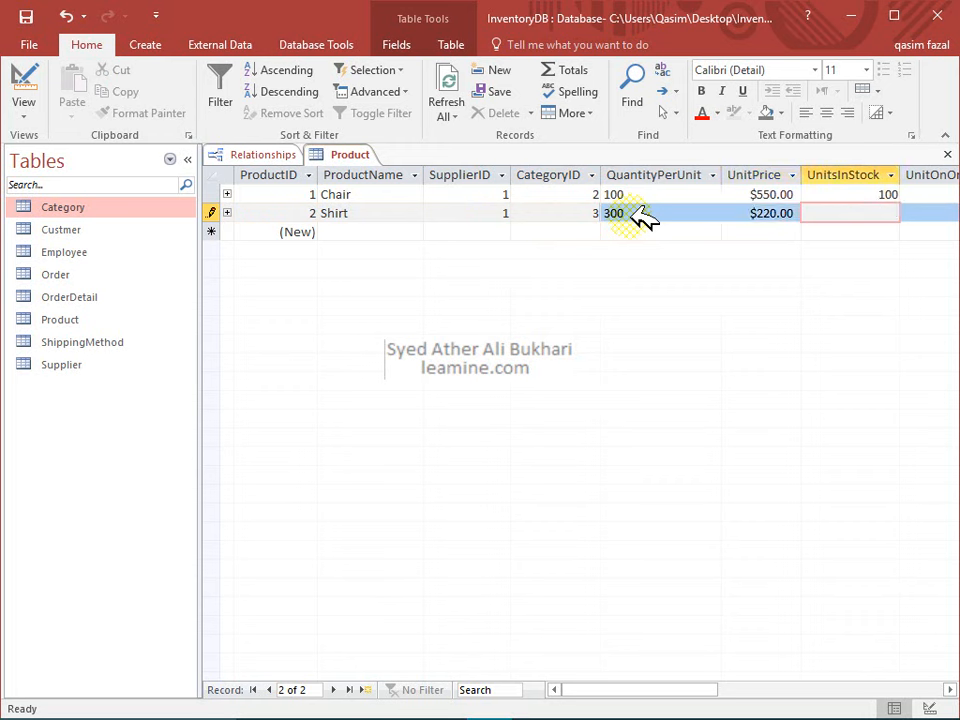
Step: Complete the Shirt record with UnitsInStock 300, UnitOnOrder 0 and ReorderLevel 50
{"action": "type", "text": "200"}
{"action": "key", "text": "BackSpace"}
{"action": "key", "text": "BackSpace"}
{"action": "key", "text": "BackSpace"}
{"action": "type", "text": "300"}
{"action": "key", "text": "Tab"}
{"action": "type", "text": "0"}
{"action": "key", "text": "Tab"}
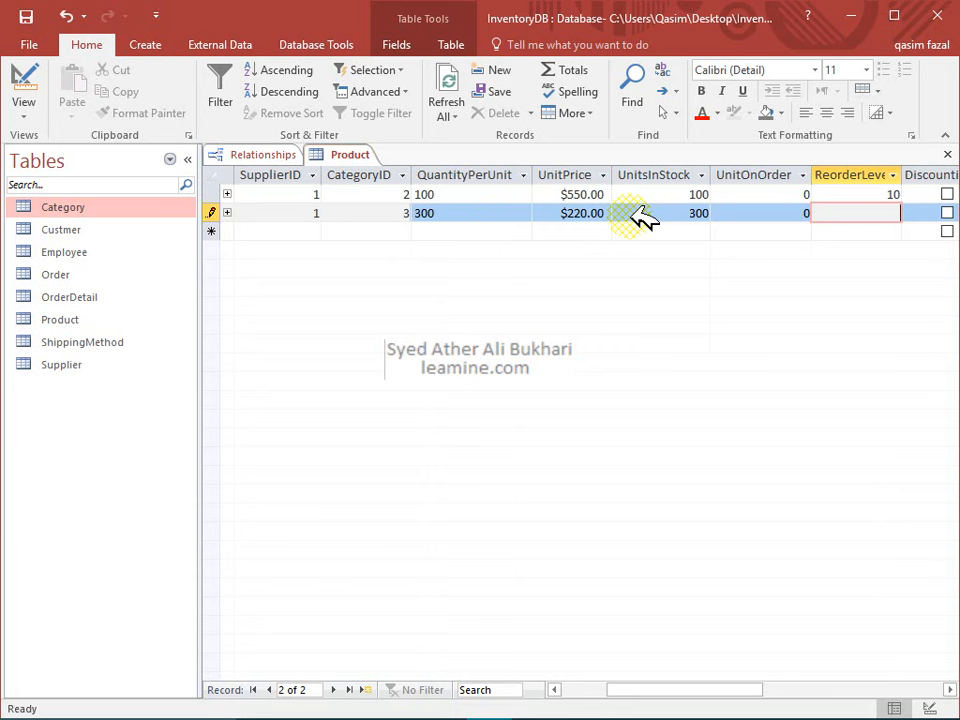
{"action": "type", "text": "50"}
{"action": "key", "text": "Tab"}
{"action": "key", "text": "Tab"}
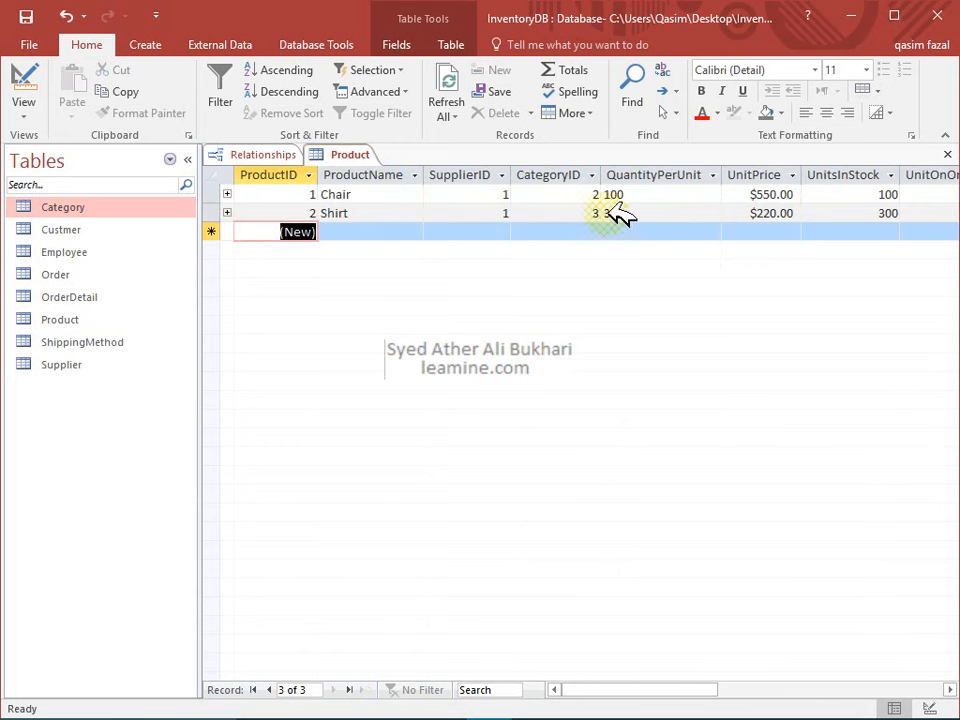
{"action": "left_click", "coordinate": [660, 213]}
{"action": "left_click", "coordinate": [540, 213]}
{"action": "left_click", "coordinate": [595, 213]}
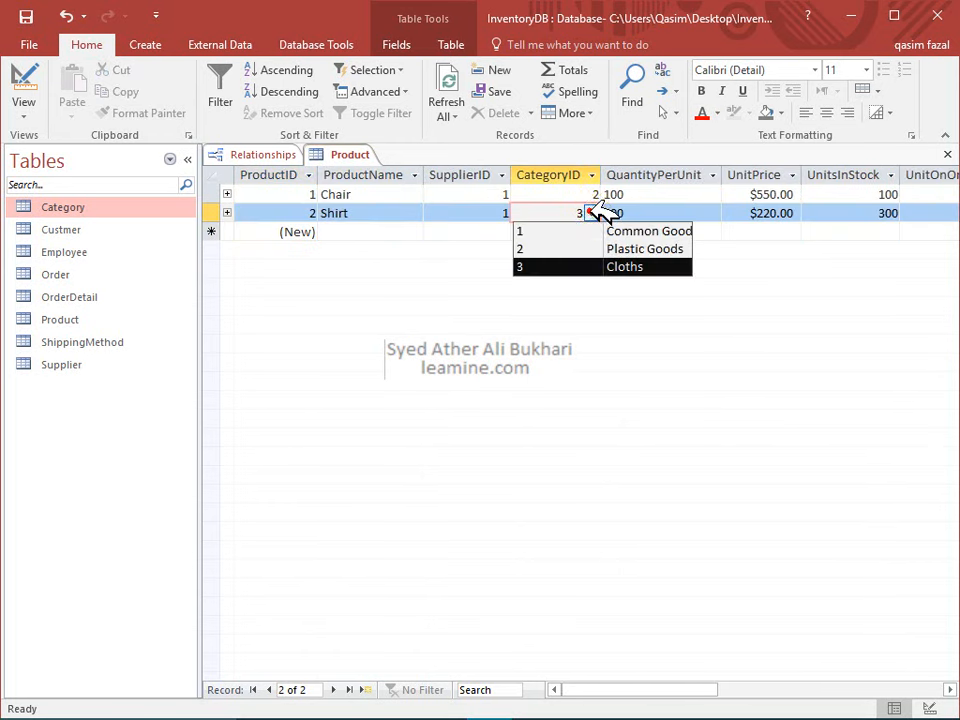
{"action": "left_click", "coordinate": [595, 213]}
Step: Add a third product named Plates and assign it supplier ID 1
{"action": "left_click", "coordinate": [343, 231]}
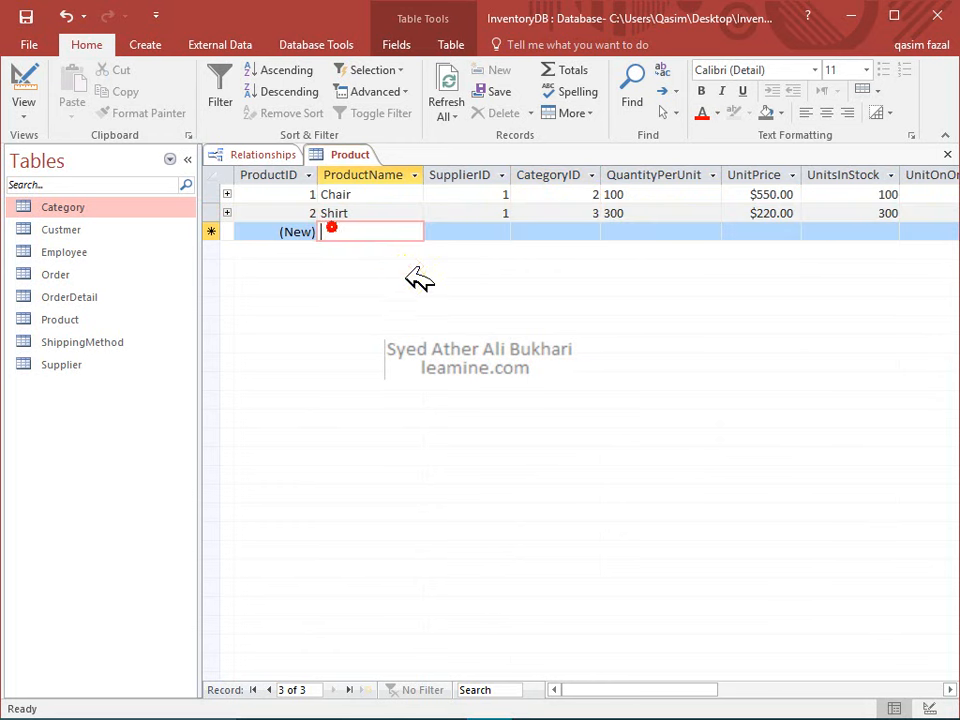
{"action": "type", "text": "Pl"}
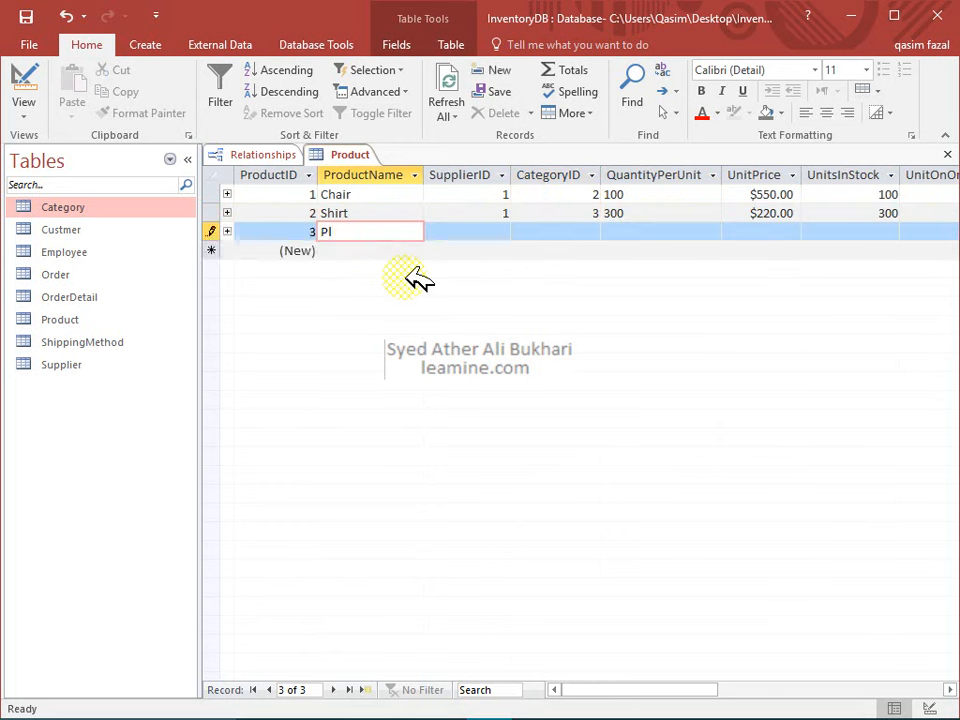
{"action": "type", "text": "ates"}
{"action": "key", "text": "Tab"}
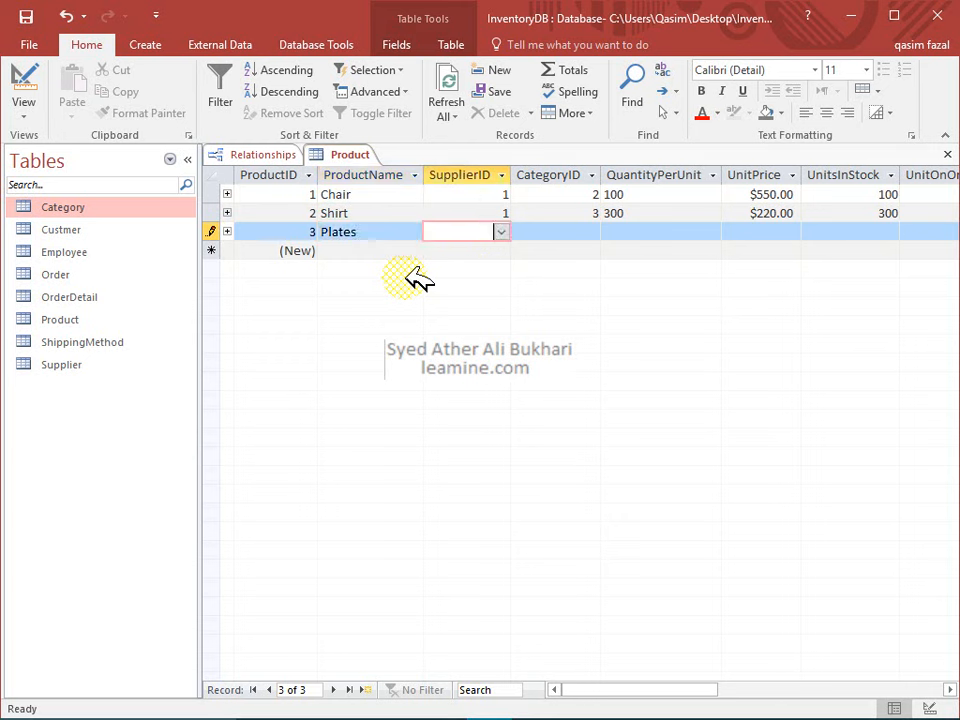
{"action": "left_click", "coordinate": [500, 231]}
{"action": "left_click", "coordinate": [514, 247]}
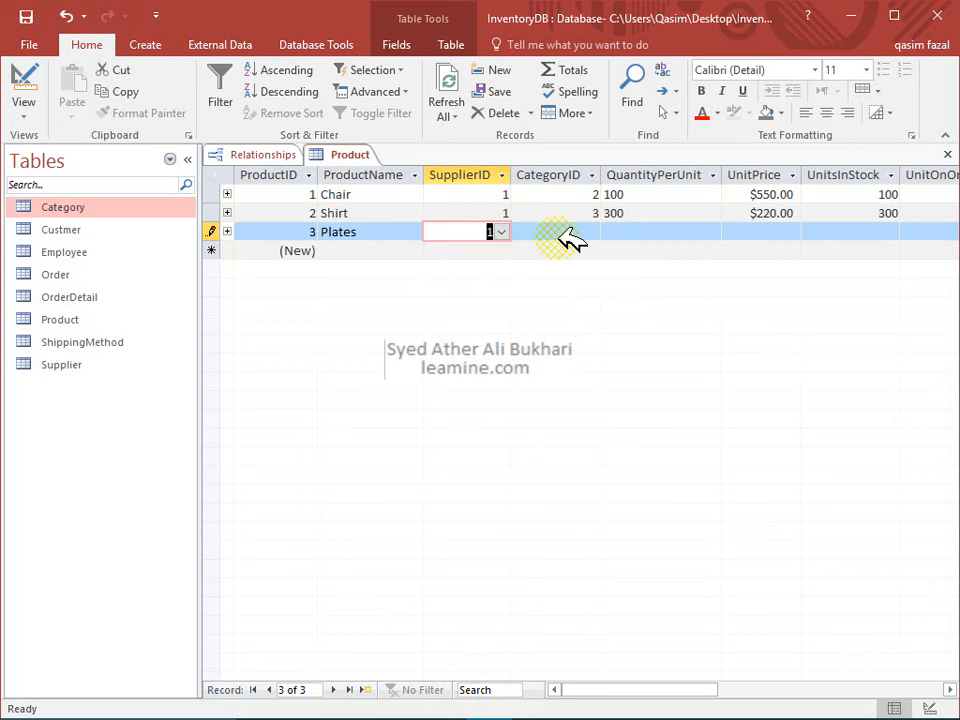
Step: Try supplier ID 2 for the Plates record and pick supplier ID 1 again
{"action": "type", "text": "2"}
{"action": "left_click", "coordinate": [478, 246]}
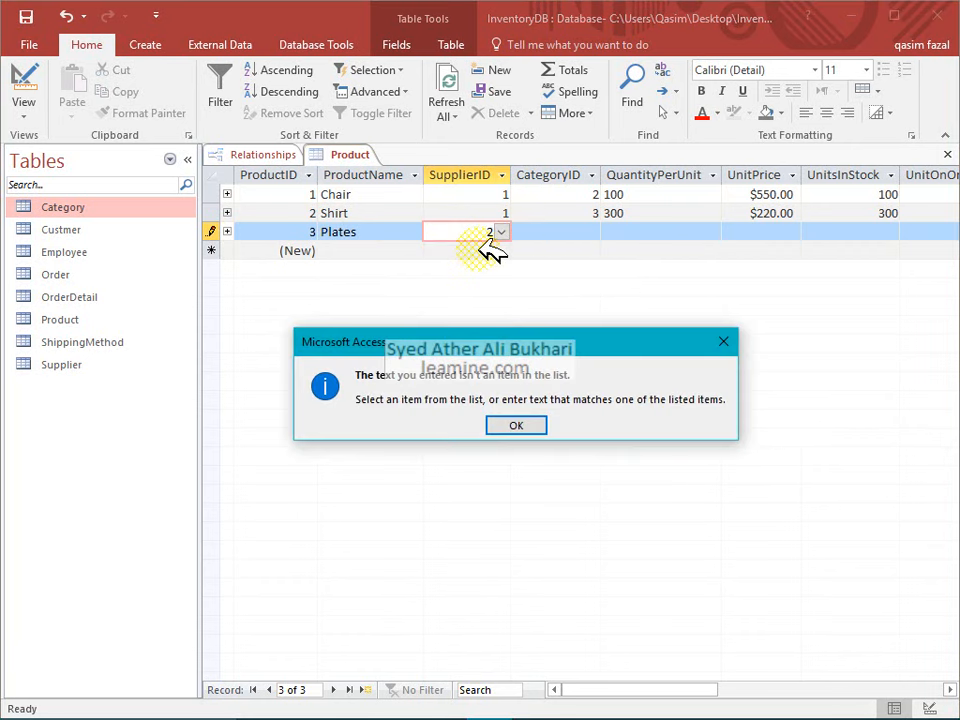
{"action": "key", "text": "Return"}
{"action": "left_click", "coordinate": [503, 234]}
{"action": "left_click", "coordinate": [503, 234]}
{"action": "left_click", "coordinate": [515, 249]}
Step: Assign the Plates product to category ID 1, Common Good
{"action": "left_click", "coordinate": [588, 236]}
{"action": "left_click", "coordinate": [591, 232]}
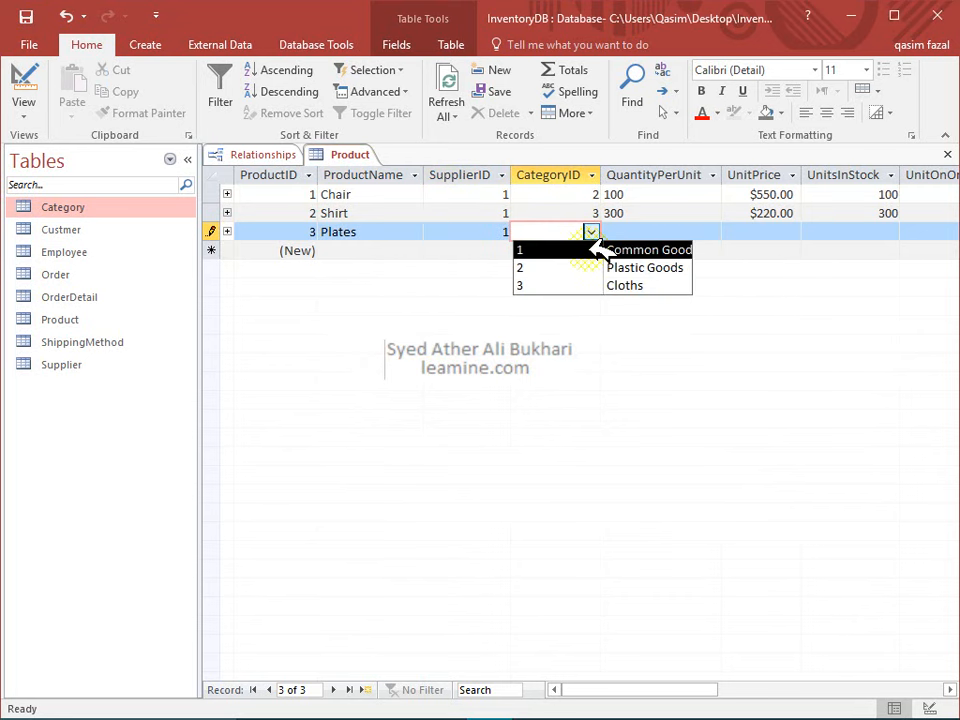
{"action": "left_click", "coordinate": [595, 249]}
Step: Set the Plates' QuantityPerUnit to 1000 and the UnitPrice to 15
{"action": "left_click", "coordinate": [640, 232]}
{"action": "type", "text": "1000"}
{"action": "key", "text": "Tab"}
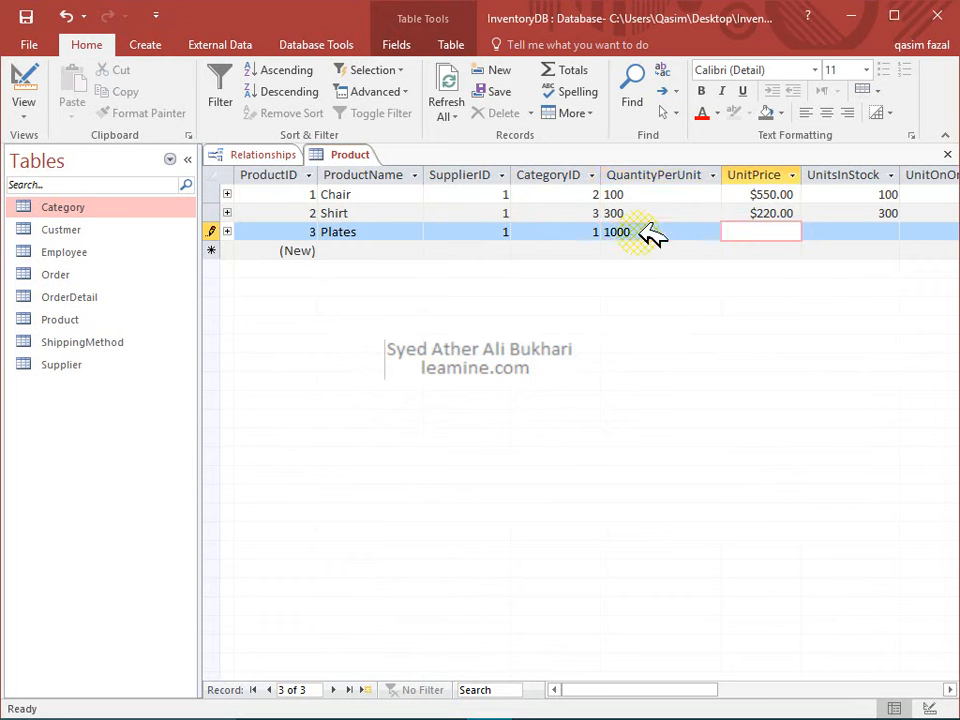
{"action": "type", "text": "15"}
{"action": "key", "text": "Tab"}
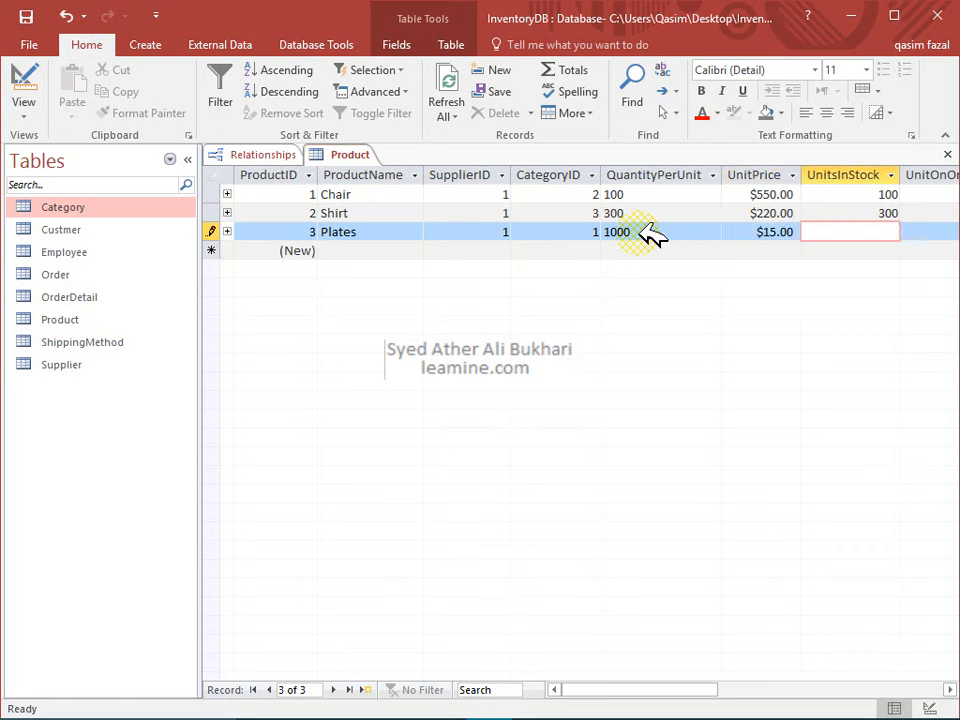
Step: Complete the Plates record with UnitsInStock 1000, UnitOnOrder 0 and ReorderLevel 100
{"action": "type", "text": "1000"}
{"action": "key", "text": "Tab"}
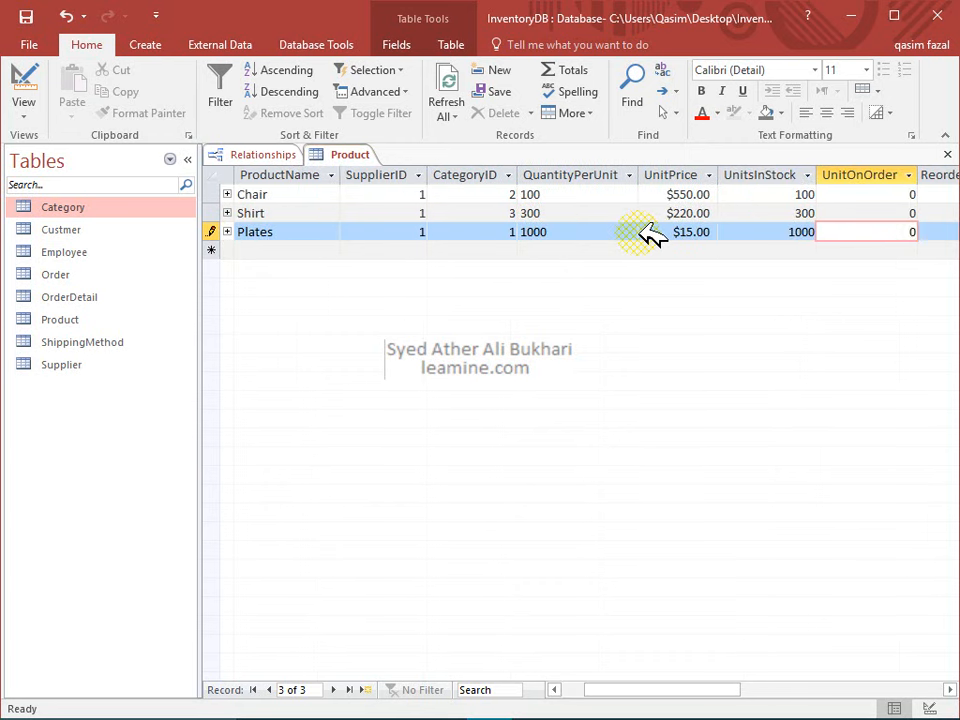
{"action": "type", "text": "0"}
{"action": "key", "text": "Tab"}
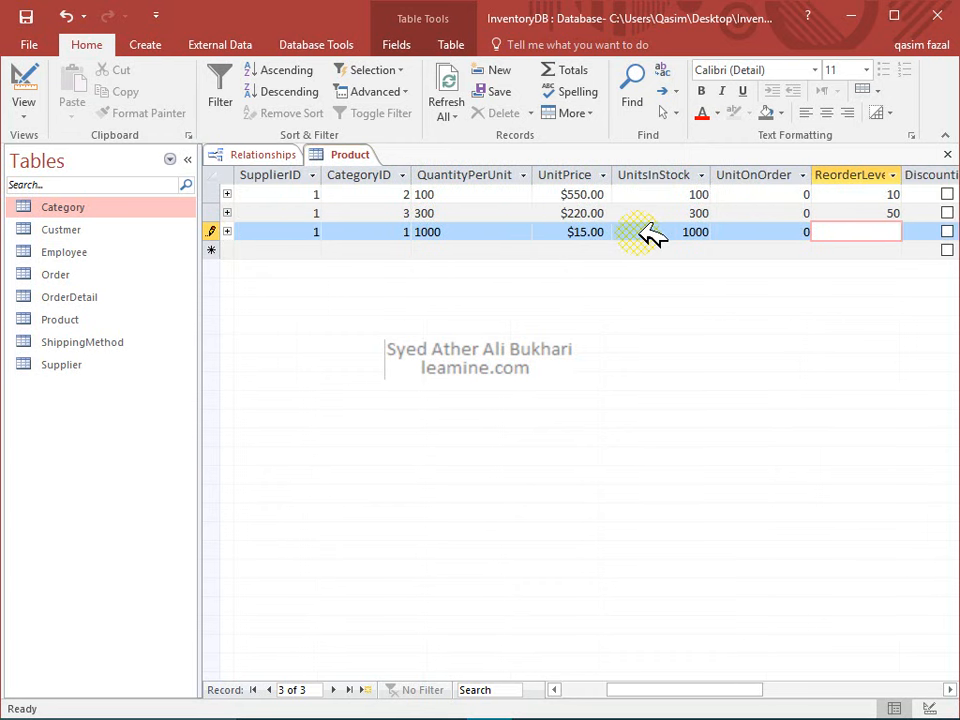
{"action": "type", "text": "100"}
{"action": "key", "text": "Tab"}
{"action": "key", "text": "Tab"}
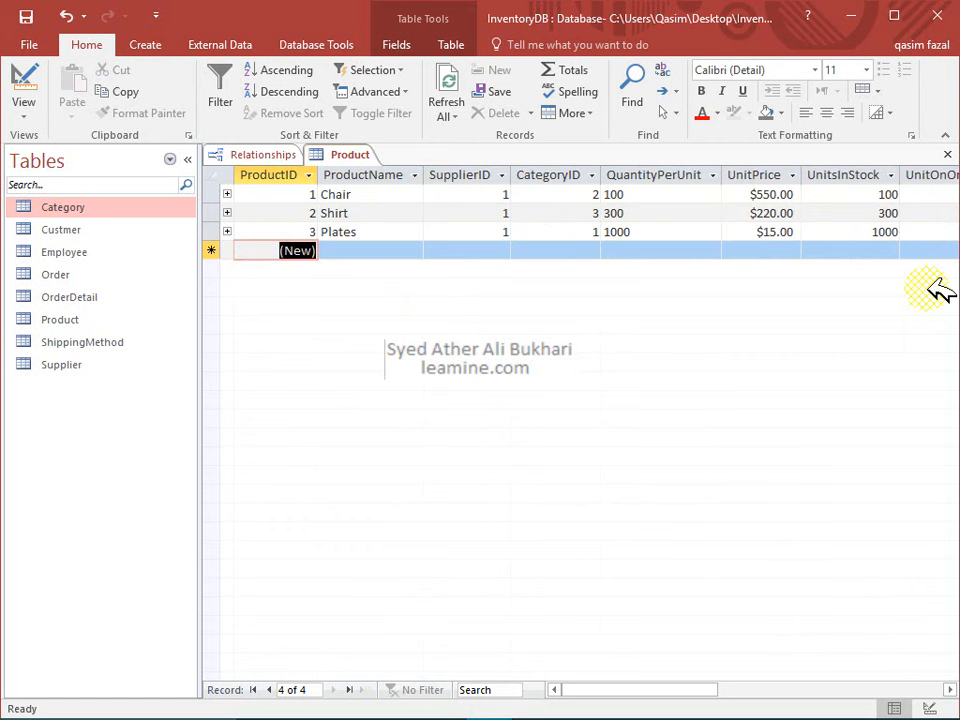
Step: Close the Product table, saving its layout changes, and collapse the list of tables beside the relationship diagram
{"action": "left_click", "coordinate": [947, 154]}
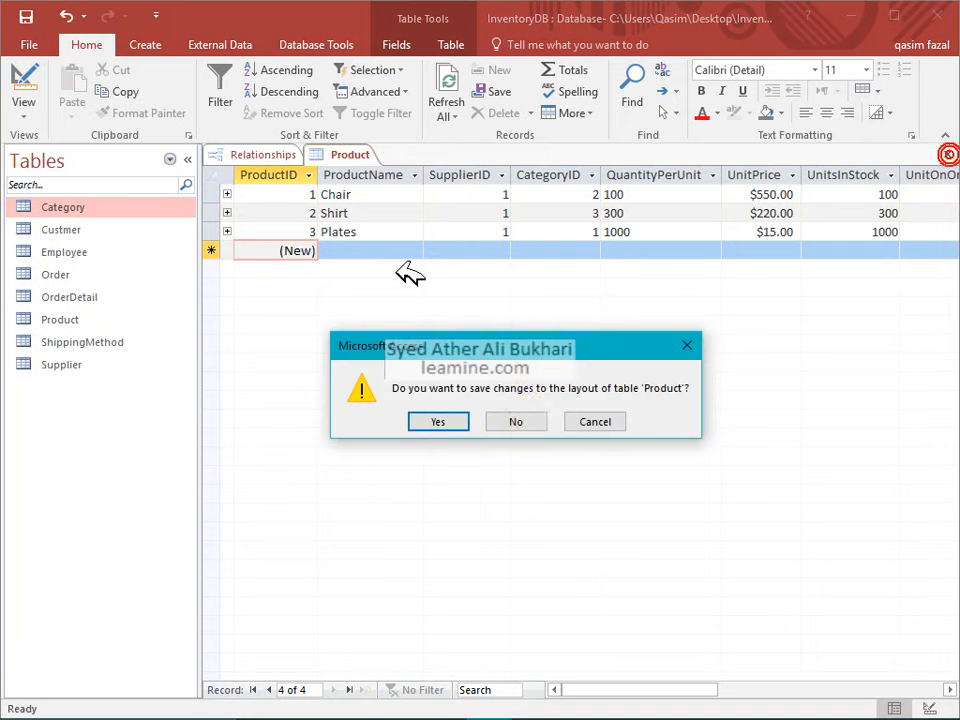
{"action": "left_click", "coordinate": [462, 421]}
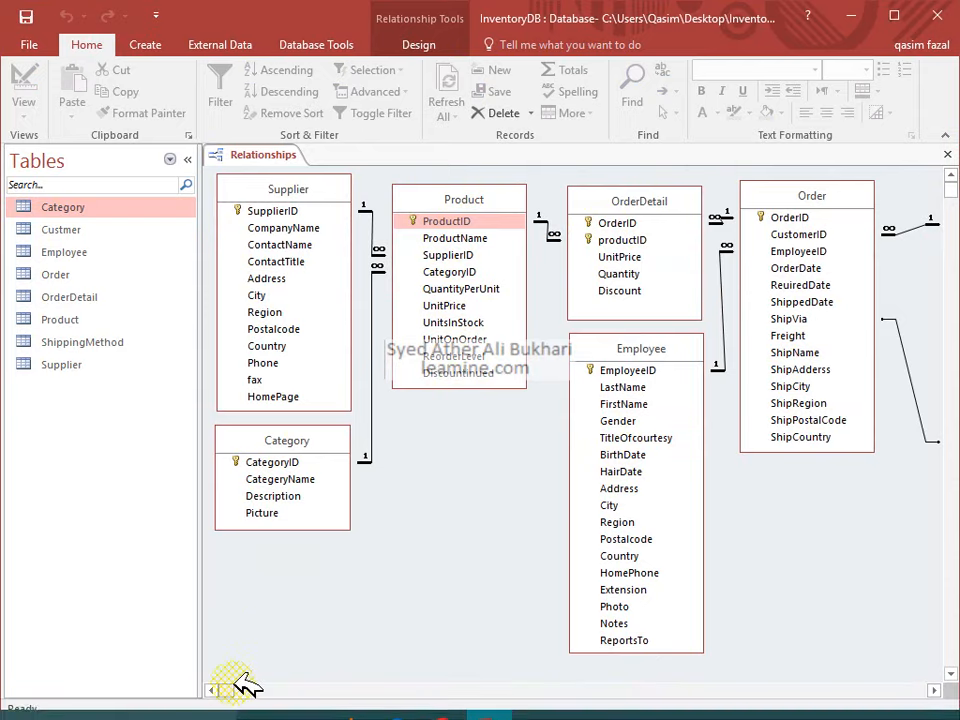
{"action": "left_click", "coordinate": [187, 159]}
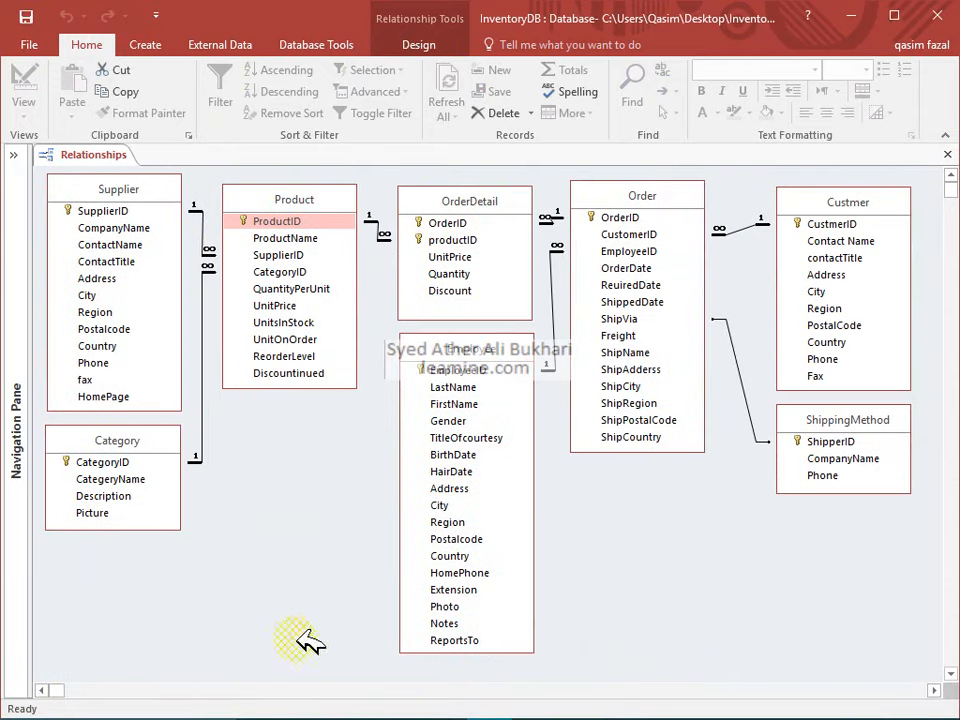
Step: Open the Custmer table from the relationship diagram and show it in Datasheet view
{"action": "left_click", "coordinate": [862, 225]}
{"action": "right_click", "coordinate": [858, 223]}
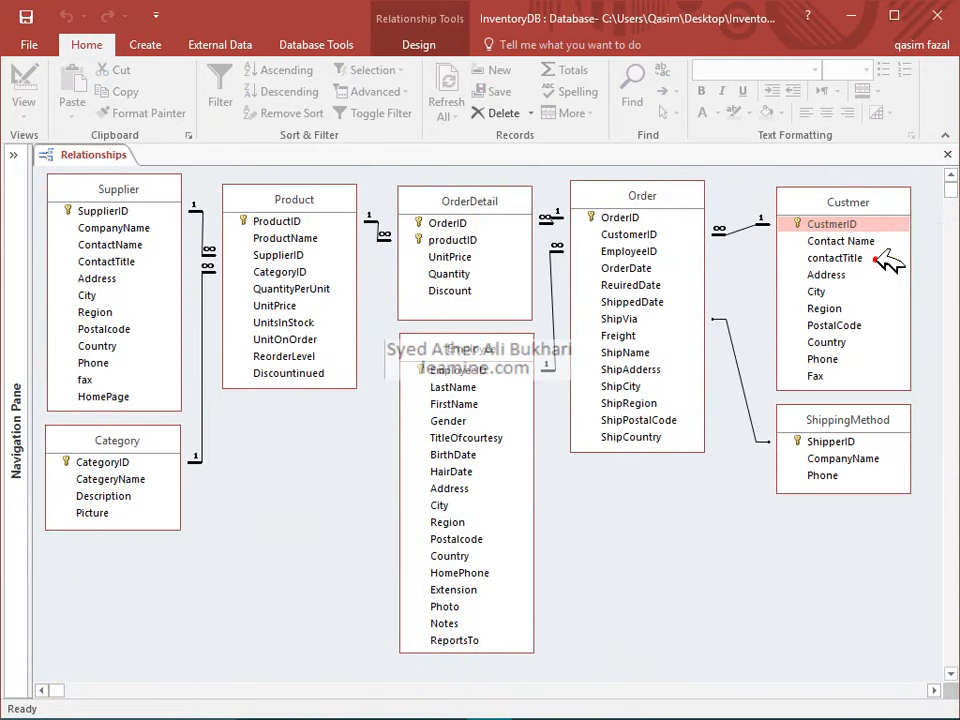
{"action": "left_click", "coordinate": [900, 262]}
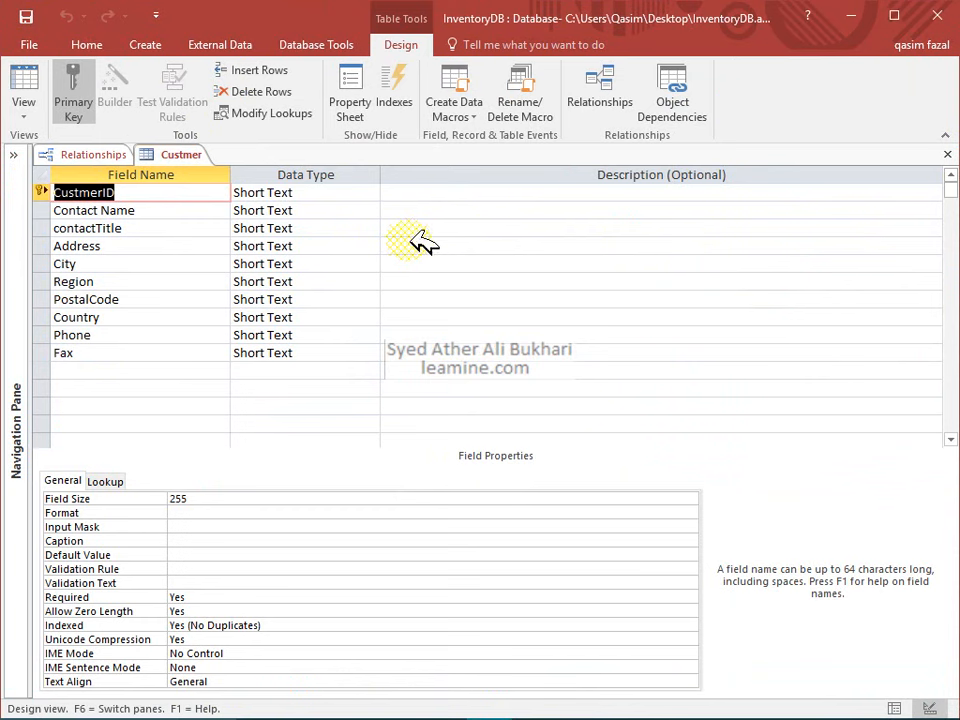
{"action": "left_click", "coordinate": [88, 150]}
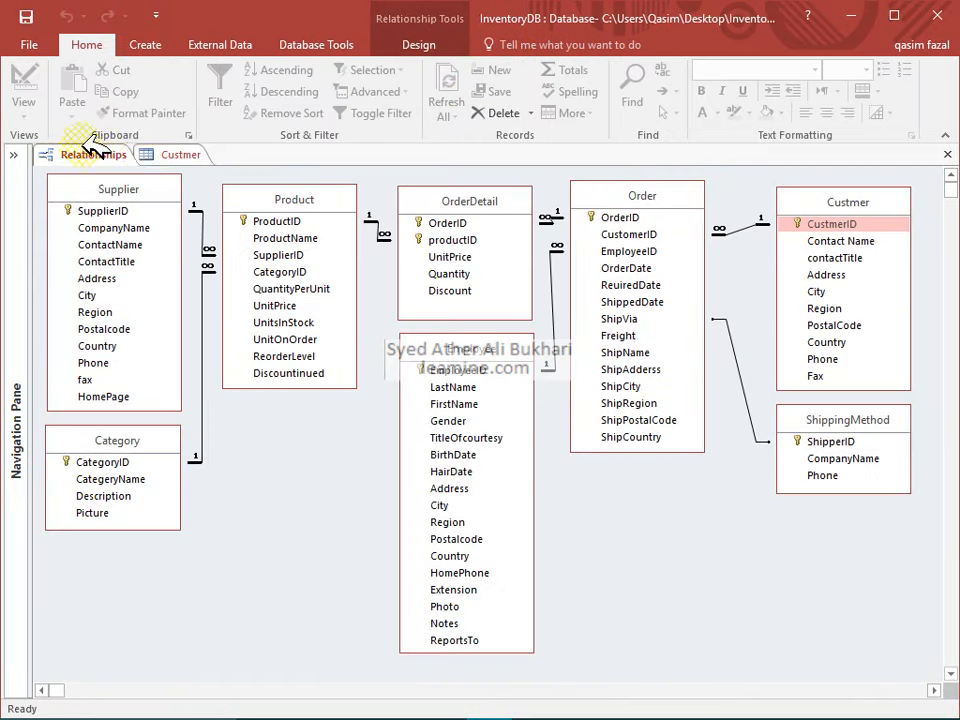
{"action": "left_click", "coordinate": [195, 154]}
{"action": "left_click", "coordinate": [16, 154]}
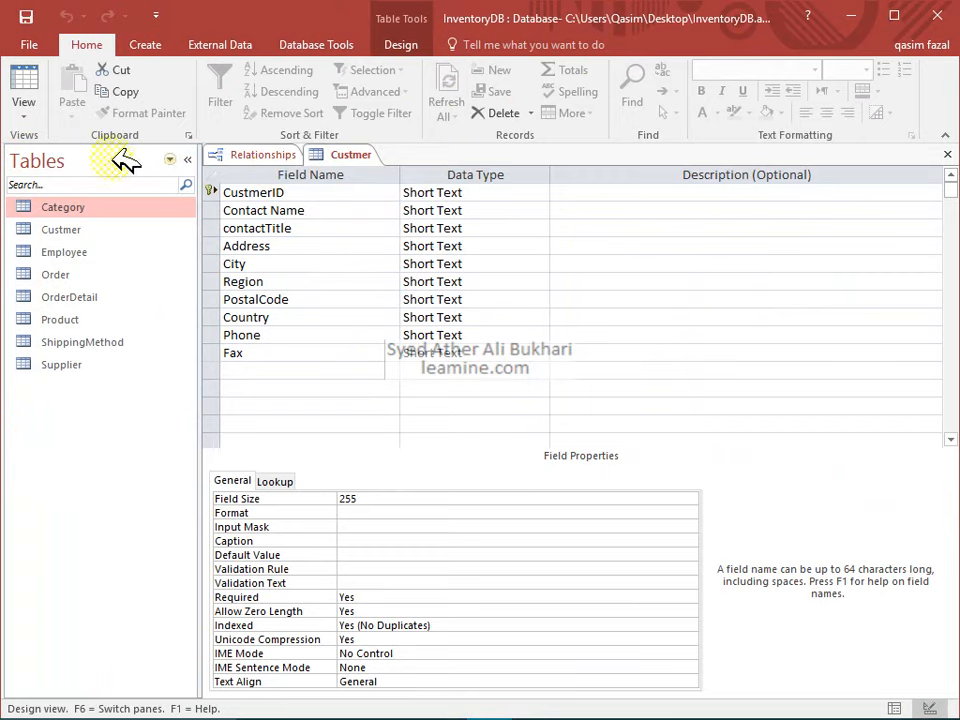
{"action": "left_click", "coordinate": [187, 159]}
{"action": "left_click", "coordinate": [42, 88]}
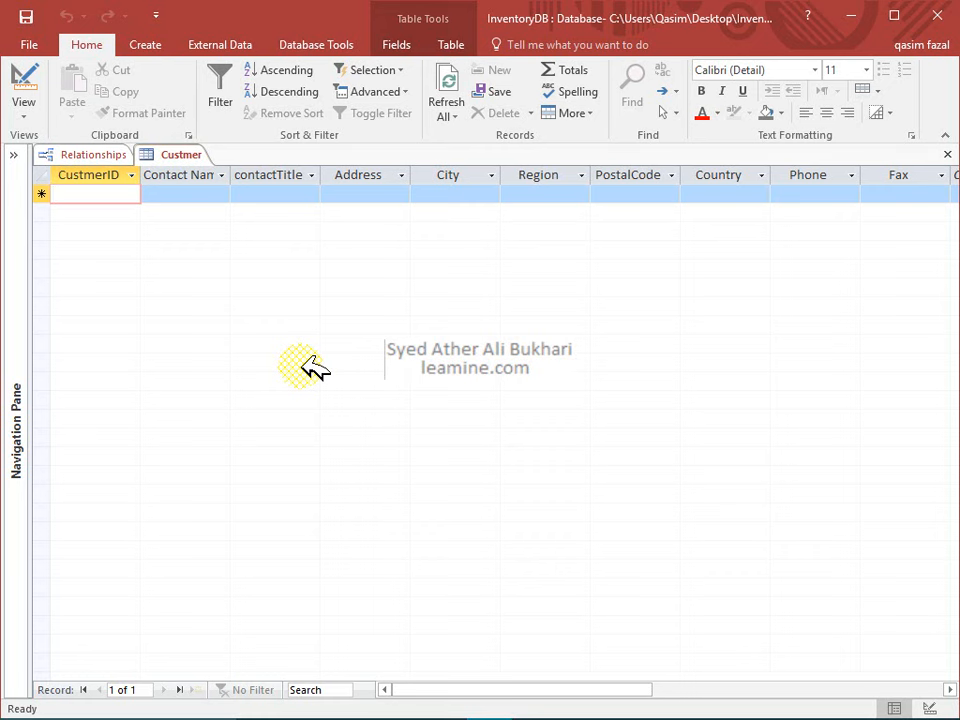
Step: Start the first customer record with its ID, the contact's name and the contact title Mr
{"action": "type", "text": "1"}
{"action": "key", "text": "Tab"}
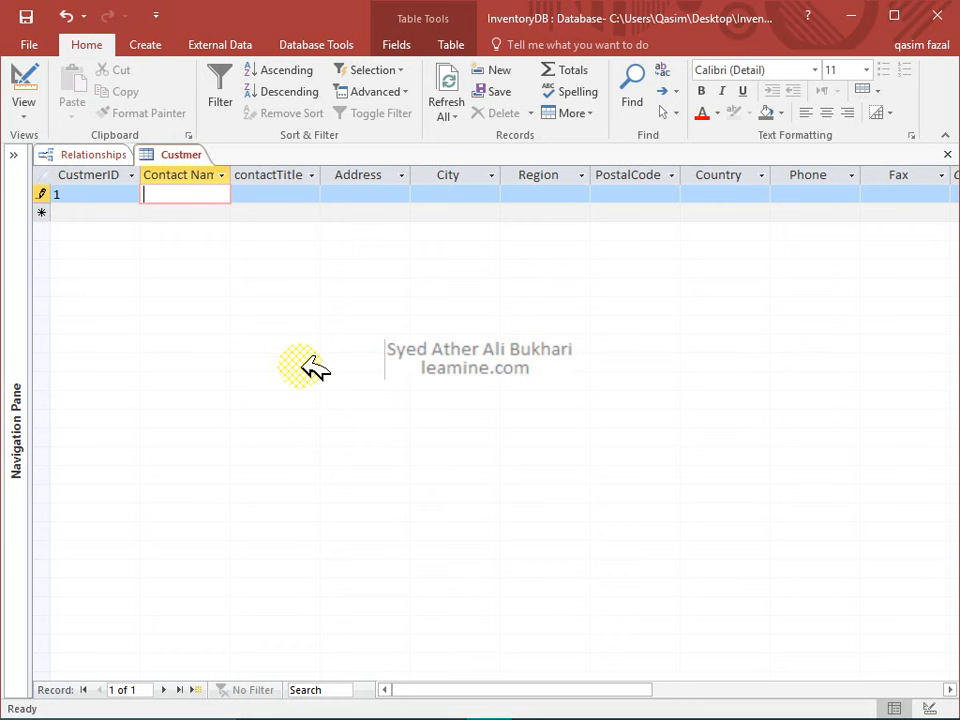
{"action": "type", "text": "Sulaman"}
{"action": "key", "text": "Tab"}
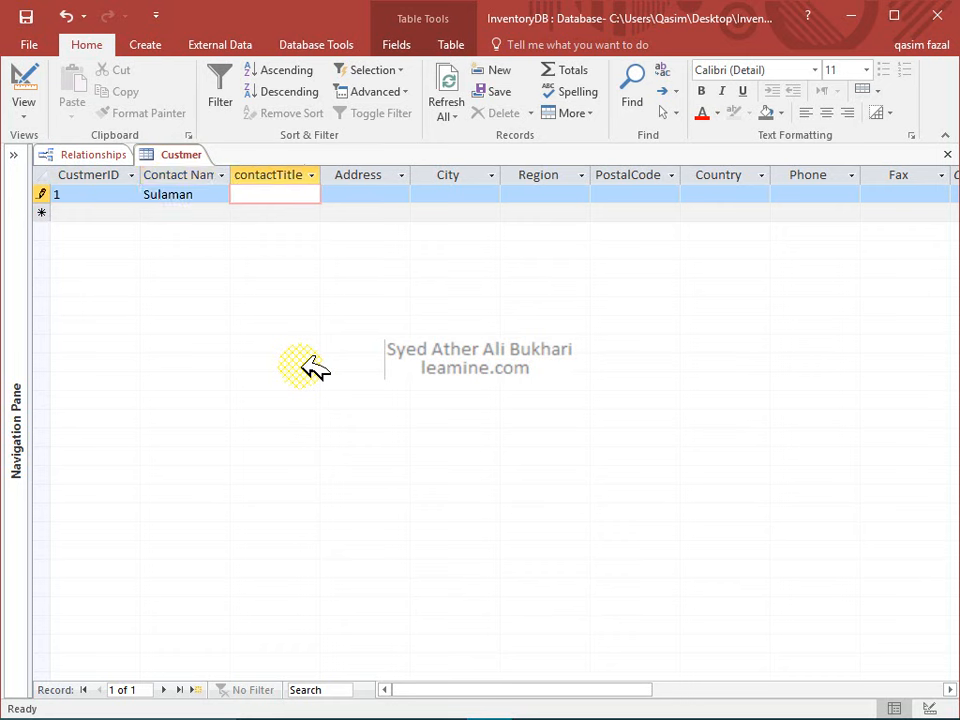
{"action": "type", "text": "Mr"}
{"action": "key", "text": "Tab"}
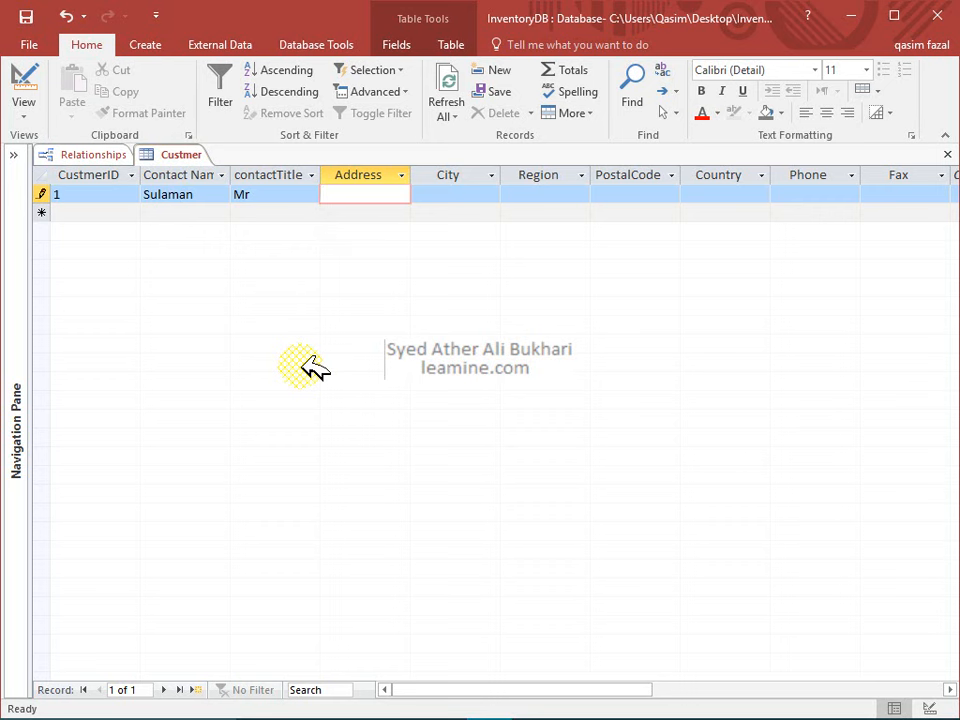
Step: Complete the first customer record with a phone number, leaving Address through Country and Fax empty, and go to a new record
{"action": "key", "text": "Tab"}
{"action": "key", "text": "Tab"}
{"action": "key", "text": "Tab"}
{"action": "key", "text": "Tab"}
{"action": "key", "text": "Tab"}
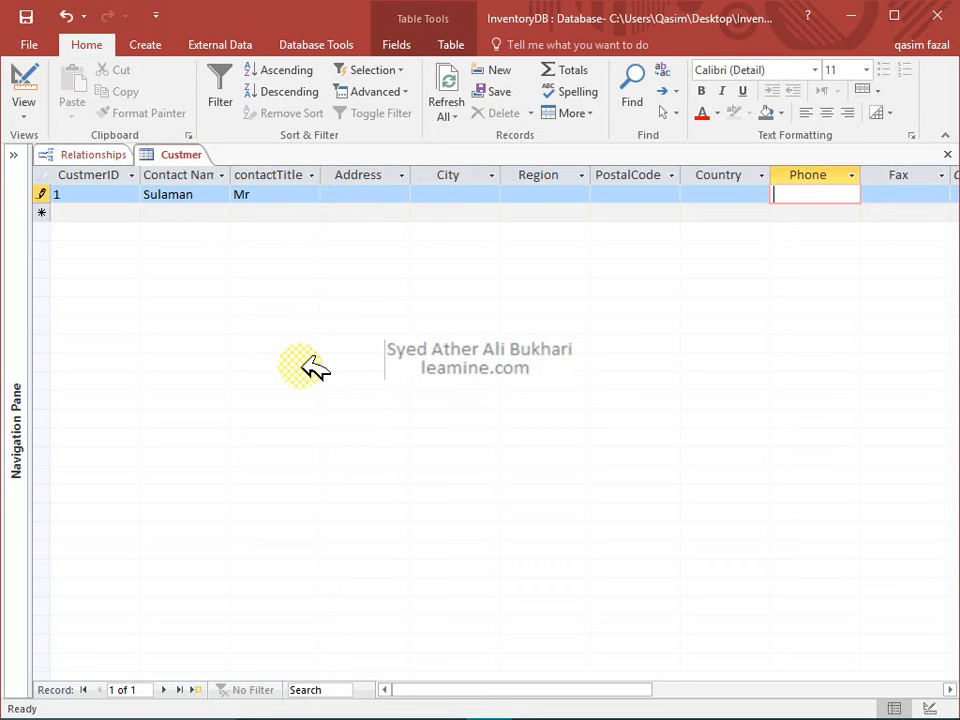
{"action": "type", "text": "12345679"}
{"action": "key", "text": "Tab"}
{"action": "key", "text": "shift+Tab"}
{"action": "key", "text": "Tab"}
{"action": "key", "text": "shift+Tab"}
{"action": "key", "text": "Tab"}
{"action": "key", "text": "Tab"}
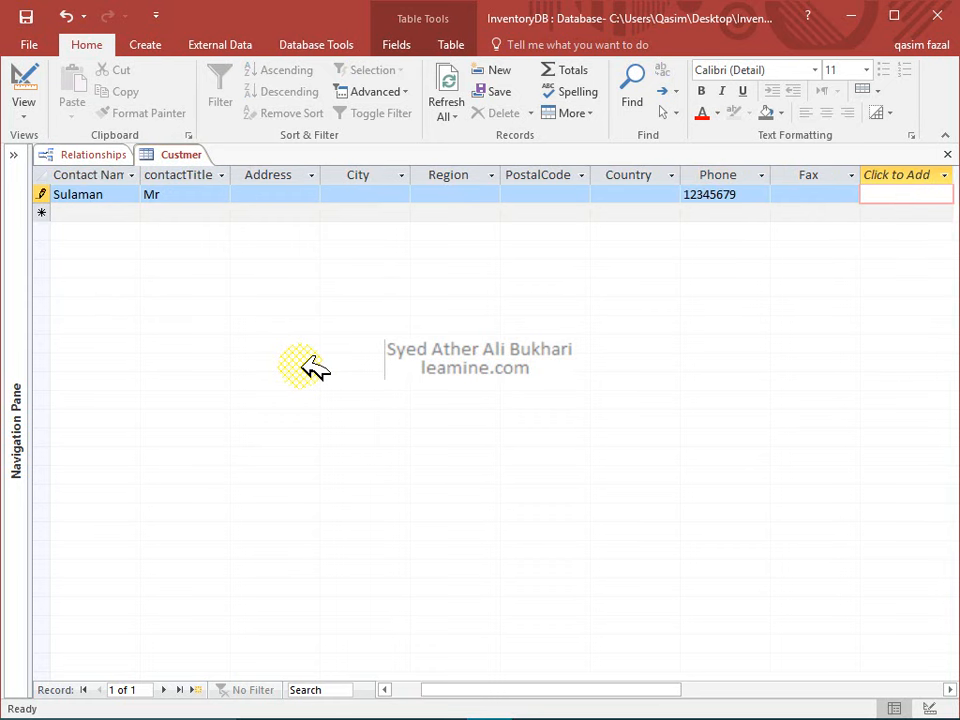
{"action": "key", "text": "Tab"}
{"action": "key", "text": "Tab"}
{"action": "key", "text": "shift+Tab"}
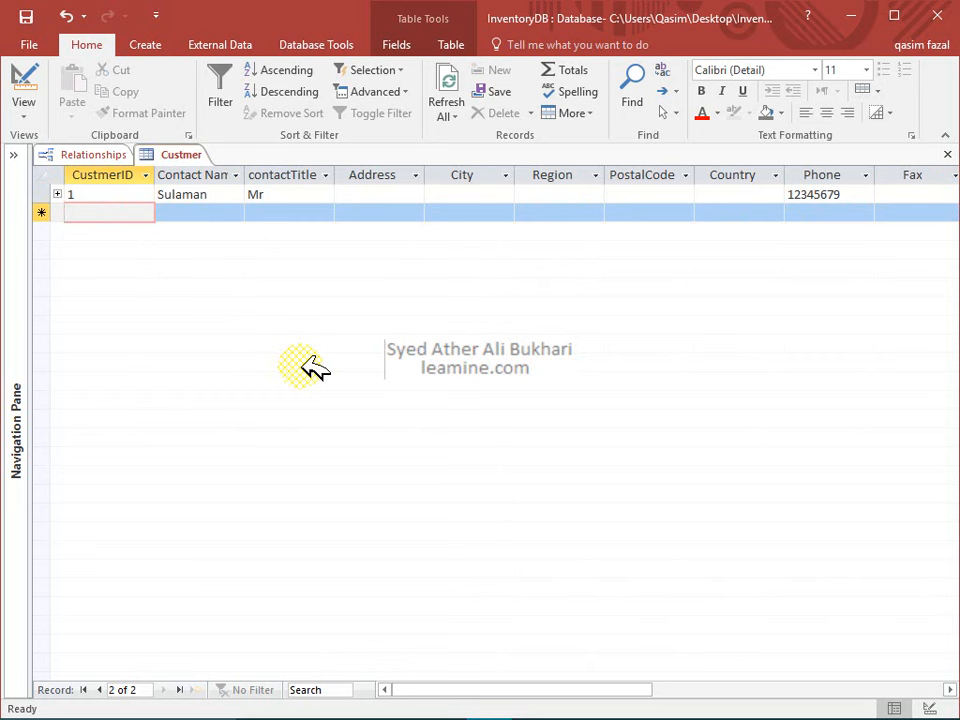
Step: Start the second customer record with its ID, the contact's name and the contact title Ms
{"action": "type", "text": "2"}
{"action": "key", "text": "Tab"}
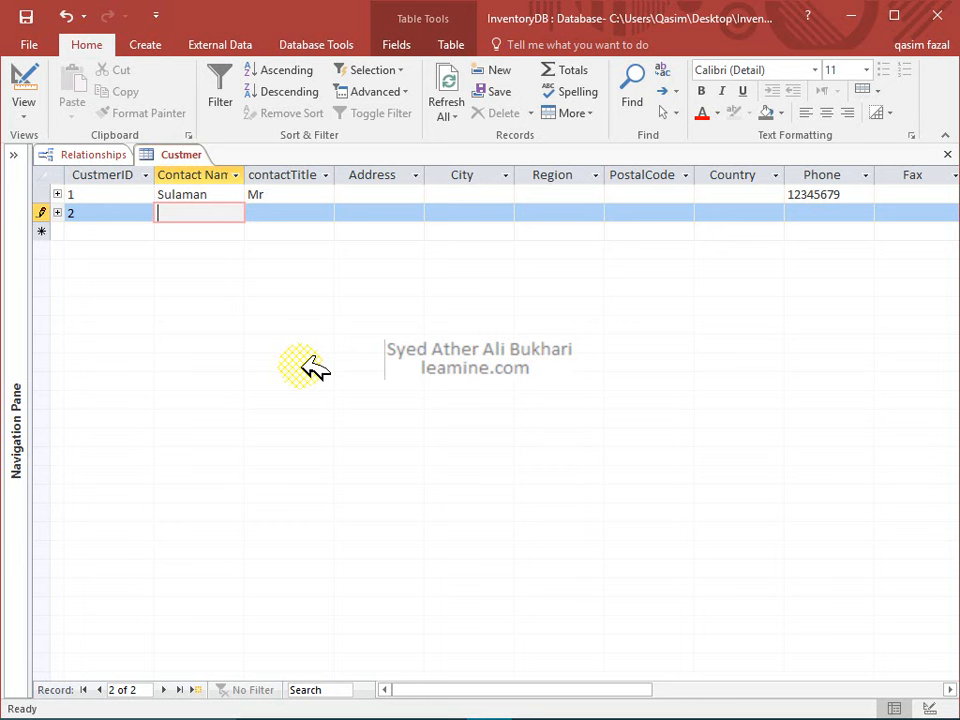
{"action": "type", "text": "Amara"}
{"action": "key", "text": "Tab"}
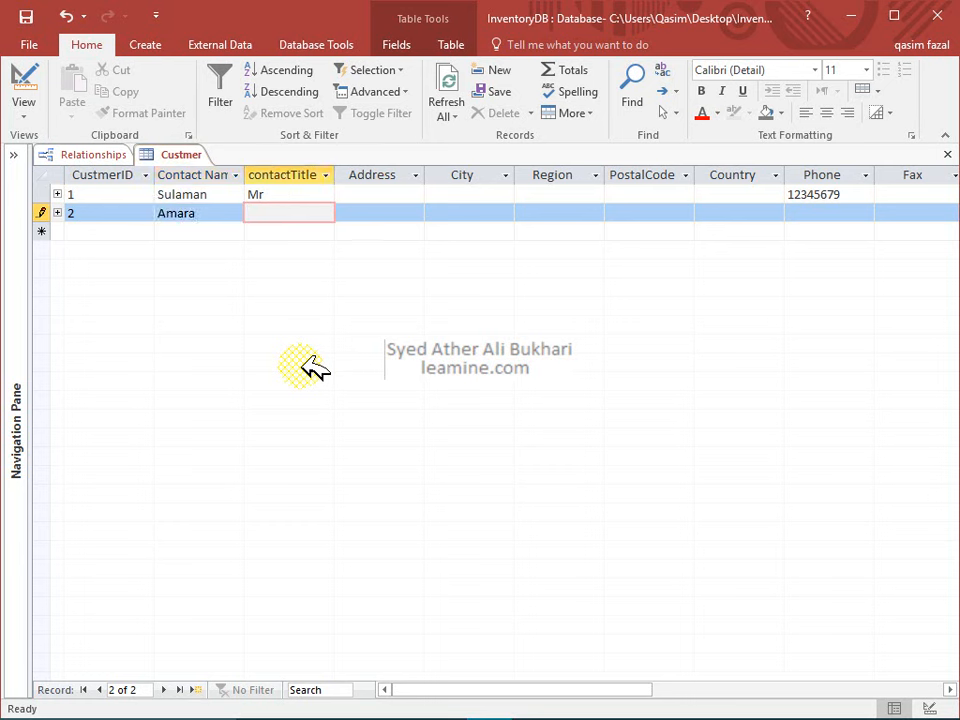
{"action": "type", "text": "Ms"}
{"action": "key", "text": "Tab"}
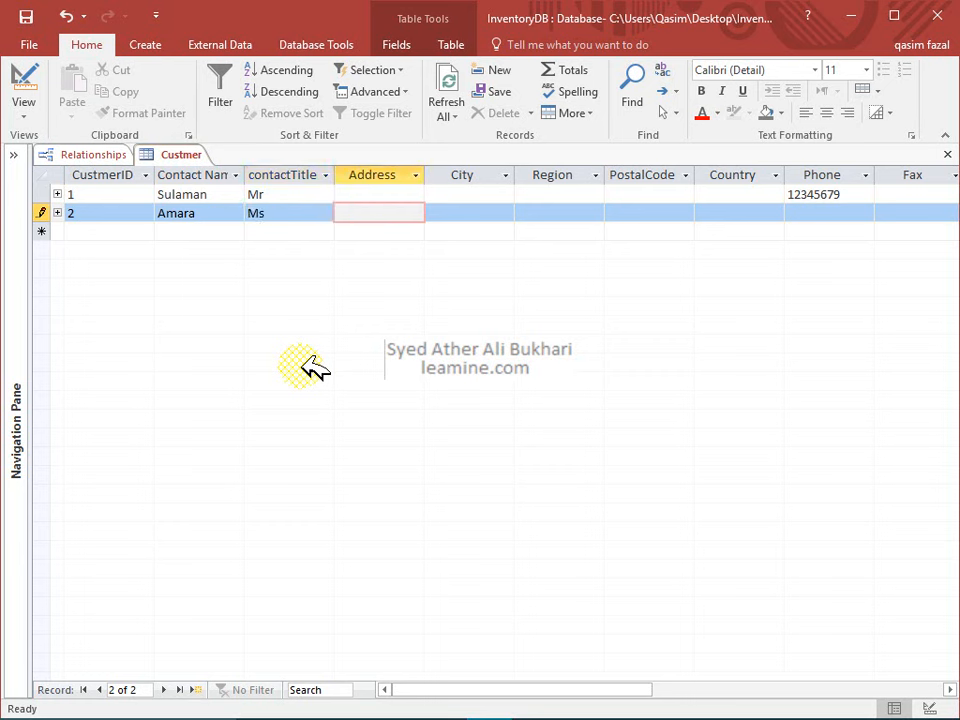
Step: Complete the second customer record with only a phone number and close the Custmer table
{"action": "key", "text": "Tab"}
{"action": "key", "text": "Tab"}
{"action": "key", "text": "Tab"}
{"action": "key", "text": "Tab"}
{"action": "key", "text": "Tab"}
{"action": "type", "text": "23412433"}
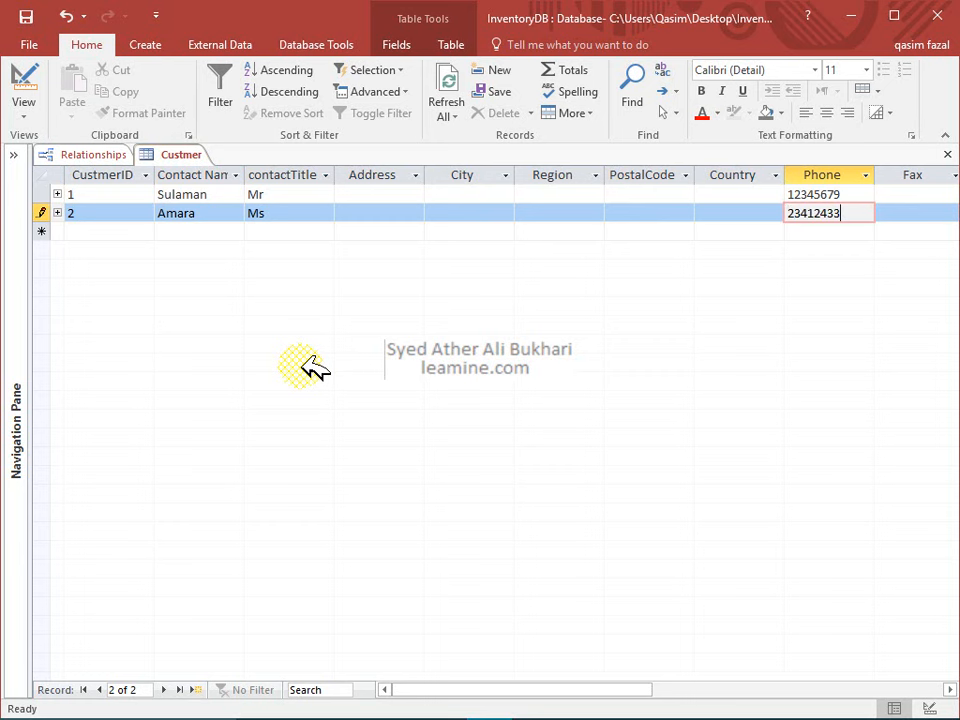
{"action": "key", "text": "Tab"}
{"action": "key", "text": "Tab"}
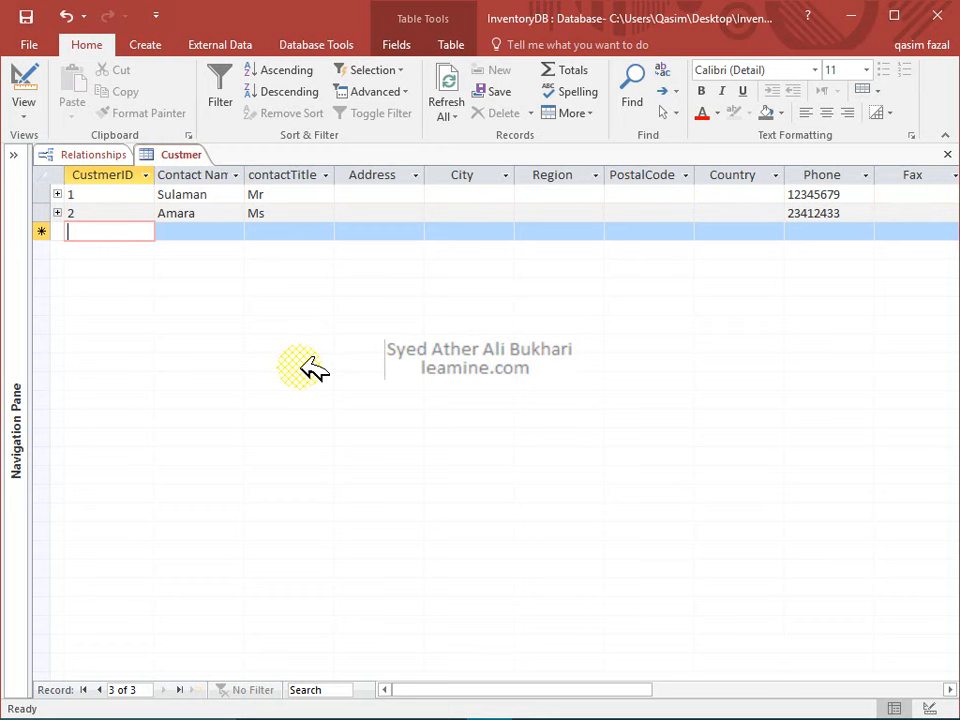
{"action": "left_click", "coordinate": [947, 154]}
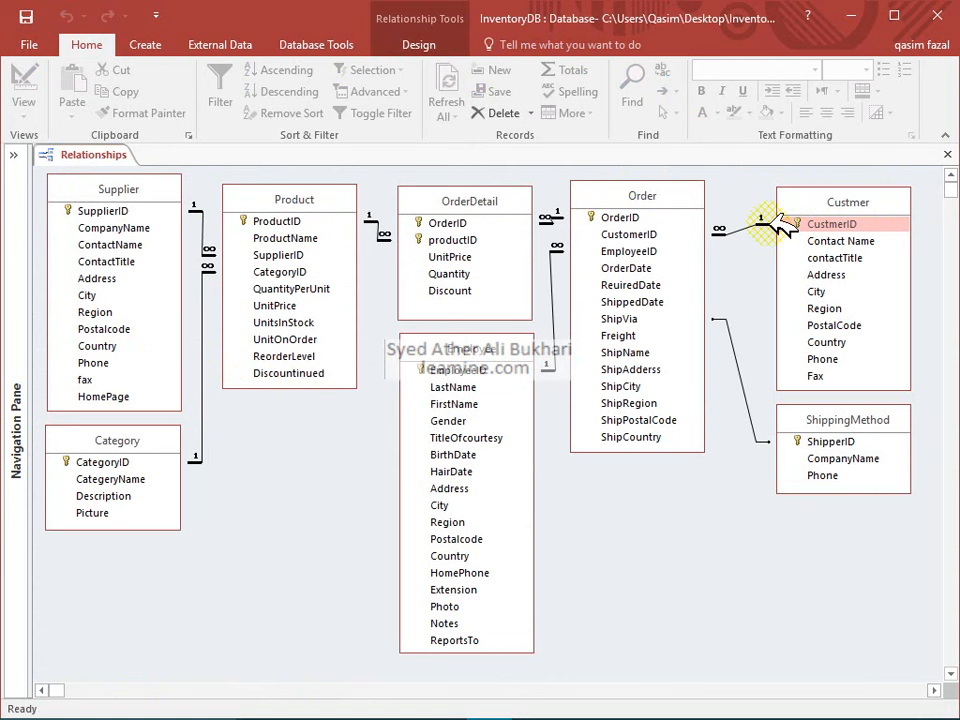
Step: Open the ShippingMethod table from the relationship diagram and show it in Datasheet view
{"action": "left_click", "coordinate": [861, 447]}
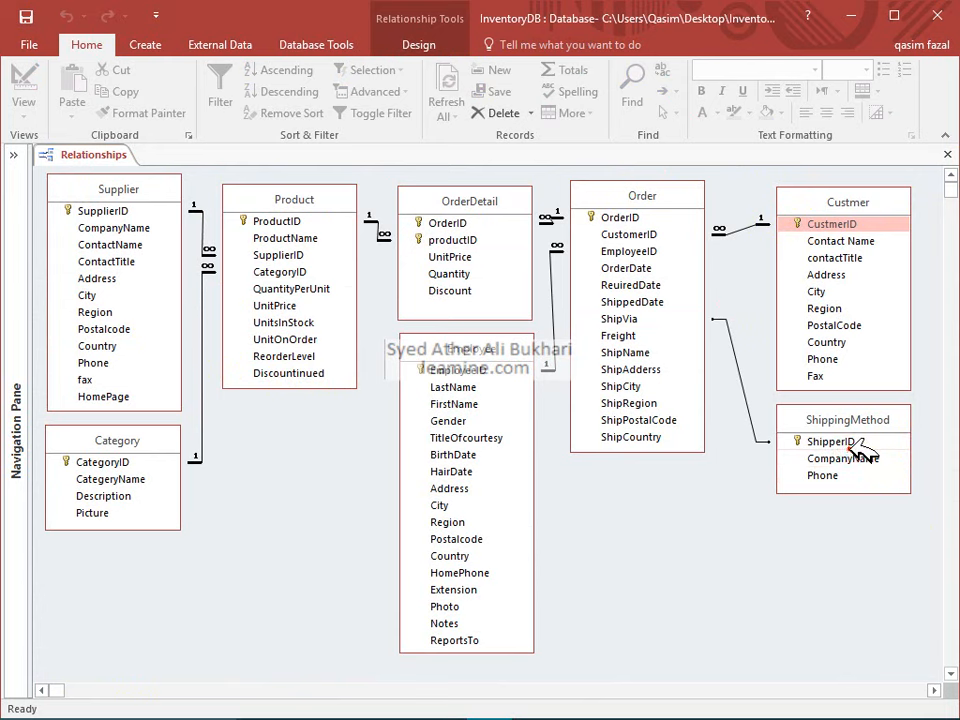
{"action": "left_click", "coordinate": [833, 458]}
{"action": "right_click", "coordinate": [835, 458]}
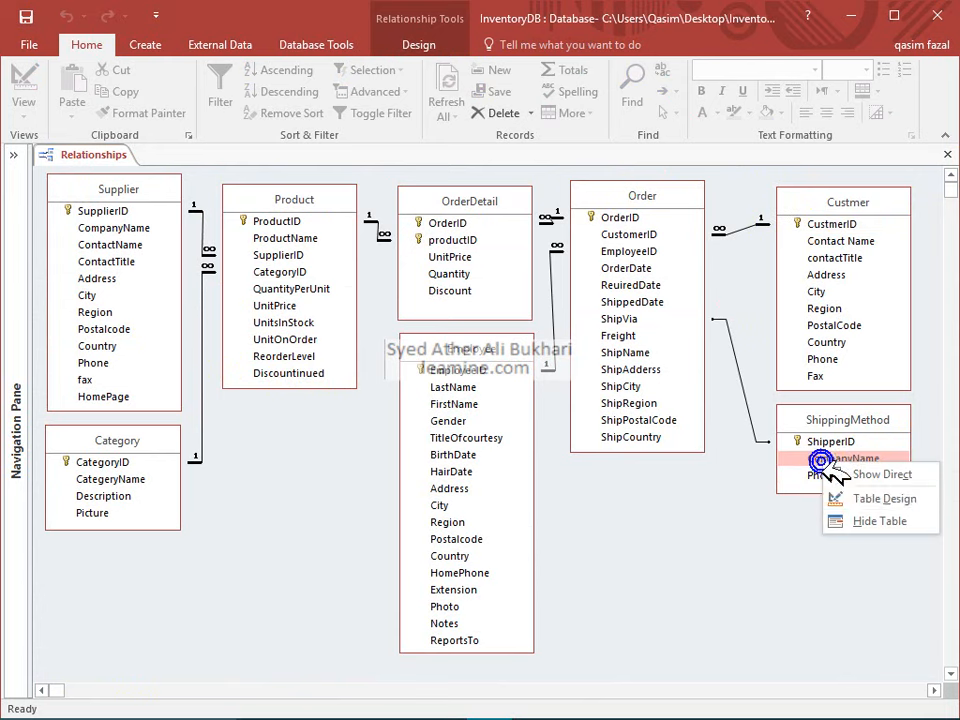
{"action": "left_click", "coordinate": [870, 498]}
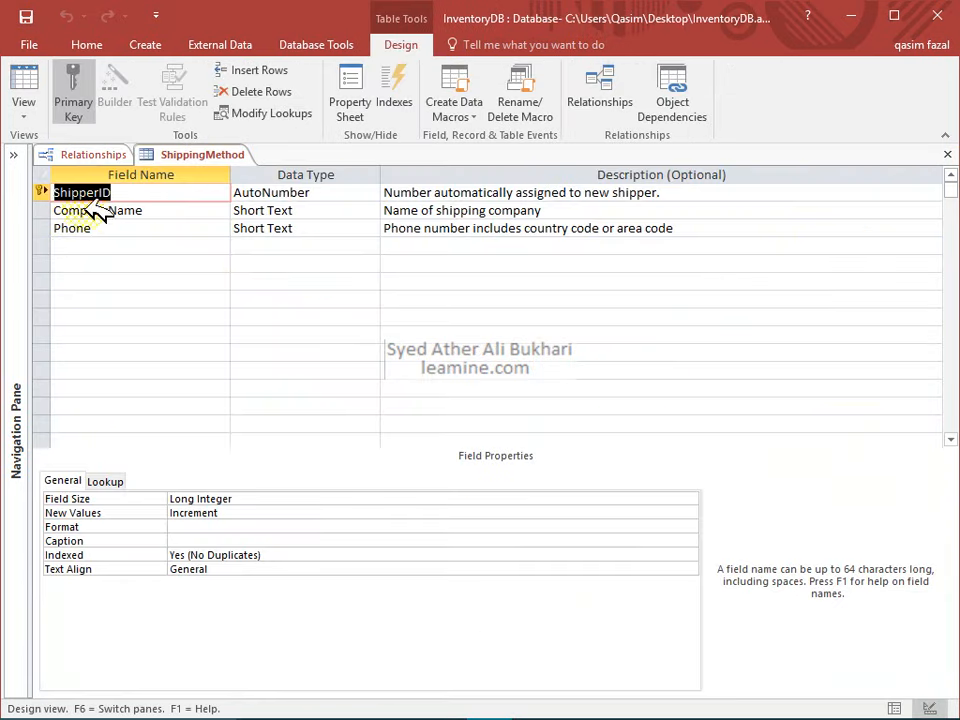
{"action": "left_click", "coordinate": [24, 82]}
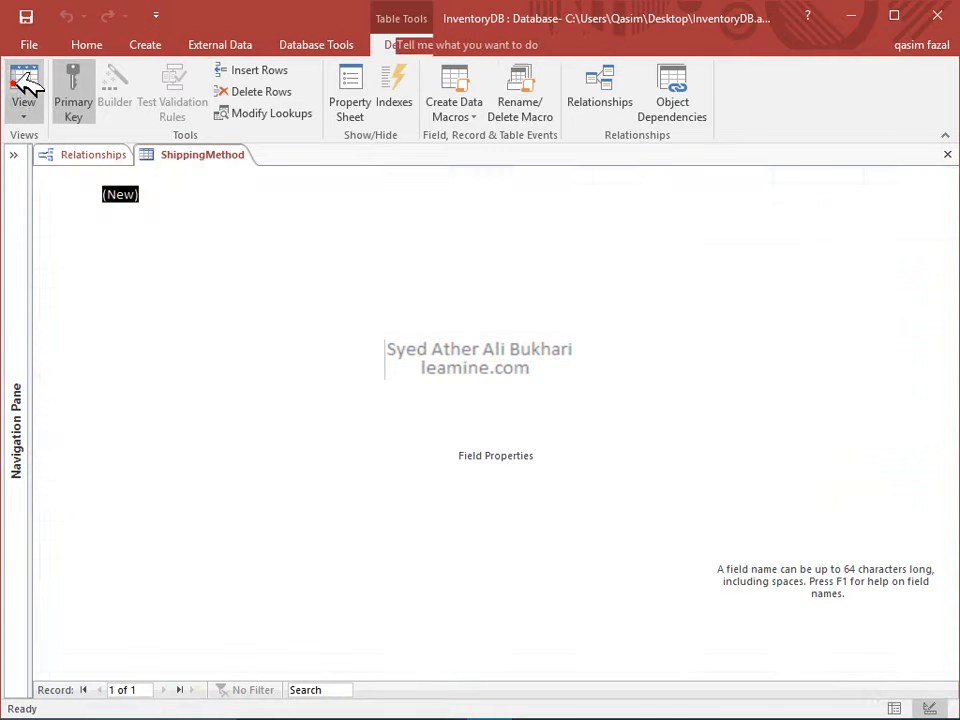
Step: Add a shipper with the CompanyName Hassan transport and its phone number, and close the ShippingMethod table
{"action": "left_click", "coordinate": [163, 193]}
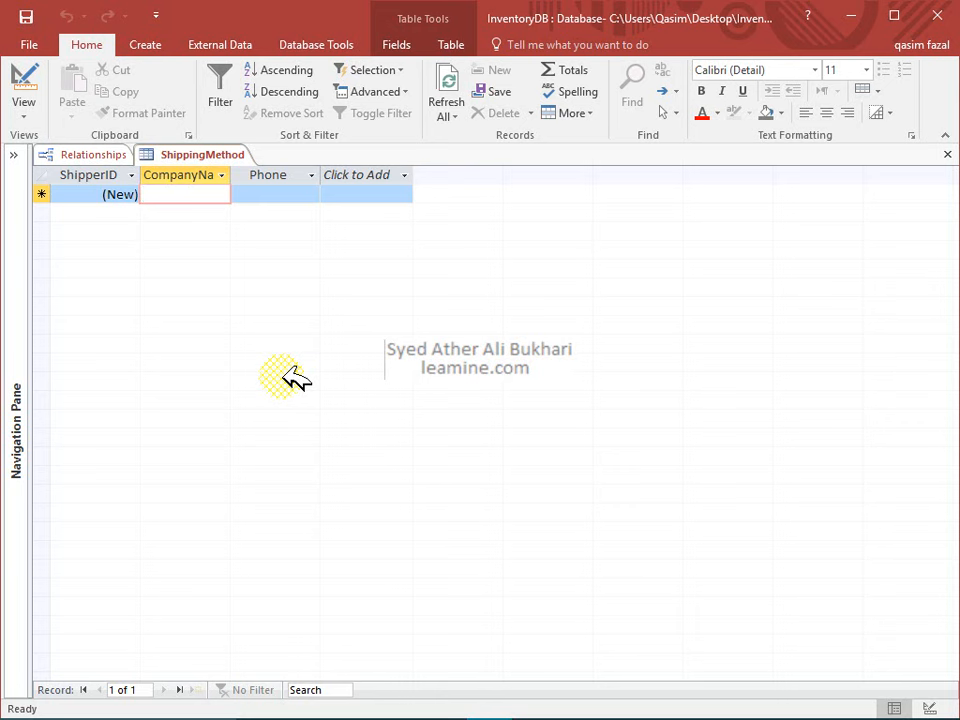
{"action": "type", "text": "Has"}
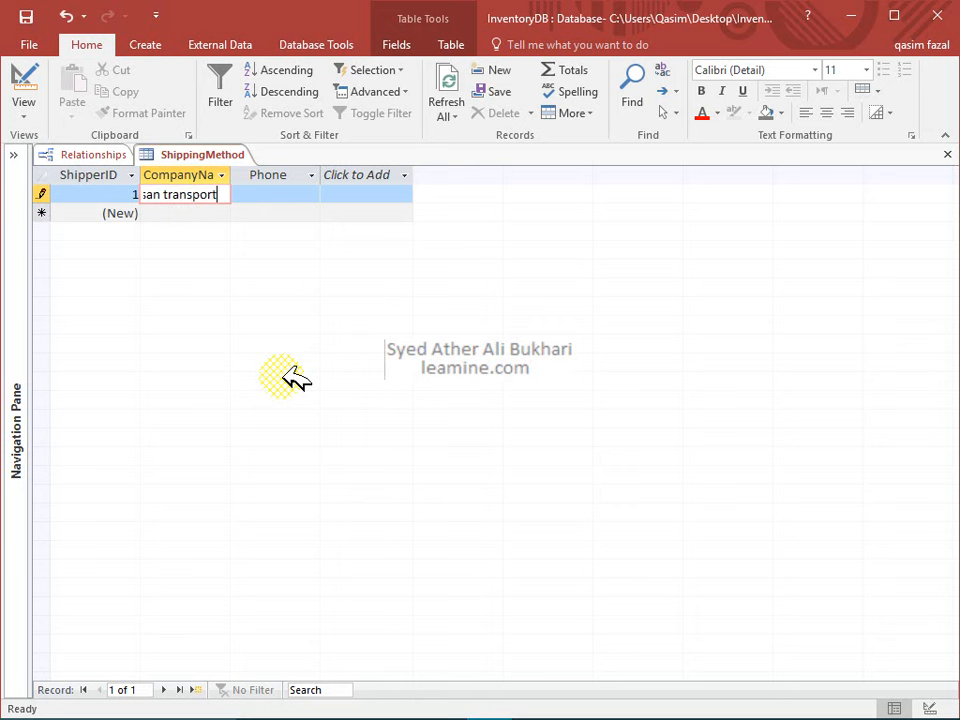
{"action": "key", "text": "Tab"}
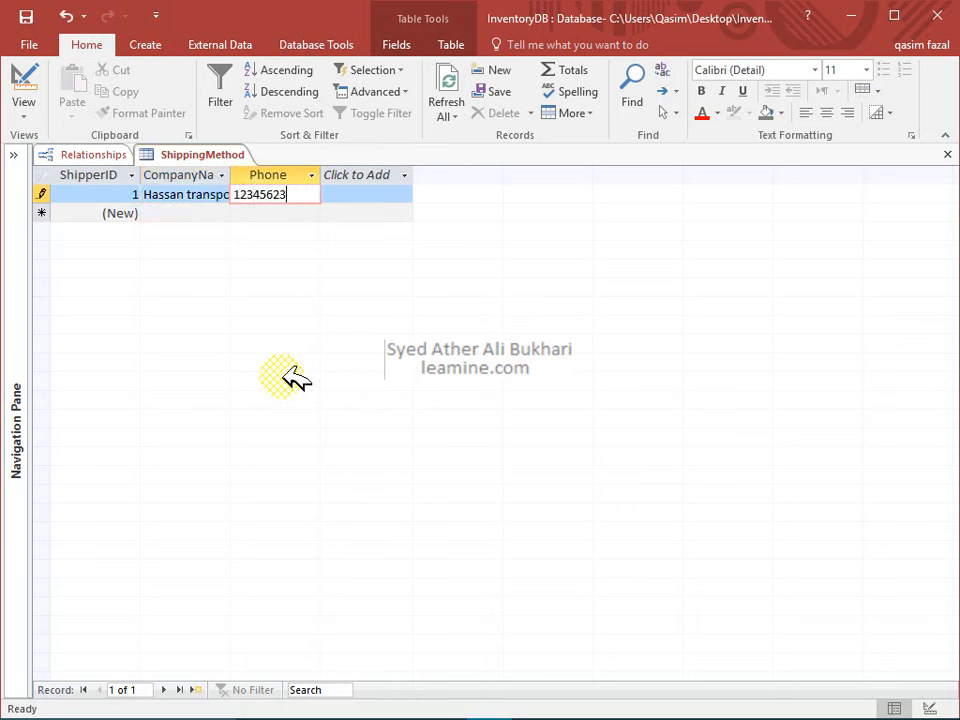
{"action": "key", "text": "Tab"}
{"action": "key", "text": "Tab"}
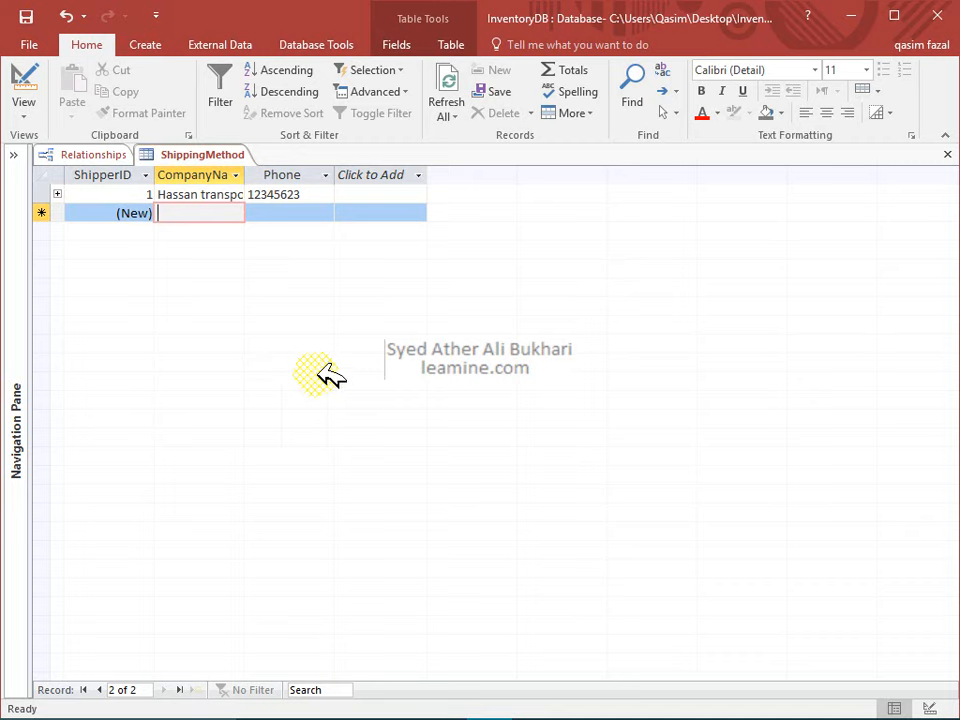
{"action": "left_click", "coordinate": [947, 154]}
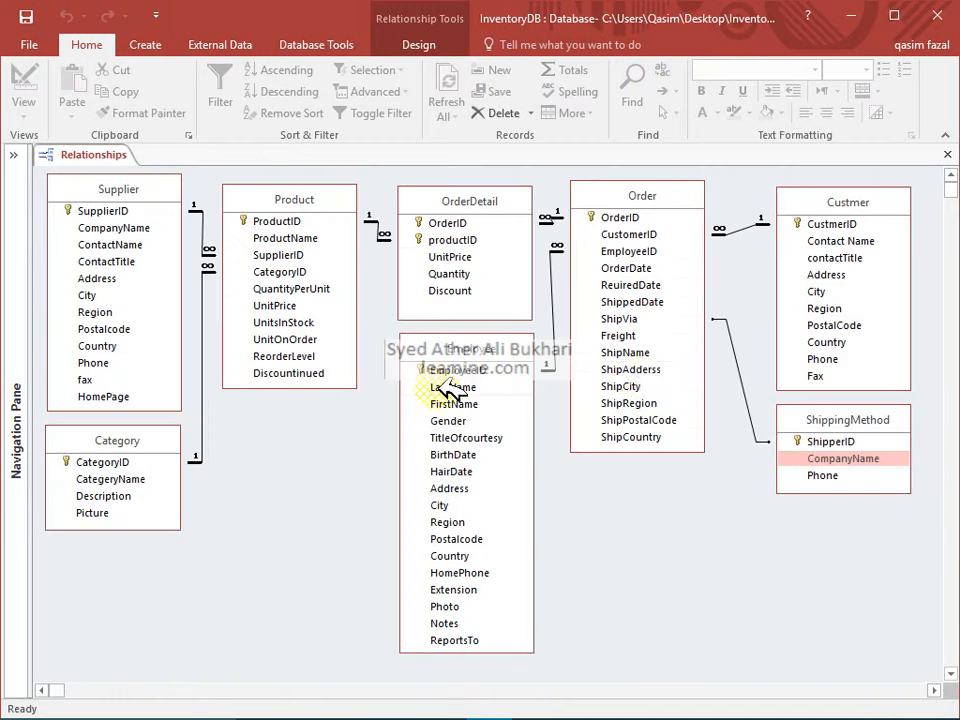
Step: Open the Employee table from the relationship diagram and show it in Datasheet view
{"action": "left_click", "coordinate": [446, 395]}
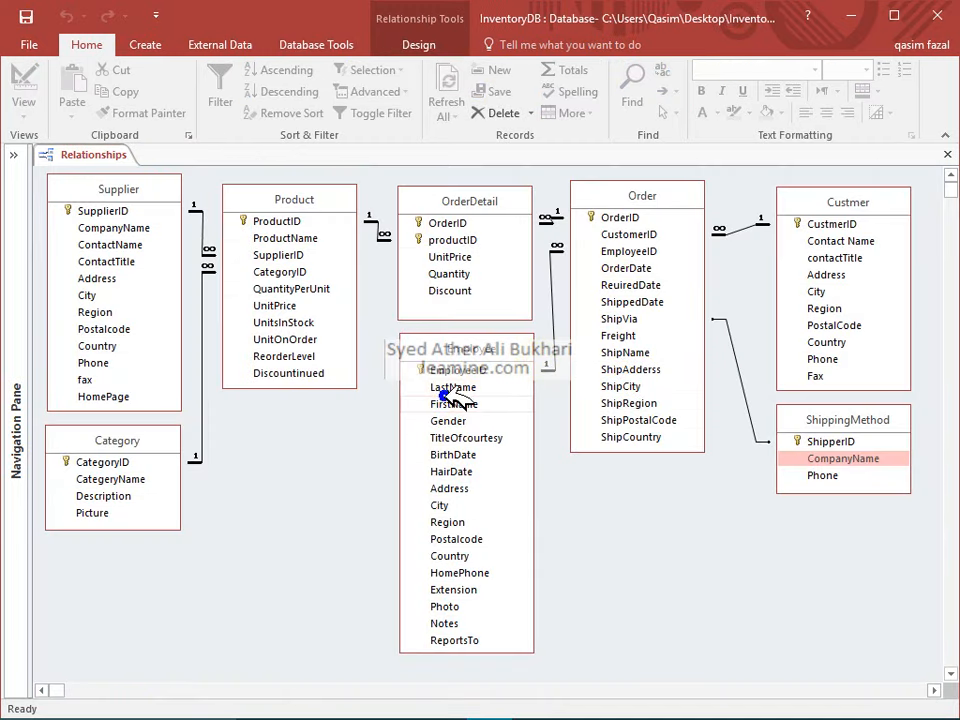
{"action": "right_click", "coordinate": [441, 392]}
{"action": "left_click", "coordinate": [463, 440]}
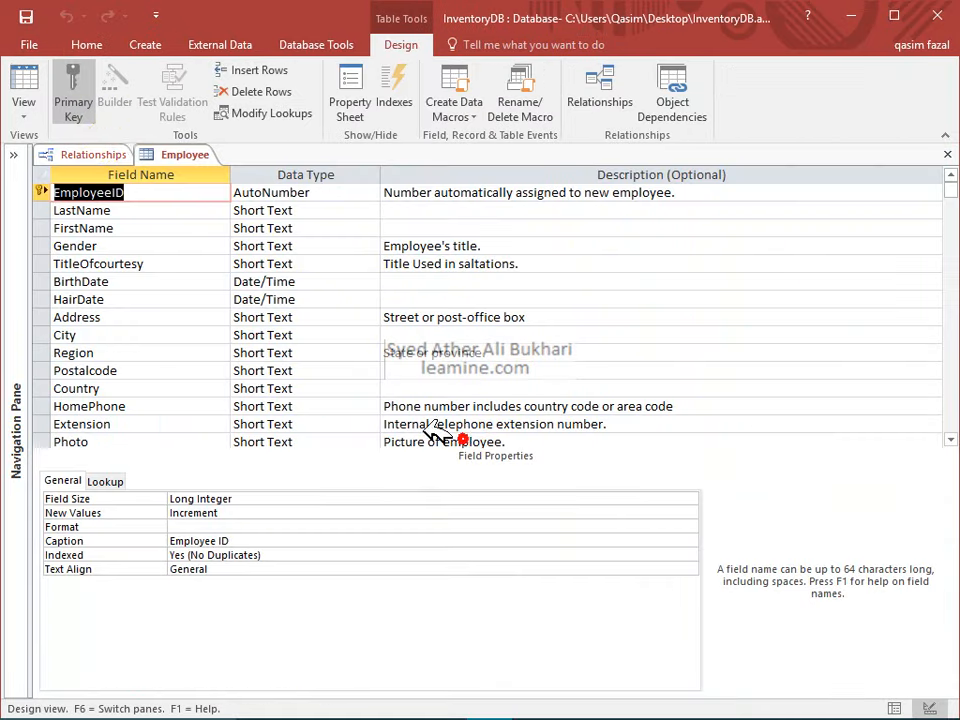
{"action": "left_click", "coordinate": [26, 90]}
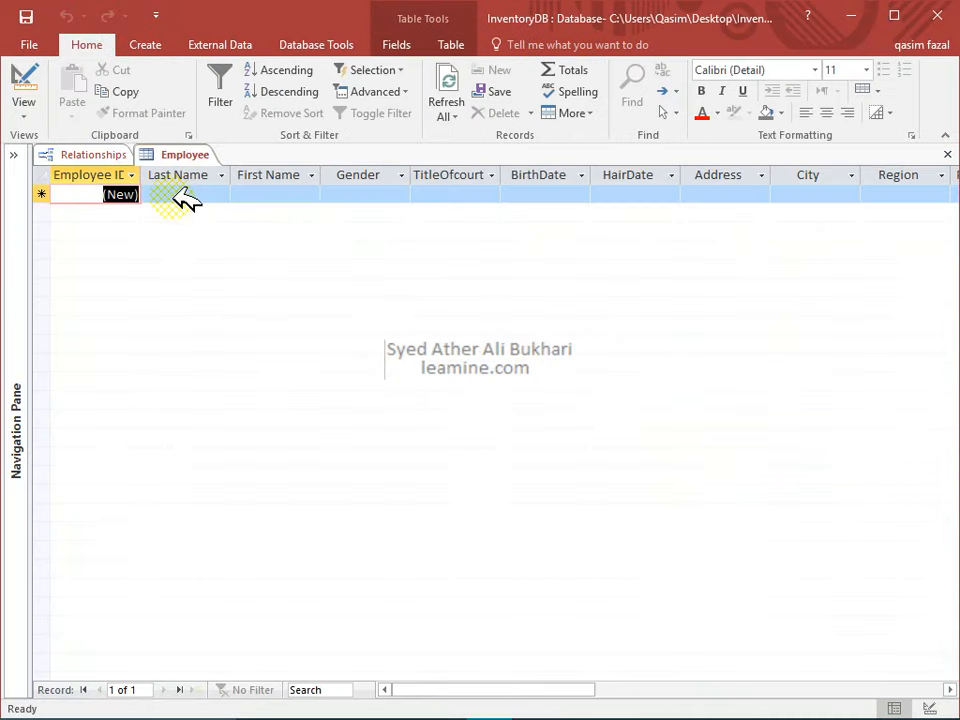
Step: Start the first employee record by entering the employee's last name and first name
{"action": "left_click", "coordinate": [180, 196]}
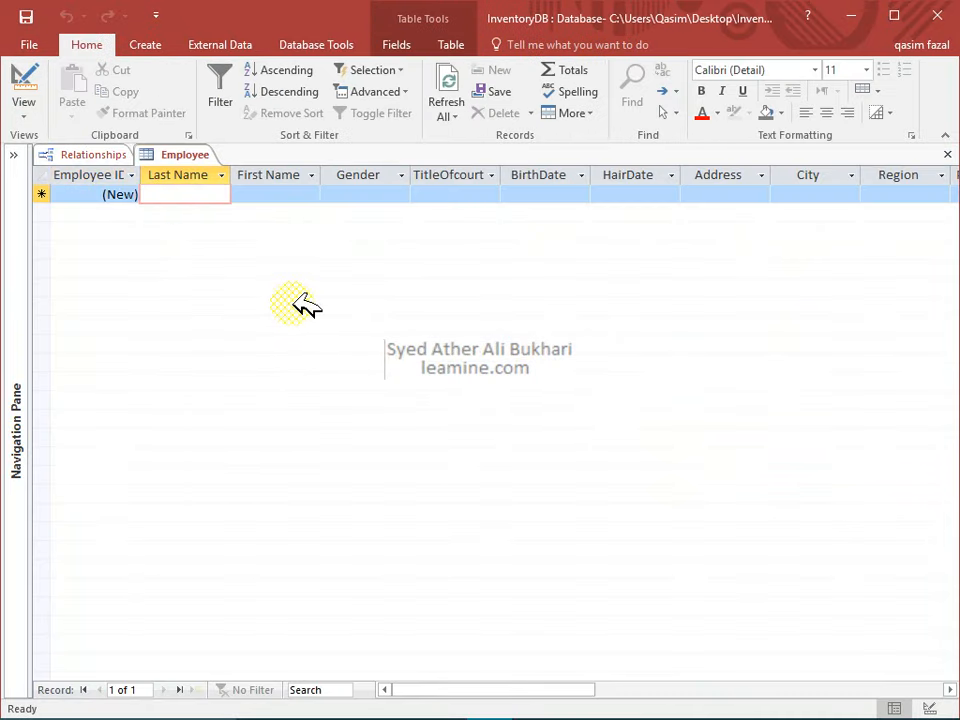
{"action": "type", "text": "Akram"}
{"action": "key", "text": "Tab"}
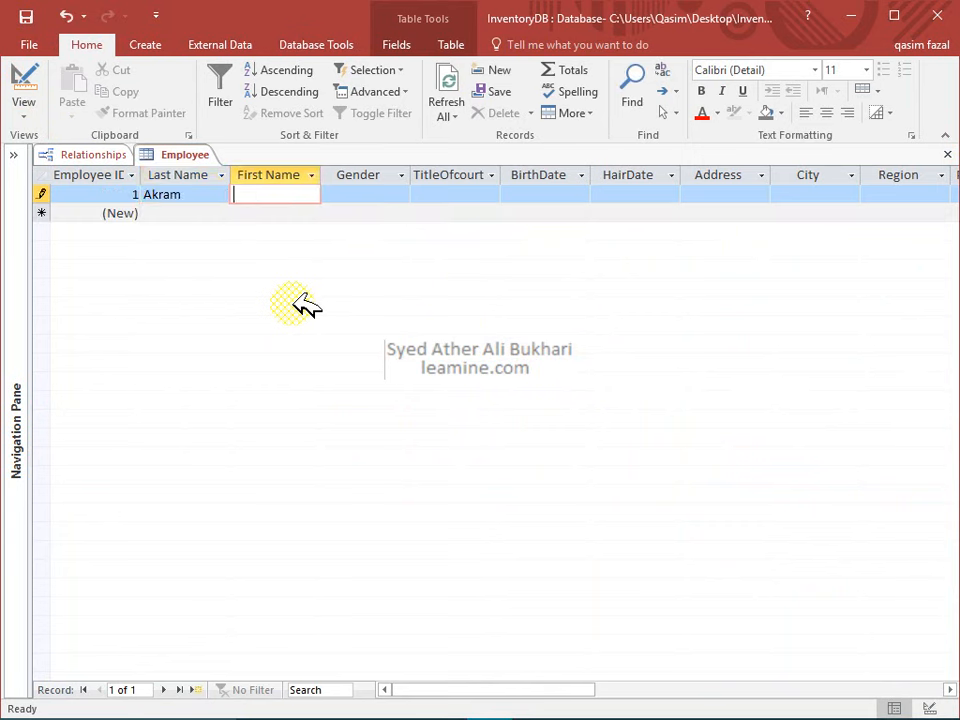
{"action": "key", "text": "Tab"}
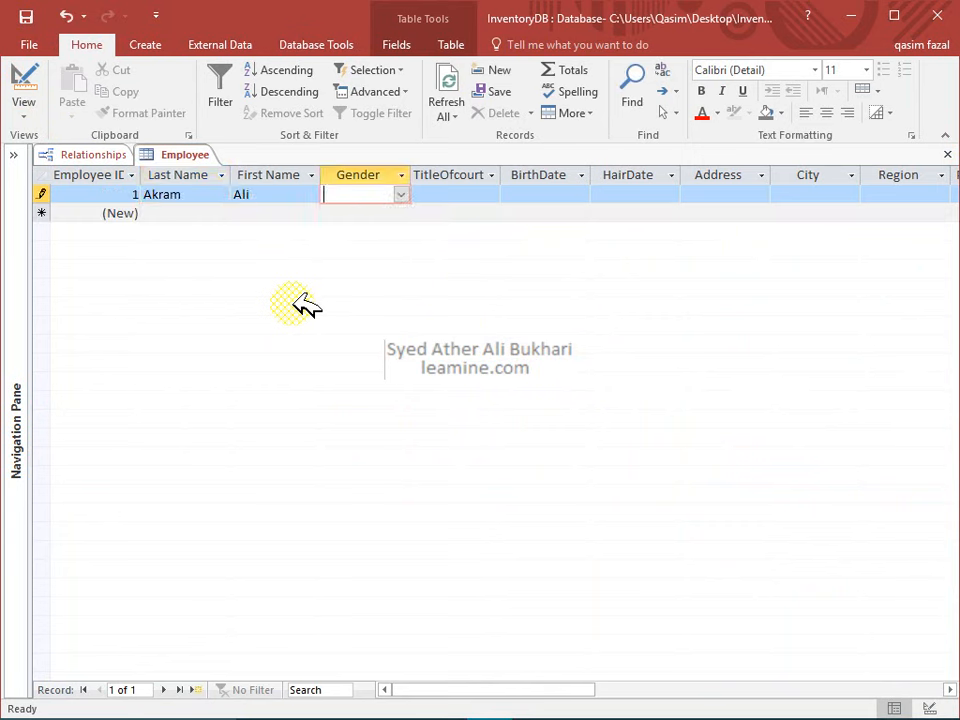
Step: Set the first employee's Gender to M (Male)
{"action": "left_click", "coordinate": [400, 194]}
{"action": "left_click", "coordinate": [489, 191]}
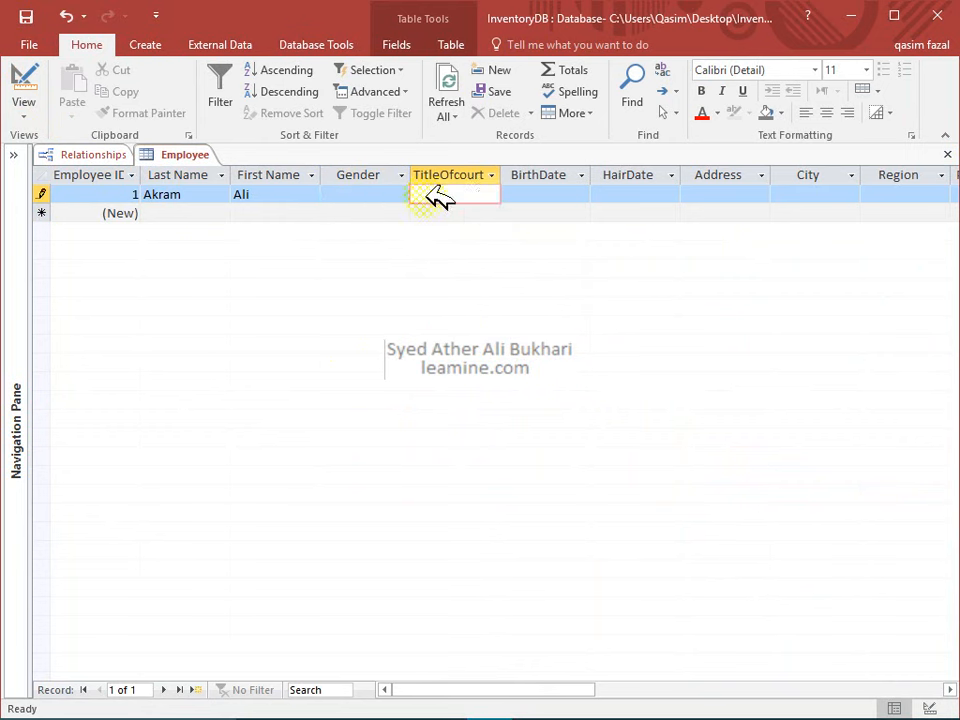
{"action": "left_click", "coordinate": [400, 194]}
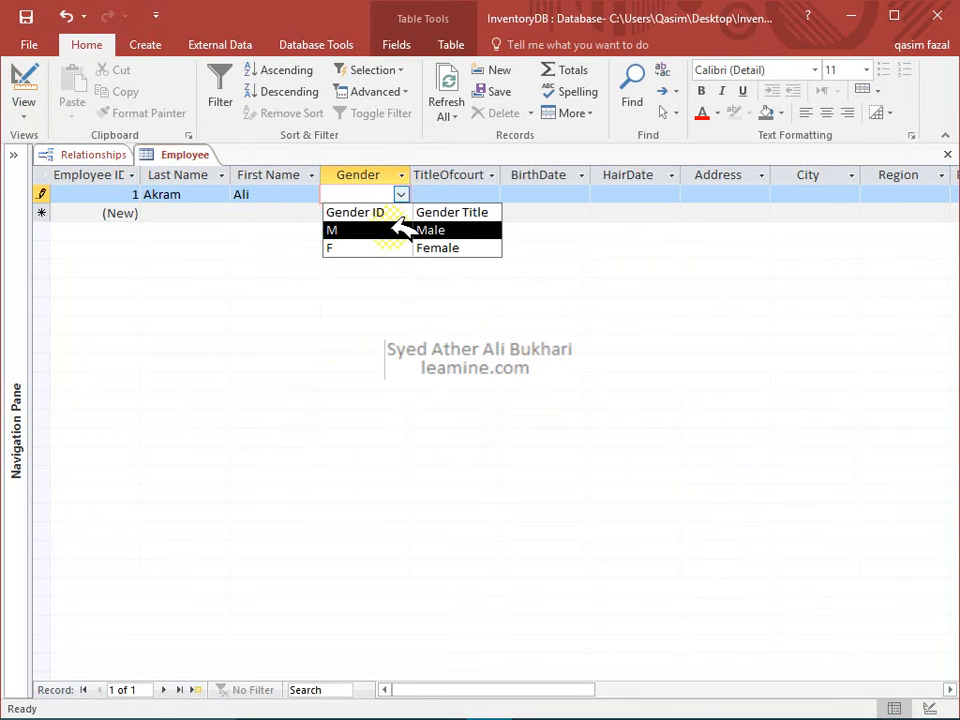
{"action": "left_click", "coordinate": [380, 228]}
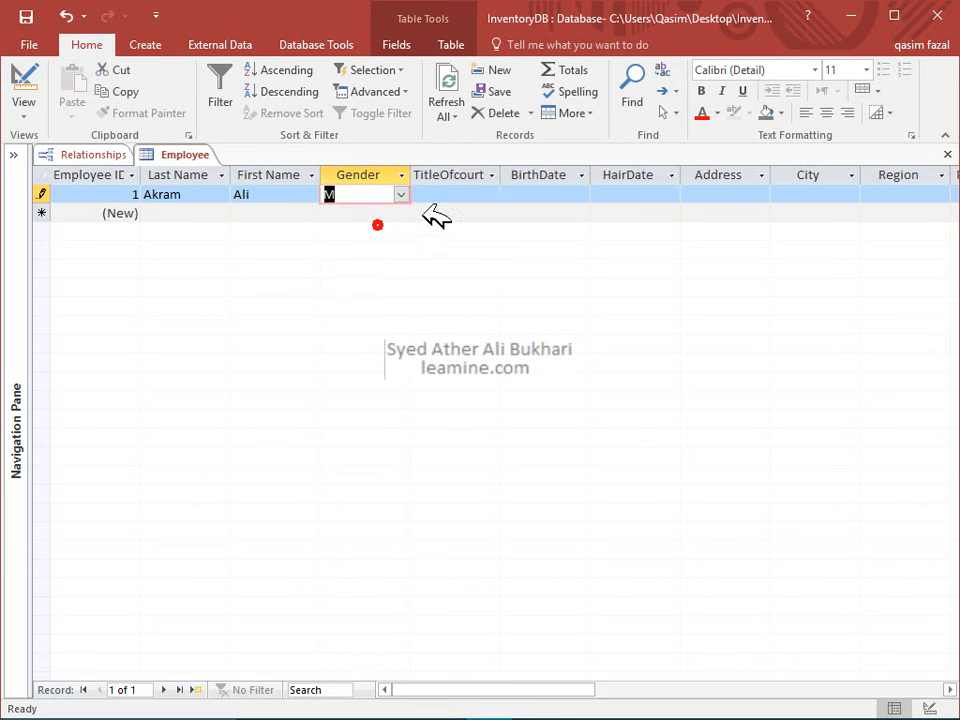
Step: Set the first employee's TitleOfcourtesy to Mr and pick 1/20/2016 as the HairDate
{"action": "left_click", "coordinate": [450, 197]}
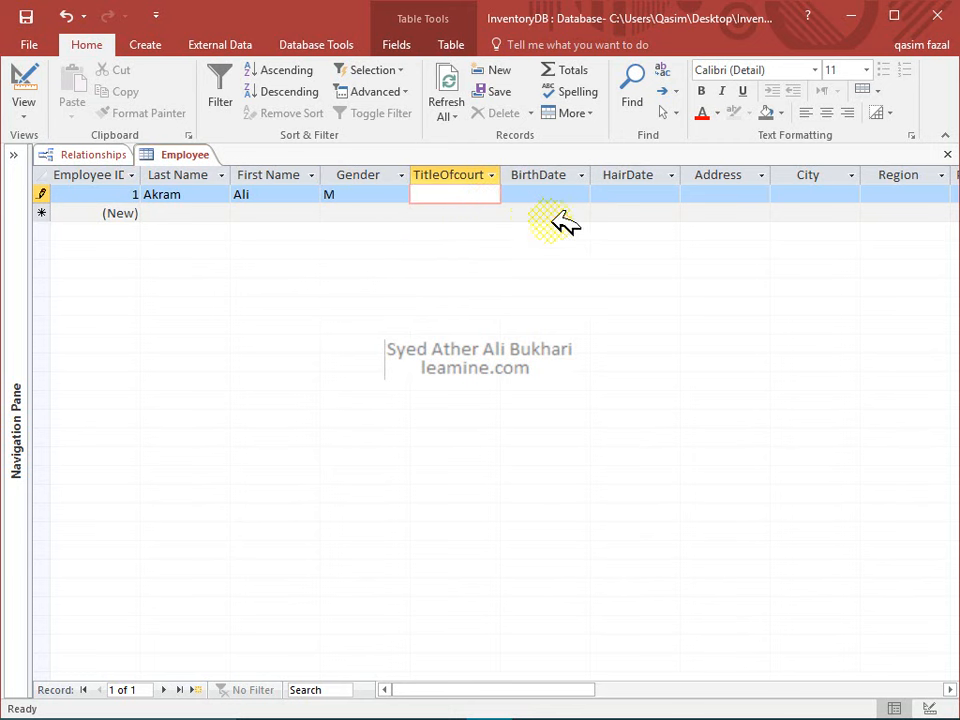
{"action": "key", "text": "Tab"}
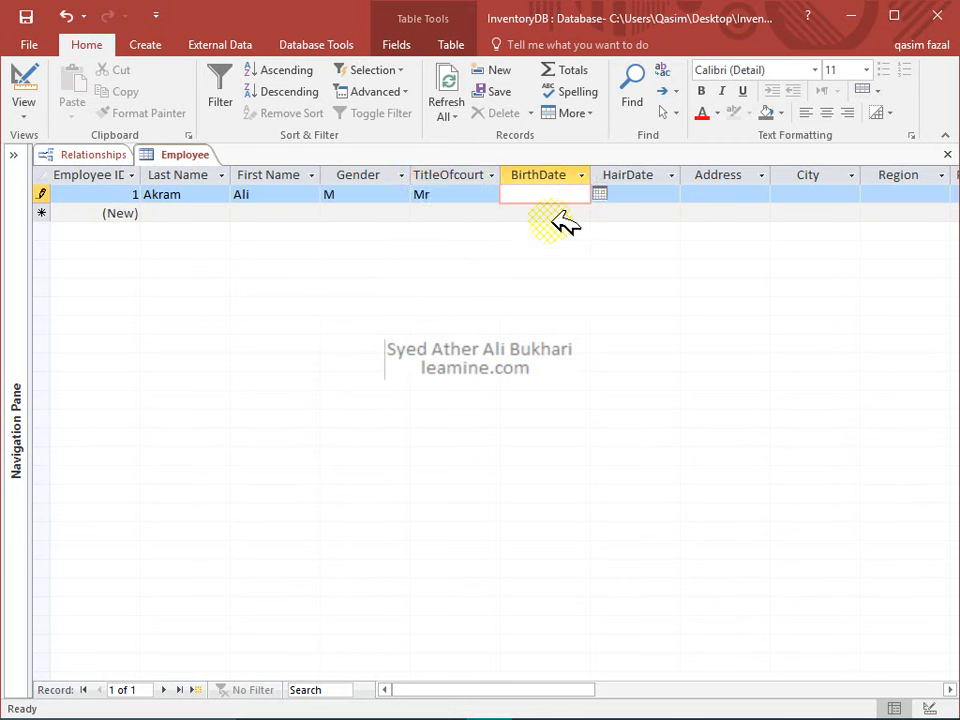
{"action": "left_click", "coordinate": [670, 195]}
{"action": "left_click", "coordinate": [690, 197]}
{"action": "left_click", "coordinate": [655, 195]}
{"action": "left_click", "coordinate": [689, 194]}
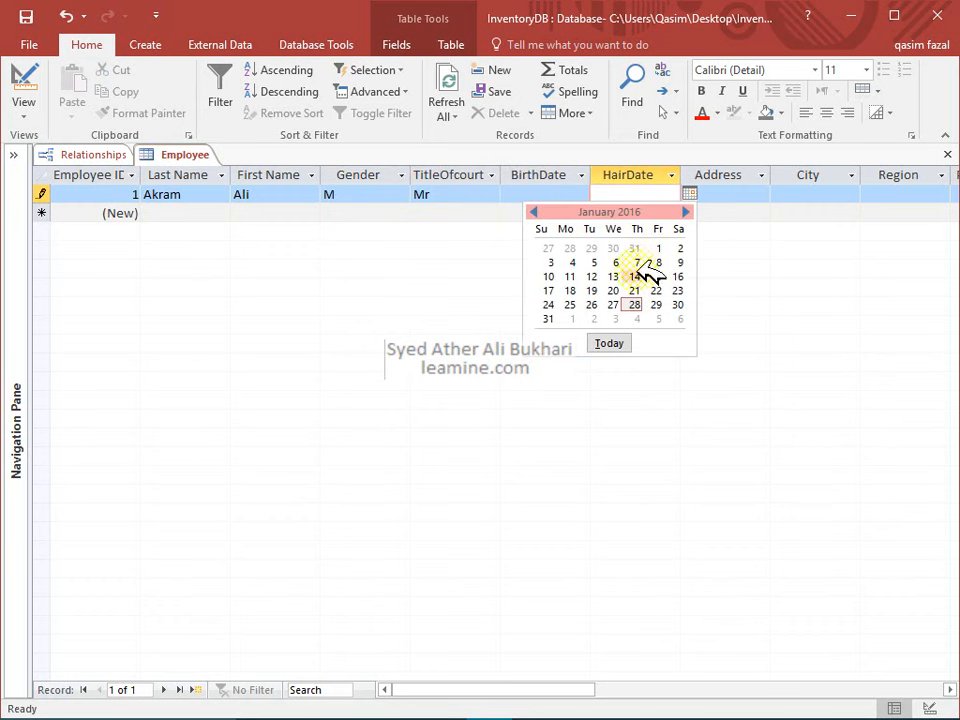
{"action": "left_click", "coordinate": [611, 289]}
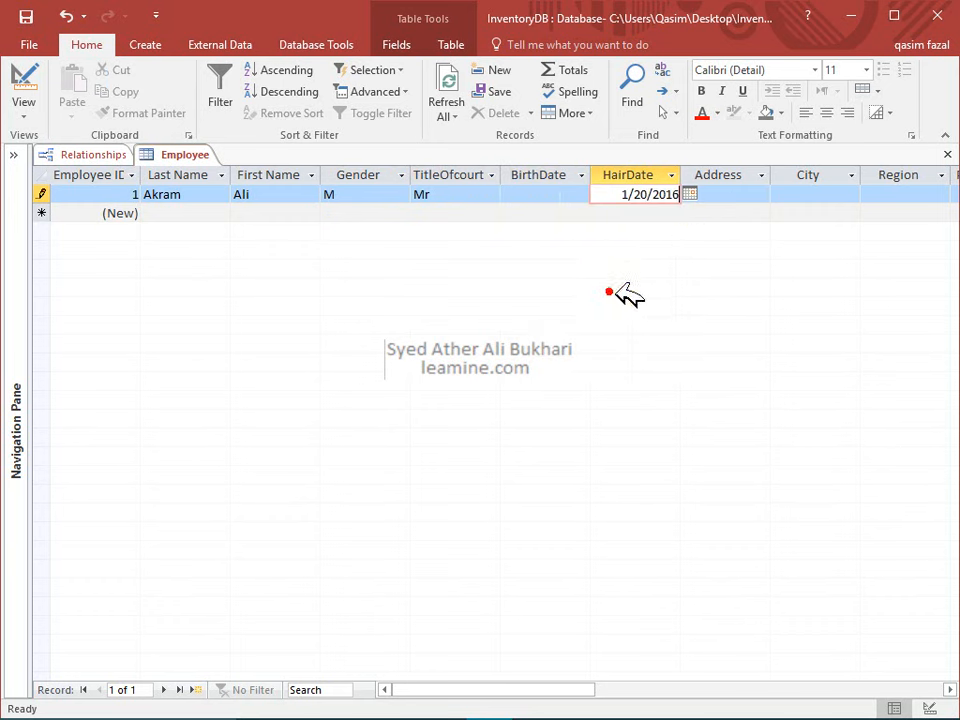
Step: Leave the employee's remaining fields blank, finish the record and close the Employee table
{"action": "left_click", "coordinate": [739, 196]}
{"action": "left_click", "coordinate": [790, 197]}
{"action": "key", "text": "Tab"}
{"action": "key", "text": "Tab"}
{"action": "key", "text": "Tab"}
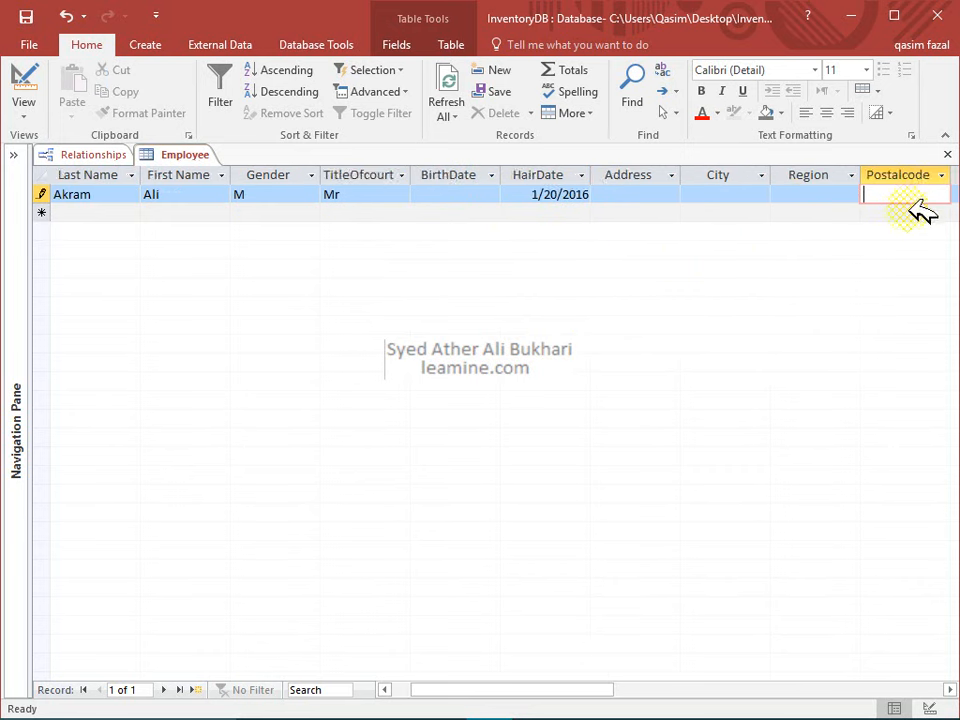
{"action": "key", "text": "Tab"}
{"action": "key", "text": "Tab"}
{"action": "key", "text": "Tab"}
{"action": "key", "text": "Tab"}
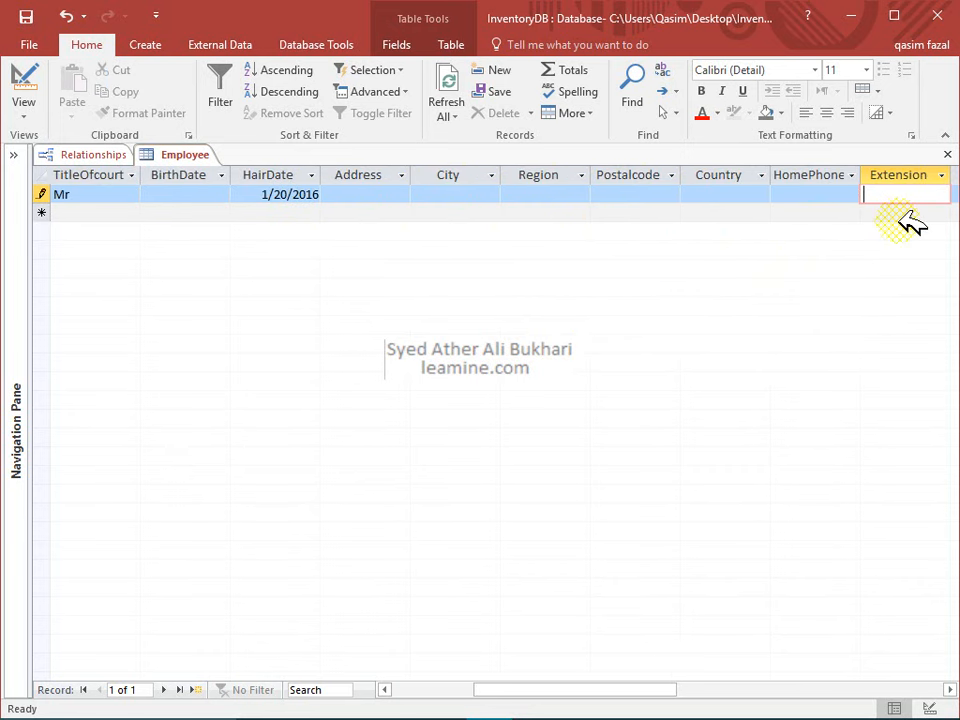
{"action": "key", "text": "Tab"}
{"action": "key", "text": "Tab"}
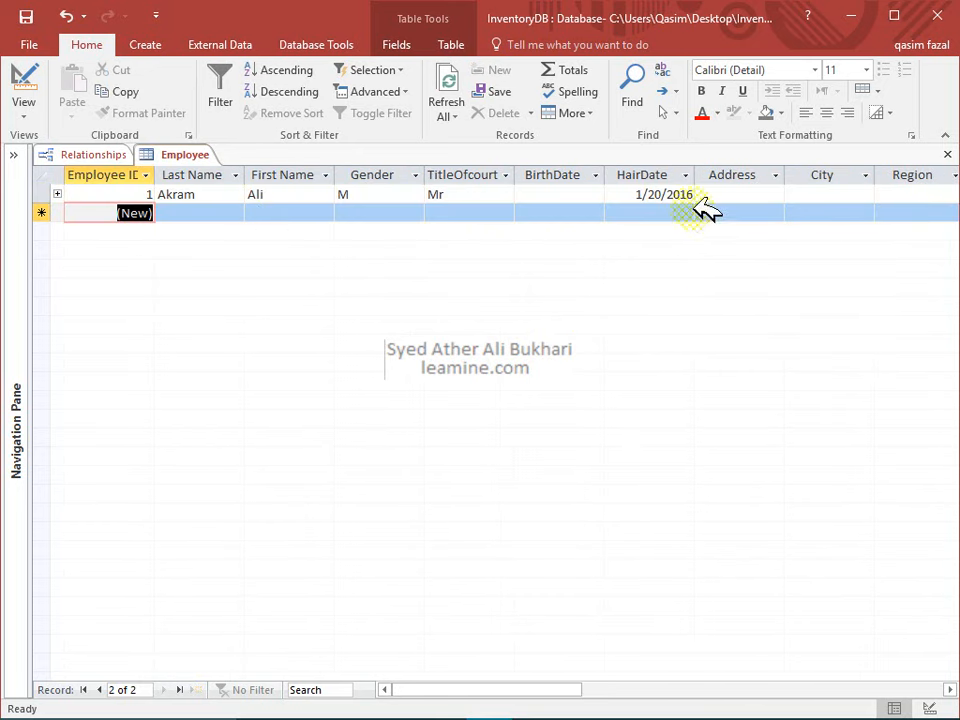
{"action": "left_click", "coordinate": [945, 155]}
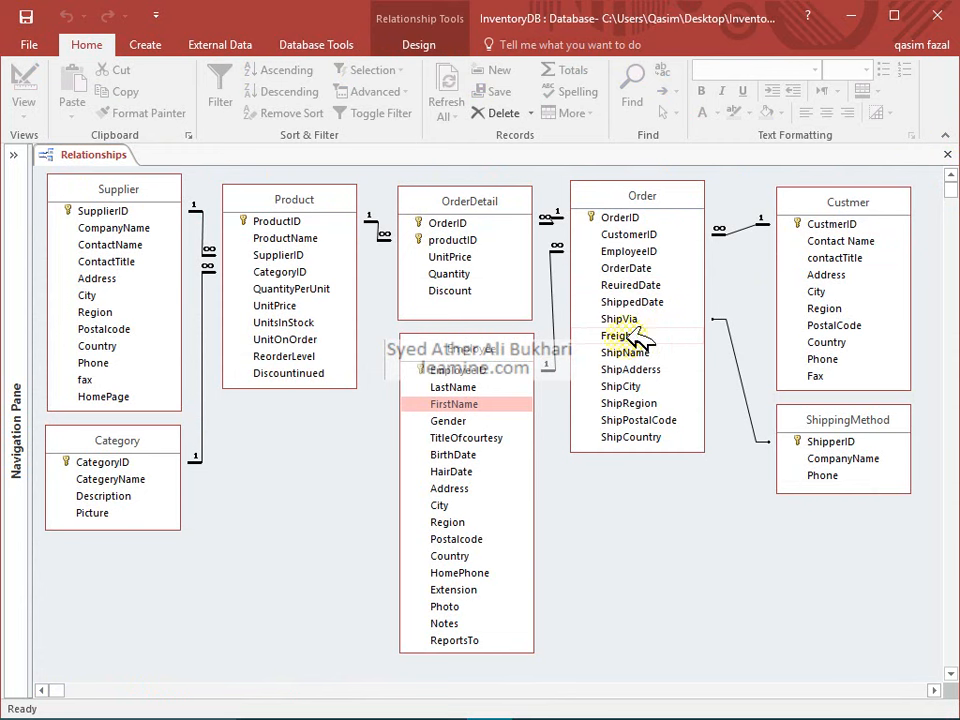
Step: Open the Order table from the relationship diagram and show it in Datasheet view
{"action": "left_click", "coordinate": [630, 251]}
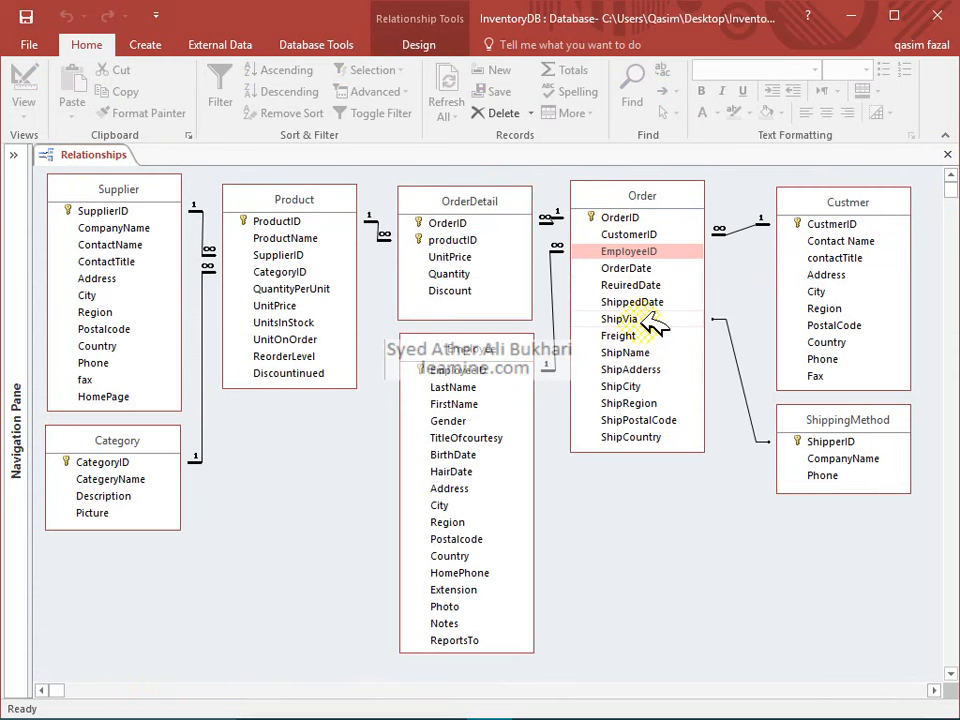
{"action": "right_click", "coordinate": [632, 256]}
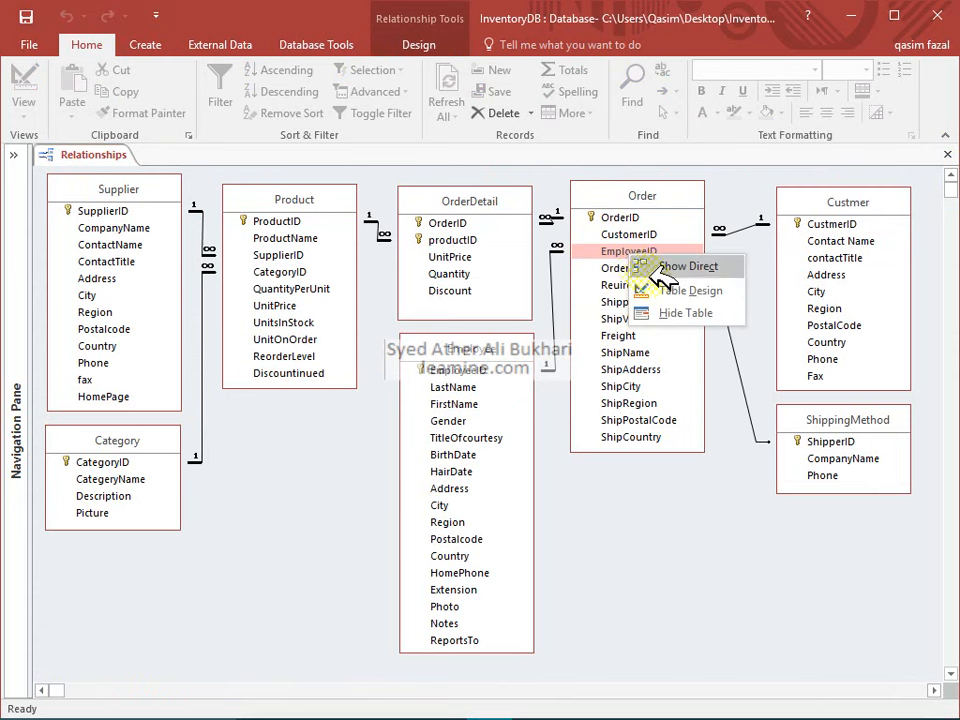
{"action": "left_click", "coordinate": [650, 292]}
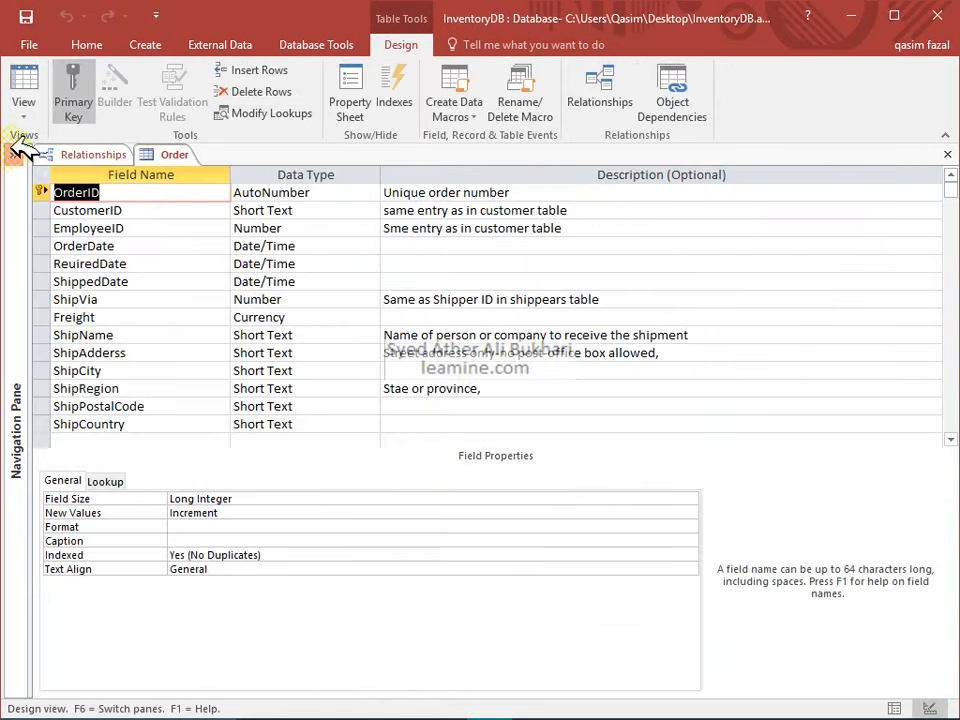
{"action": "left_click", "coordinate": [22, 88]}
Step: Start the first order by choosing the first listed customer for CustomerID and the only listed employee for EmployeeID
{"action": "left_click", "coordinate": [221, 196]}
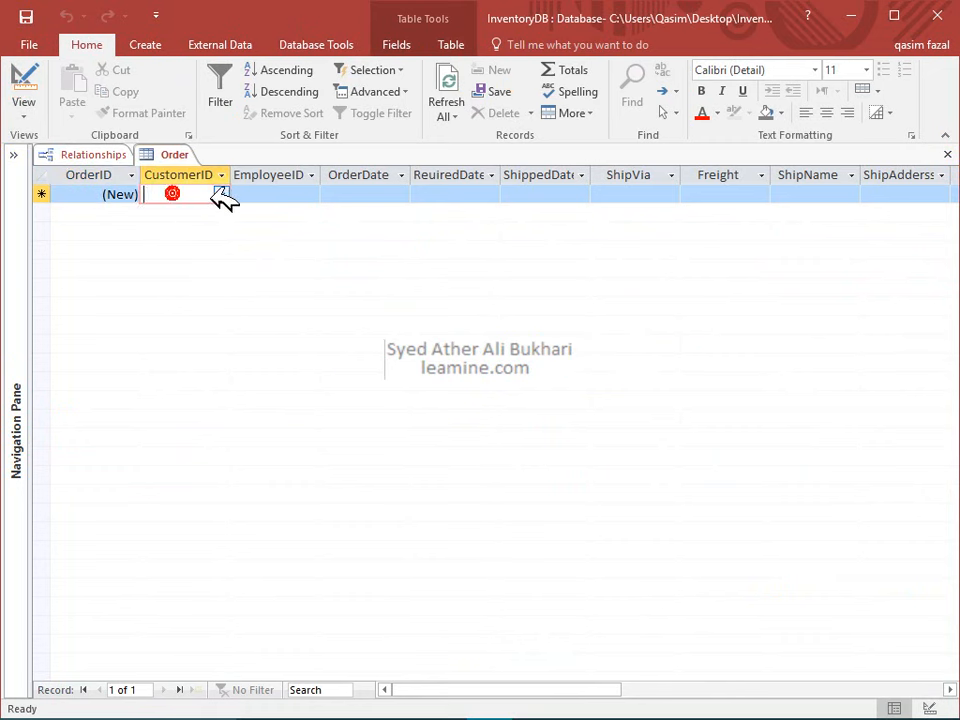
{"action": "left_click", "coordinate": [297, 192]}
{"action": "left_click", "coordinate": [216, 193]}
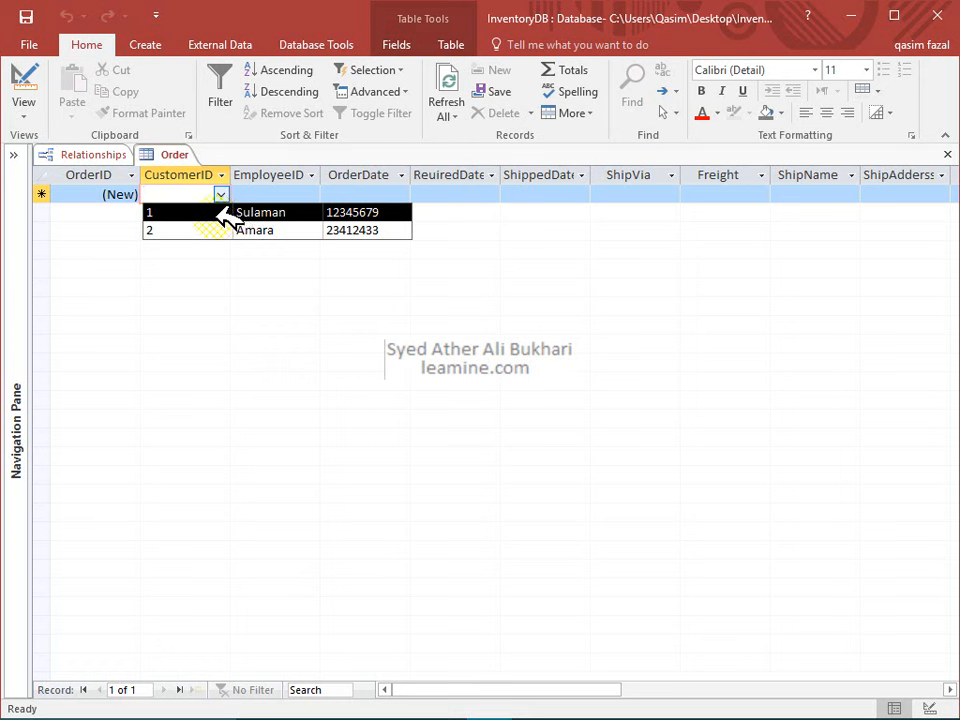
{"action": "left_click", "coordinate": [220, 213]}
{"action": "left_click", "coordinate": [255, 192]}
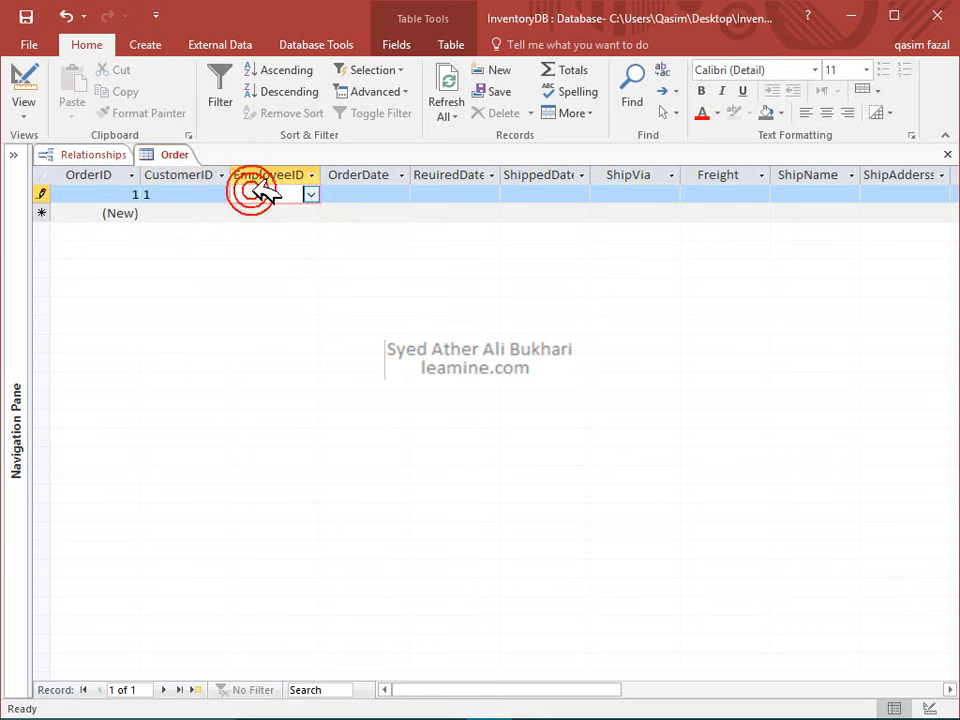
{"action": "left_click", "coordinate": [311, 194]}
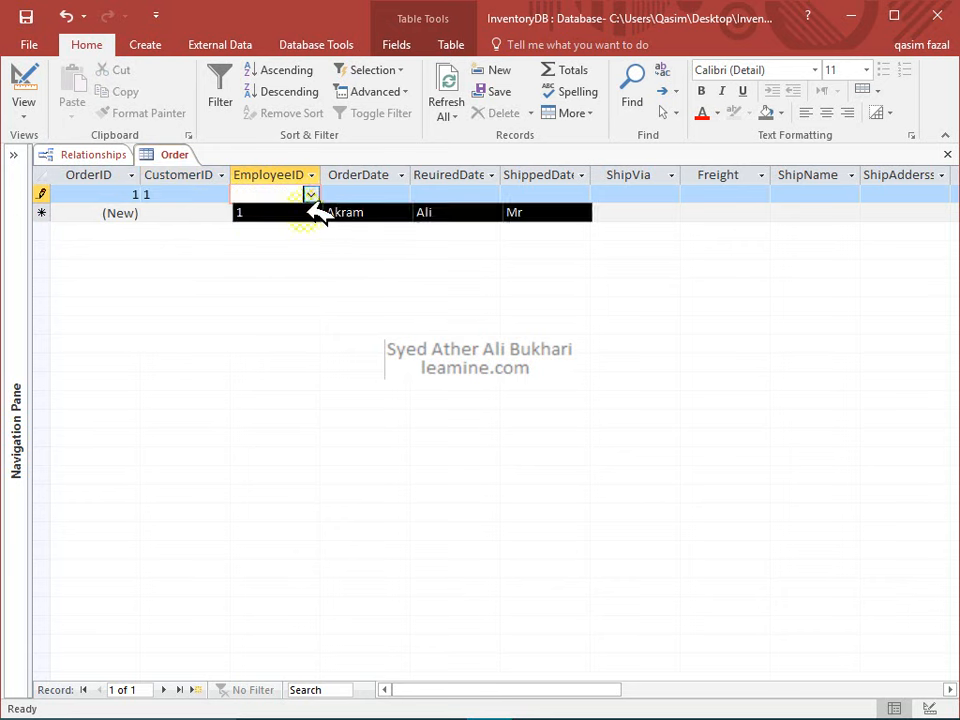
{"action": "left_click", "coordinate": [306, 212]}
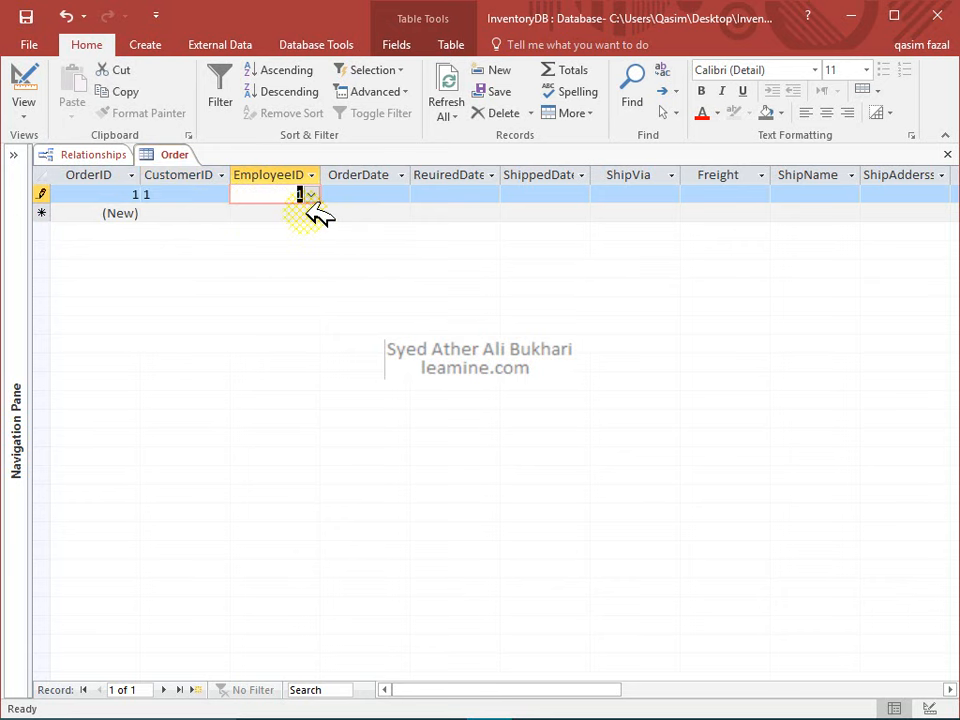
Step: Set the first order's OrderDate, ReuiredDate and ShippedDate to today's date, 1/28/2016
{"action": "left_click", "coordinate": [358, 194]}
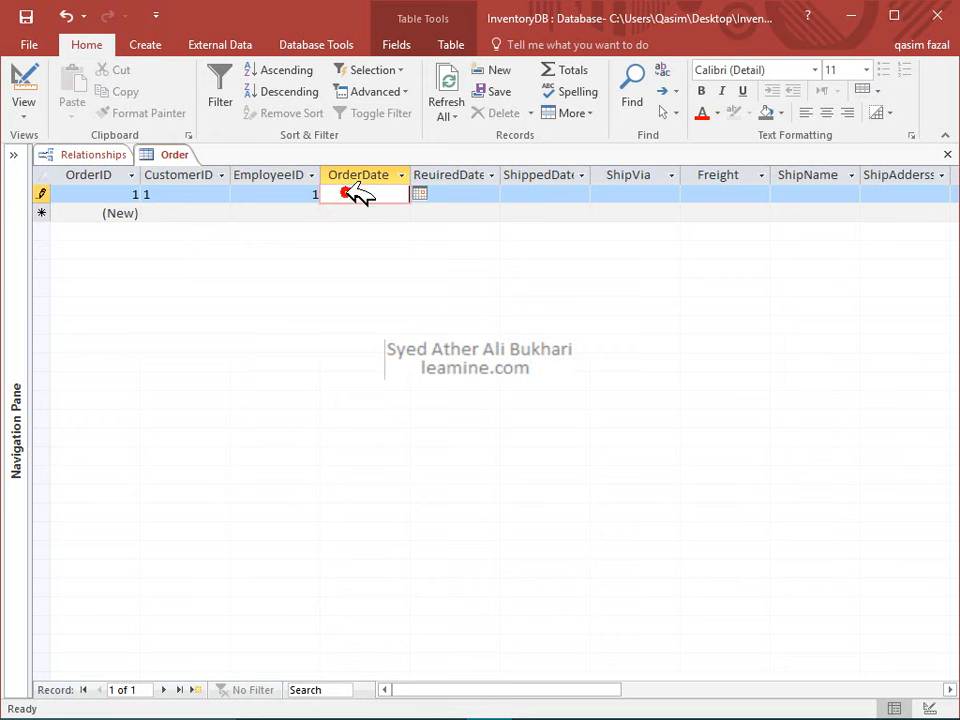
{"action": "left_click", "coordinate": [420, 193]}
{"action": "left_click", "coordinate": [340, 342]}
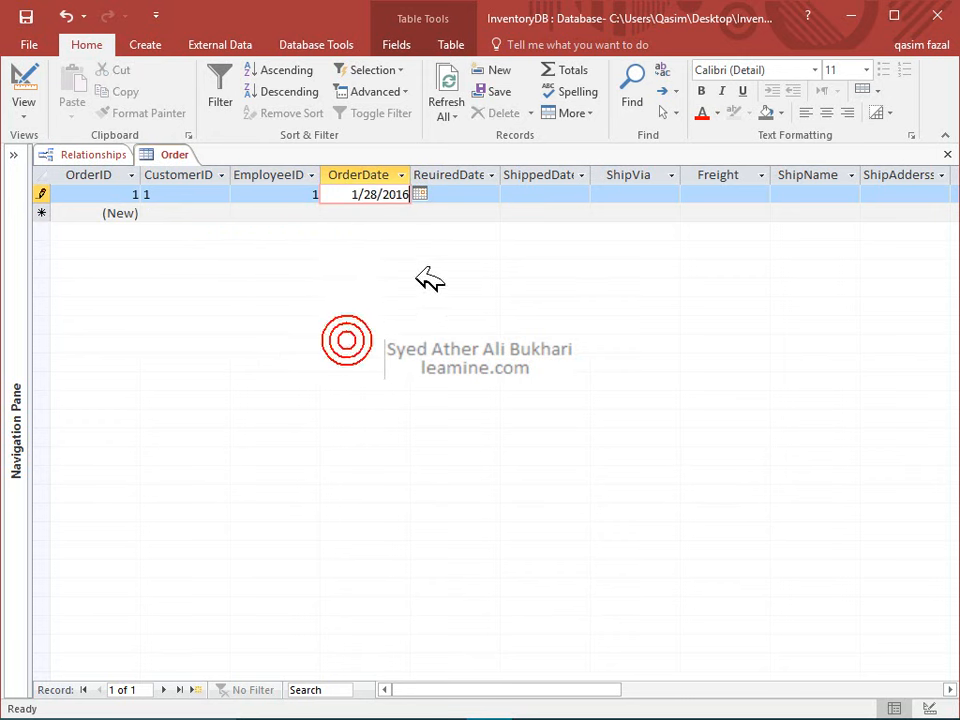
{"action": "left_click", "coordinate": [472, 195]}
{"action": "left_click", "coordinate": [508, 194]}
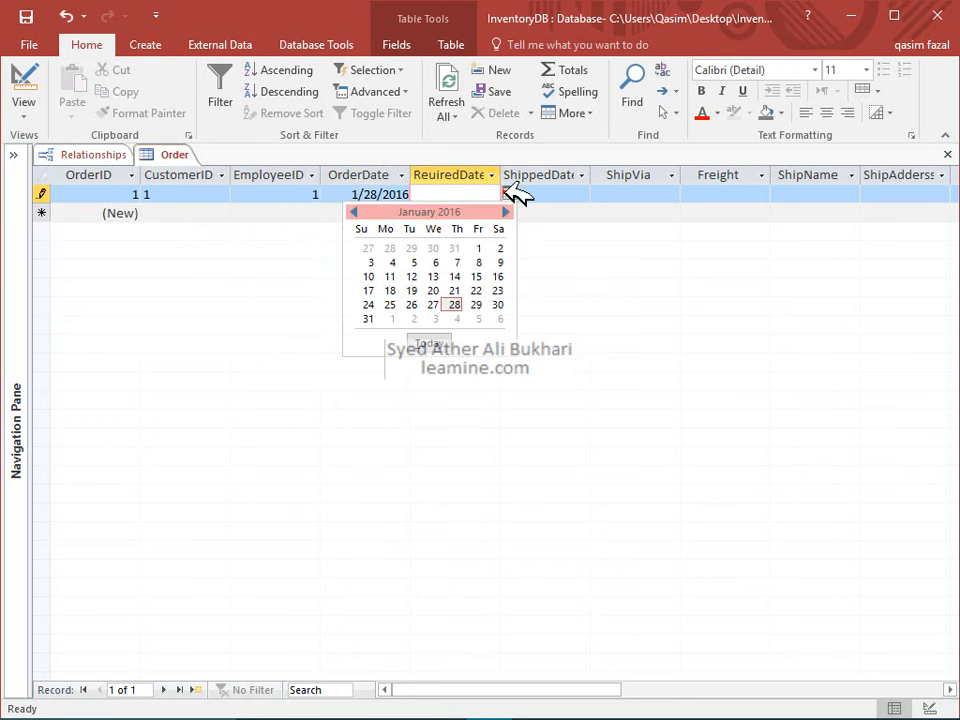
{"action": "left_click", "coordinate": [443, 340]}
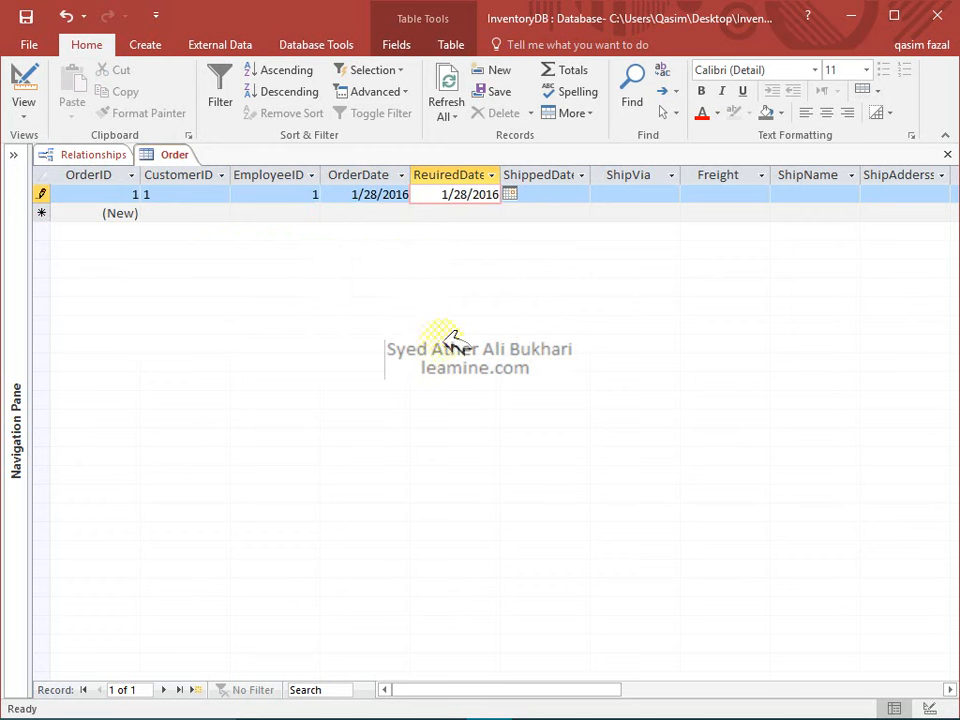
{"action": "left_click", "coordinate": [578, 193]}
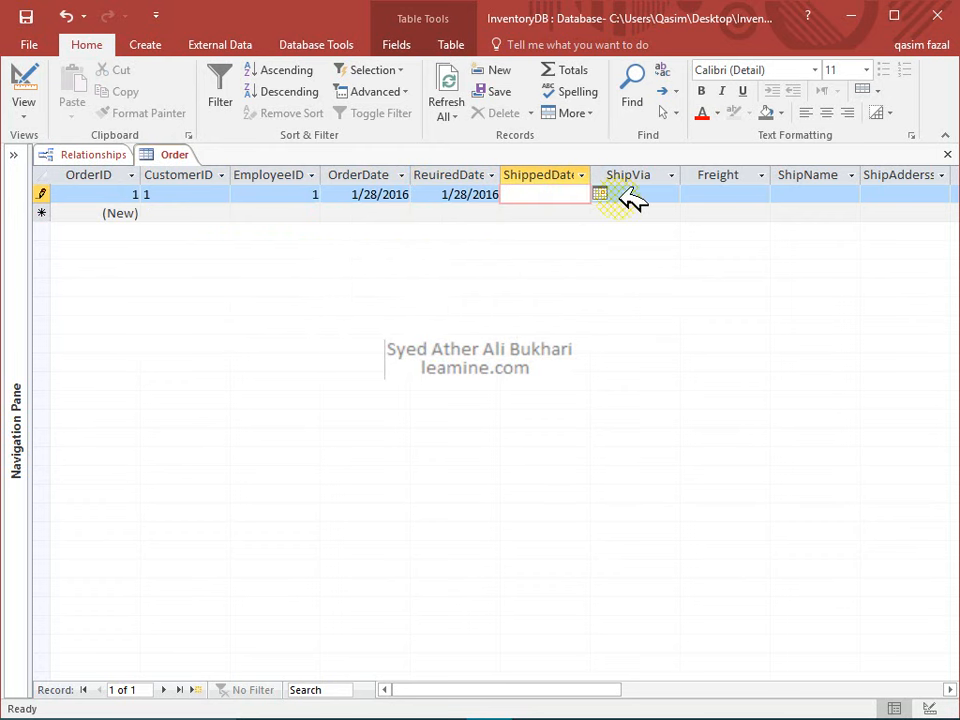
{"action": "left_click", "coordinate": [600, 193]}
{"action": "left_click", "coordinate": [560, 342]}
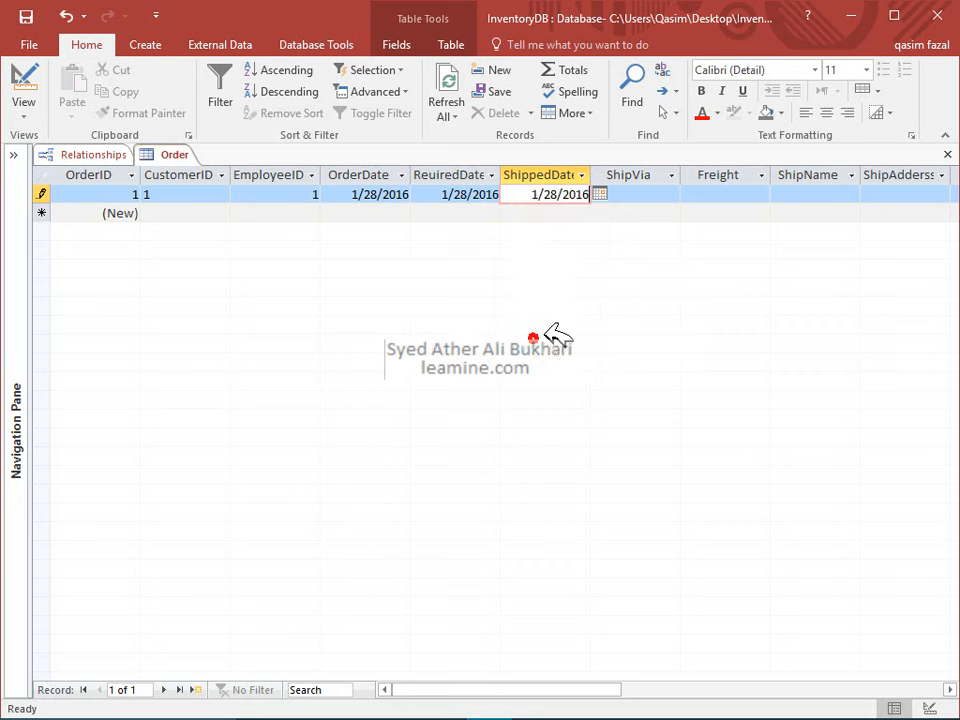
Step: Set the first order's ShipVia to shipper 1, Hassan transport, leaving Freight, ShipName and the ship address blank
{"action": "left_click", "coordinate": [642, 193]}
{"action": "left_click", "coordinate": [671, 194]}
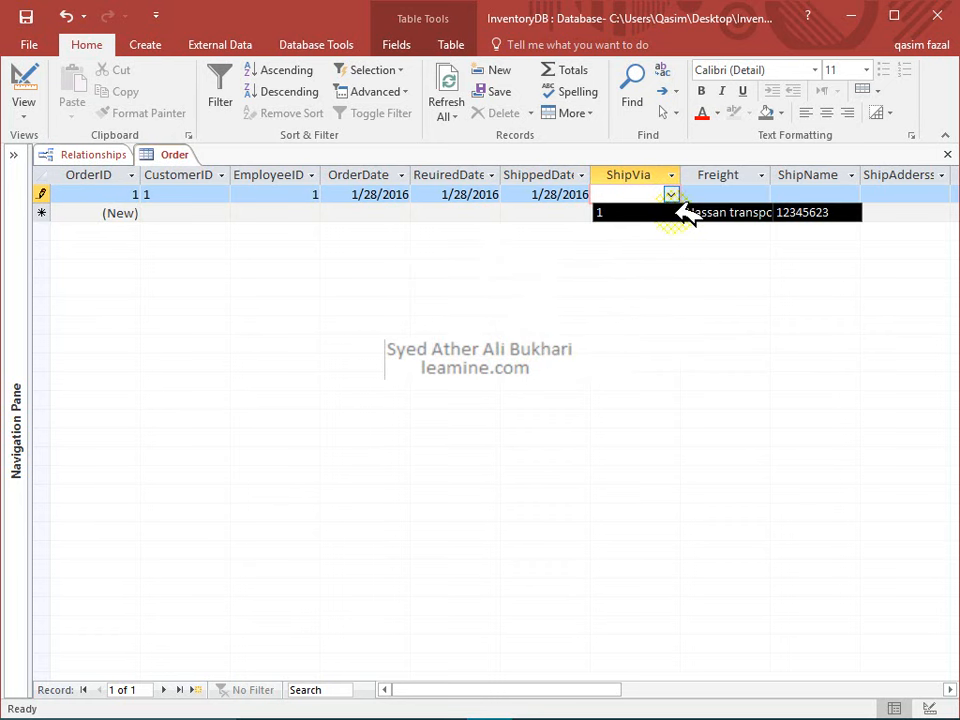
{"action": "left_click", "coordinate": [686, 212]}
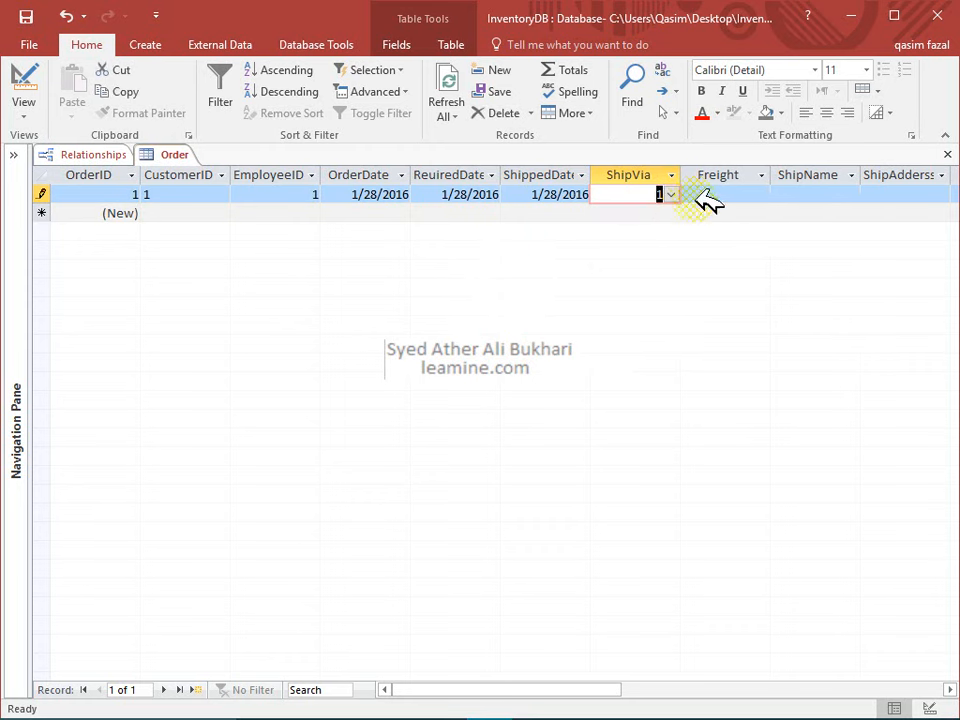
{"action": "left_click", "coordinate": [706, 193]}
{"action": "left_click", "coordinate": [822, 193]}
{"action": "left_click", "coordinate": [879, 193]}
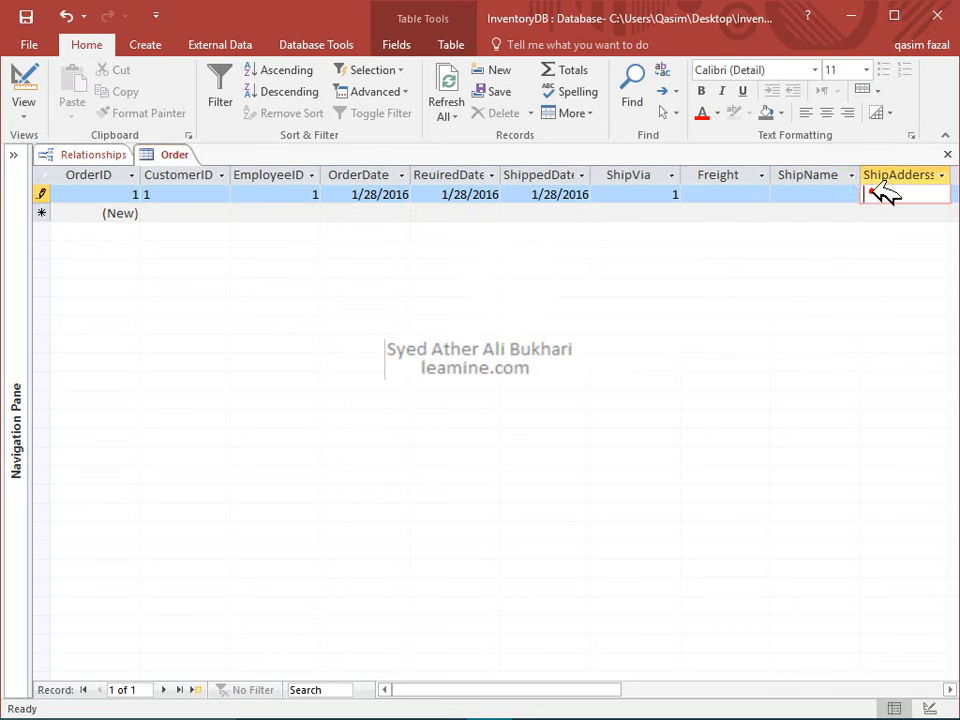
Step: Start a second order with the second listed customer for CustomerID and the only listed employee for EmployeeID
{"action": "left_click", "coordinate": [160, 213]}
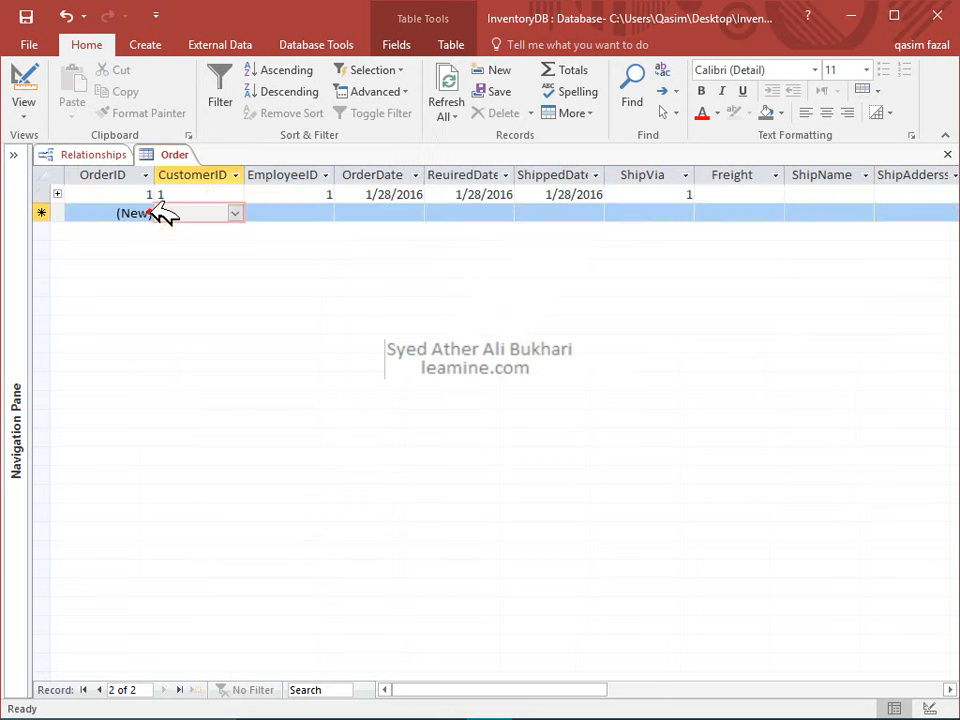
{"action": "left_click", "coordinate": [236, 212]}
{"action": "left_click", "coordinate": [247, 248]}
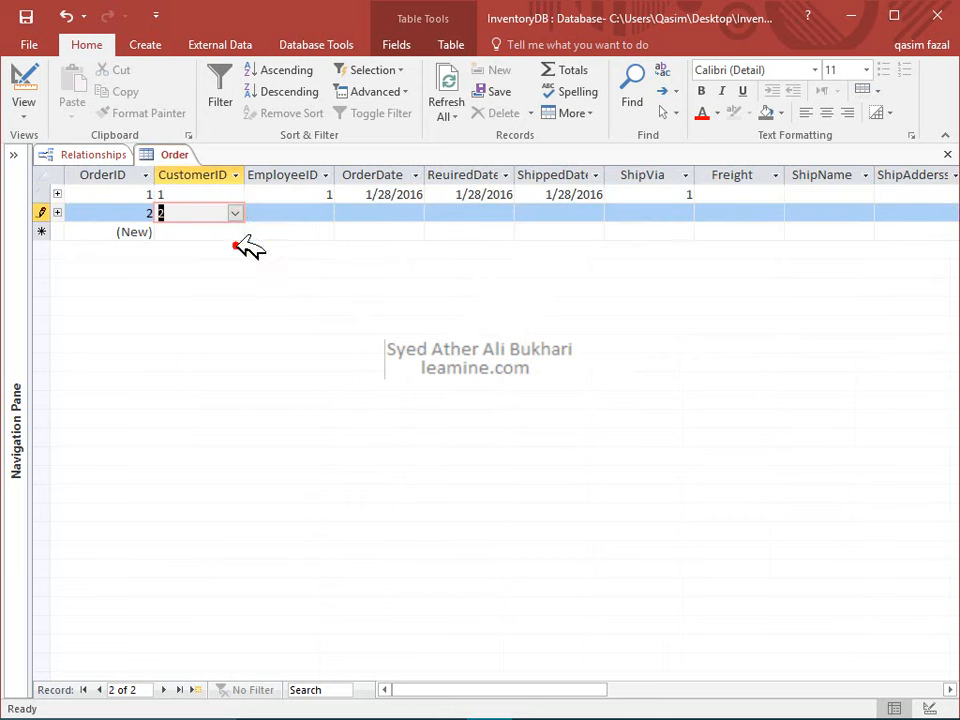
{"action": "left_click", "coordinate": [296, 218]}
{"action": "left_click", "coordinate": [324, 213]}
{"action": "left_click", "coordinate": [321, 230]}
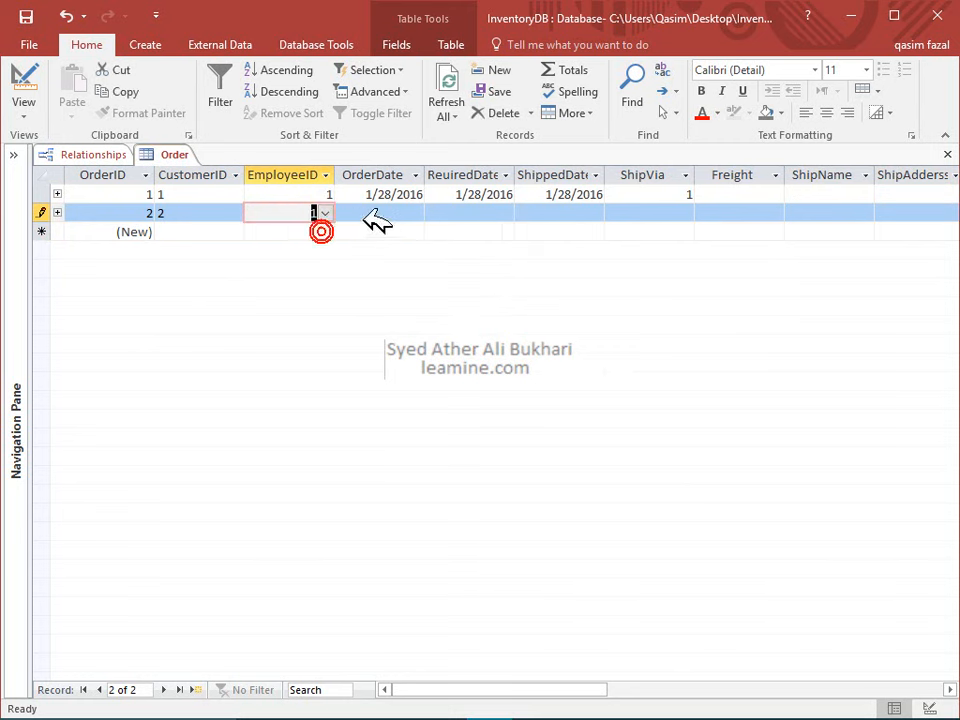
Step: Set the second order's OrderDate to 1/28/2016 and both its ReuiredDate and ShippedDate to 1/30/2016
{"action": "left_click", "coordinate": [372, 219]}
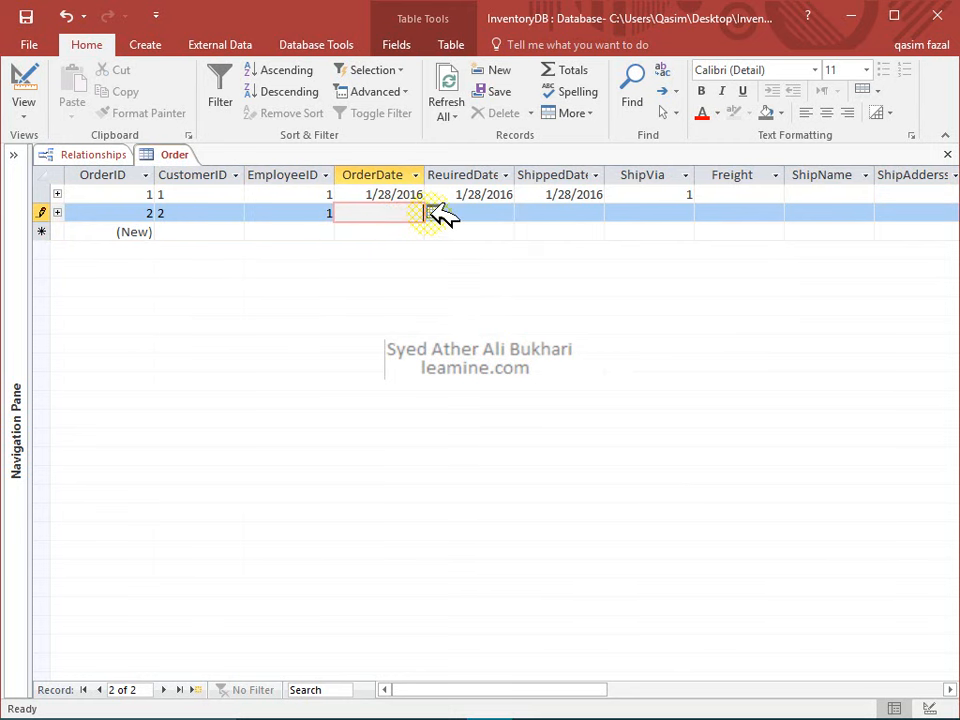
{"action": "left_click", "coordinate": [433, 212]}
{"action": "left_click", "coordinate": [377, 322]}
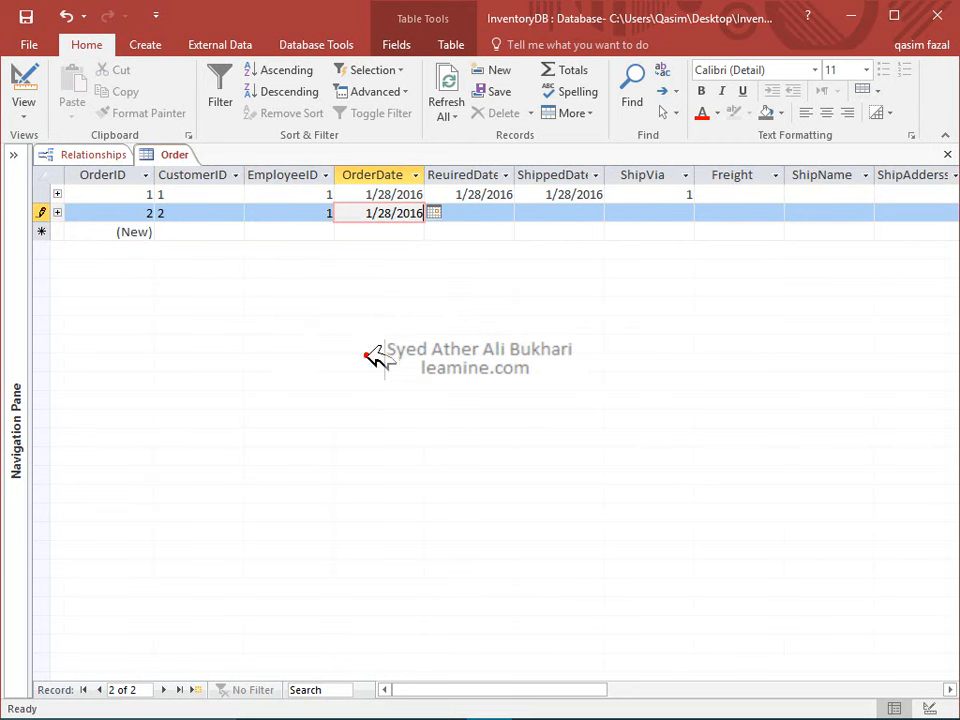
{"action": "left_click", "coordinate": [490, 214]}
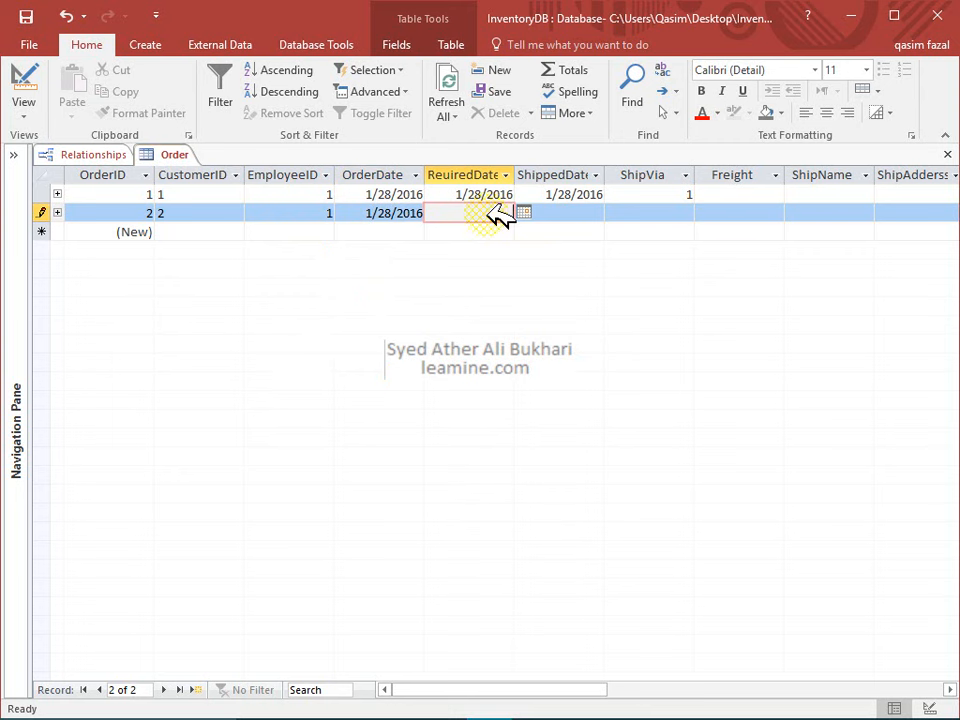
{"action": "left_click", "coordinate": [523, 211]}
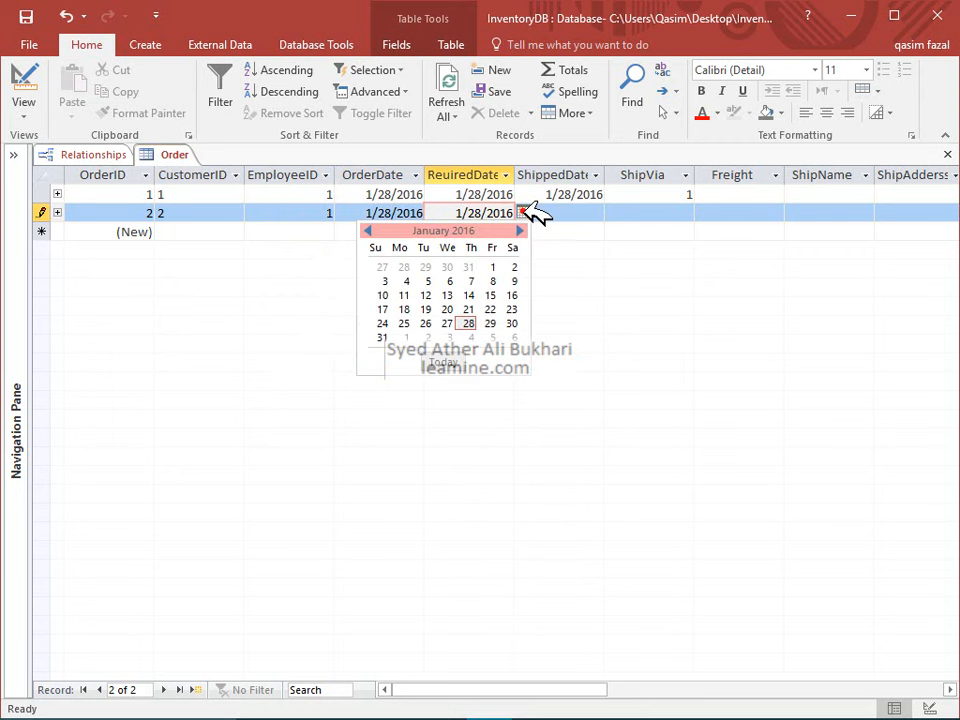
{"action": "left_click", "coordinate": [512, 323]}
{"action": "left_click", "coordinate": [575, 213]}
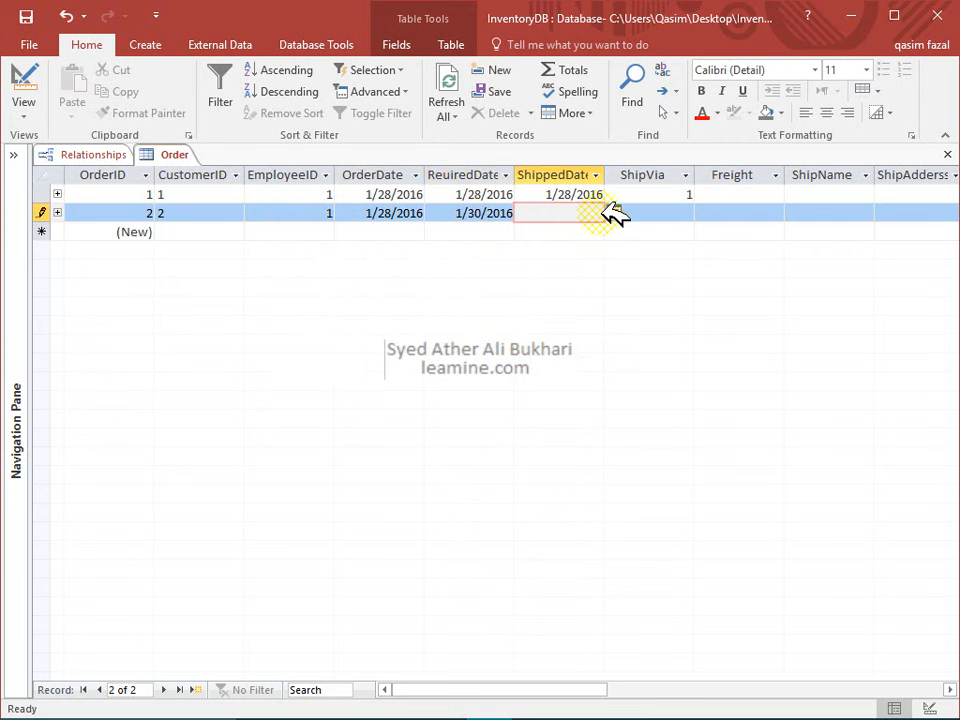
{"action": "left_click", "coordinate": [613, 213]}
{"action": "left_click", "coordinate": [602, 323]}
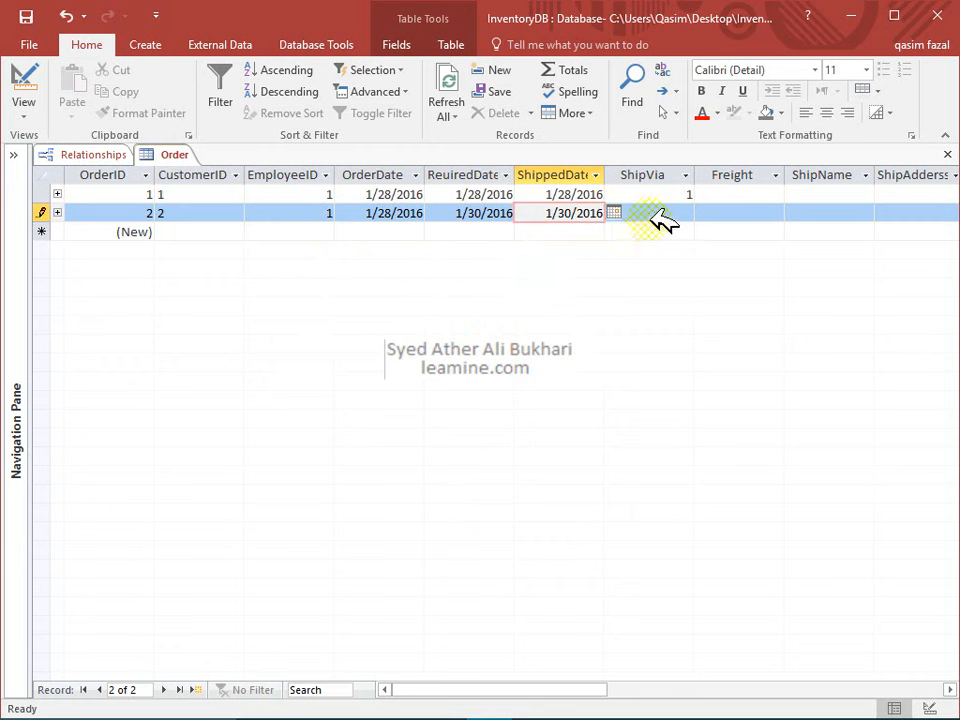
Step: Set the second order's ShipVia to shipper 1
{"action": "left_click", "coordinate": [651, 213]}
{"action": "left_click", "coordinate": [686, 213]}
{"action": "left_click", "coordinate": [681, 231]}
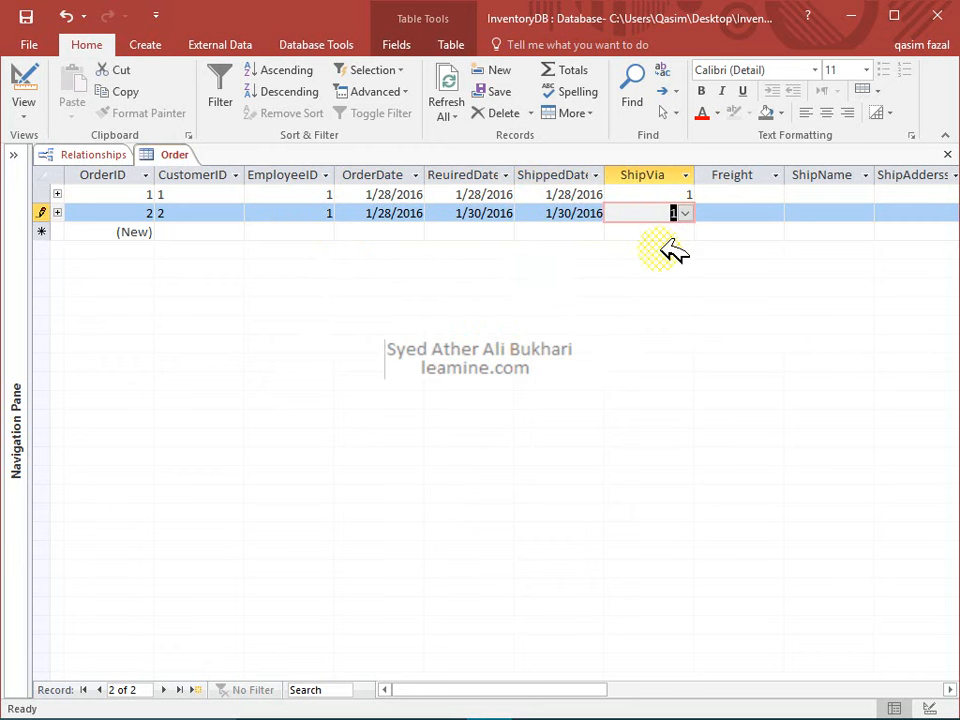
Step: Commit the second order's record and close the Order table
{"action": "left_click", "coordinate": [173, 234]}
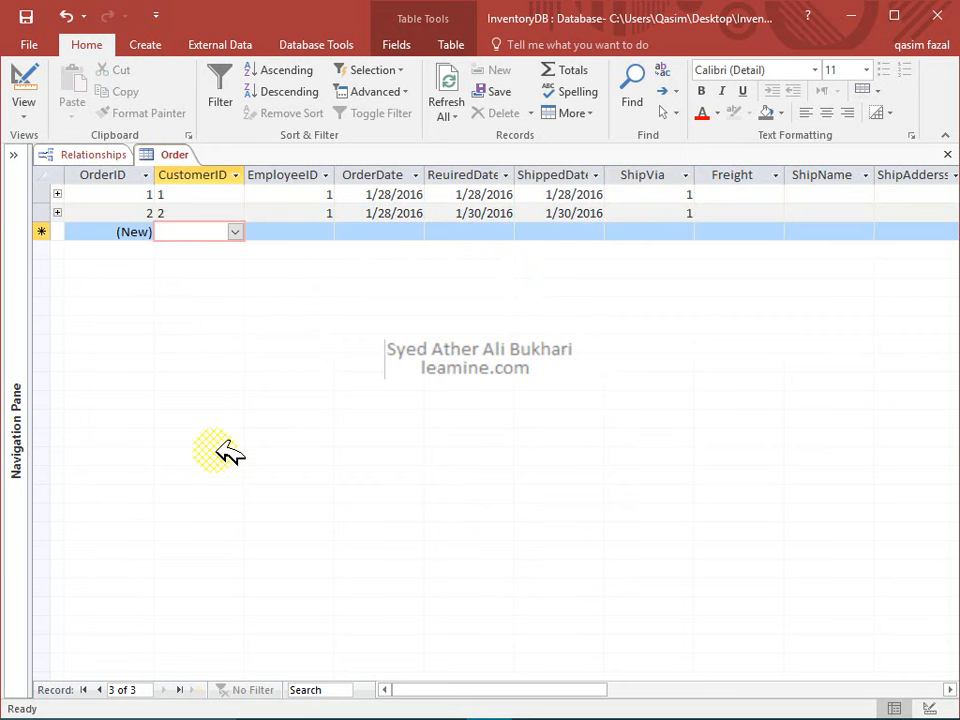
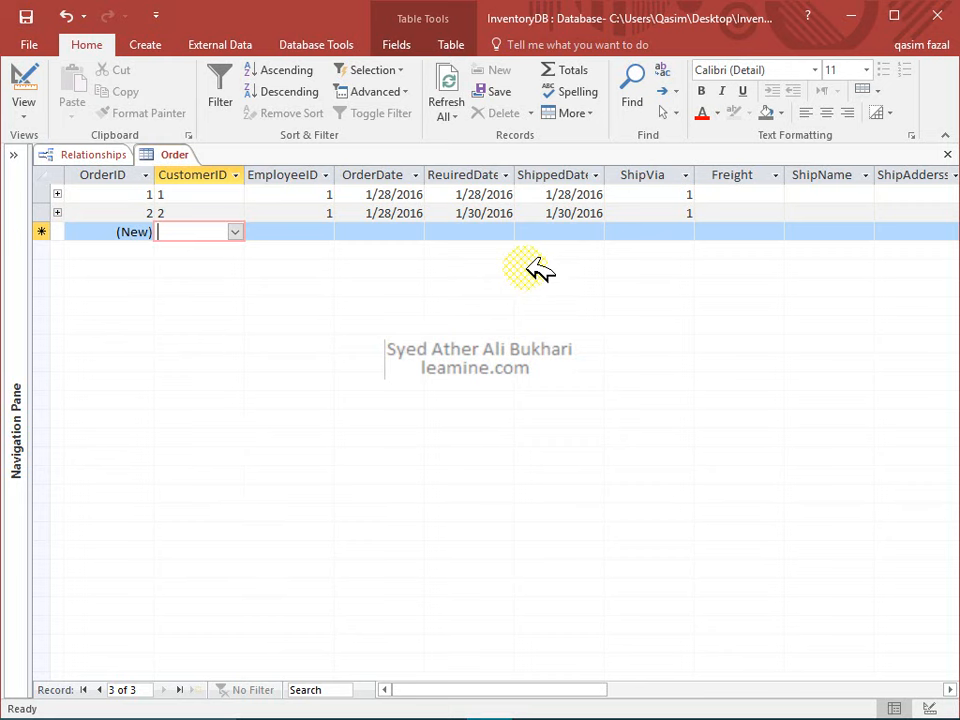
{"action": "left_click", "coordinate": [947, 154]}
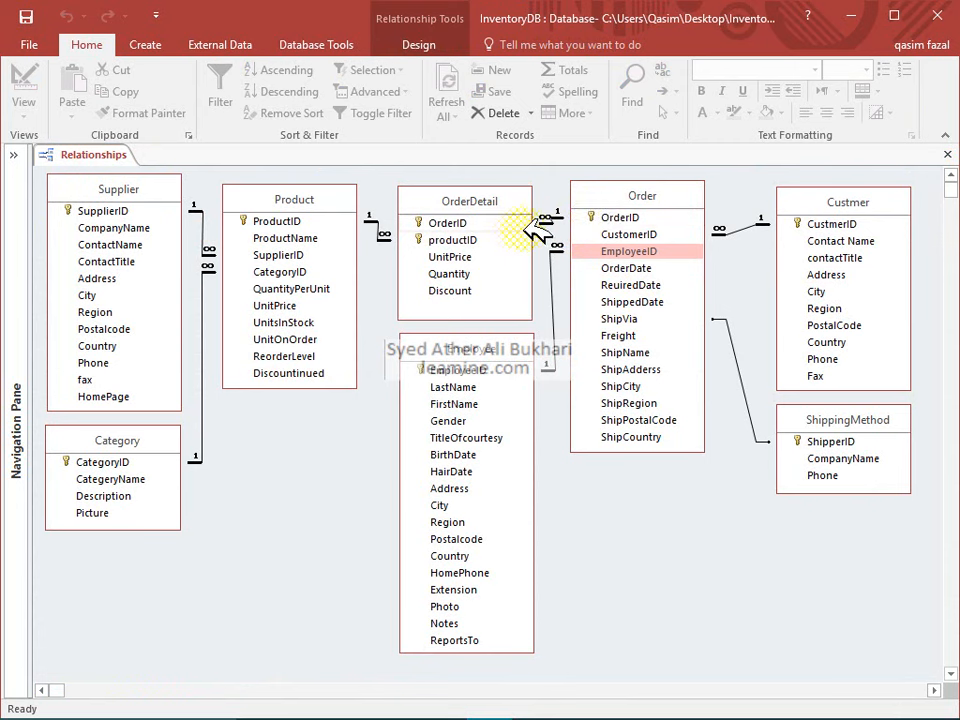
{"action": "left_click", "coordinate": [490, 228]}
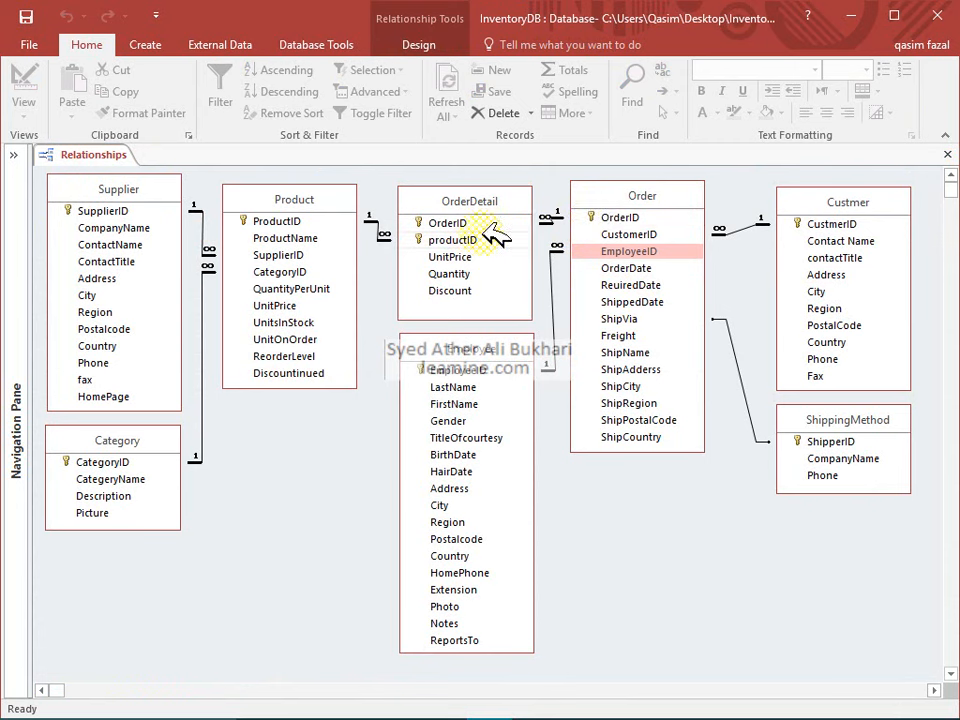
{"action": "left_click", "coordinate": [92, 213]}
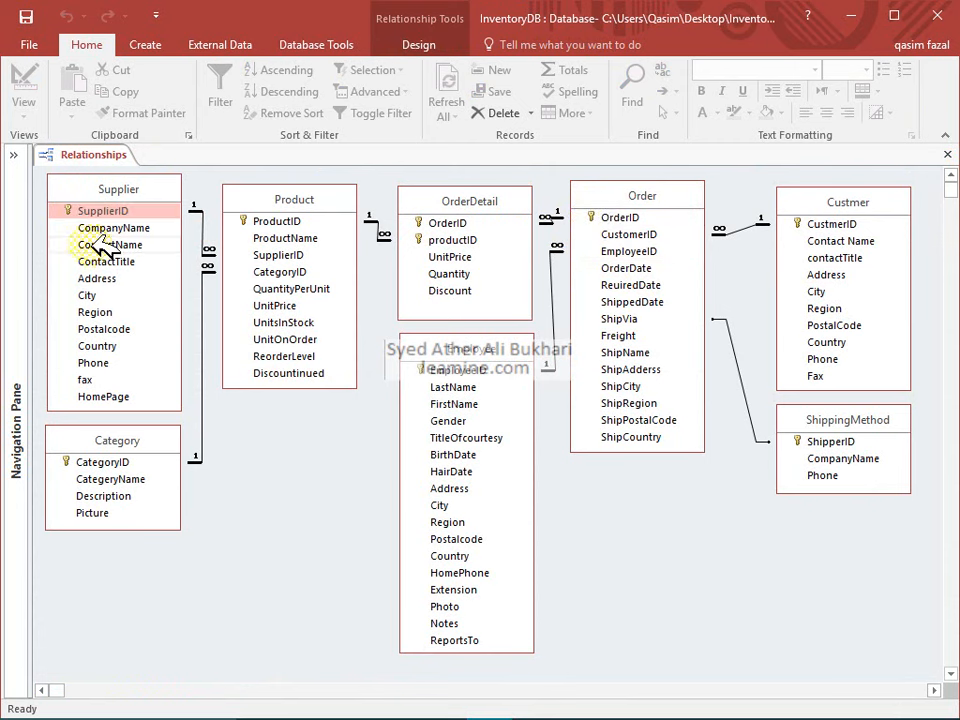
{"action": "left_click", "coordinate": [115, 430]}
{"action": "left_click", "coordinate": [284, 288]}
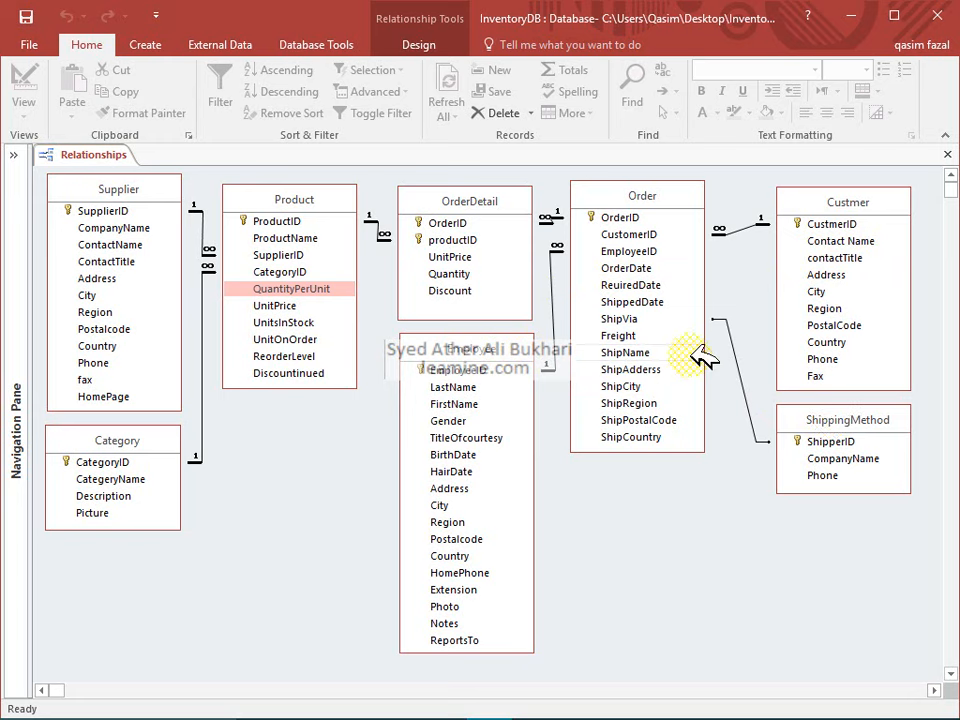
Step: Open the OrderDetail table from the relationship diagram and show it in Datasheet view for data entry
{"action": "right_click", "coordinate": [445, 241]}
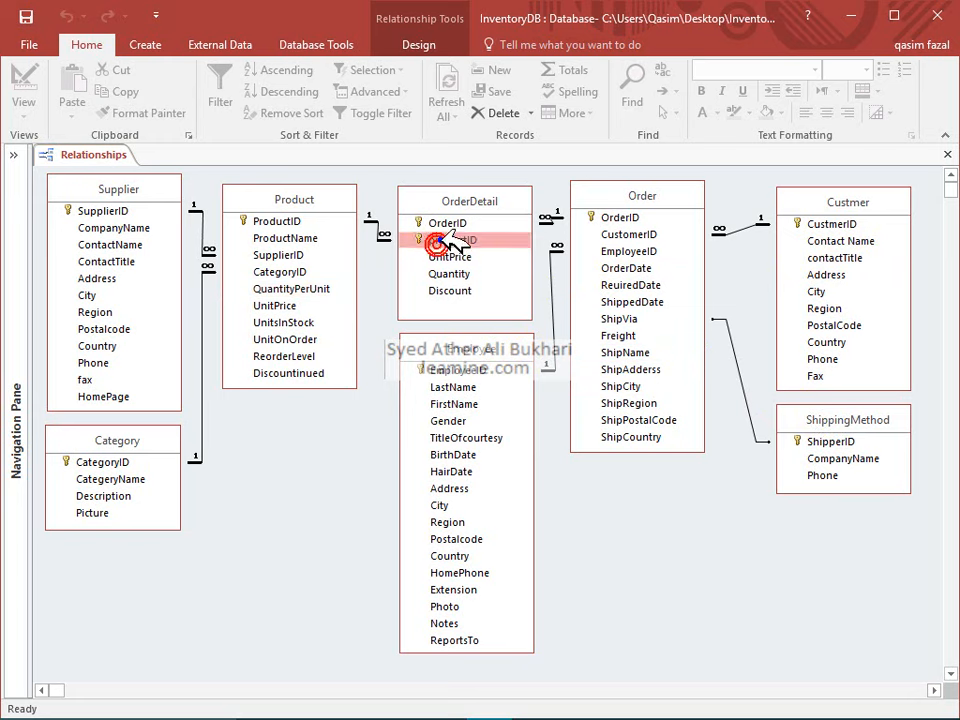
{"action": "left_click", "coordinate": [470, 276]}
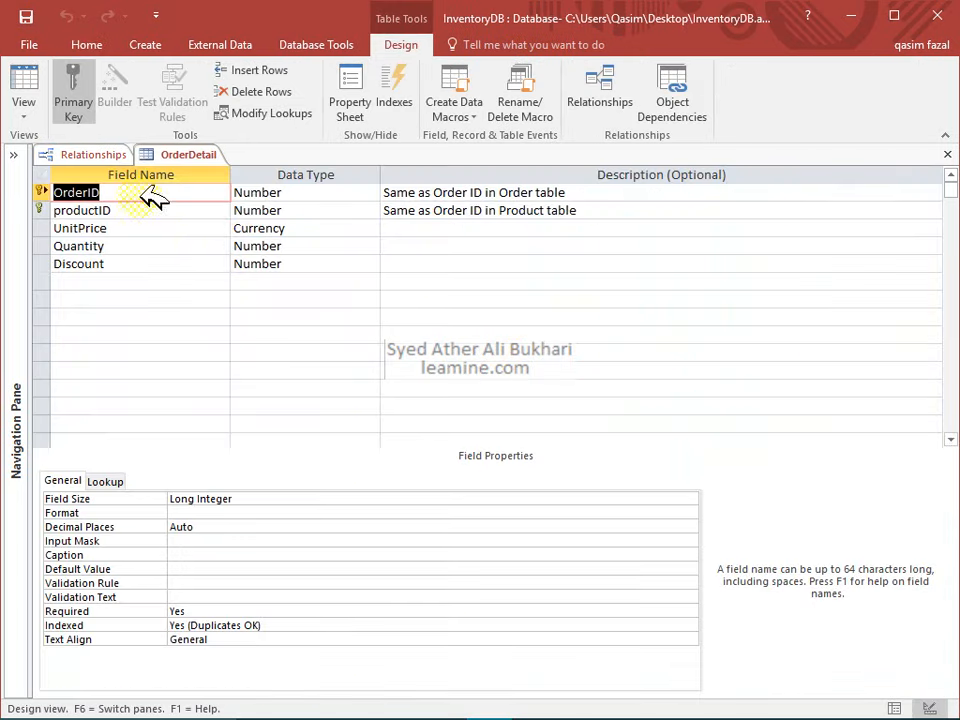
{"action": "left_click", "coordinate": [100, 155]}
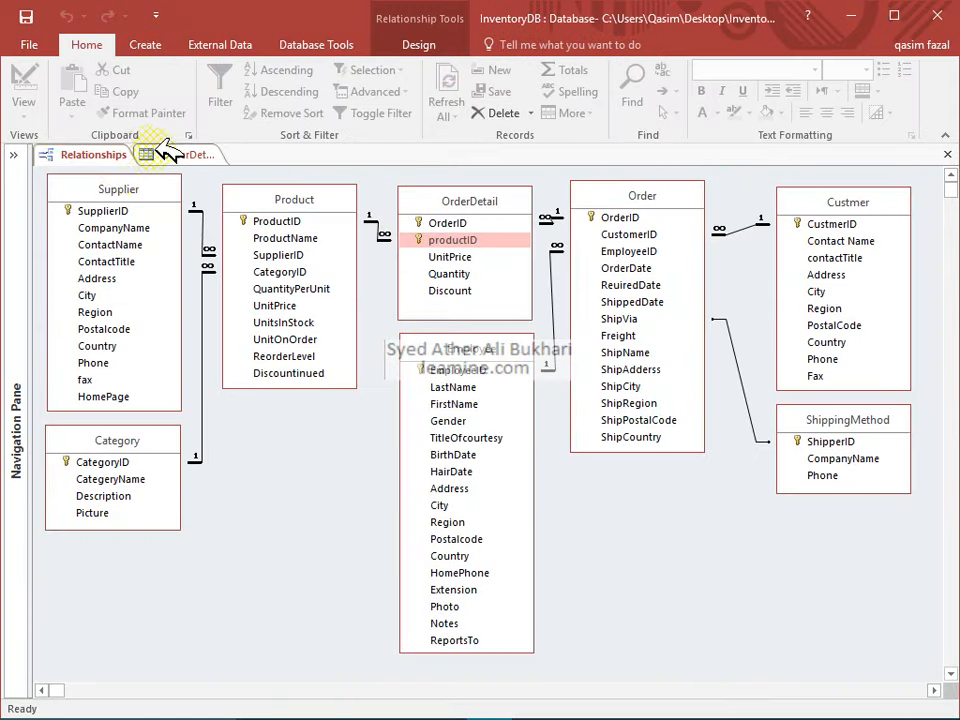
{"action": "left_click", "coordinate": [163, 154]}
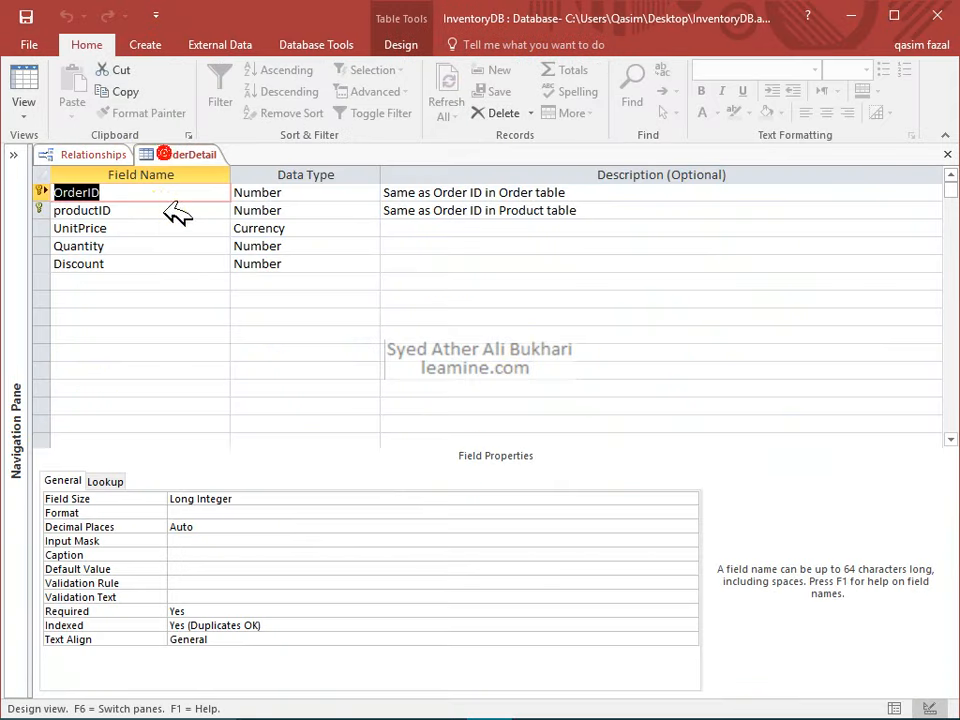
{"action": "left_click", "coordinate": [25, 84]}
Step: Start the first OrderDetail record with OrderID 1 and productID 1, Chair
{"action": "left_click", "coordinate": [131, 194]}
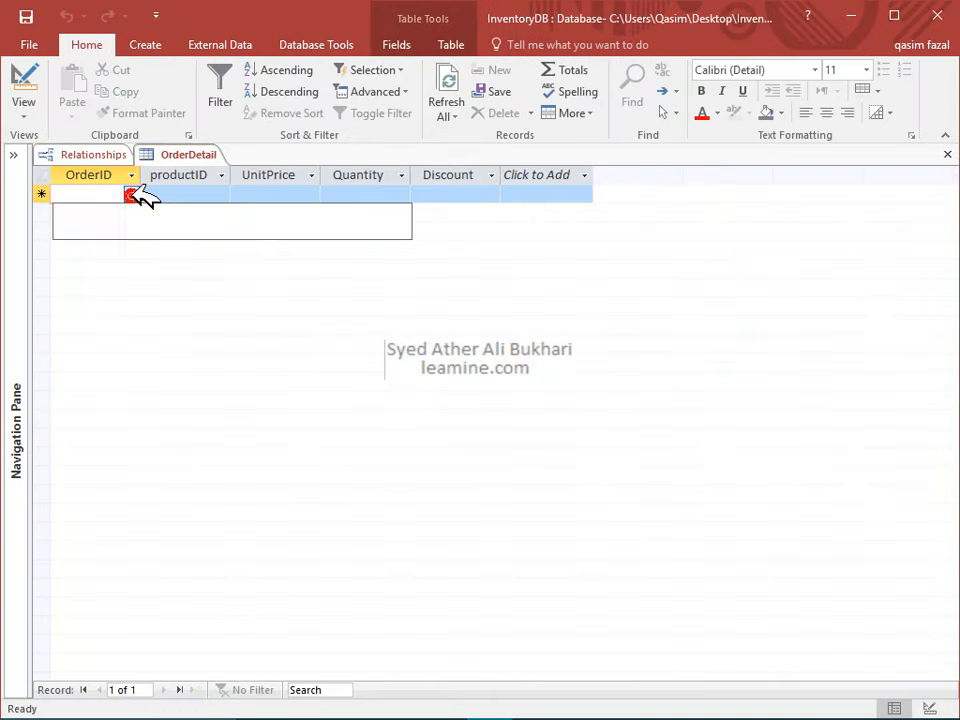
{"action": "left_click", "coordinate": [195, 194]}
{"action": "left_click", "coordinate": [131, 194]}
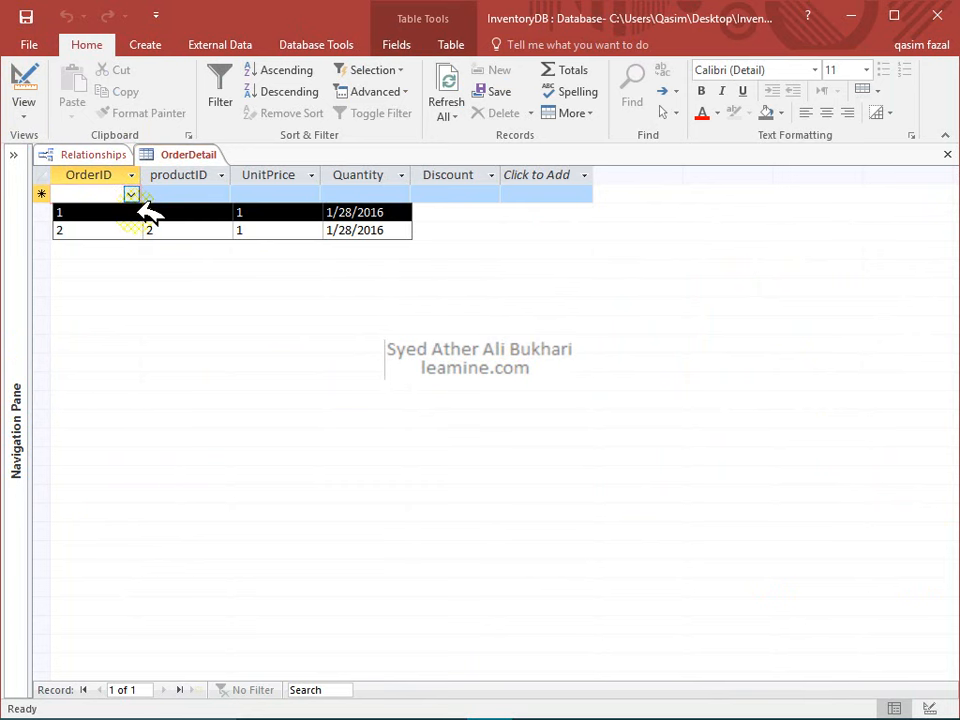
{"action": "left_click", "coordinate": [148, 212]}
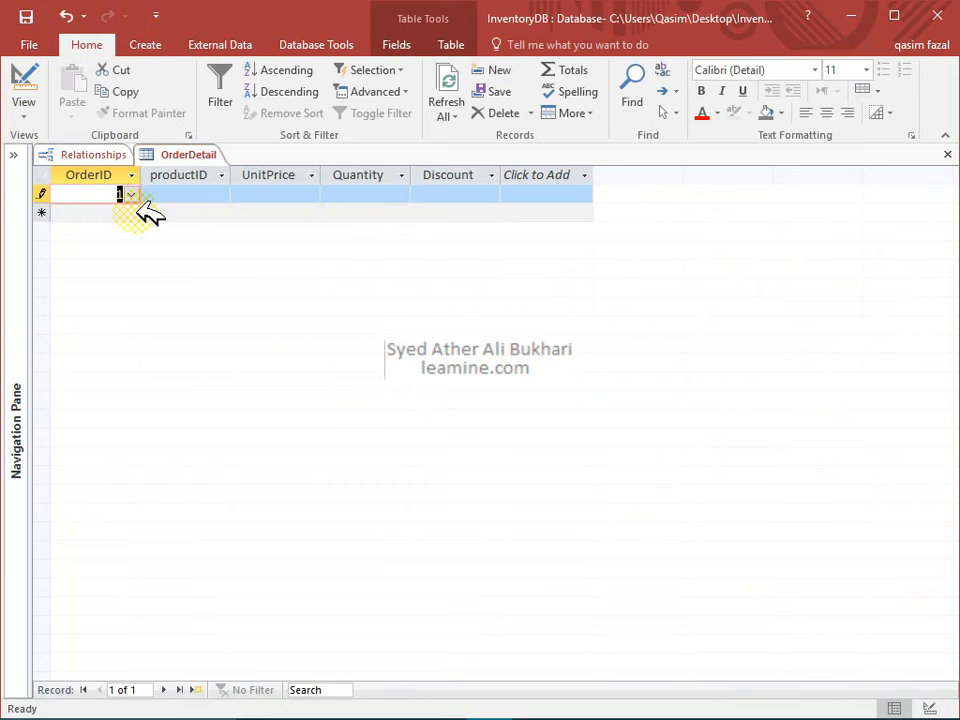
{"action": "left_click", "coordinate": [178, 194]}
{"action": "left_click", "coordinate": [221, 194]}
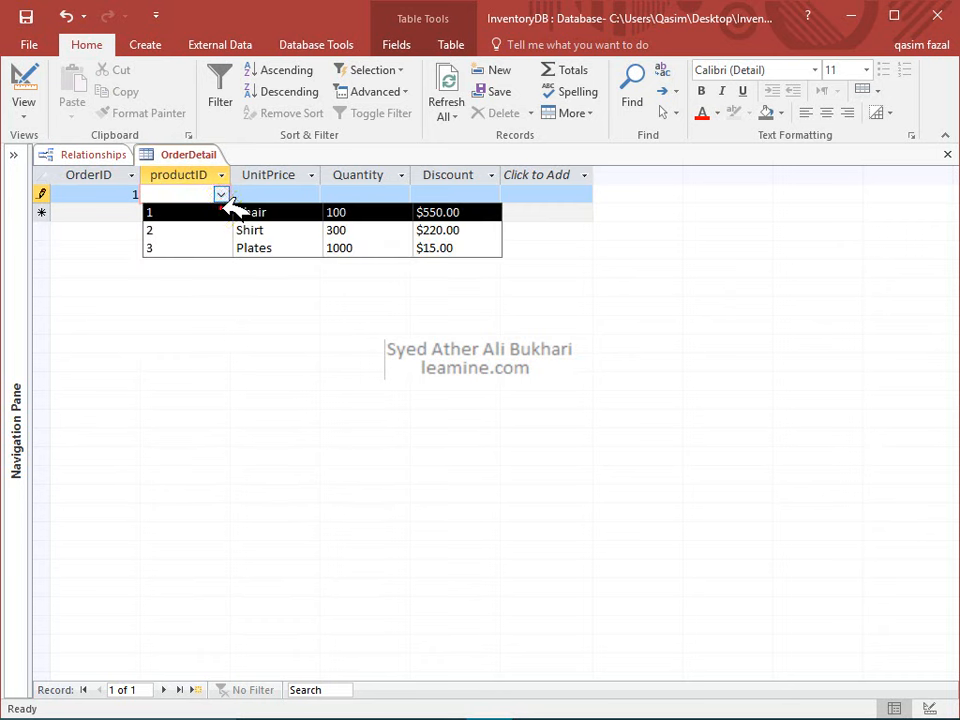
{"action": "left_click", "coordinate": [230, 210]}
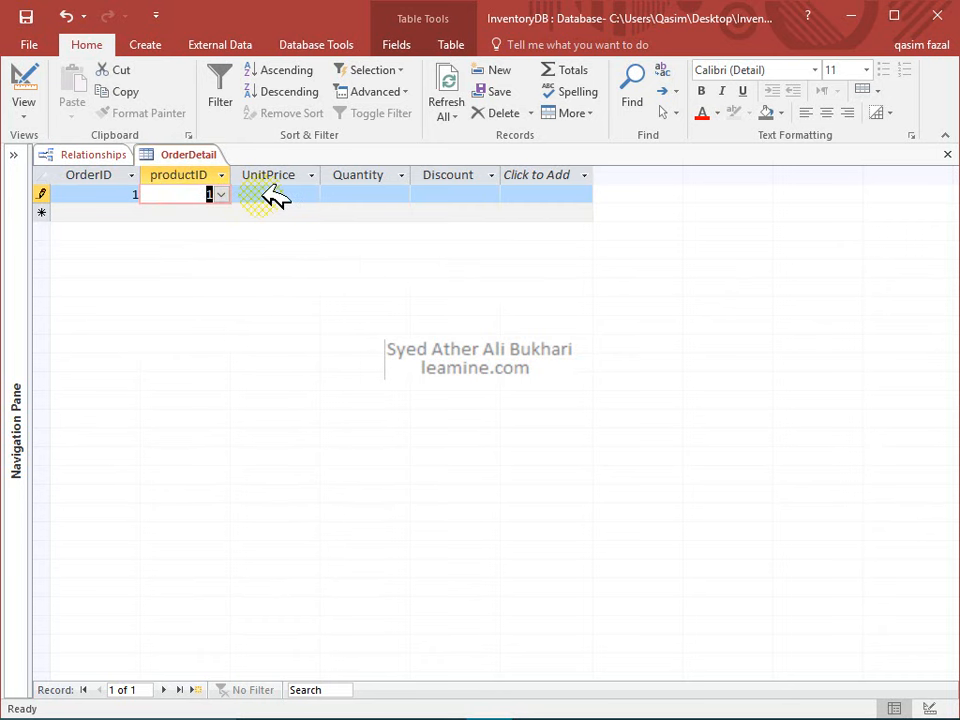
Step: Complete the first OrderDetail record with UnitPrice 1000, Quantity 5 and Discount 0
{"action": "left_click", "coordinate": [221, 194]}
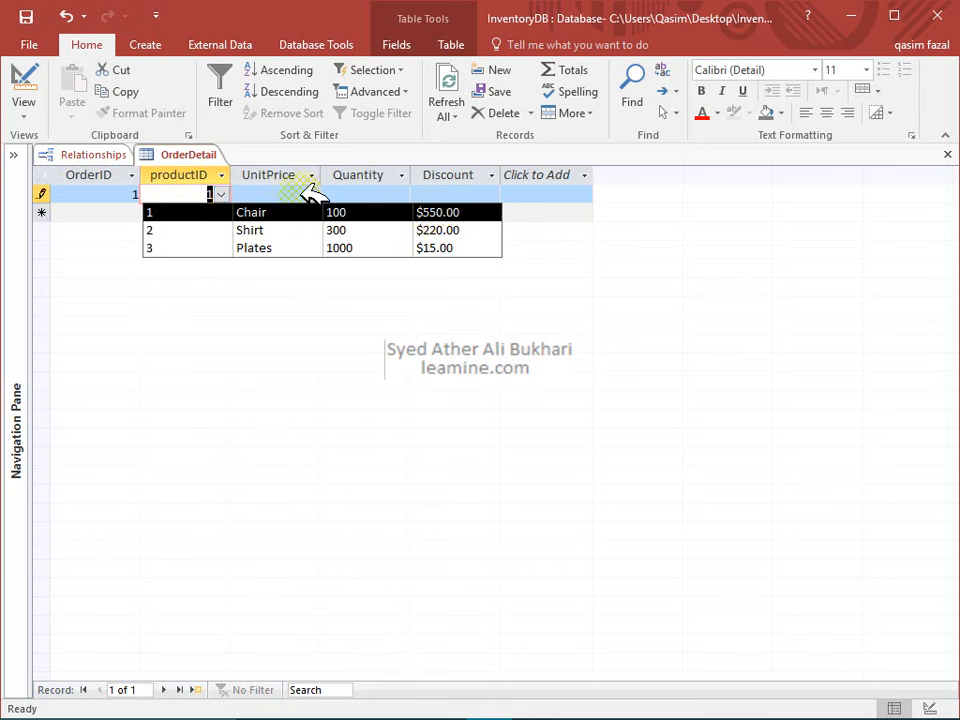
{"action": "left_click", "coordinate": [305, 194]}
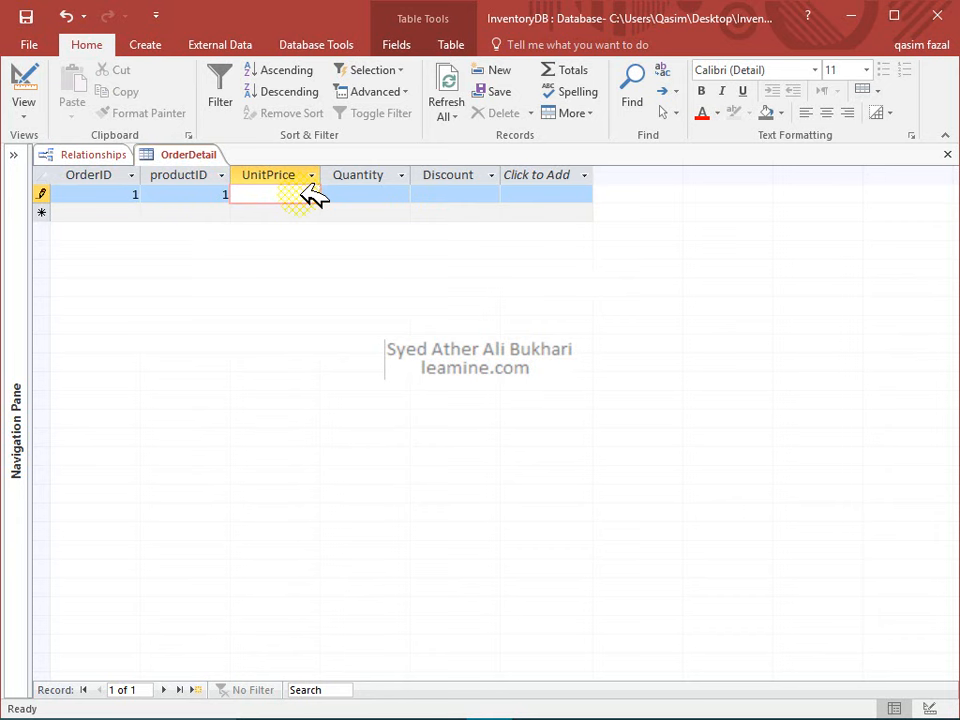
{"action": "type", "text": "1000"}
{"action": "key", "text": "Tab"}
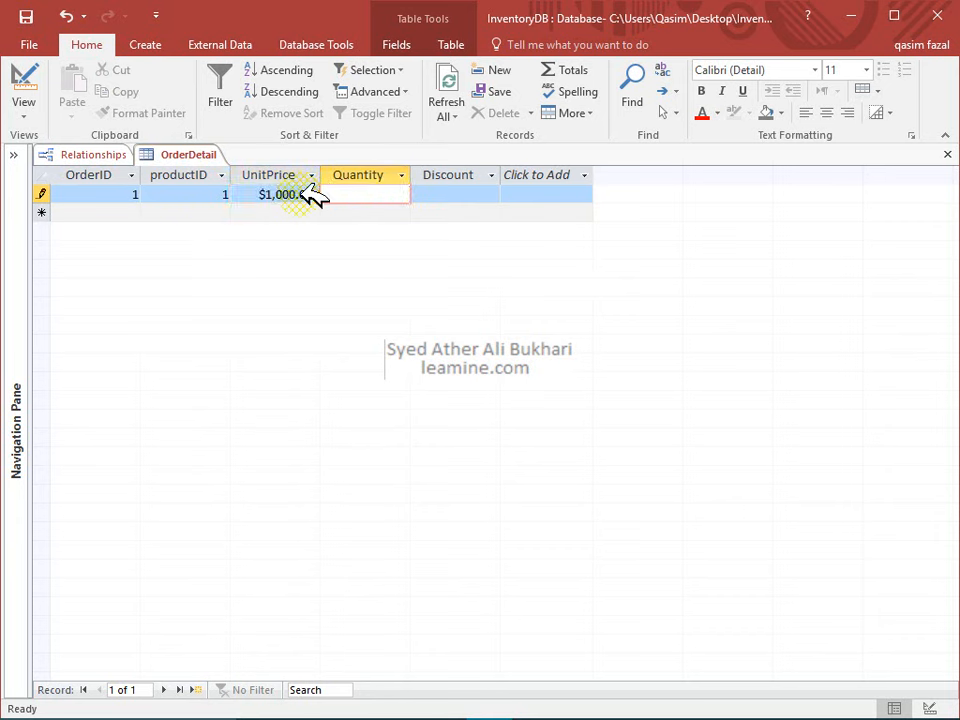
{"action": "type", "text": "5"}
{"action": "key", "text": "Tab"}
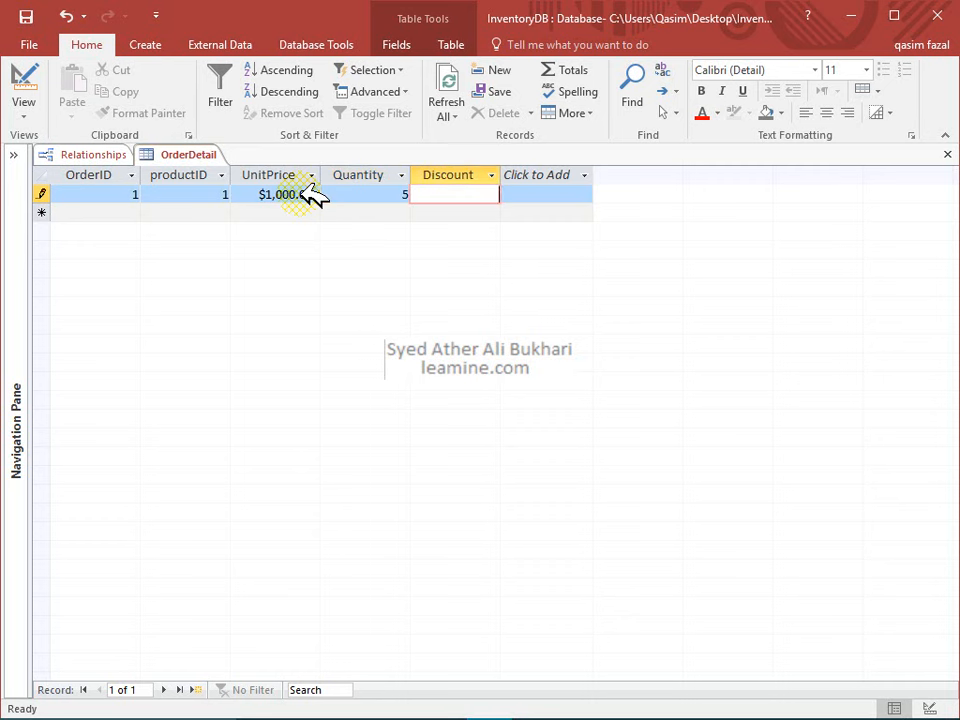
{"action": "type", "text": "0"}
{"action": "key", "text": "Tab"}
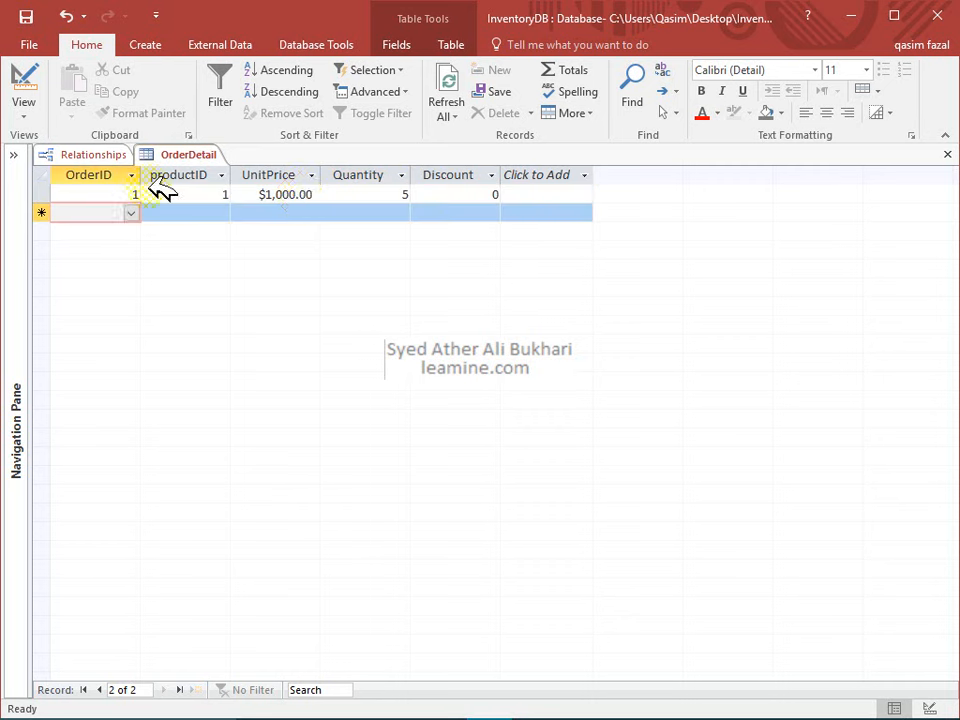
Step: Start a second OrderDetail record with OrderID 1 and productID 3, Plates
{"action": "left_click", "coordinate": [131, 213]}
{"action": "left_click", "coordinate": [133, 231]}
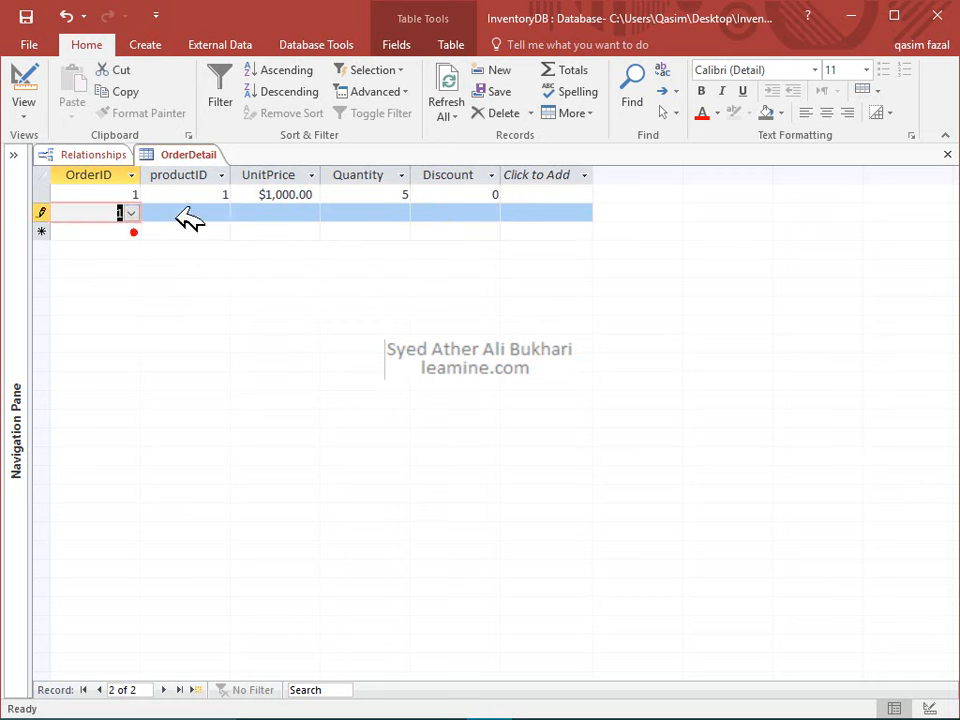
{"action": "left_click", "coordinate": [183, 215]}
{"action": "left_click", "coordinate": [220, 213]}
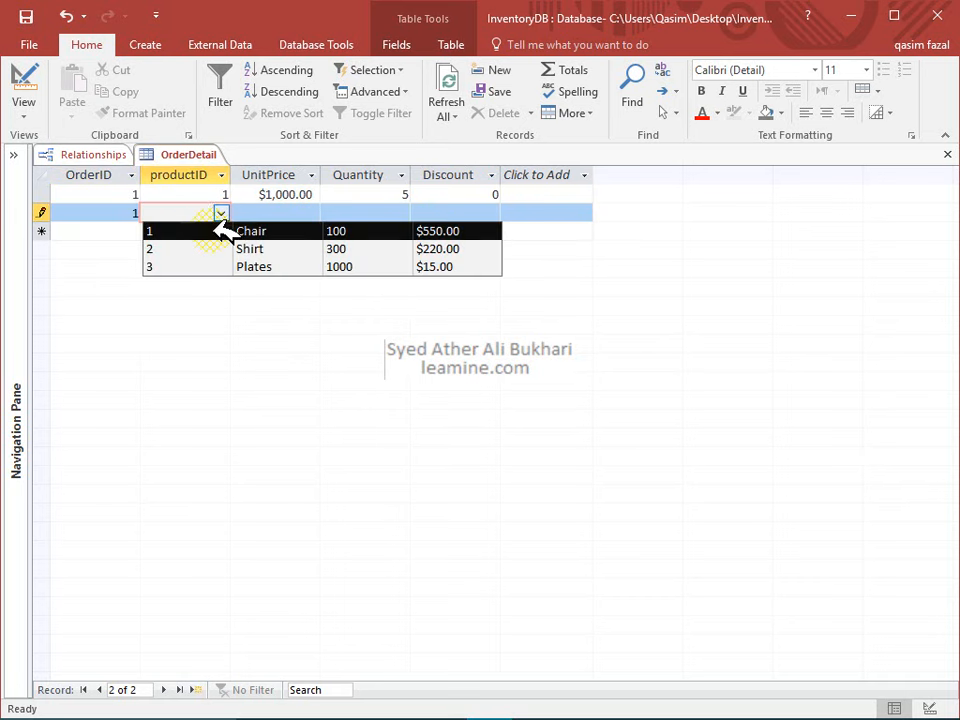
{"action": "left_click", "coordinate": [228, 263]}
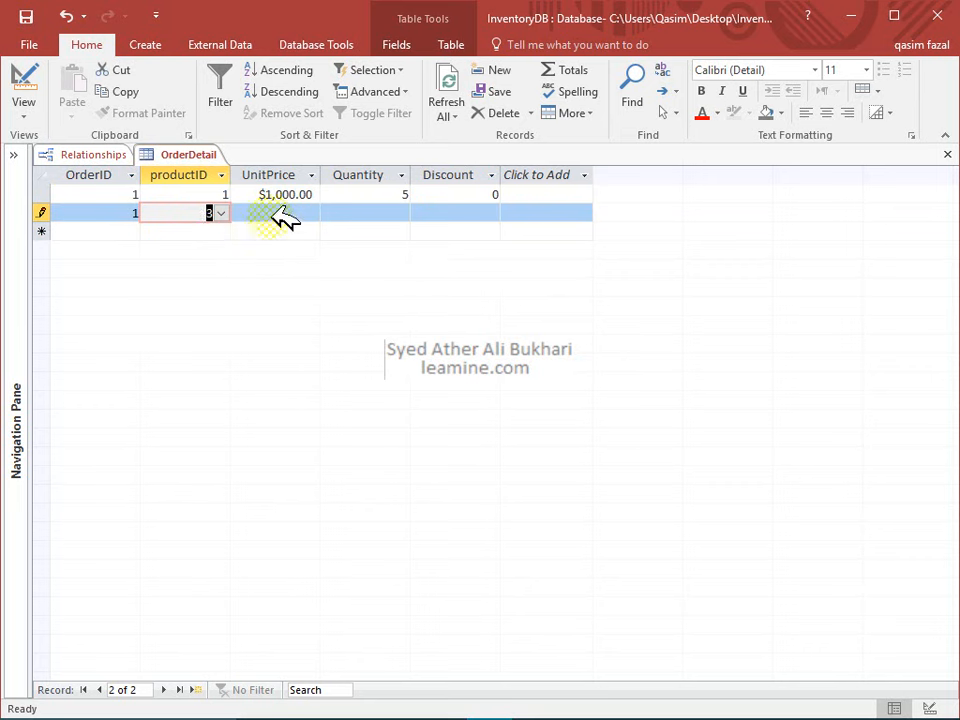
Step: Complete the second OrderDetail record with UnitPrice 500, Quantity 10 and Discount 0
{"action": "left_click", "coordinate": [276, 213]}
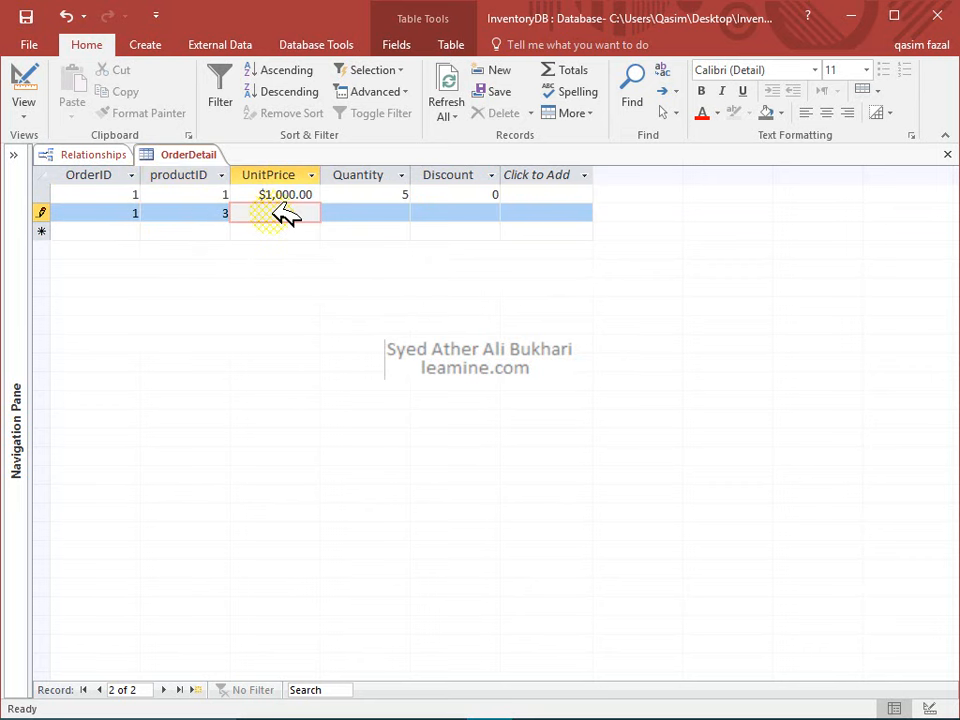
{"action": "type", "text": "1"}
{"action": "type", "text": "000"}
{"action": "key", "text": "BackSpace"}
{"action": "key", "text": "BackSpace"}
{"action": "key", "text": "BackSpace"}
{"action": "type", "text": "500"}
{"action": "key", "text": "Tab"}
{"action": "type", "text": "10"}
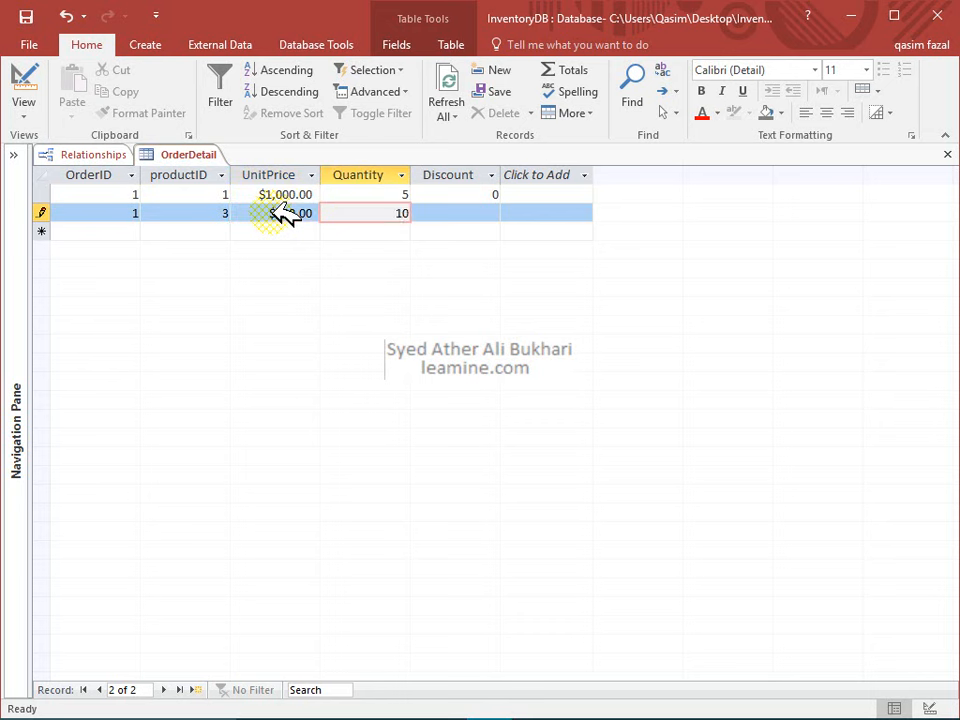
{"action": "key", "text": "Tab"}
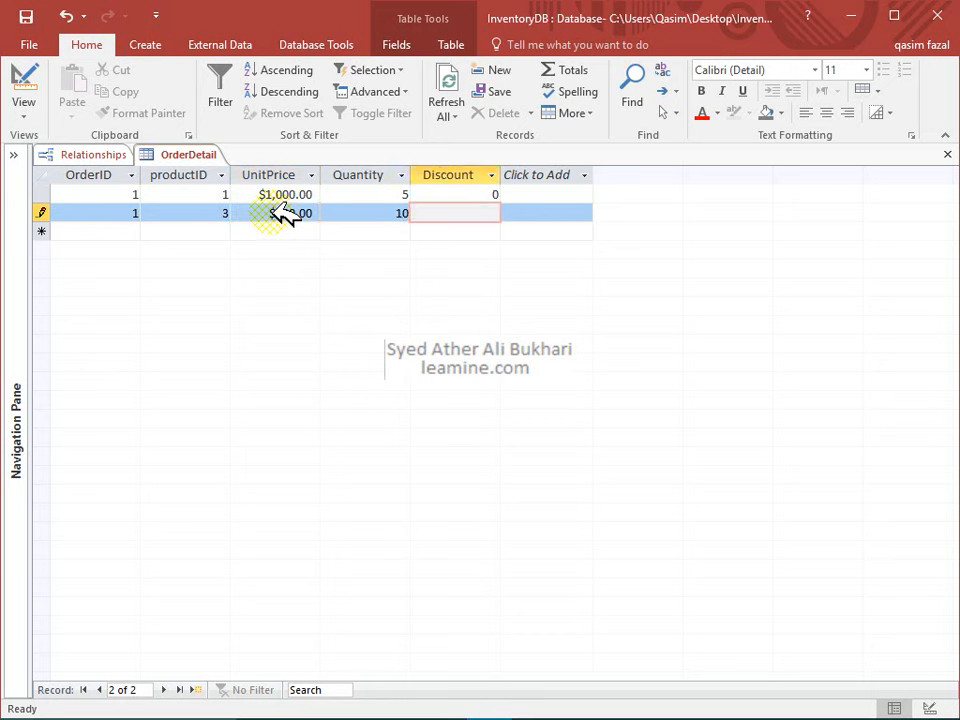
{"action": "key", "text": "Tab"}
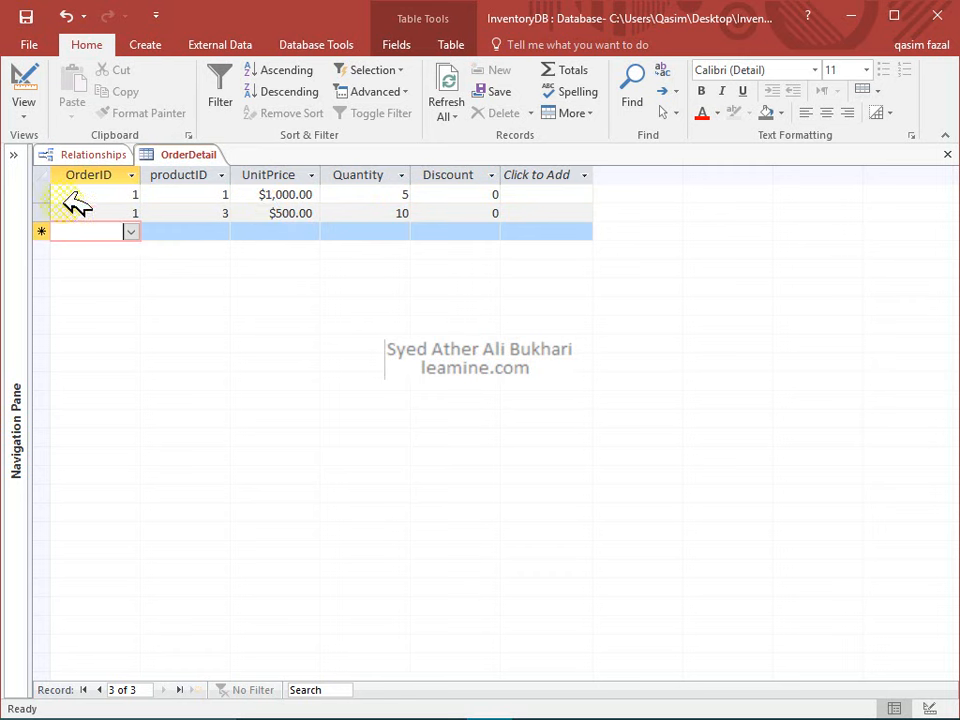
{"action": "left_click", "coordinate": [130, 231]}
{"action": "left_click", "coordinate": [126, 213]}
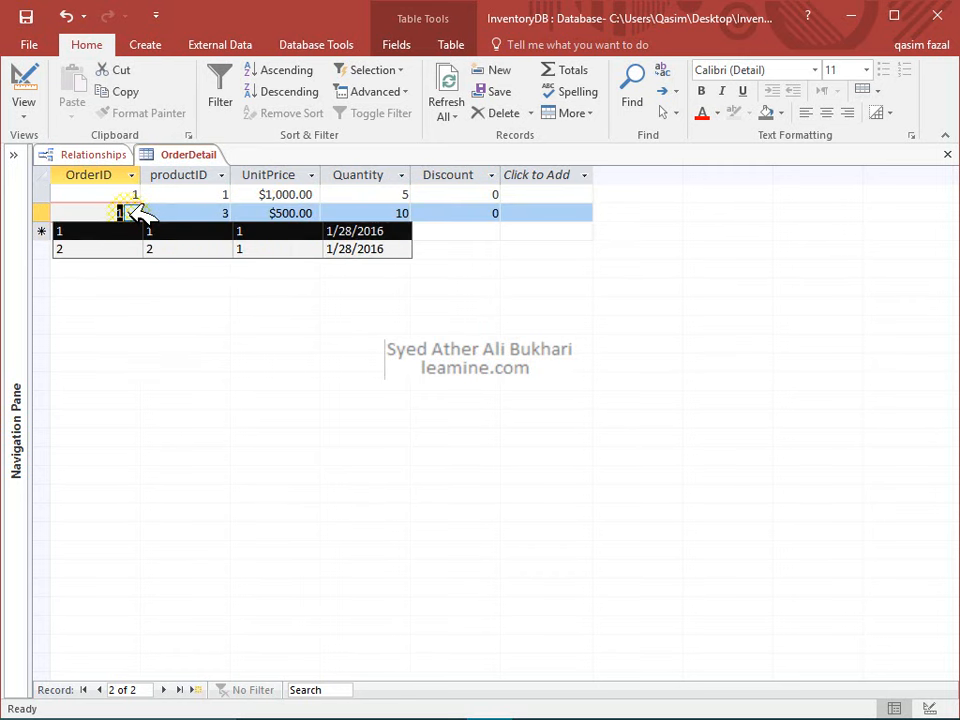
{"action": "left_click", "coordinate": [141, 223]}
{"action": "left_click", "coordinate": [160, 196]}
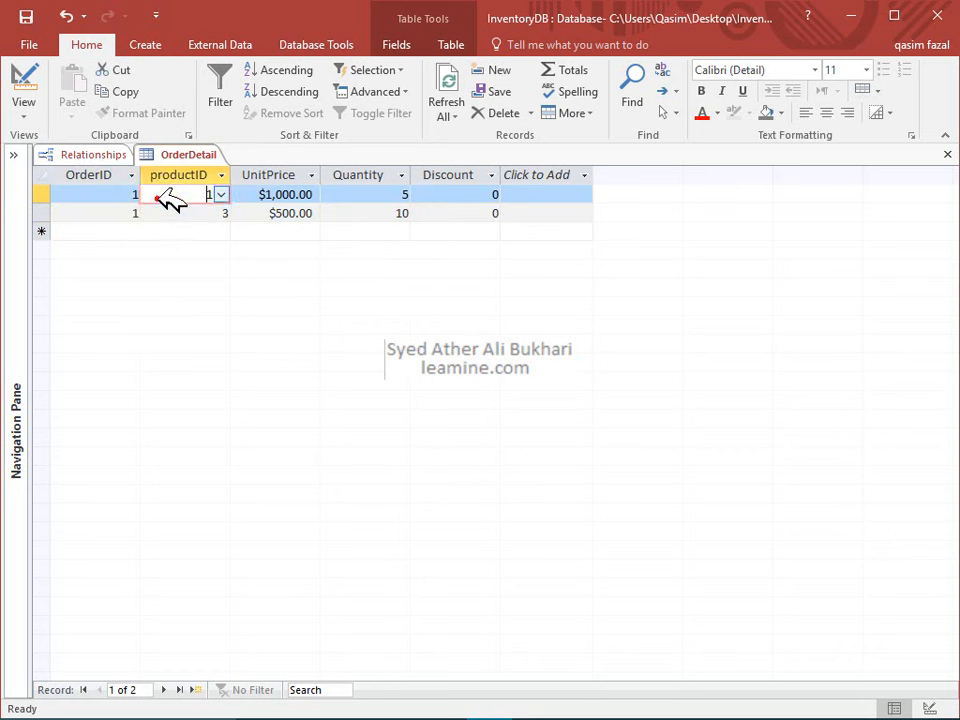
{"action": "left_click", "coordinate": [174, 213]}
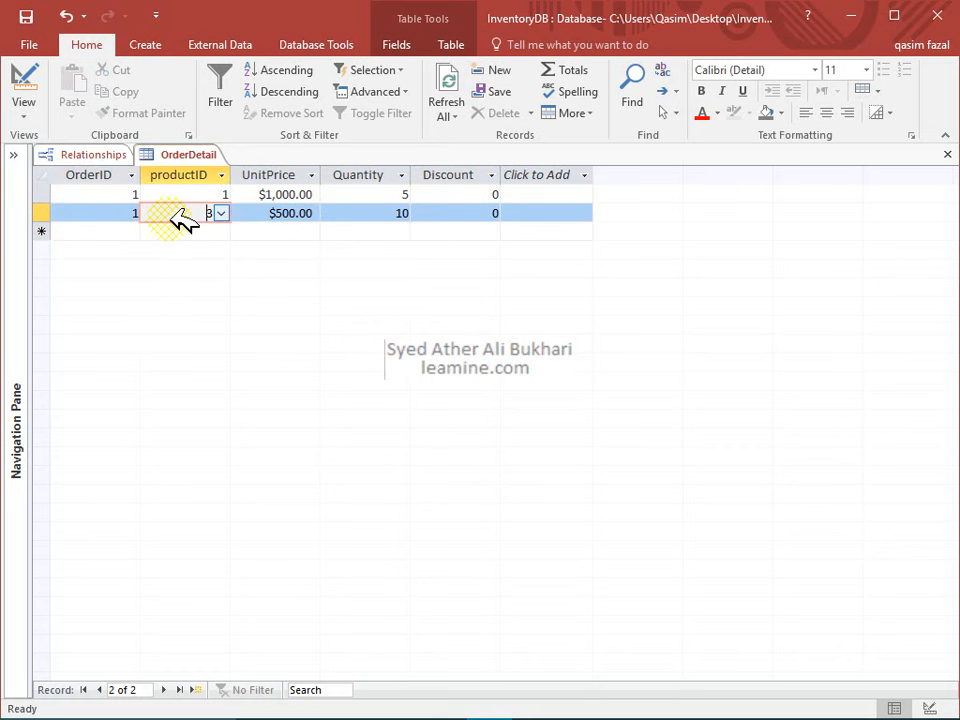
Step: Start a third OrderDetail record with OrderID 2 and productID 2, Shirt
{"action": "left_click", "coordinate": [128, 231]}
{"action": "left_click", "coordinate": [130, 231]}
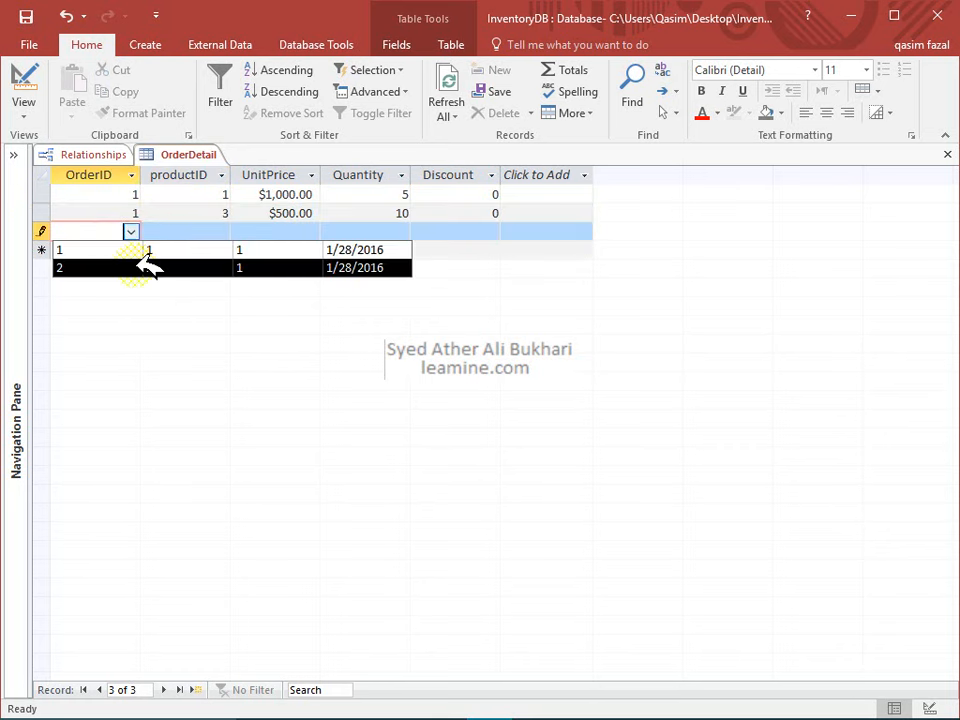
{"action": "left_click", "coordinate": [140, 264]}
{"action": "left_click", "coordinate": [182, 231]}
{"action": "left_click", "coordinate": [220, 231]}
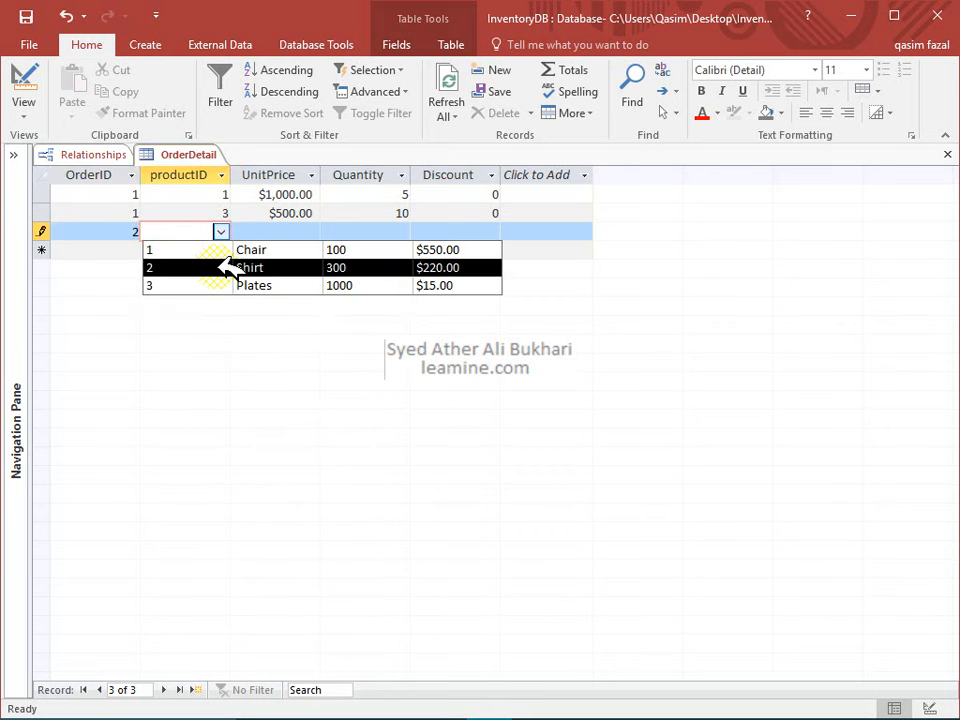
{"action": "left_click", "coordinate": [232, 268]}
Step: Check the third record's product choice and set its UnitPrice to 500
{"action": "left_click", "coordinate": [262, 236]}
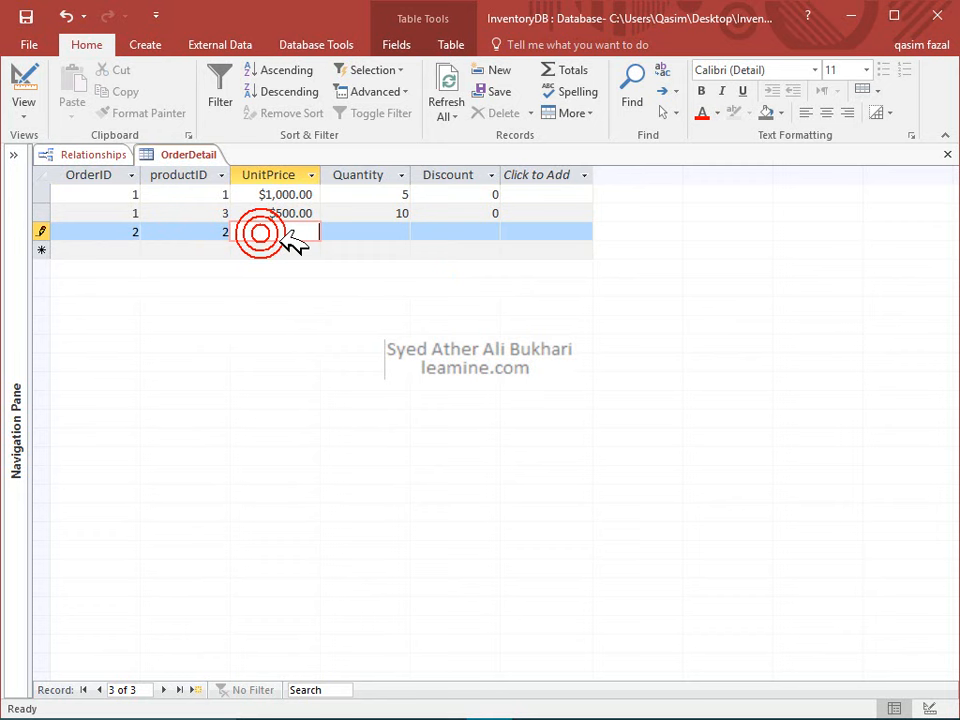
{"action": "left_click", "coordinate": [228, 231]}
{"action": "left_click", "coordinate": [223, 231]}
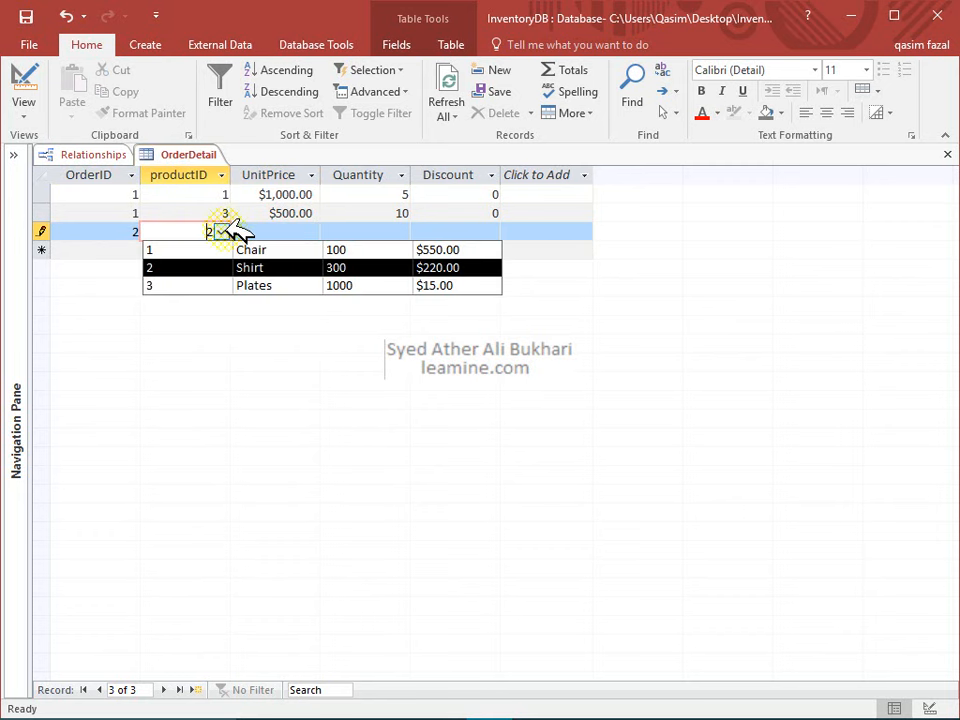
{"action": "left_click", "coordinate": [238, 231]}
{"action": "left_click", "coordinate": [256, 230]}
{"action": "type", "text": "500"}
{"action": "key", "text": "Tab"}
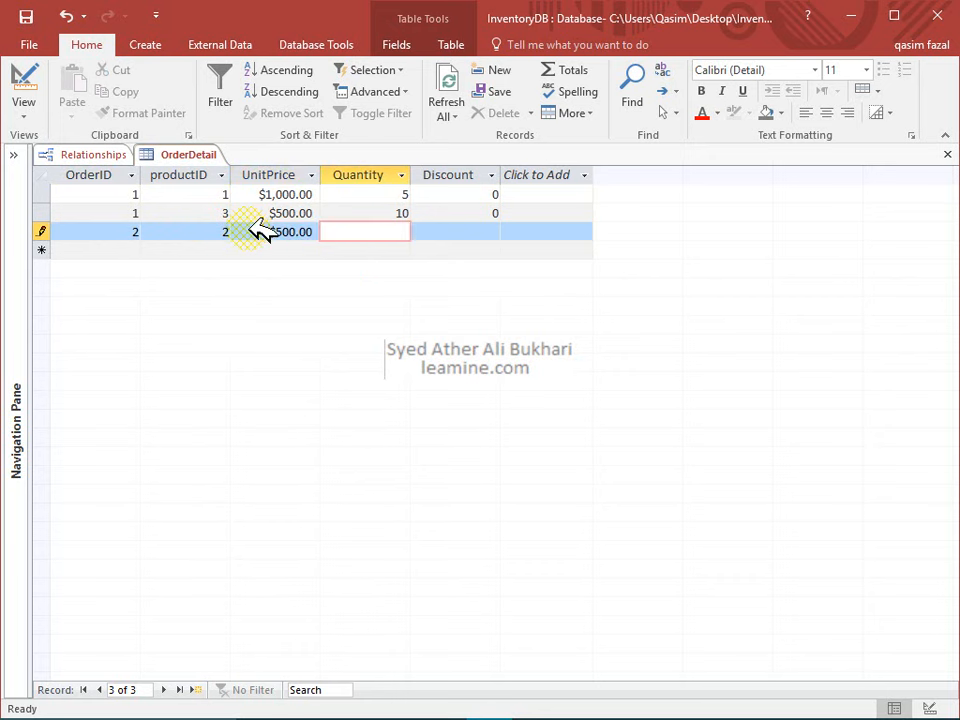
Step: Complete the third OrderDetail record with Quantity 10 and Discount 0, and save it
{"action": "type", "text": "10"}
{"action": "key", "text": "Tab"}
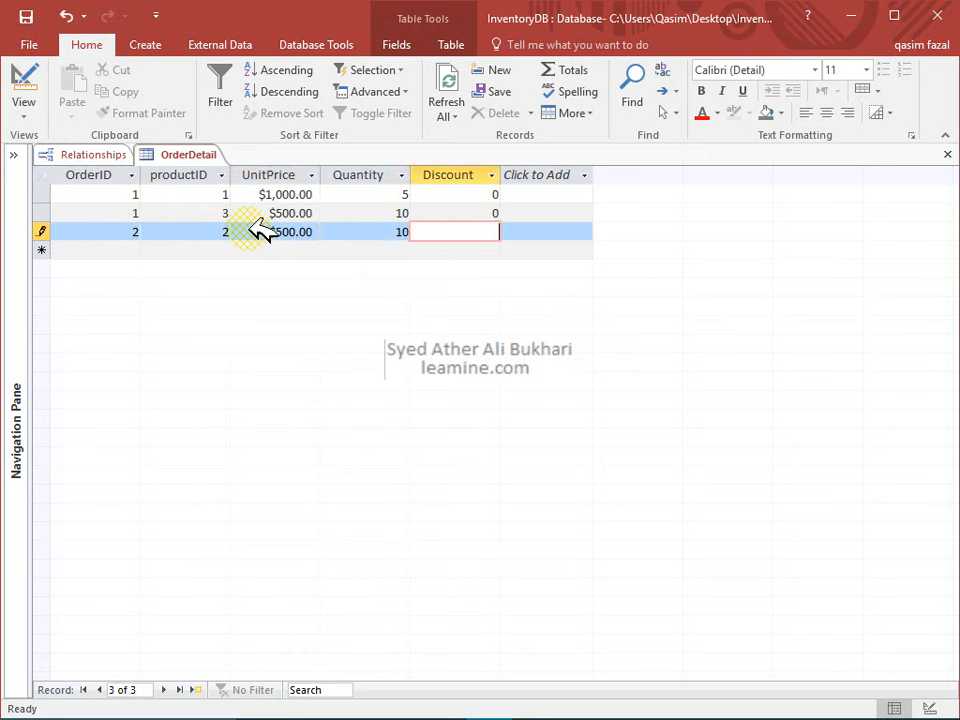
{"action": "left_click", "coordinate": [258, 231]}
{"action": "left_click", "coordinate": [450, 231]}
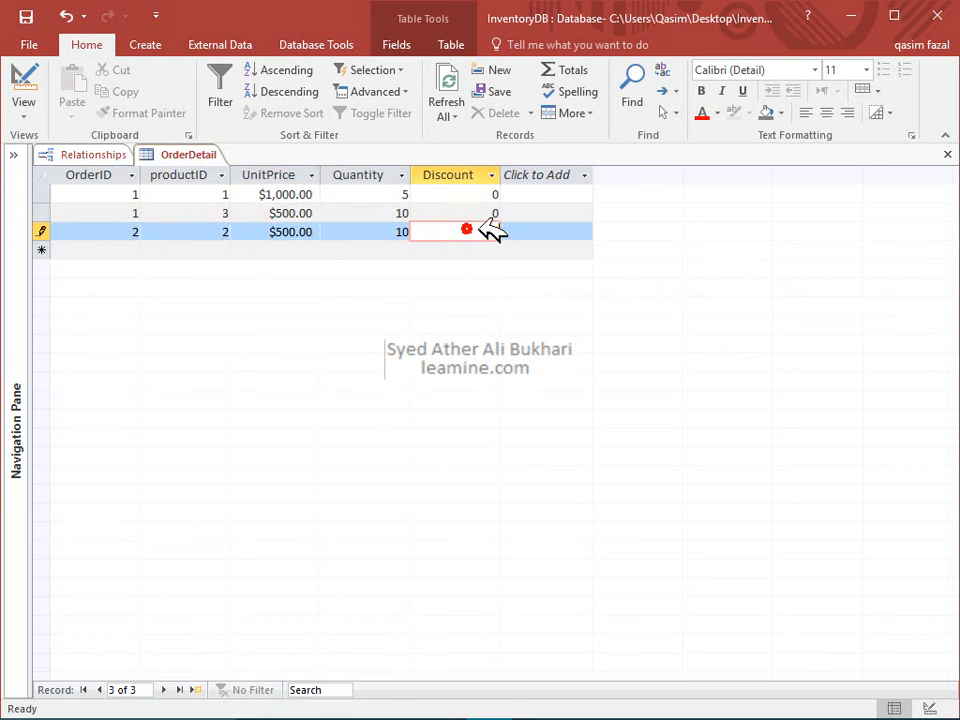
{"action": "type", "text": "0"}
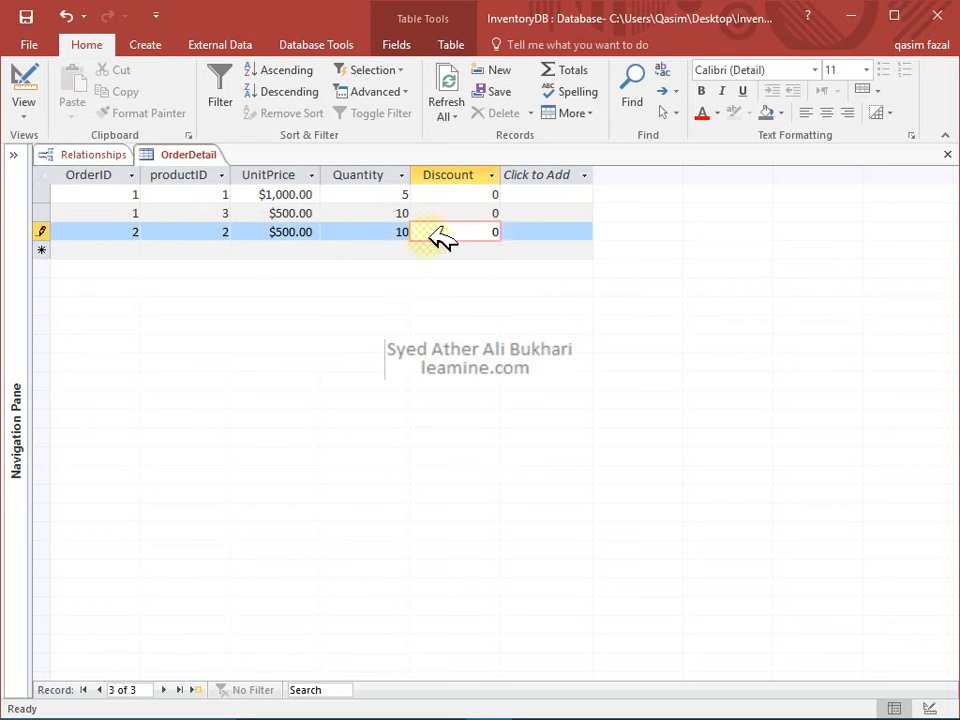
{"action": "left_click", "coordinate": [390, 248]}
{"action": "left_click", "coordinate": [488, 231]}
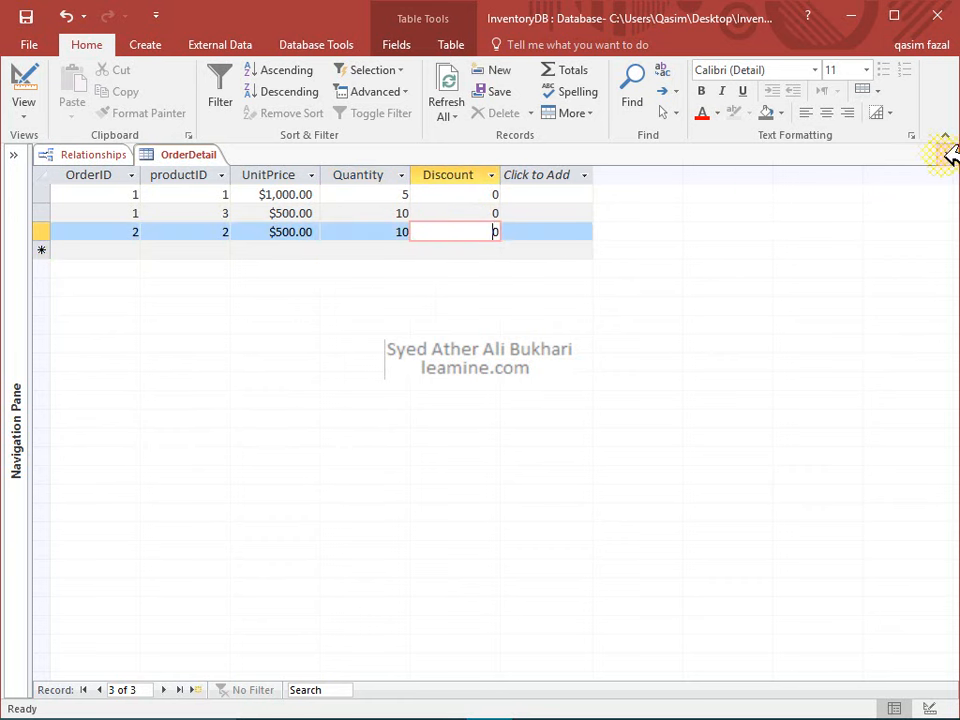
Step: Try to start a fourth OrderDetail record that repeats OrderID 1 with productID 1, Chair
{"action": "left_click", "coordinate": [110, 250]}
{"action": "left_click", "coordinate": [131, 250]}
{"action": "left_click", "coordinate": [64, 268]}
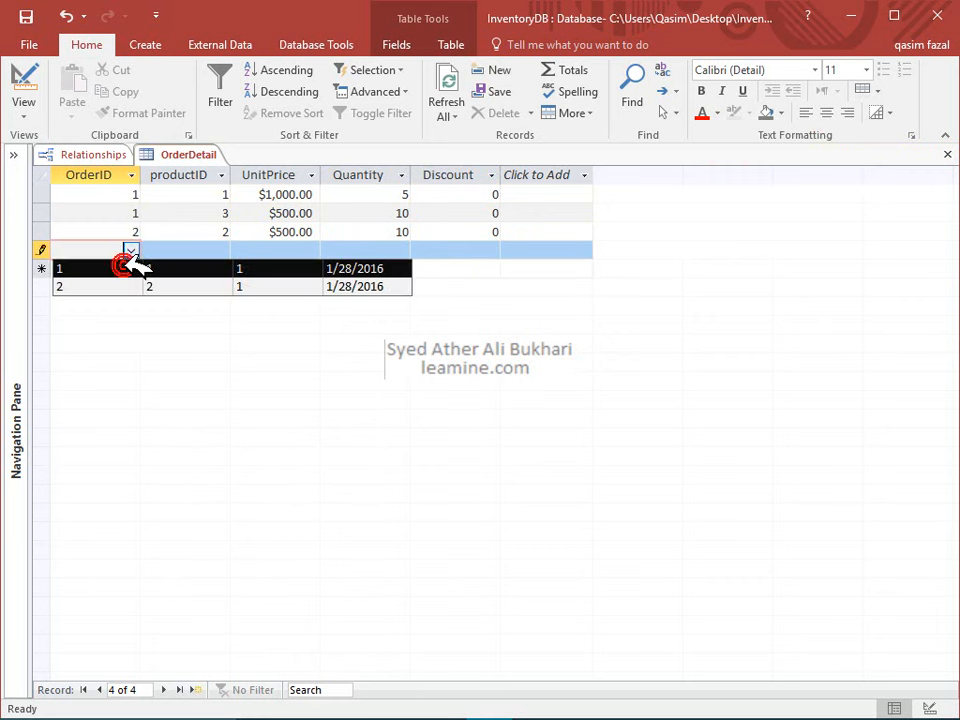
{"action": "left_click", "coordinate": [172, 246]}
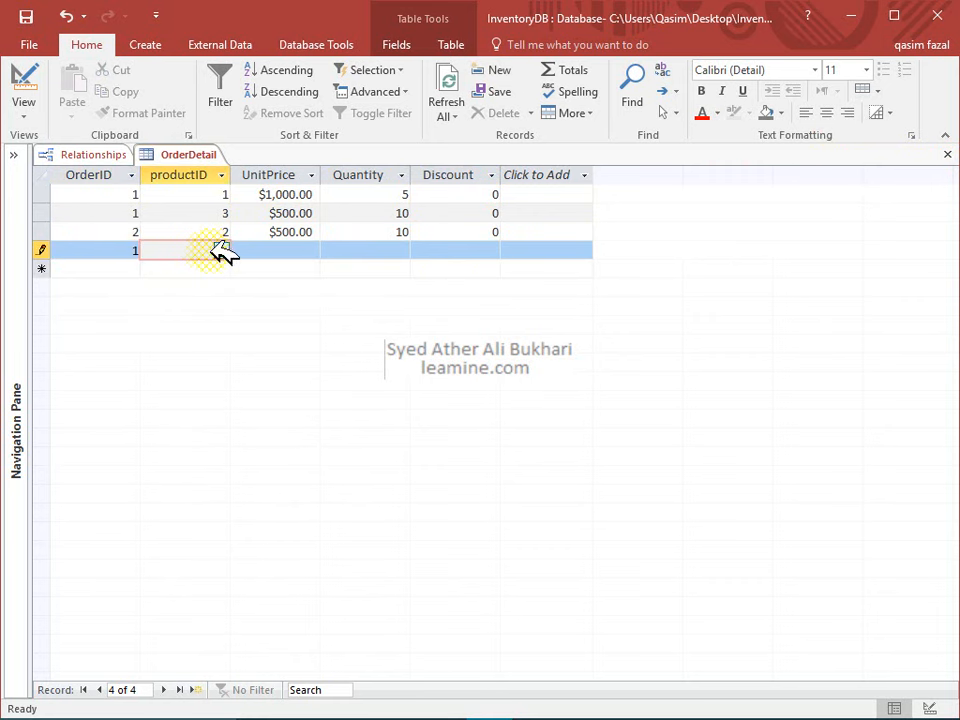
{"action": "left_click", "coordinate": [221, 250]}
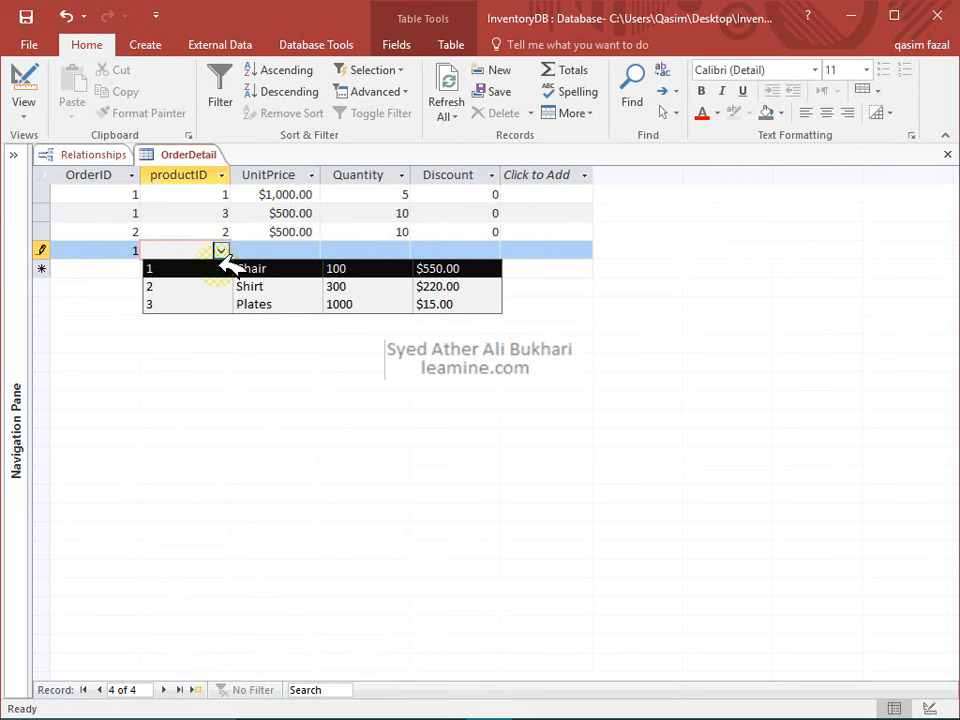
{"action": "left_click", "coordinate": [219, 266]}
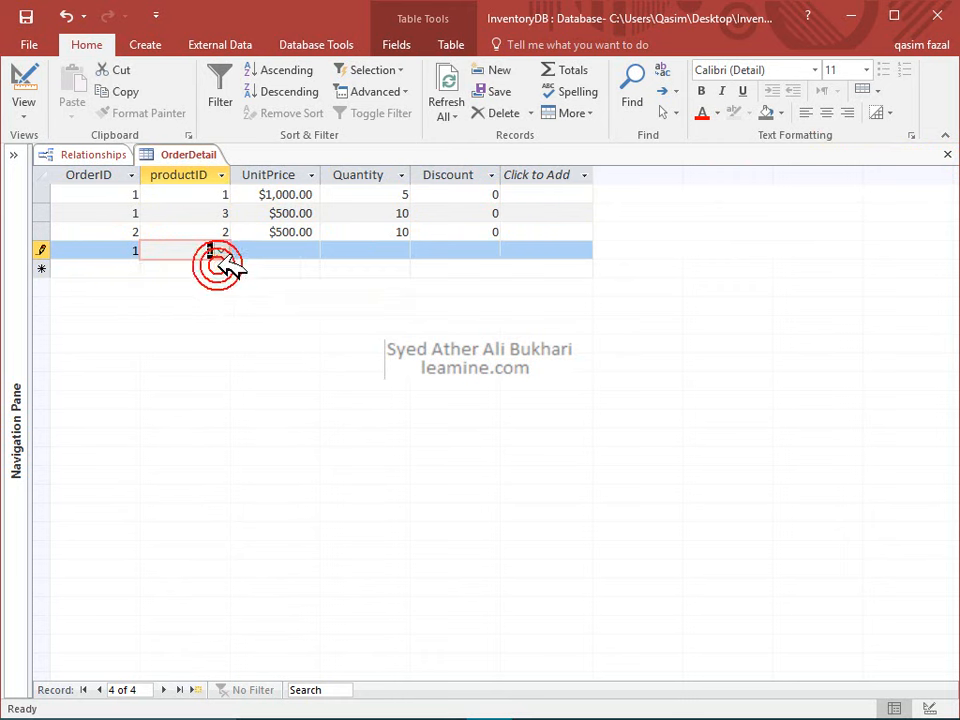
{"action": "key", "text": "Tab"}
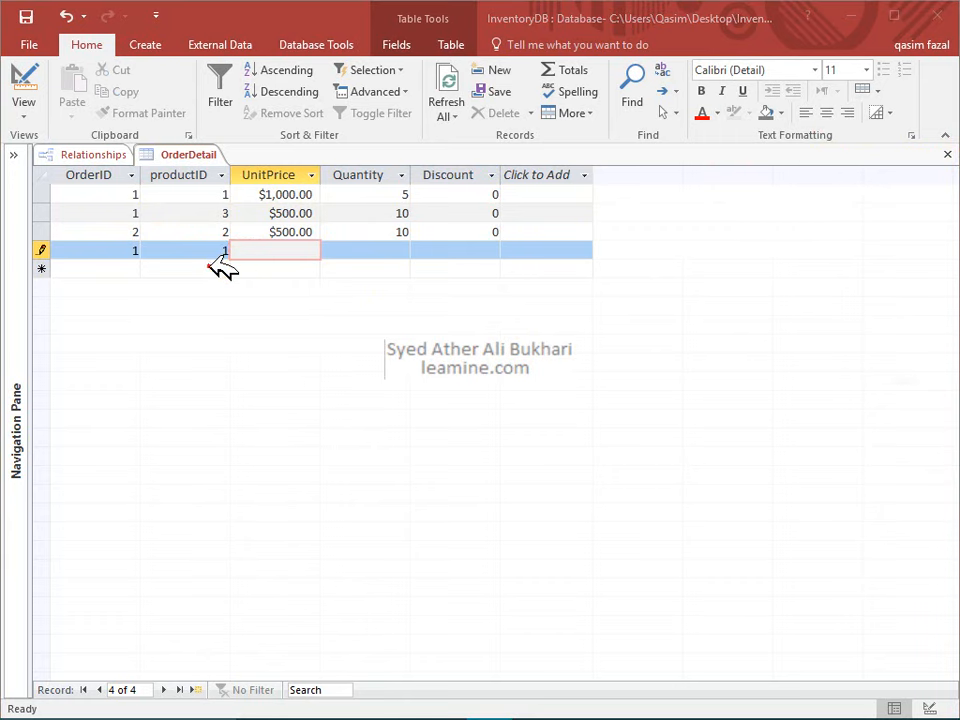
{"action": "left_click", "coordinate": [213, 262]}
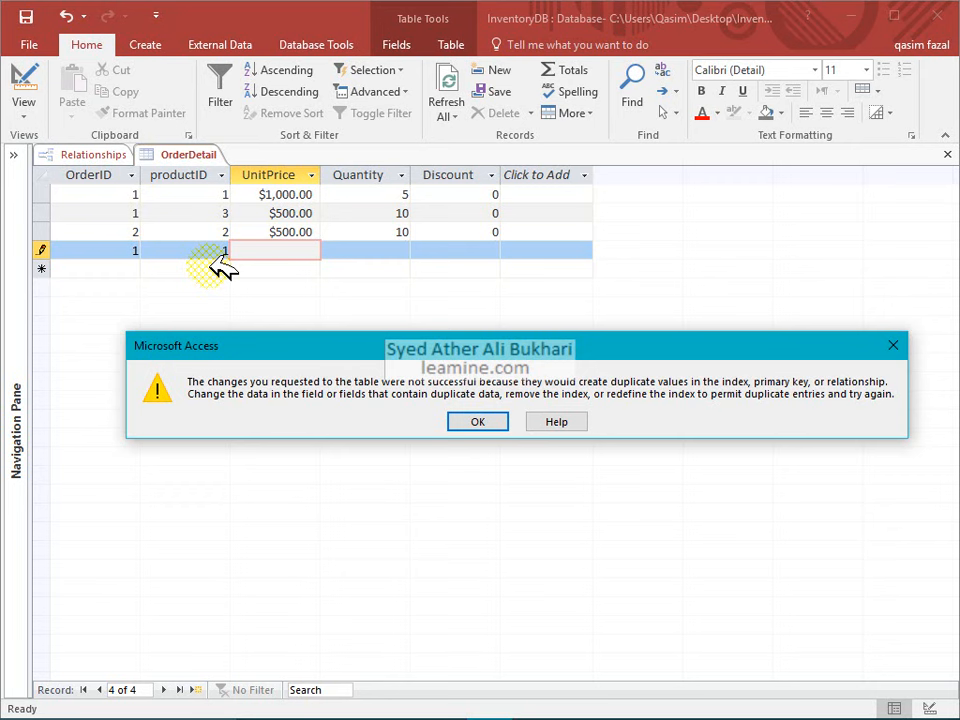
{"action": "left_click", "coordinate": [484, 420]}
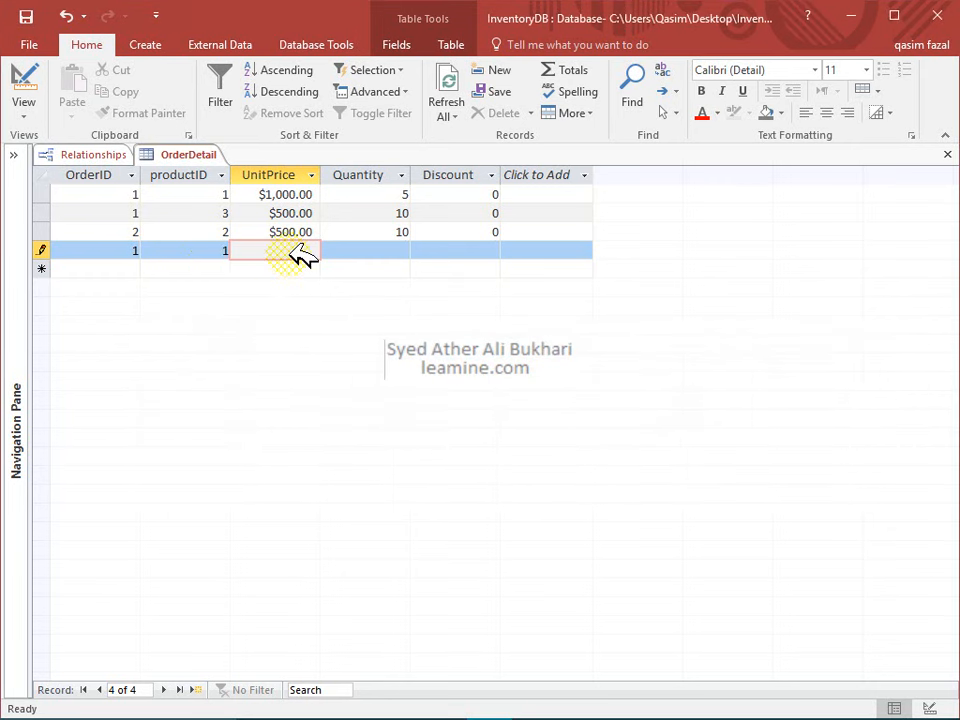
Step: Try to save the duplicate record with UnitPrice 1000, Quantity 5 and Discount 0, and discard it
{"action": "type", "text": "000"}
{"action": "key", "text": "Tab"}
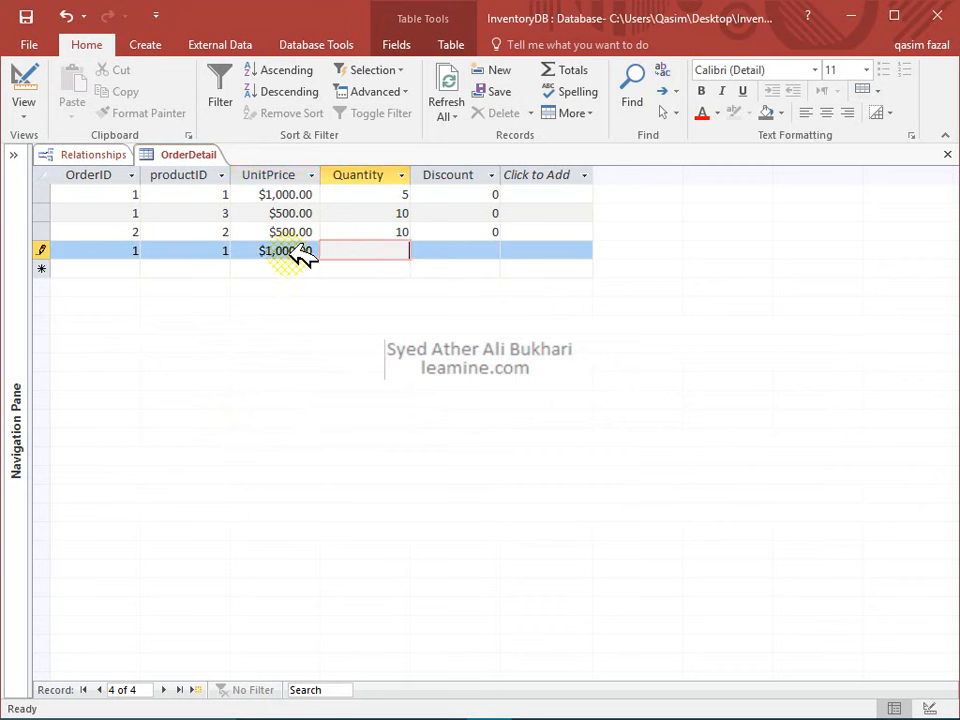
{"action": "type", "text": "5"}
{"action": "key", "text": "Tab"}
{"action": "type", "text": "0"}
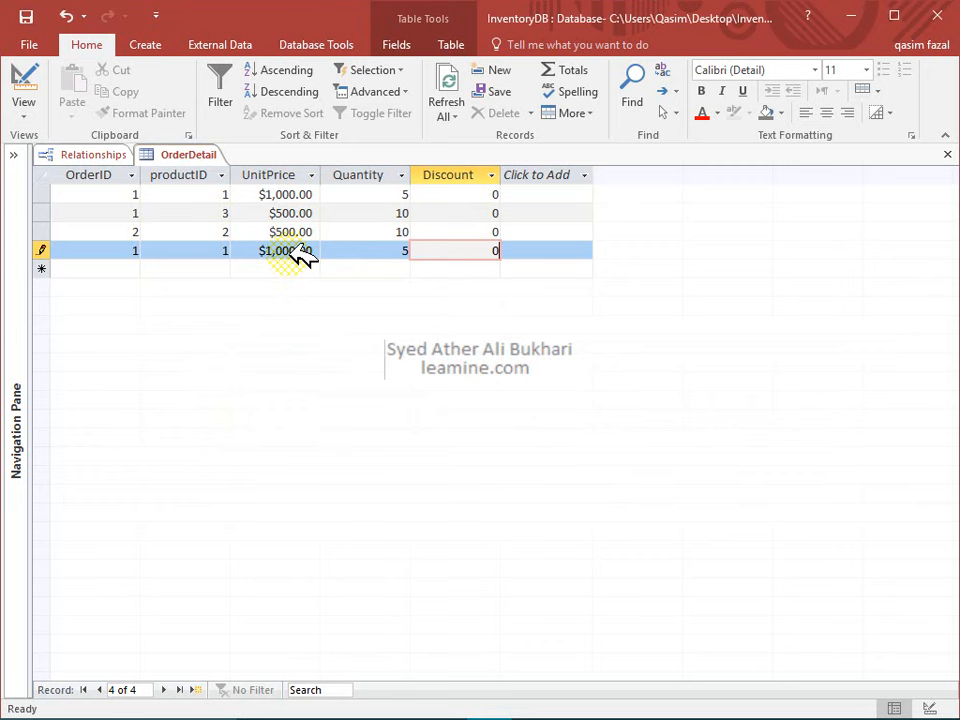
{"action": "key", "text": "Tab"}
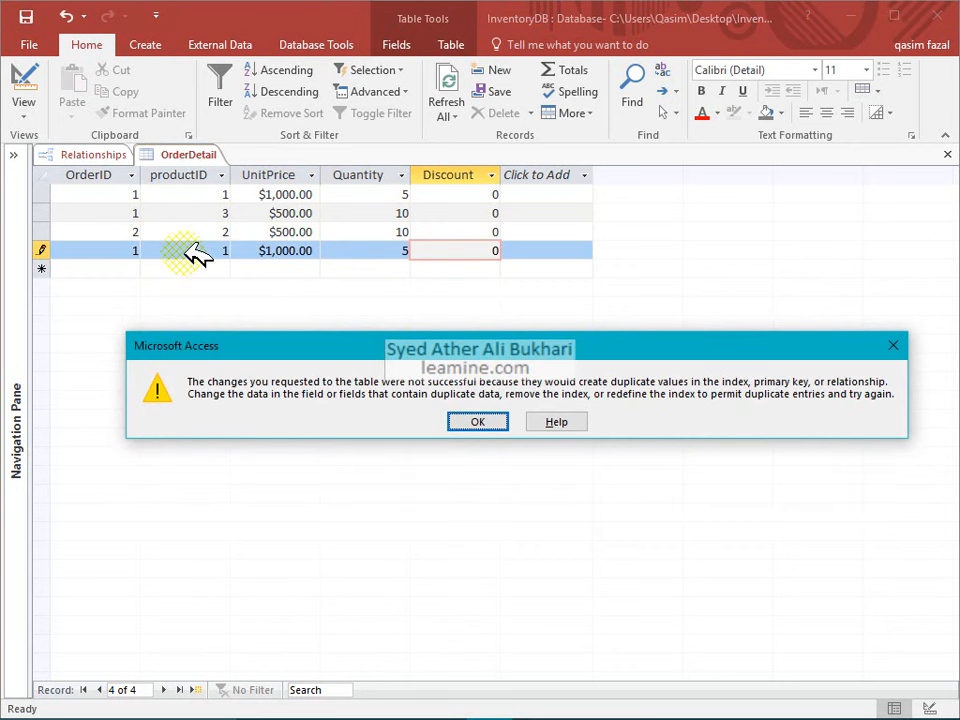
{"action": "left_click", "coordinate": [497, 421]}
{"action": "key", "text": "Escape"}
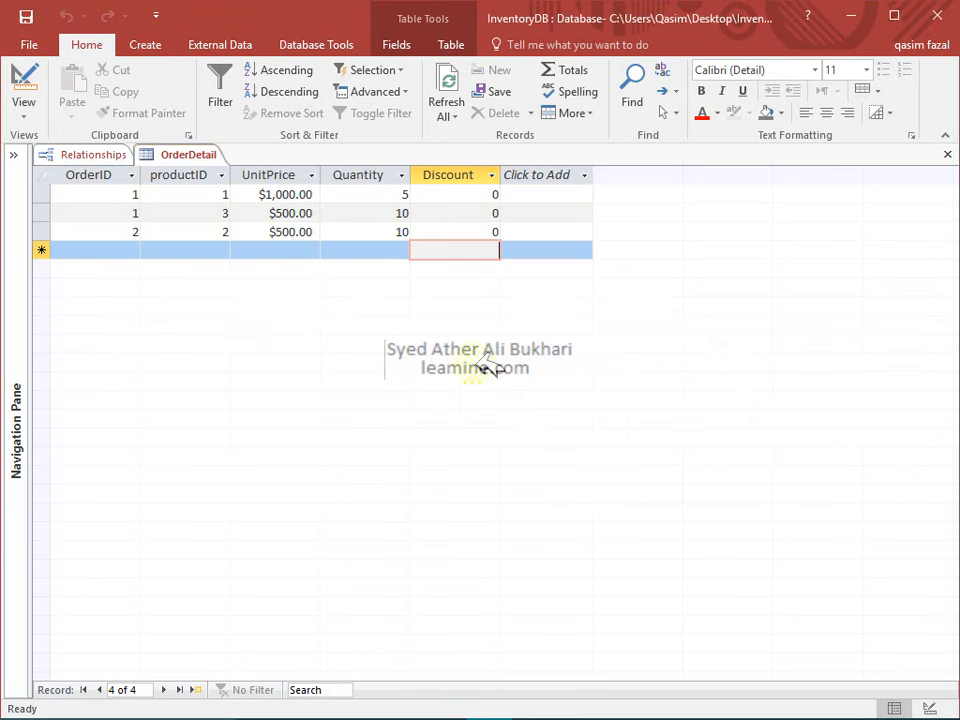
Step: Set the Quantity of the first OrderDetail record to 10 and close the table
{"action": "left_click", "coordinate": [403, 193]}
{"action": "double_click", "coordinate": [405, 193]}
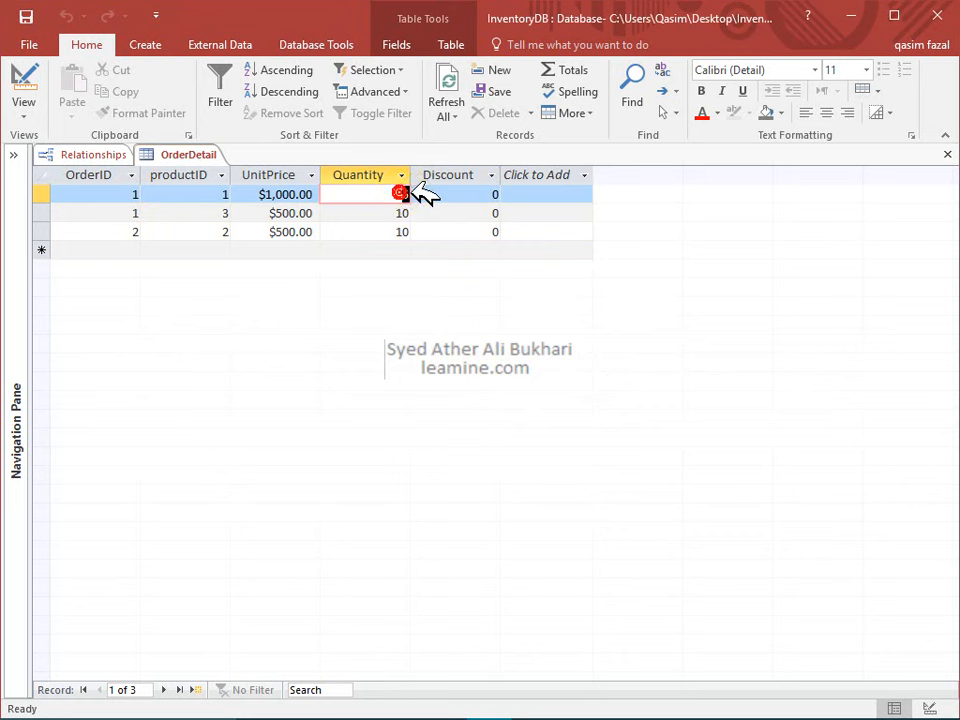
{"action": "key", "text": "BackSpace"}
{"action": "type", "text": "10"}
{"action": "left_click", "coordinate": [215, 250]}
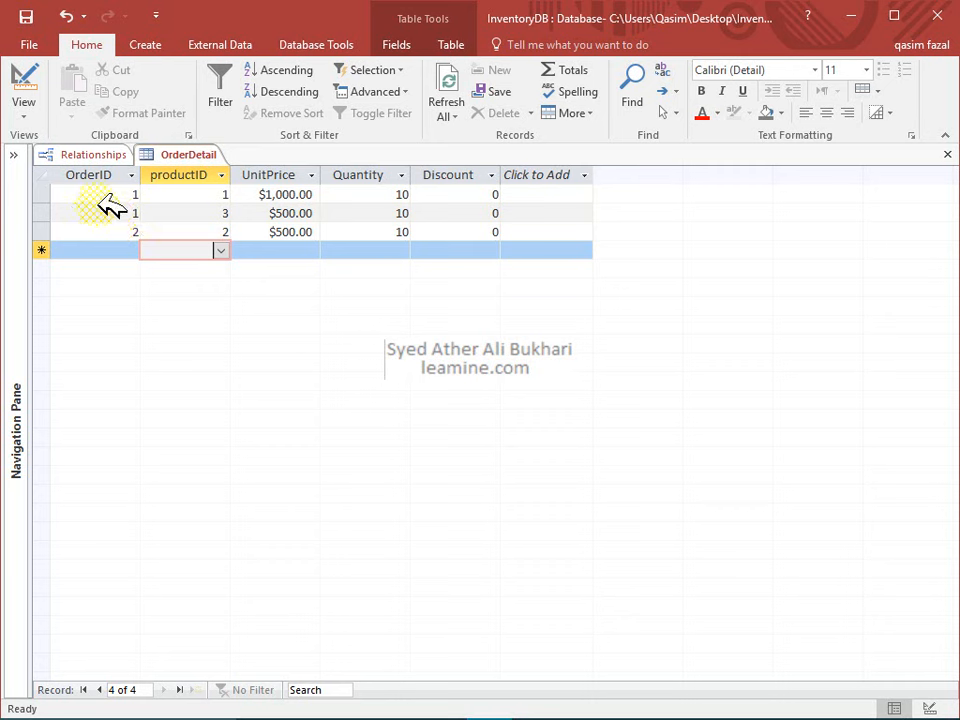
{"action": "left_click", "coordinate": [378, 192]}
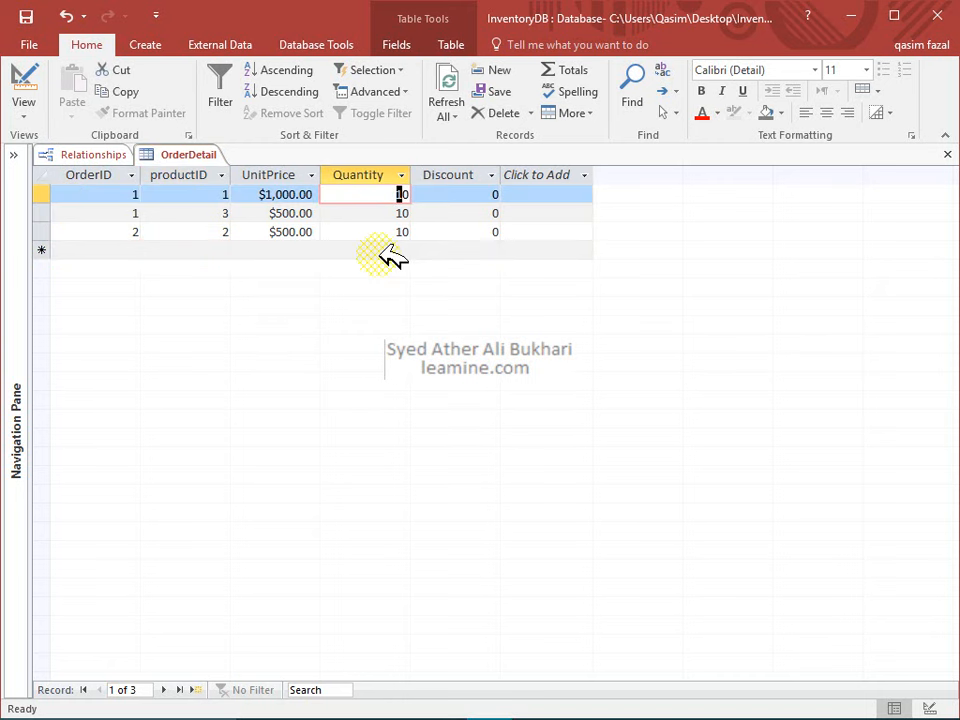
{"action": "left_click", "coordinate": [948, 154]}
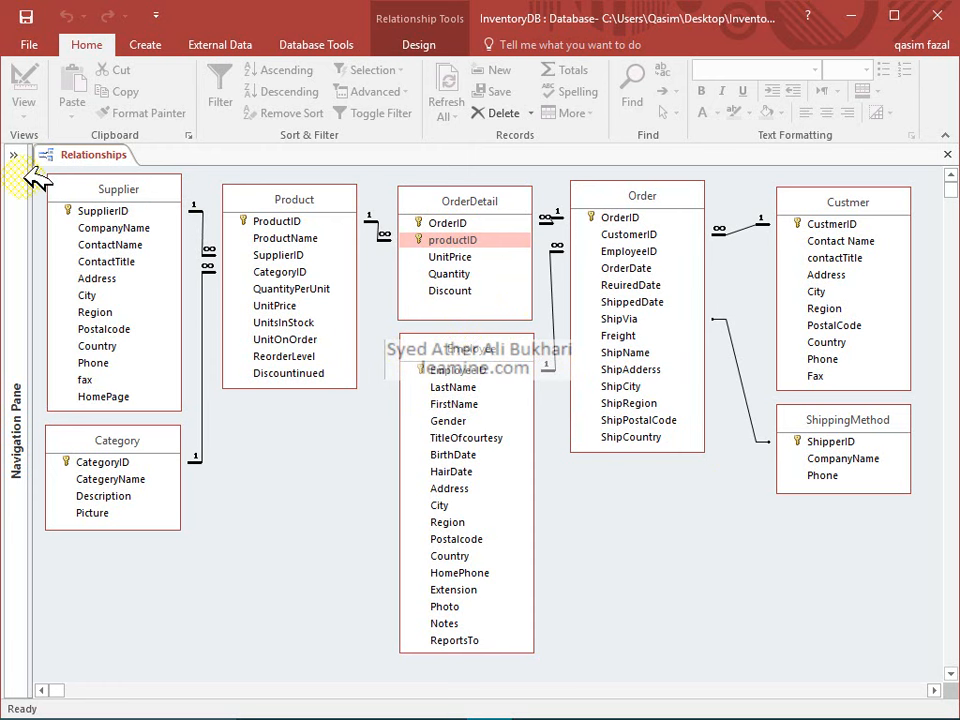
Step: Create a new query in design view based on the Category and Product tables
{"action": "left_click", "coordinate": [145, 45]}
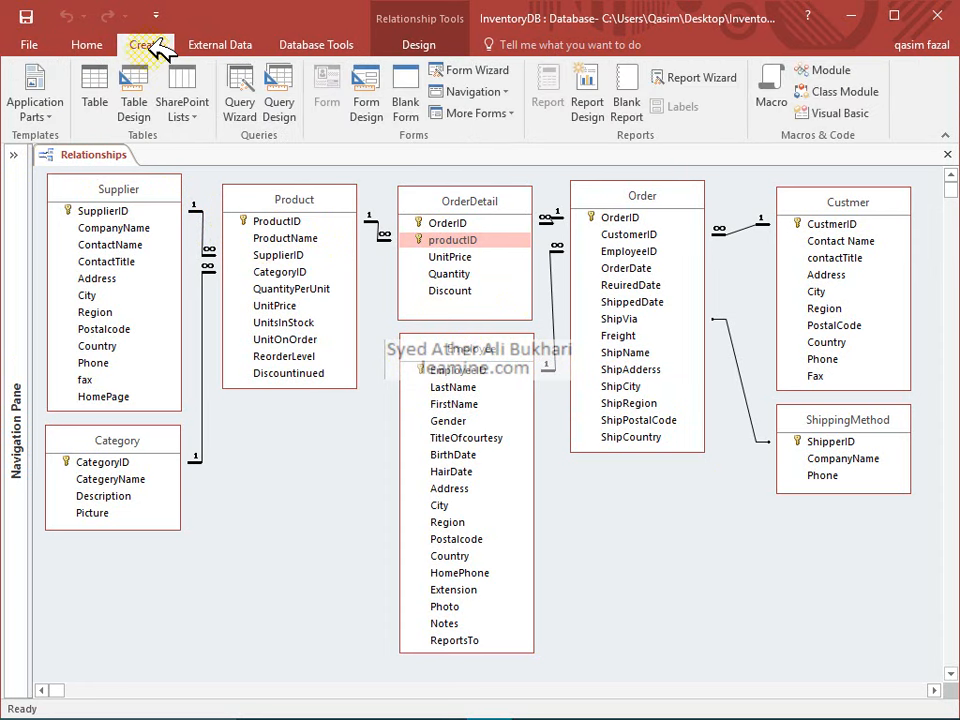
{"action": "left_click", "coordinate": [279, 118]}
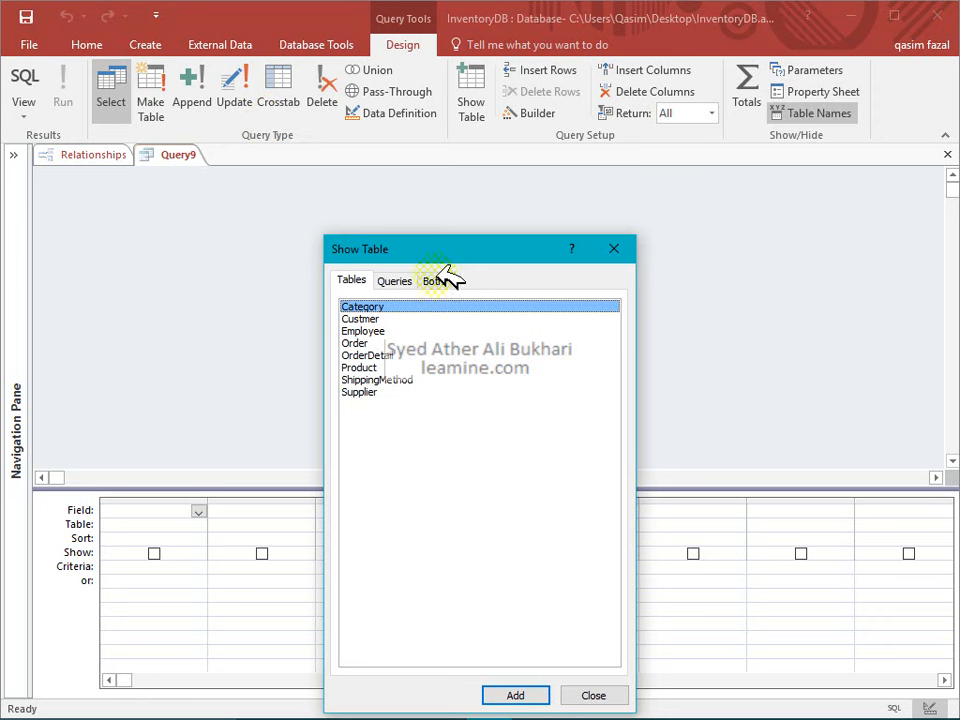
{"action": "left_click", "coordinate": [390, 367], "text": "ctrl"}
{"action": "left_click", "coordinate": [520, 694]}
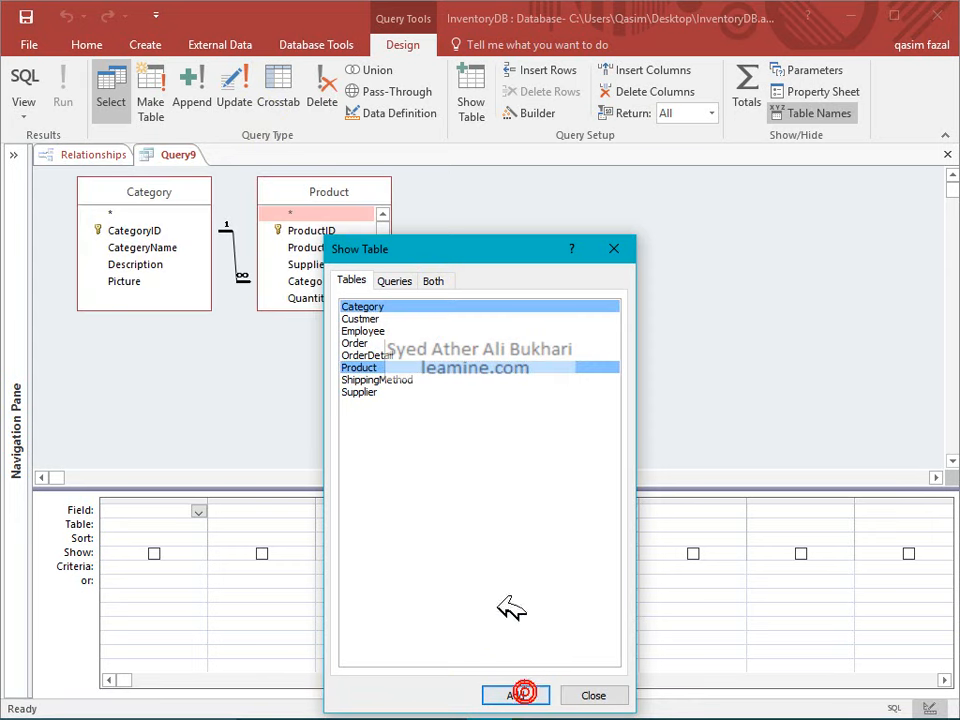
{"action": "left_click", "coordinate": [613, 248]}
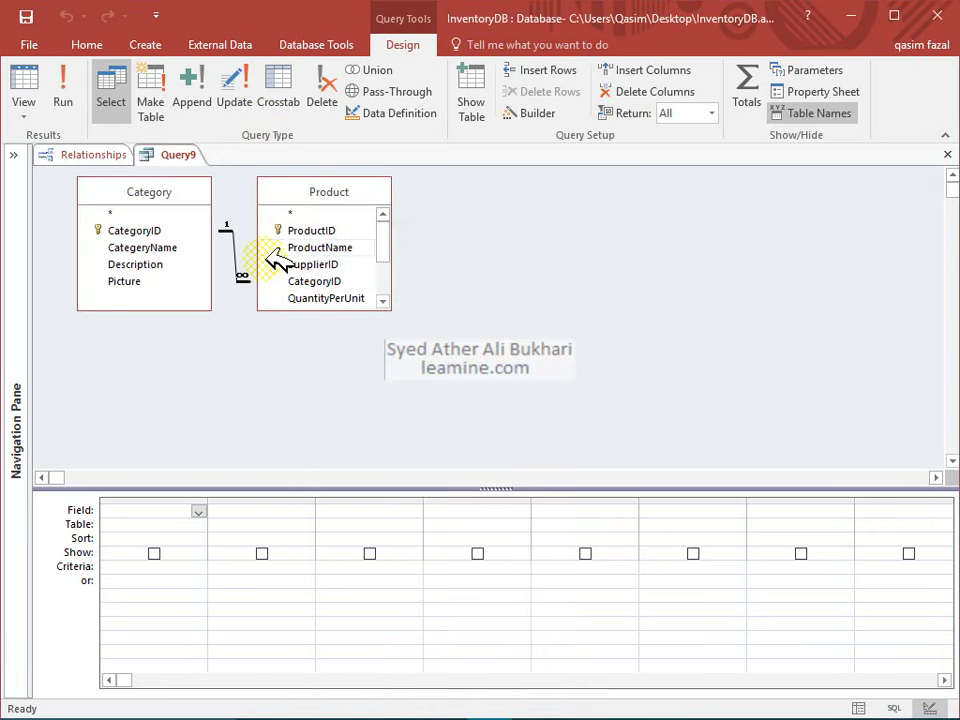
Step: Space the Category and Product tables farther apart in the query design
{"action": "left_click_drag", "start_coordinate": [325, 189], "coordinate": [393, 193]}
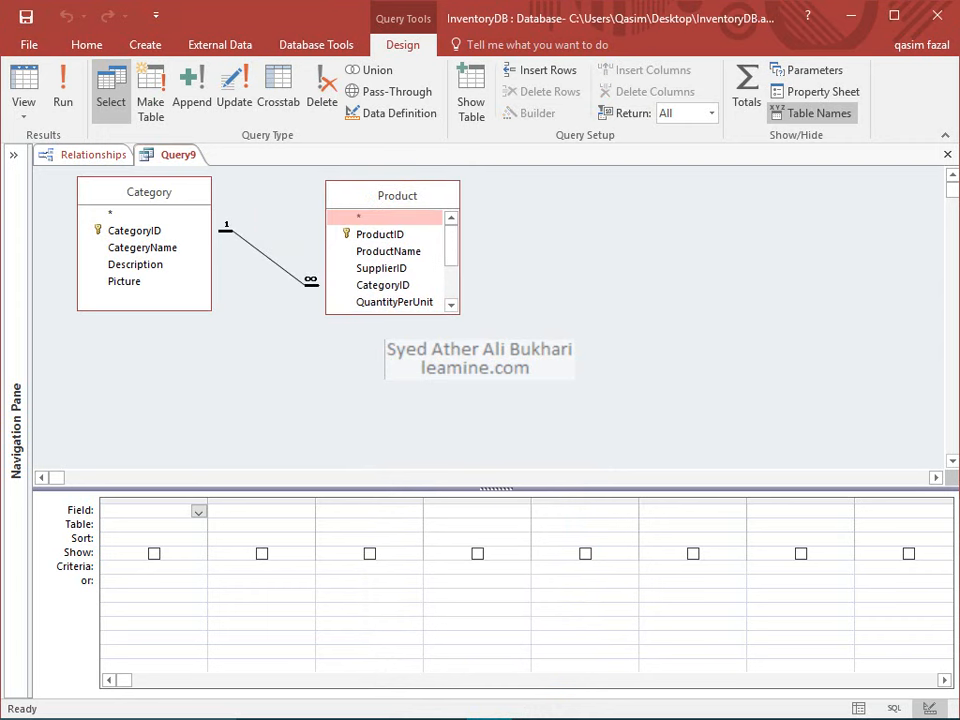
{"action": "left_click_drag", "start_coordinate": [153, 189], "coordinate": [187, 189]}
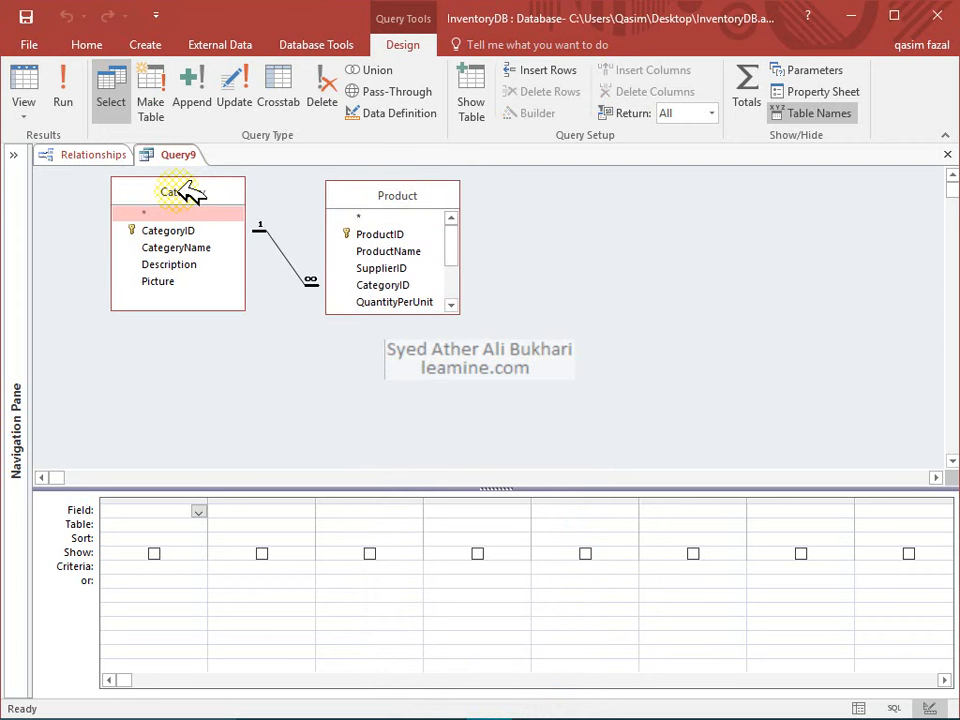
{"action": "left_click", "coordinate": [383, 311]}
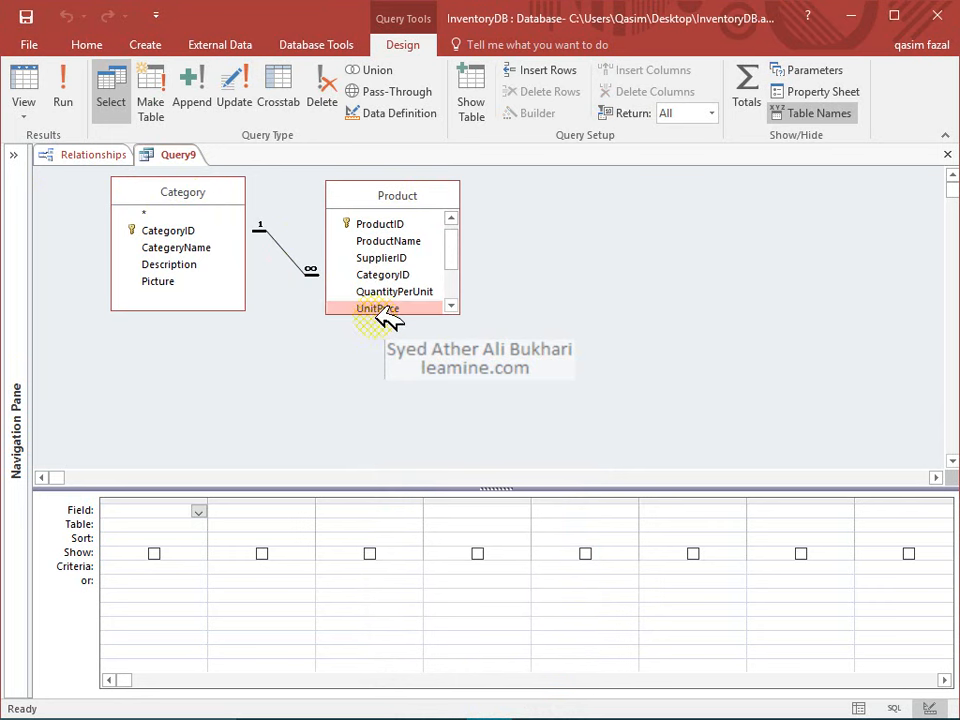
Step: Review the join properties between Category and Product, and enlarge the Product table to show all its fields
{"action": "left_click", "coordinate": [300, 258]}
{"action": "double_click", "coordinate": [303, 260]}
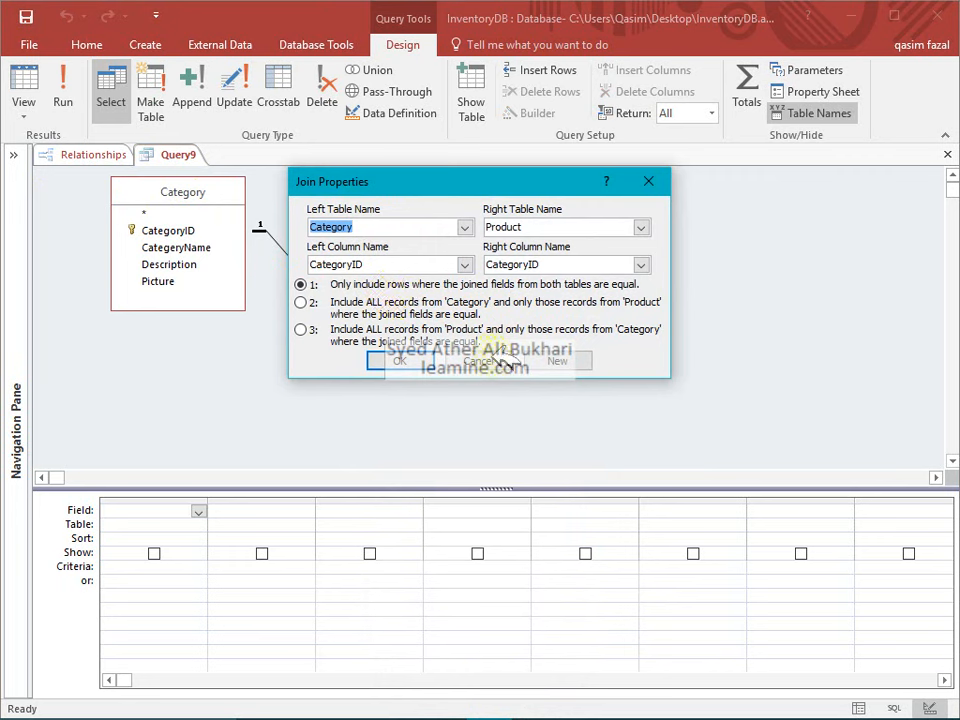
{"action": "left_click", "coordinate": [396, 360]}
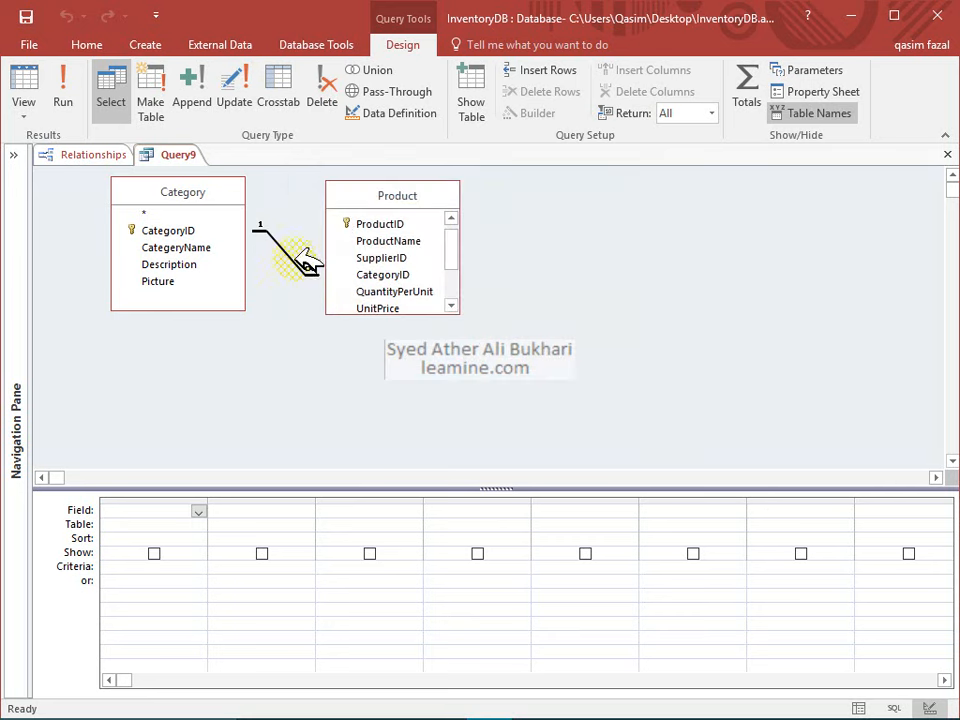
{"action": "left_click", "coordinate": [365, 308]}
{"action": "left_click_drag", "start_coordinate": [365, 313], "coordinate": [373, 403]}
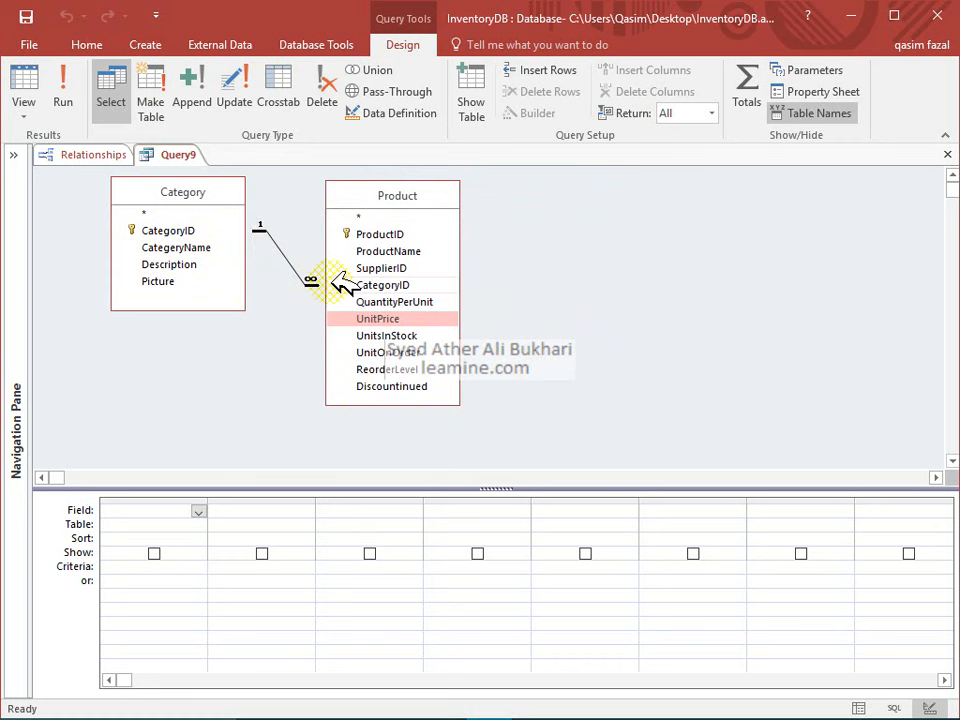
Step: Add CategeryName from Category and ProductName and UnitPrice from Product to the query
{"action": "double_click", "coordinate": [180, 247]}
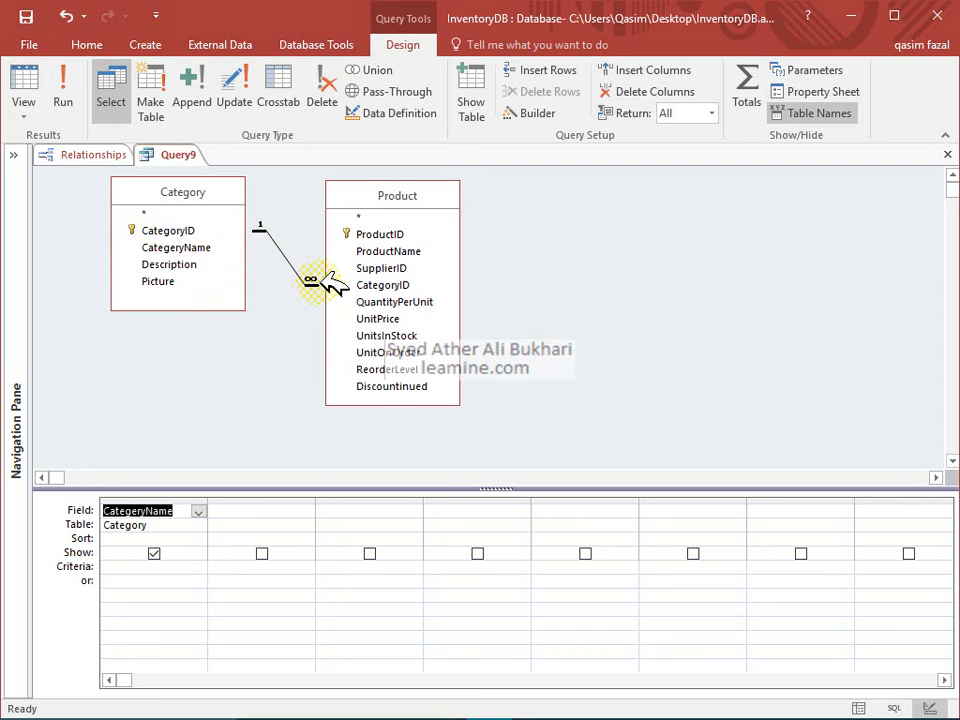
{"action": "double_click", "coordinate": [370, 251]}
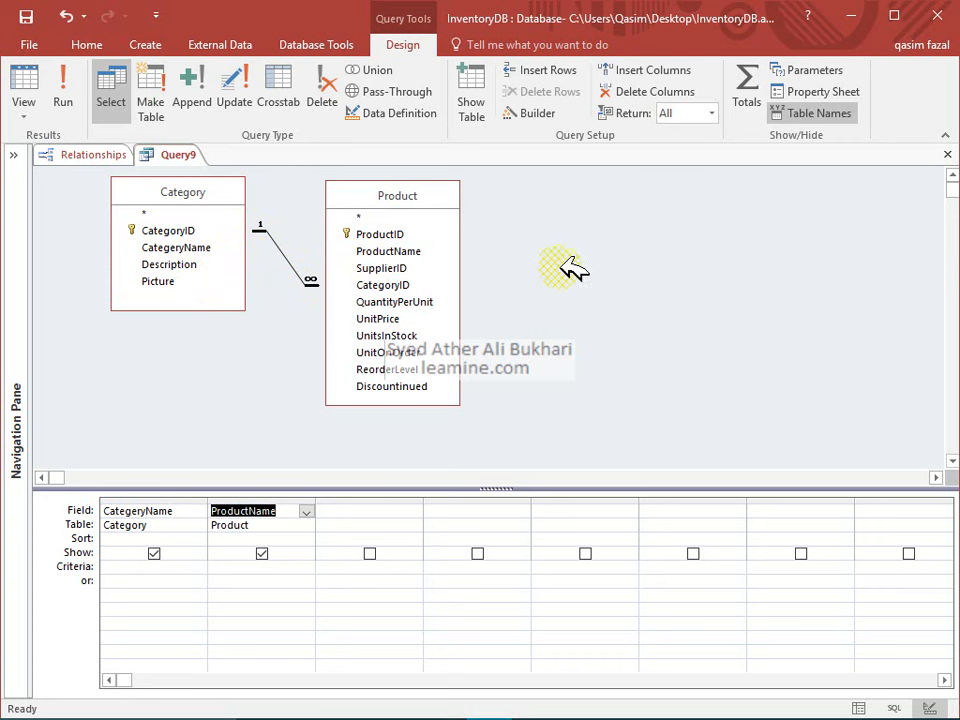
{"action": "left_click", "coordinate": [441, 318]}
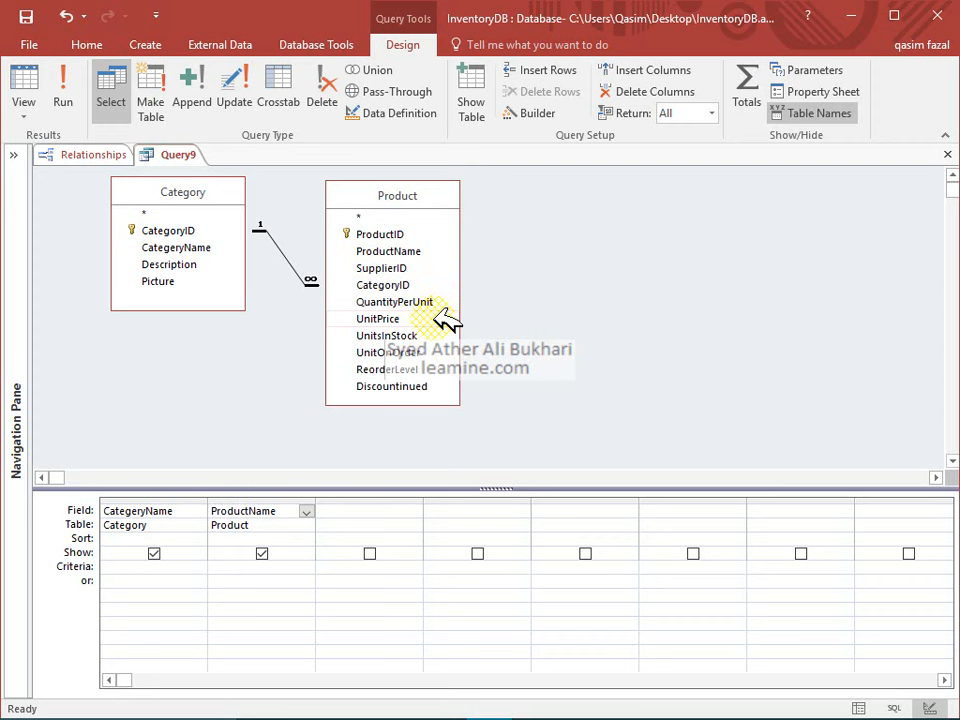
{"action": "left_click", "coordinate": [437, 313]}
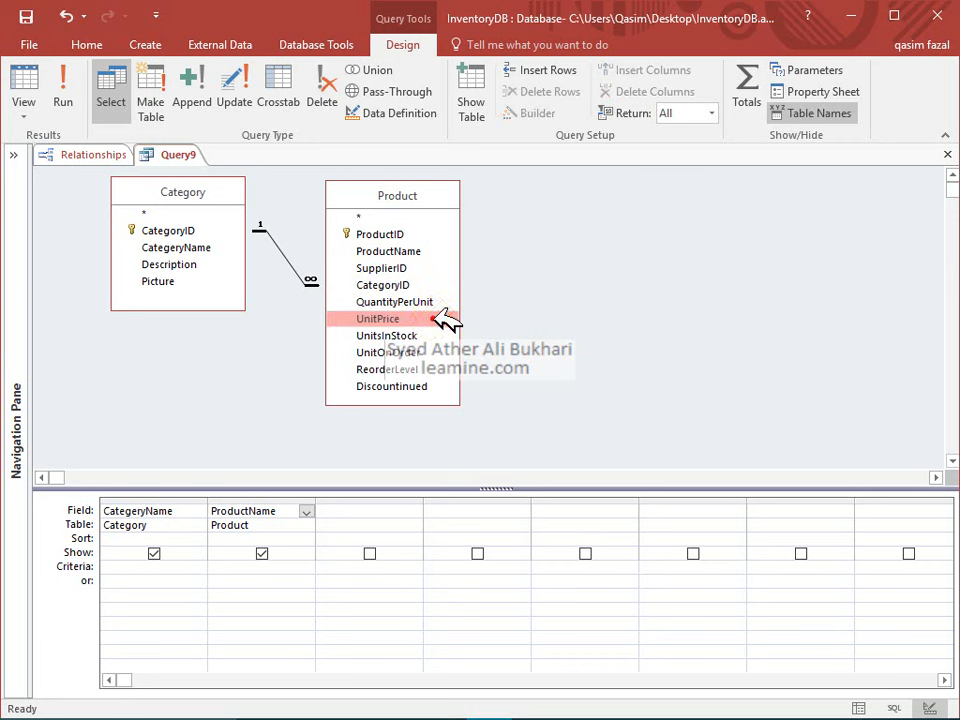
{"action": "double_click", "coordinate": [441, 318]}
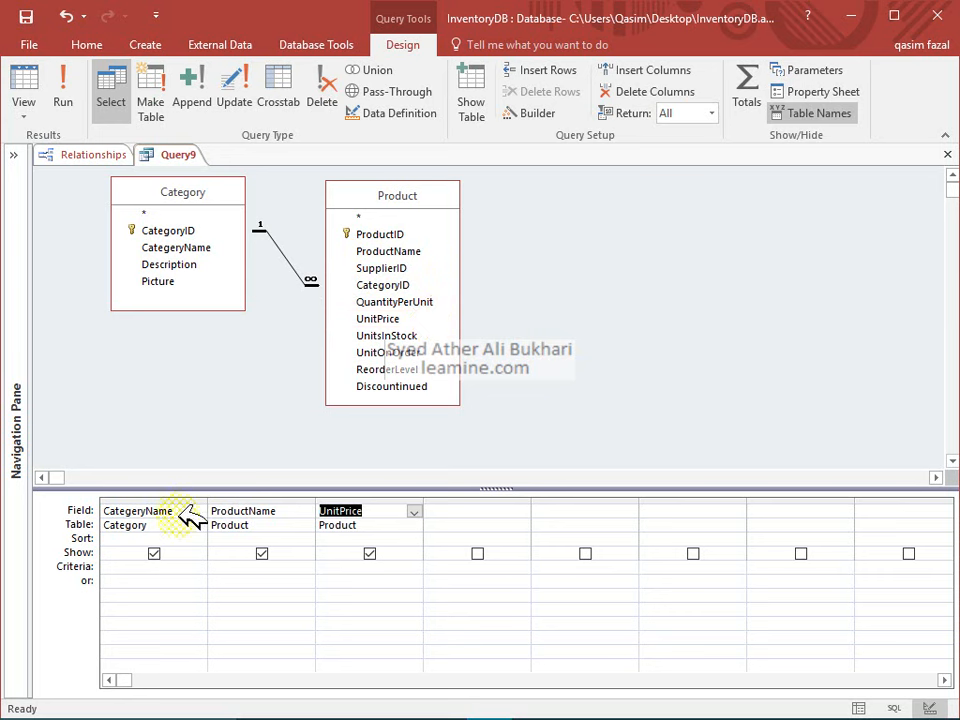
Step: Enter the opening bracket and prompt text "[Enter Category Name for Search" as the criterion for CategeryName
{"action": "left_click", "coordinate": [182, 564]}
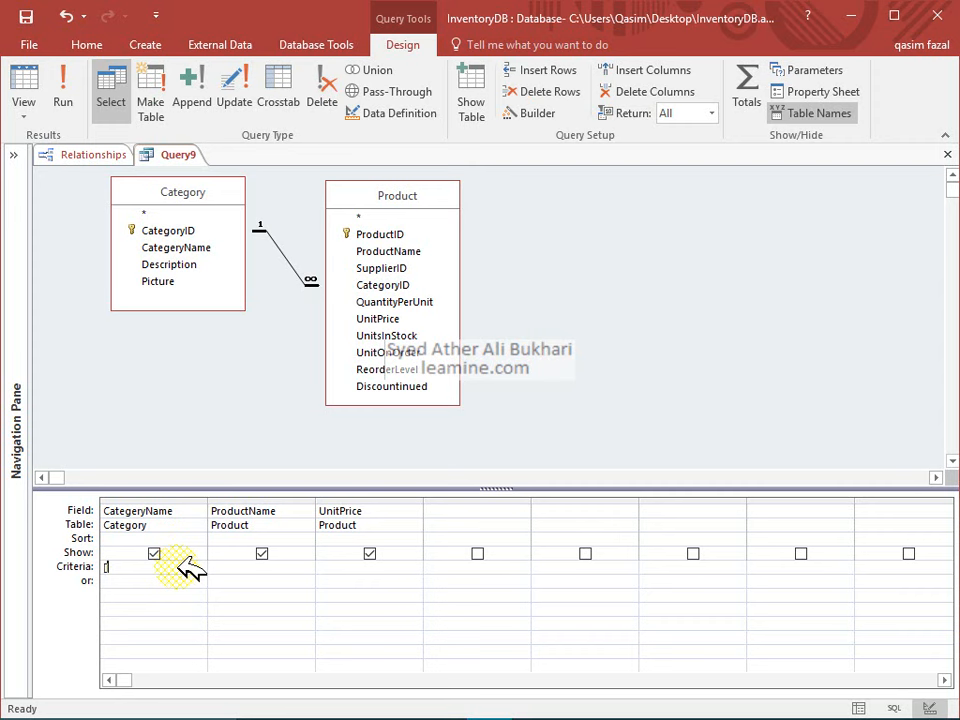
{"action": "type", "text": "[Enter "}
{"action": "type", "text": "Cater"}
{"action": "type", "text": "gory"}
{"action": "type", "text": " Name"}
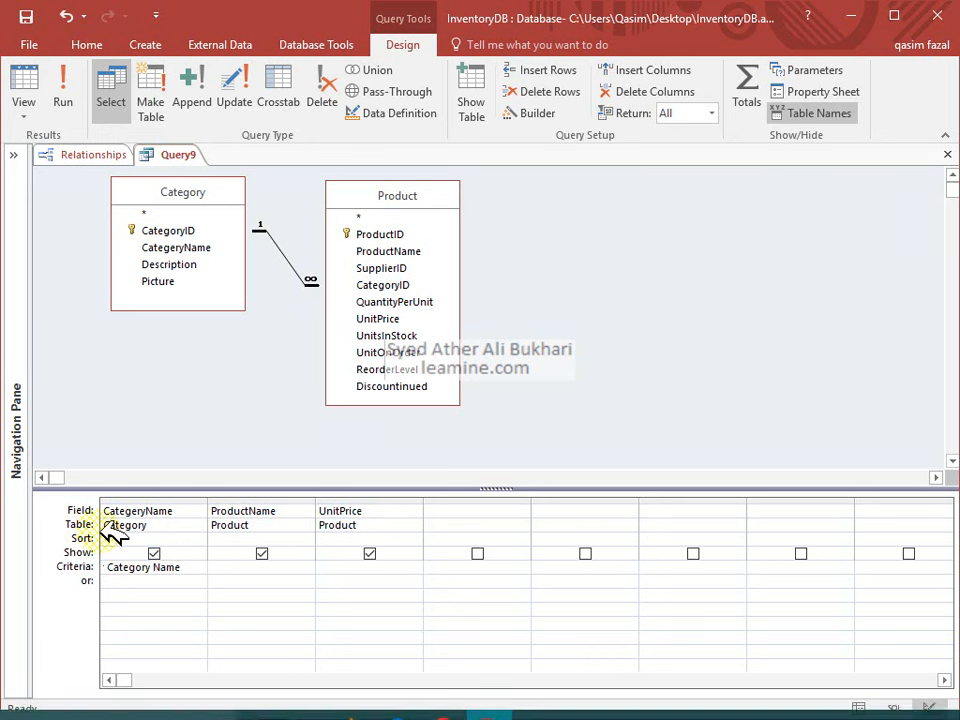
{"action": "type", "text": "for Srarc"}
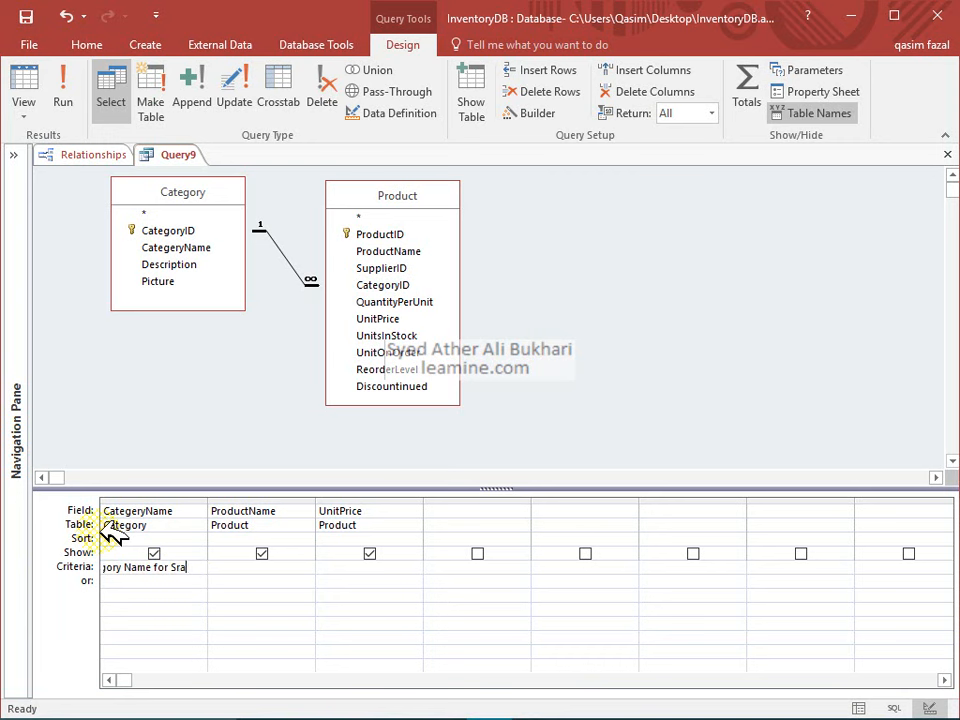
{"action": "key", "text": "BackSpace"}
{"action": "key", "text": "BackSpace"}
{"action": "key", "text": "BackSpace"}
{"action": "type", "text": "earch"}
{"action": "left_click", "coordinate": [153, 553]}
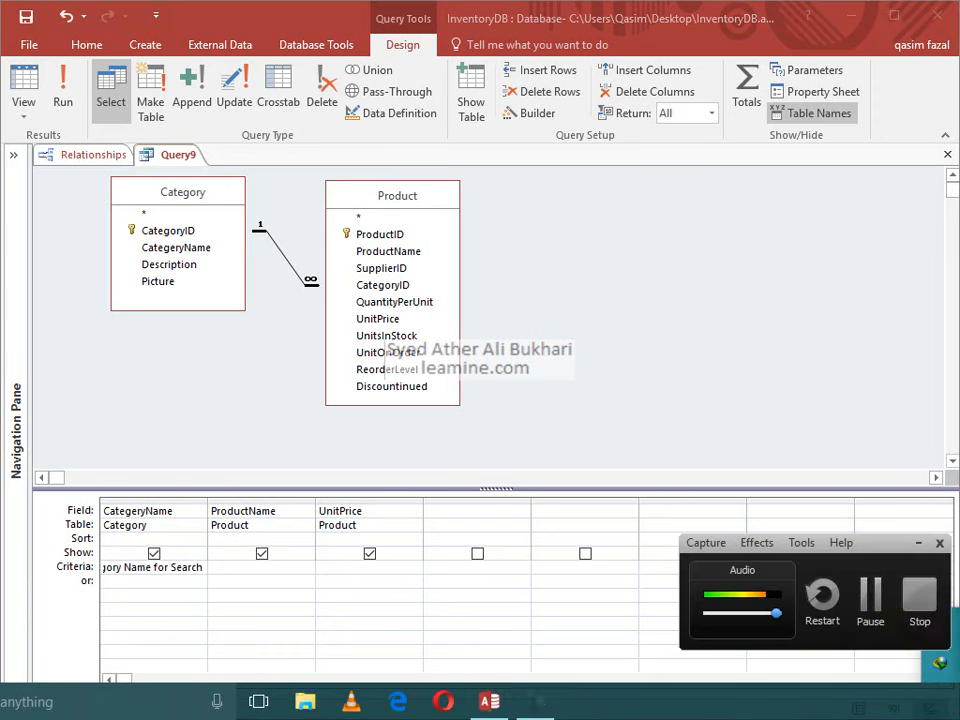
{"action": "left_click", "coordinate": [870, 604]}
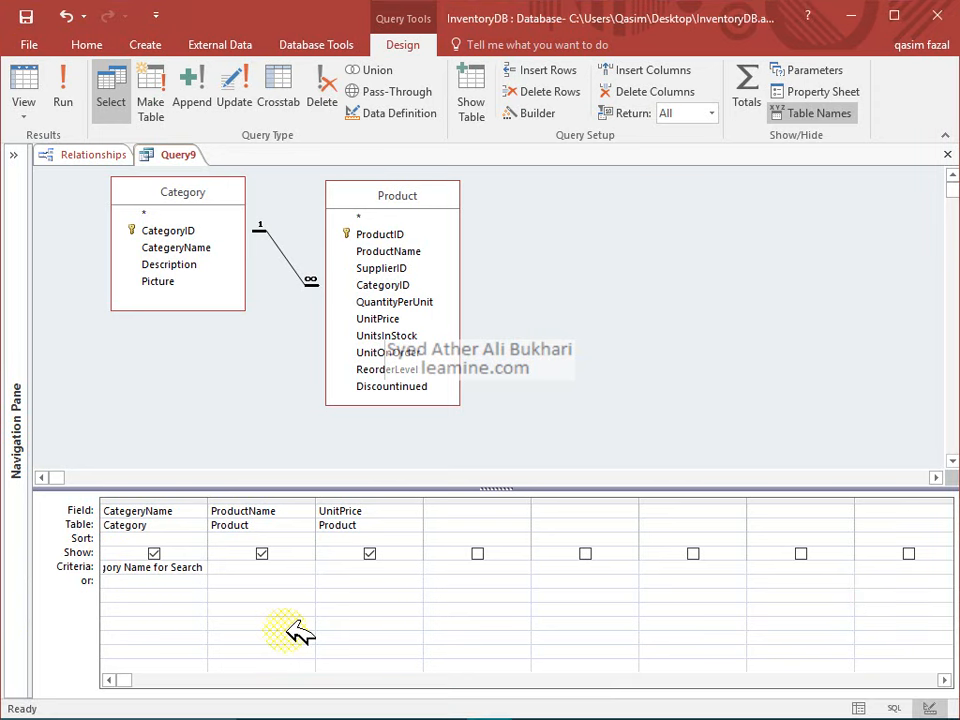
{"action": "left_click", "coordinate": [191, 585]}
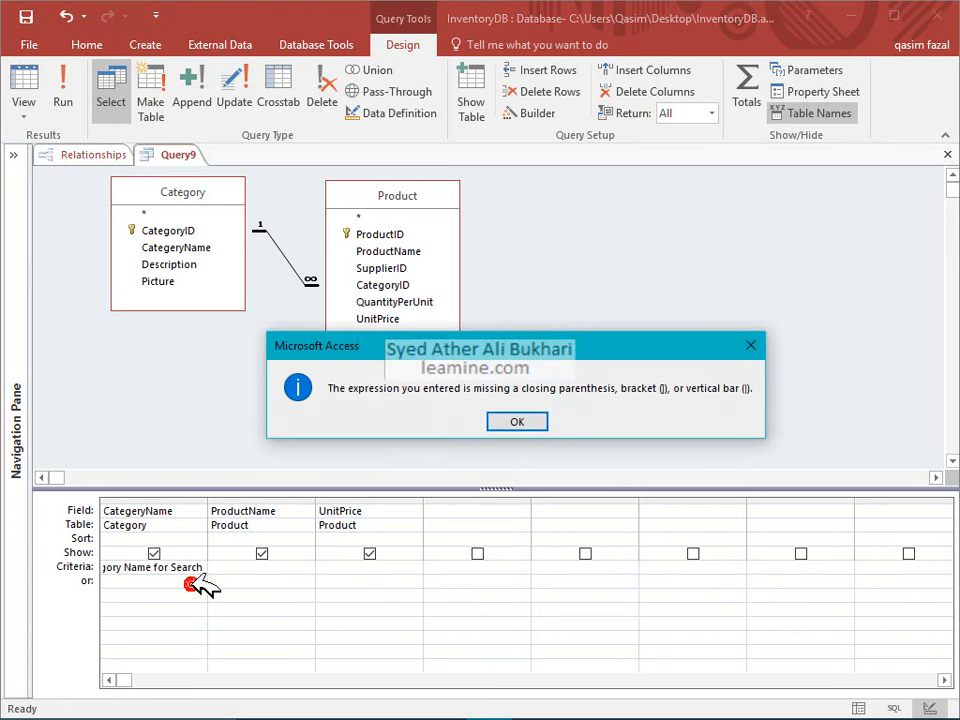
{"action": "left_click", "coordinate": [510, 420]}
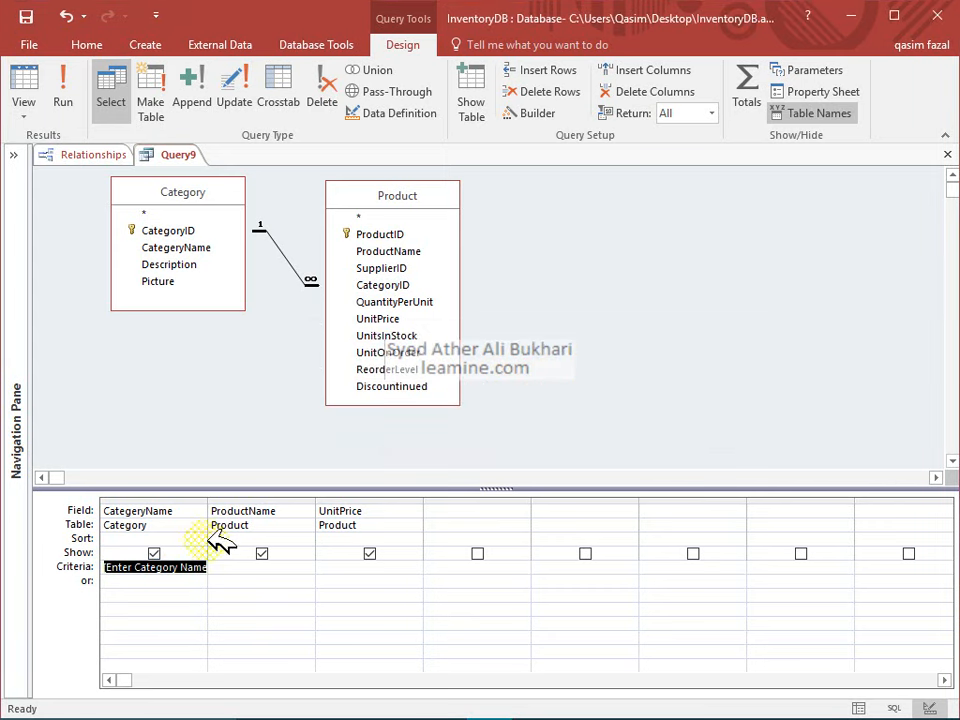
Step: Widen the CategeryName column and complete its criterion with a closing bracket to read [Enter Category Name for Search]
{"action": "left_click_drag", "start_coordinate": [207, 500], "coordinate": [326, 508]}
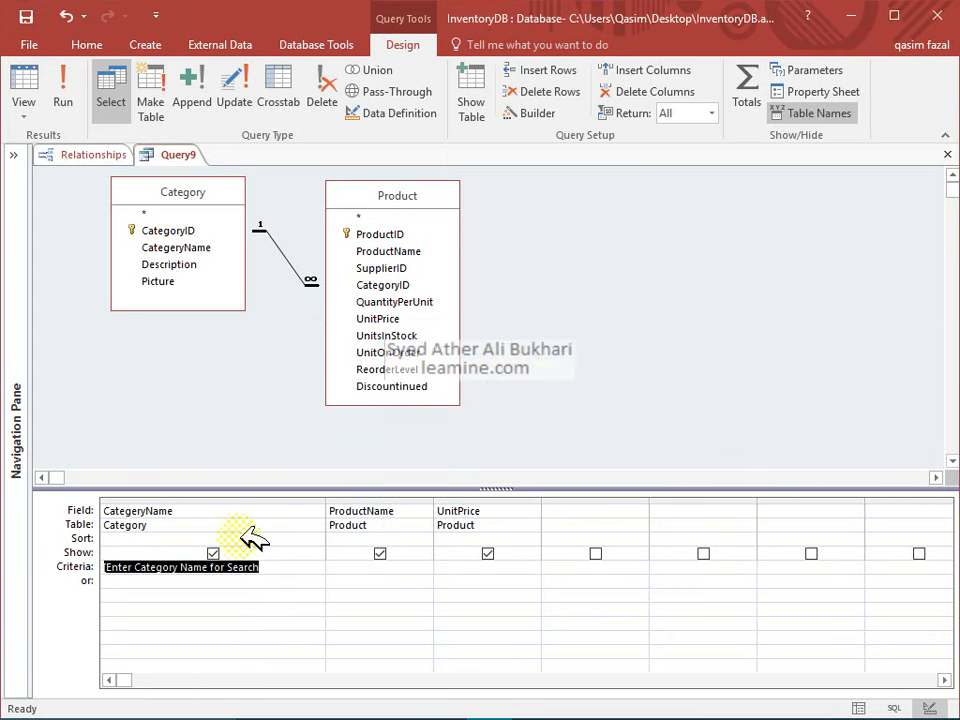
{"action": "left_click", "coordinate": [247, 566]}
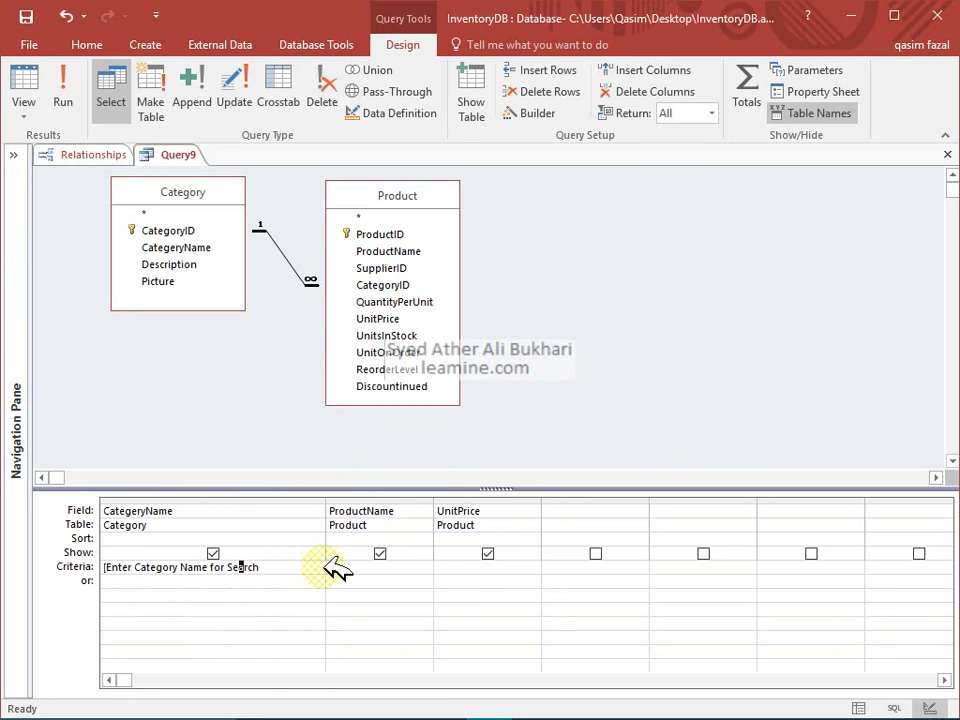
{"action": "key", "text": "End"}
{"action": "type", "text": "]"}
{"action": "left_click", "coordinate": [238, 536]}
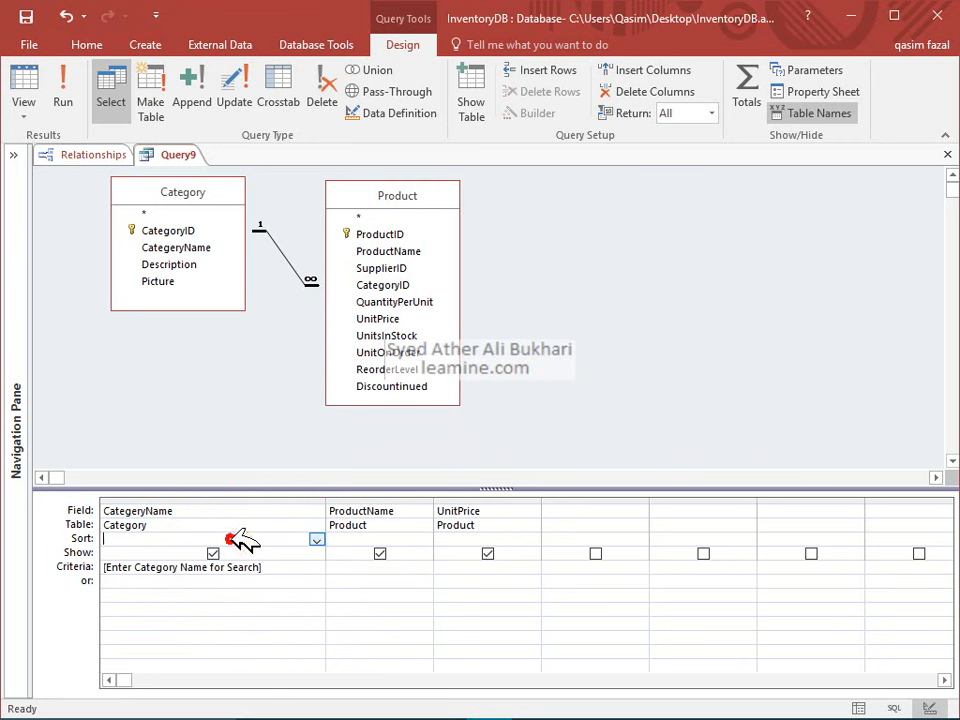
Step: Save the query as CategerywithProducts
{"action": "key", "text": "ctrl+s"}
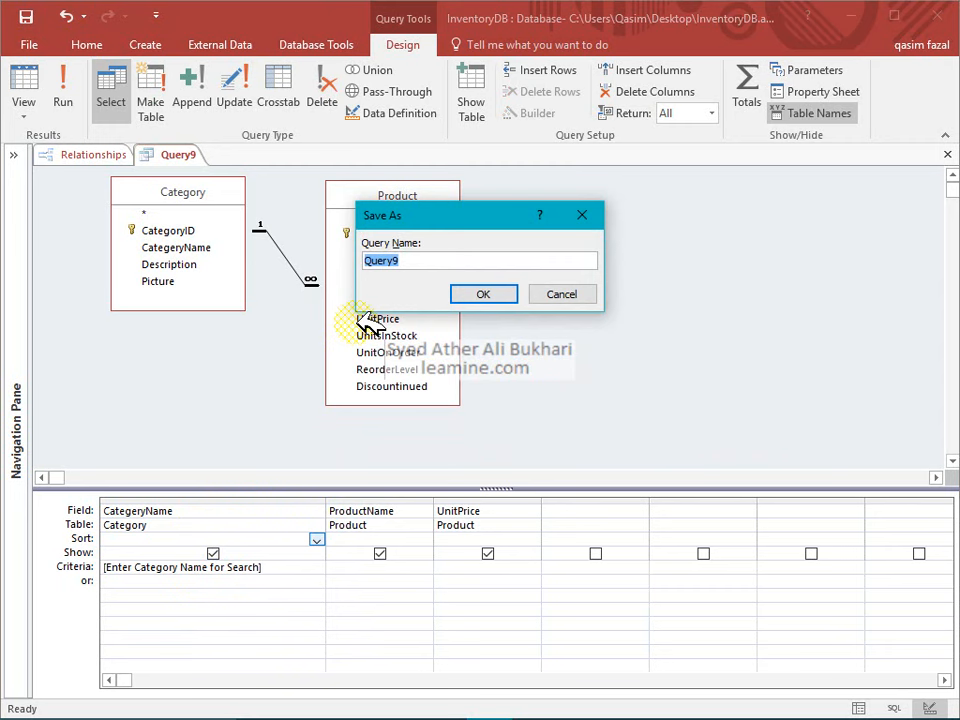
{"action": "type", "text": "CategorywithProducts"}
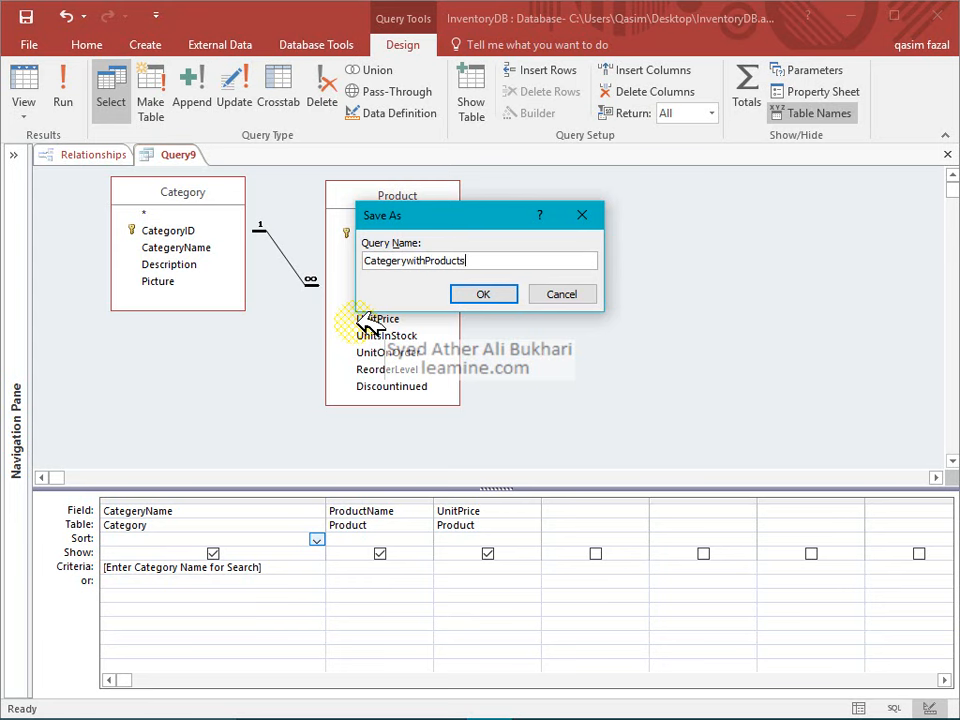
{"action": "key", "text": "Return"}
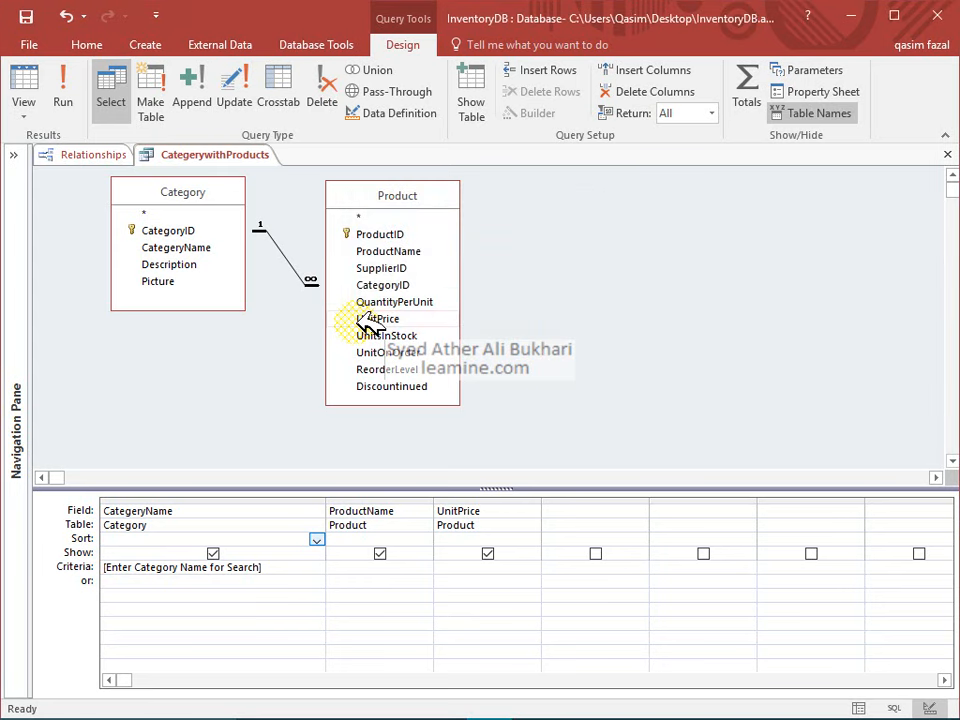
Step: Expand the list of database objects and group it by the Custom category so the queries are listed
{"action": "left_click", "coordinate": [14, 154]}
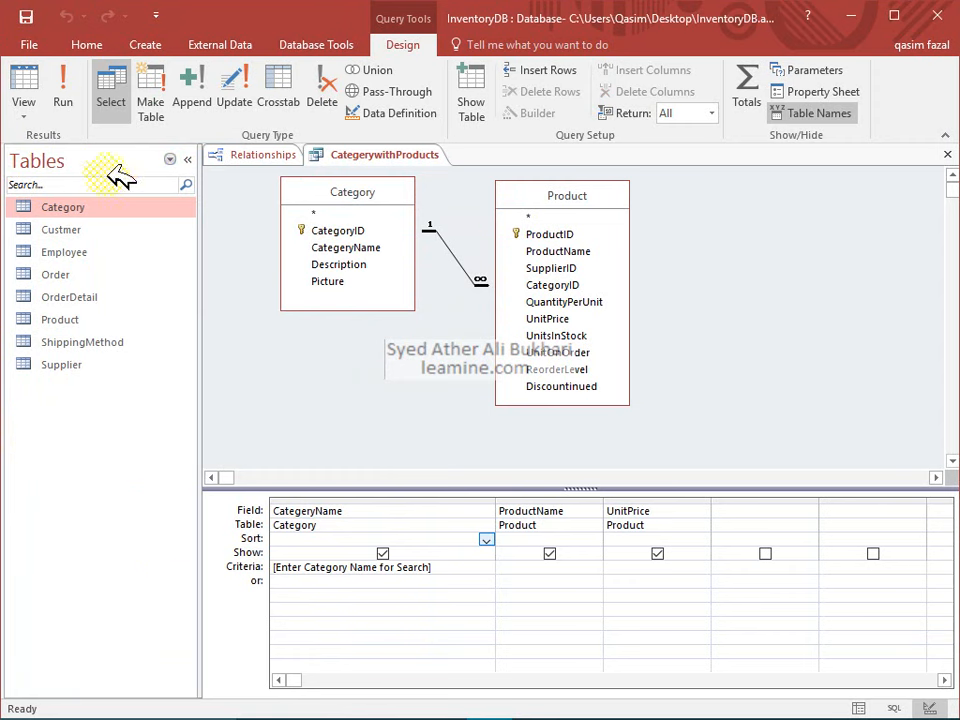
{"action": "left_click", "coordinate": [169, 158]}
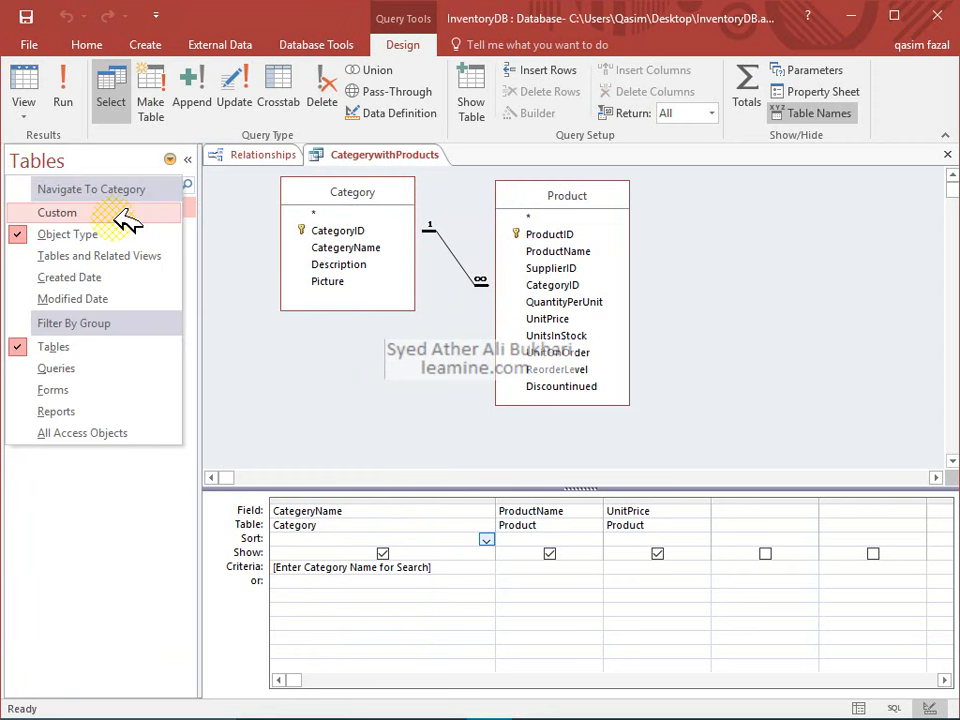
{"action": "left_click", "coordinate": [120, 257]}
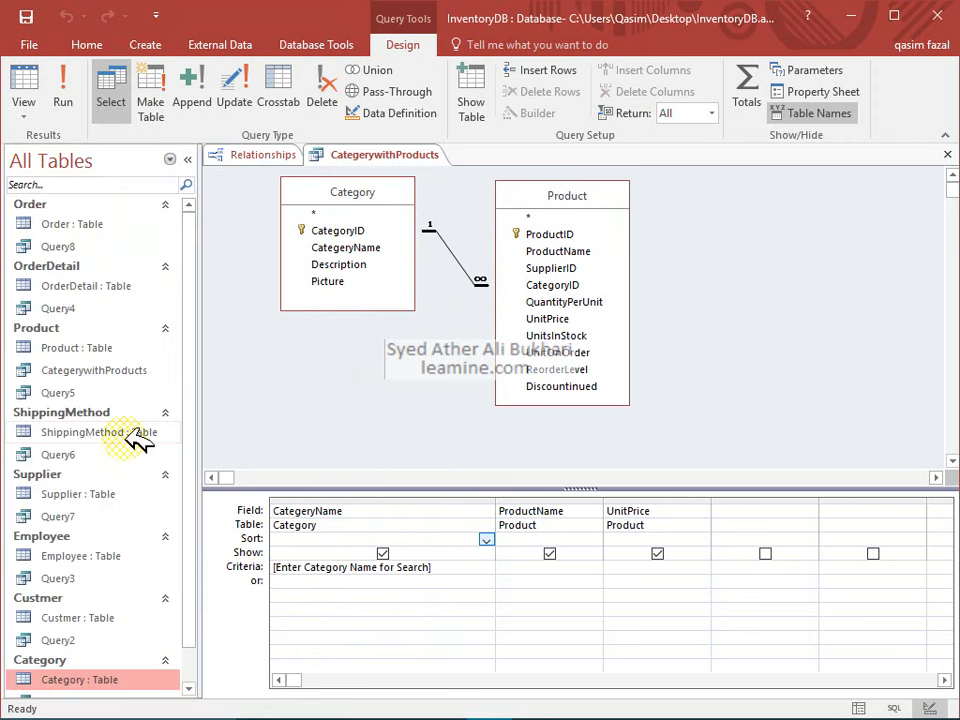
{"action": "left_click", "coordinate": [122, 160]}
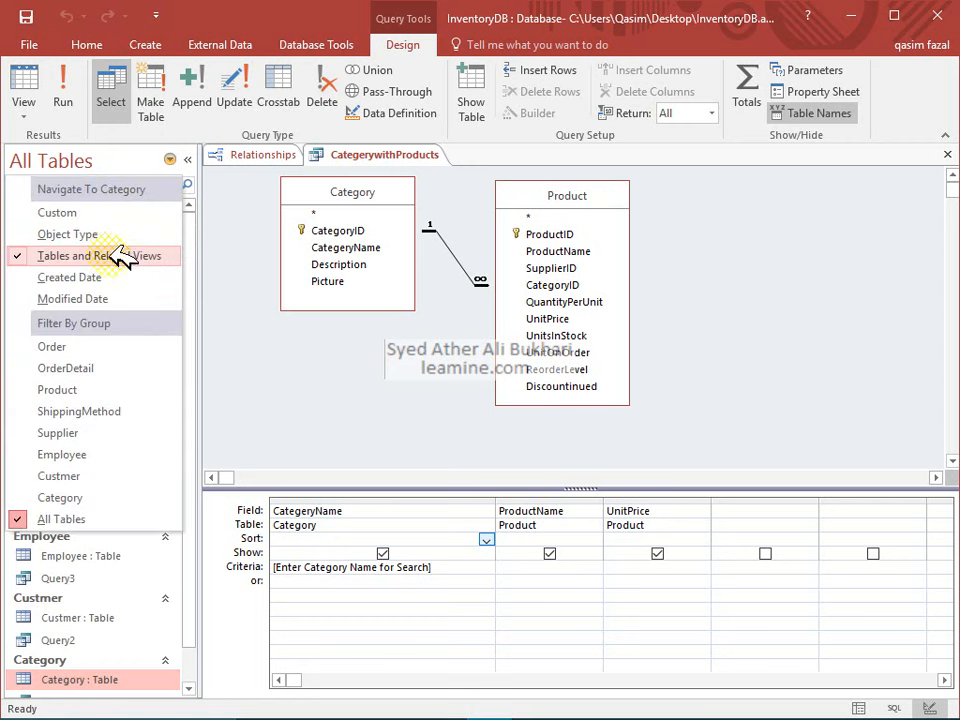
{"action": "left_click", "coordinate": [100, 212]}
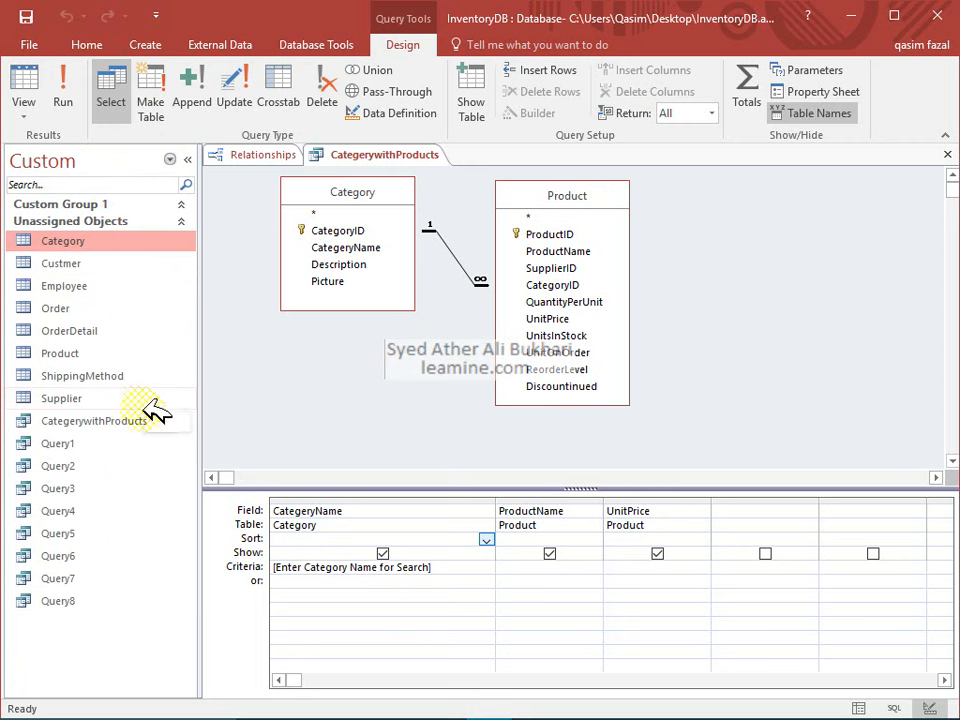
Step: Delete the queries Query1 through Query8 from the database
{"action": "left_click", "coordinate": [137, 445]}
{"action": "left_click", "coordinate": [133, 601], "text": "shift"}
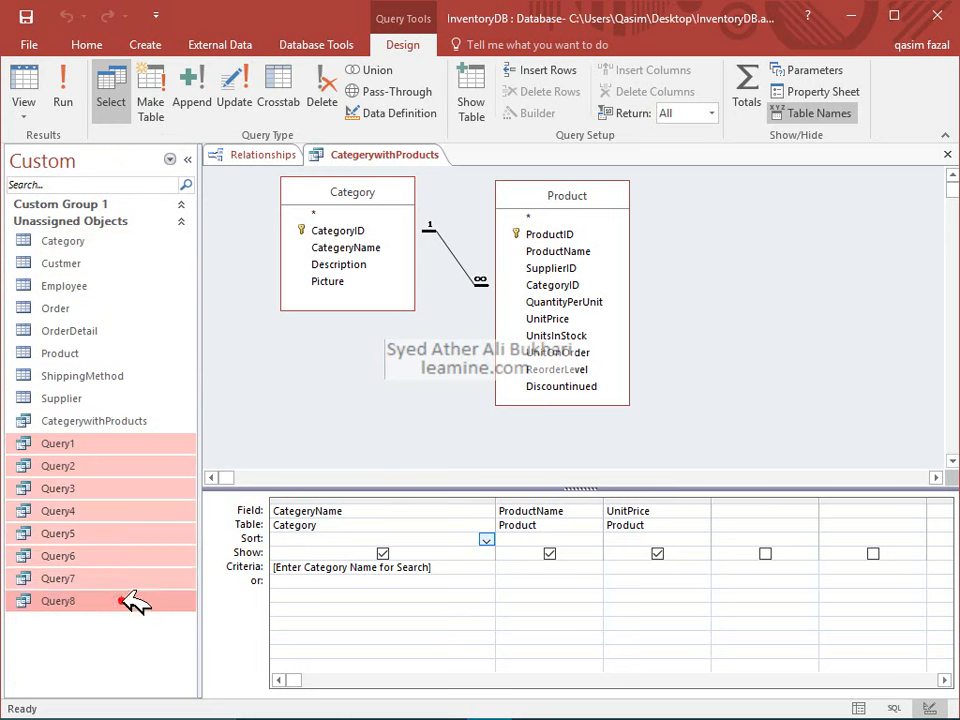
{"action": "key", "text": "Delete"}
{"action": "key", "text": "Escape"}
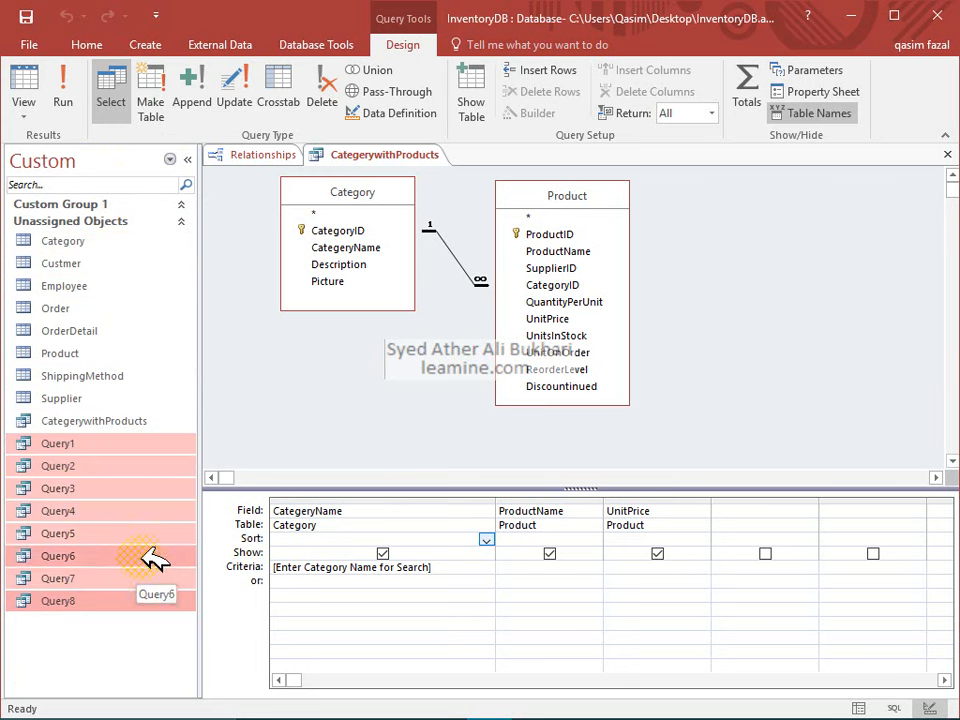
{"action": "key", "text": "Delete"}
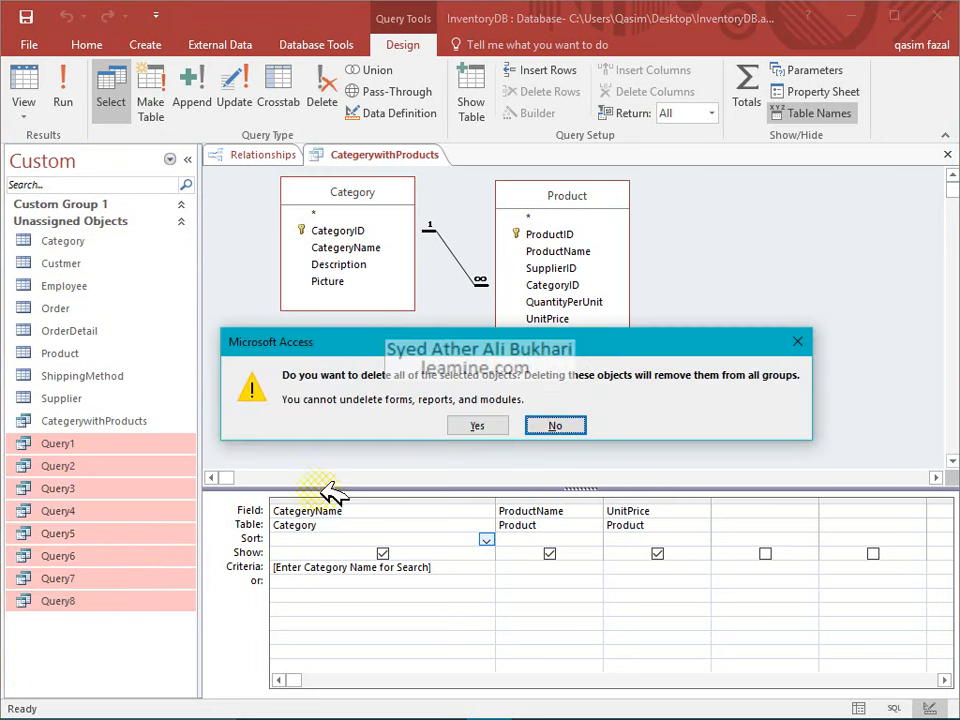
{"action": "left_click", "coordinate": [476, 424]}
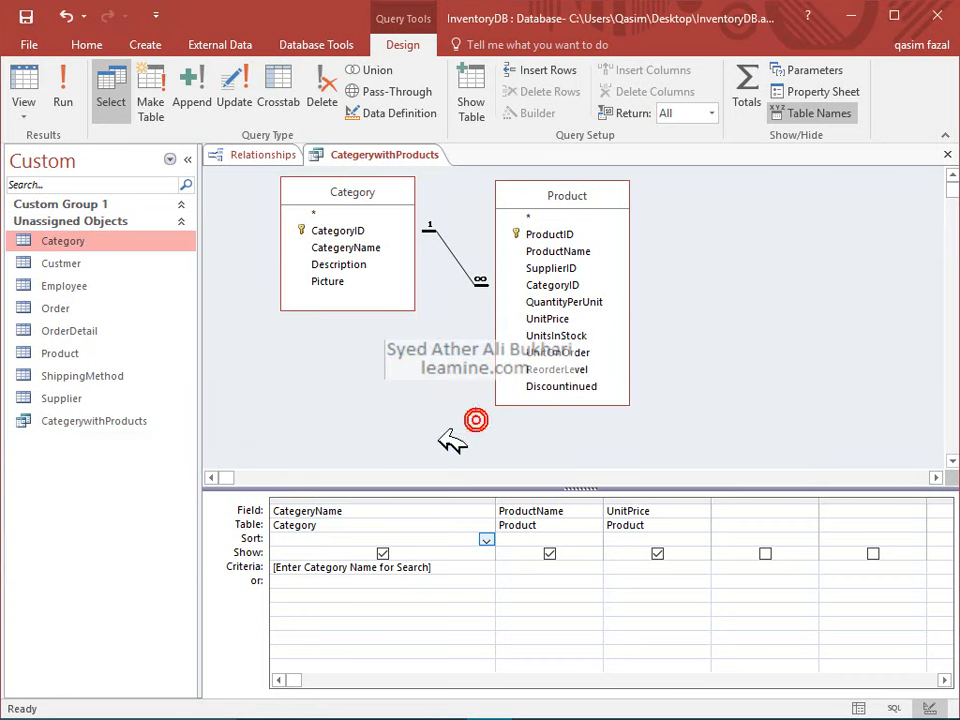
Step: Group the database objects by Object Type and show All Access Objects
{"action": "left_click", "coordinate": [102, 163]}
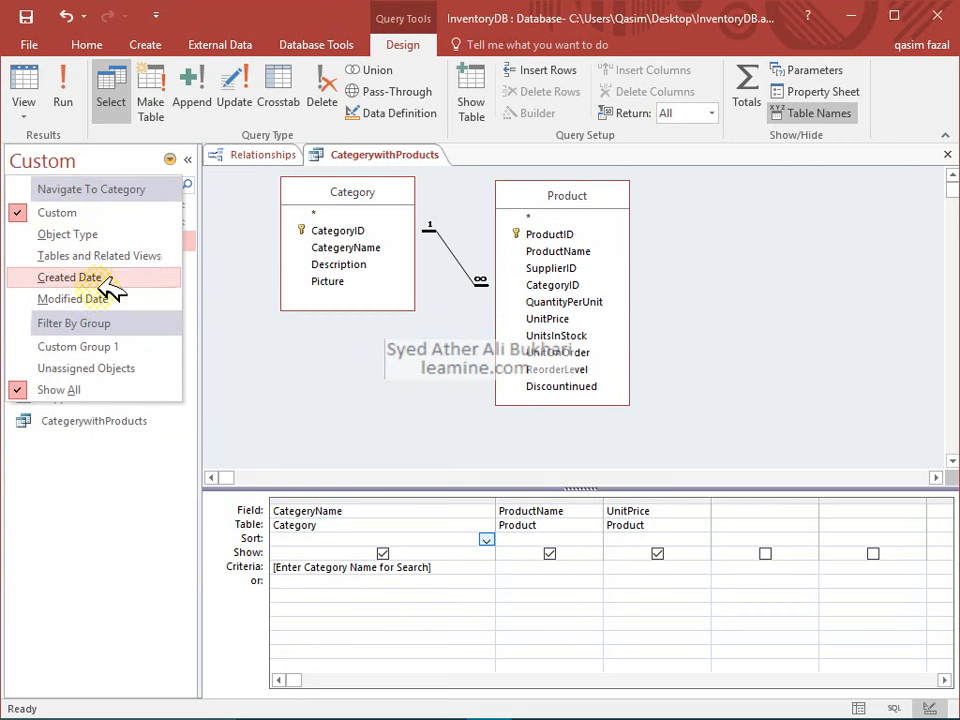
{"action": "left_click", "coordinate": [108, 236]}
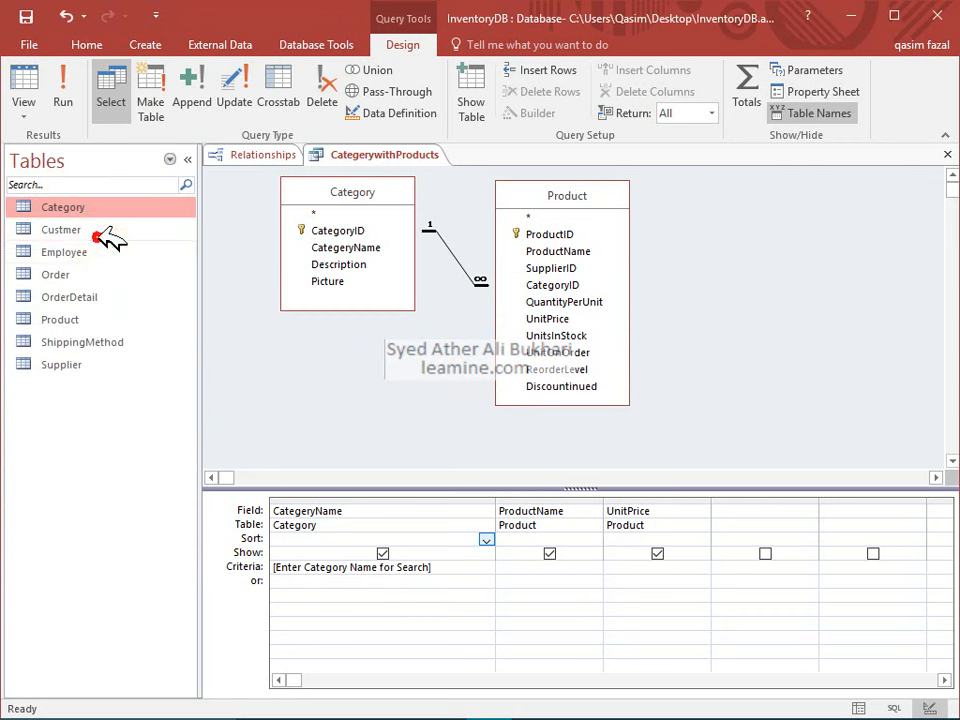
{"action": "left_click", "coordinate": [104, 143]}
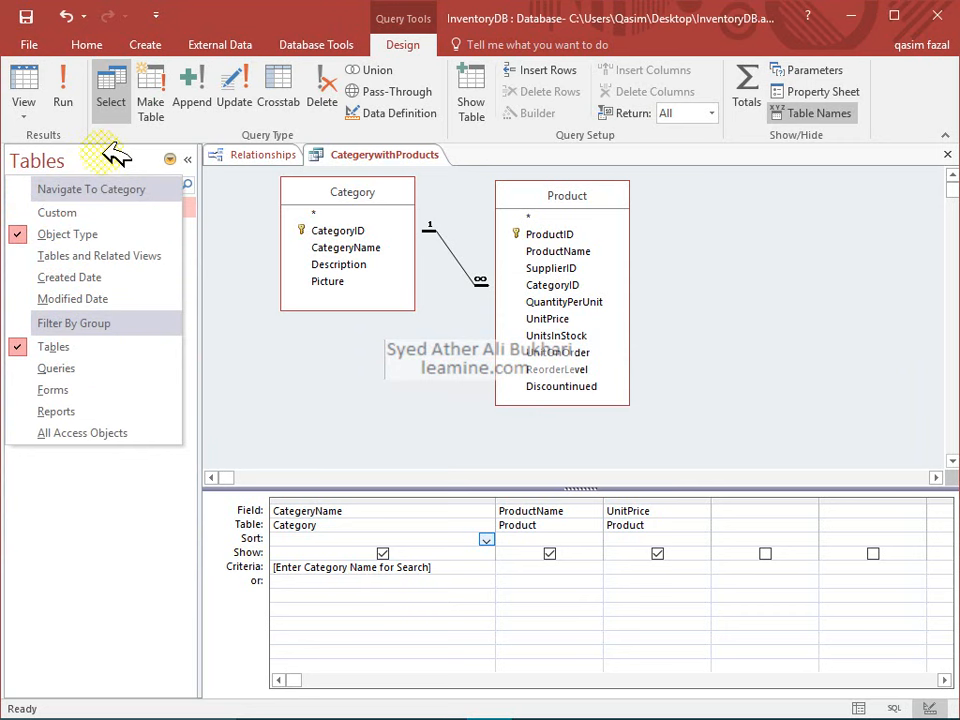
{"action": "left_click", "coordinate": [92, 213]}
{"action": "left_click", "coordinate": [127, 166]}
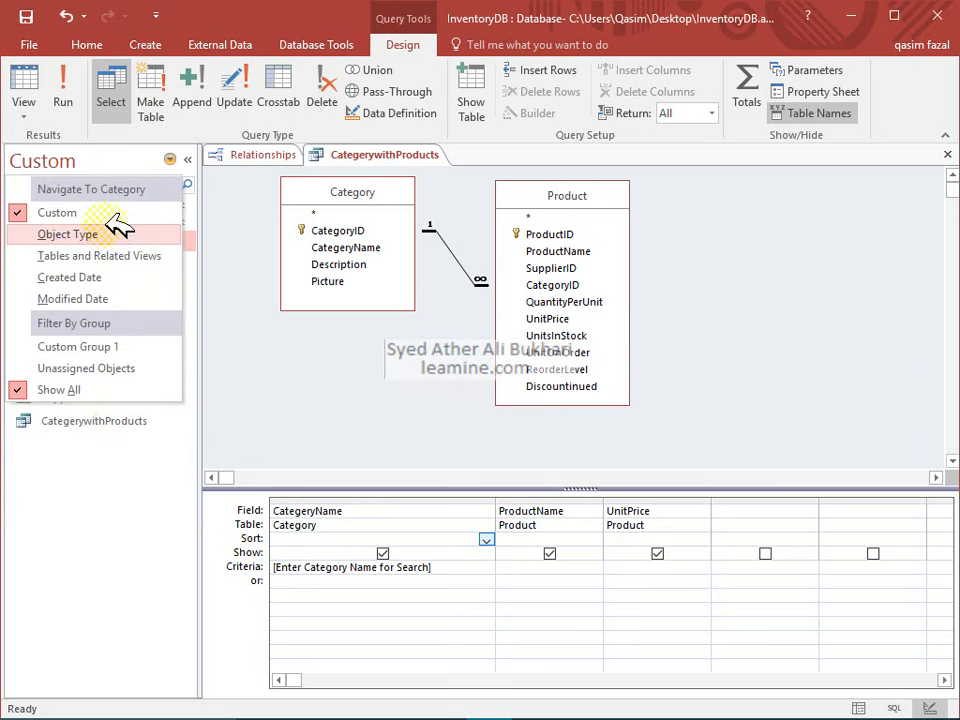
{"action": "left_click", "coordinate": [118, 228]}
{"action": "left_click", "coordinate": [115, 168]}
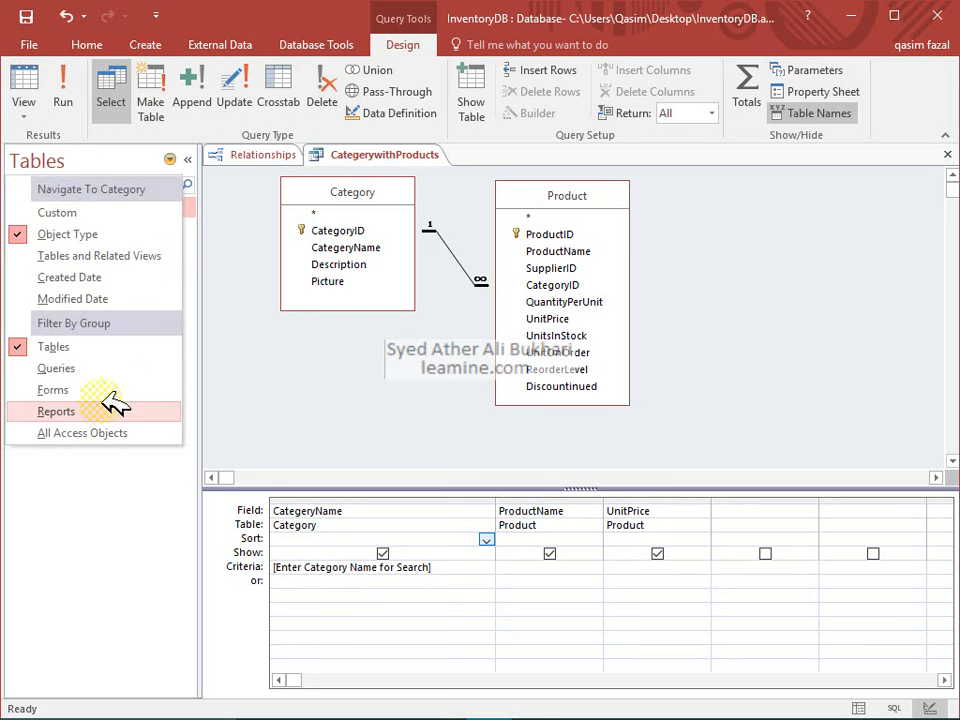
{"action": "left_click", "coordinate": [106, 431]}
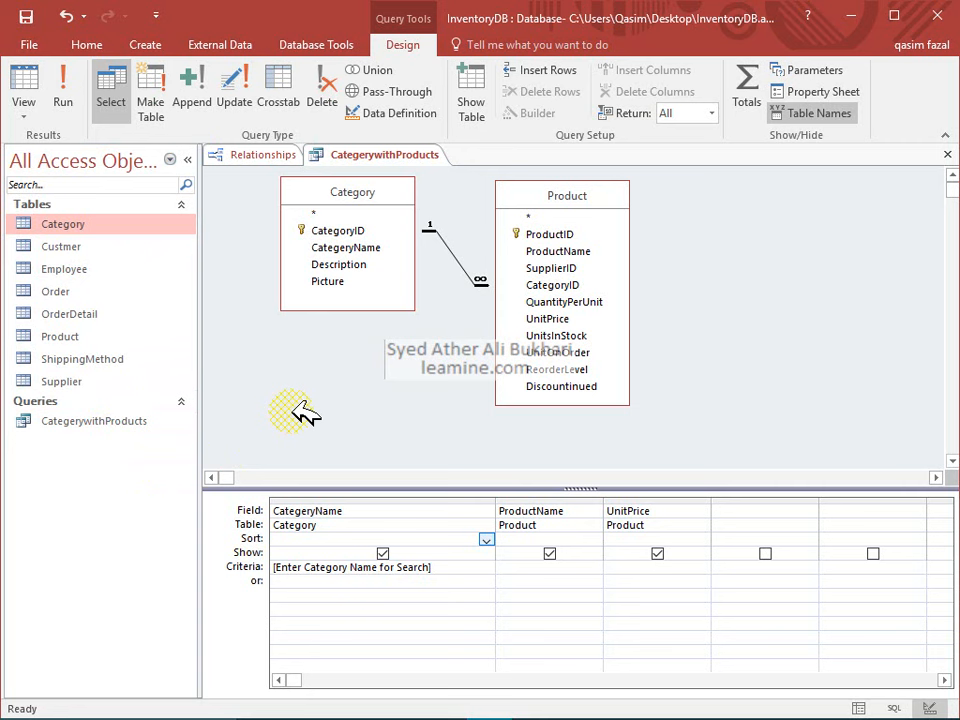
Step: Run the query as a trial, cancel its parameter prompt, and check the existing category names in the Category table's datasheet
{"action": "left_click", "coordinate": [72, 98]}
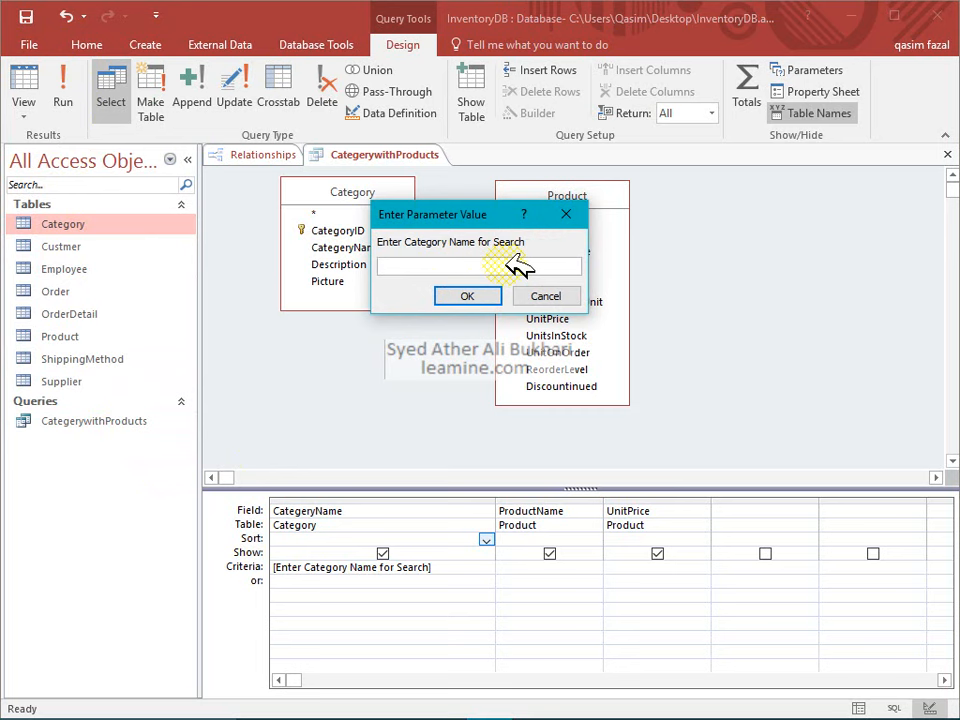
{"action": "key", "text": "Escape"}
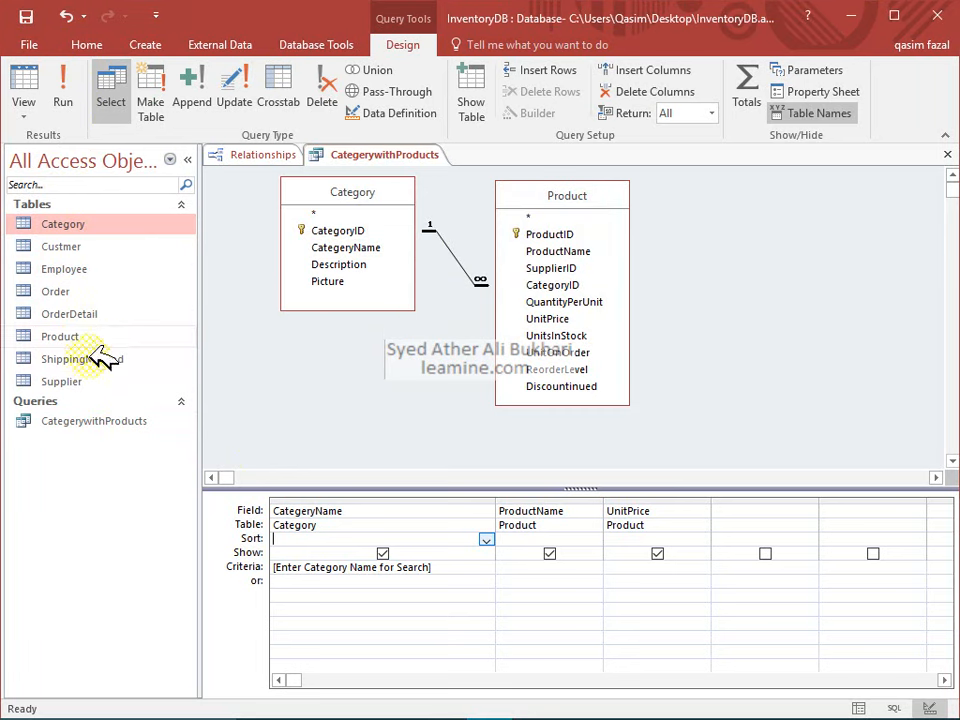
{"action": "right_click", "coordinate": [72, 224]}
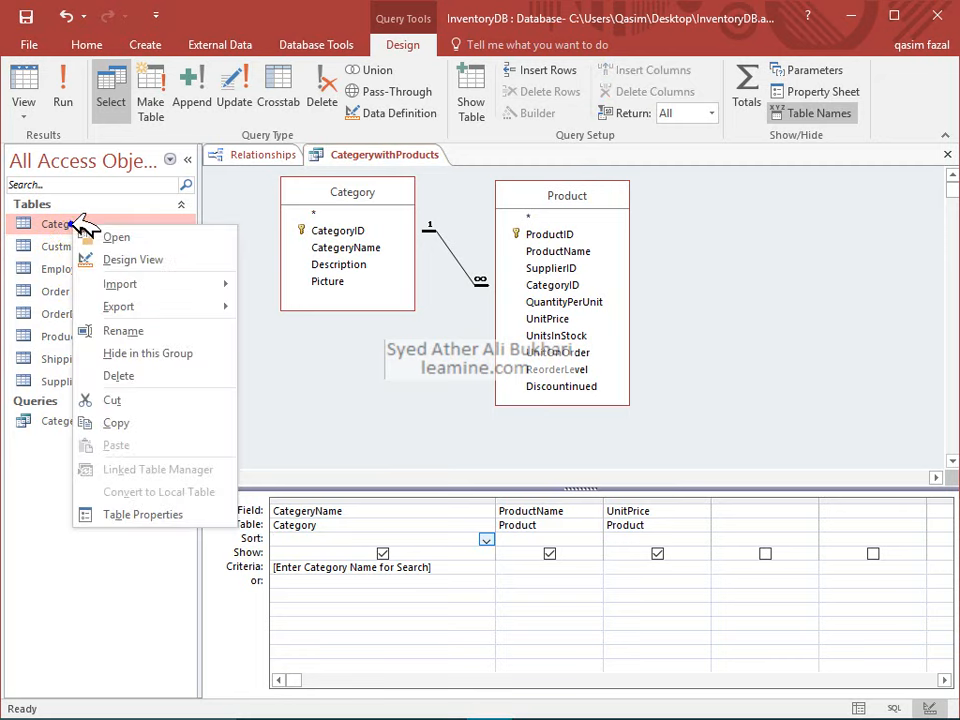
{"action": "left_click", "coordinate": [120, 259]}
{"action": "left_click", "coordinate": [26, 88]}
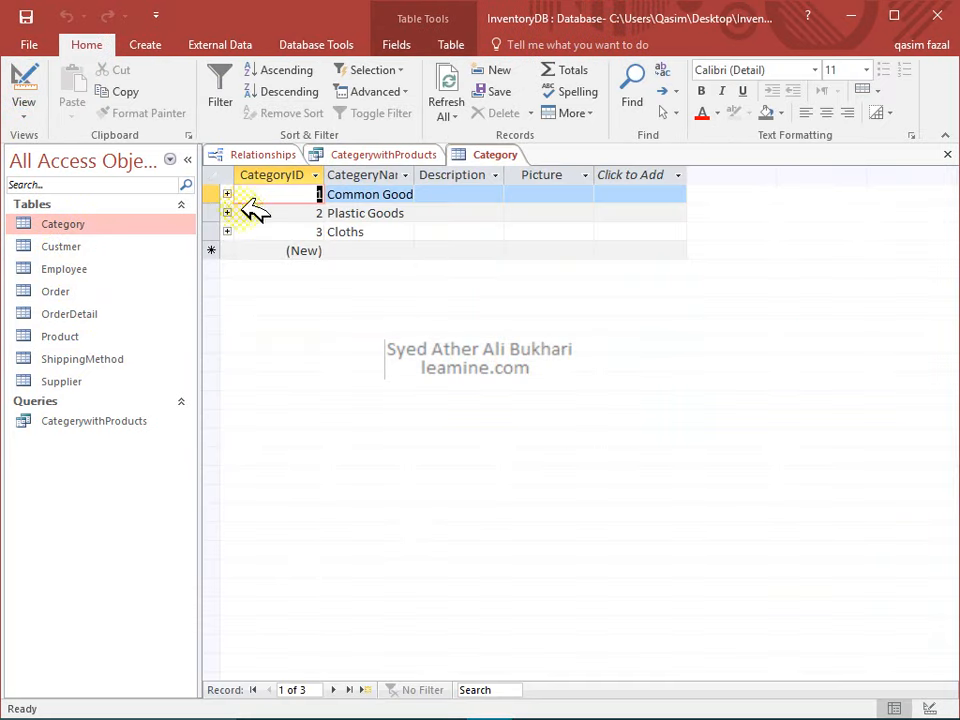
{"action": "left_click", "coordinate": [368, 232]}
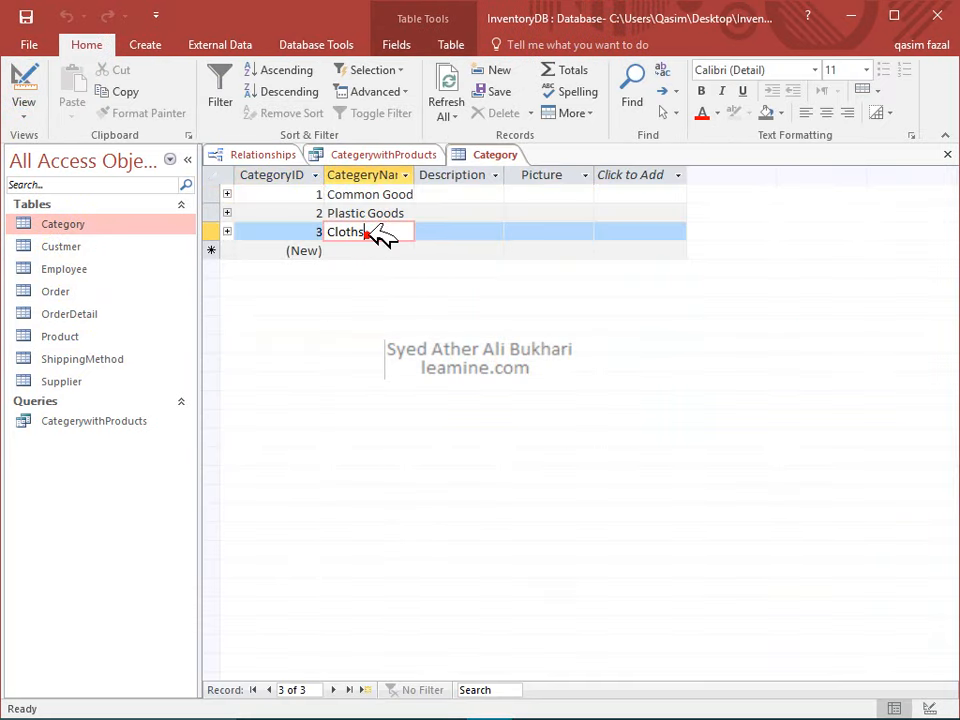
{"action": "double_click", "coordinate": [350, 232]}
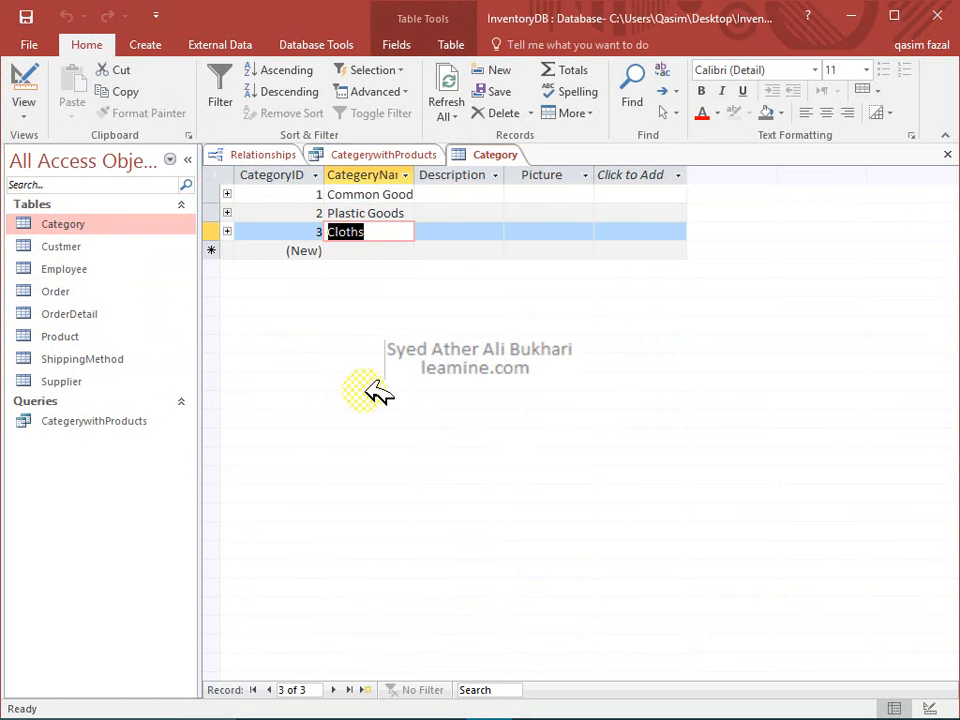
{"action": "left_click", "coordinate": [947, 154]}
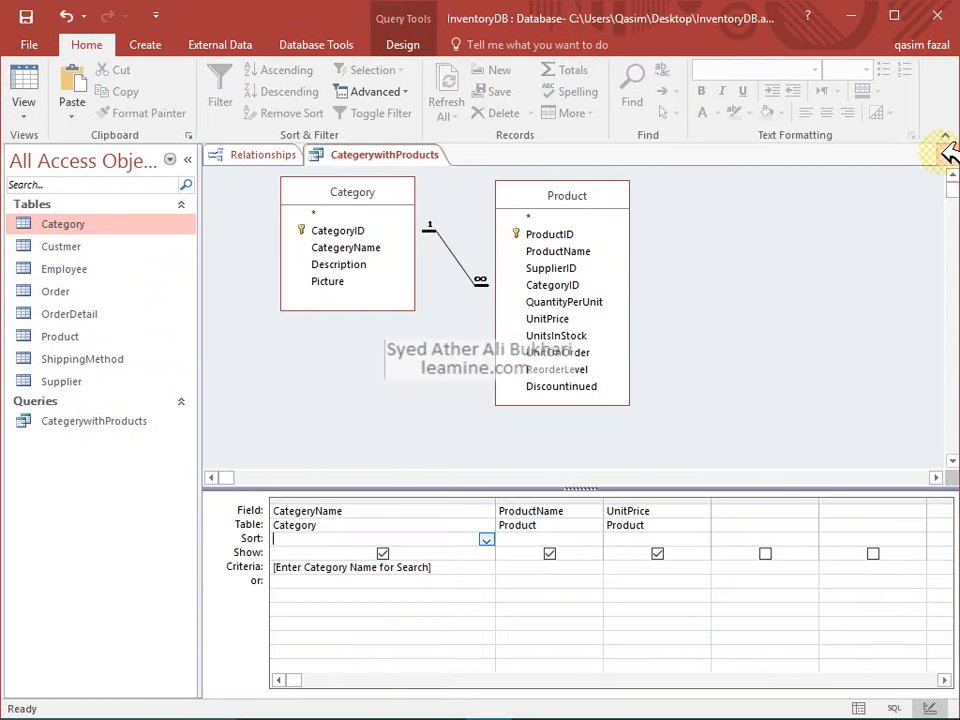
Step: Close the CategerywithProducts query design and the Relationships window, saving the changes to the relationships layout
{"action": "left_click", "coordinate": [946, 153]}
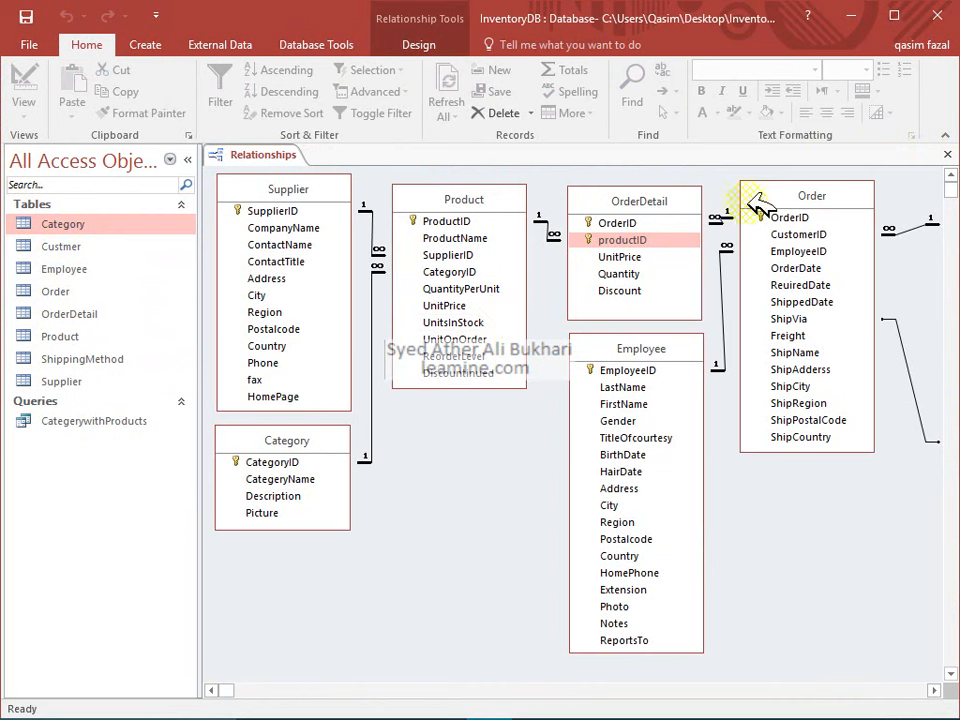
{"action": "left_click", "coordinate": [943, 153]}
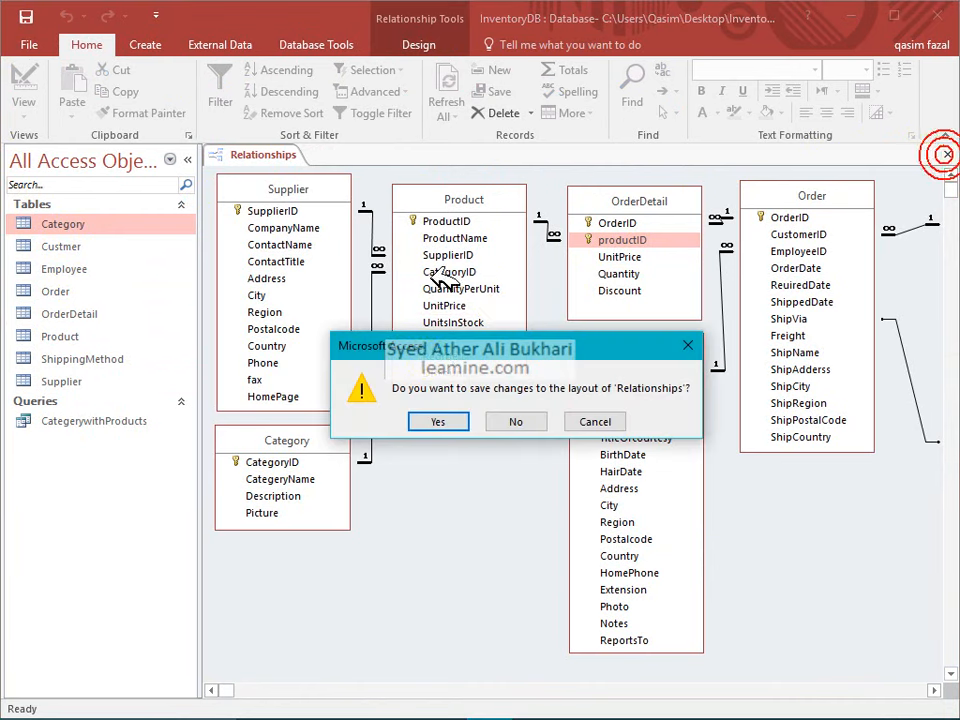
{"action": "left_click", "coordinate": [442, 421]}
Step: Run the saved CategerywithProducts query with Cloths as the category name, review the matching products and close the results
{"action": "double_click", "coordinate": [107, 412]}
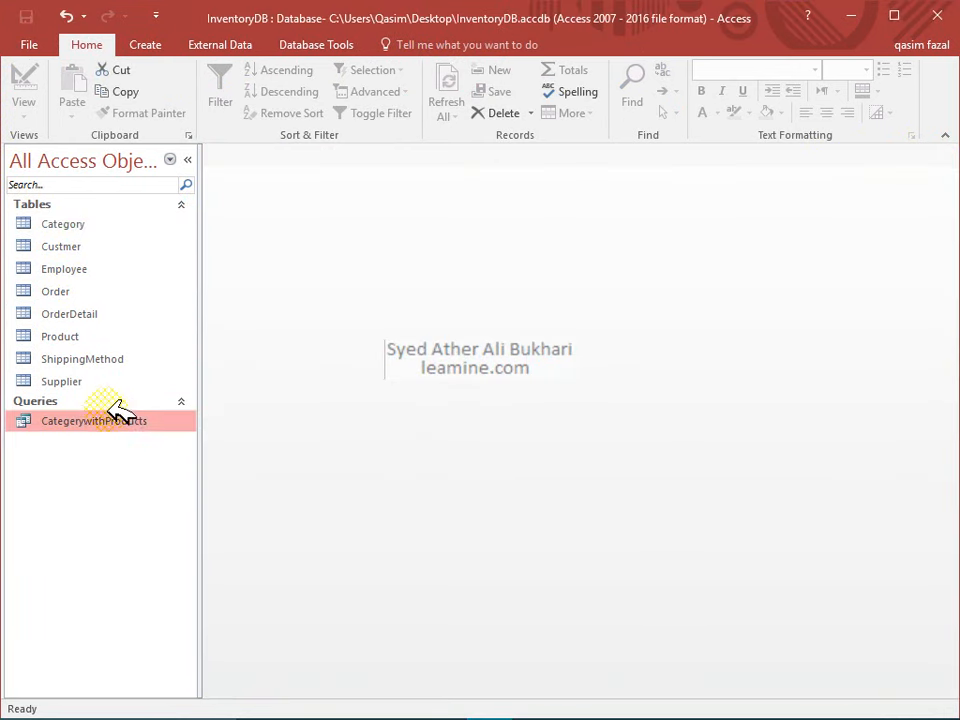
{"action": "left_click", "coordinate": [404, 296]}
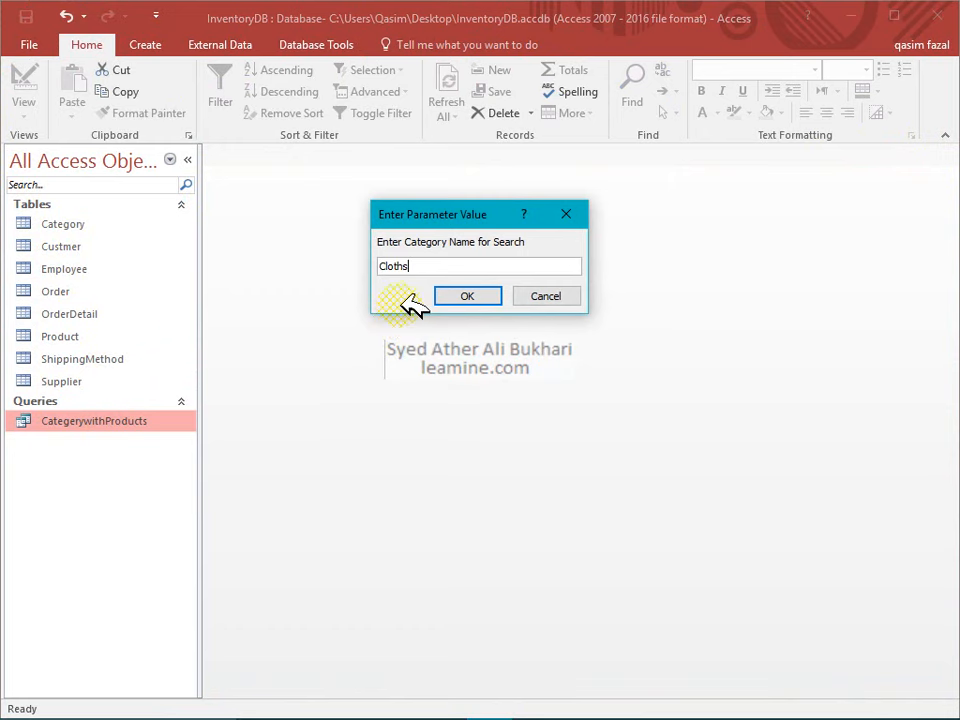
{"action": "left_click", "coordinate": [466, 296]}
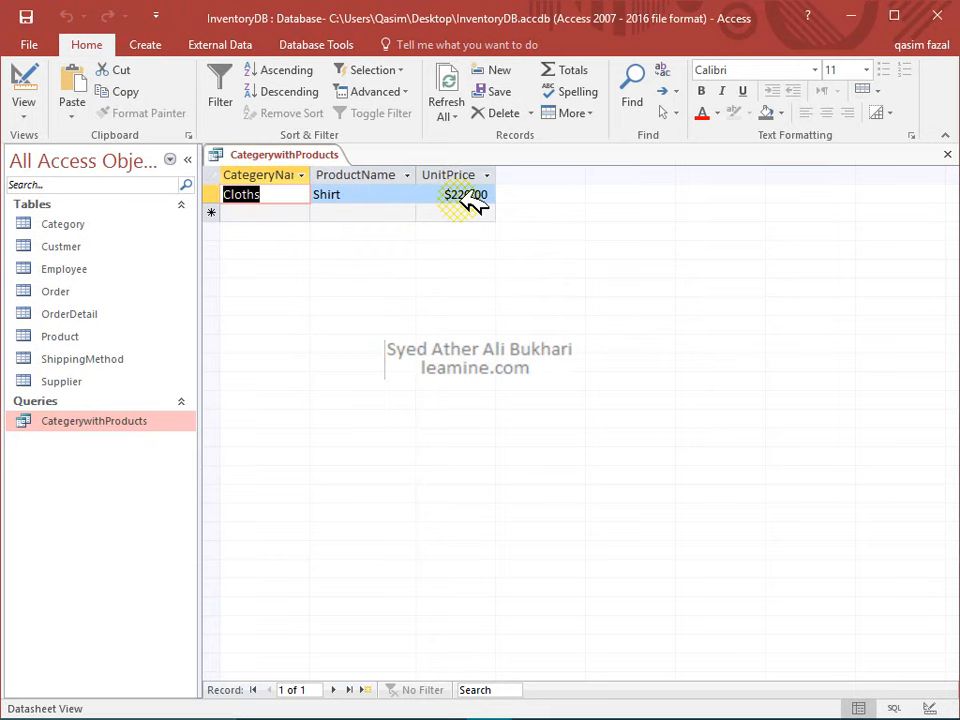
{"action": "left_click", "coordinate": [947, 154]}
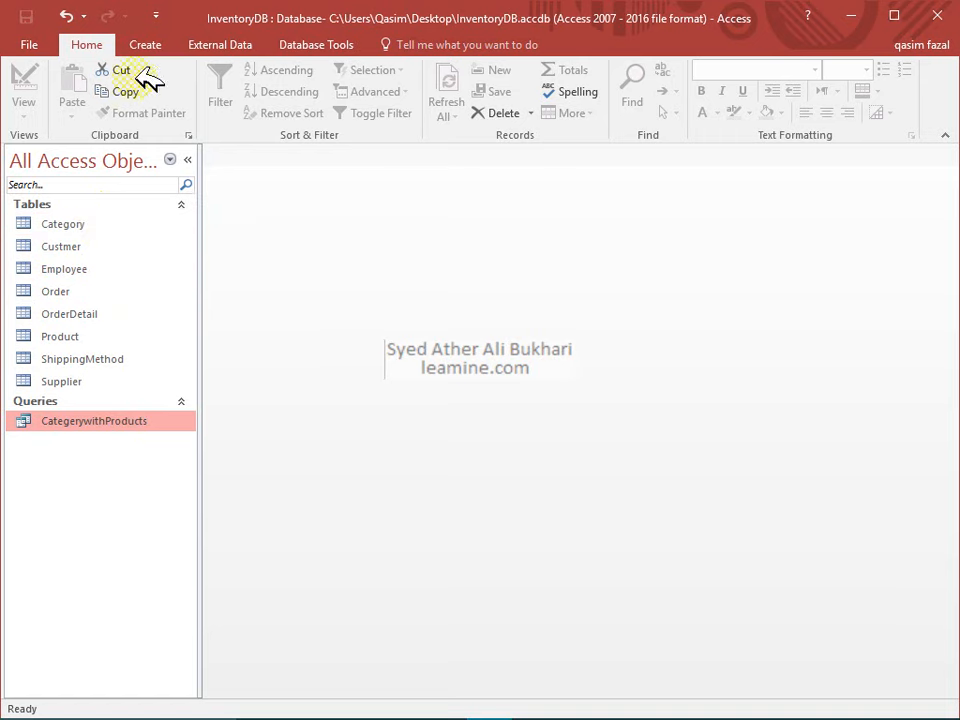
Step: Create a new query in design view based on the Employee table
{"action": "left_click", "coordinate": [148, 45]}
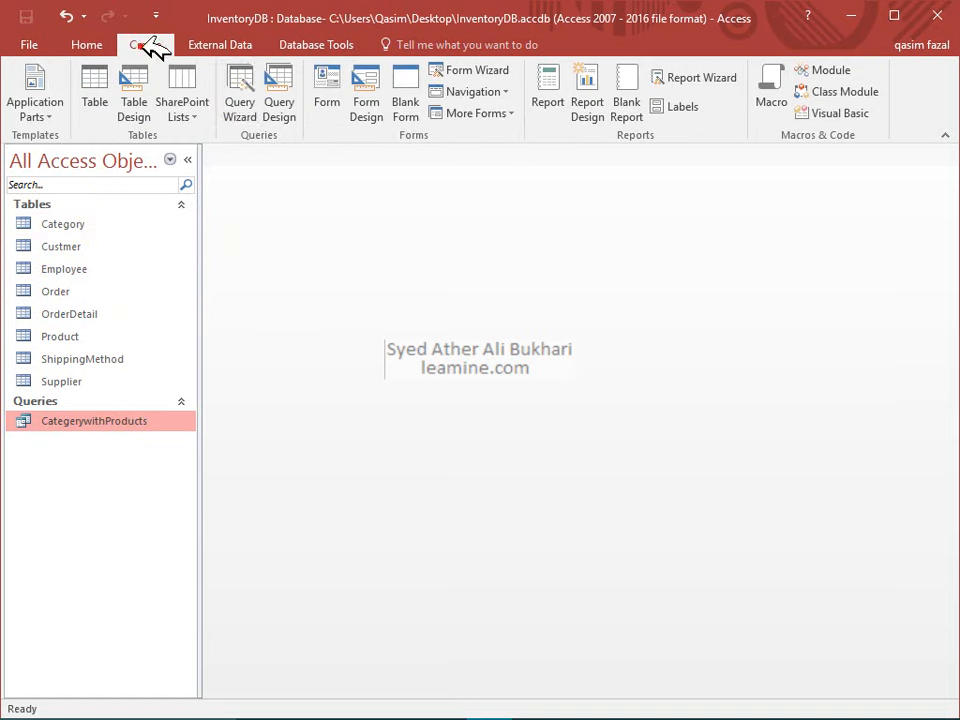
{"action": "left_click", "coordinate": [280, 100]}
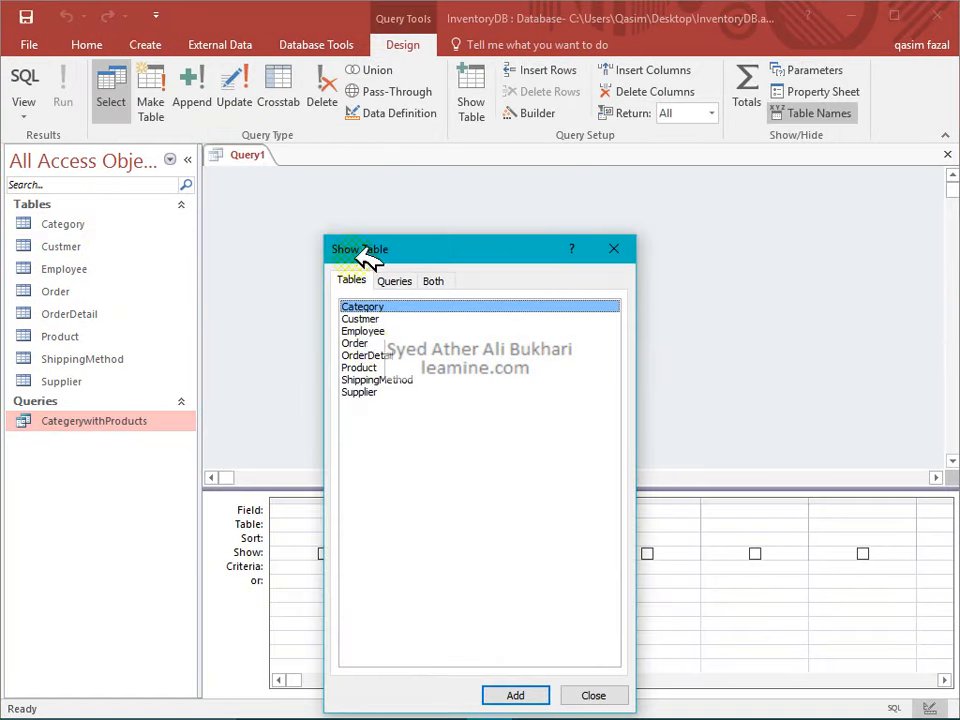
{"action": "double_click", "coordinate": [363, 331]}
{"action": "left_click", "coordinate": [590, 692]}
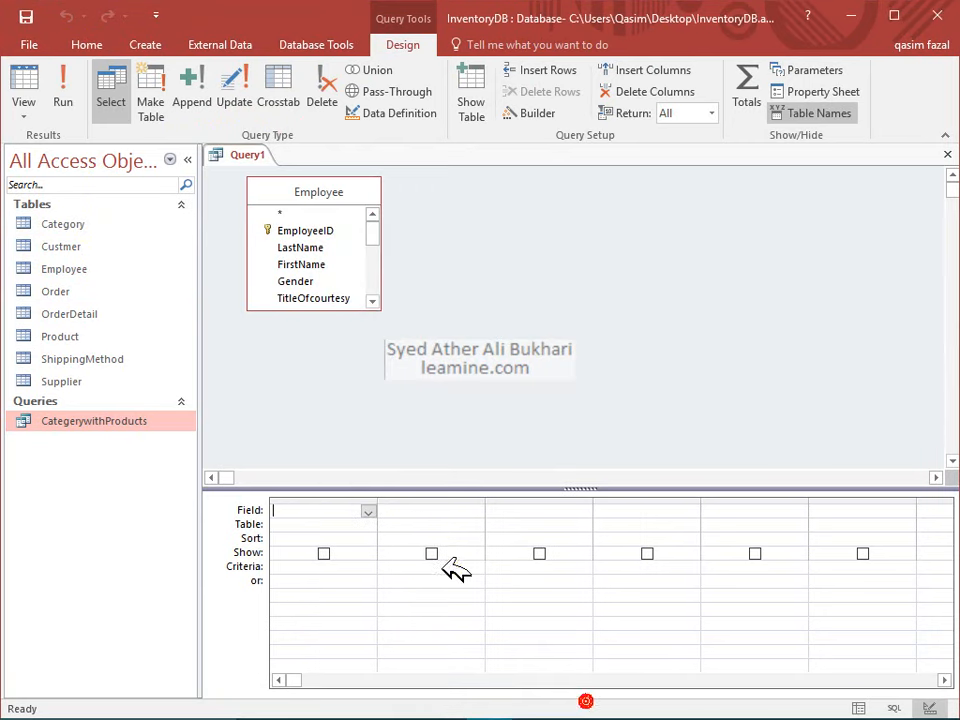
Step: Add the FirstName, LastName and Gender fields of the Employee table to the query grid
{"action": "double_click", "coordinate": [312, 264]}
{"action": "double_click", "coordinate": [302, 247]}
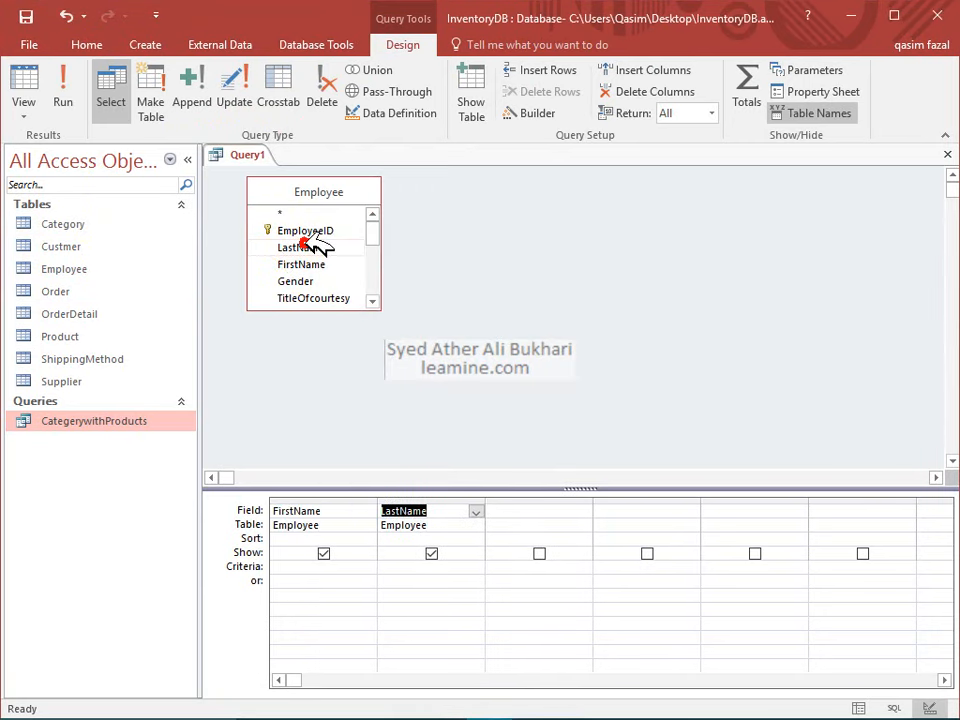
{"action": "double_click", "coordinate": [312, 280]}
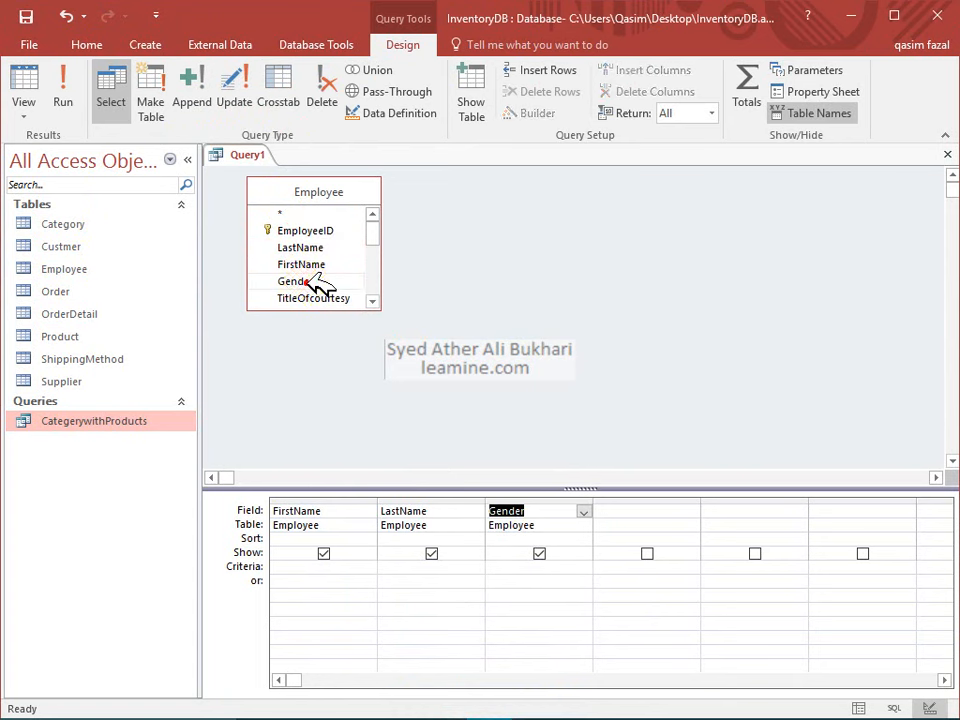
Step: Add the HairDate field from the Employee table to the query
{"action": "scroll", "coordinate": [371, 293], "scroll_direction": "down", "scroll_amount": 1}
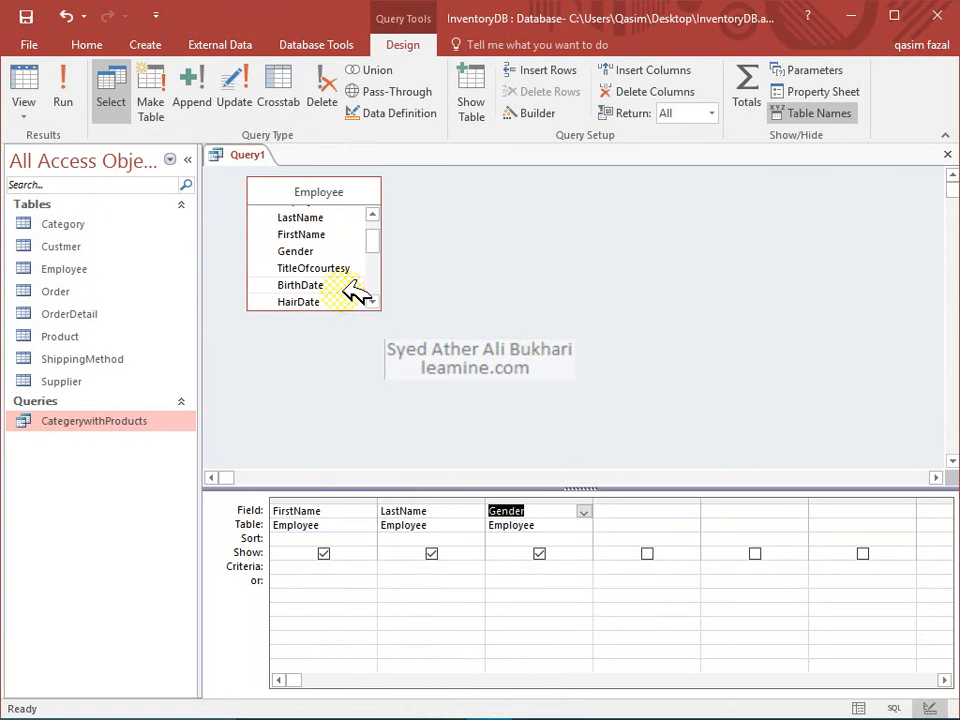
{"action": "double_click", "coordinate": [364, 301]}
{"action": "left_click", "coordinate": [373, 301]}
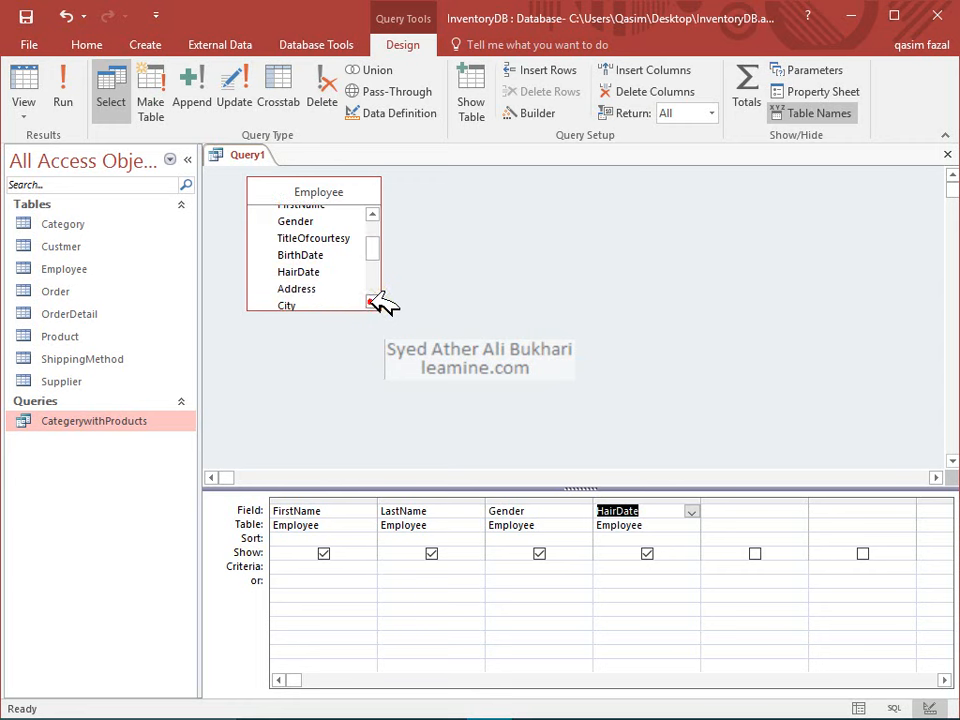
{"action": "left_click", "coordinate": [348, 240]}
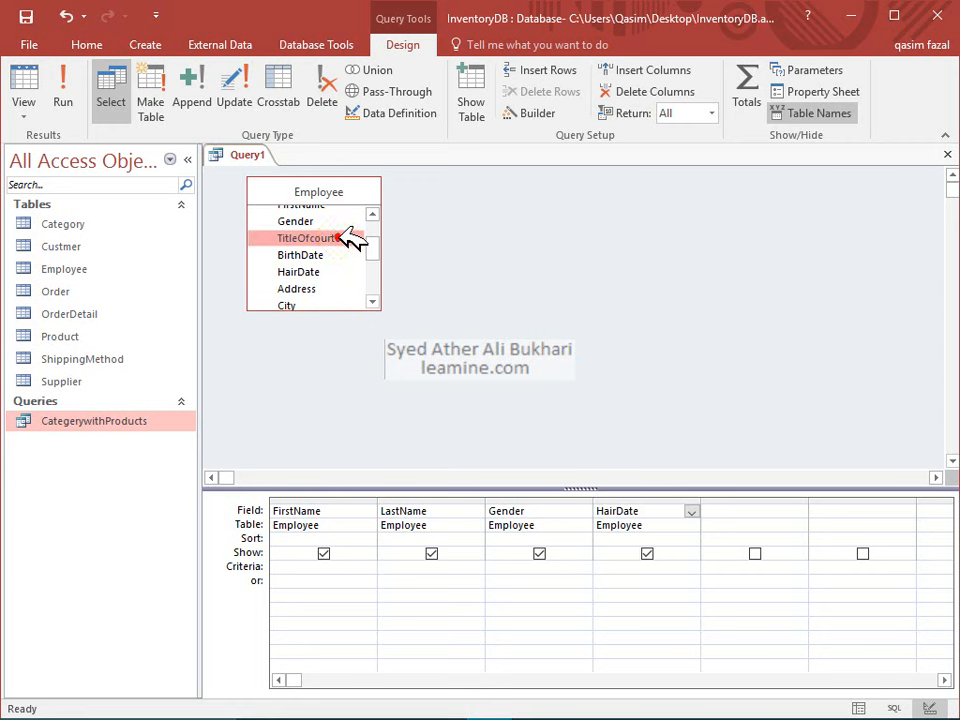
Step: Add the HomePhone and ReportsTo fields from the Employee table to the query
{"action": "left_click", "coordinate": [373, 301]}
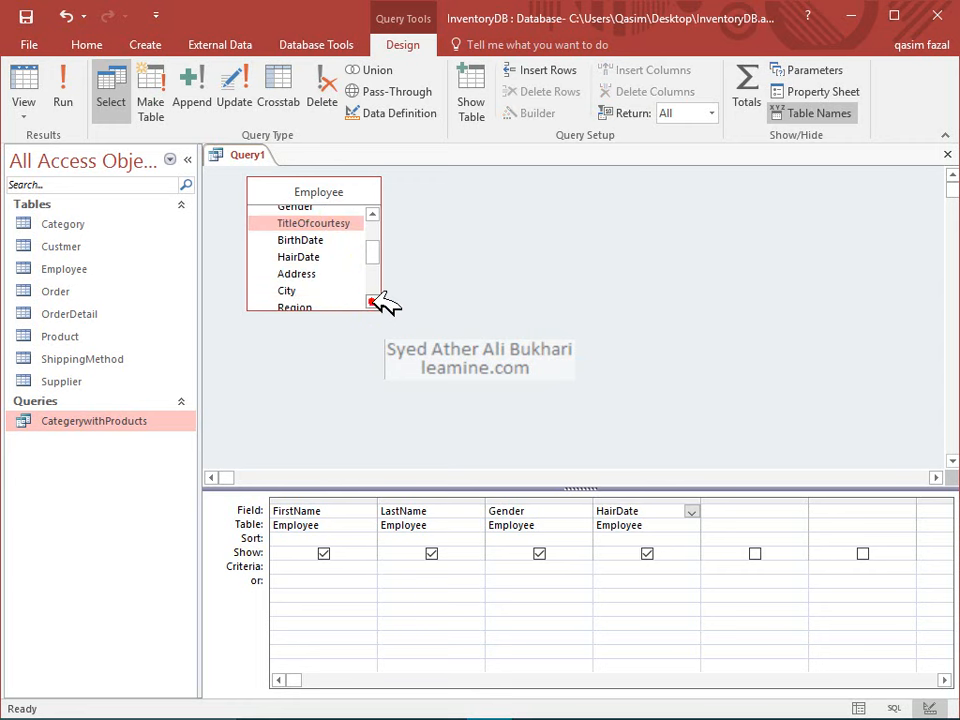
{"action": "left_click", "coordinate": [373, 301]}
{"action": "left_click", "coordinate": [373, 301]}
{"action": "left_click", "coordinate": [373, 301]}
{"action": "left_click", "coordinate": [373, 301]}
{"action": "left_click", "coordinate": [373, 301]}
{"action": "left_click", "coordinate": [373, 301]}
{"action": "left_click", "coordinate": [373, 301]}
{"action": "left_click", "coordinate": [373, 301]}
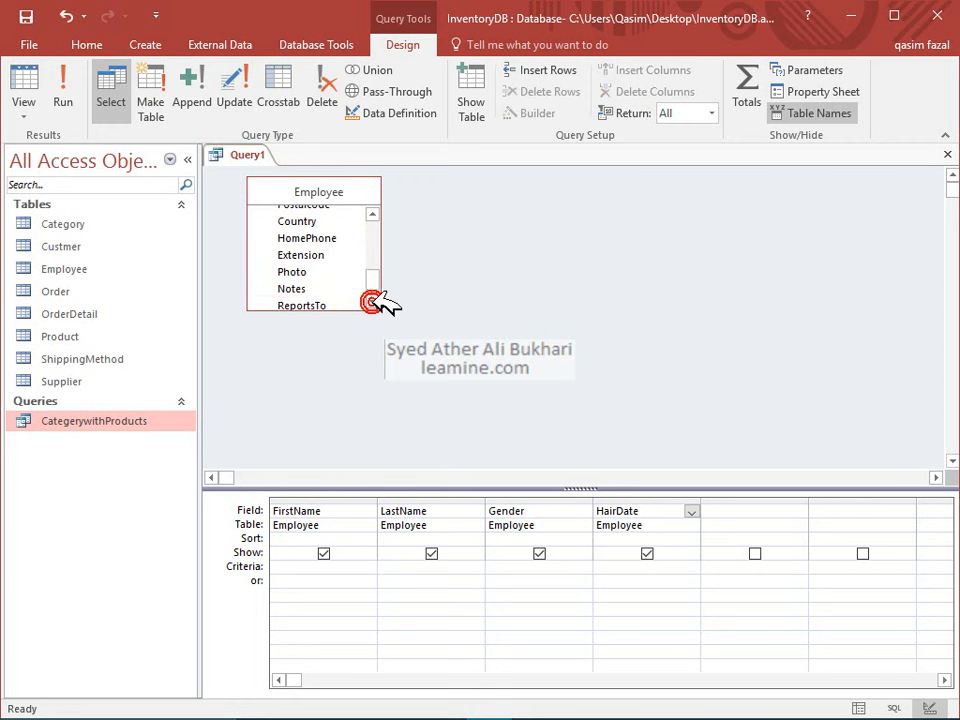
{"action": "double_click", "coordinate": [334, 239]}
{"action": "left_click", "coordinate": [374, 300]}
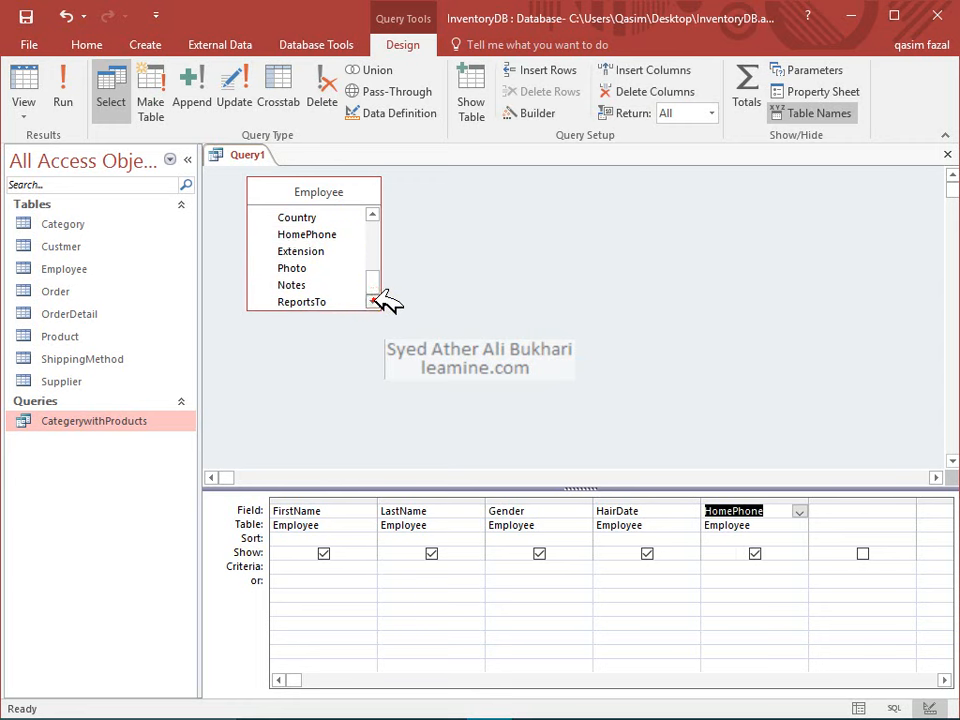
{"action": "double_click", "coordinate": [362, 301]}
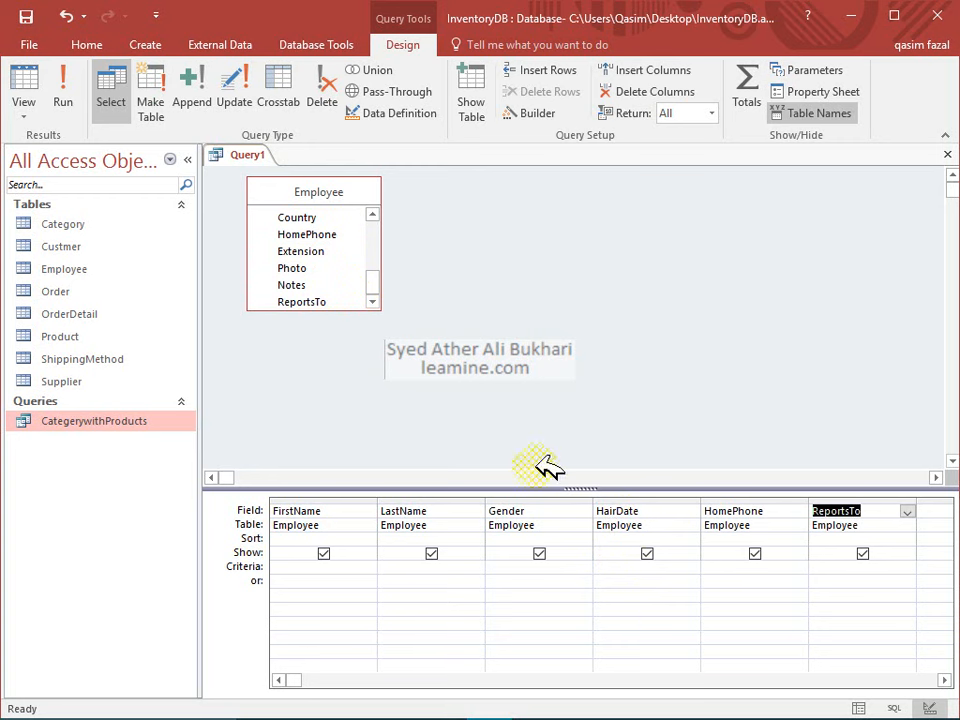
Step: Set the Gender criterion to the parameter prompt [Please Enter Gender for Search M for Male and F for Female]
{"action": "left_click", "coordinate": [528, 568]}
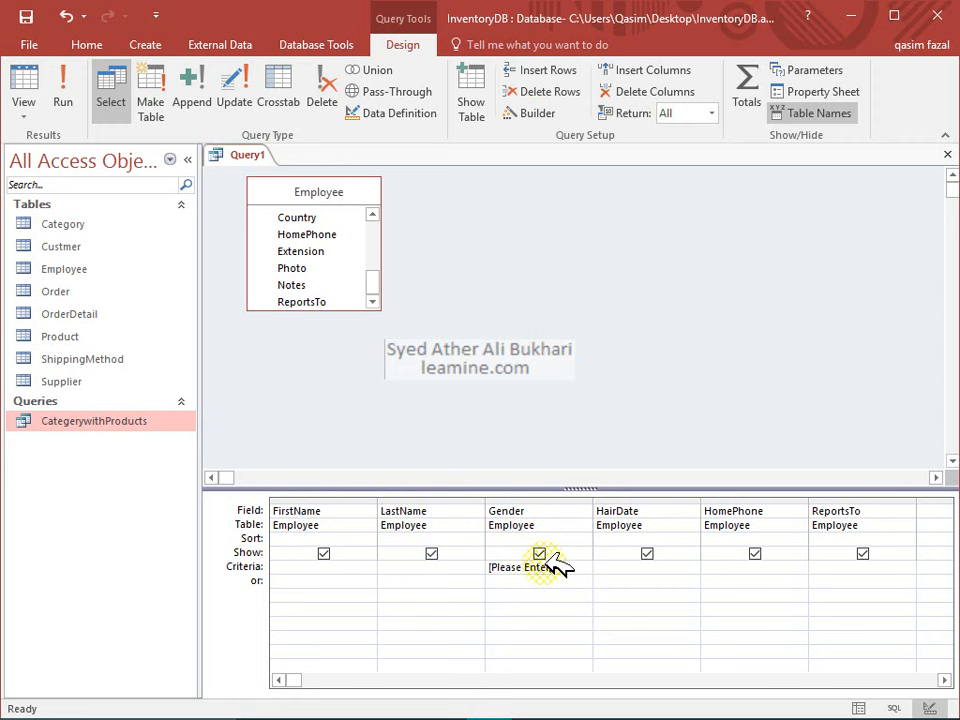
{"action": "type", "text": "Ma"}
{"action": "type", "text": "a"}
{"action": "type", "text": "]"}
{"action": "type", "text": " M"}
{"action": "type", "text": " a"}
{"action": "type", "text": "or Fema"}
{"action": "key", "text": "Down"}
Step: Save the query as SearchGenderwise
{"action": "key", "text": "ctrl+s"}
{"action": "key", "text": "BackSpace"}
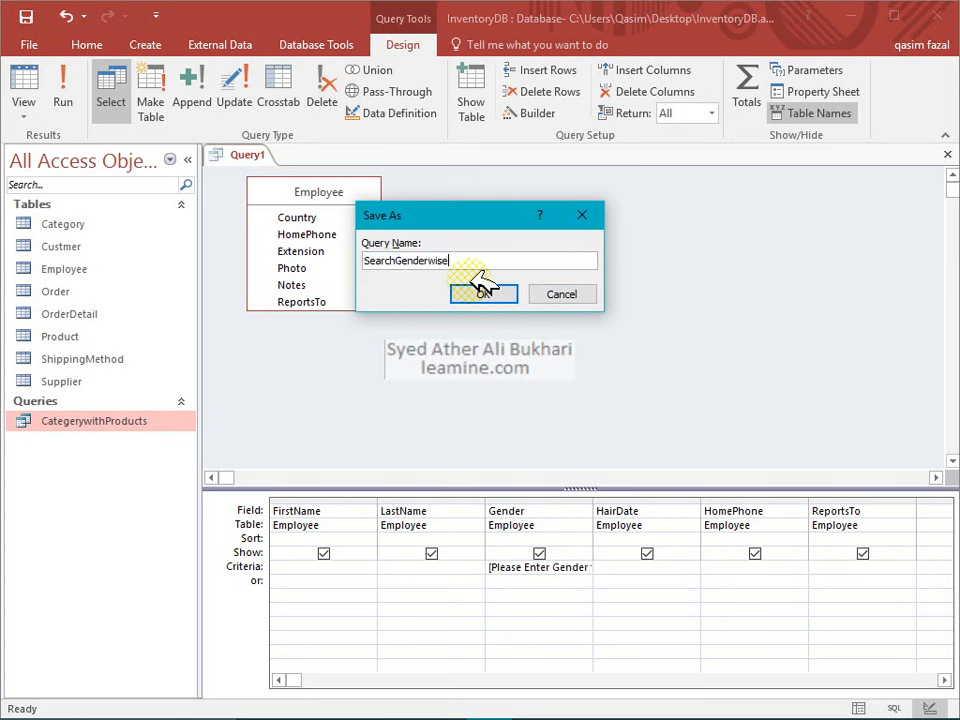
{"action": "left_click", "coordinate": [483, 292]}
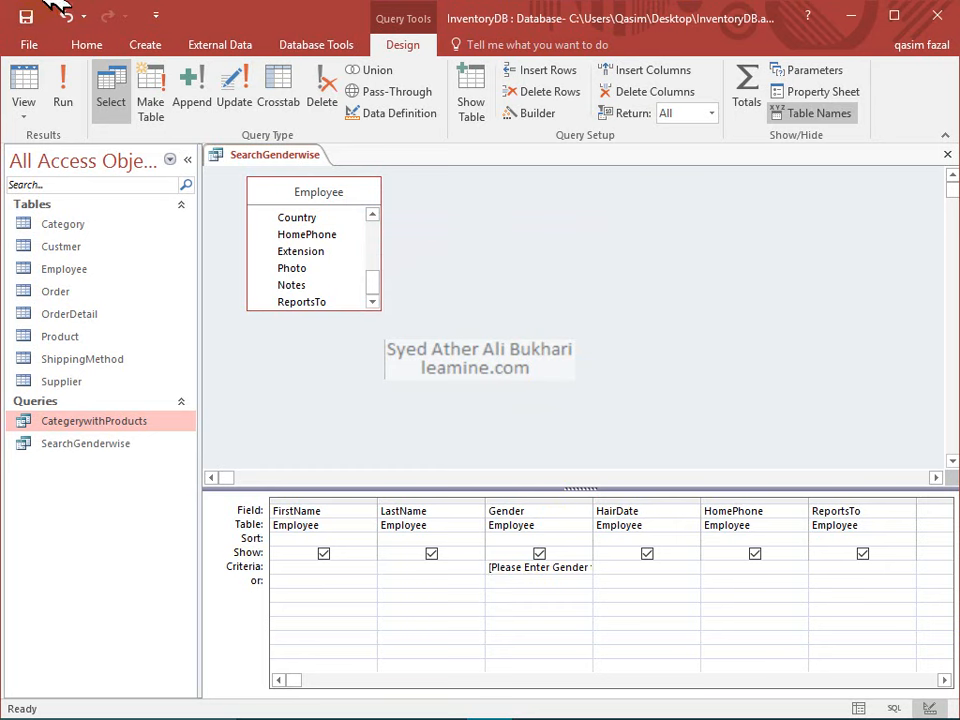
Step: Test the SearchGenderwise query twice from its design, answering the gender parameter prompt each time
{"action": "left_click", "coordinate": [63, 100]}
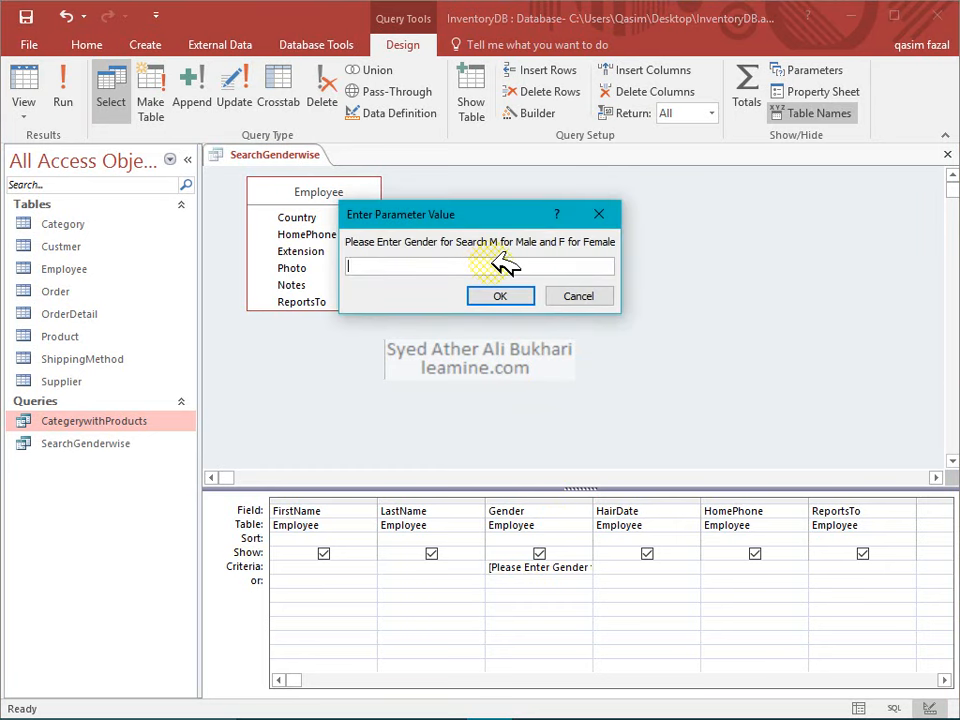
{"action": "left_click", "coordinate": [496, 295]}
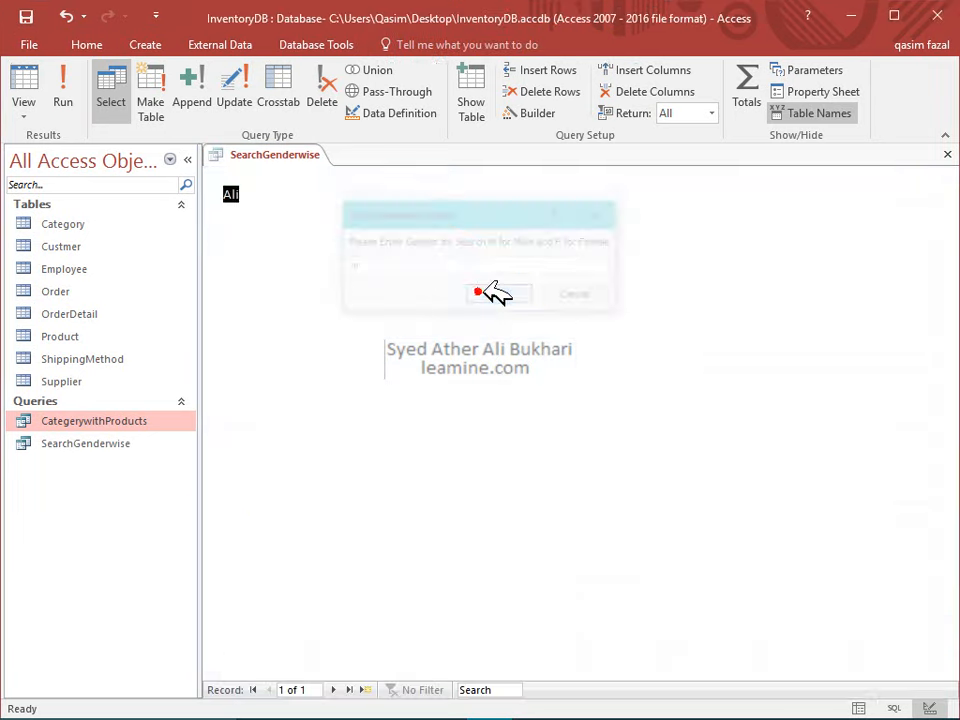
{"action": "left_click", "coordinate": [22, 82]}
{"action": "left_click", "coordinate": [62, 92]}
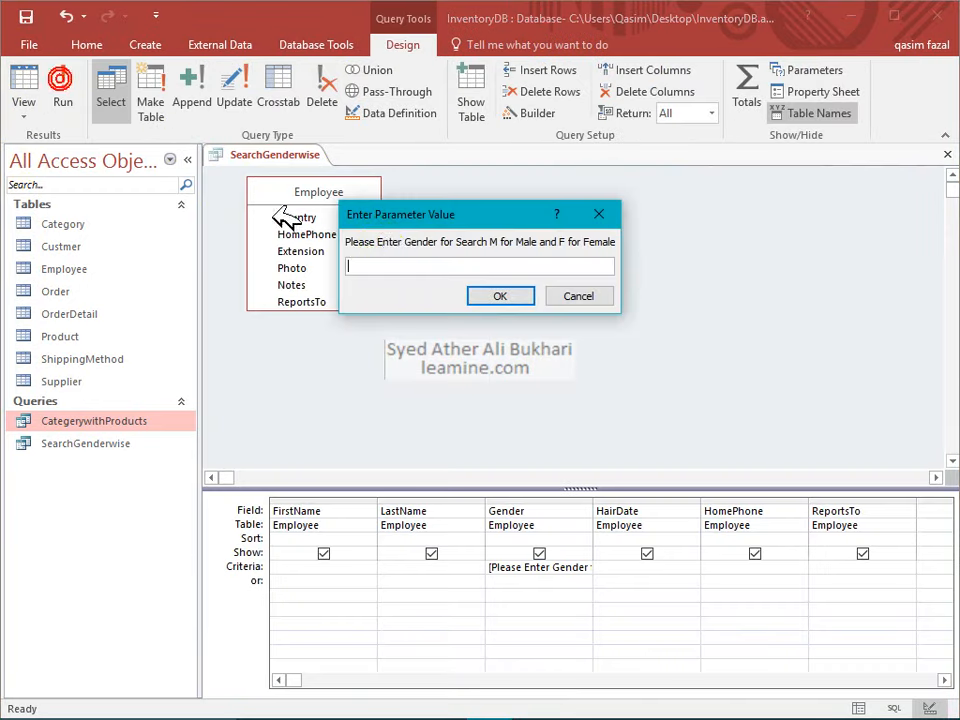
{"action": "left_click", "coordinate": [474, 295]}
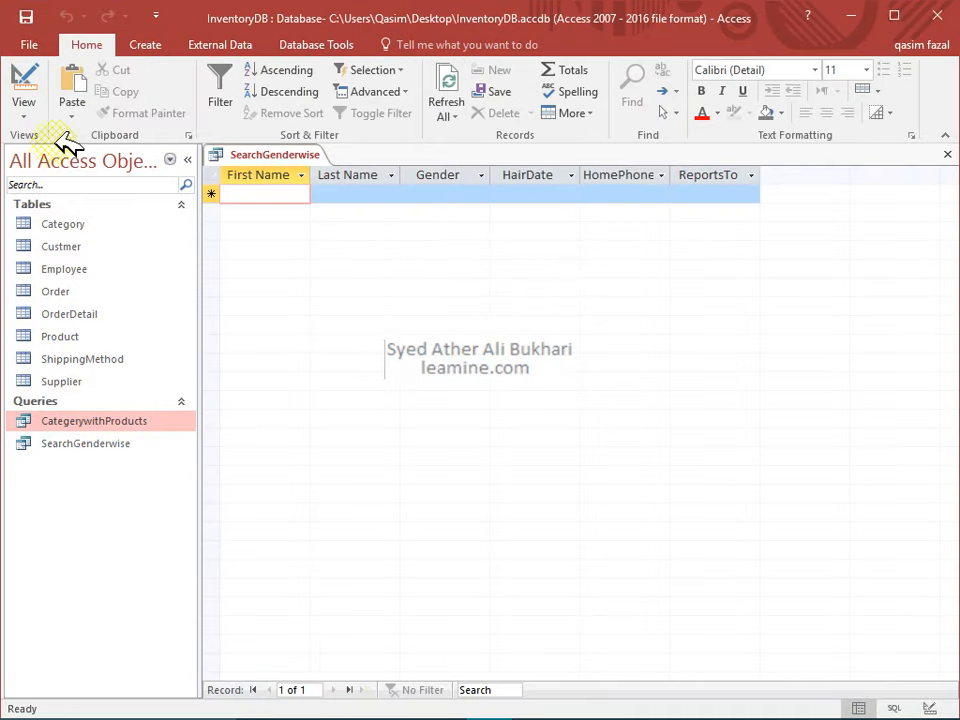
Step: Return to the query's design, exclude the Gender field from the displayed output, and close the query
{"action": "left_click", "coordinate": [40, 82]}
{"action": "left_click", "coordinate": [539, 553]}
{"action": "left_click", "coordinate": [598, 342]}
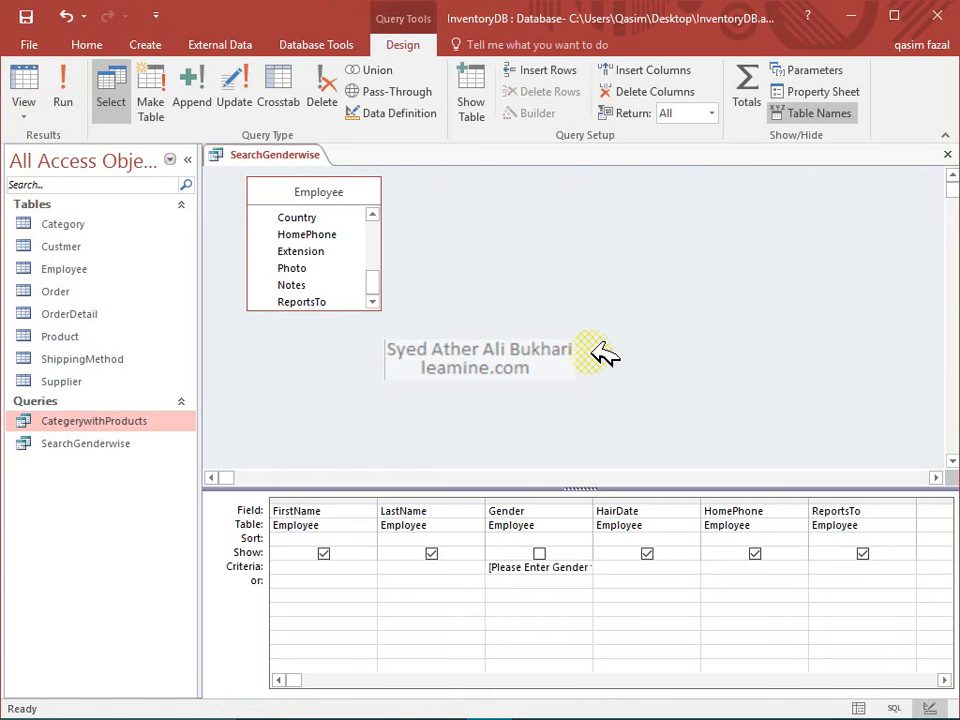
{"action": "left_click", "coordinate": [947, 154]}
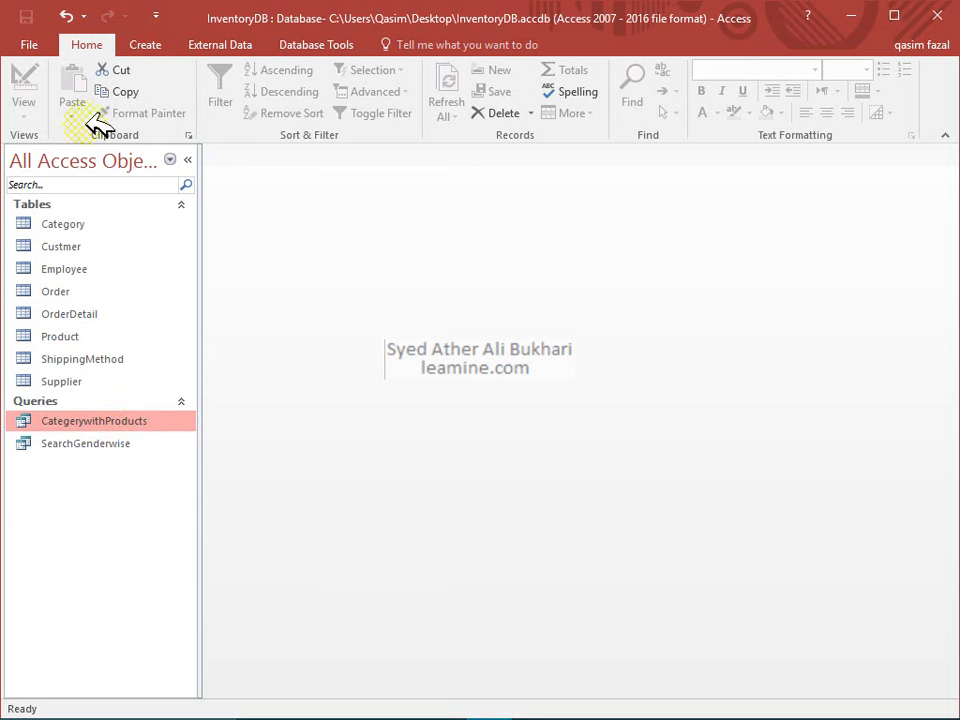
Step: Create a new query in design view based on the Order and OrderDetail tables
{"action": "left_click", "coordinate": [145, 50]}
{"action": "left_click", "coordinate": [277, 94]}
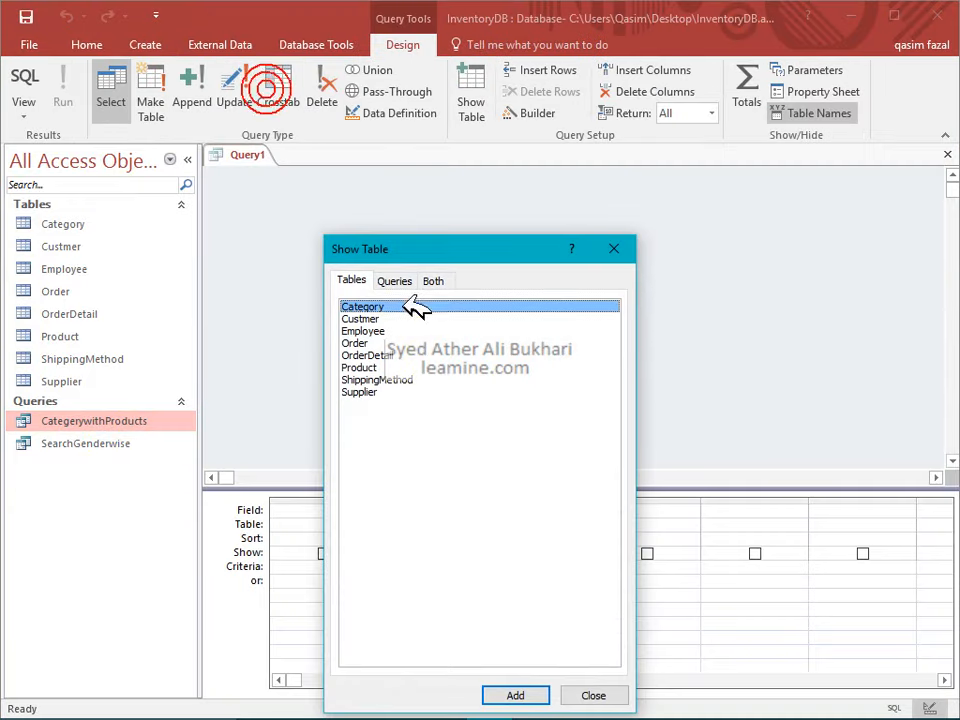
{"action": "left_click", "coordinate": [368, 342]}
{"action": "left_click", "coordinate": [385, 356], "text": "ctrl"}
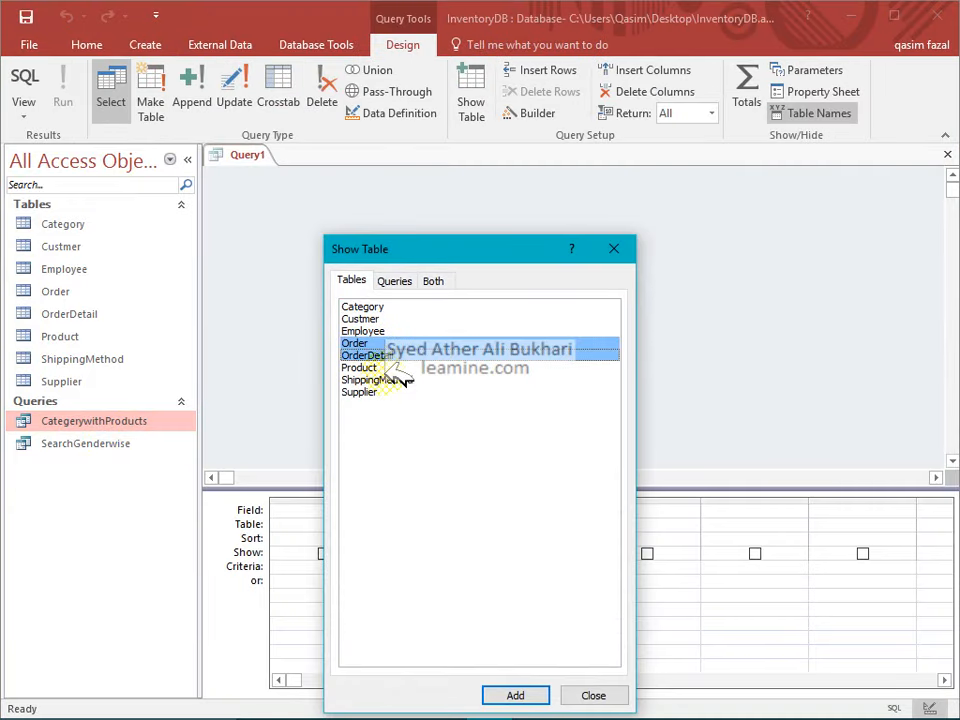
{"action": "left_click", "coordinate": [540, 693]}
{"action": "left_click", "coordinate": [586, 690]}
Step: Enlarge the Order field list and move OrderDetail clear of it, and add Order's OrderID field to the query
{"action": "left_click", "coordinate": [292, 229]}
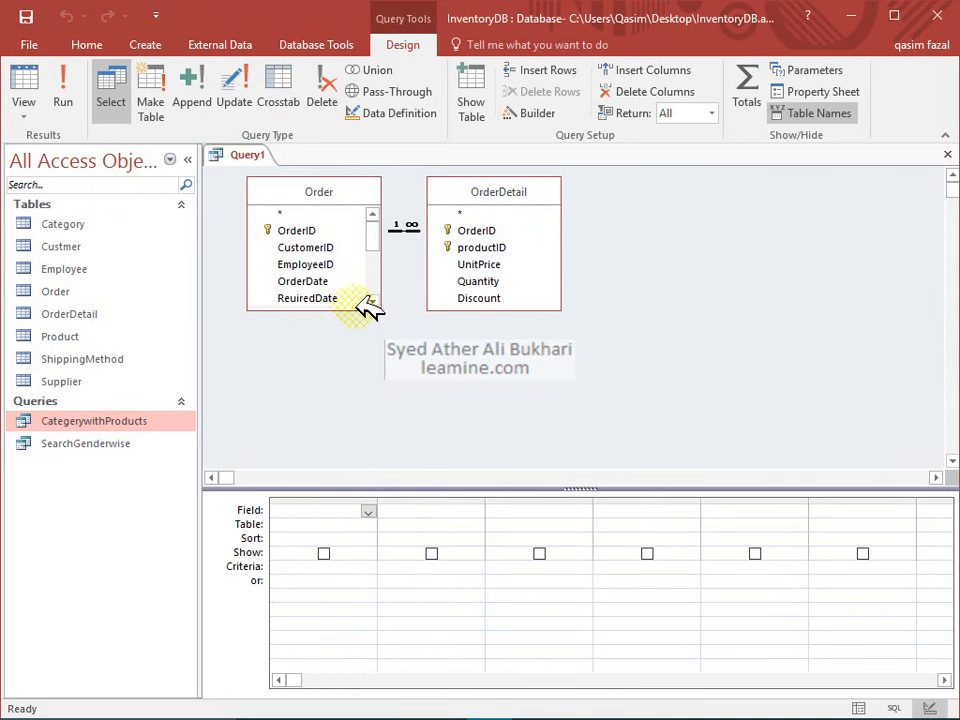
{"action": "left_click_drag", "start_coordinate": [368, 310], "coordinate": [370, 467]}
{"action": "left_click_drag", "start_coordinate": [520, 190], "coordinate": [568, 280]}
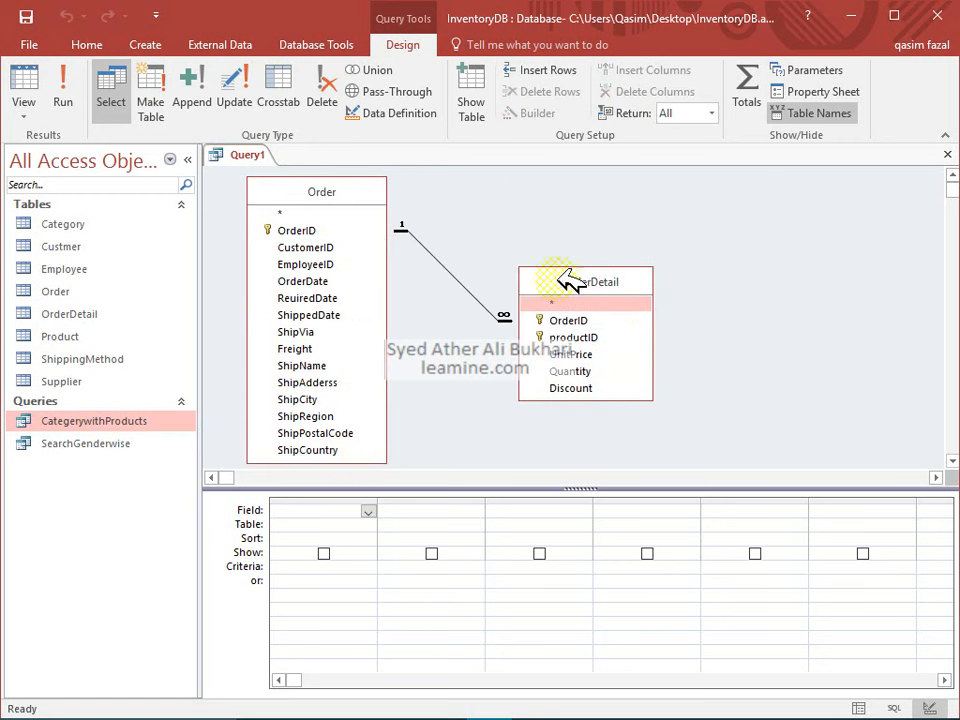
{"action": "double_click", "coordinate": [300, 230]}
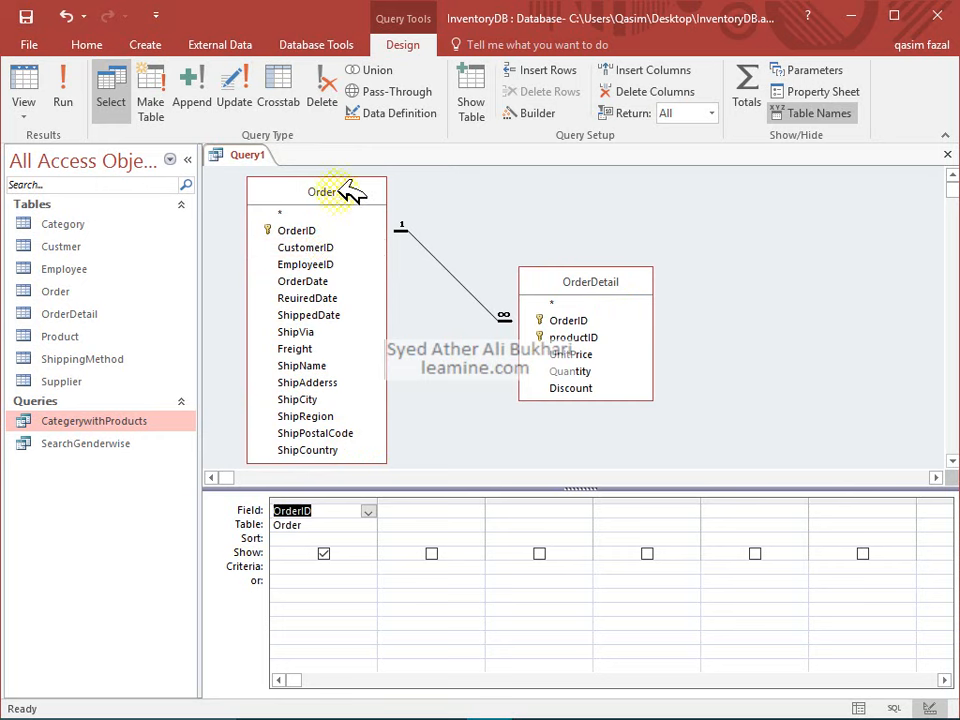
{"action": "left_click", "coordinate": [346, 190]}
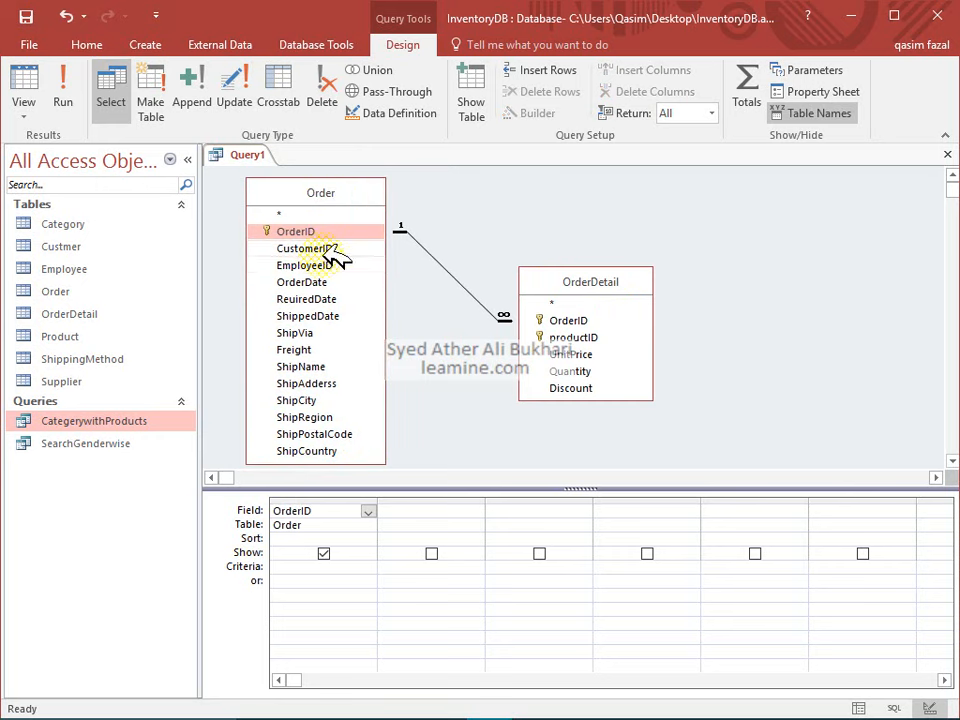
Step: Add the Custmer table to the query
{"action": "right_click", "coordinate": [680, 242]}
{"action": "left_click", "coordinate": [705, 294]}
{"action": "left_click_drag", "start_coordinate": [595, 258], "coordinate": [824, 230]}
{"action": "double_click", "coordinate": [626, 288]}
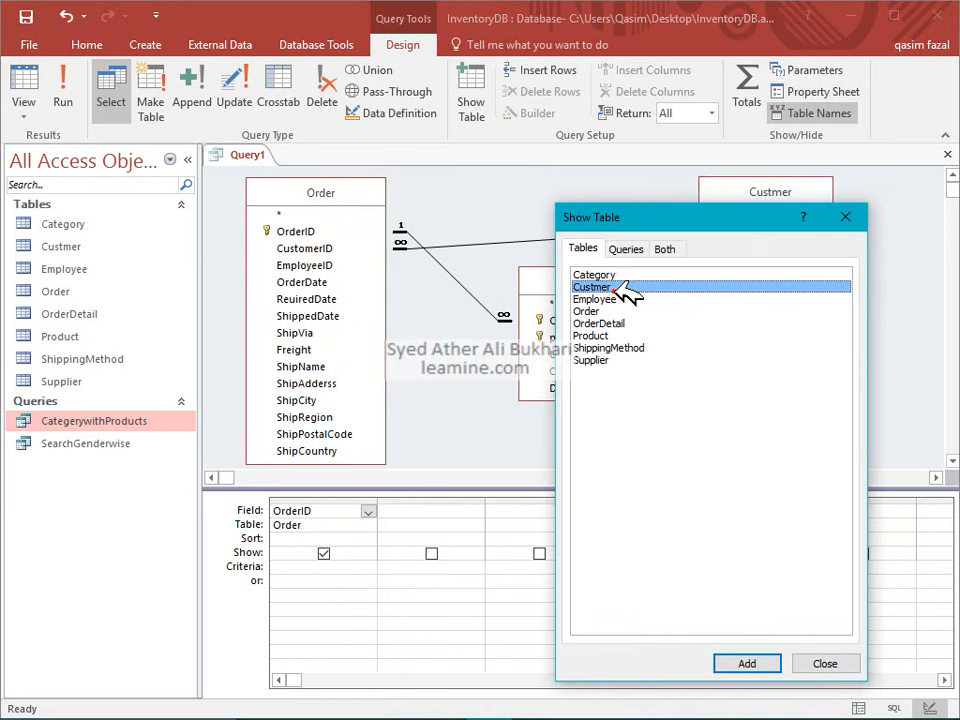
{"action": "left_click", "coordinate": [825, 663]}
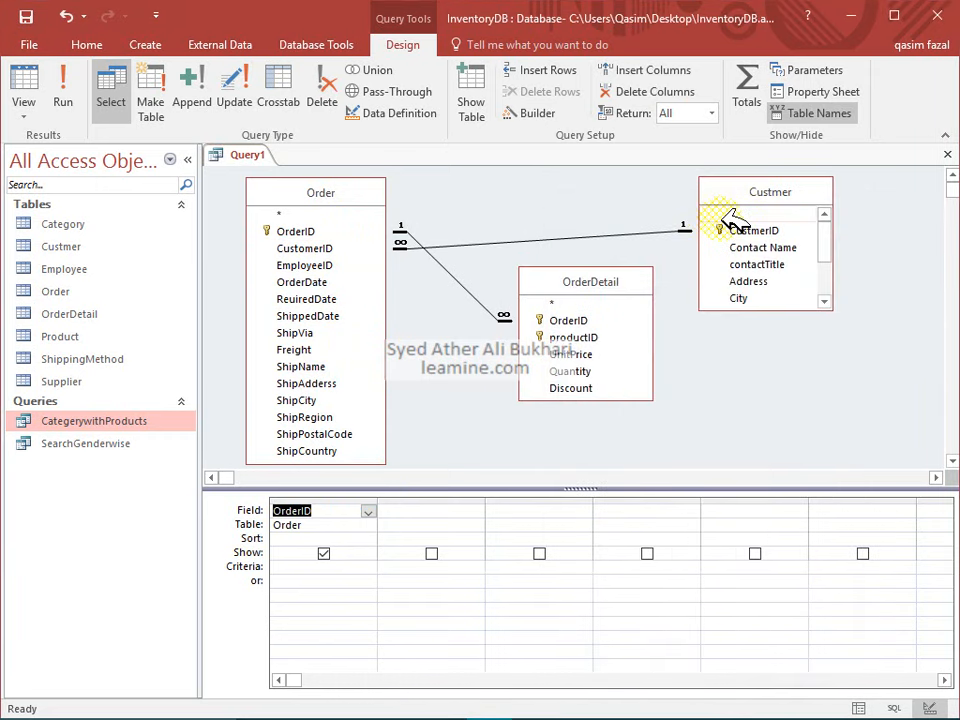
Step: Add contactTitle and Contact Name from Custmer, OrderDate and ReuiredDate from Order, and UnitPrice and Quantity from OrderDetail to the query
{"action": "double_click", "coordinate": [770, 264]}
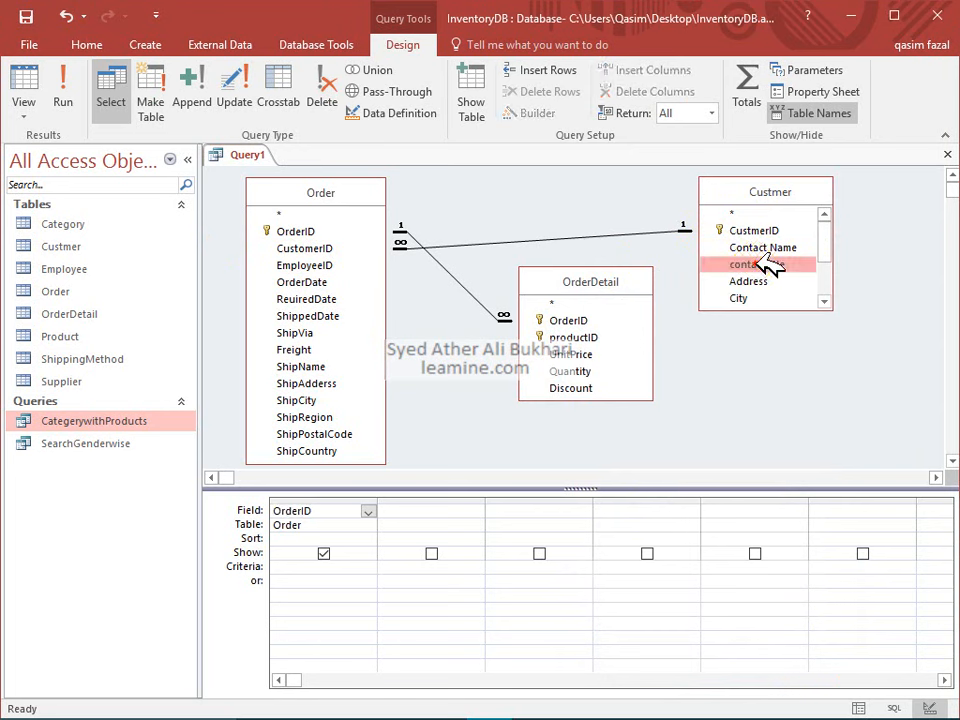
{"action": "double_click", "coordinate": [763, 249]}
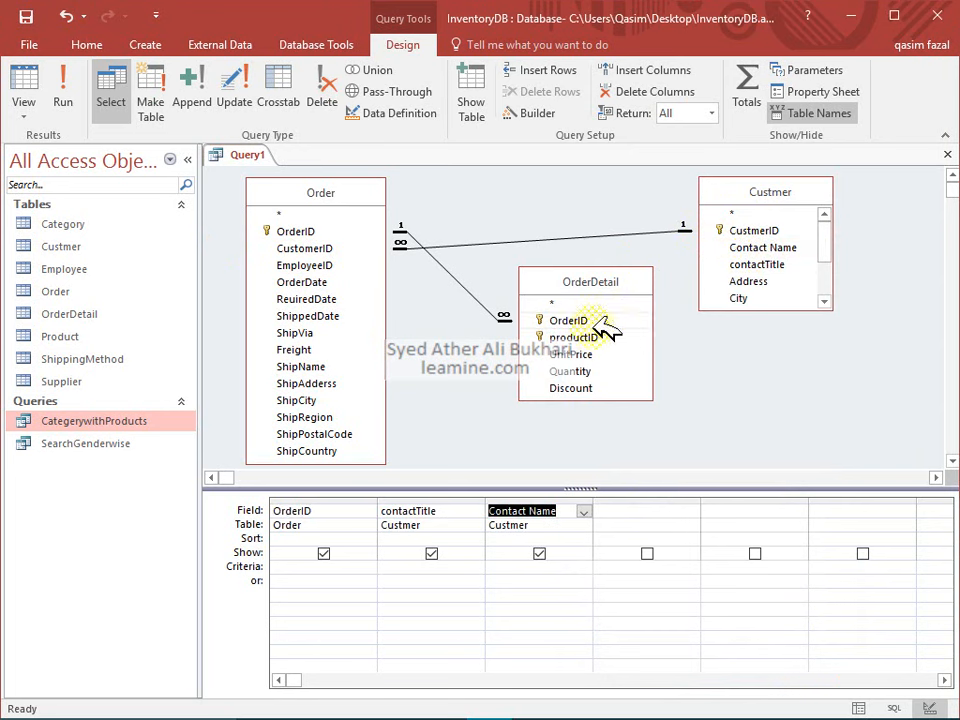
{"action": "double_click", "coordinate": [308, 283]}
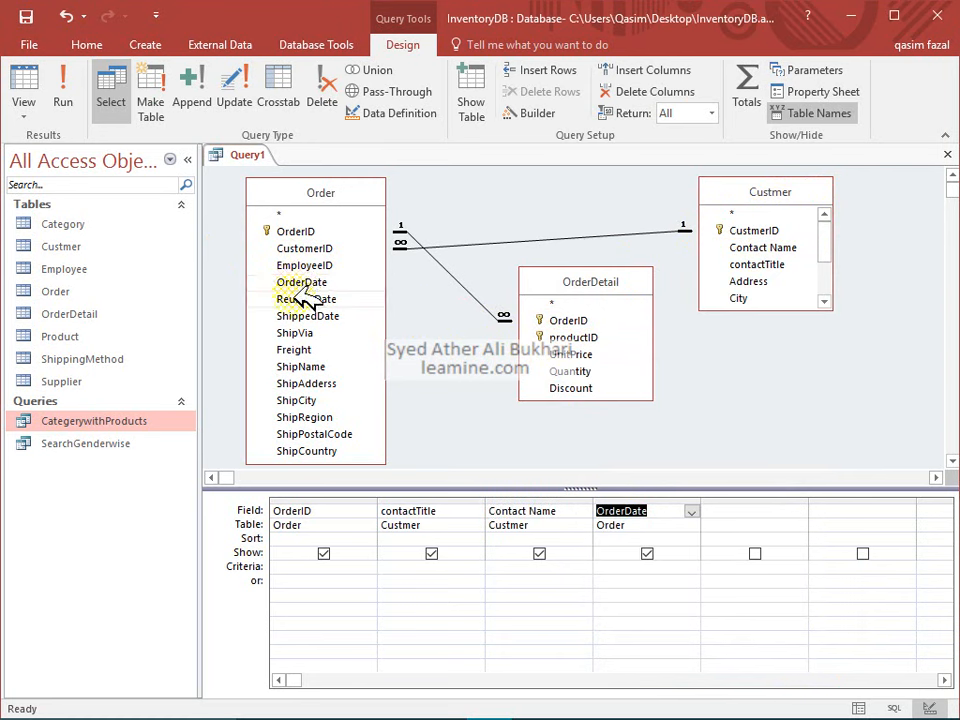
{"action": "double_click", "coordinate": [305, 298]}
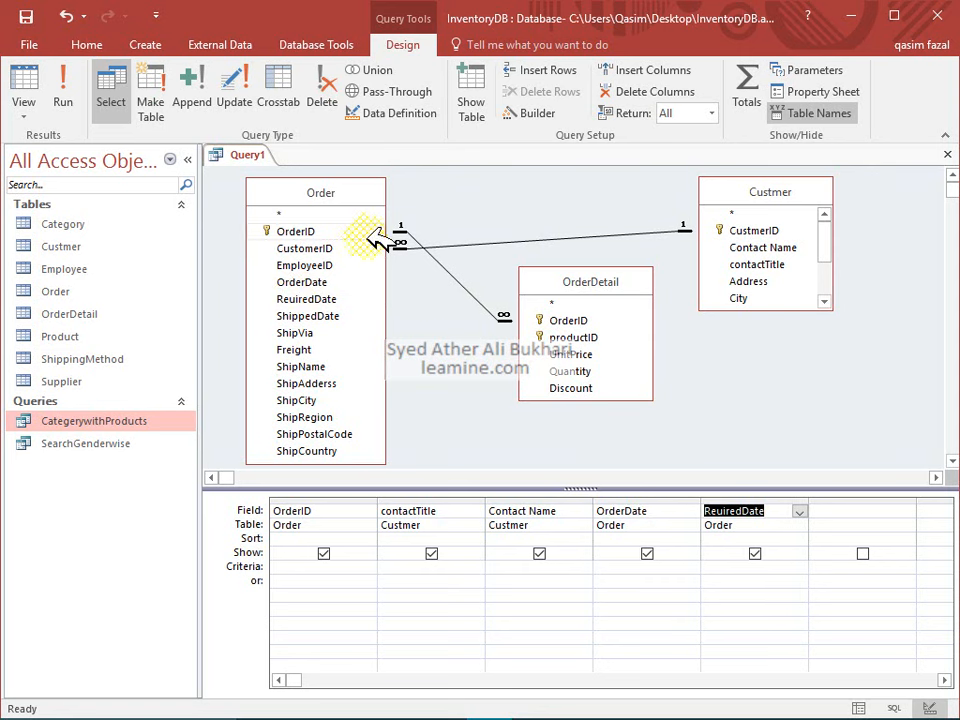
{"action": "double_click", "coordinate": [570, 354]}
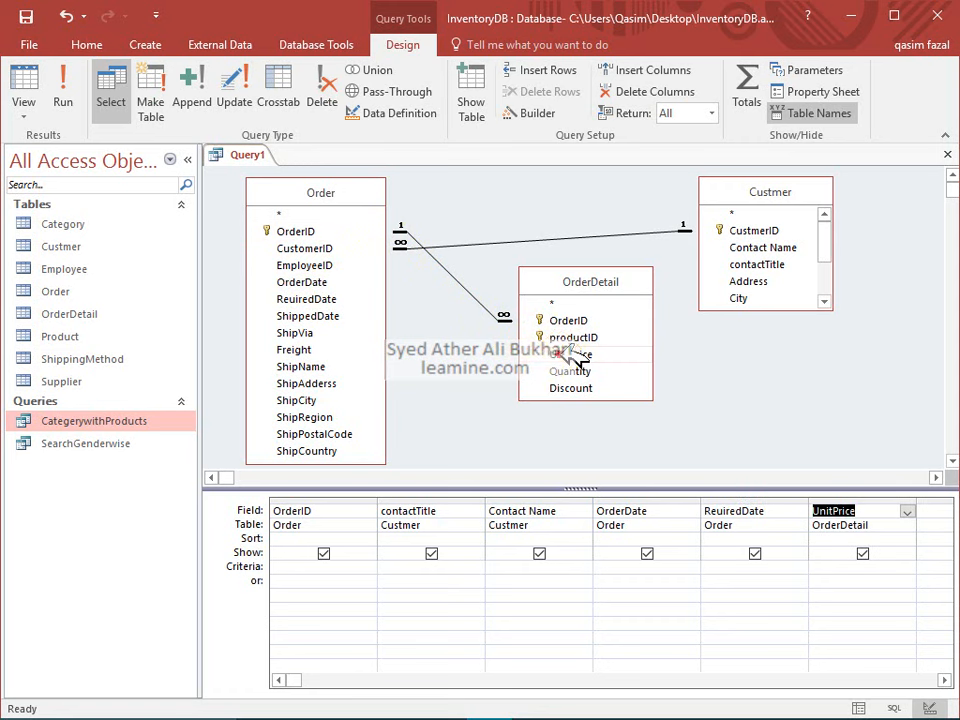
{"action": "double_click", "coordinate": [570, 371]}
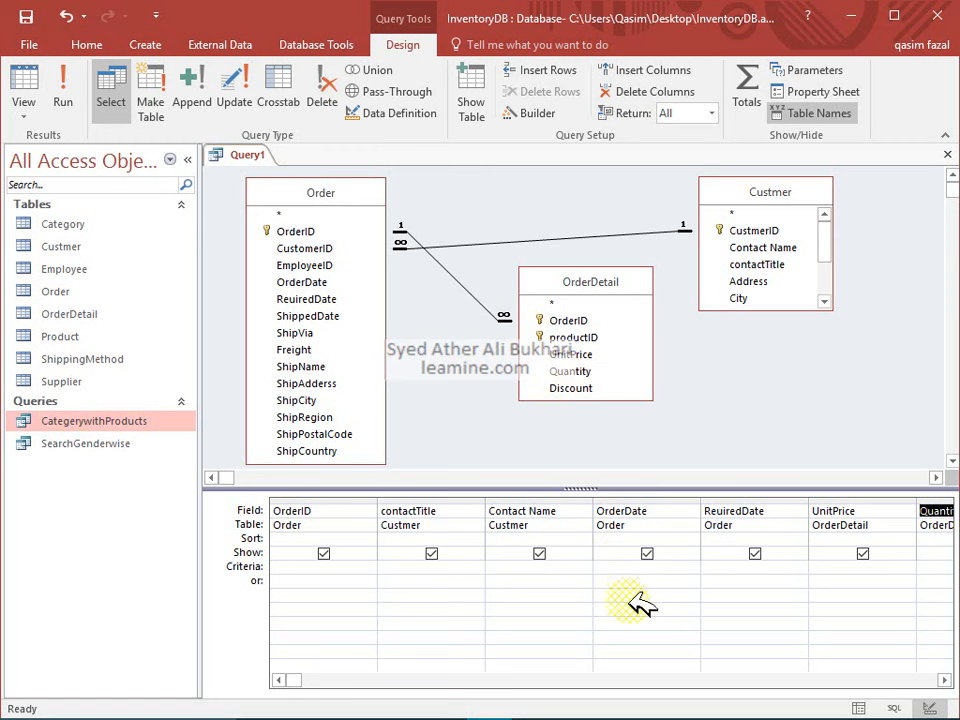
Step: Set the OrderDate criterion to =Today() and save the query as SearchOrderDaily
{"action": "left_click", "coordinate": [616, 564]}
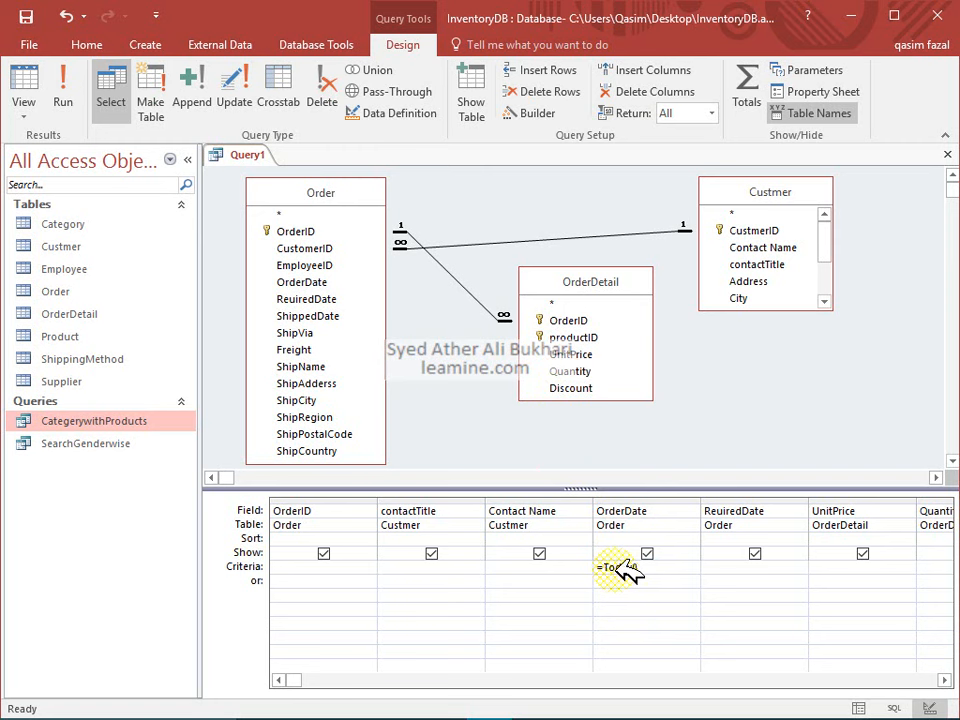
{"action": "key", "text": "ctrl+s"}
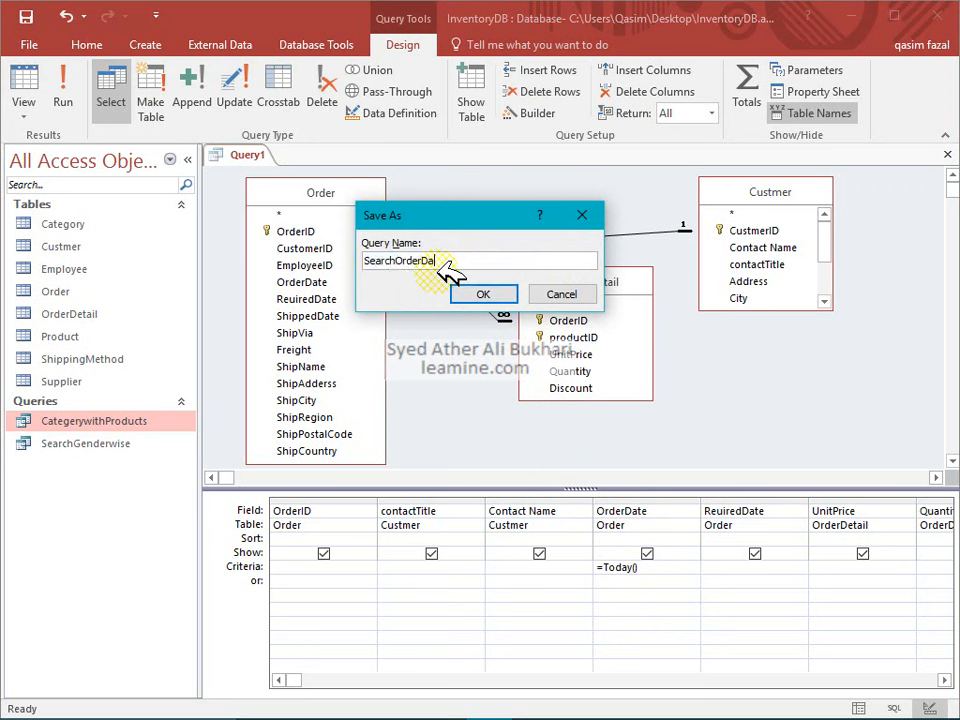
{"action": "key", "text": "Return"}
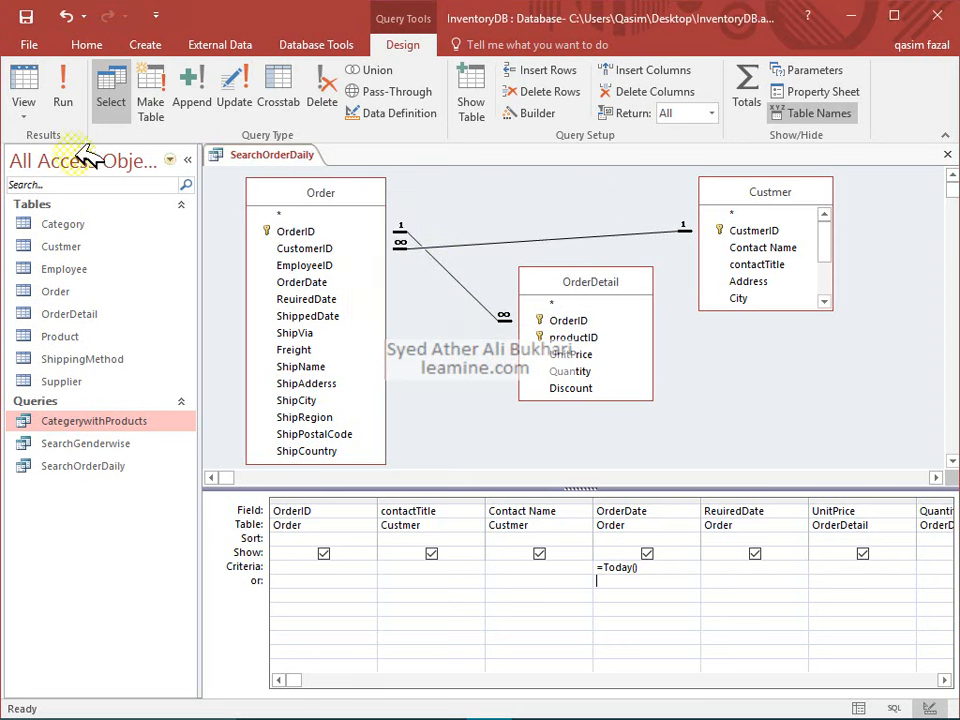
Step: Try to run the SearchOrderDaily query
{"action": "left_click", "coordinate": [85, 92]}
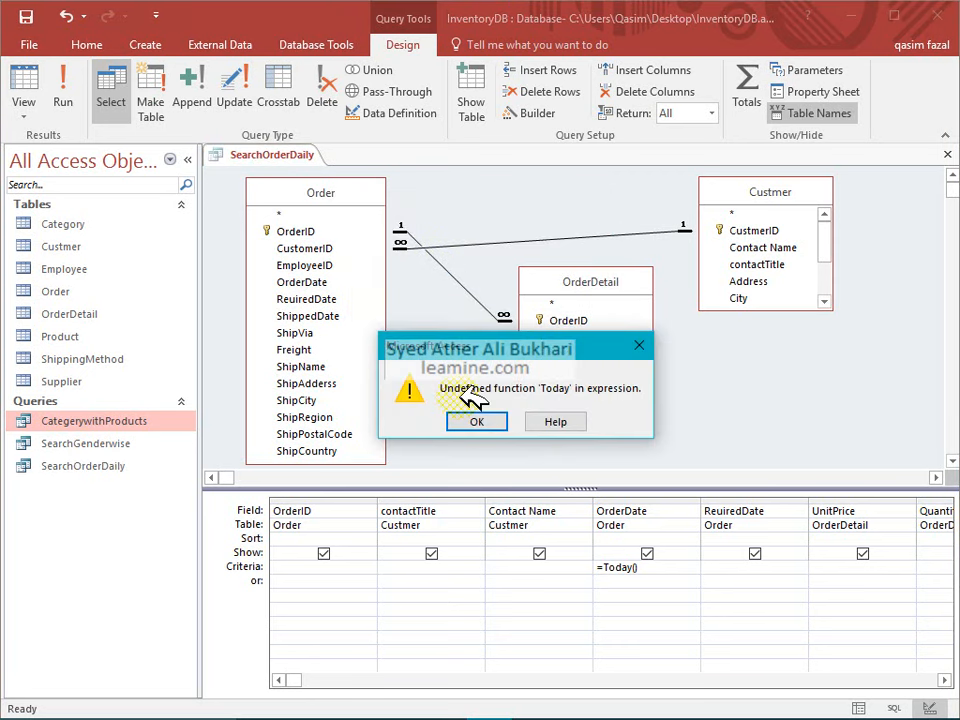
{"action": "left_click", "coordinate": [481, 421]}
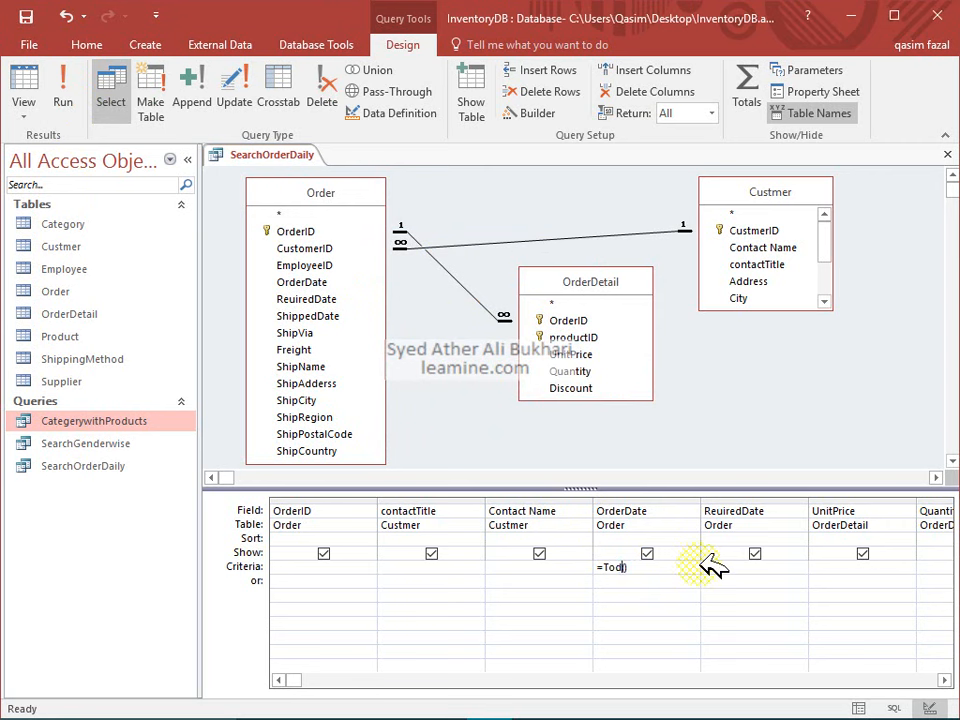
Step: Change the OrderDate criterion of SearchOrderDaily to =Date() and run the query
{"action": "type", "text": "te("}
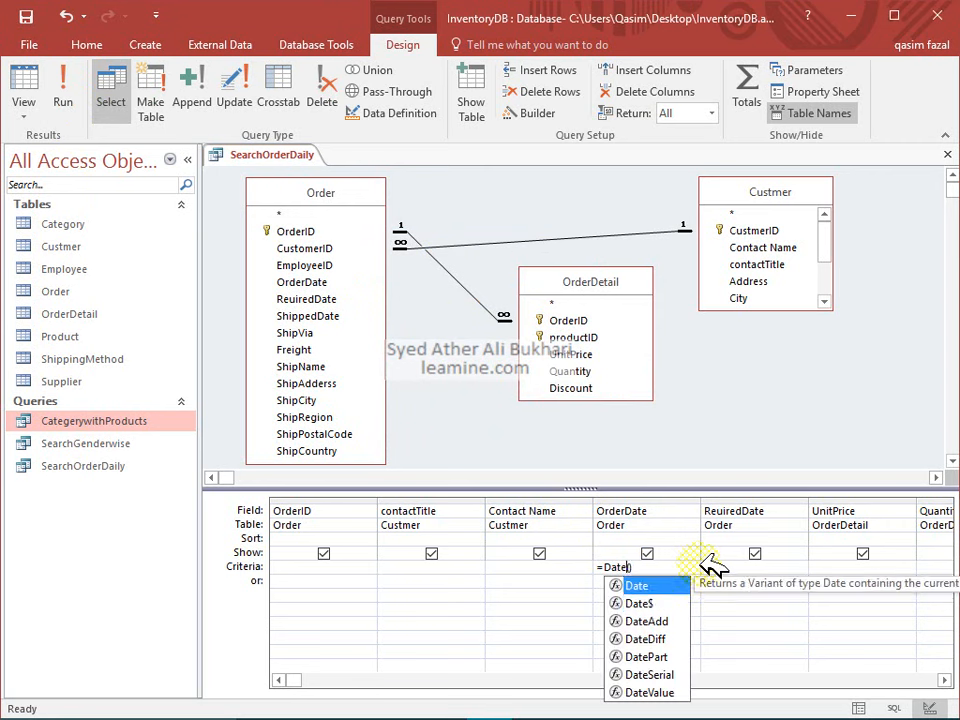
{"action": "key", "text": "Escape"}
{"action": "key", "text": "ctrl+space"}
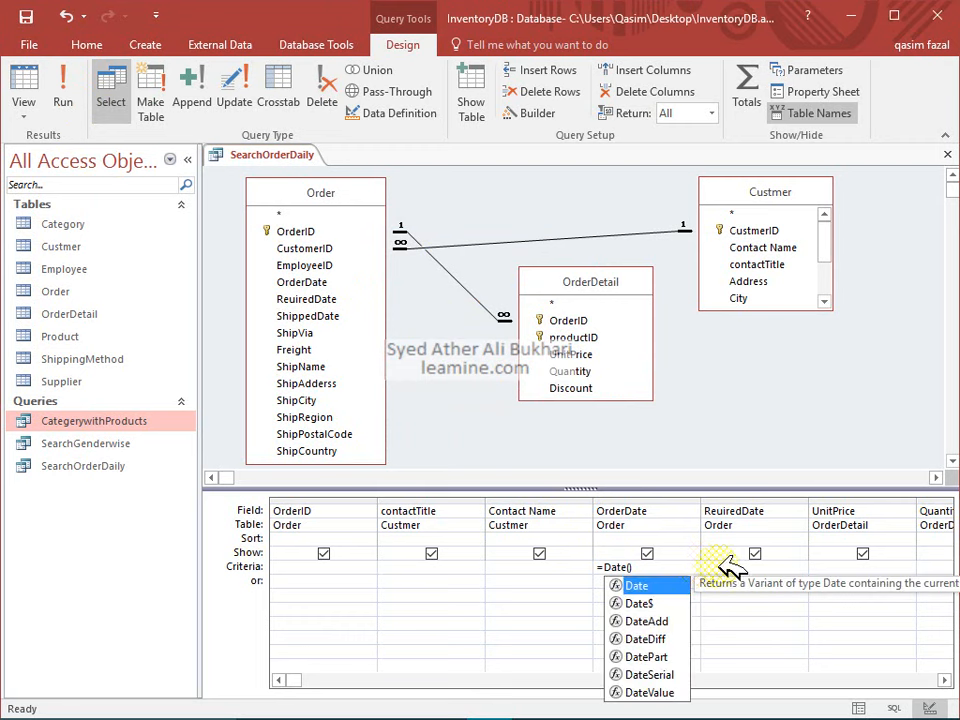
{"action": "left_click", "coordinate": [717, 566]}
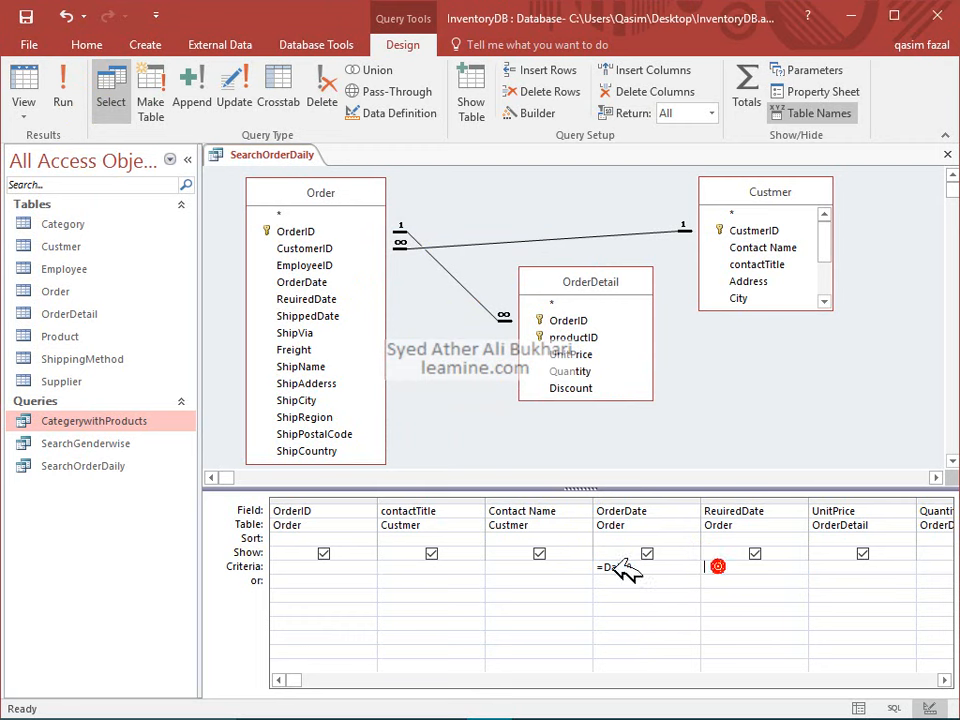
{"action": "left_click", "coordinate": [70, 82]}
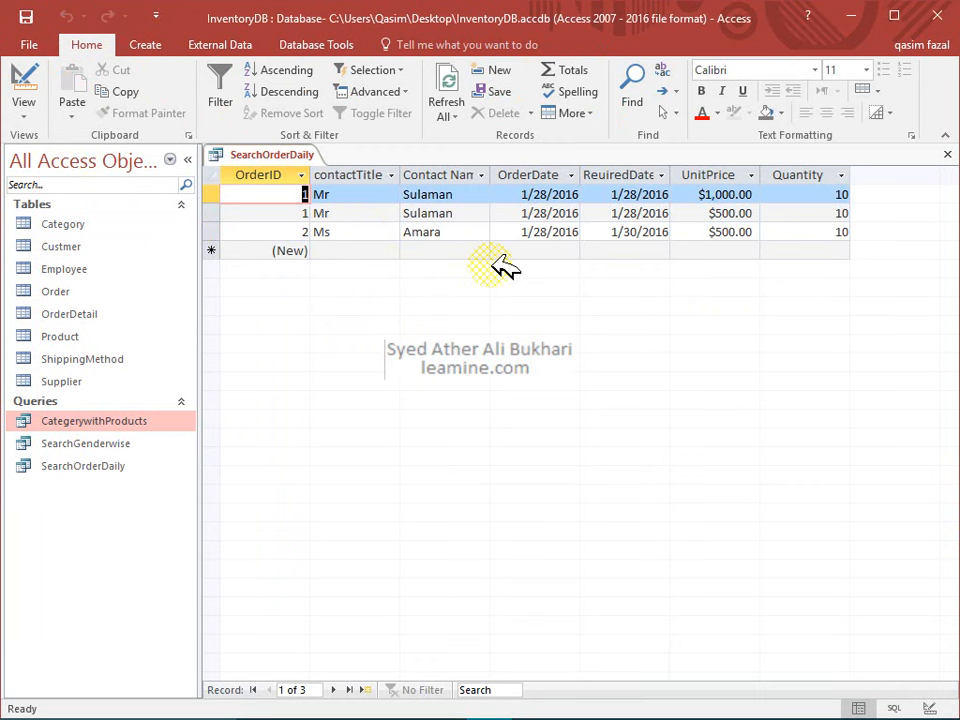
Step: Save the SearchOrderDaily query, return it to Design View and close it
{"action": "left_click", "coordinate": [25, 16]}
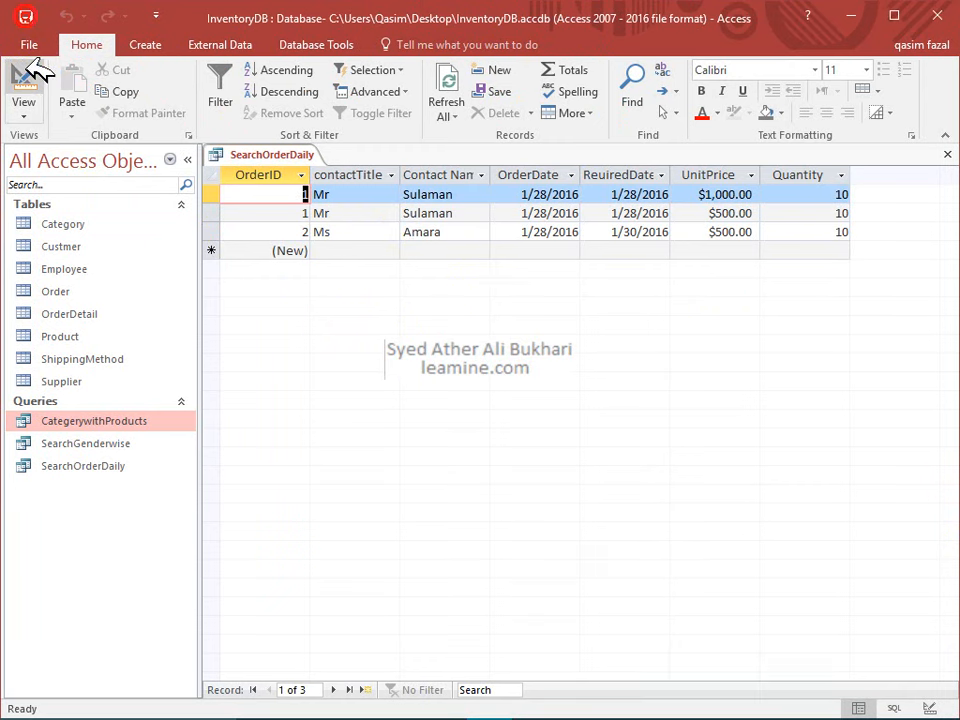
{"action": "left_click", "coordinate": [30, 62]}
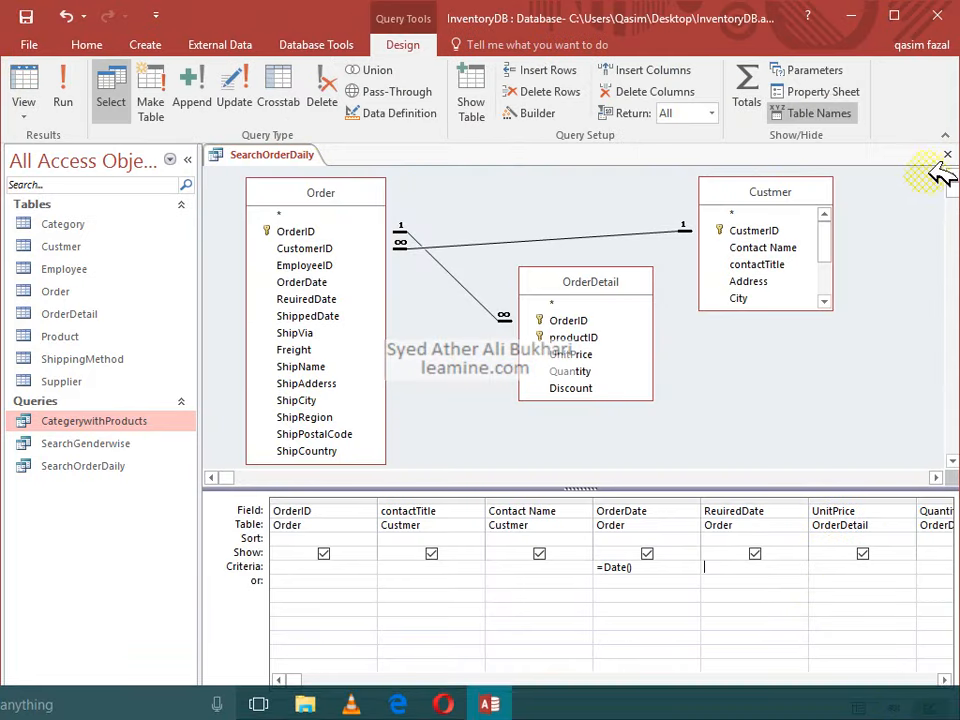
{"action": "left_click", "coordinate": [946, 157]}
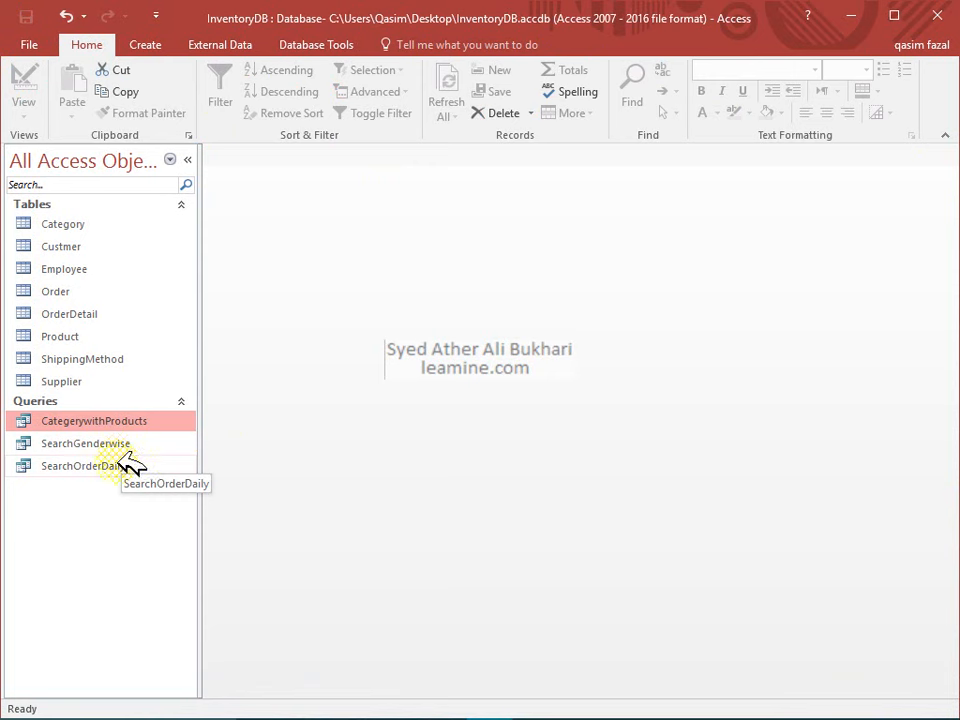
Step: Create a new query in Design View based on the Product table
{"action": "left_click", "coordinate": [145, 44]}
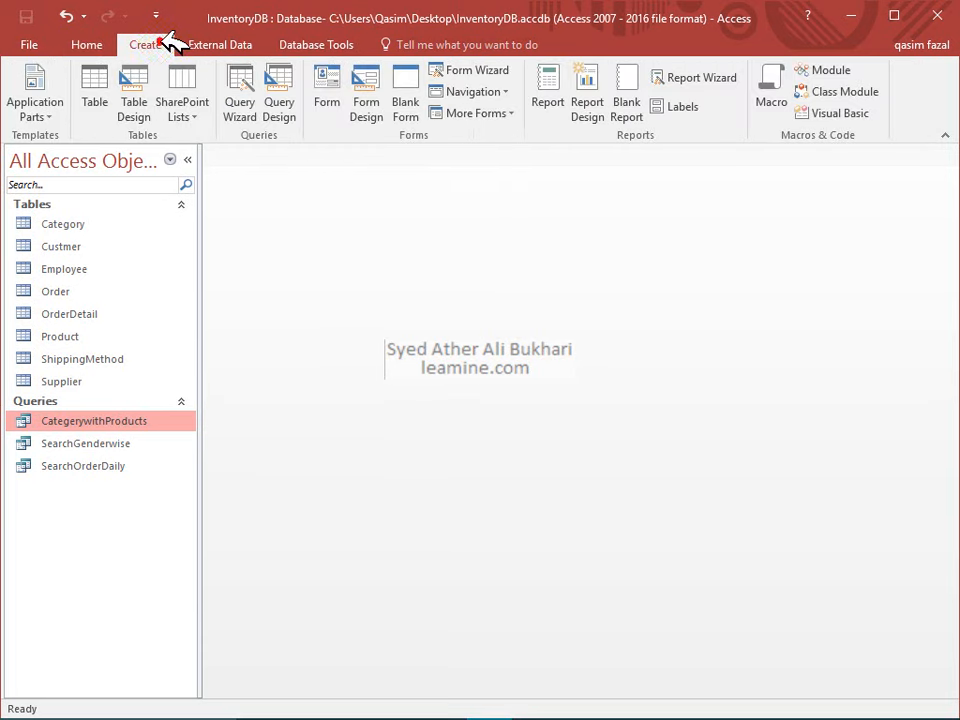
{"action": "left_click", "coordinate": [283, 104]}
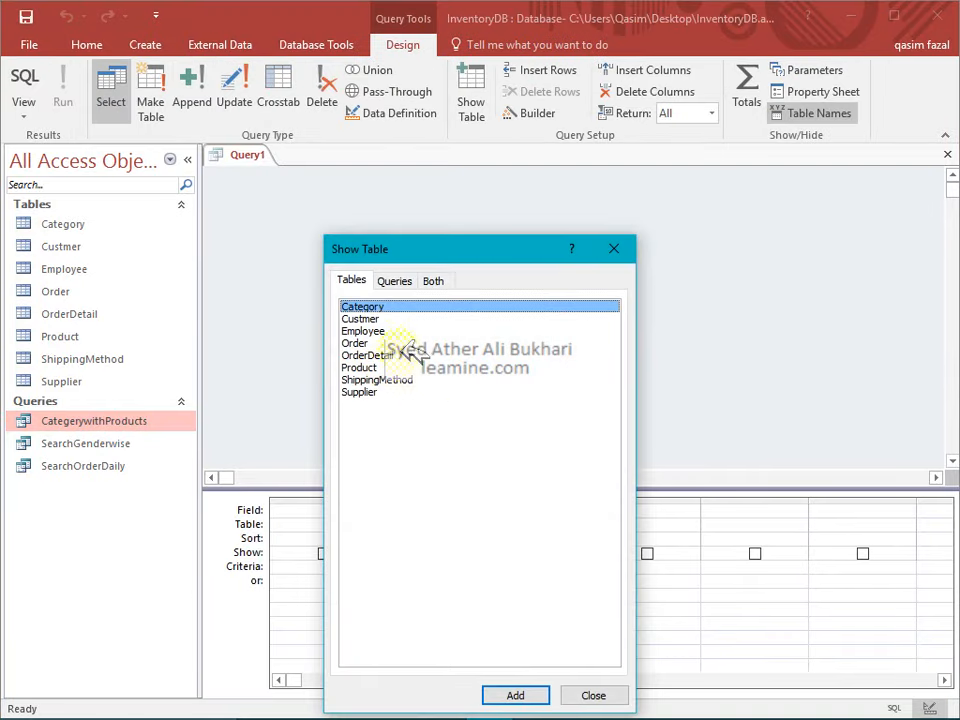
{"action": "left_click", "coordinate": [380, 368]}
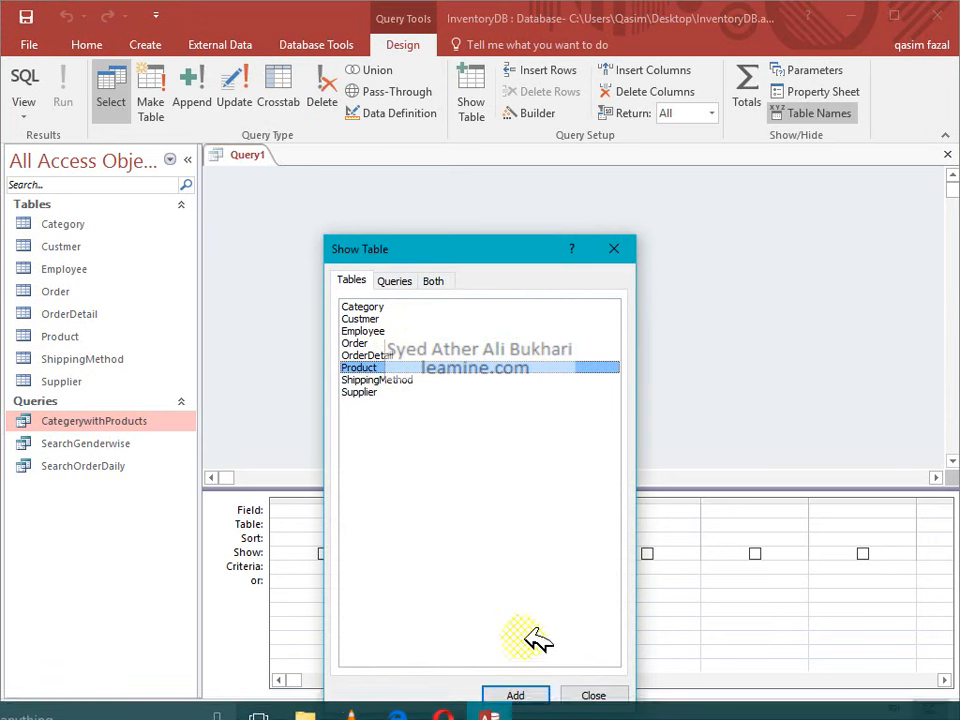
{"action": "left_click", "coordinate": [531, 690]}
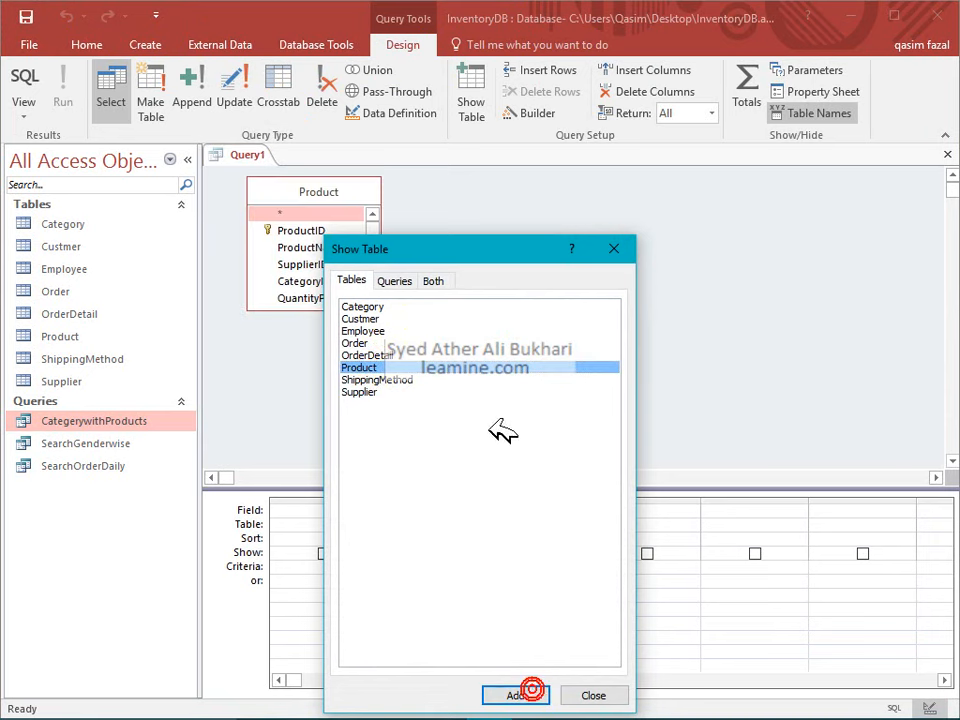
{"action": "left_click", "coordinate": [614, 249]}
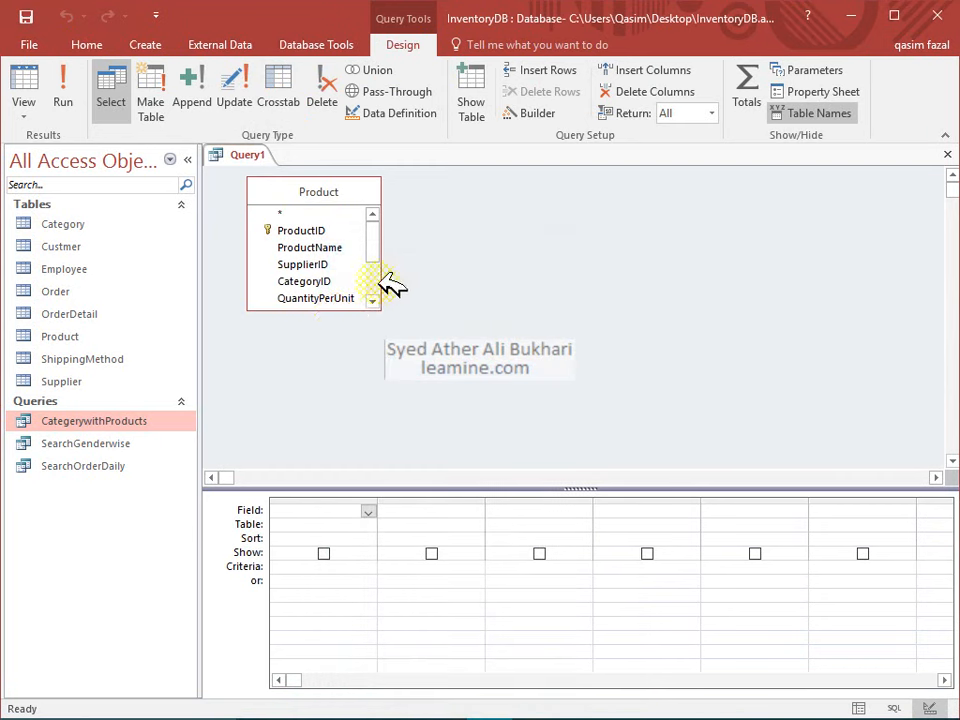
Step: Enlarge the Product field list and add ProductID, ProductName, UnitPrice and QuantityPerUnit to the query
{"action": "left_click", "coordinate": [372, 301]}
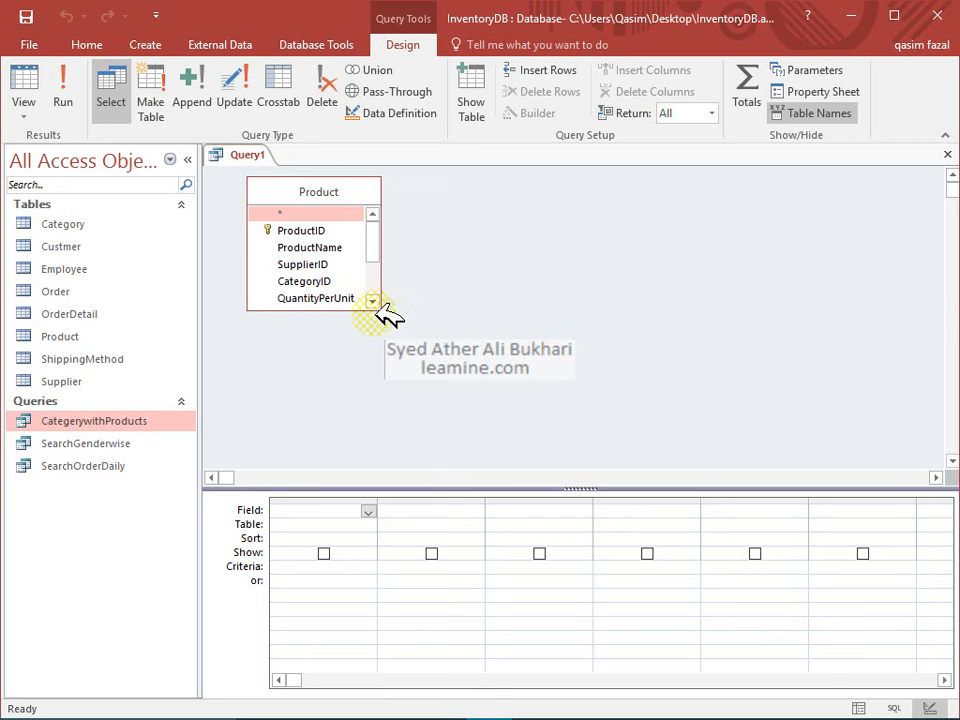
{"action": "left_click_drag", "start_coordinate": [378, 308], "coordinate": [376, 400]}
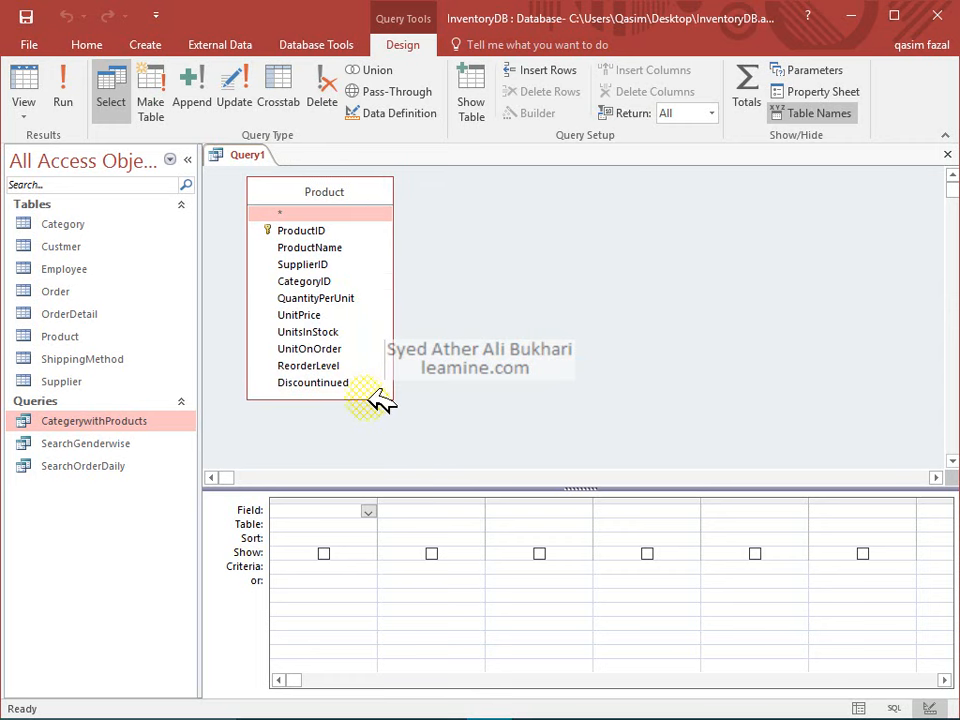
{"action": "left_click", "coordinate": [340, 230]}
{"action": "double_click", "coordinate": [340, 230]}
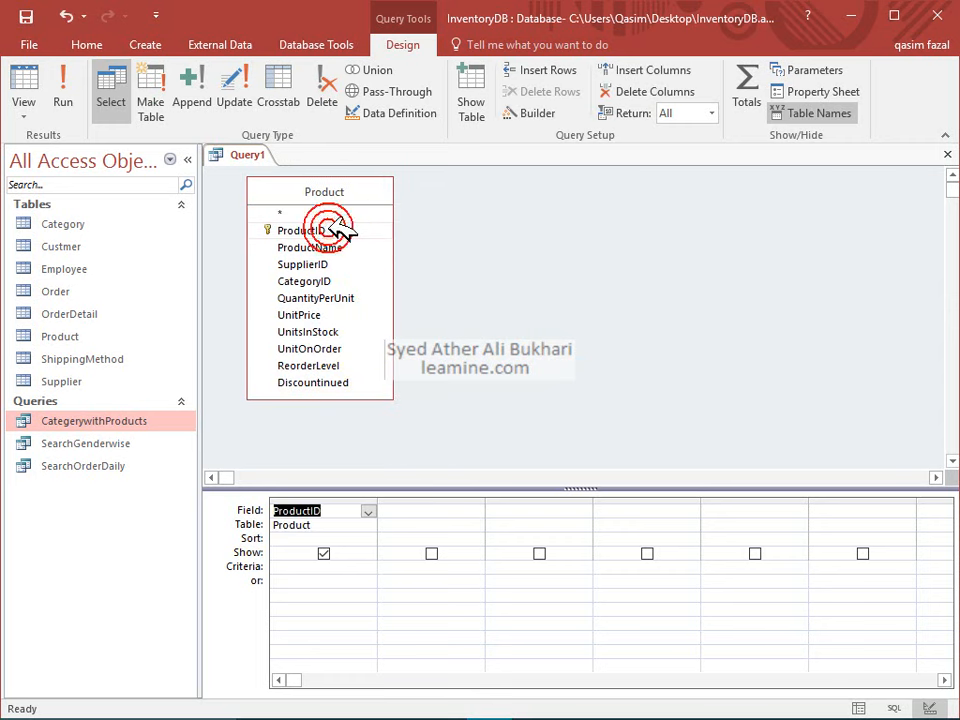
{"action": "double_click", "coordinate": [345, 247]}
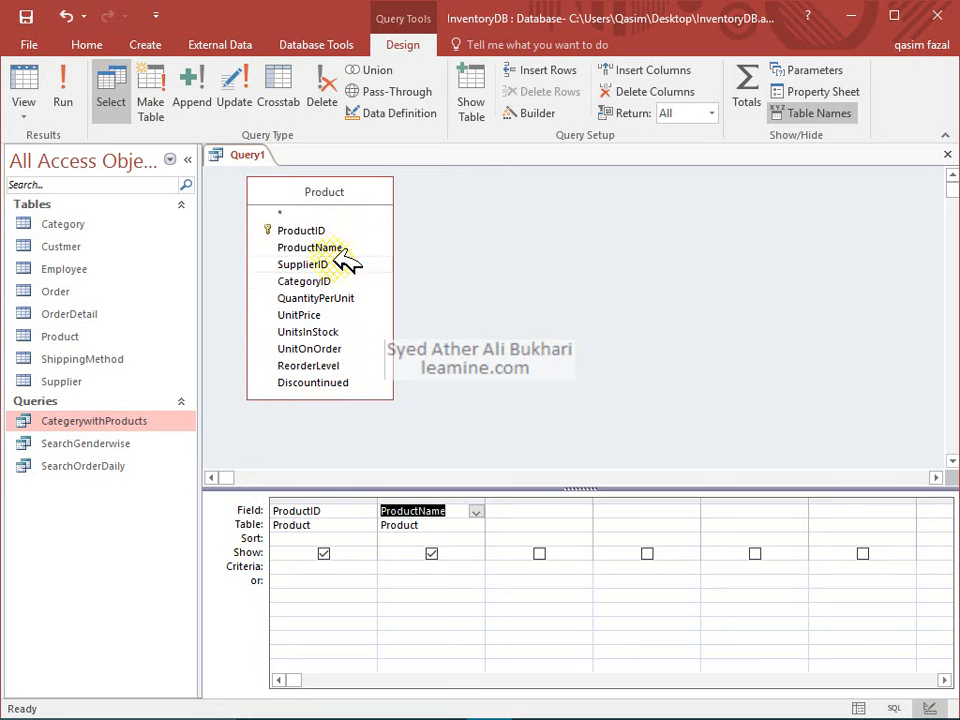
{"action": "left_click", "coordinate": [345, 314]}
{"action": "double_click", "coordinate": [340, 314]}
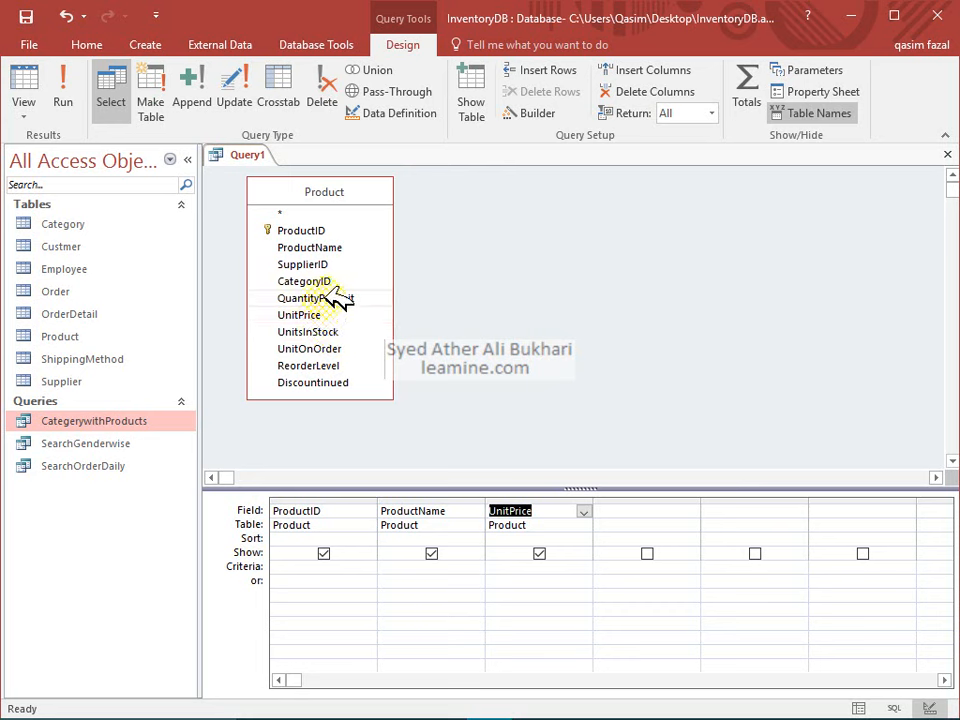
{"action": "left_click", "coordinate": [330, 299]}
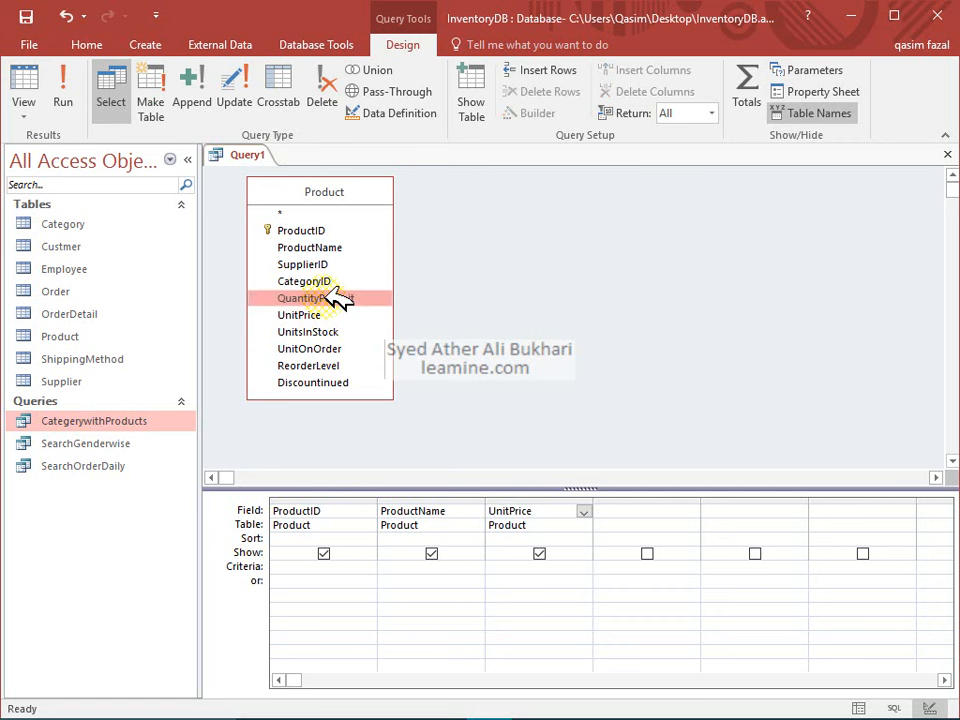
{"action": "double_click", "coordinate": [333, 297]}
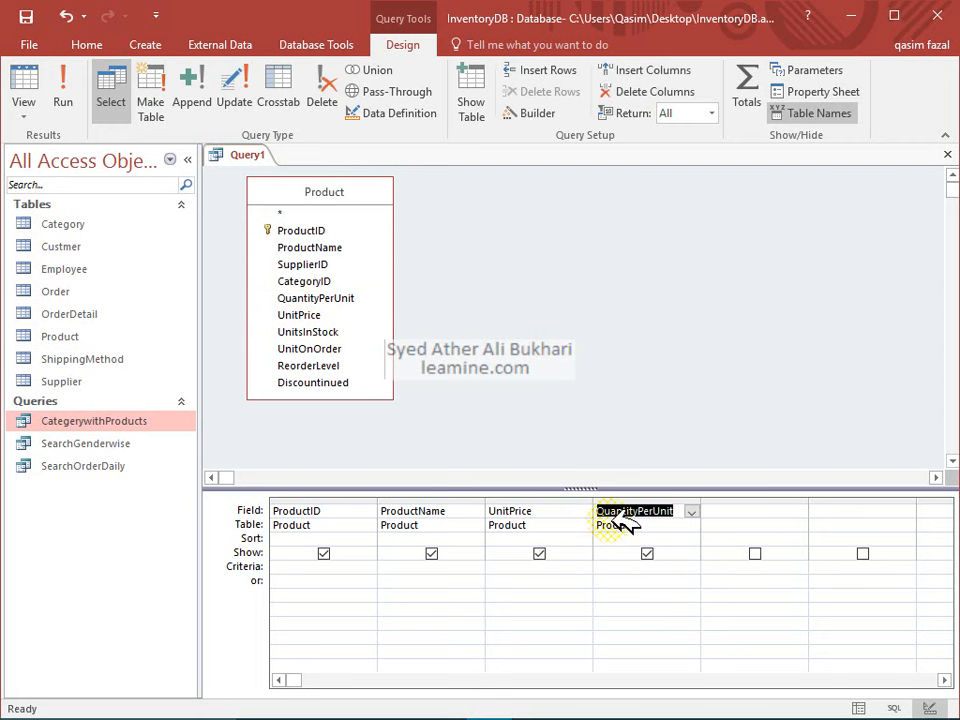
Step: Enter the calculated field placeholder Cost:[]*[] in the column after QuantityPerUnit and widen that column
{"action": "left_click", "coordinate": [726, 511]}
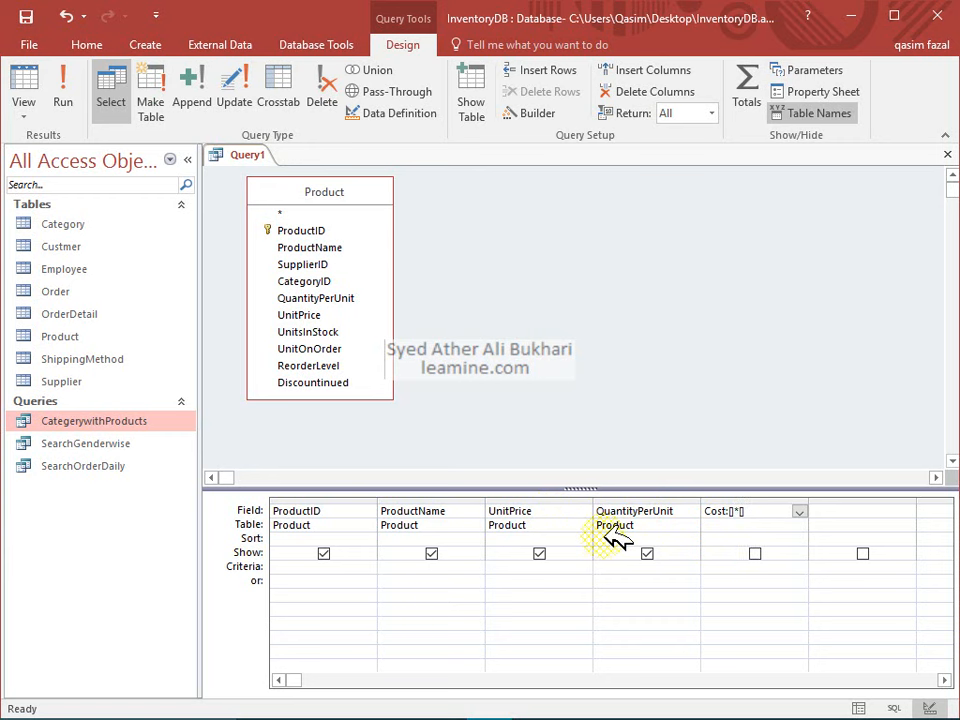
{"action": "left_click", "coordinate": [550, 525]}
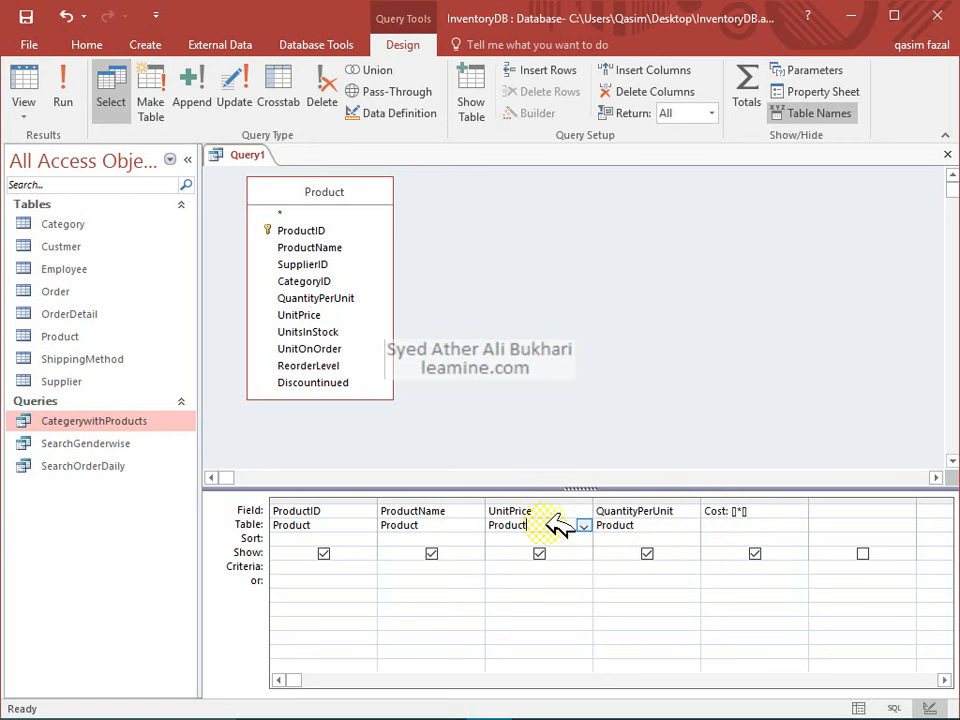
{"action": "left_click", "coordinate": [944, 680]}
{"action": "left_click", "coordinate": [944, 680]}
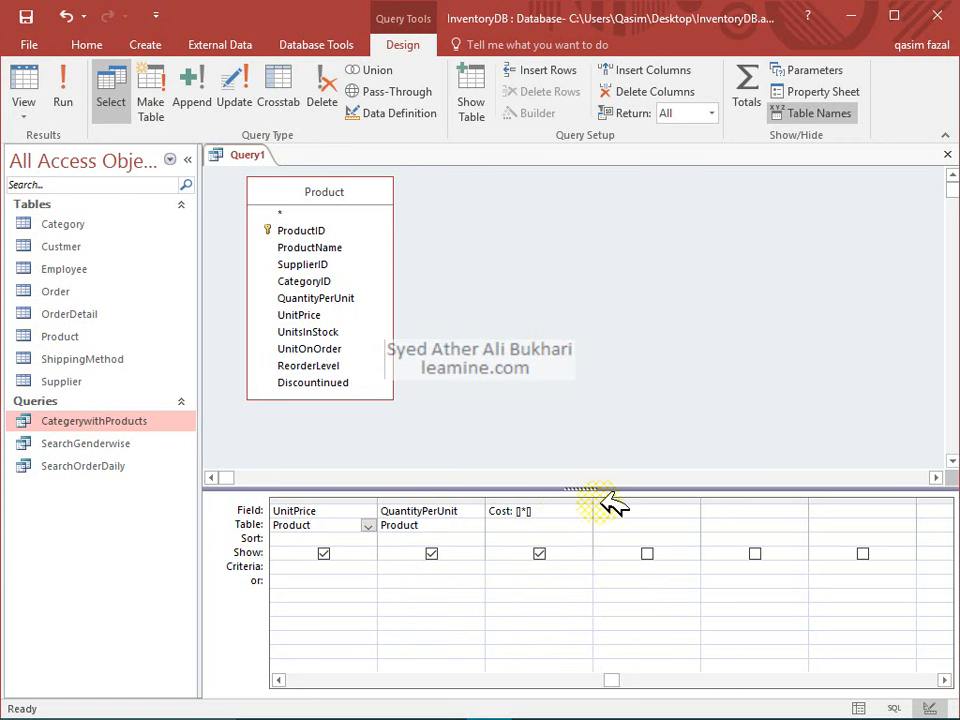
{"action": "left_click_drag", "start_coordinate": [601, 496], "coordinate": [722, 498]}
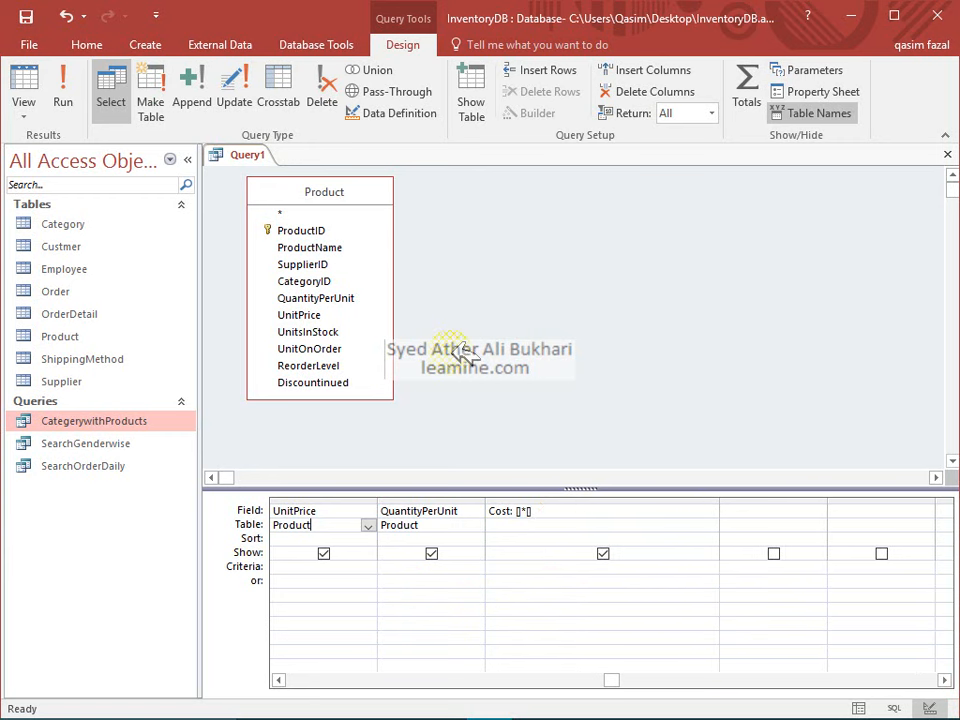
Step: Save the query as CompletCost and close it
{"action": "key", "text": "ctrl+s"}
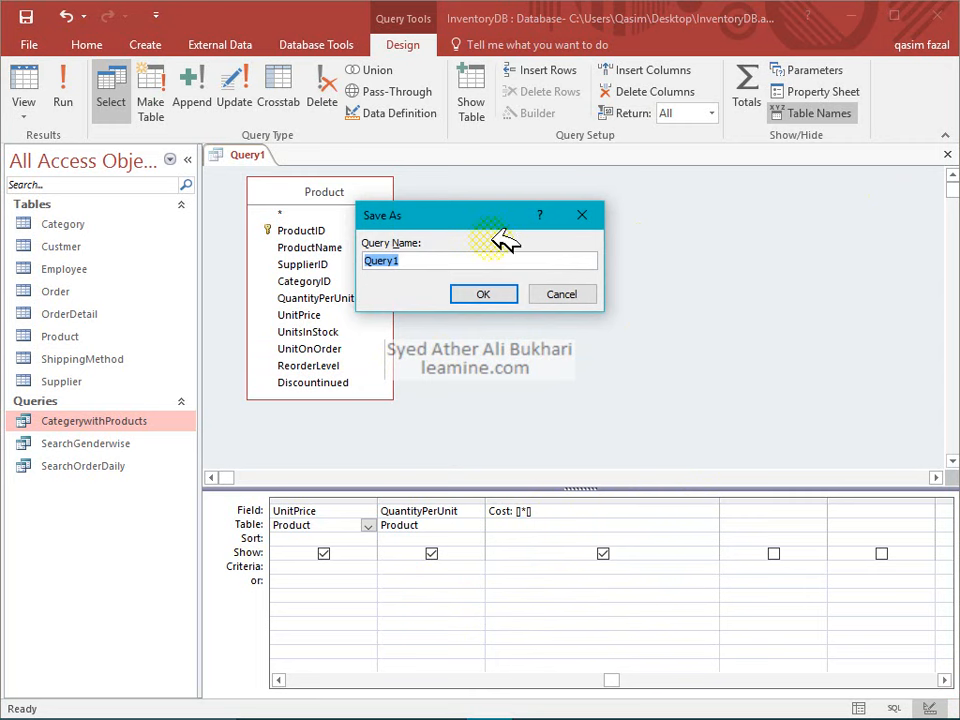
{"action": "type", "text": "CompletCost"}
{"action": "key", "text": "Return"}
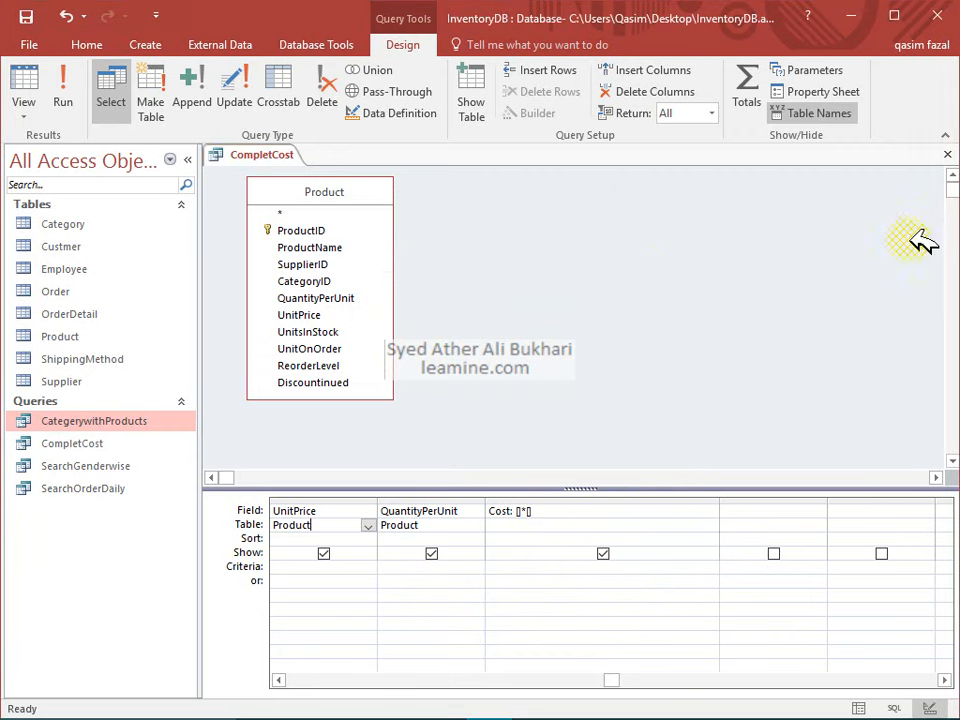
{"action": "left_click", "coordinate": [948, 156]}
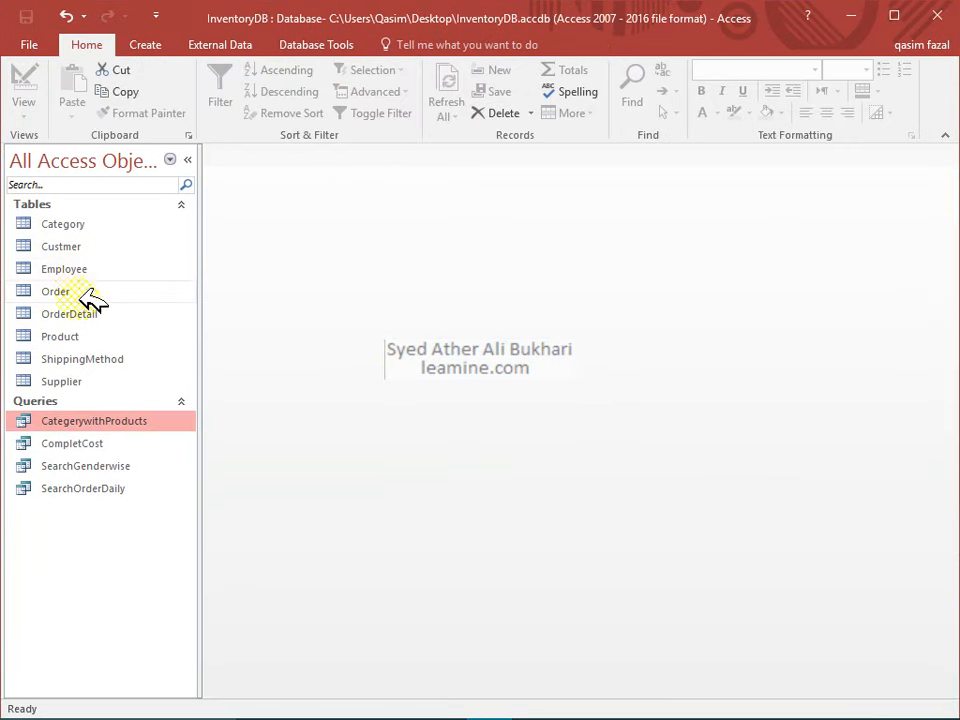
Step: Rename the QuantityPerUnit field to Quantity in the Product table's design and close the table
{"action": "left_click", "coordinate": [88, 336]}
{"action": "right_click", "coordinate": [88, 336]}
{"action": "left_click", "coordinate": [143, 370]}
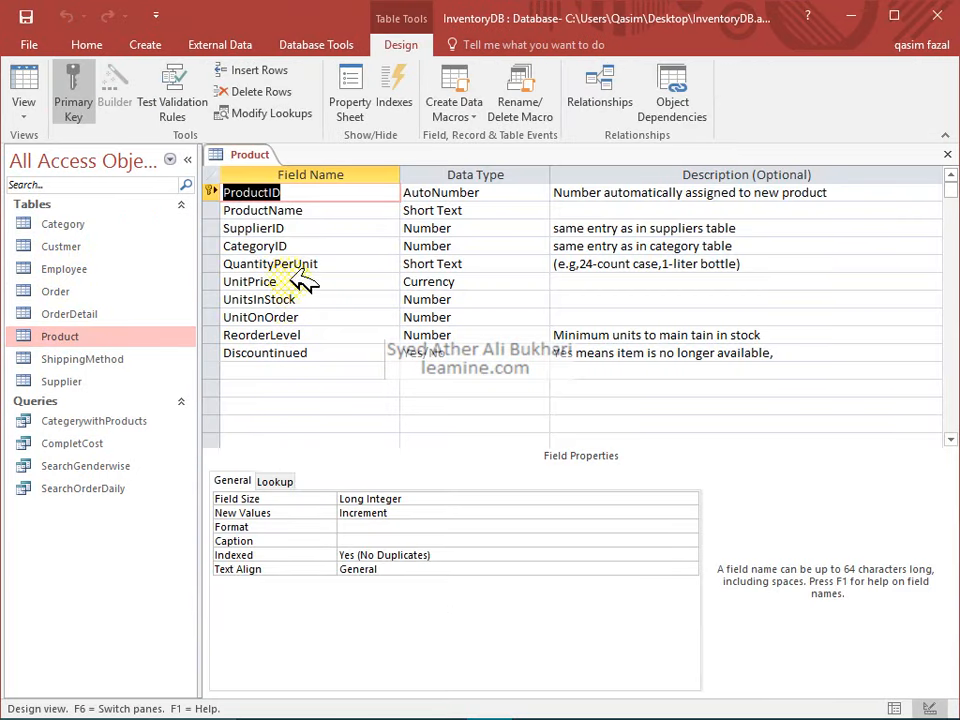
{"action": "left_click_drag", "start_coordinate": [277, 263], "coordinate": [439, 264]}
{"action": "key", "text": "BackSpace"}
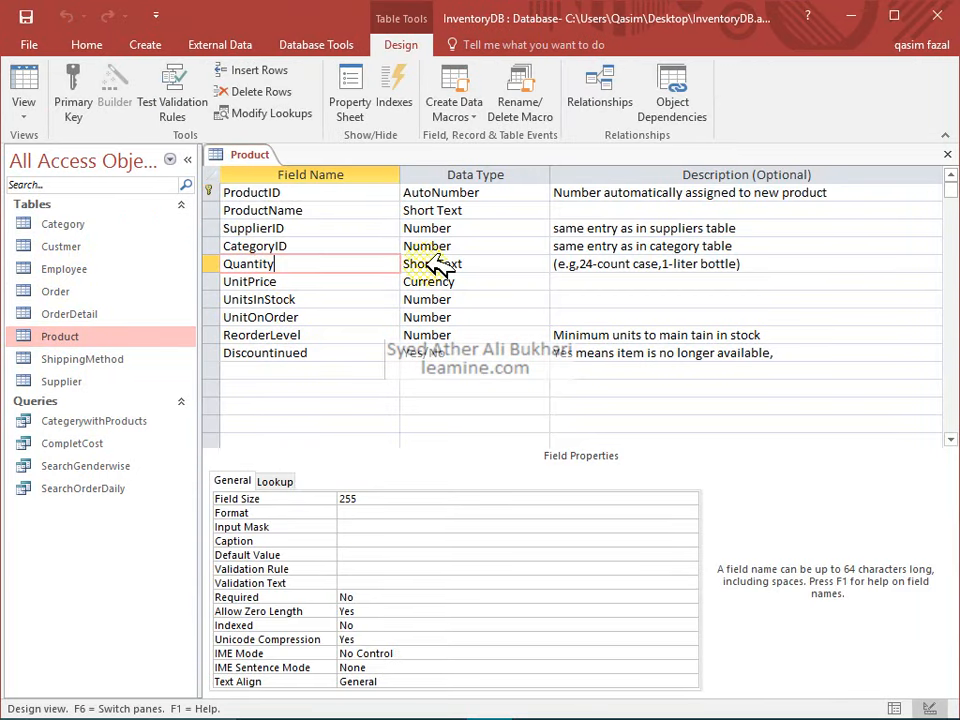
{"action": "key", "text": "Down"}
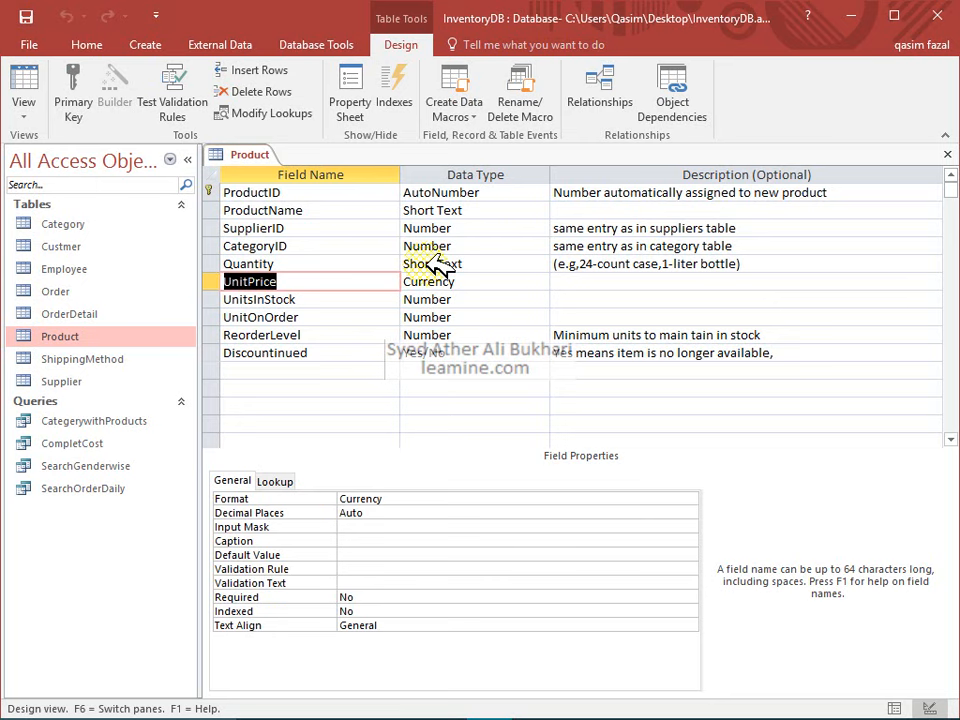
{"action": "left_click", "coordinate": [947, 154]}
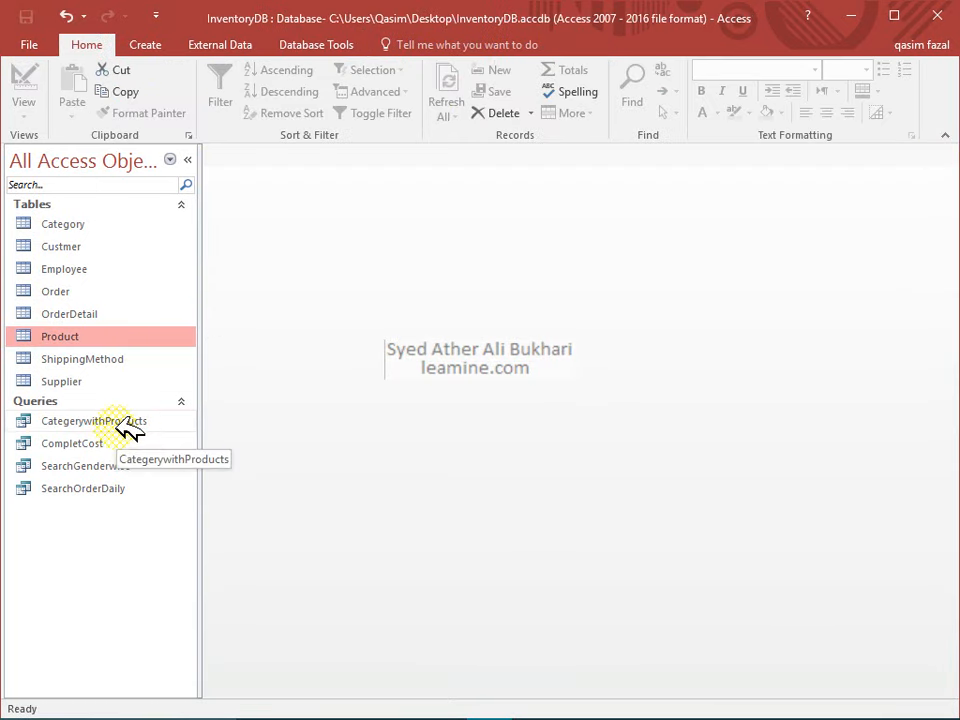
Step: Reopen the CompletCost query in Design View and widen its Cost column
{"action": "left_click", "coordinate": [84, 444]}
{"action": "right_click", "coordinate": [82, 444]}
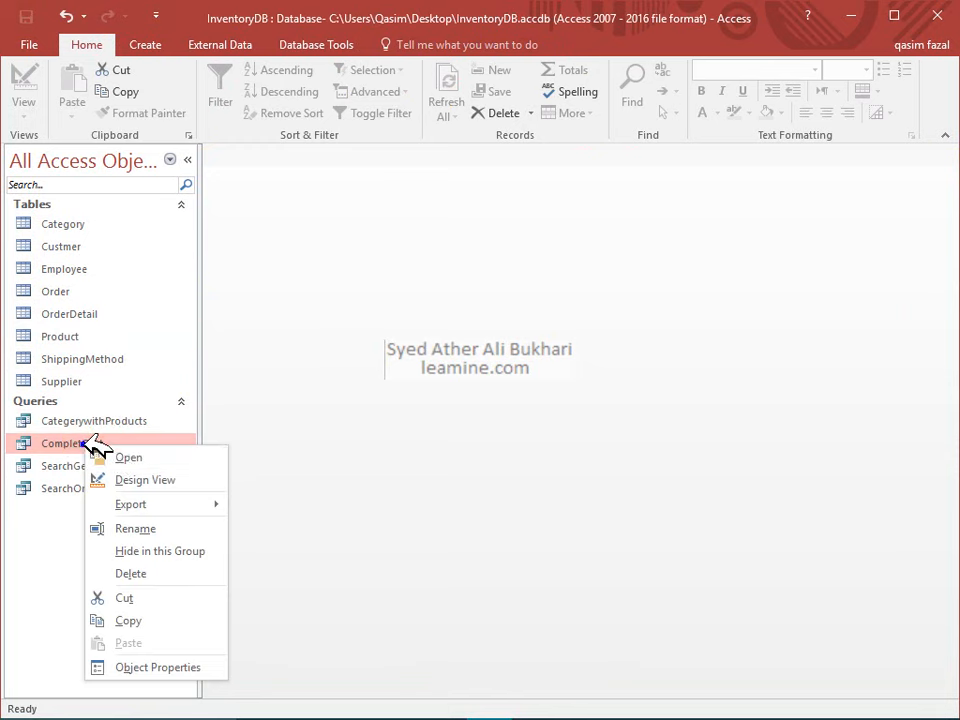
{"action": "left_click", "coordinate": [122, 478]}
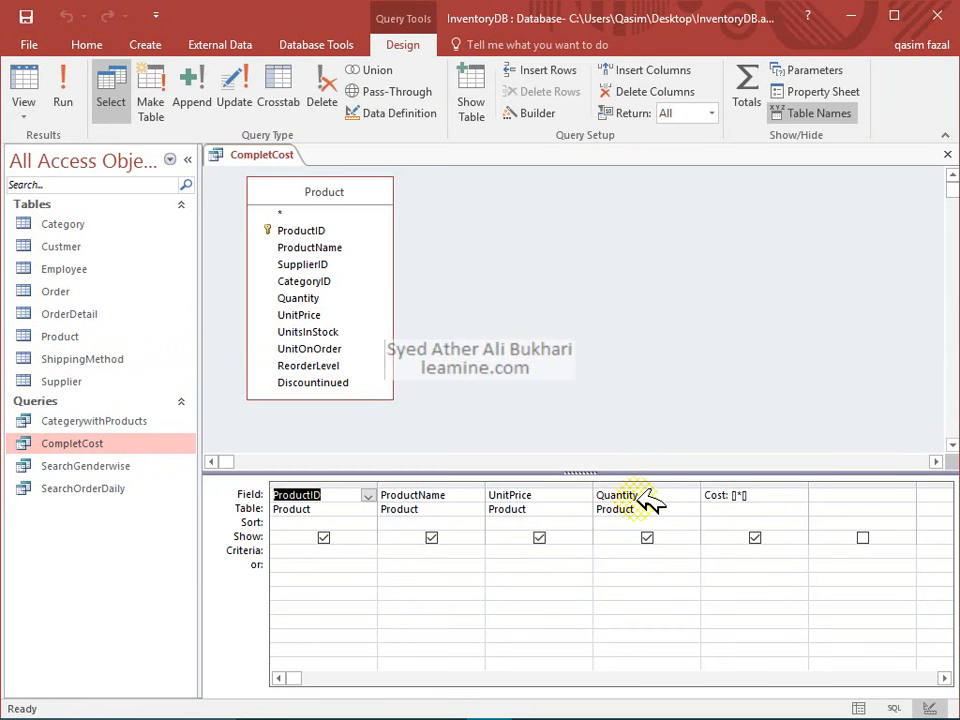
{"action": "left_click", "coordinate": [944, 678]}
{"action": "left_click", "coordinate": [944, 678]}
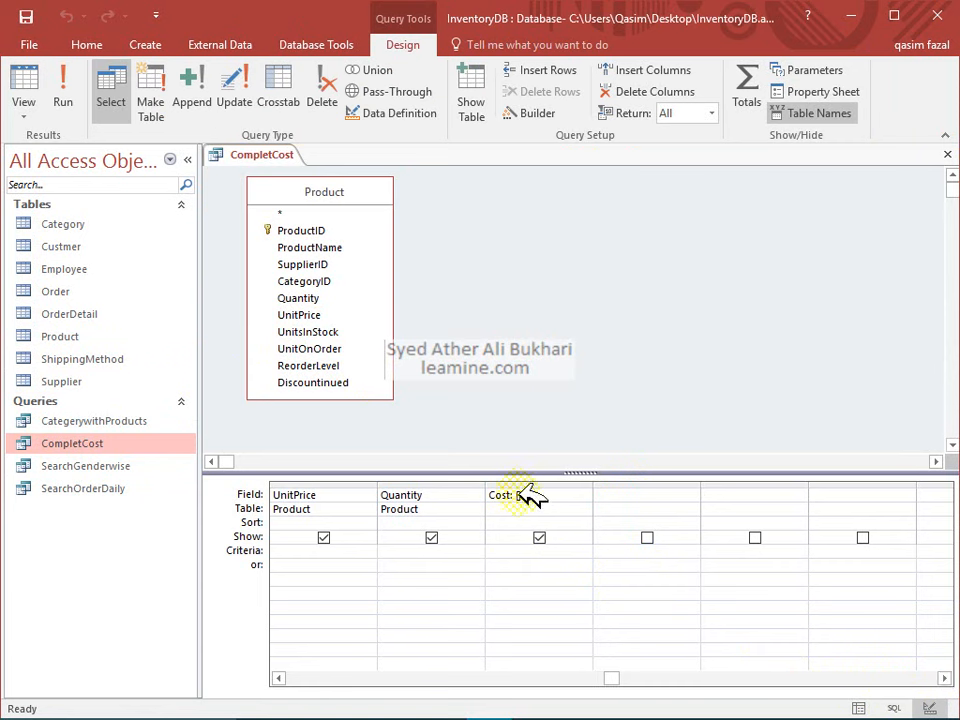
{"action": "double_click", "coordinate": [322, 509]}
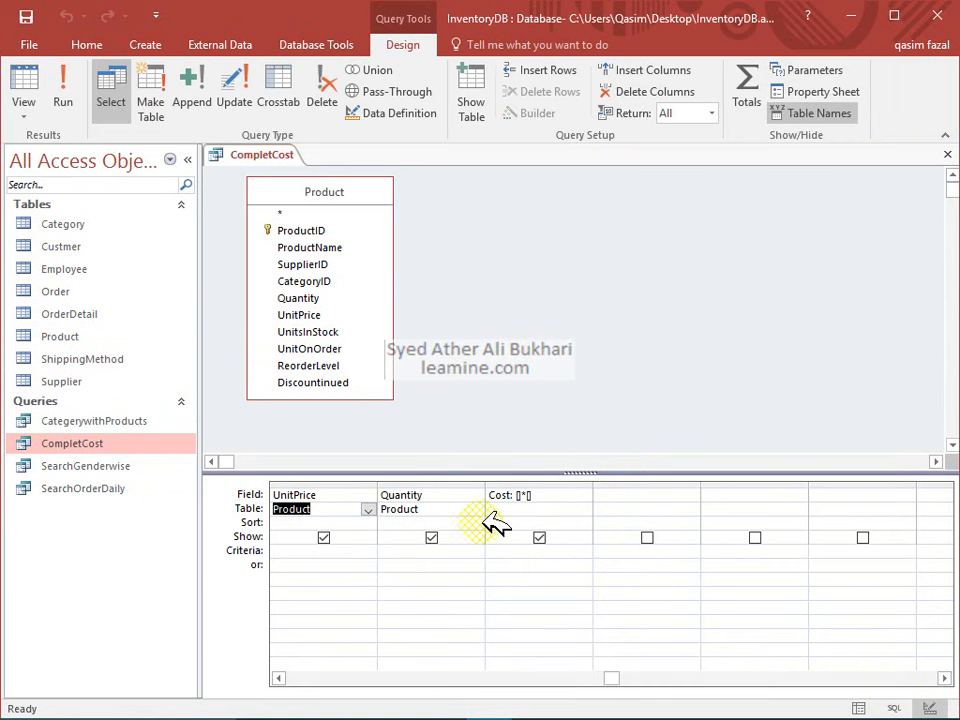
{"action": "left_click_drag", "start_coordinate": [600, 490], "coordinate": [805, 489]}
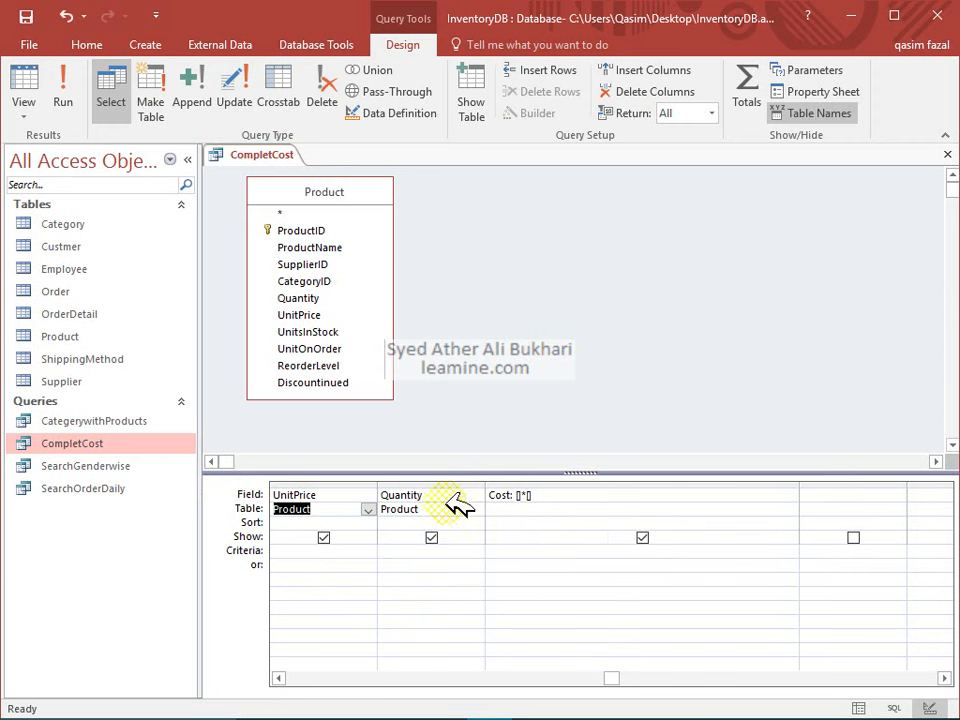
Step: Complete the Cost calculated field with the expression [Product.UnitPrice]*[Product.Quantity]
{"action": "left_click", "coordinate": [516, 495]}
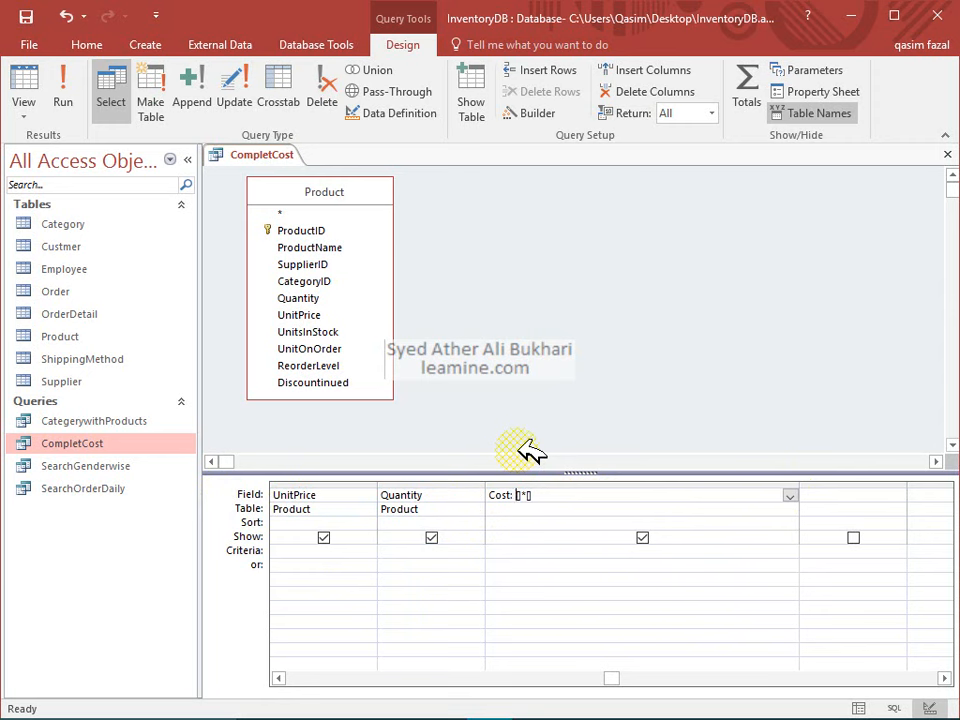
{"action": "type", "text": "Product.UnitPrice"}
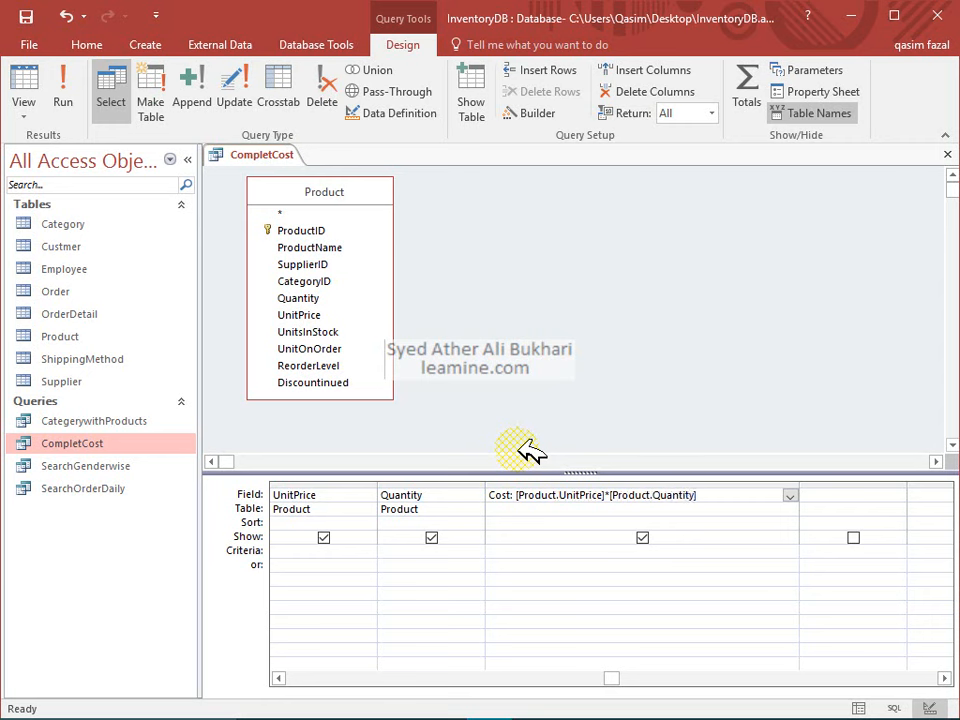
{"action": "key", "text": "Down"}
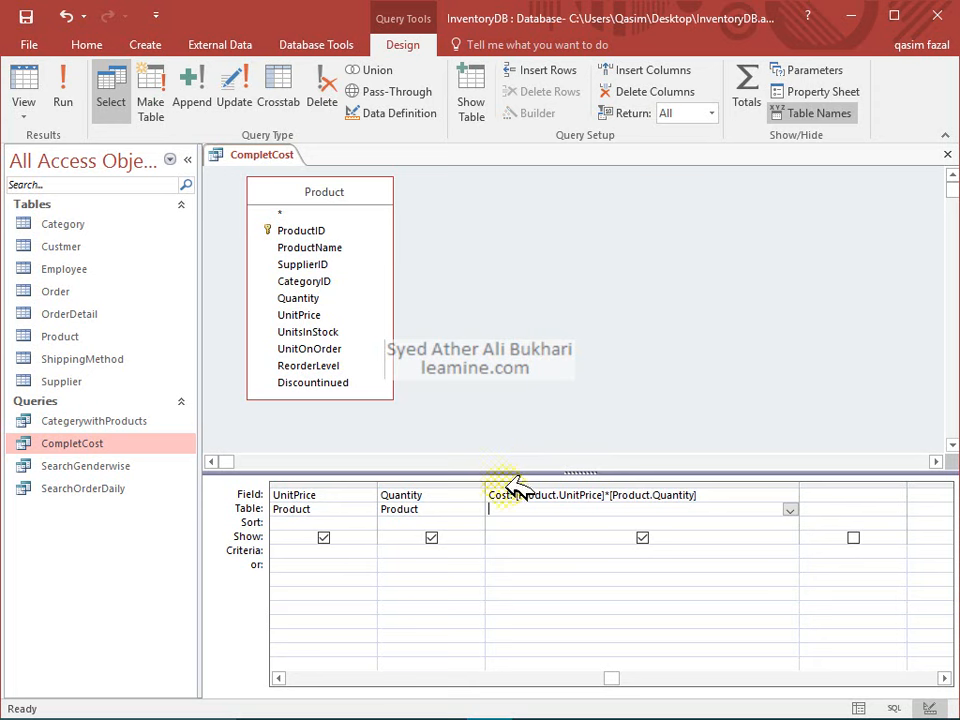
Step: Rename the calculated field to Cost Price and run the CompletCost query
{"action": "left_click", "coordinate": [510, 493]}
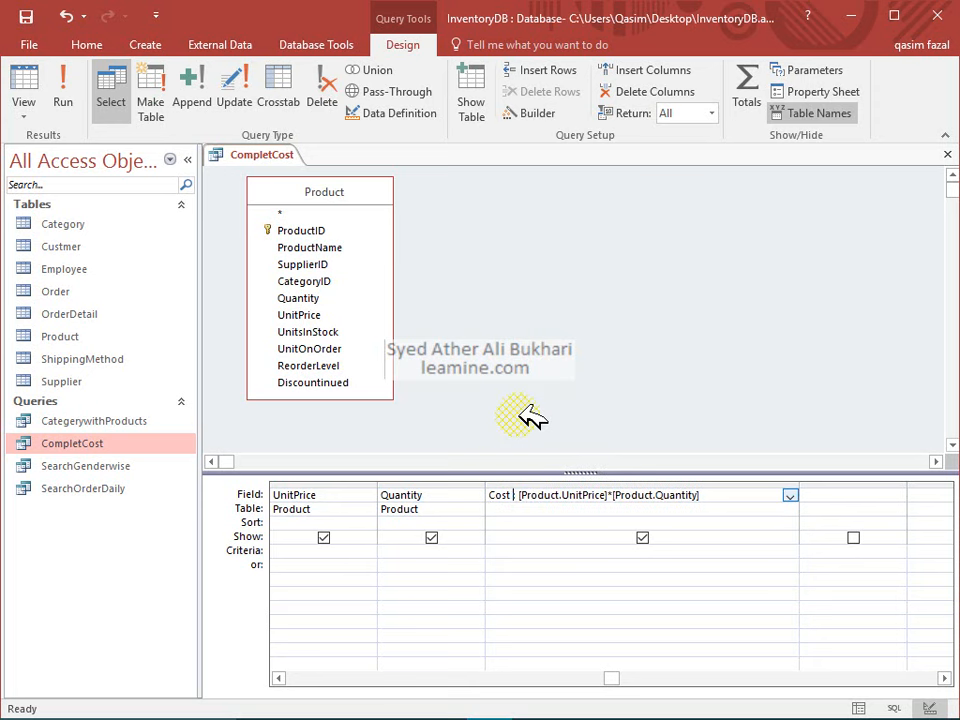
{"action": "type", "text": "Price"}
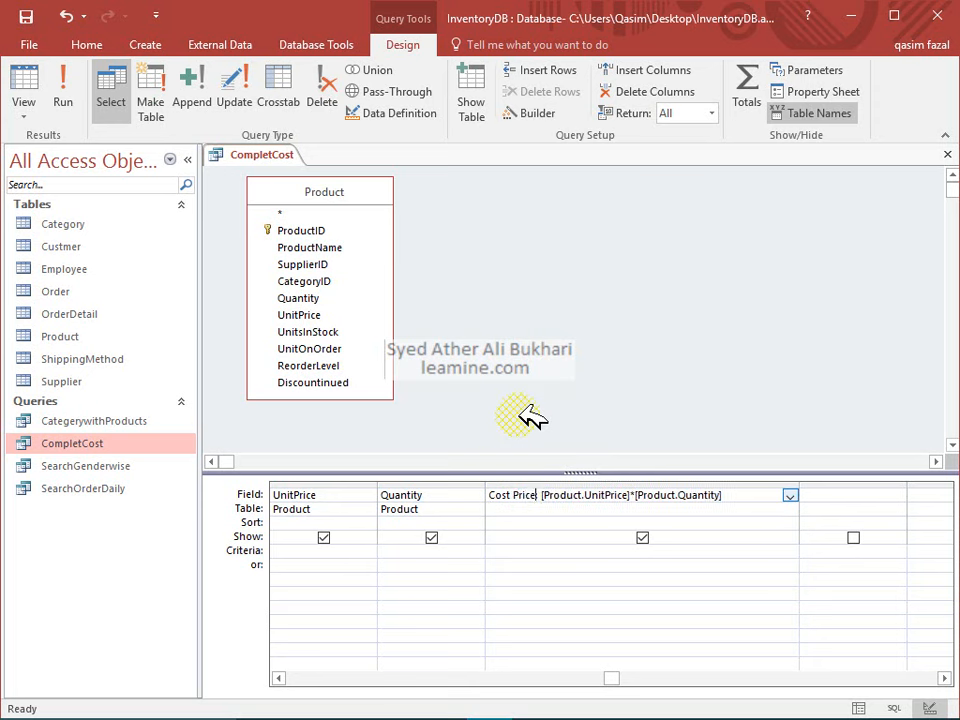
{"action": "key", "text": "Down"}
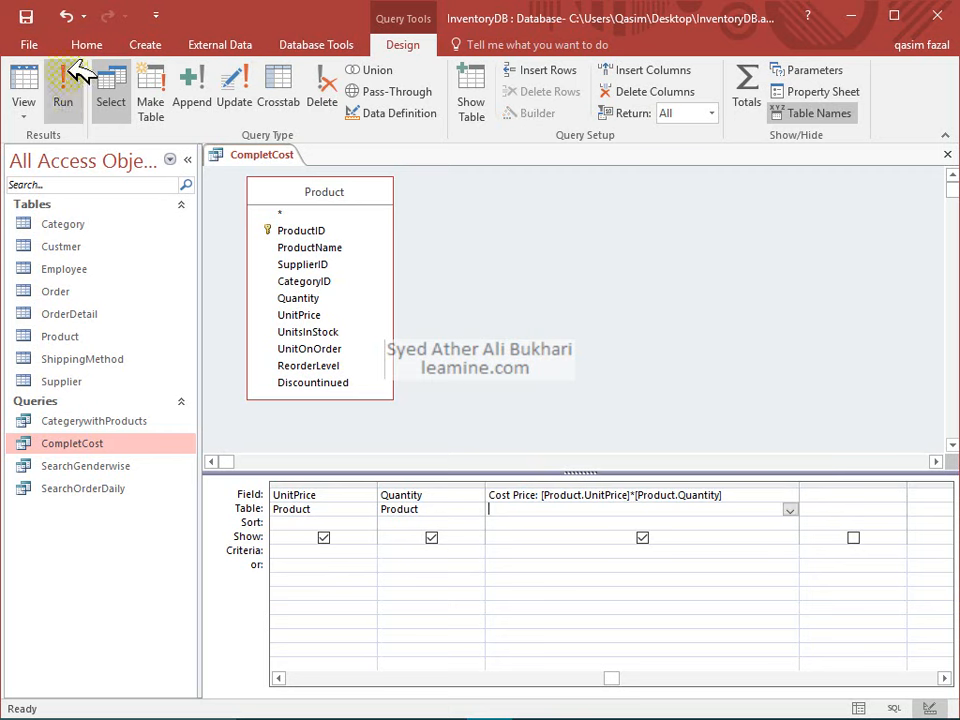
{"action": "left_click", "coordinate": [64, 86]}
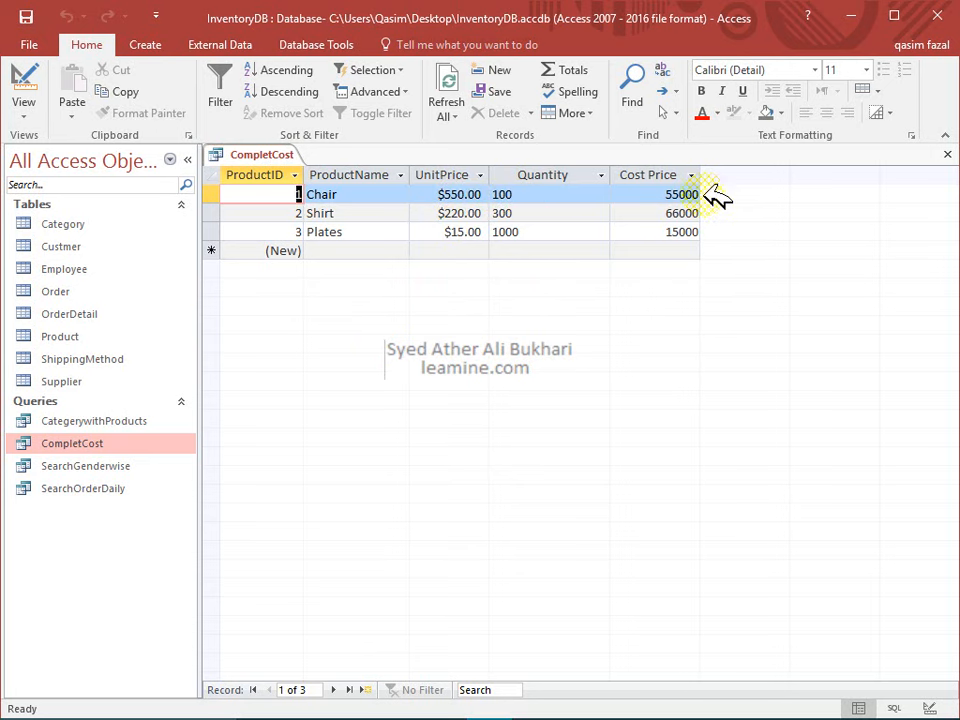
Step: Move the Quantity column ahead of UnitPrice in the query's design, and close the query after rerunning it
{"action": "left_click", "coordinate": [24, 82]}
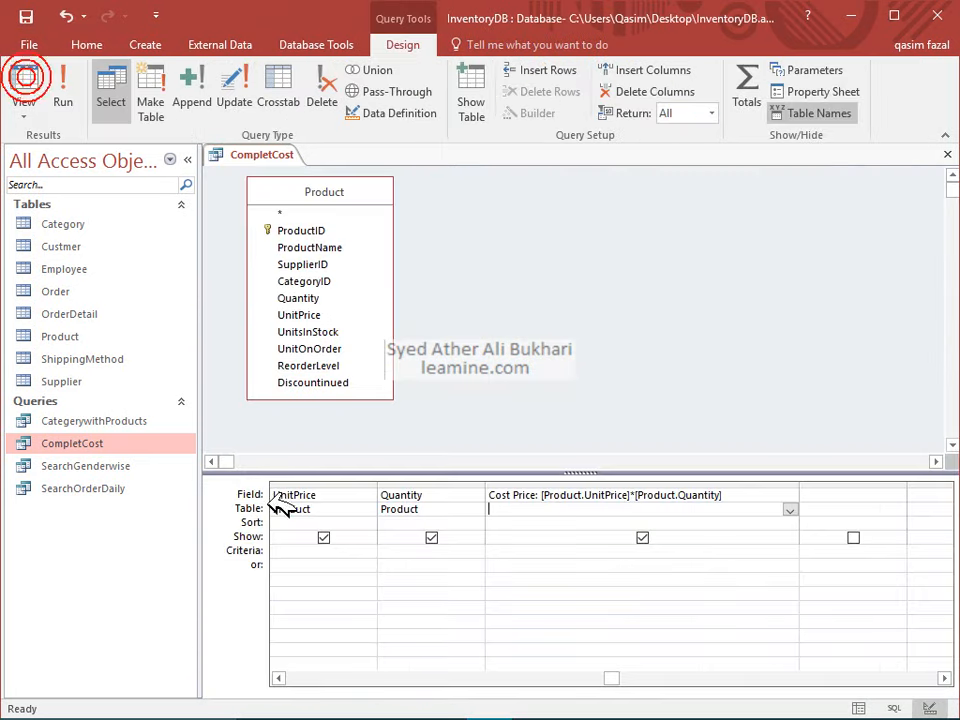
{"action": "left_click", "coordinate": [432, 485]}
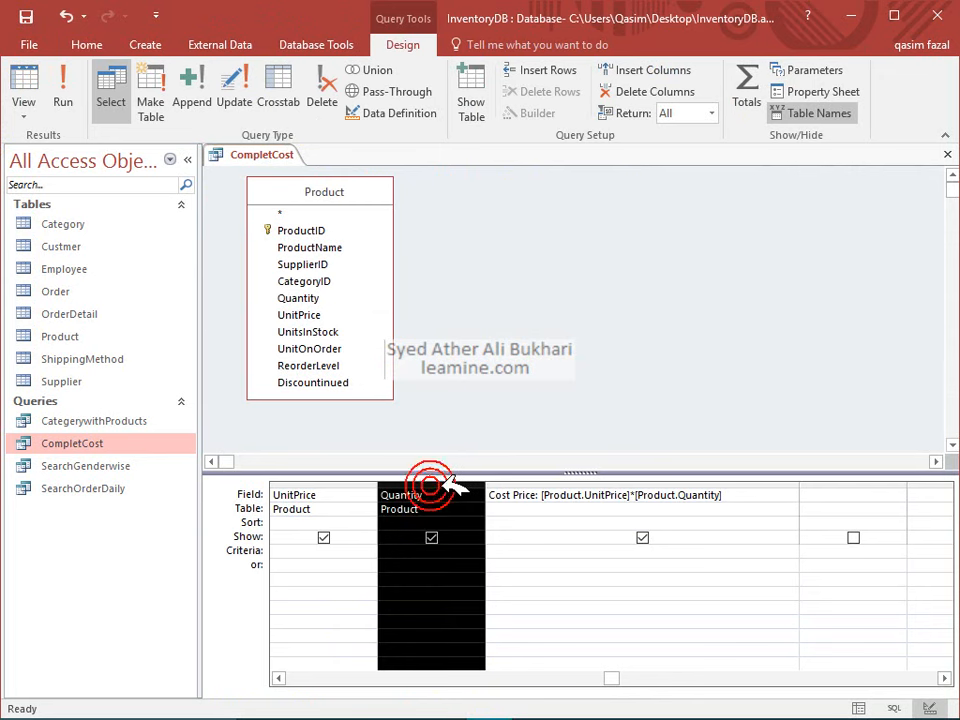
{"action": "left_click_drag", "start_coordinate": [439, 484], "coordinate": [321, 484]}
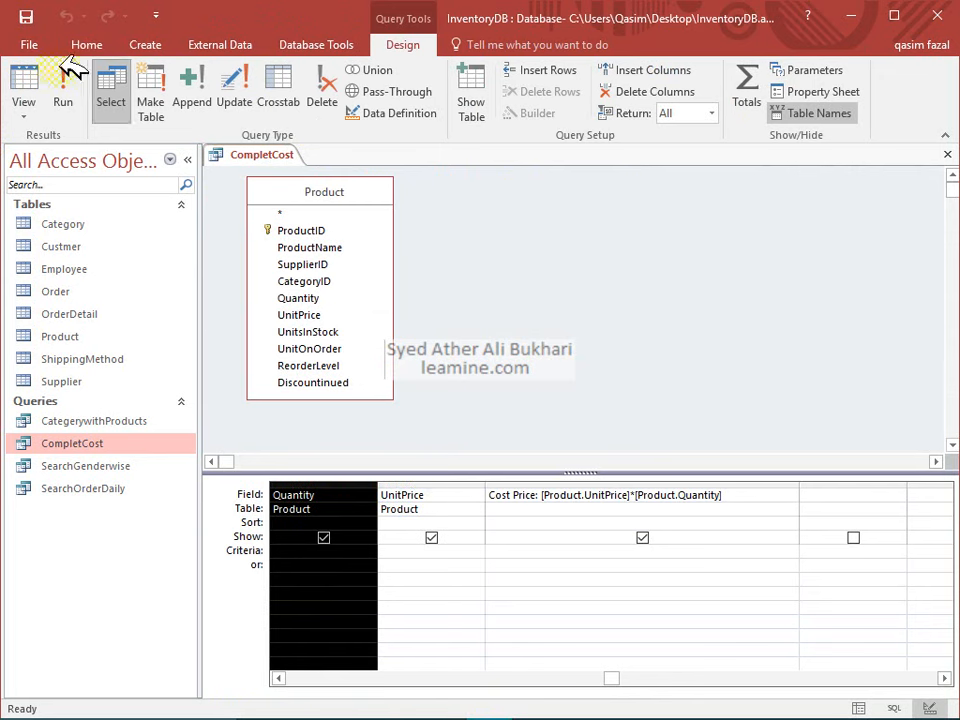
{"action": "left_click", "coordinate": [62, 88]}
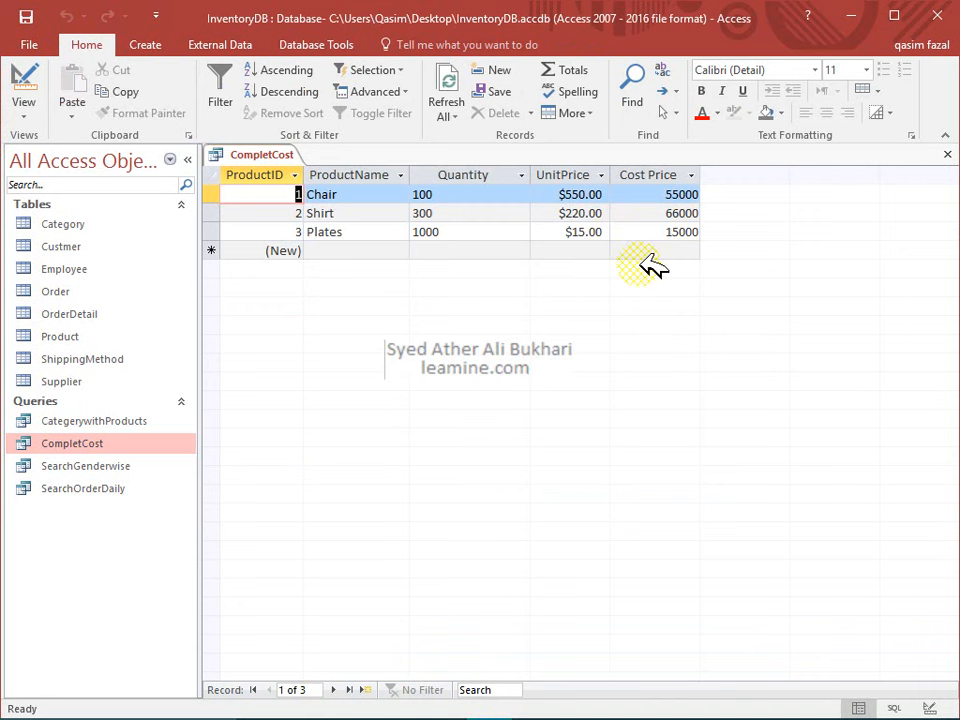
{"action": "left_click", "coordinate": [947, 153]}
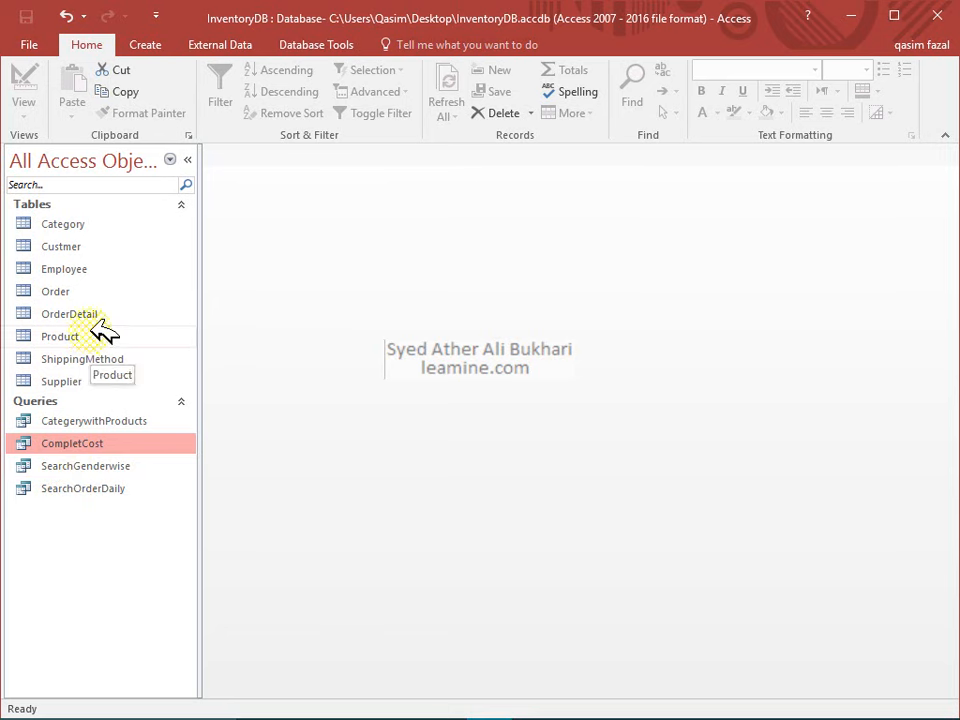
Step: Create a new query in Design View with the Product and OrderDetail tables
{"action": "left_click", "coordinate": [143, 48]}
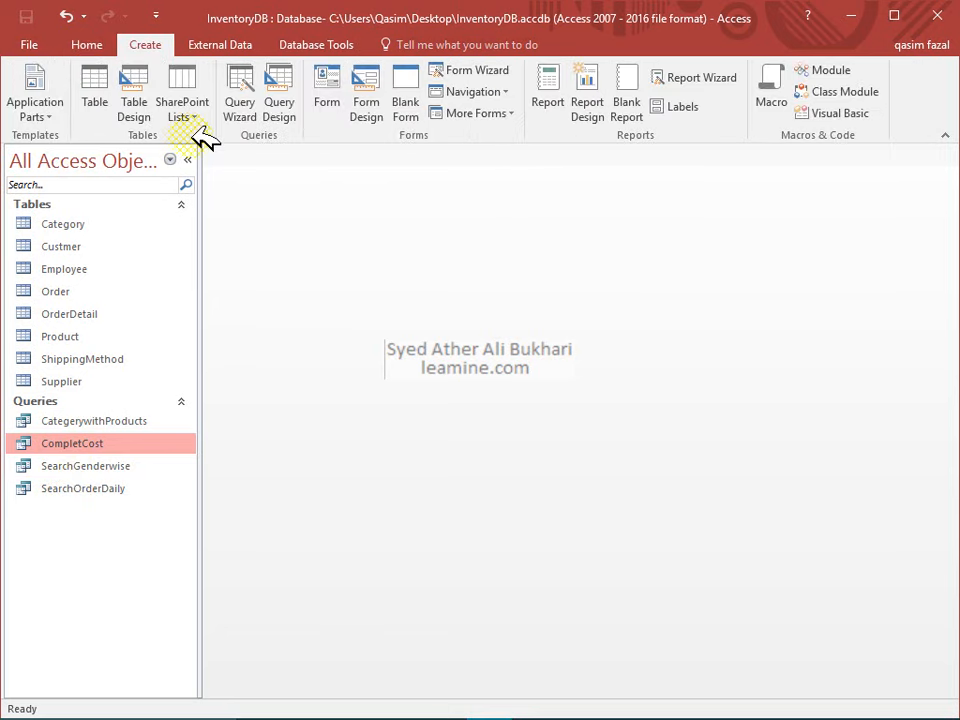
{"action": "left_click", "coordinate": [279, 106]}
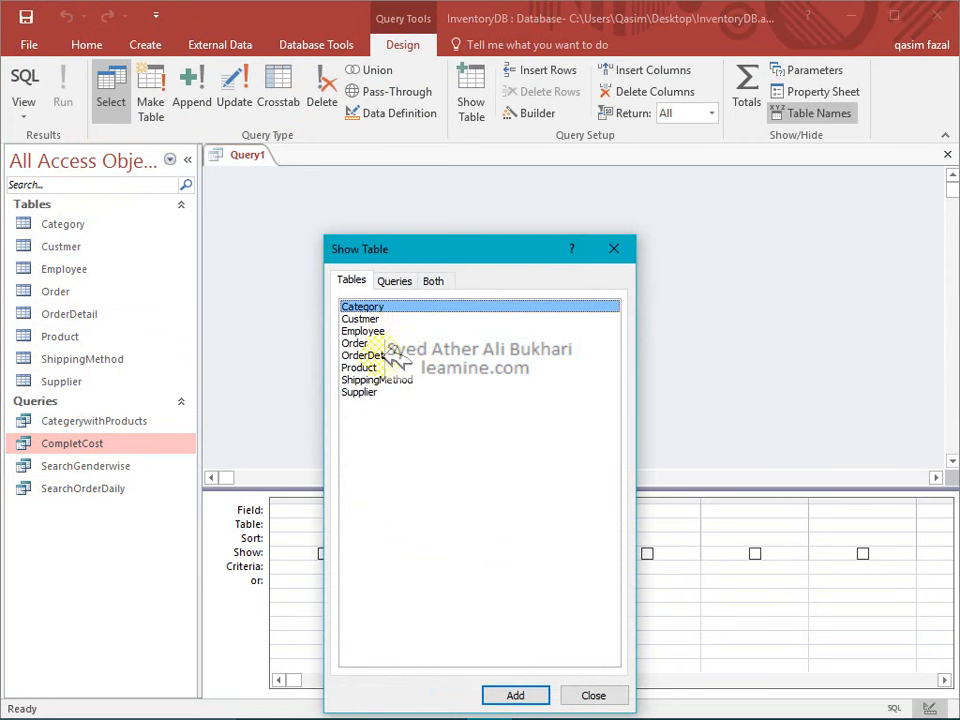
{"action": "left_click", "coordinate": [405, 367]}
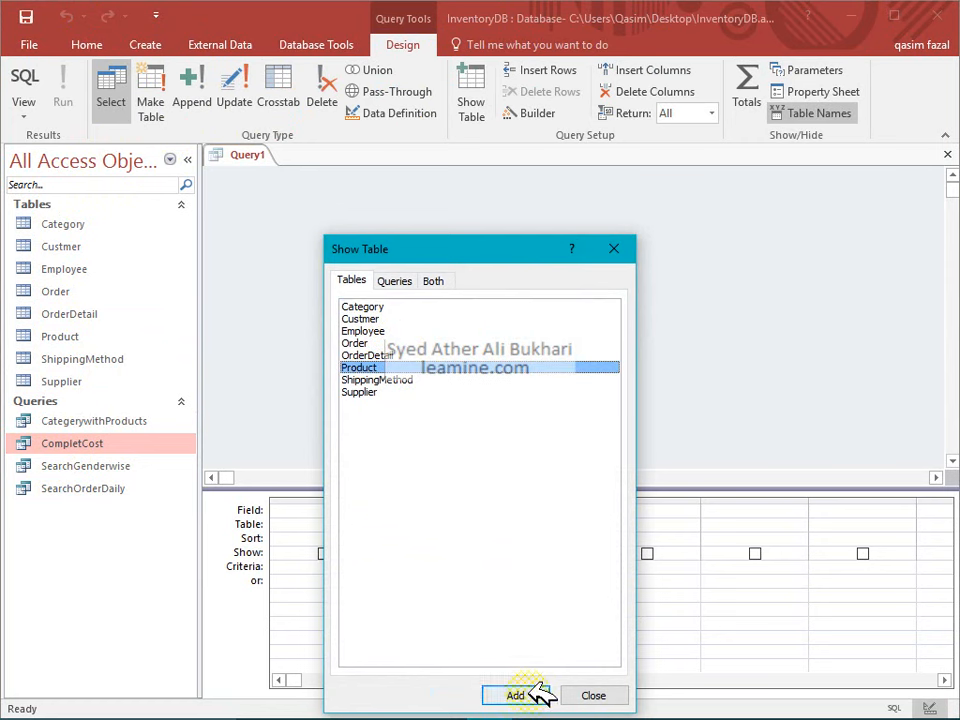
{"action": "left_click", "coordinate": [532, 688]}
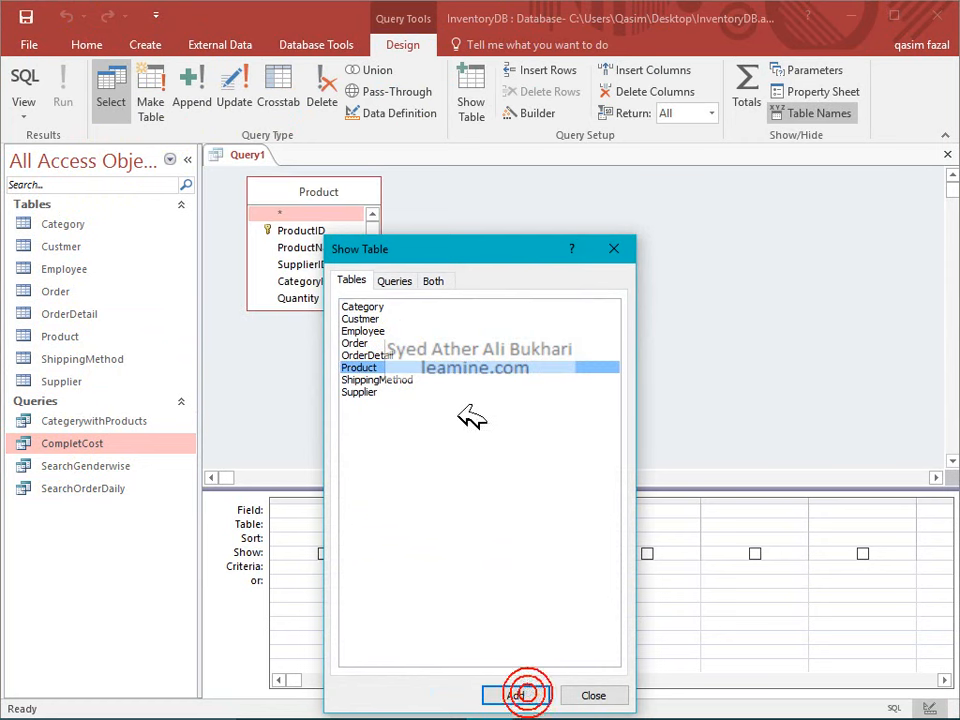
{"action": "double_click", "coordinate": [386, 355]}
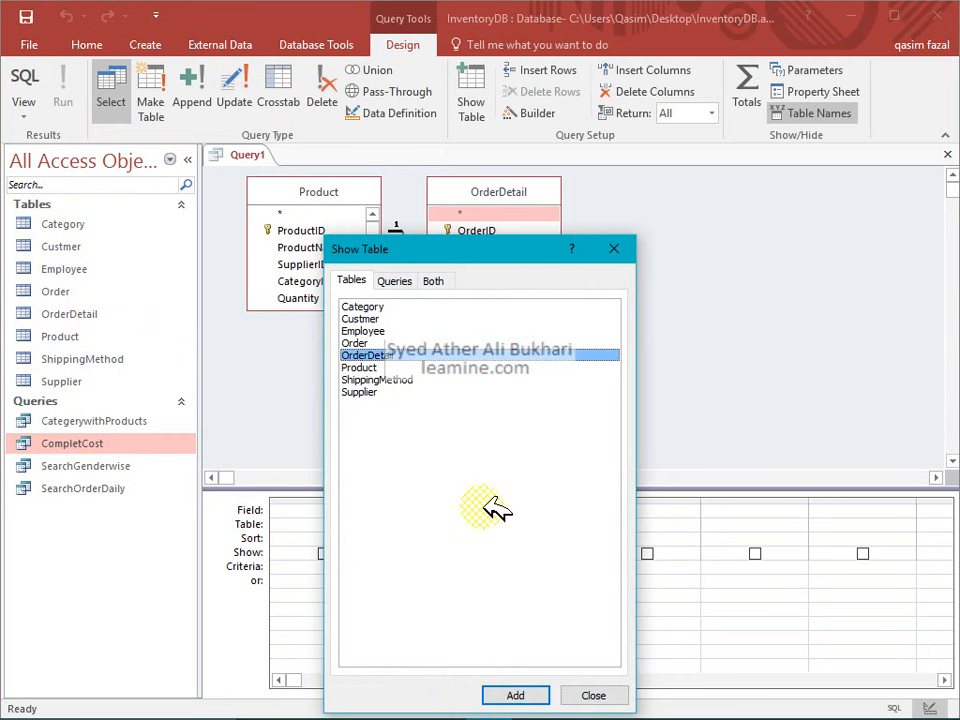
{"action": "left_click", "coordinate": [588, 695]}
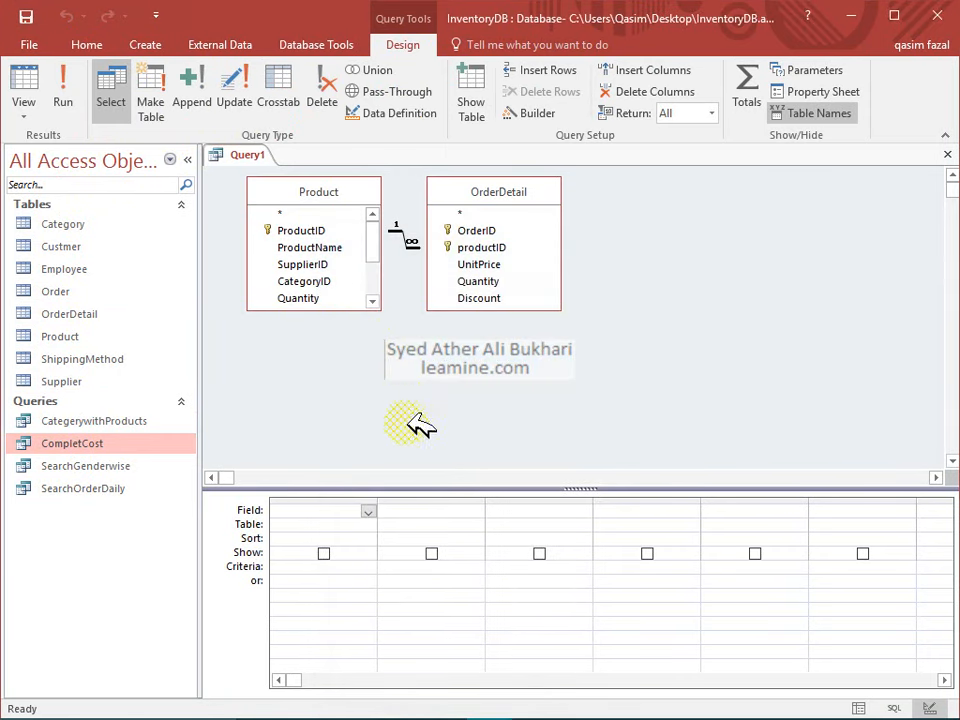
Step: Enlarge the Product field list and add ProductName and Quantity from Product and UnitPrice from OrderDetail to the query
{"action": "left_click_drag", "start_coordinate": [383, 307], "coordinate": [386, 400]}
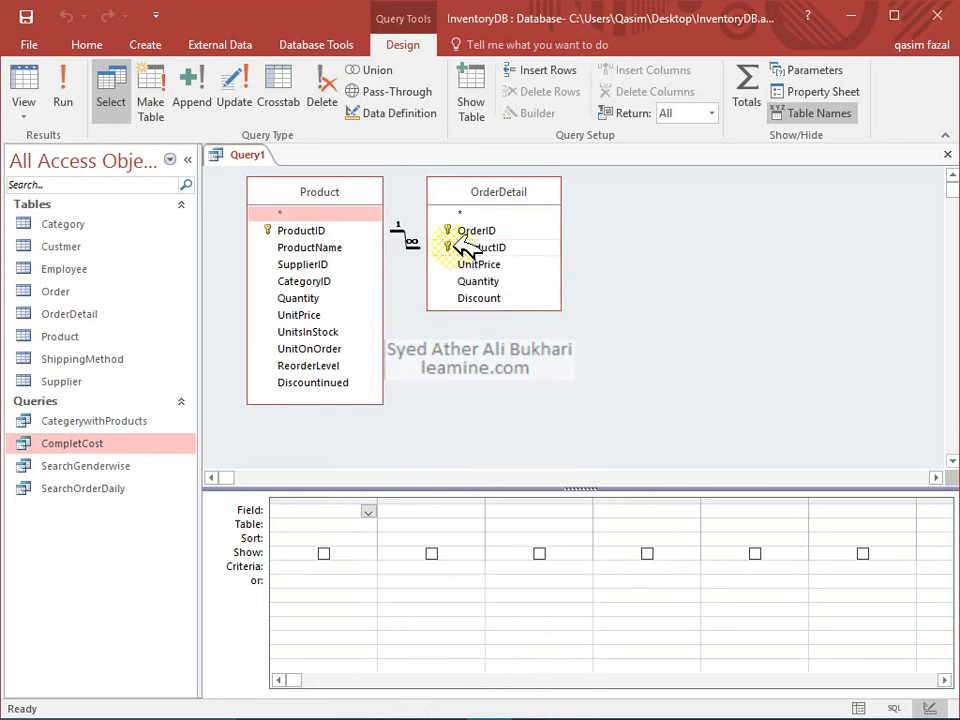
{"action": "double_click", "coordinate": [340, 247]}
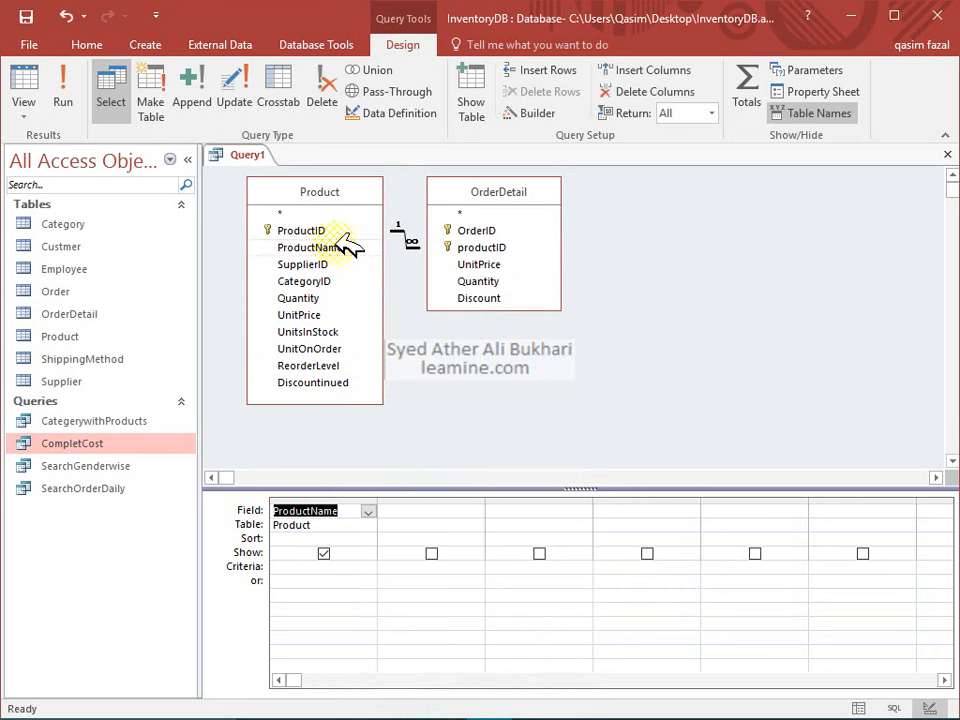
{"action": "double_click", "coordinate": [340, 298]}
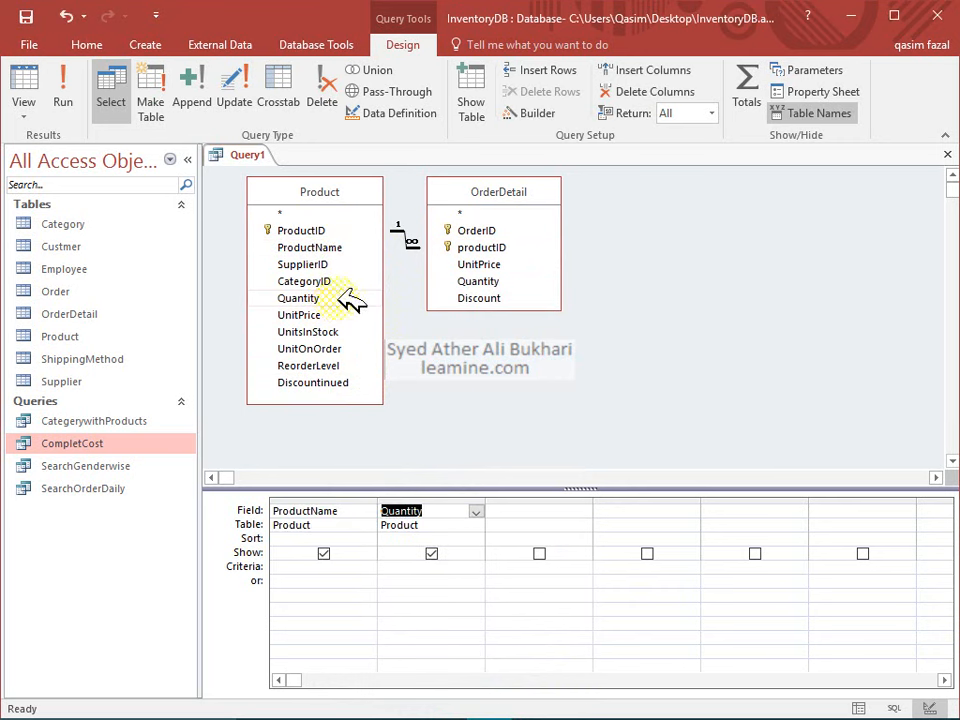
{"action": "double_click", "coordinate": [465, 265]}
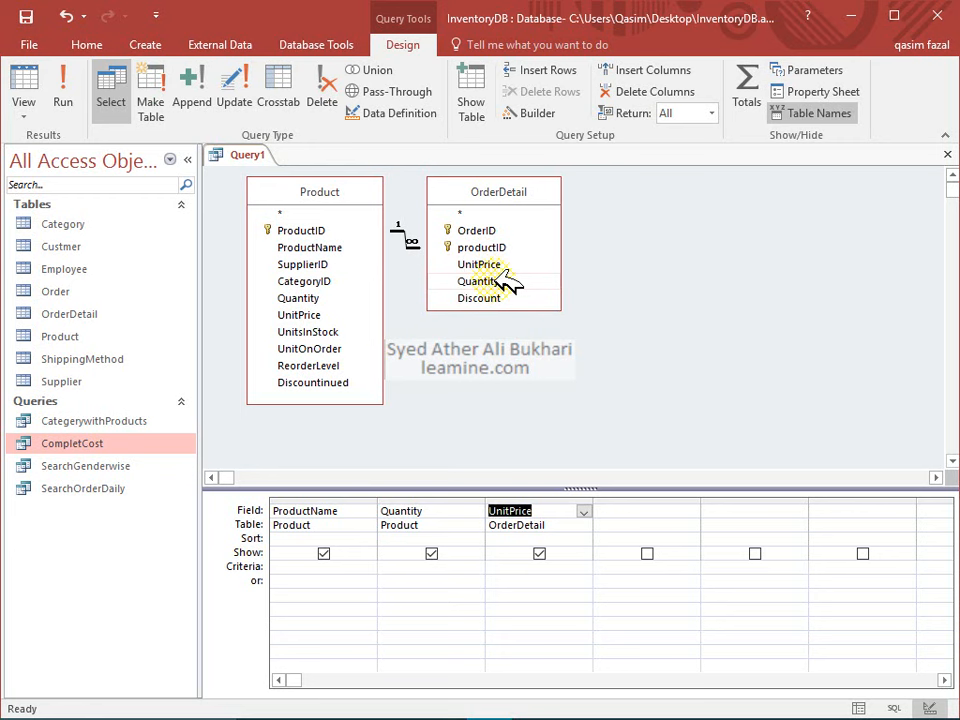
Step: Enter the calculated field placeholder Expected Sale Amount:[]*[] in the column after UnitPrice and widen that column
{"action": "left_click", "coordinate": [621, 509]}
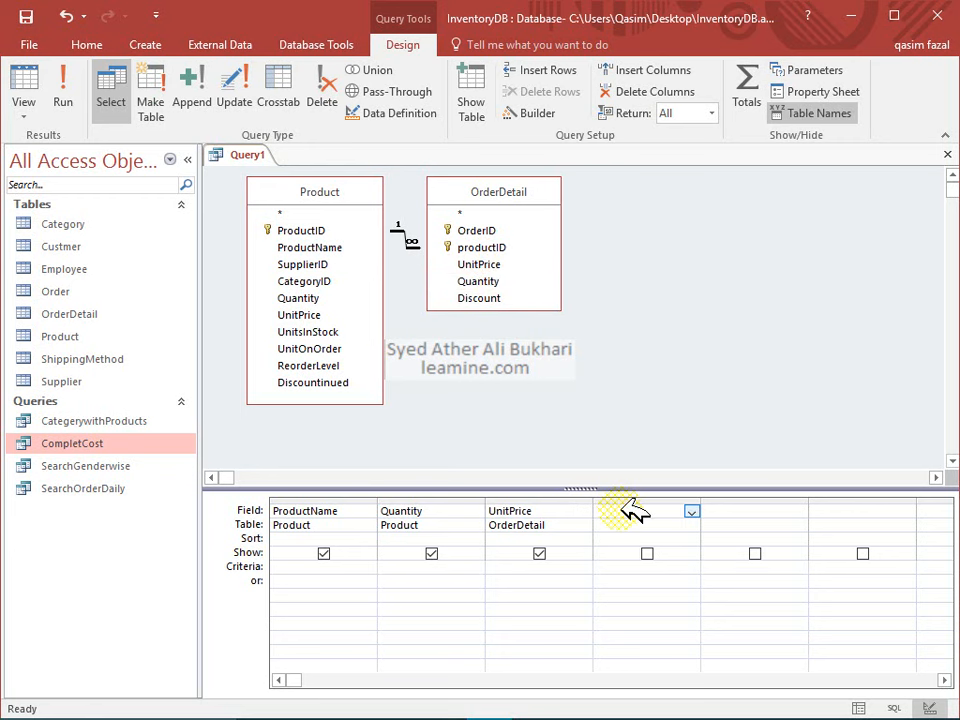
{"action": "type", "text": "Expe"}
{"action": "type", "text": "cted Sale Amou"}
{"action": "type", "text": "["}
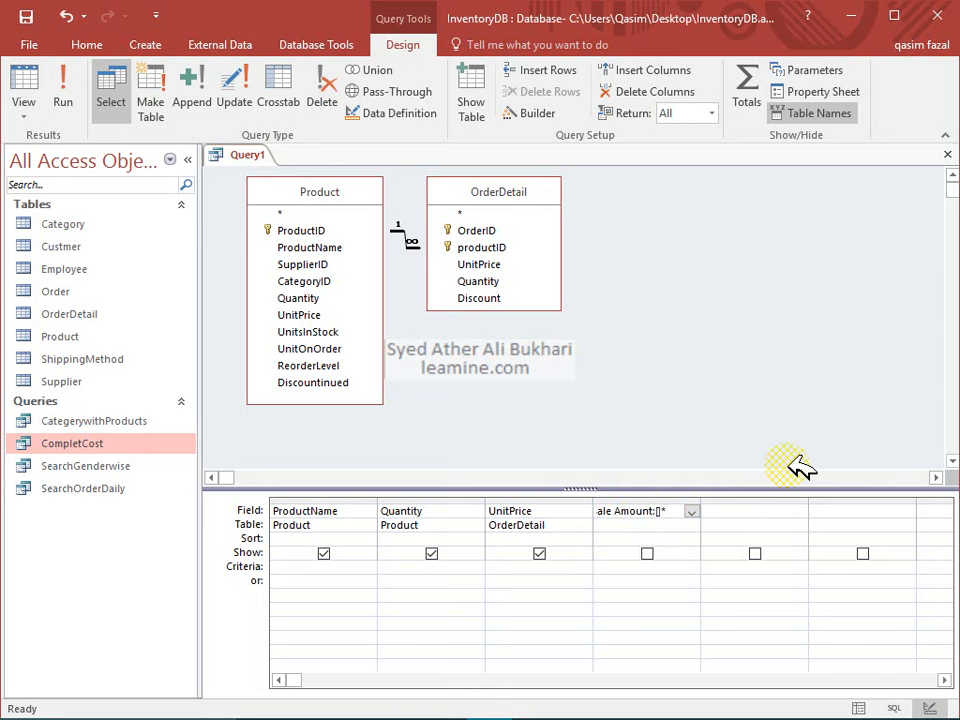
{"action": "left_click_drag", "start_coordinate": [702, 500], "coordinate": [850, 505]}
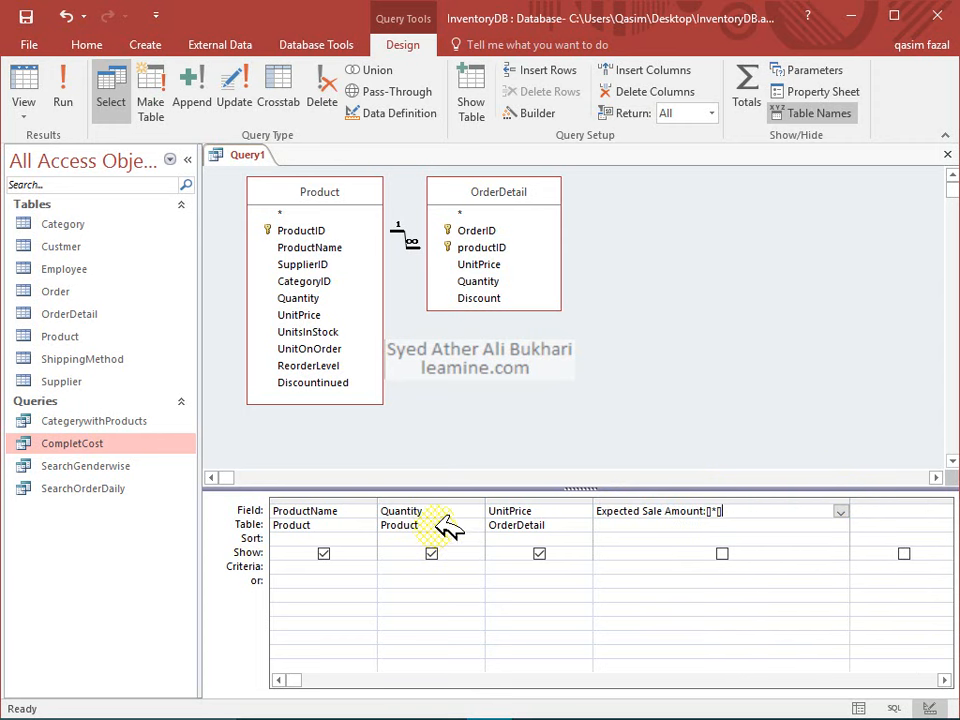
Step: Fill the first pair of brackets in the Expected Sale Amount expression with Product.Quantity
{"action": "left_click_drag", "start_coordinate": [438, 527], "coordinate": [386, 525]}
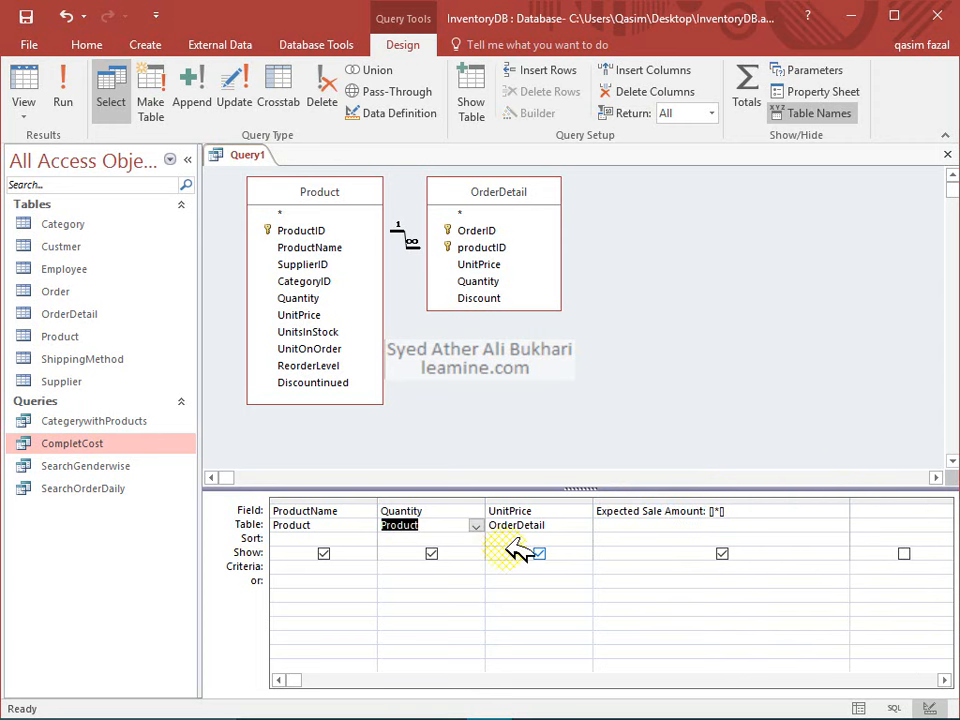
{"action": "left_click", "coordinate": [716, 511]}
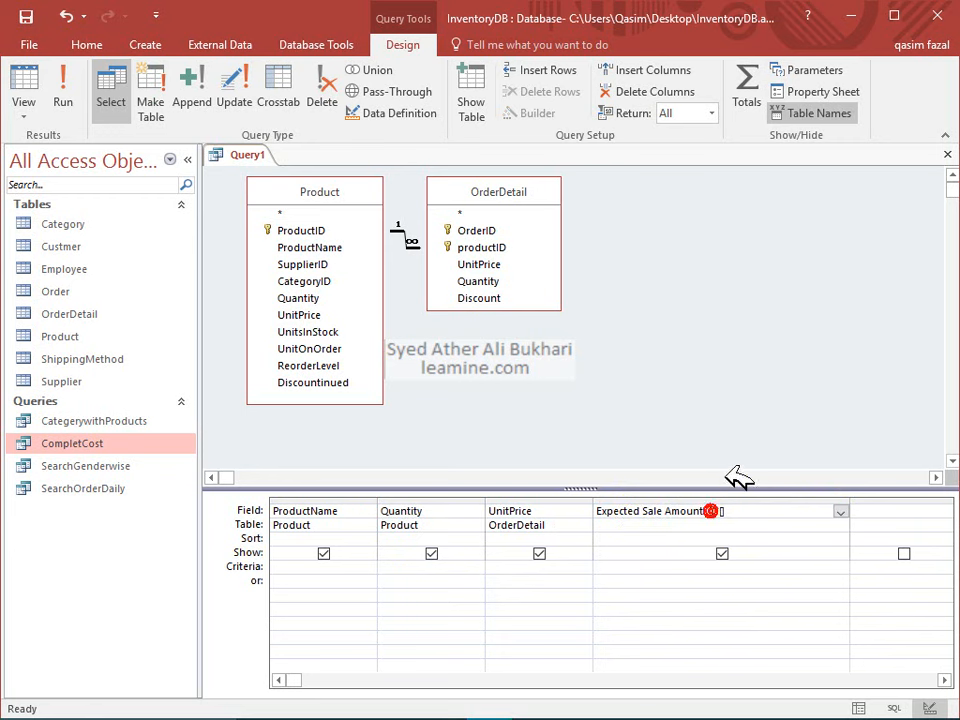
{"action": "type", "text": "Product."}
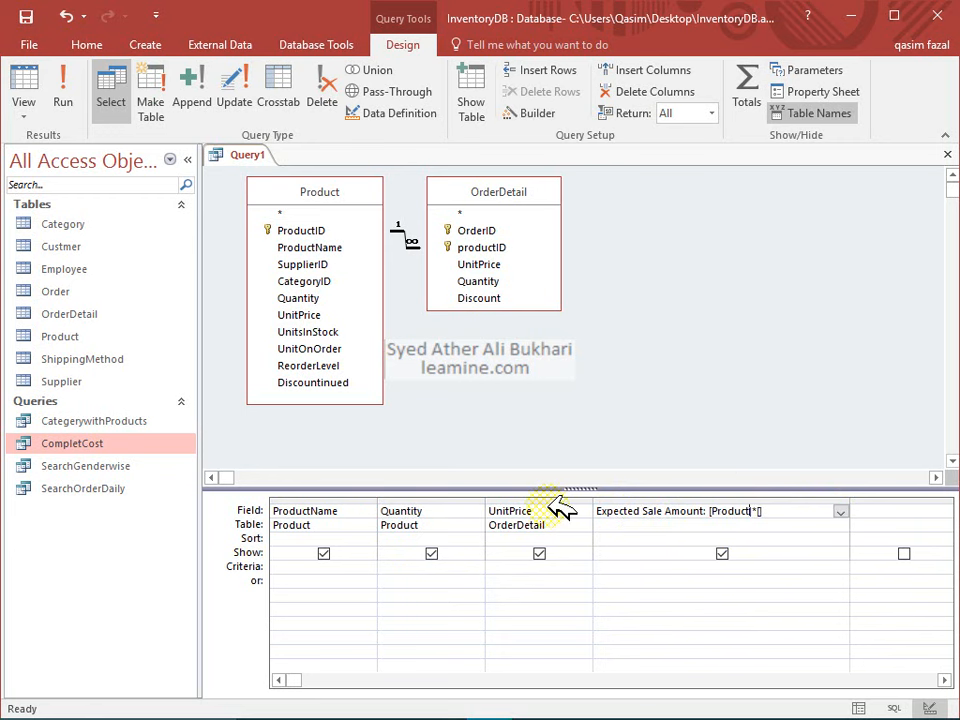
{"action": "type", "text": "Q"}
{"action": "type", "text": "uantit"}
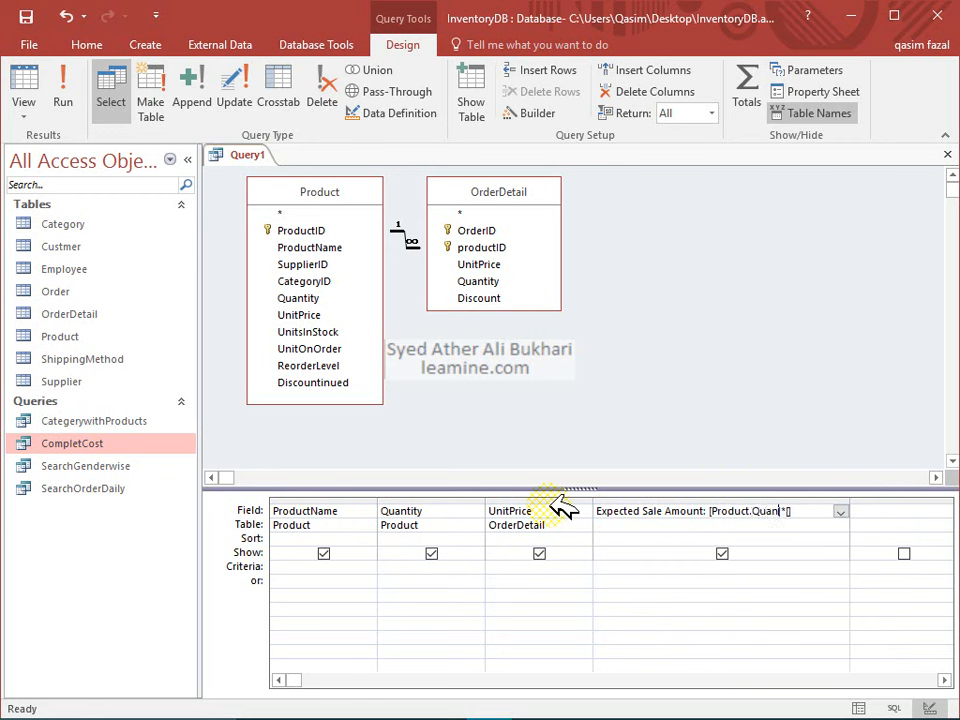
{"action": "type", "text": "y"}
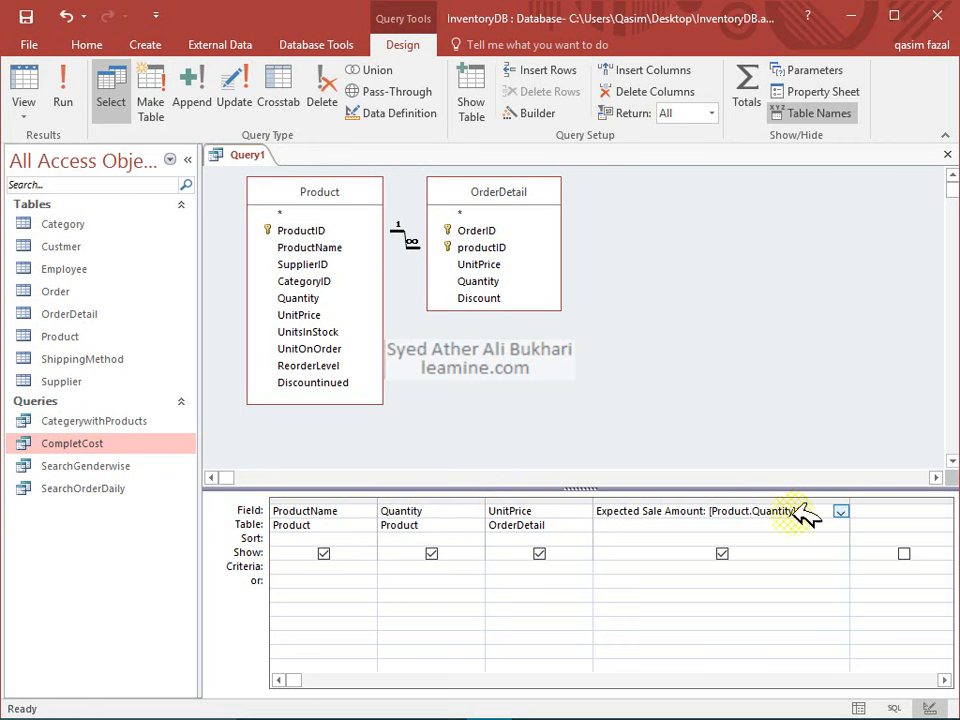
Step: Widen the Expected Sale Amount column further and fill the expression's second pair of brackets with OrderDetail.UnitPrice
{"action": "left_click", "coordinate": [566, 524]}
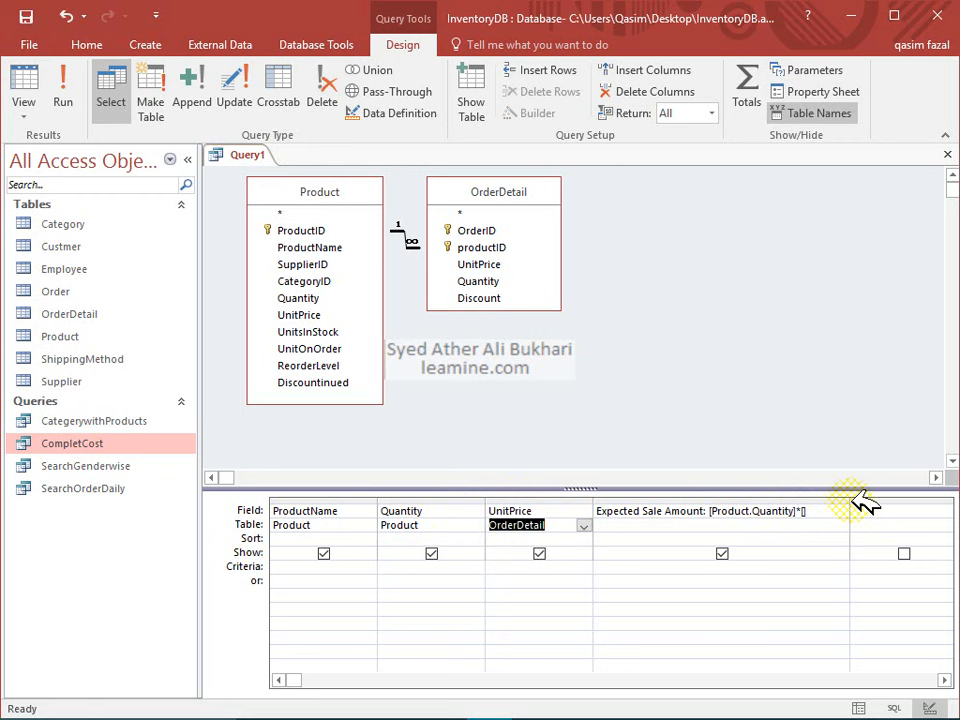
{"action": "left_click_drag", "start_coordinate": [851, 500], "coordinate": [936, 499]}
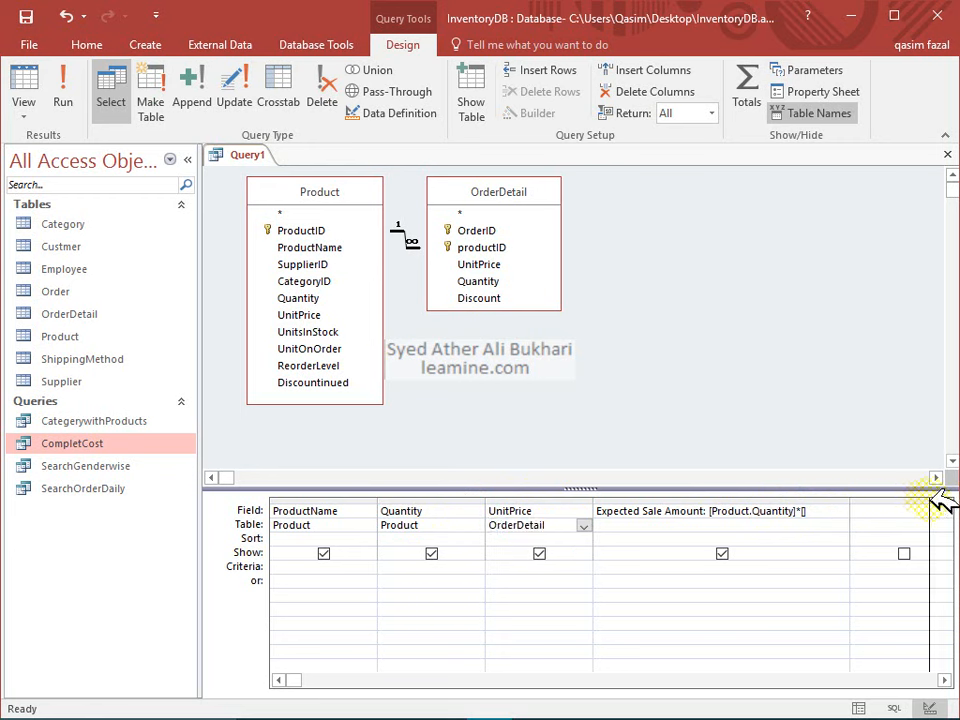
{"action": "left_click", "coordinate": [805, 510]}
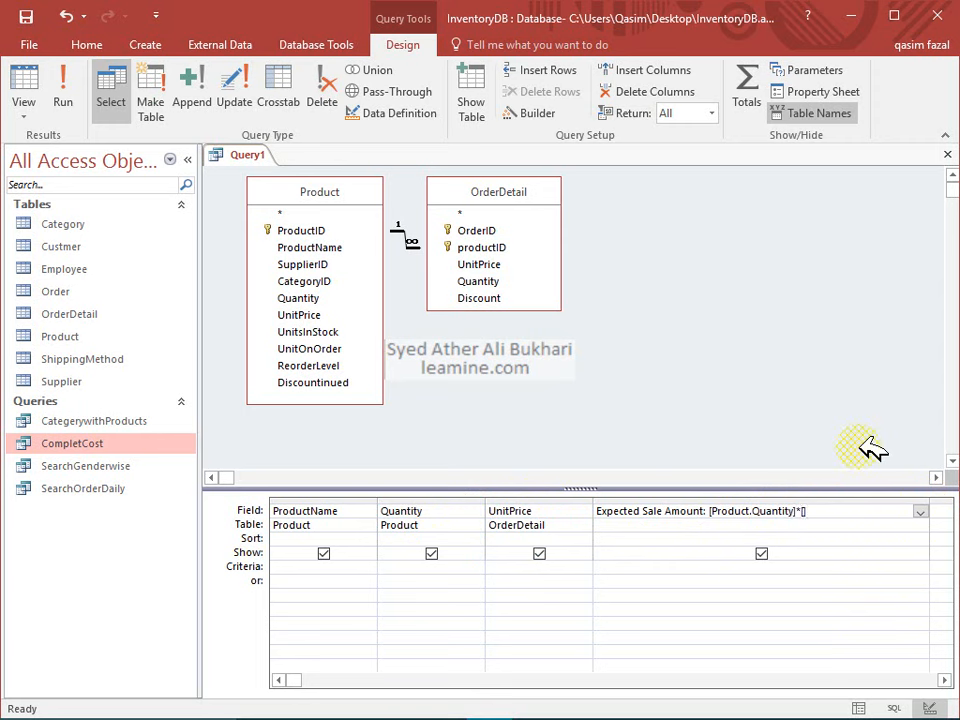
{"action": "type", "text": "*[OrderDetail.UnitPri"}
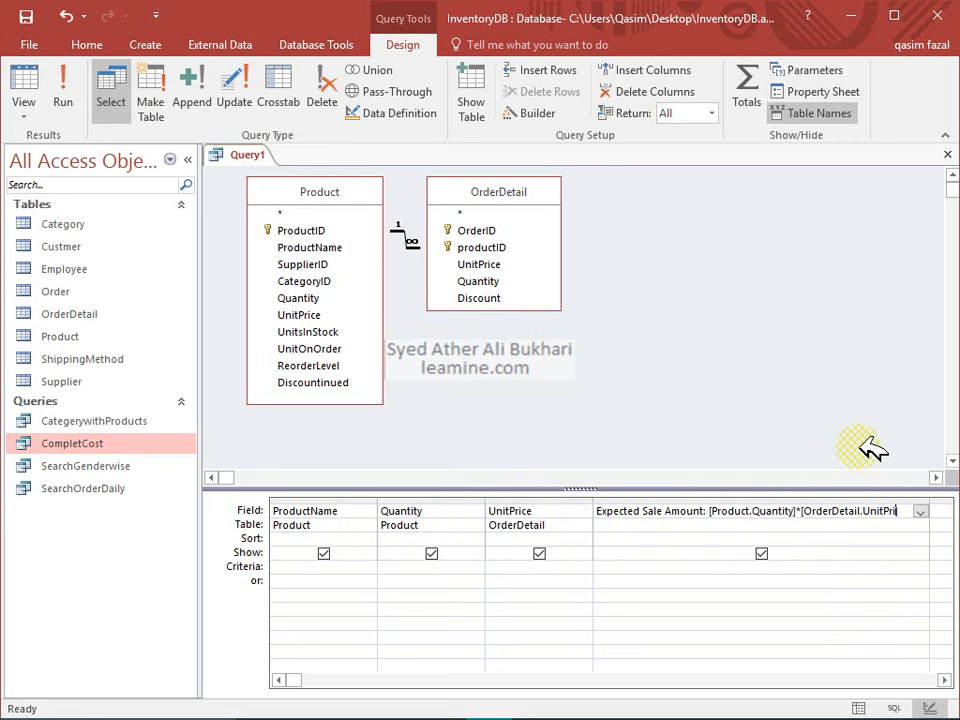
{"action": "type", "text": "ce]"}
{"action": "key", "text": "Down"}
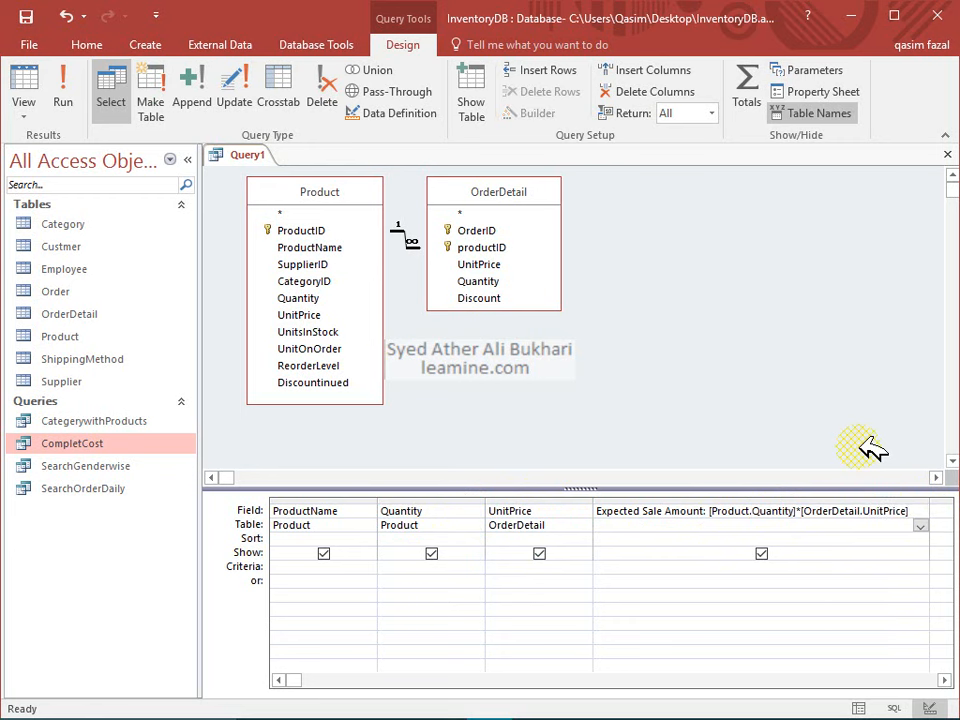
Step: Save the query under the name ExpectedSalePrice
{"action": "key", "text": "ctrl+s"}
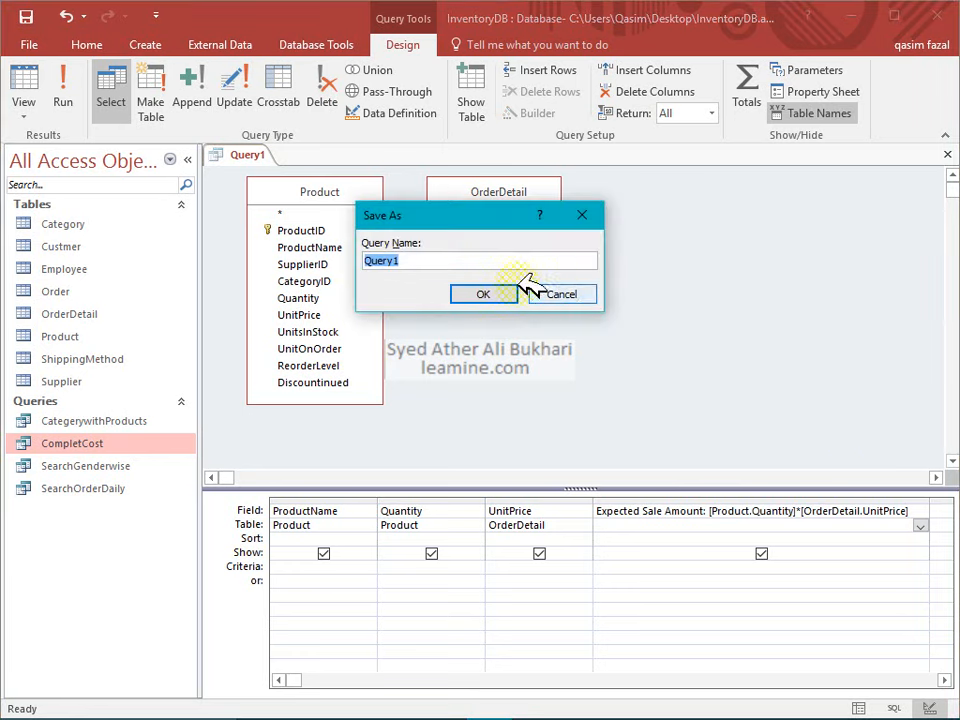
{"action": "left_click_drag", "start_coordinate": [545, 216], "coordinate": [606, 299]}
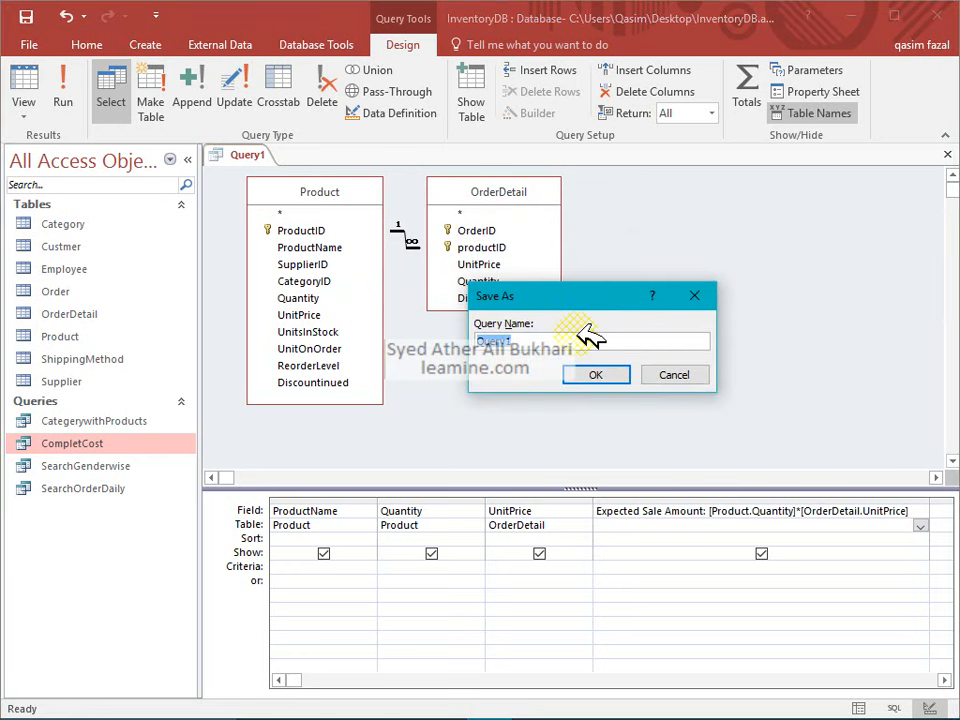
{"action": "type", "text": "ExpectedSalePrice"}
{"action": "key", "text": "Return"}
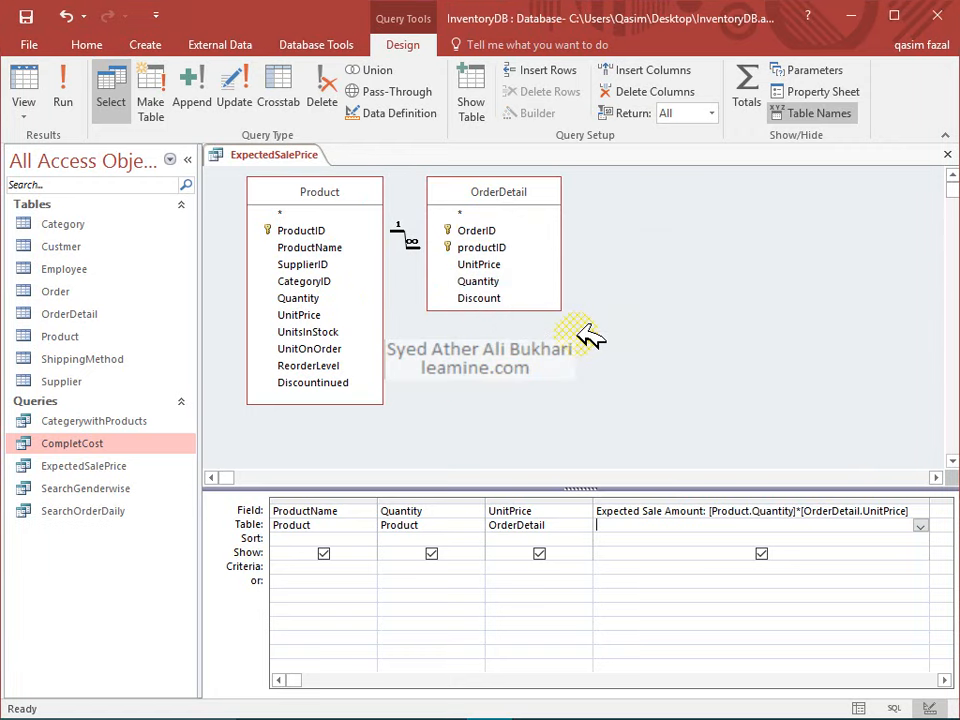
Step: Run the ExpectedSalePrice query, check the Quantity and UnitPrice values of the Chair, Shirt and Plates rows, and close the query
{"action": "left_click", "coordinate": [70, 84]}
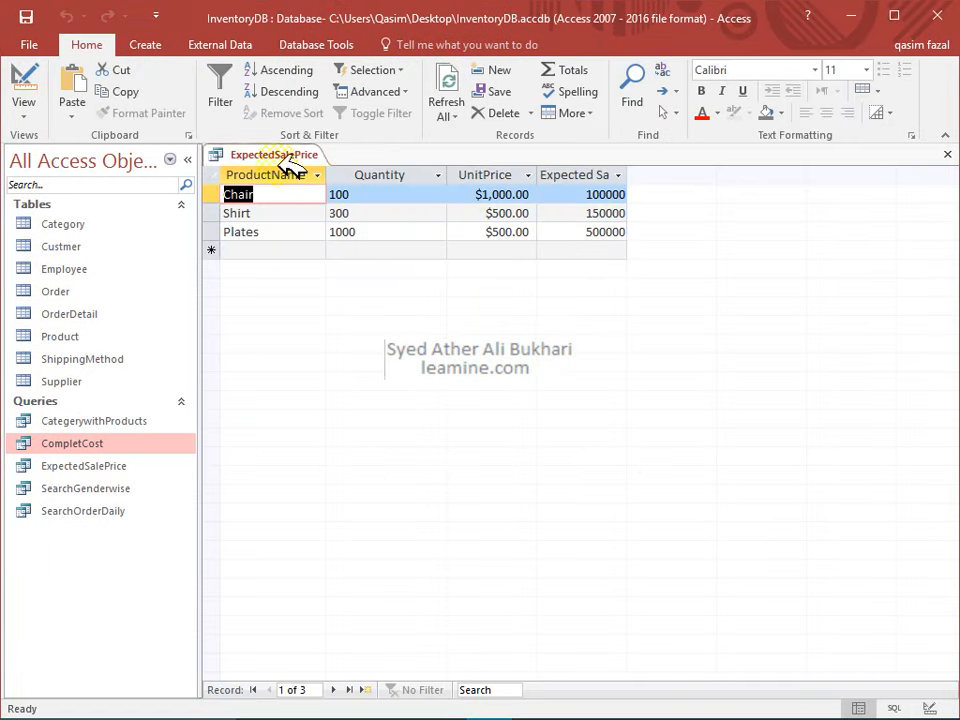
{"action": "left_click", "coordinate": [29, 80]}
{"action": "left_click", "coordinate": [397, 194]}
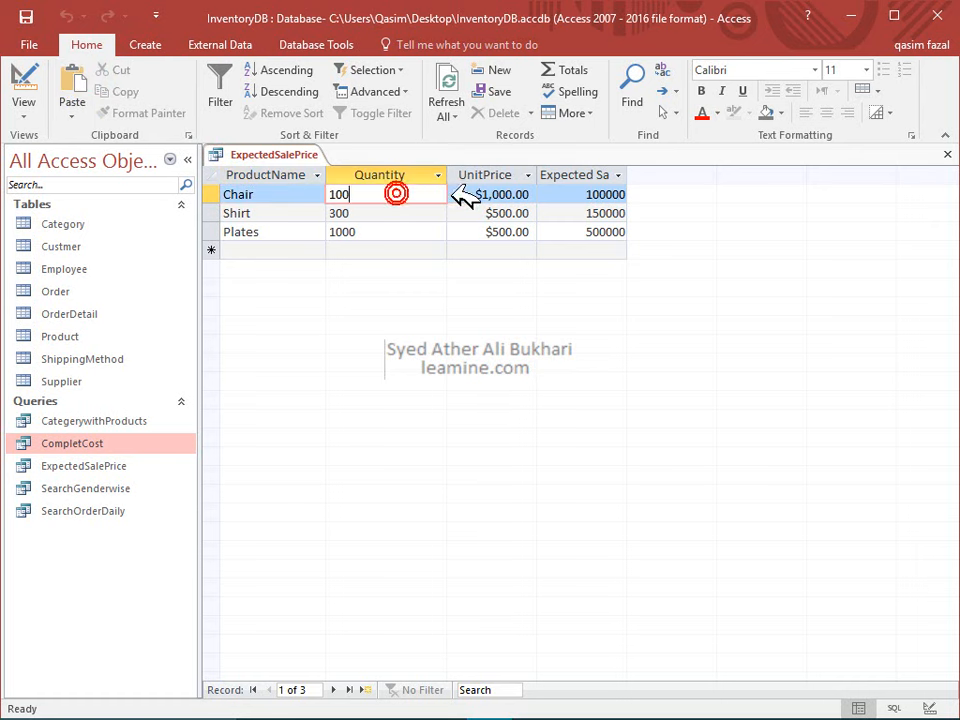
{"action": "left_click", "coordinate": [462, 194]}
{"action": "left_click", "coordinate": [404, 214]}
{"action": "left_click", "coordinate": [466, 213]}
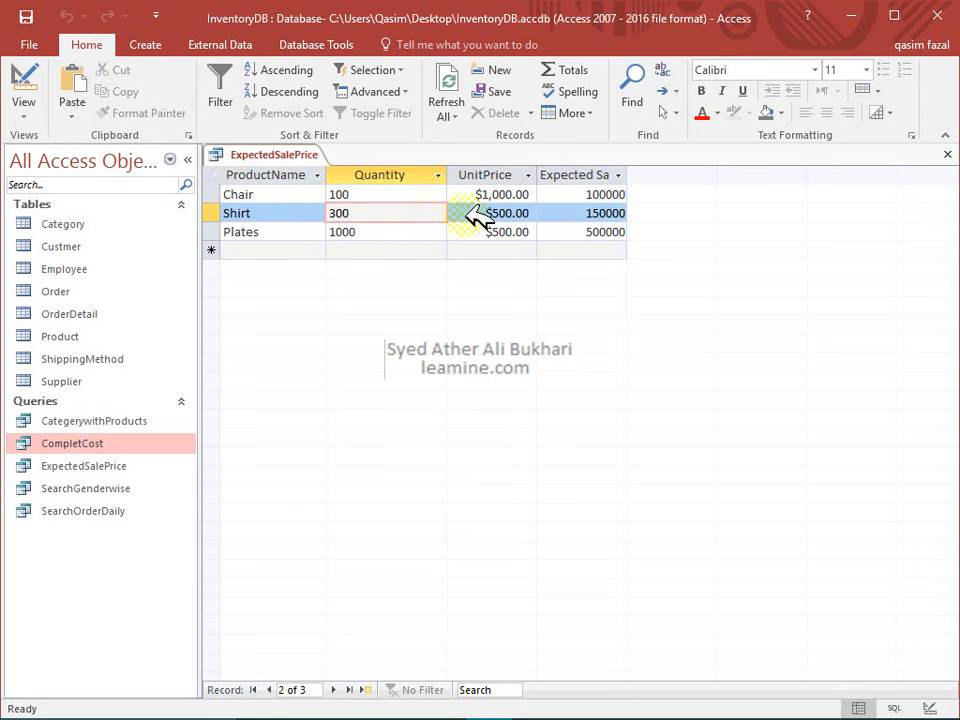
{"action": "left_click", "coordinate": [396, 231]}
{"action": "left_click", "coordinate": [505, 232]}
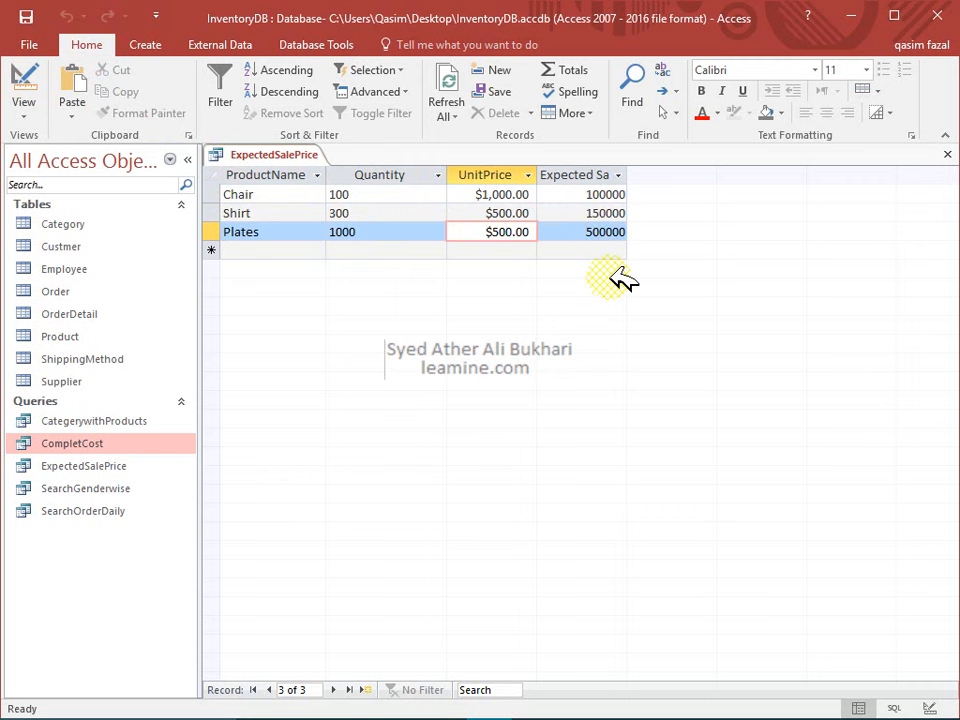
{"action": "left_click", "coordinate": [945, 154]}
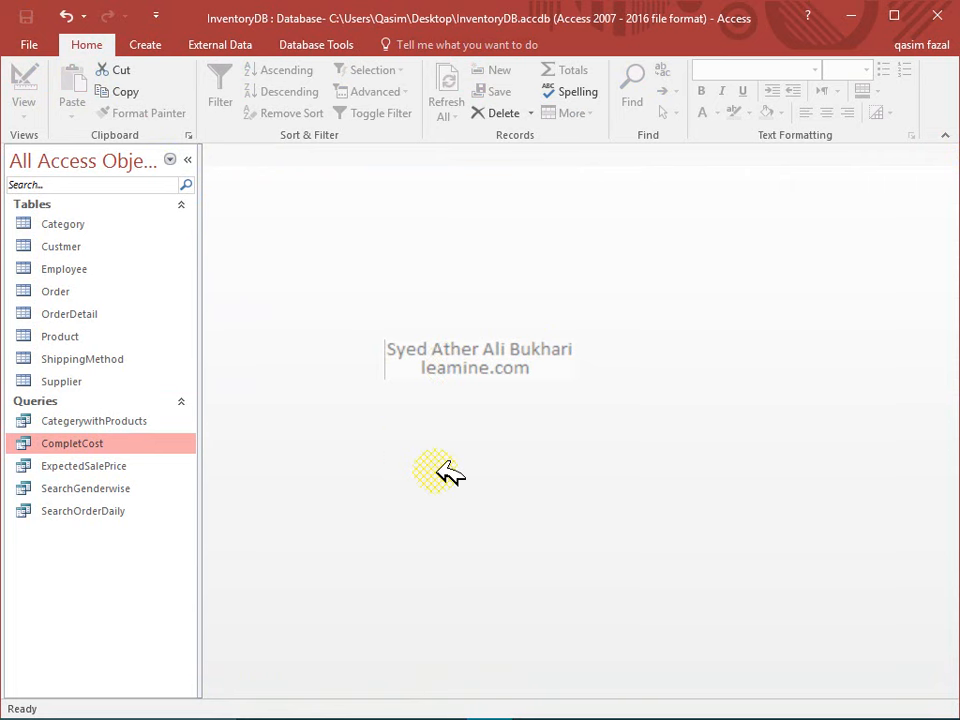
{"action": "left_click", "coordinate": [495, 434]}
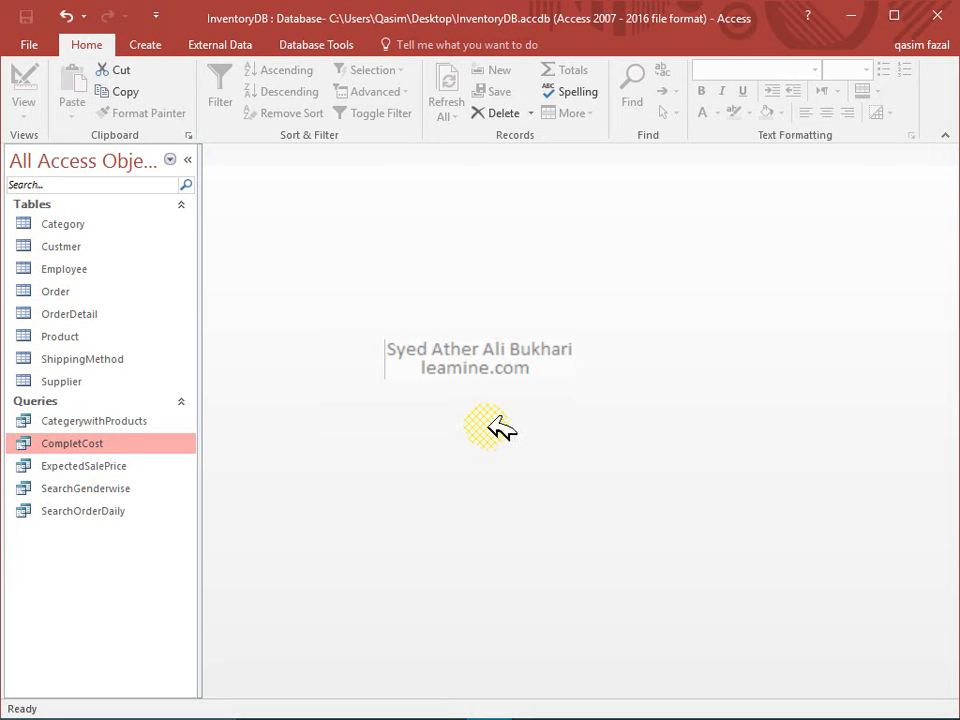
Step: Create a new query in design view based on the Product table and add its ProductID field to the grid
{"action": "left_click", "coordinate": [148, 43]}
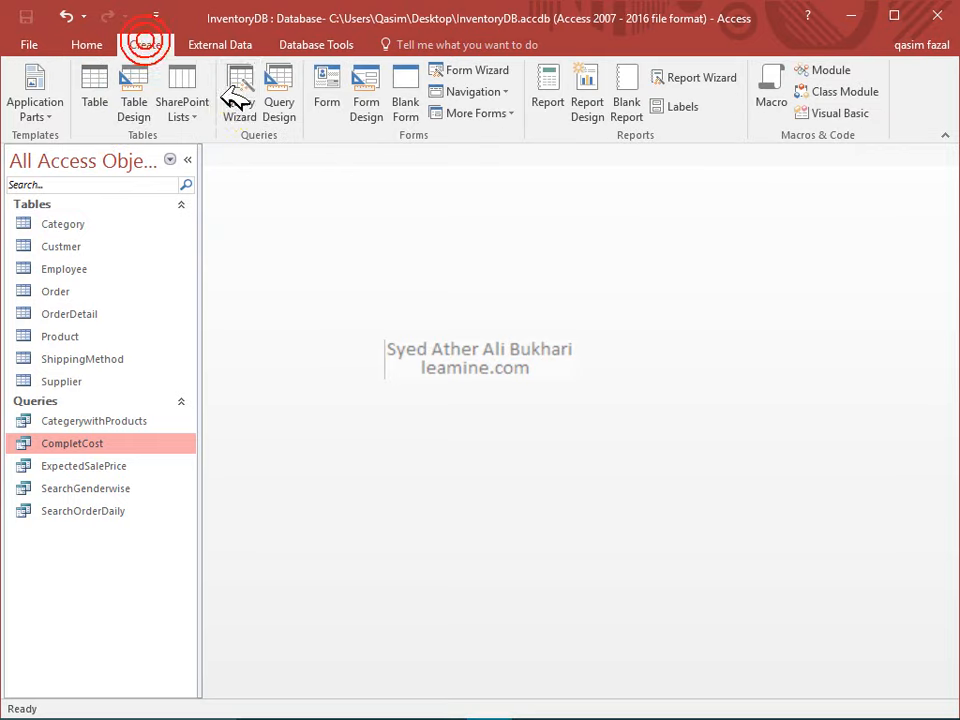
{"action": "left_click", "coordinate": [270, 98]}
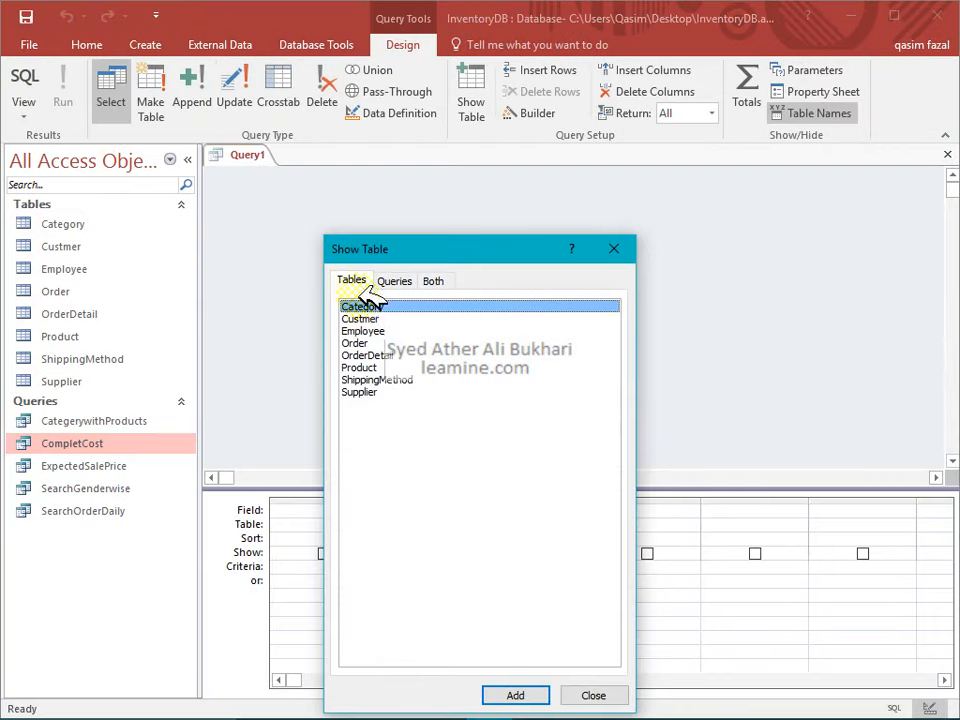
{"action": "double_click", "coordinate": [376, 367]}
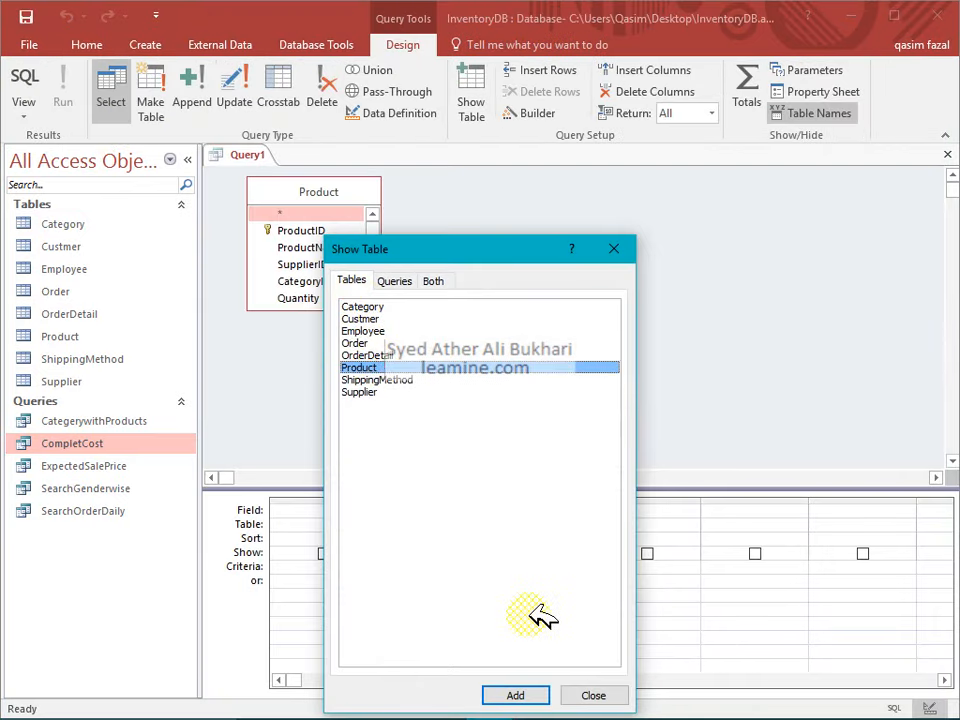
{"action": "left_click", "coordinate": [612, 684]}
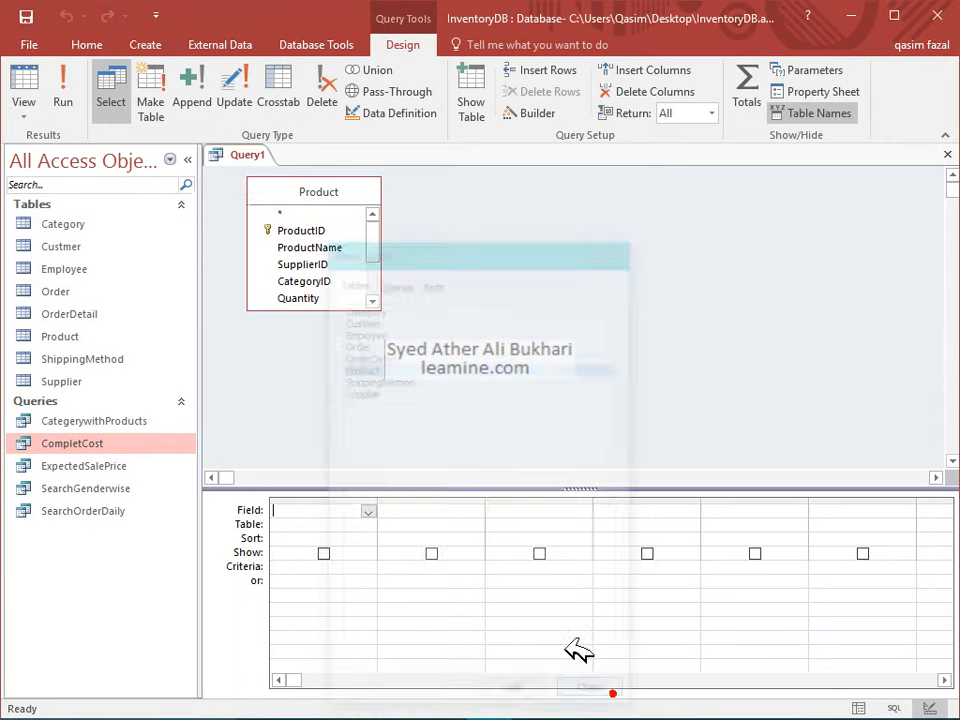
{"action": "double_click", "coordinate": [313, 233]}
{"action": "left_click", "coordinate": [311, 247]}
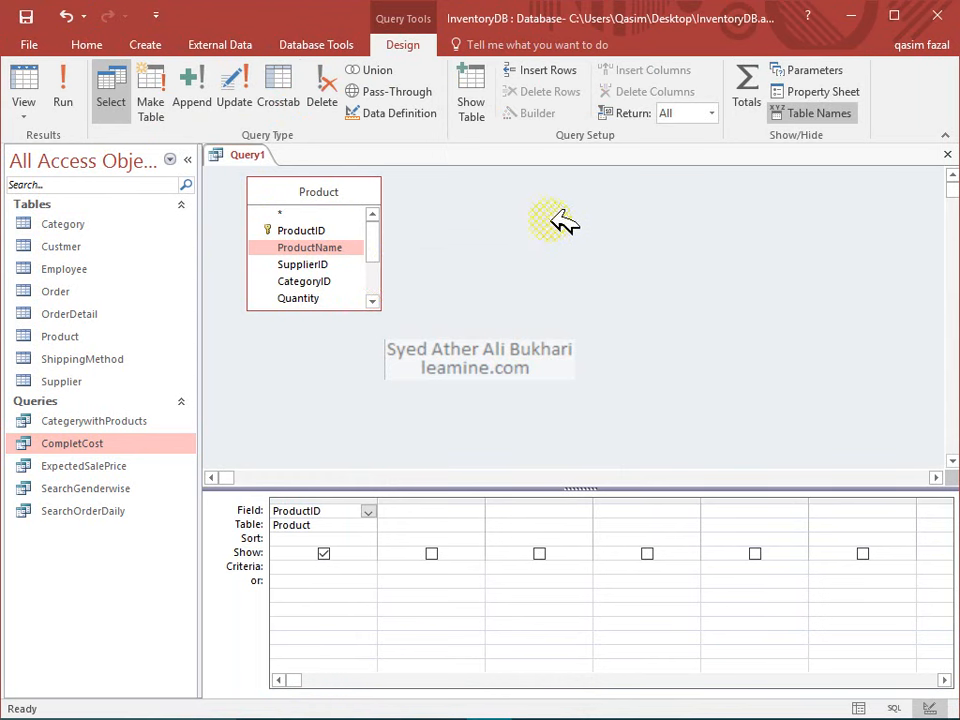
Step: Turn on totals for the query and set the ProductID column's total function to Count
{"action": "left_click", "coordinate": [746, 92]}
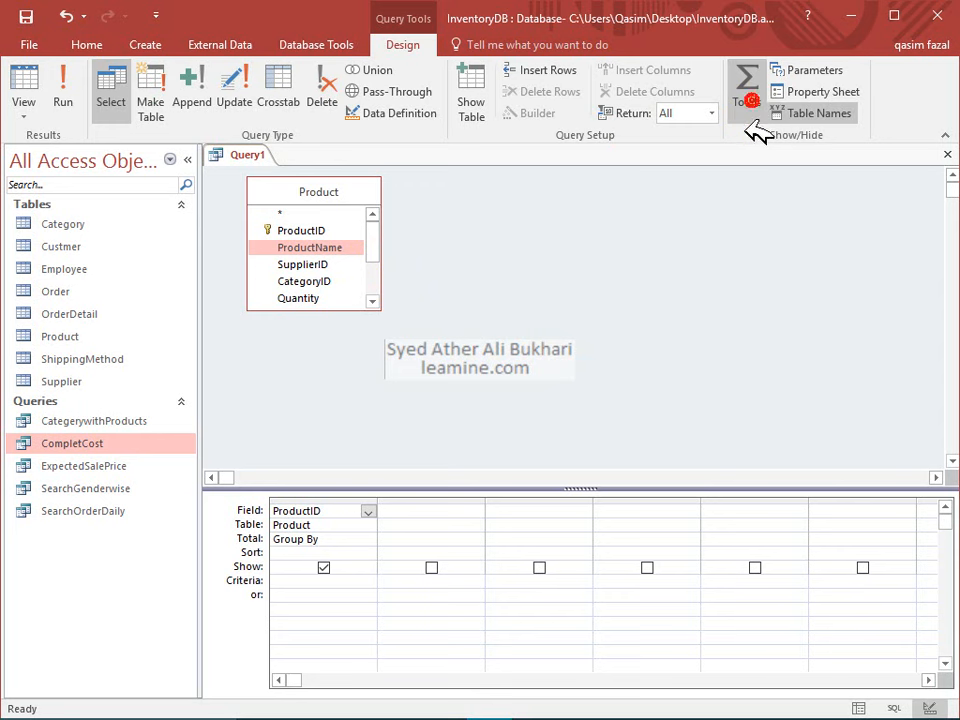
{"action": "left_click", "coordinate": [336, 539]}
{"action": "left_click", "coordinate": [368, 540]}
{"action": "left_click", "coordinate": [360, 525]}
{"action": "left_click", "coordinate": [368, 540]}
{"action": "left_click", "coordinate": [355, 566]}
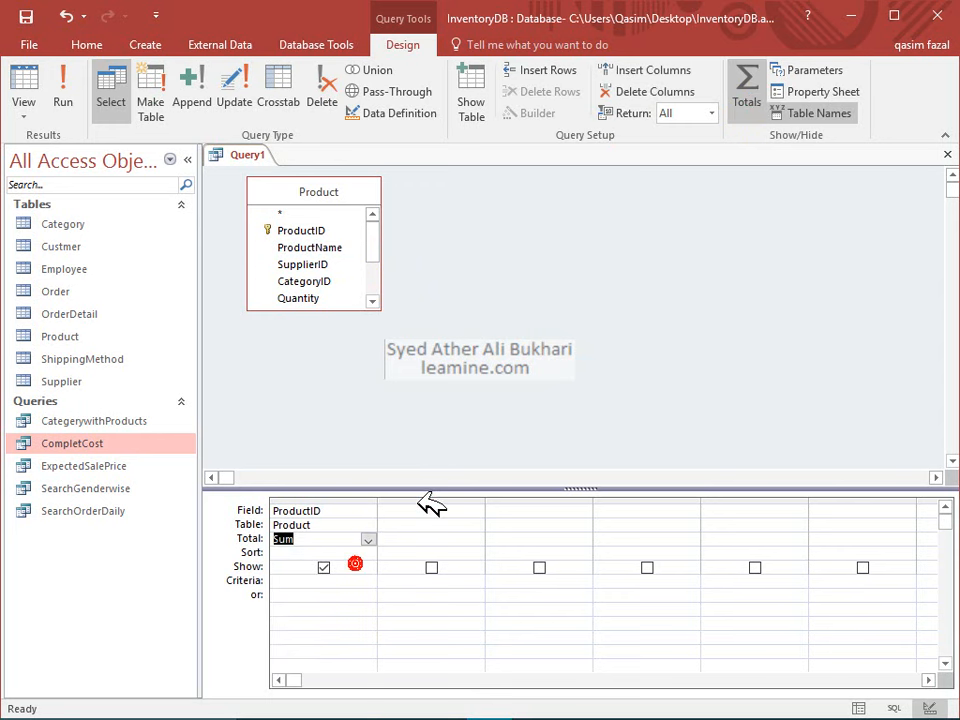
{"action": "left_click", "coordinate": [368, 540]}
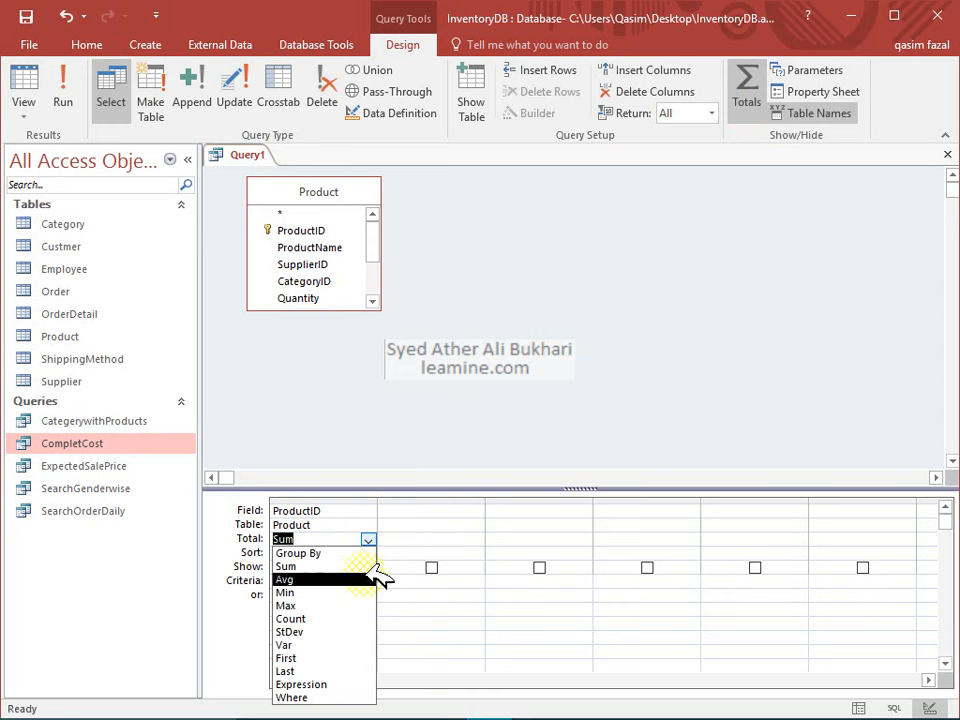
{"action": "left_click", "coordinate": [366, 618]}
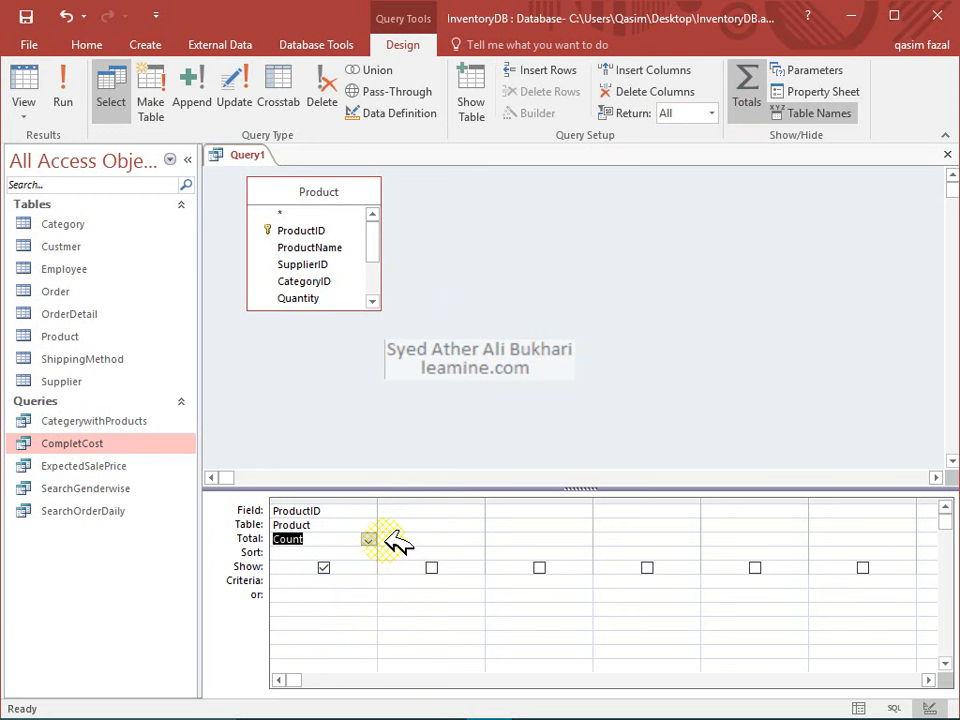
Step: Save the query as CountProducts and run it to view the product count
{"action": "left_click", "coordinate": [30, 17]}
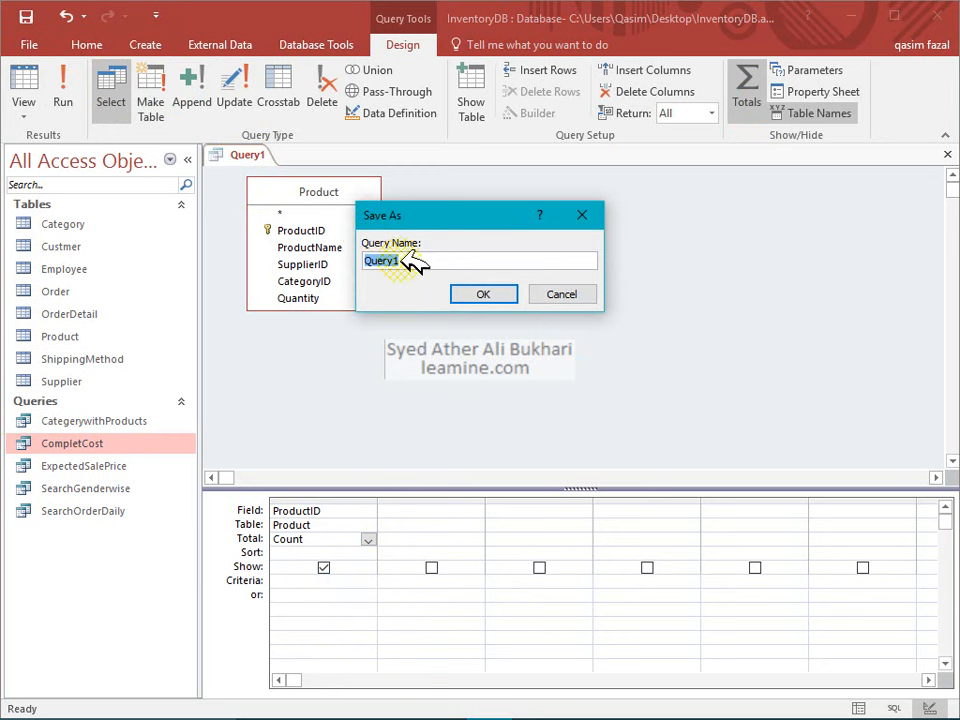
{"action": "type", "text": "Cou"}
{"action": "key", "text": "Return"}
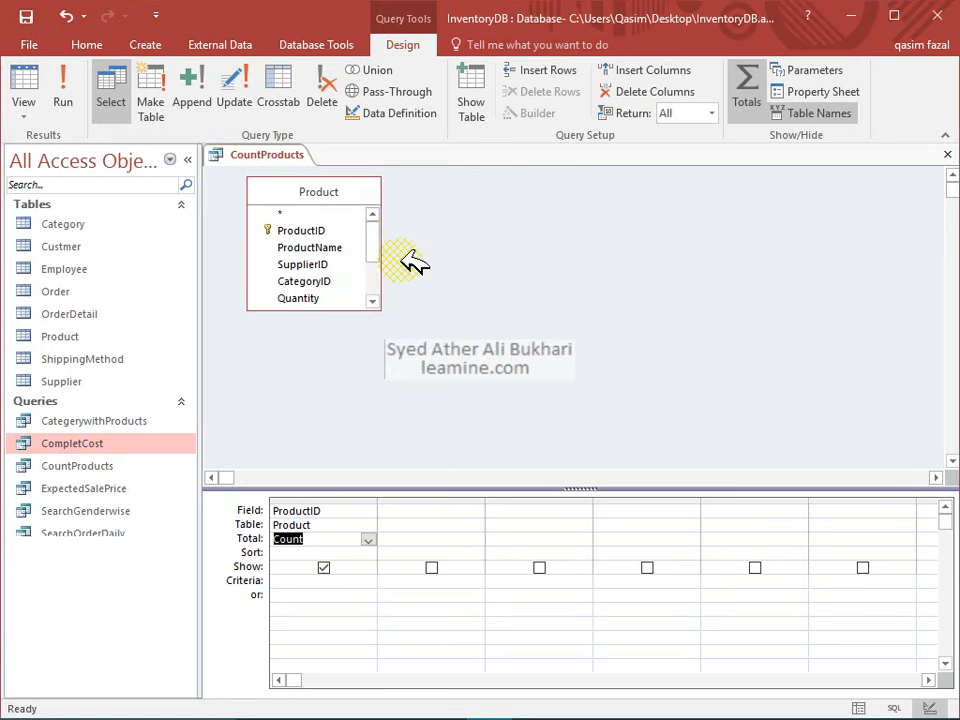
{"action": "left_click", "coordinate": [63, 88]}
{"action": "left_click", "coordinate": [262, 194]}
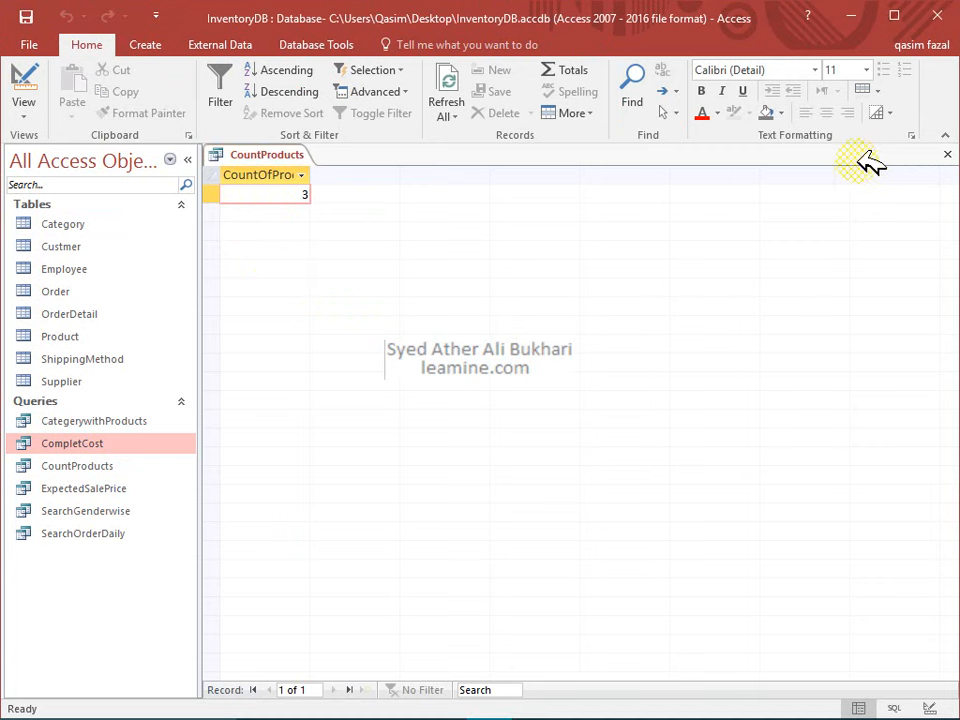
Step: Return to the query's design, give the ProductID count column the alias Total Products, and widen the column to fit the expression
{"action": "left_click", "coordinate": [24, 104]}
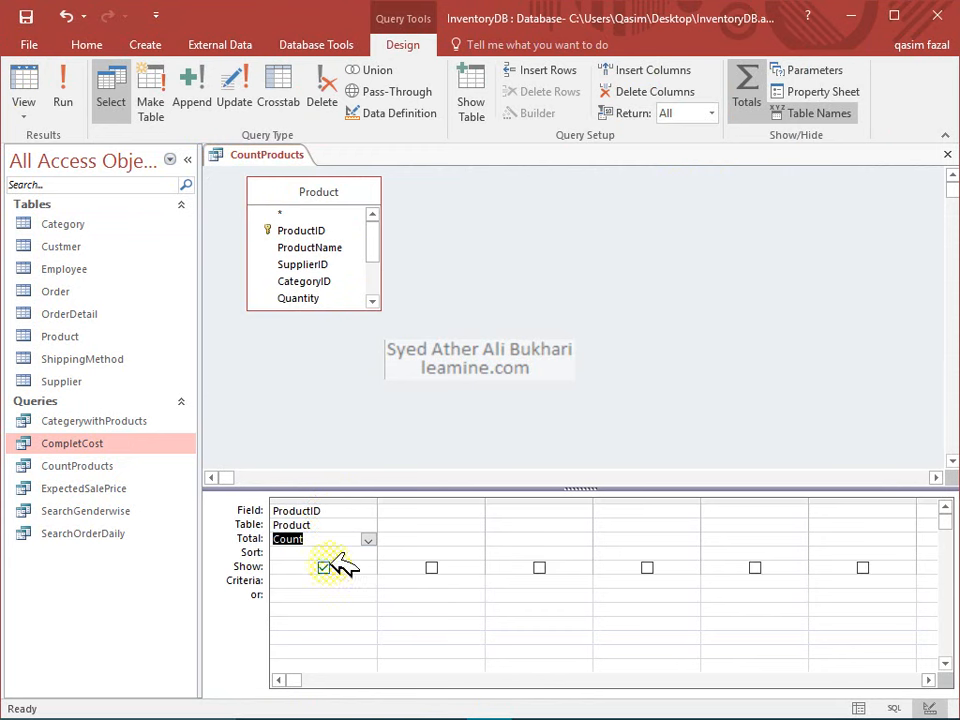
{"action": "left_click", "coordinate": [296, 510]}
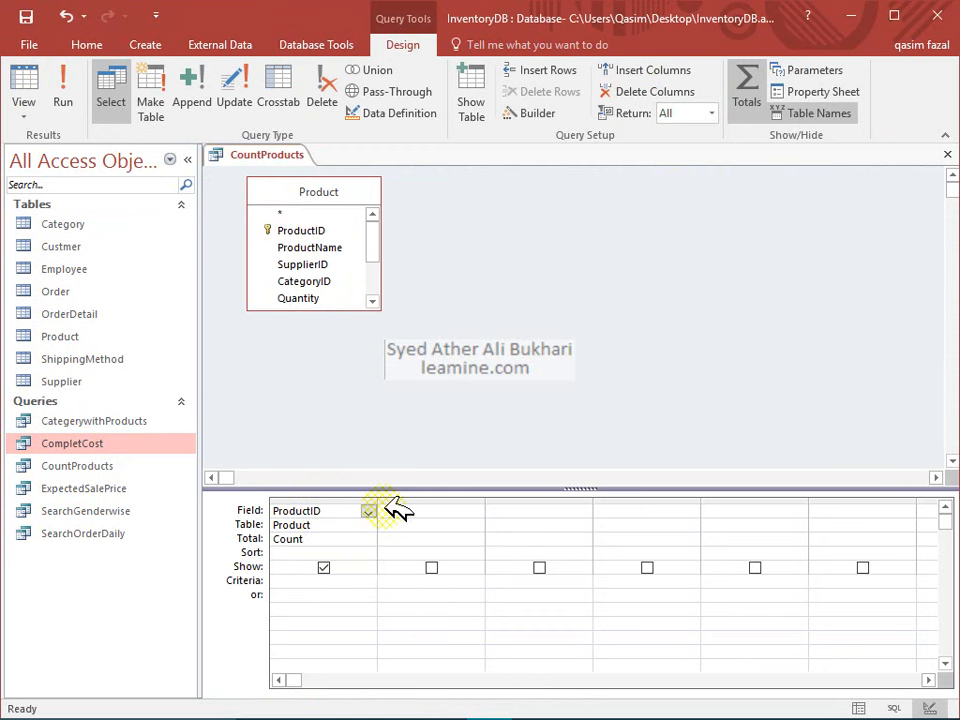
{"action": "type", "text": "Total prod"}
{"action": "key", "text": "BackSpace"}
{"action": "key", "text": "BackSpace"}
{"action": "key", "text": "BackSpace"}
{"action": "key", "text": "BackSpace"}
{"action": "type", "text": "Products"}
{"action": "key", "text": "BackSpace"}
{"action": "type", "text": "s:"}
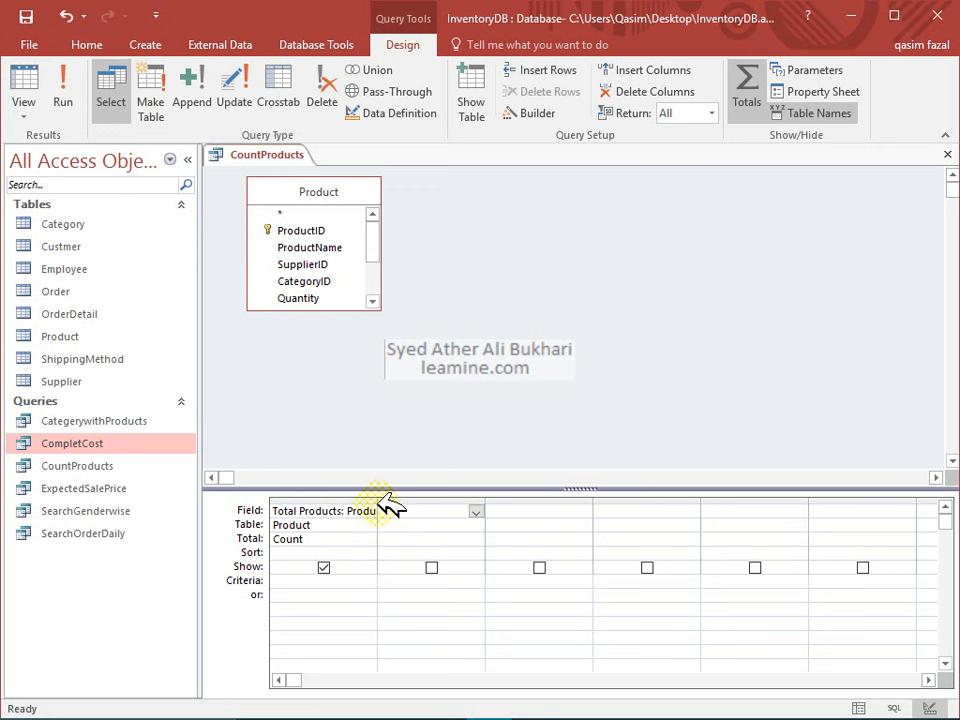
{"action": "double_click", "coordinate": [377, 499]}
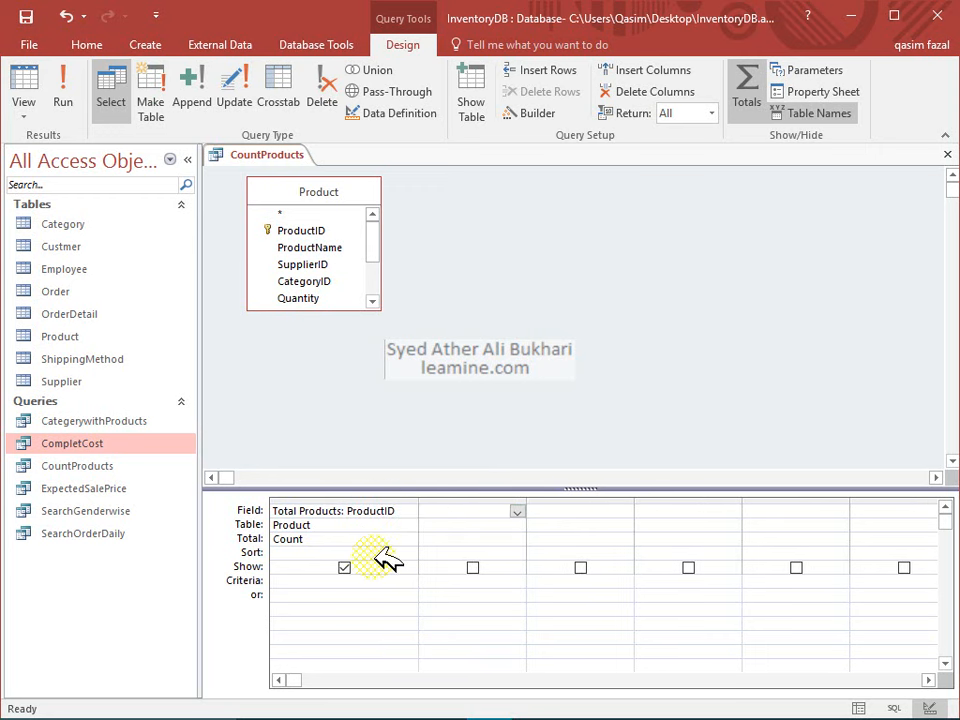
Step: Run the CountProducts query, fit the Total Products column to its heading, and close the query with its changes saved
{"action": "left_click", "coordinate": [61, 72]}
{"action": "double_click", "coordinate": [311, 174]}
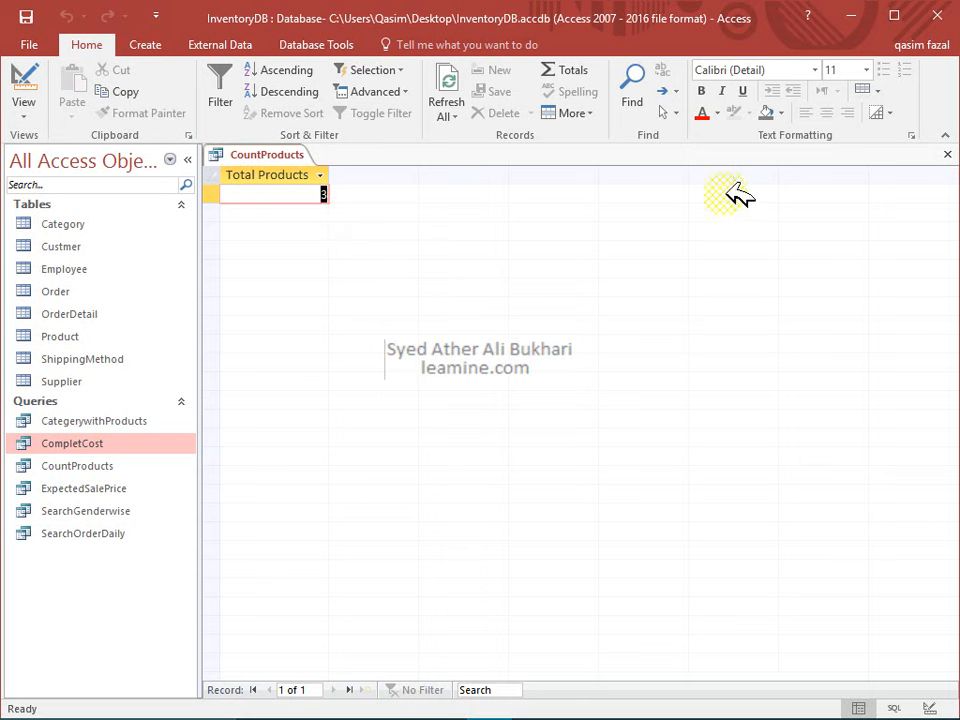
{"action": "left_click", "coordinate": [947, 155]}
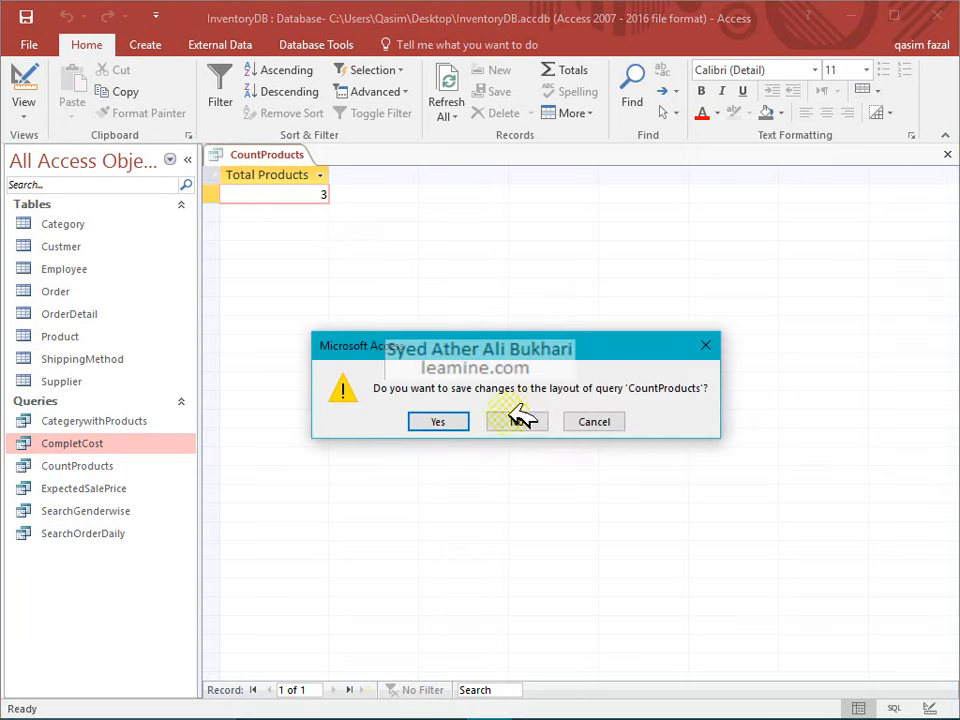
{"action": "left_click", "coordinate": [430, 417]}
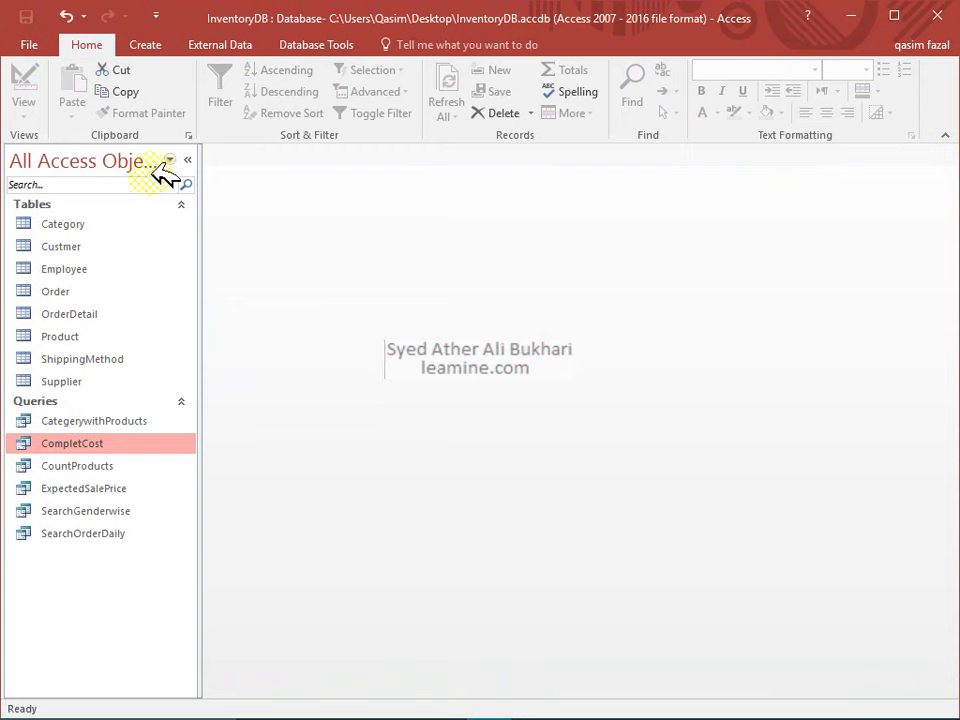
Step: Create a new query in design view and add the Order, OrderDetail, Product and Custmer tables to it
{"action": "left_click", "coordinate": [146, 47]}
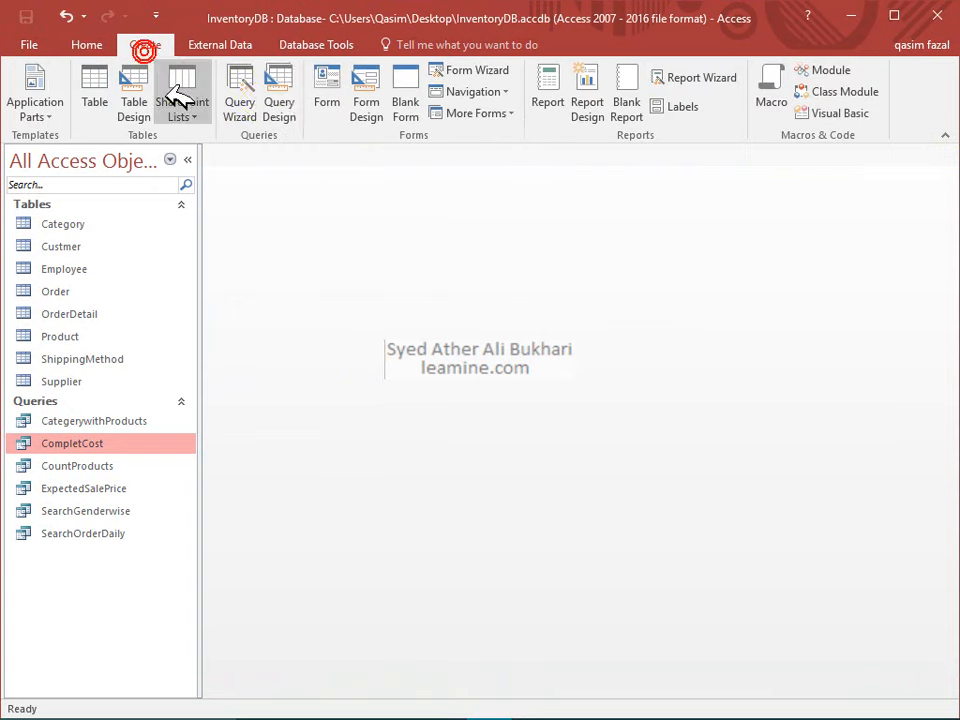
{"action": "left_click", "coordinate": [270, 99]}
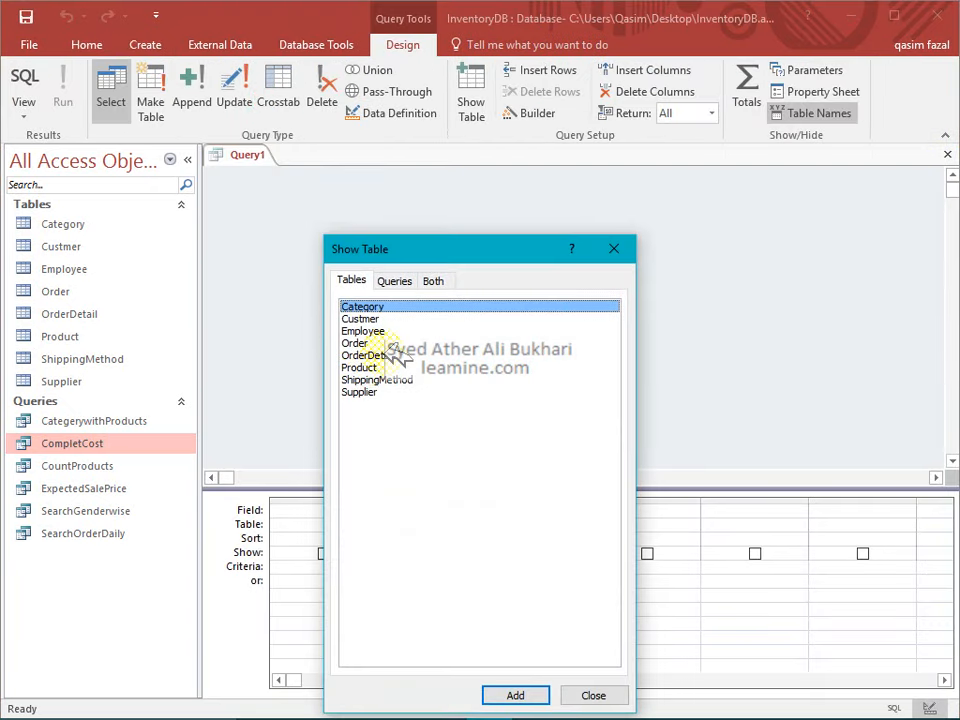
{"action": "left_click", "coordinate": [377, 343]}
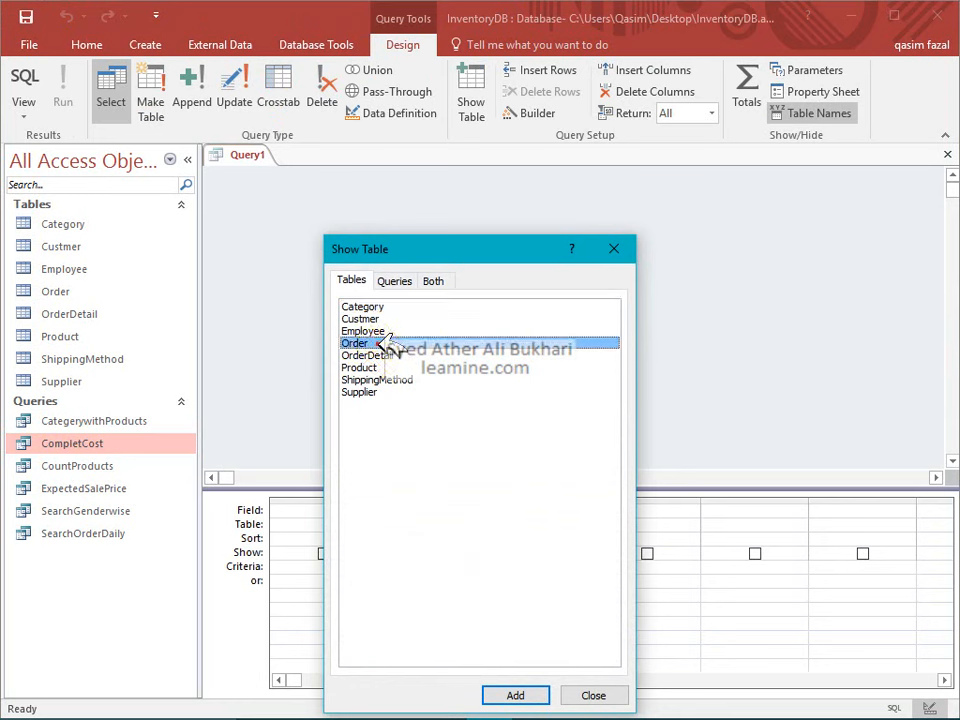
{"action": "left_click", "coordinate": [379, 355], "text": "ctrl"}
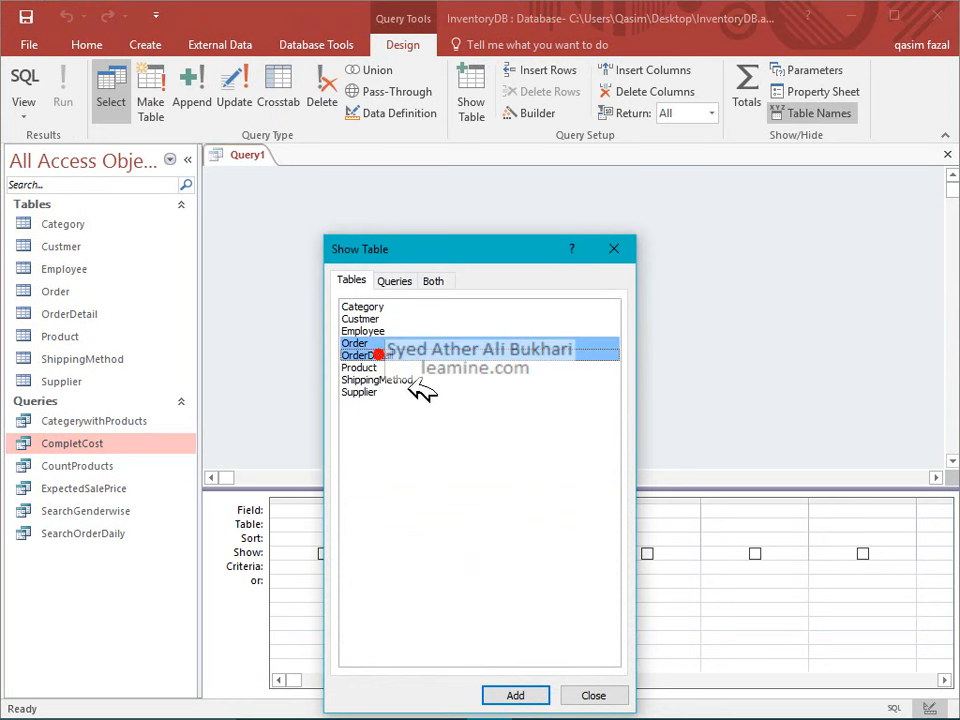
{"action": "left_click", "coordinate": [515, 694]}
{"action": "left_click", "coordinate": [384, 367]}
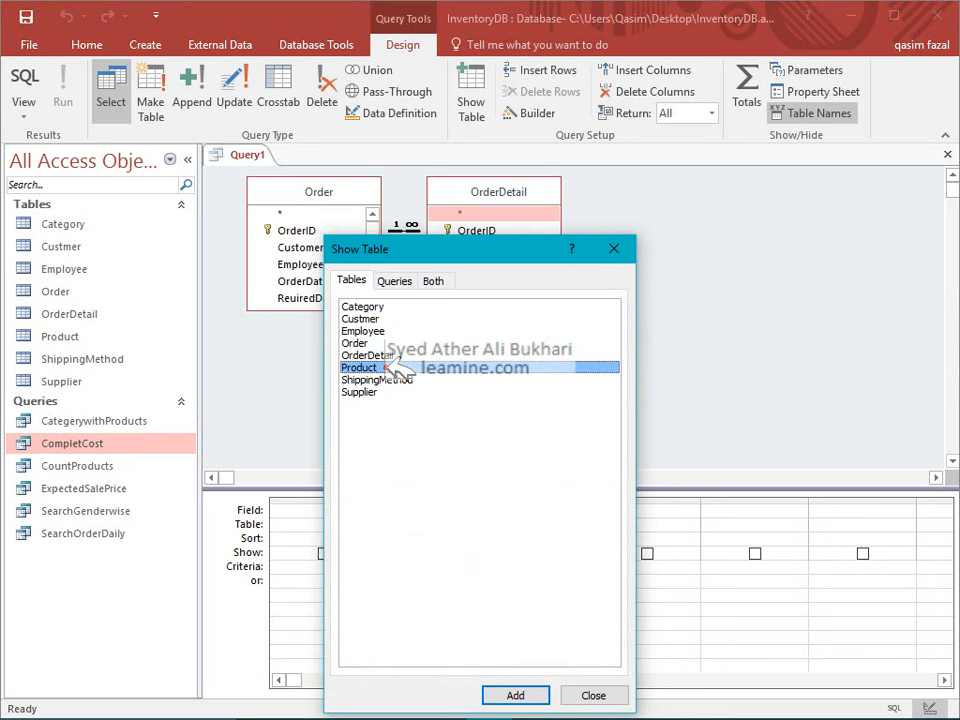
{"action": "left_click", "coordinate": [525, 692]}
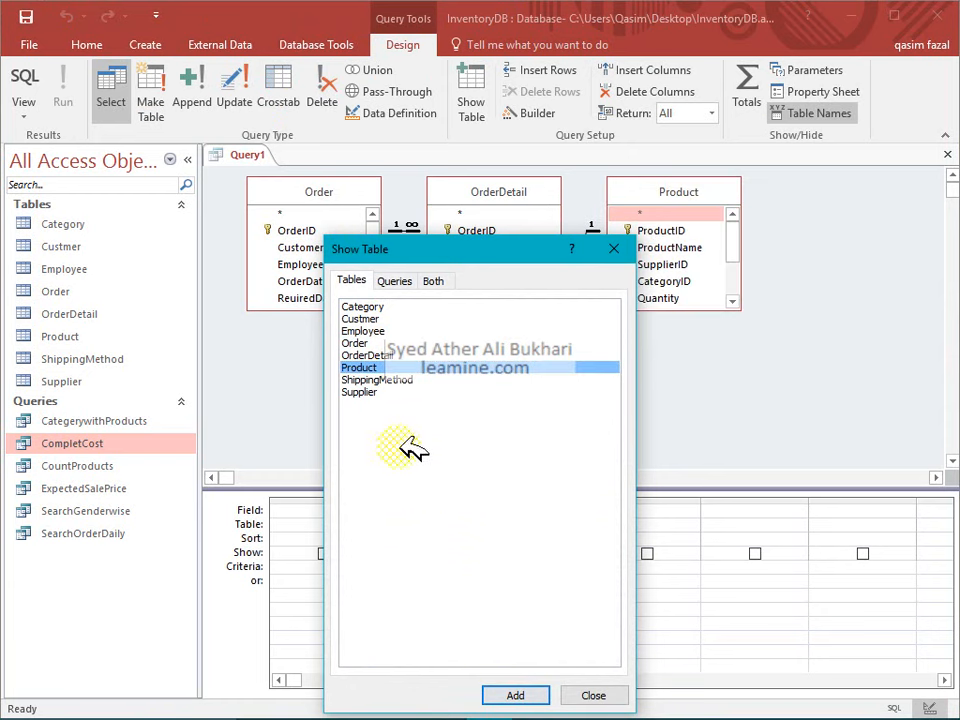
{"action": "left_click", "coordinate": [384, 318]}
{"action": "left_click", "coordinate": [540, 692]}
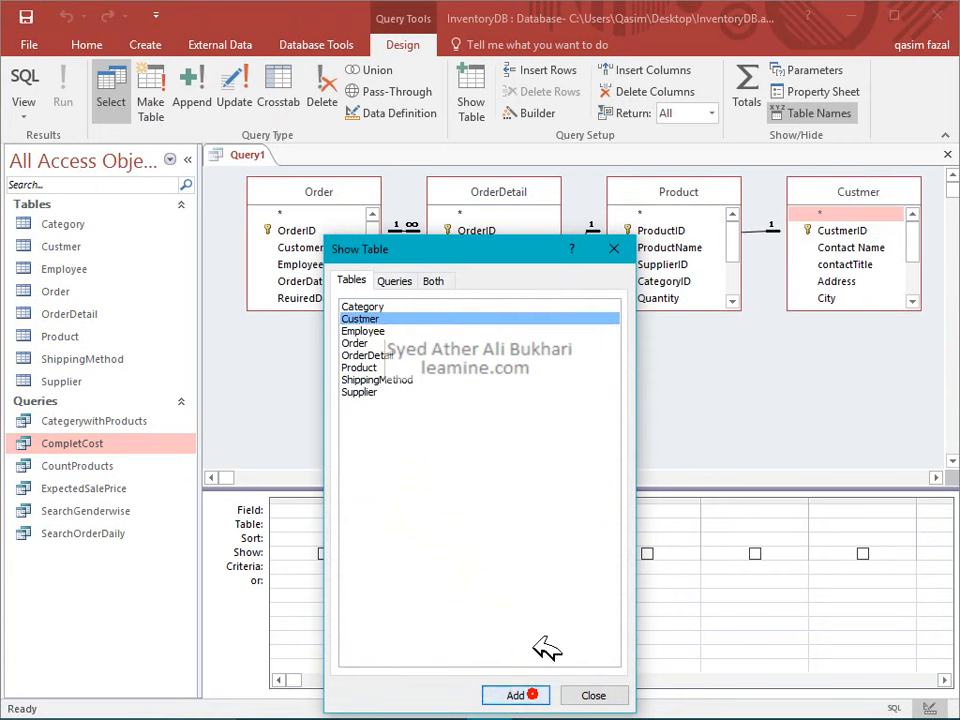
{"action": "left_click", "coordinate": [600, 694]}
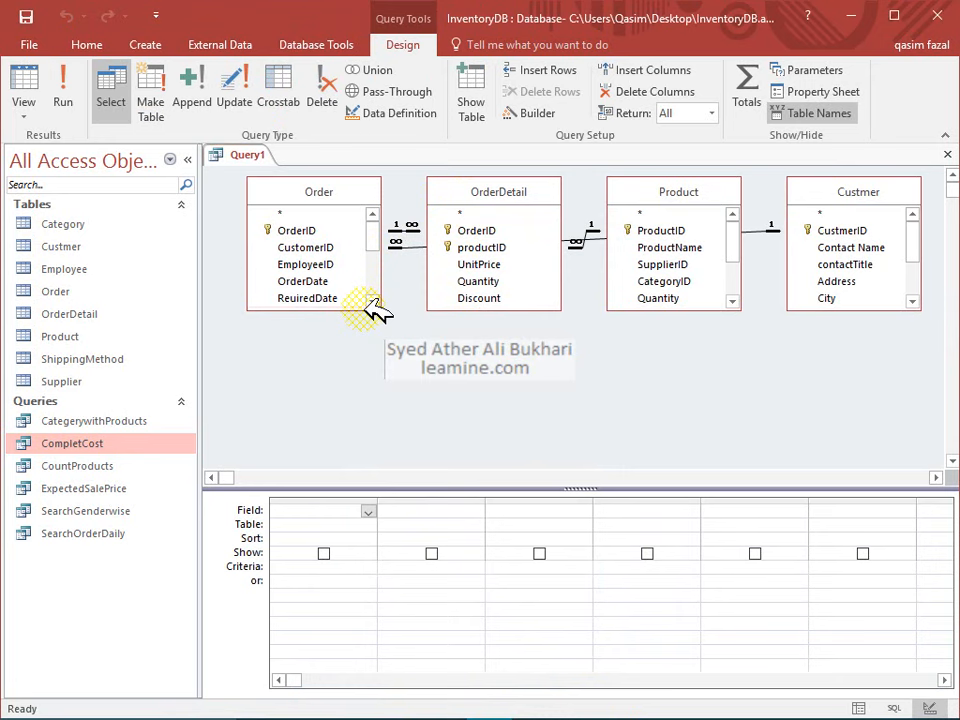
Step: Collapse the navigation pane, line up the tables as Product, OrderDetail, Order, Custmer, and lengthen Product to show all its fields
{"action": "left_click", "coordinate": [187, 159]}
{"action": "left_click_drag", "start_coordinate": [201, 192], "coordinate": [550, 325]}
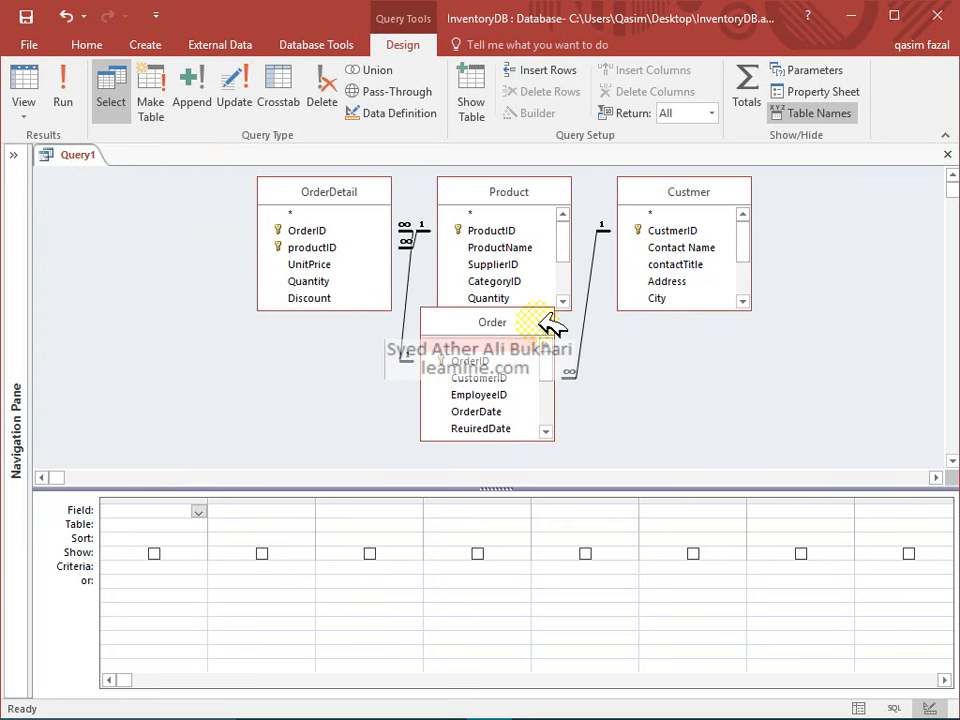
{"action": "left_click_drag", "start_coordinate": [540, 193], "coordinate": [117, 193]}
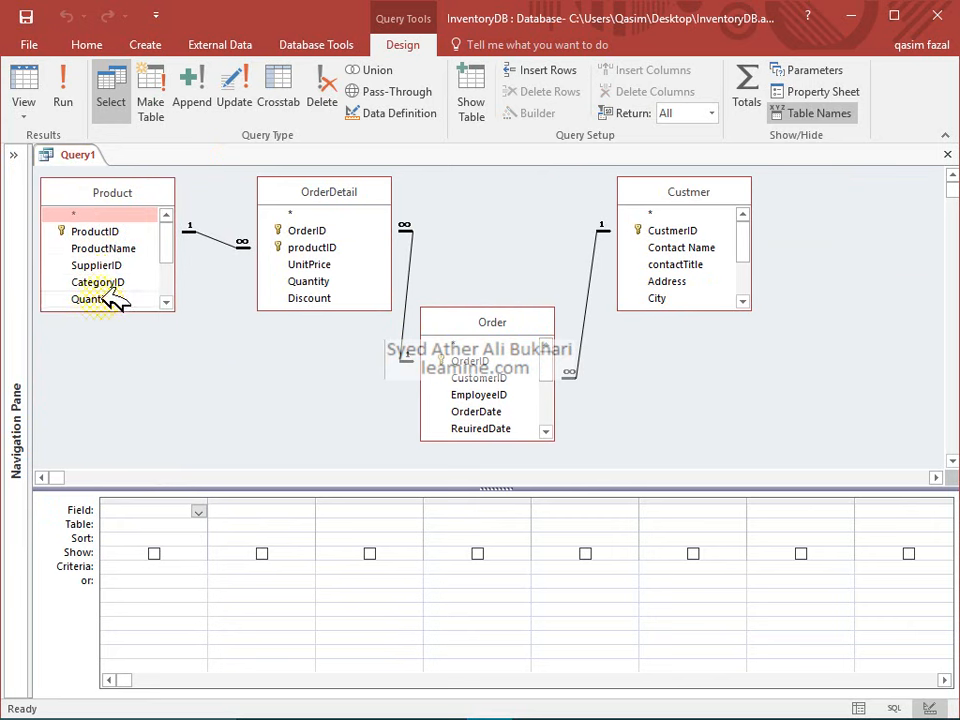
{"action": "left_click_drag", "start_coordinate": [108, 310], "coordinate": [118, 402]}
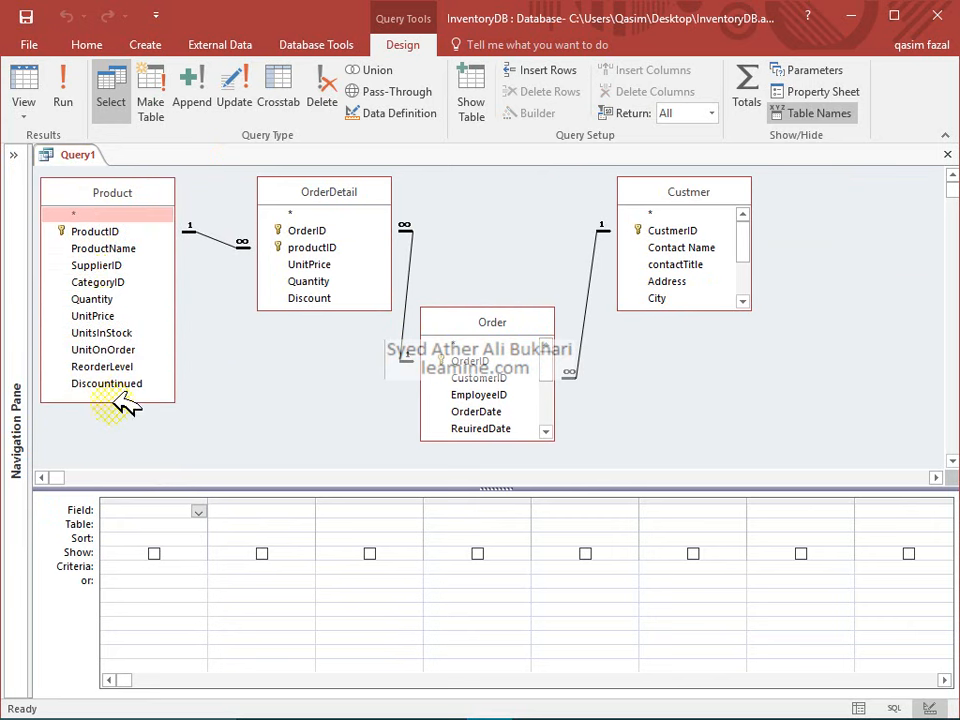
{"action": "left_click_drag", "start_coordinate": [310, 195], "coordinate": [292, 194]}
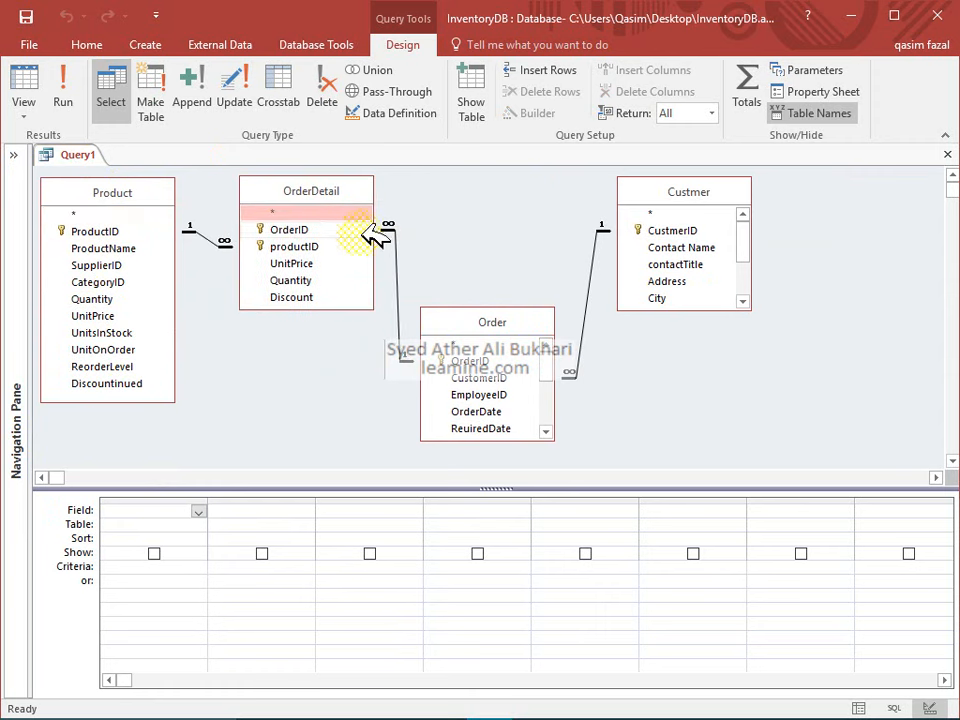
{"action": "left_click_drag", "start_coordinate": [471, 323], "coordinate": [476, 197]}
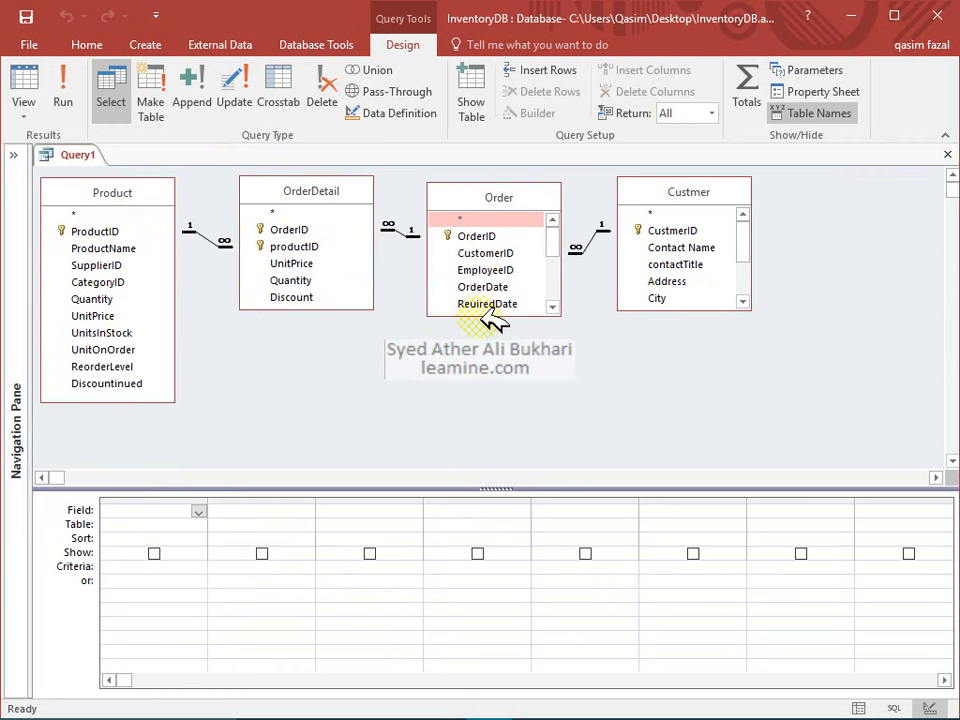
Step: Lengthen the Order and Custmer field lists in the query design so all their fields are visible
{"action": "left_click", "coordinate": [482, 314]}
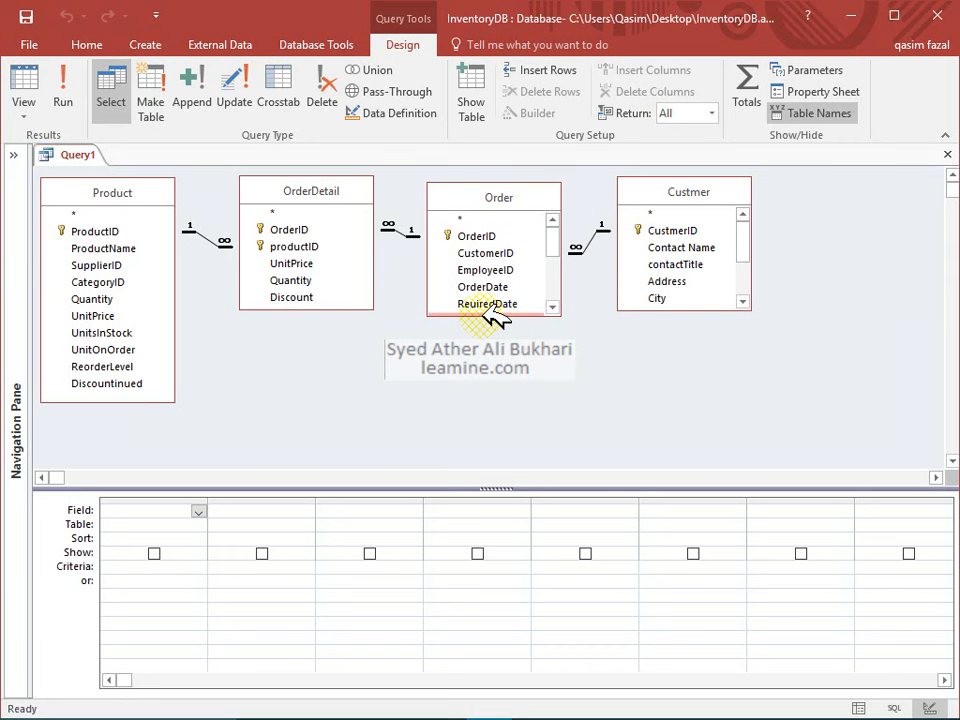
{"action": "left_click_drag", "start_coordinate": [491, 307], "coordinate": [507, 472]}
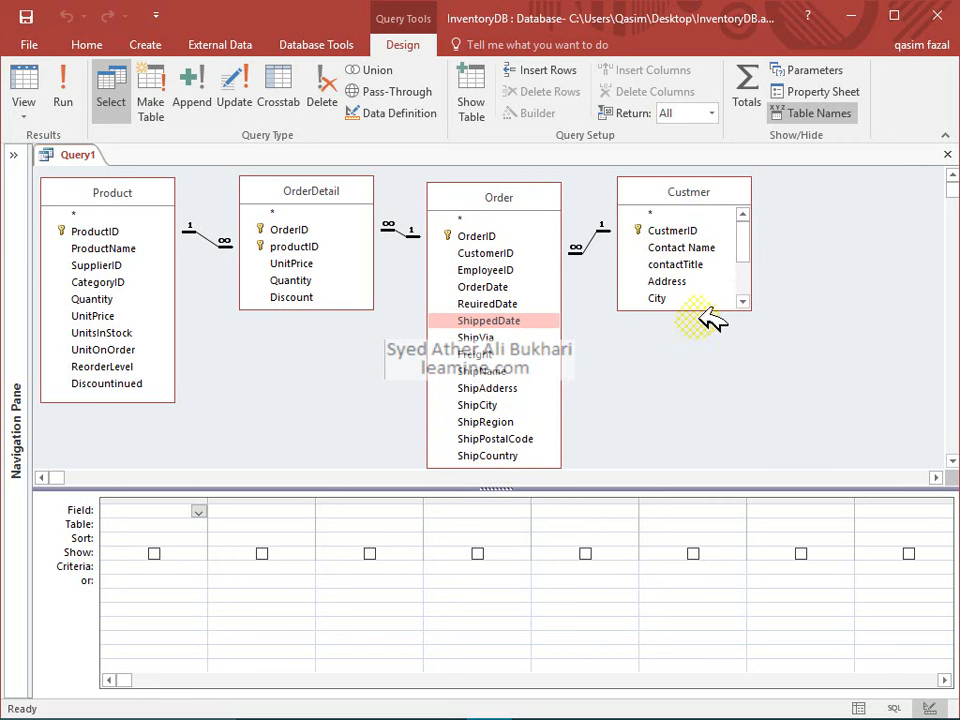
{"action": "left_click_drag", "start_coordinate": [706, 310], "coordinate": [731, 394]}
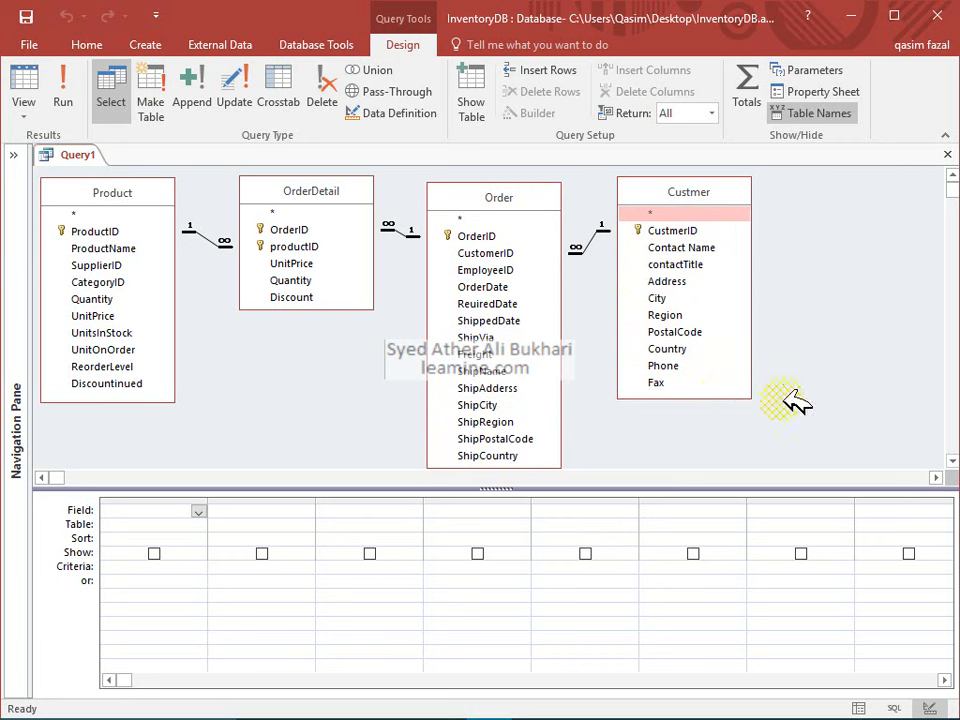
{"action": "left_click", "coordinate": [801, 355]}
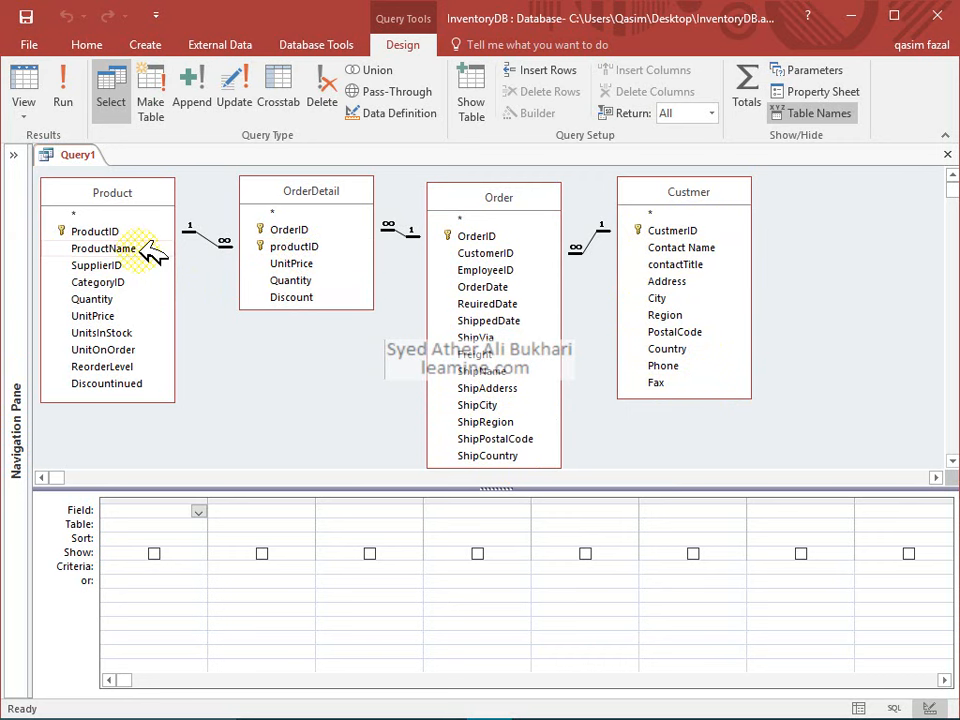
Step: Add the CustmerID and Contact Name fields from the Custmer table to the query grid
{"action": "double_click", "coordinate": [677, 232]}
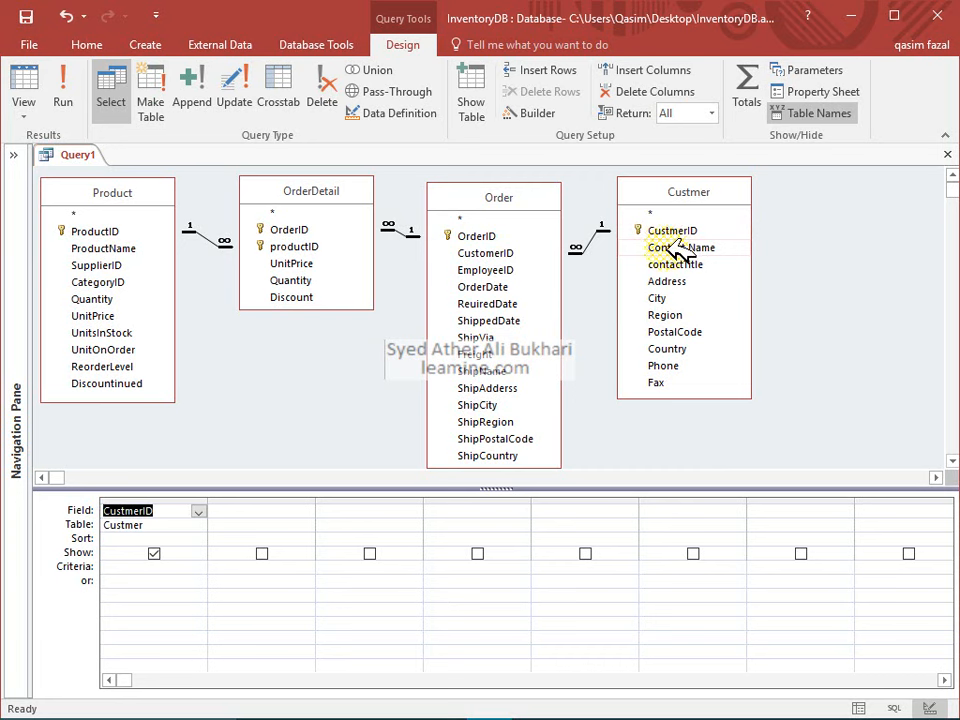
{"action": "left_click", "coordinate": [678, 248]}
{"action": "double_click", "coordinate": [678, 248]}
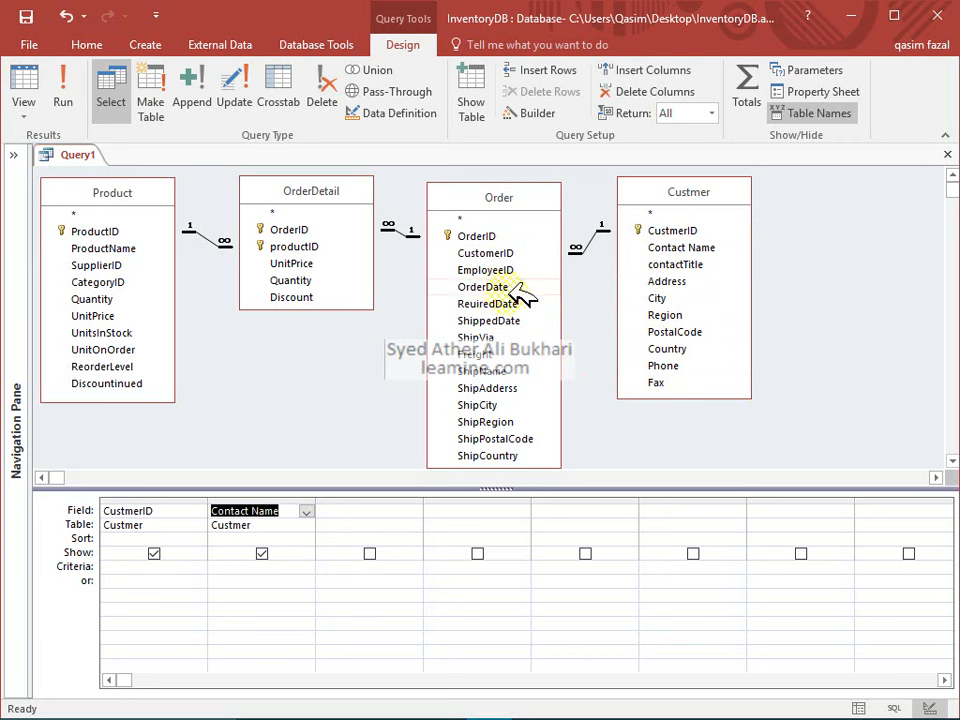
Step: Add the Employee table to the query and close the table selection dialog
{"action": "right_click", "coordinate": [880, 262]}
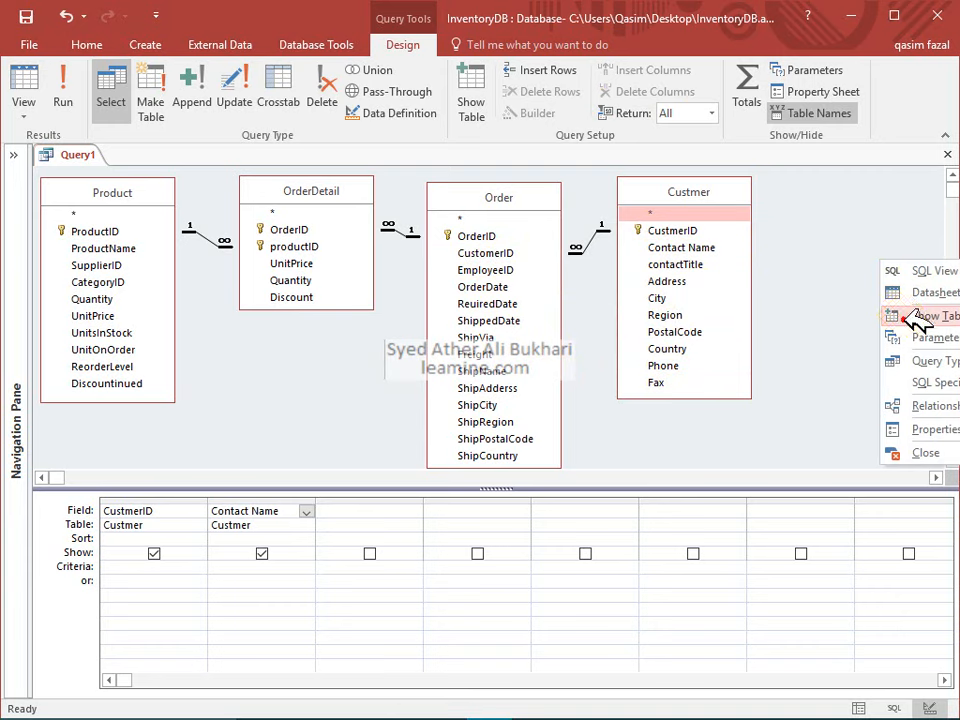
{"action": "left_click", "coordinate": [913, 315]}
{"action": "left_click", "coordinate": [367, 331]}
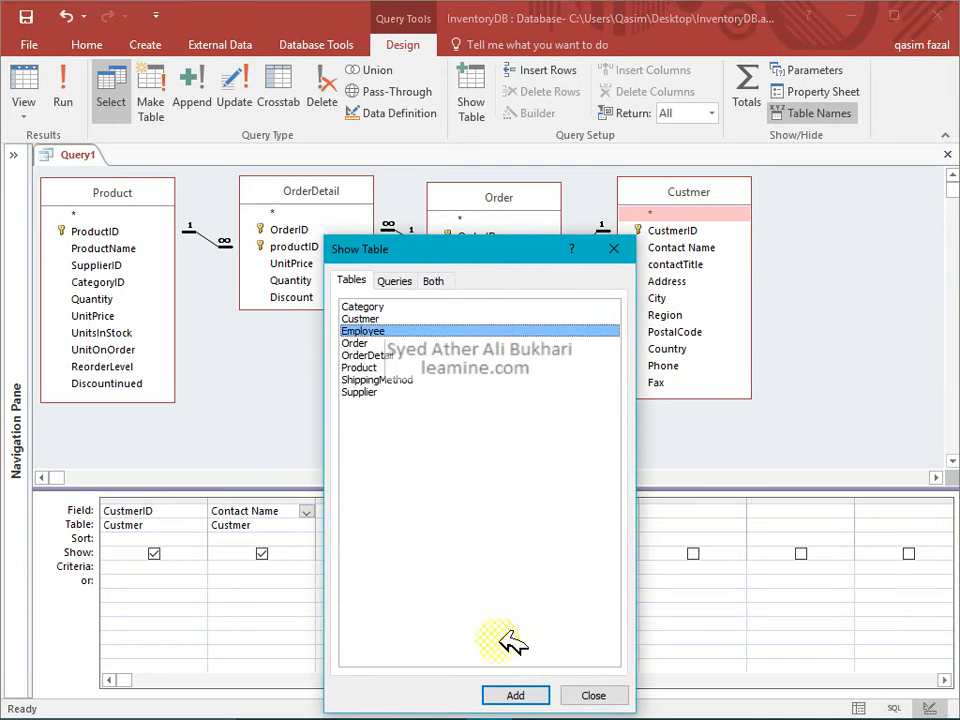
{"action": "left_click", "coordinate": [531, 693]}
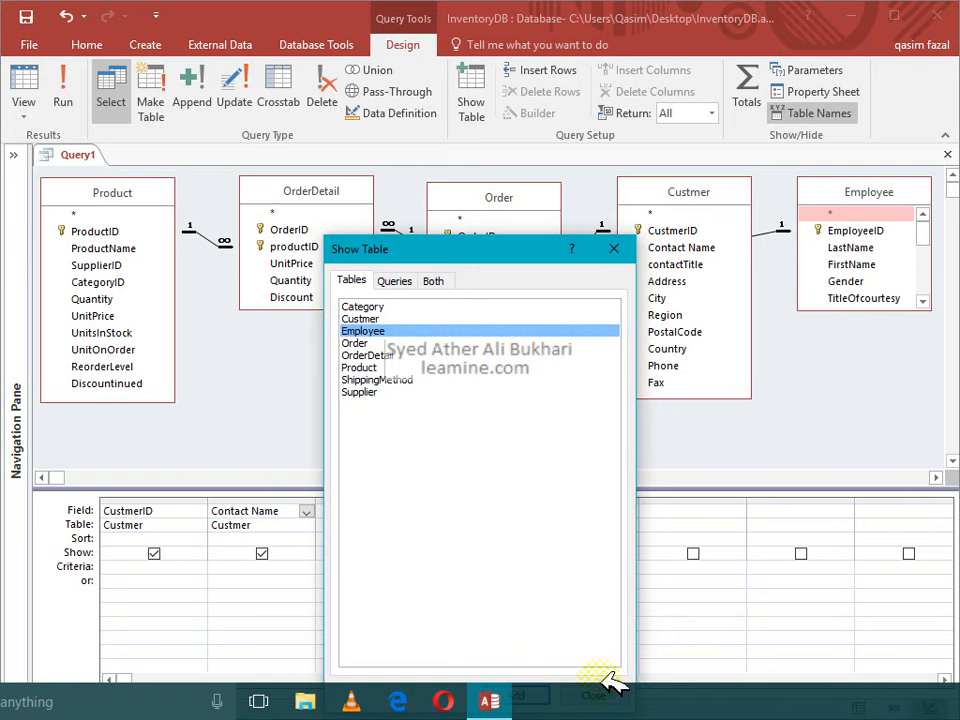
{"action": "left_click_drag", "start_coordinate": [530, 250], "coordinate": [519, 114]}
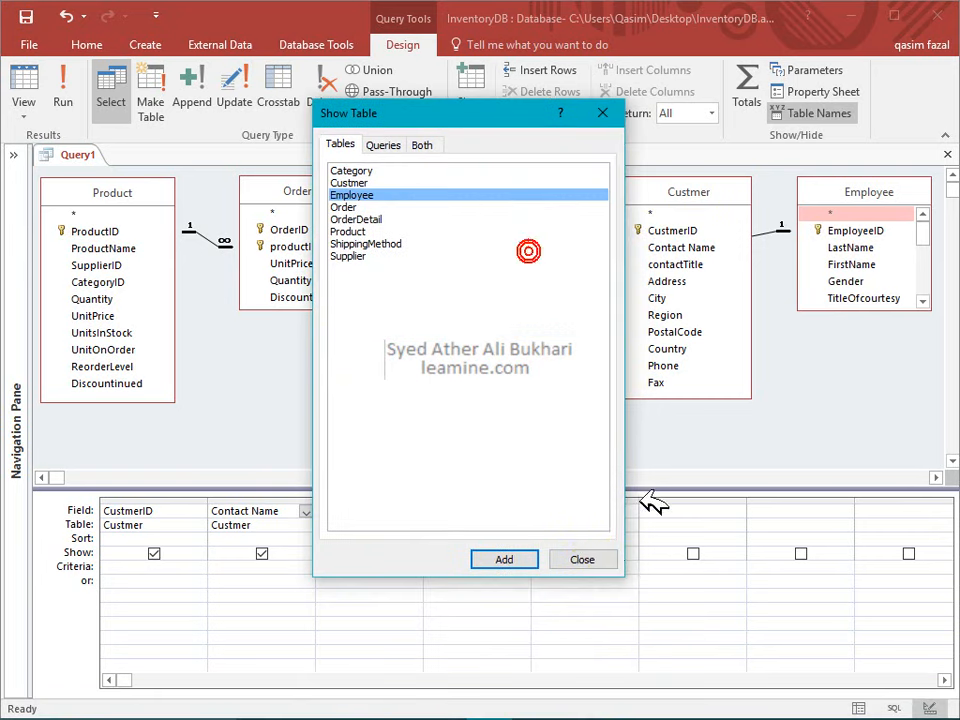
{"action": "left_click", "coordinate": [584, 559]}
Step: Add Employee's FirstName to the third column with the alias Order Recived By and widen the column to fit
{"action": "left_click", "coordinate": [343, 510]}
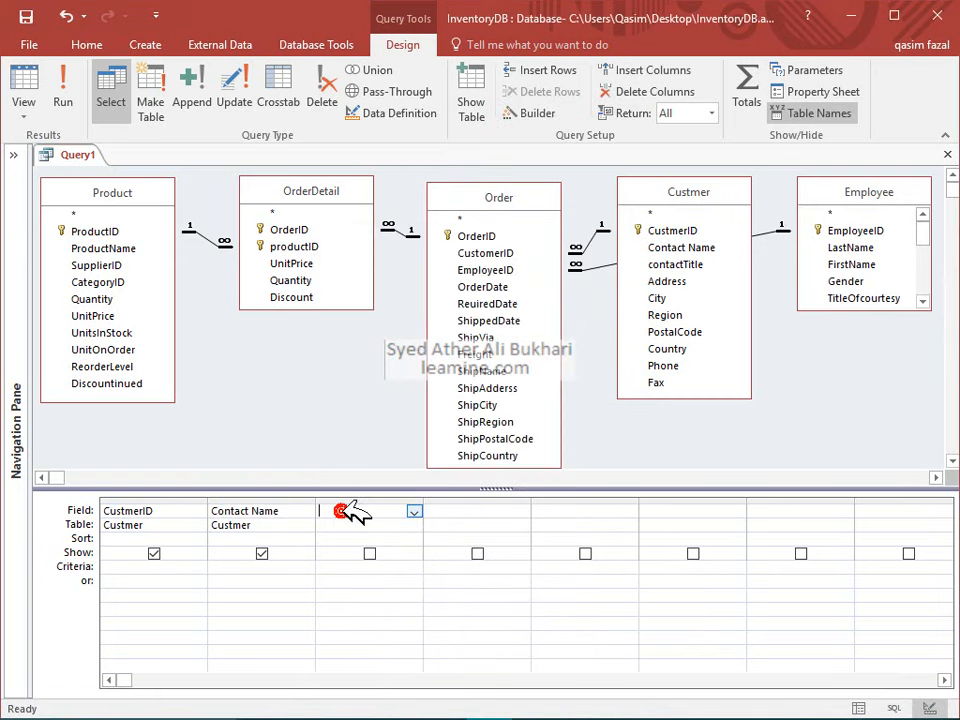
{"action": "double_click", "coordinate": [858, 265]}
{"action": "left_click", "coordinate": [325, 510]}
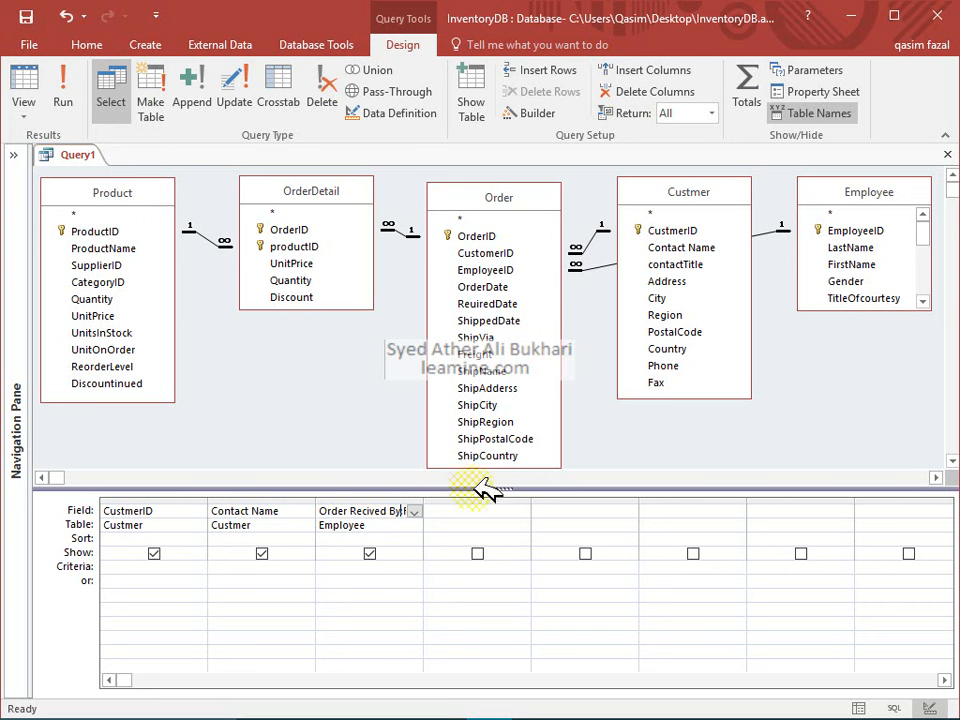
{"action": "left_click_drag", "start_coordinate": [424, 498], "coordinate": [490, 500]}
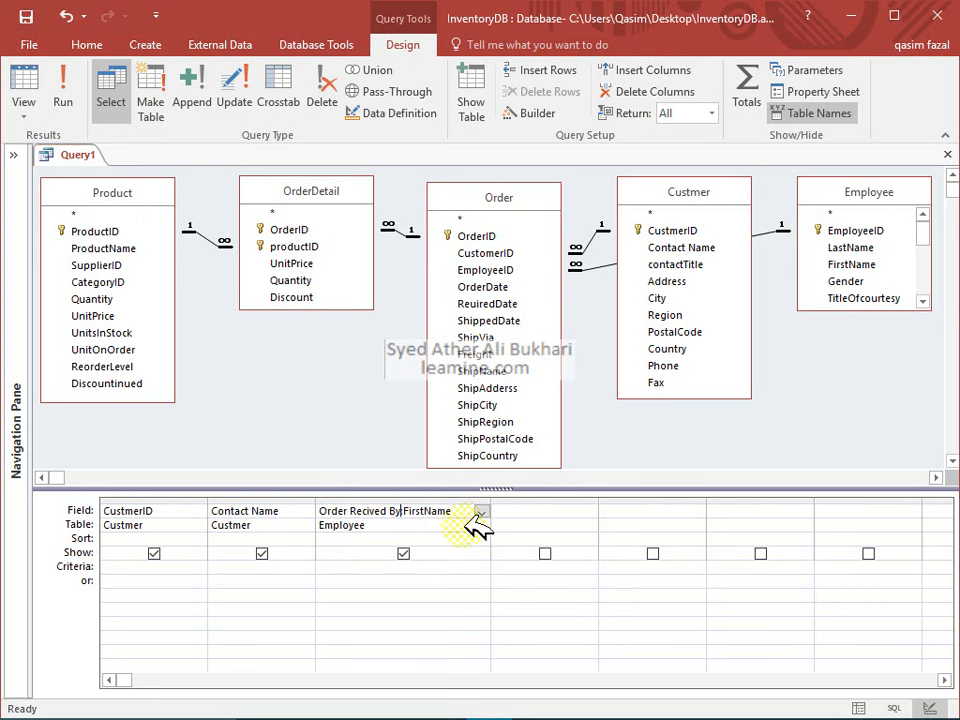
{"action": "left_click", "coordinate": [447, 528]}
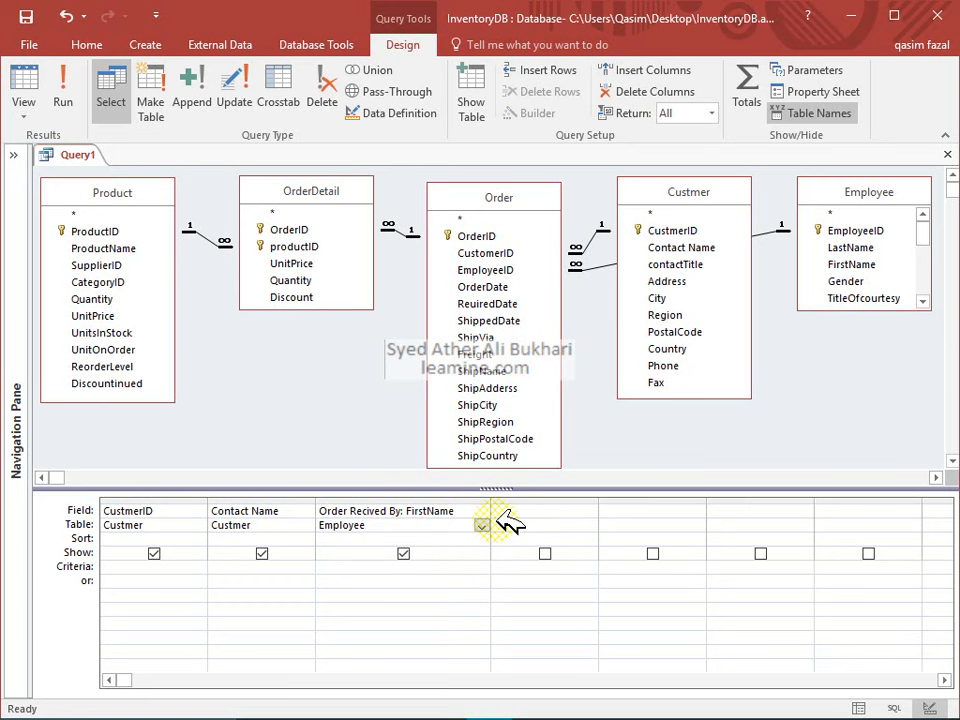
Step: Move the Employee field list below OrderDetail and delete all three field columns from the query grid
{"action": "left_click_drag", "start_coordinate": [872, 192], "coordinate": [317, 340]}
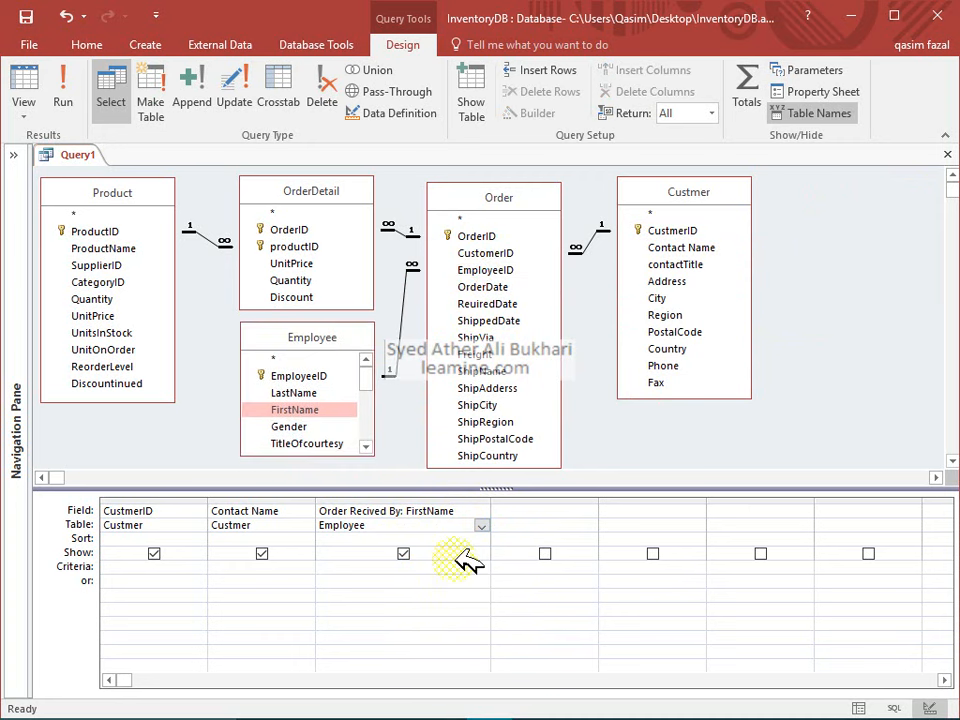
{"action": "key", "text": "Delete"}
{"action": "key", "text": "Delete"}
{"action": "key", "text": "Delete"}
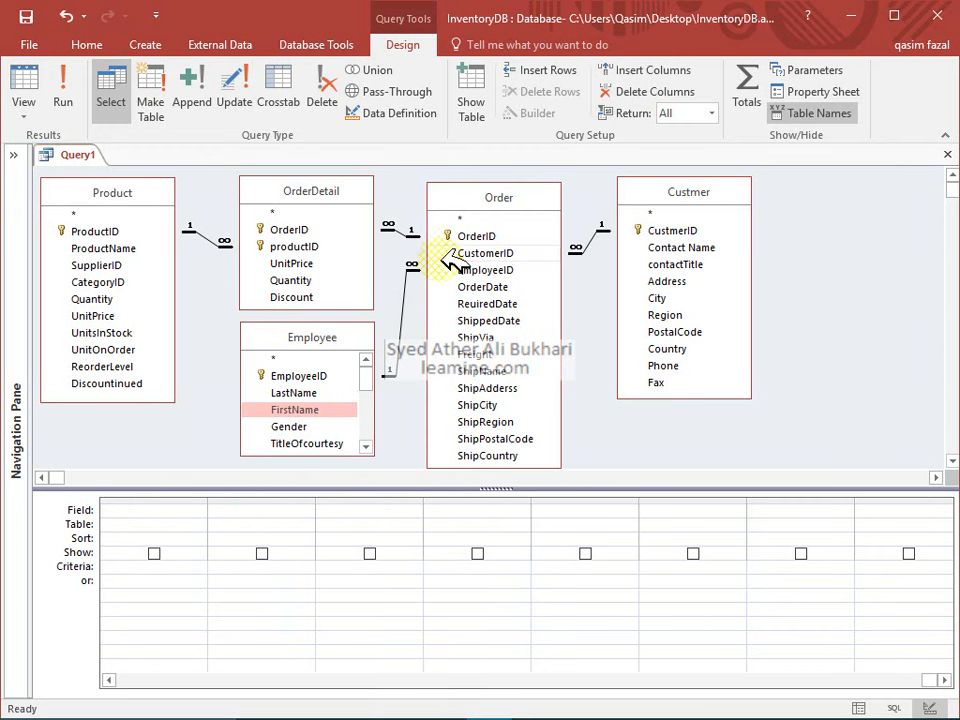
Step: Add OrderDate from Order plus Quantity and UnitPrice from OrderDetail, and insert Product's ProductName between OrderDate and Quantity
{"action": "double_click", "coordinate": [484, 287]}
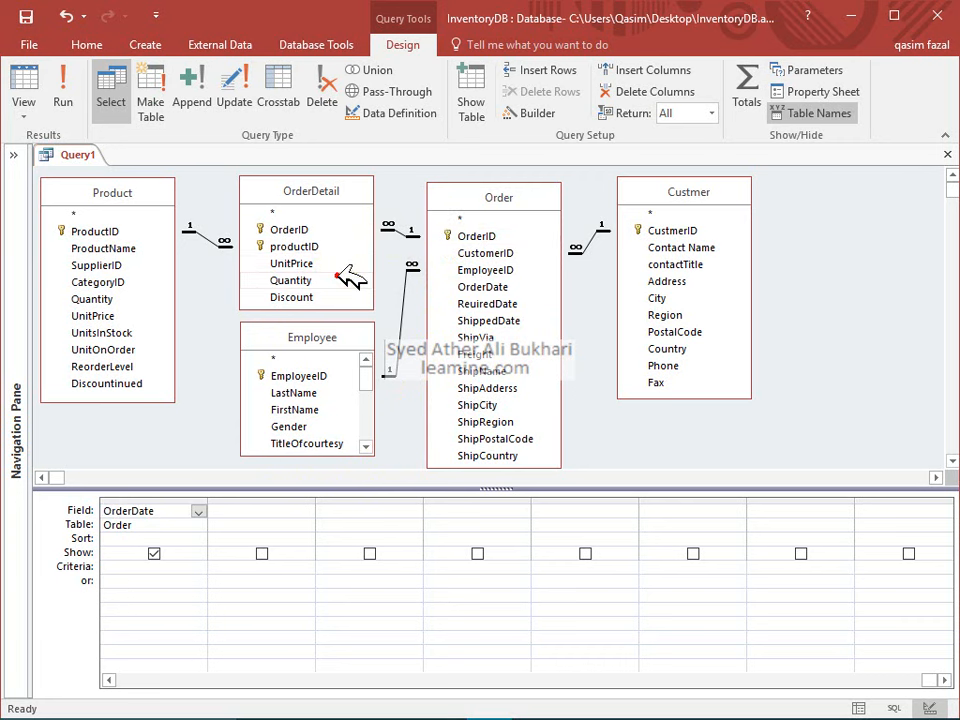
{"action": "double_click", "coordinate": [352, 280]}
{"action": "double_click", "coordinate": [336, 263]}
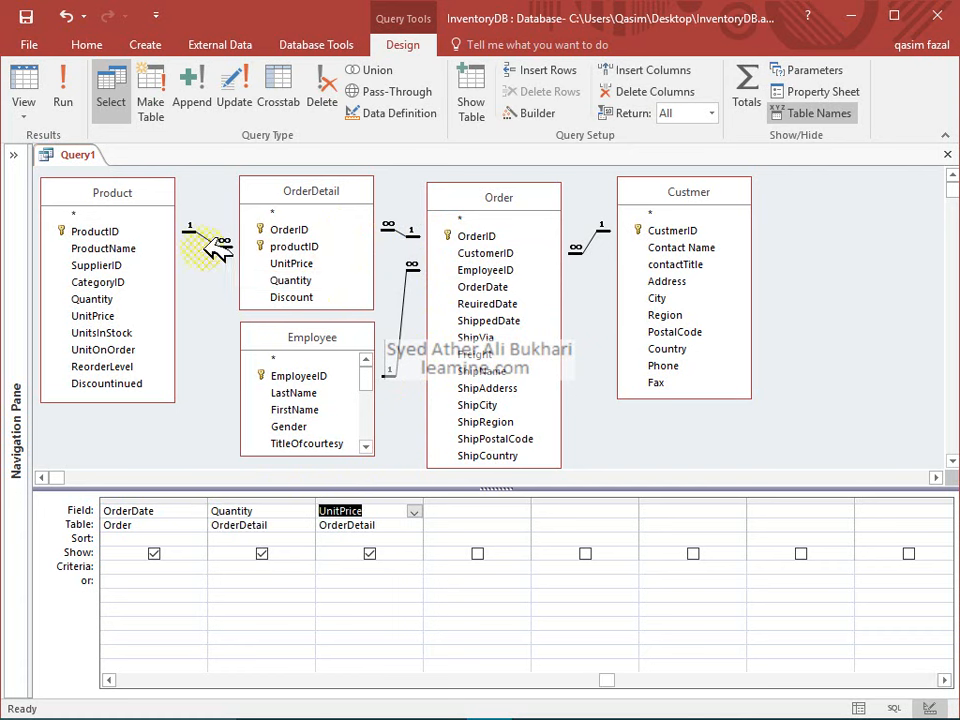
{"action": "left_click", "coordinate": [154, 247]}
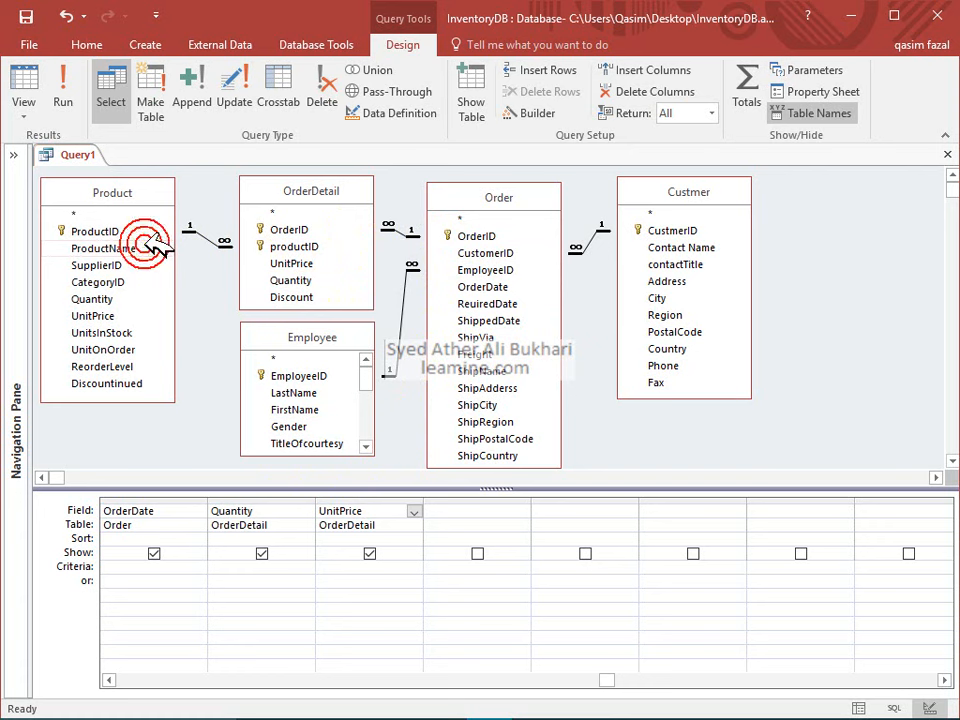
{"action": "left_click_drag", "start_coordinate": [154, 247], "coordinate": [251, 508]}
{"action": "left_click", "coordinate": [472, 499]}
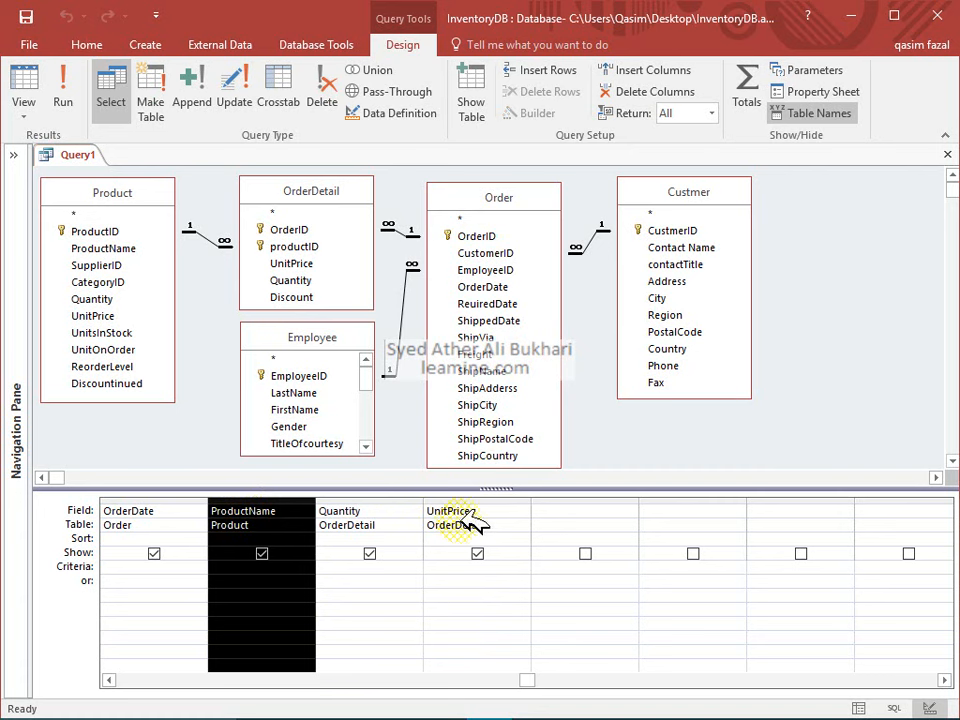
Step: Set the OrderDate criteria to Between [Enter Starting Date] and [End Ending Date]
{"action": "left_click", "coordinate": [178, 572]}
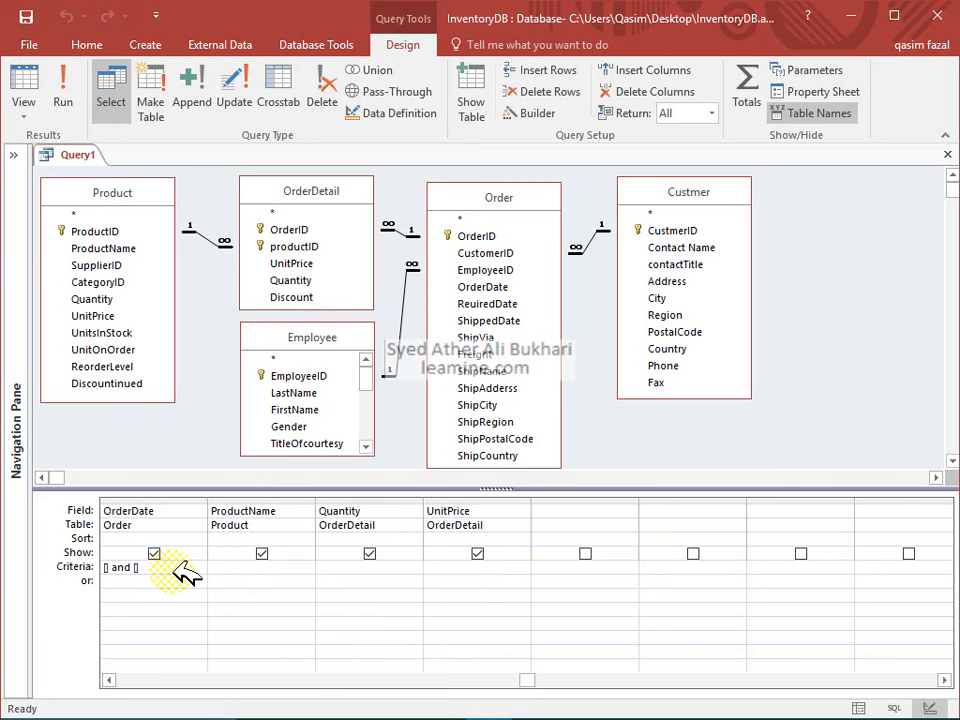
{"action": "type", "text": "Betw"}
{"action": "type", "text": "nter"}
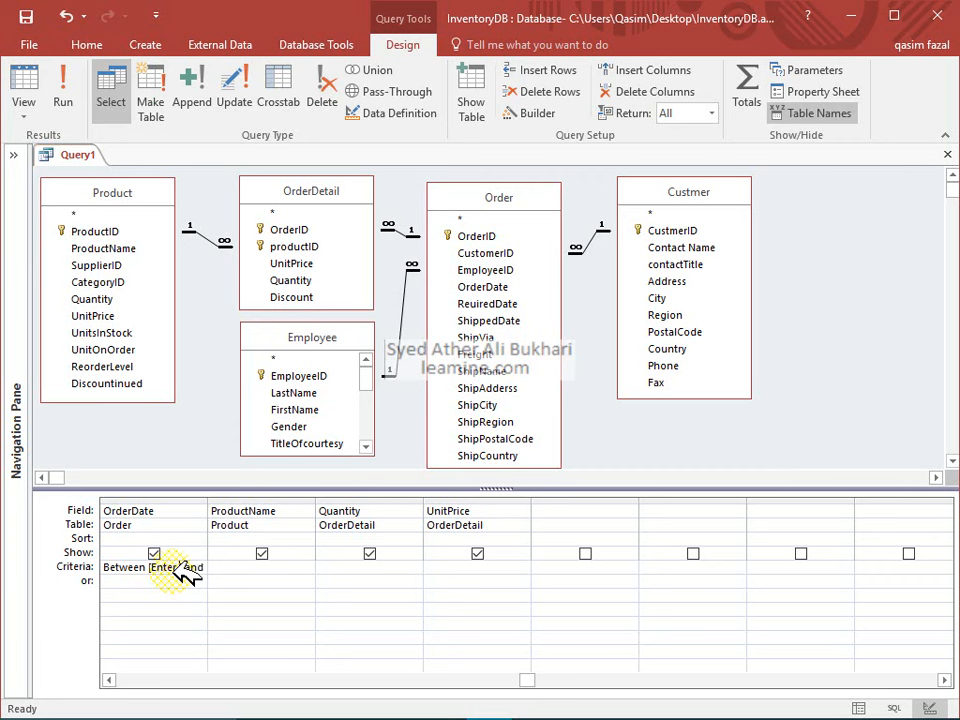
{"action": "type", "text": " Starting Date"}
{"action": "key", "text": "Right"}
{"action": "key", "text": "Right"}
{"action": "type", "text": "[End Dnding"}
{"action": "key", "text": "Down"}
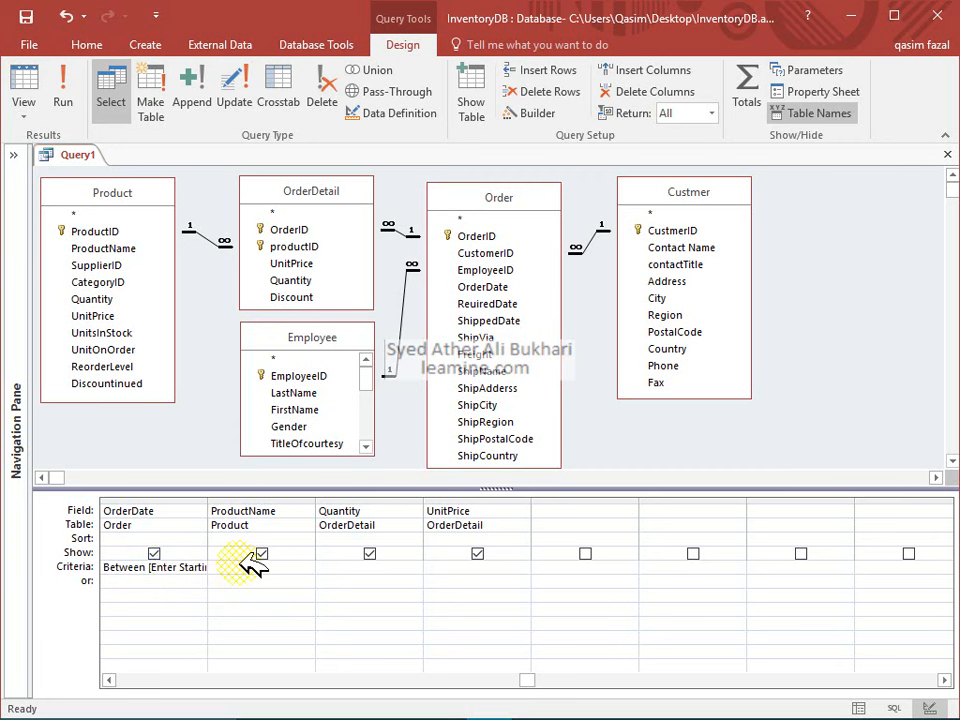
Step: Save the query under the name between two dates
{"action": "key", "text": "ctrl+s"}
{"action": "type", "text": "between "}
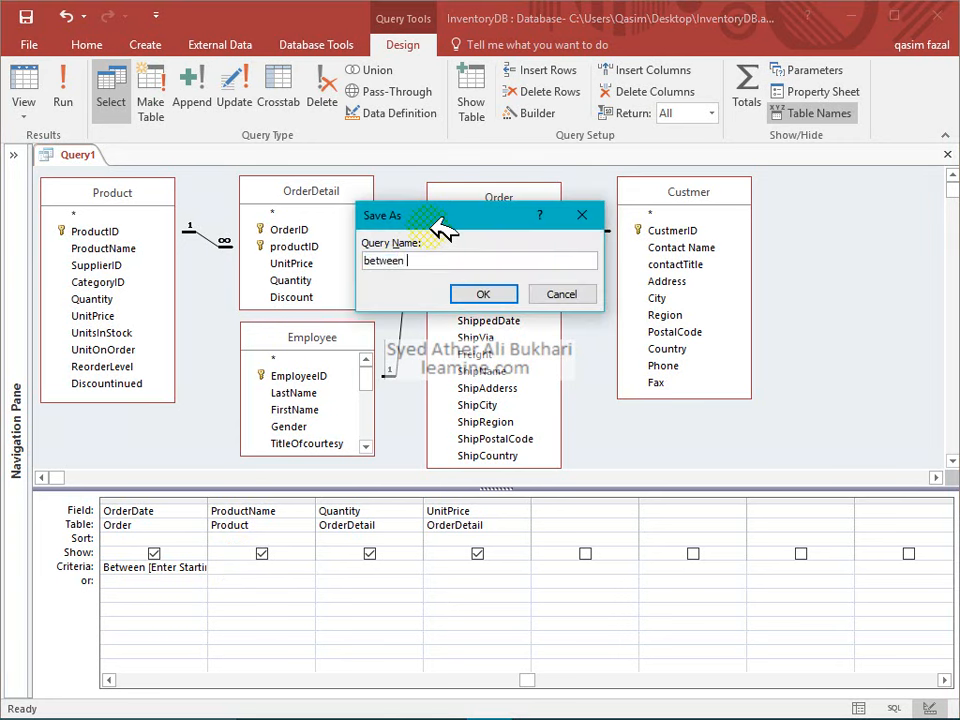
{"action": "type", "text": "two dates"}
{"action": "key", "text": "Return"}
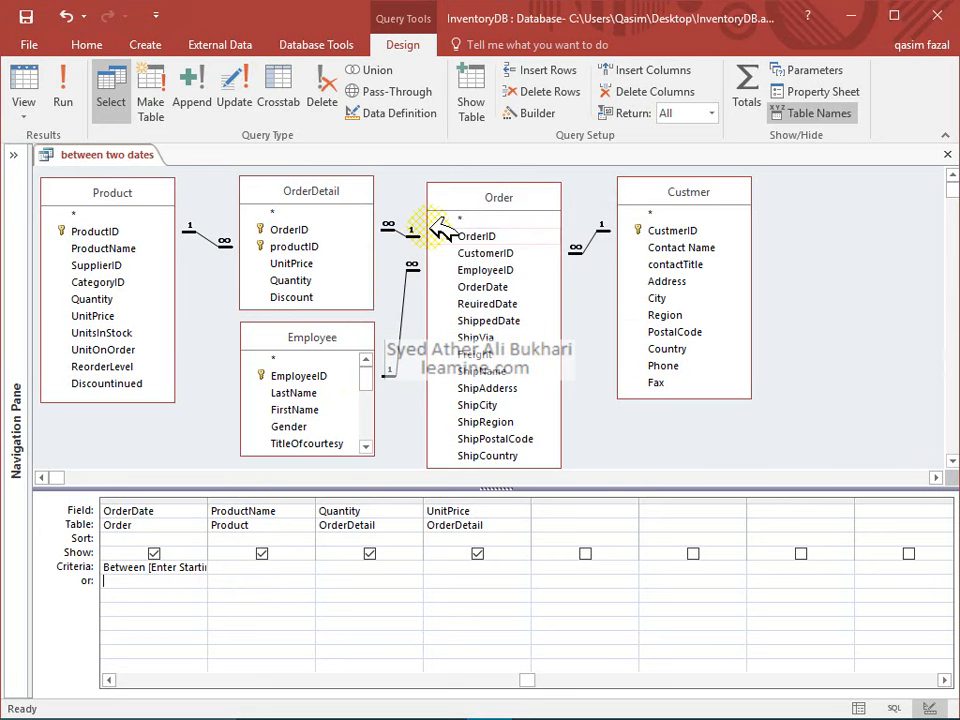
Step: Run the query for order dates from 1/20 to 1/30/2016, view the results and close it
{"action": "left_click", "coordinate": [63, 95]}
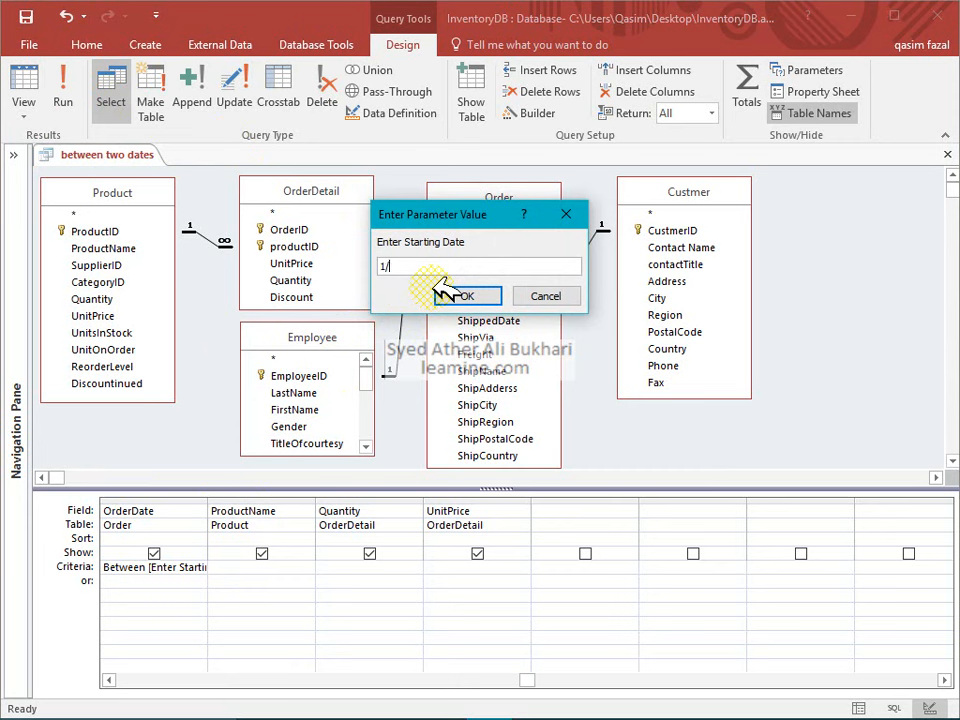
{"action": "type", "text": "20/2018"}
{"action": "key", "text": "Return"}
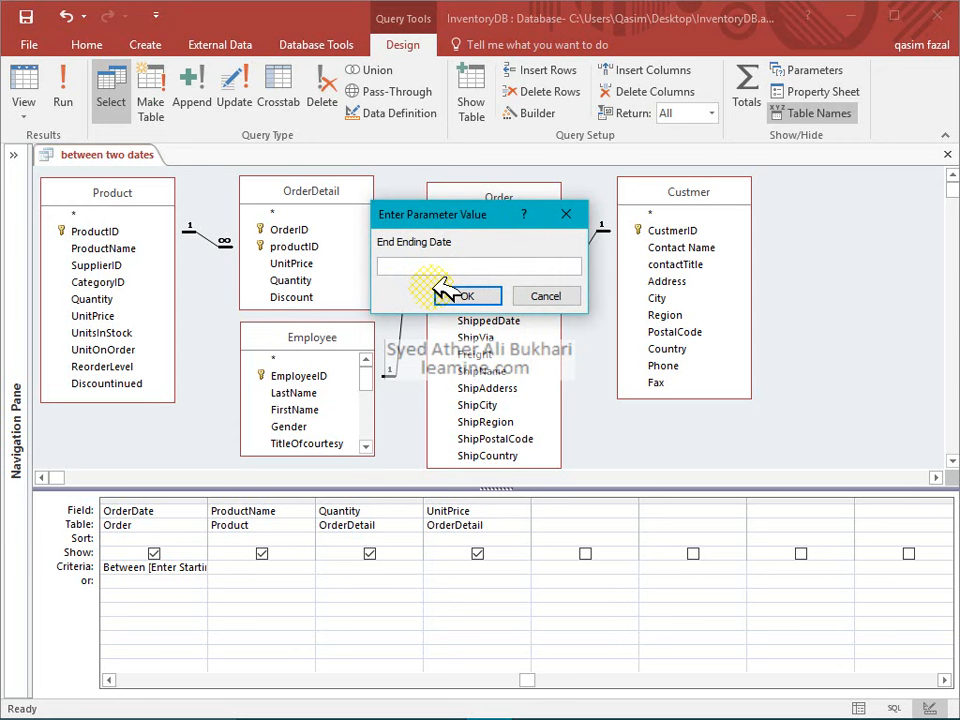
{"action": "type", "text": "1/30/2016"}
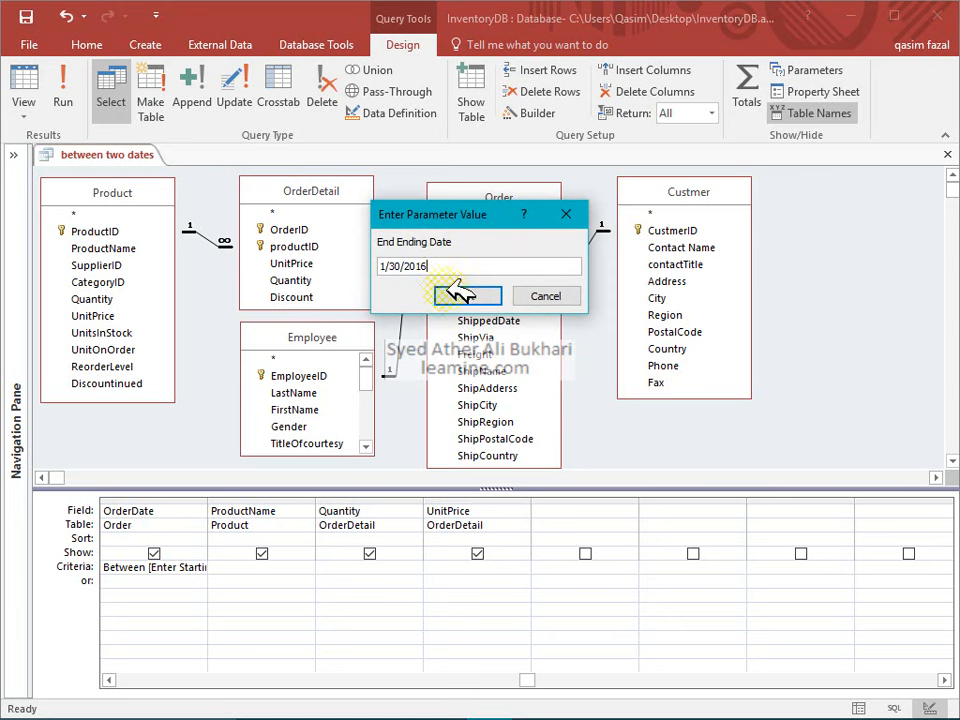
{"action": "left_click", "coordinate": [492, 290]}
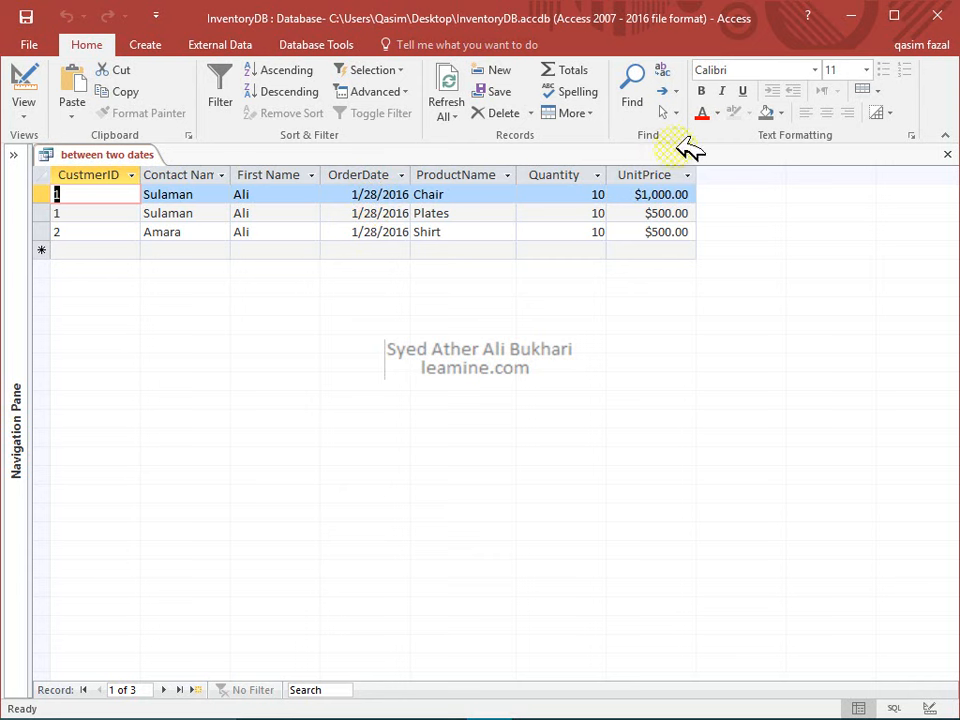
{"action": "left_click", "coordinate": [946, 157]}
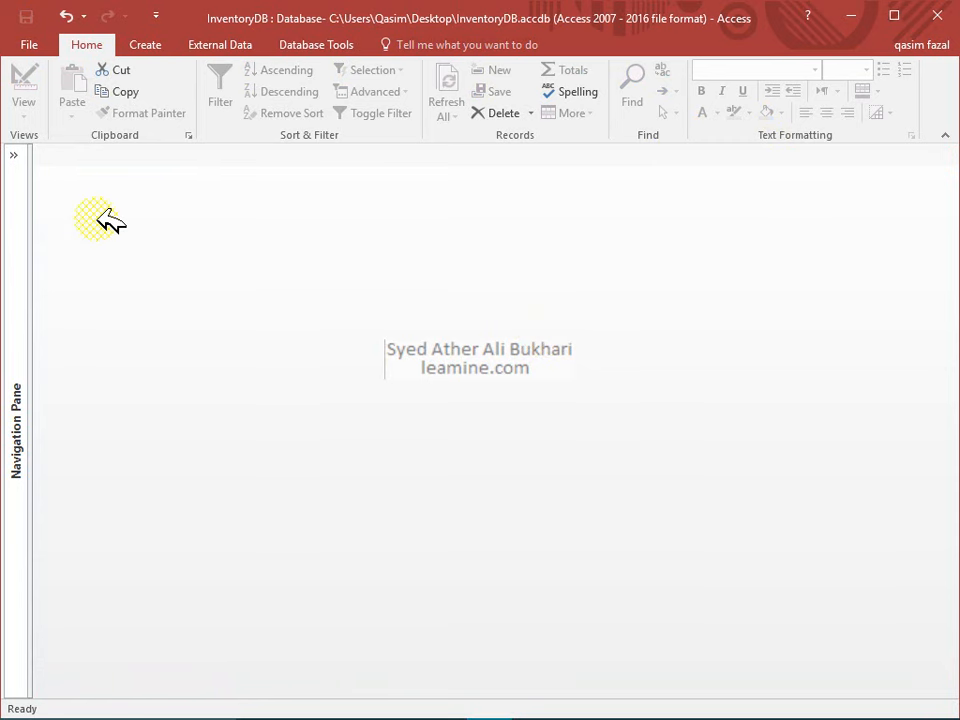
Step: Create a new query in design view and add the Order and OrderDetail tables to it
{"action": "left_click", "coordinate": [147, 44]}
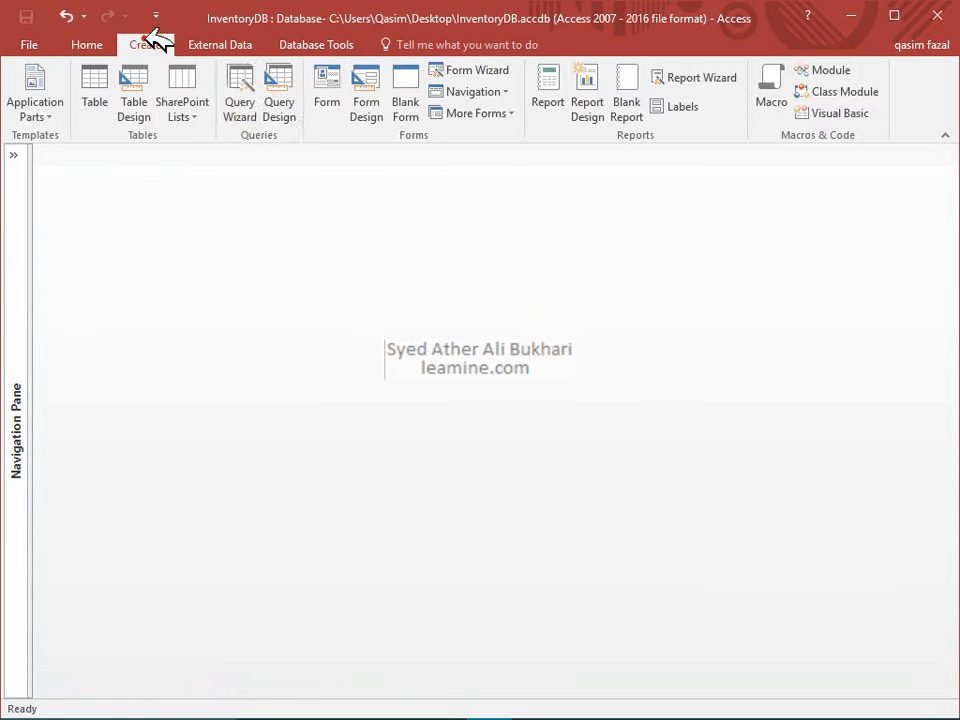
{"action": "left_click", "coordinate": [277, 106]}
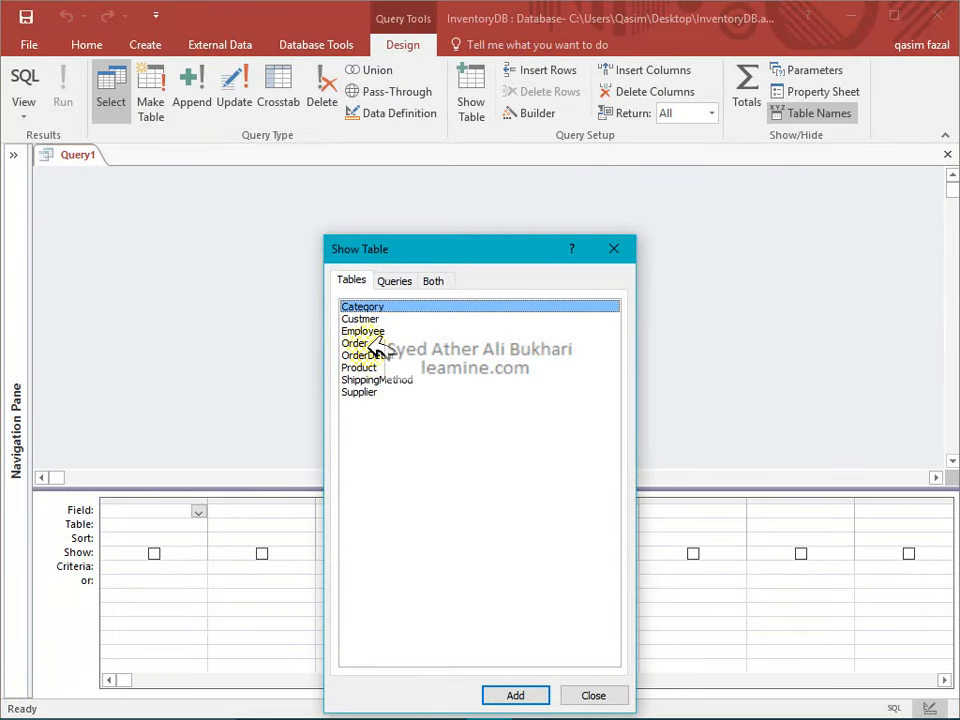
{"action": "double_click", "coordinate": [366, 343]}
{"action": "double_click", "coordinate": [372, 355]}
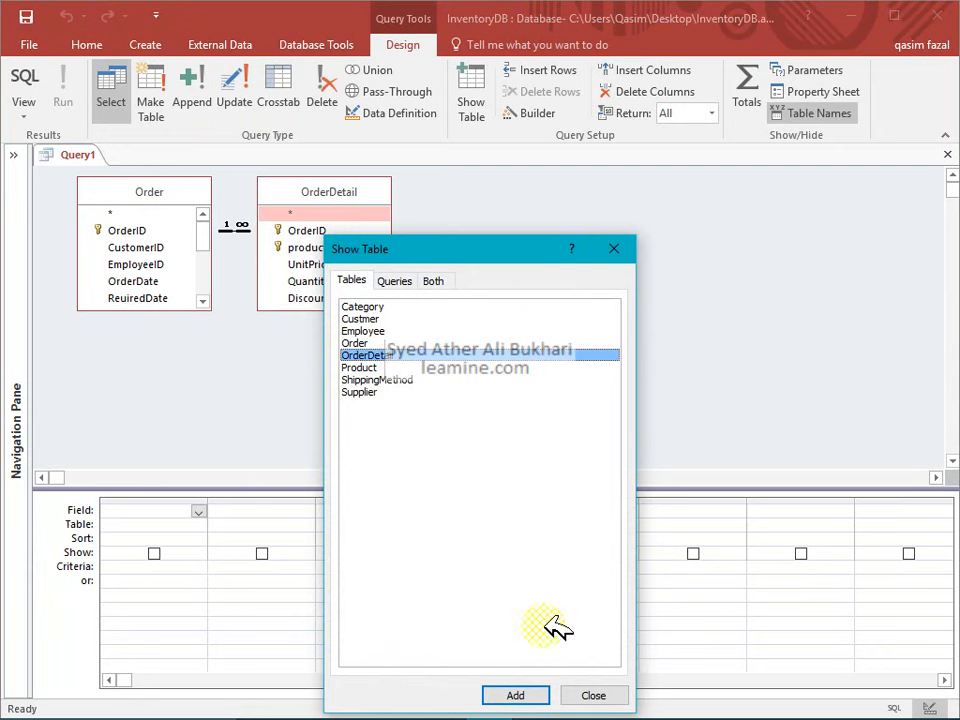
{"action": "left_click", "coordinate": [580, 694]}
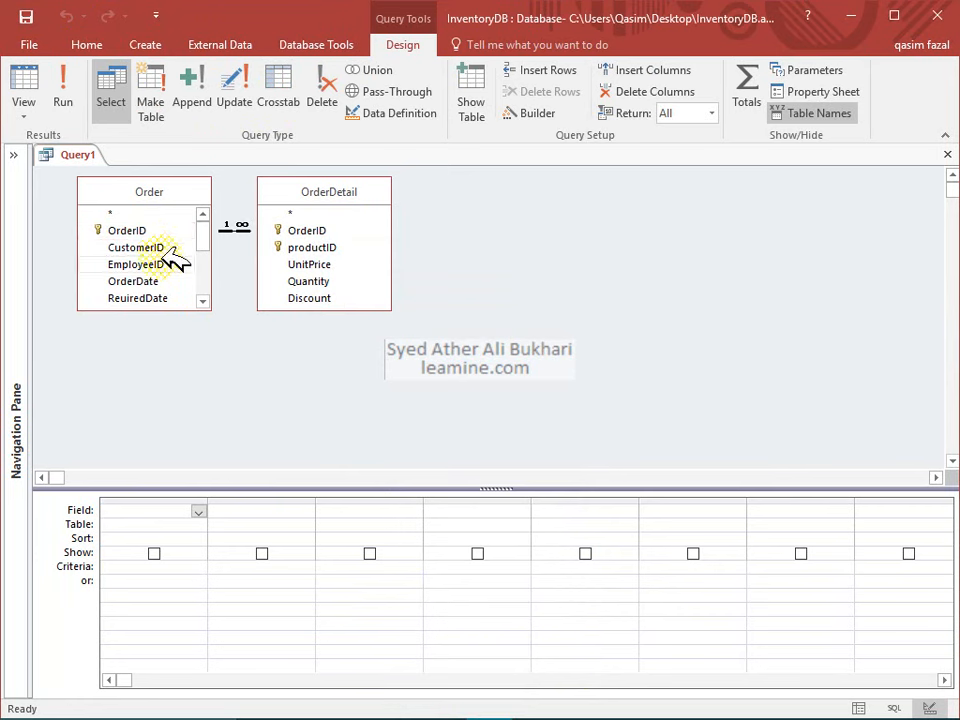
Step: Add the Employee table to the query alongside Order and OrderDetail
{"action": "left_click", "coordinate": [203, 300]}
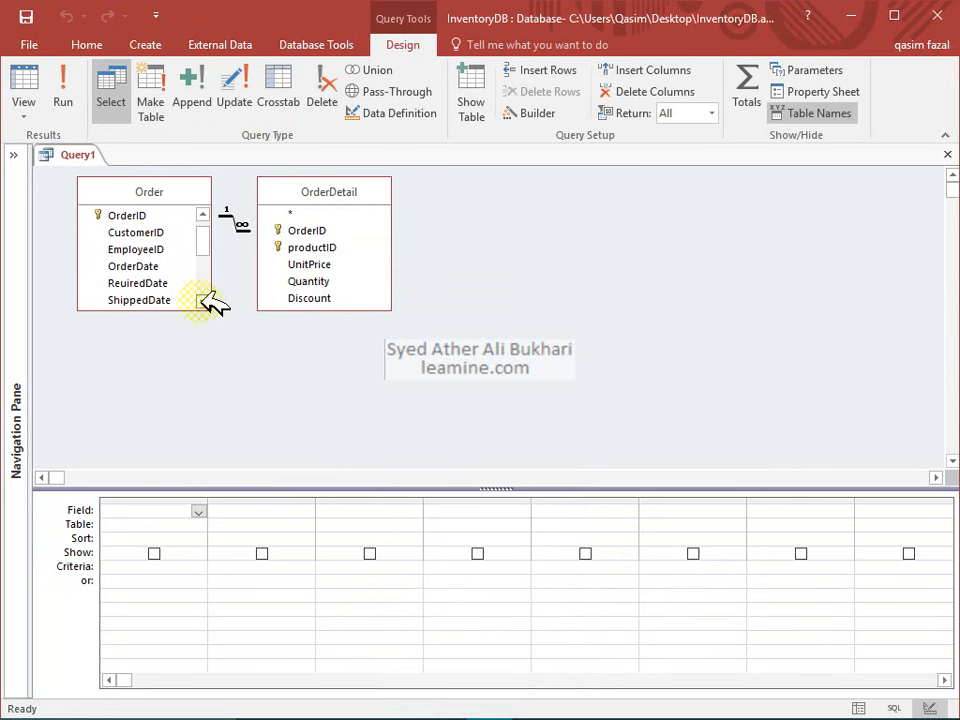
{"action": "left_click", "coordinate": [203, 214]}
{"action": "right_click", "coordinate": [464, 241]}
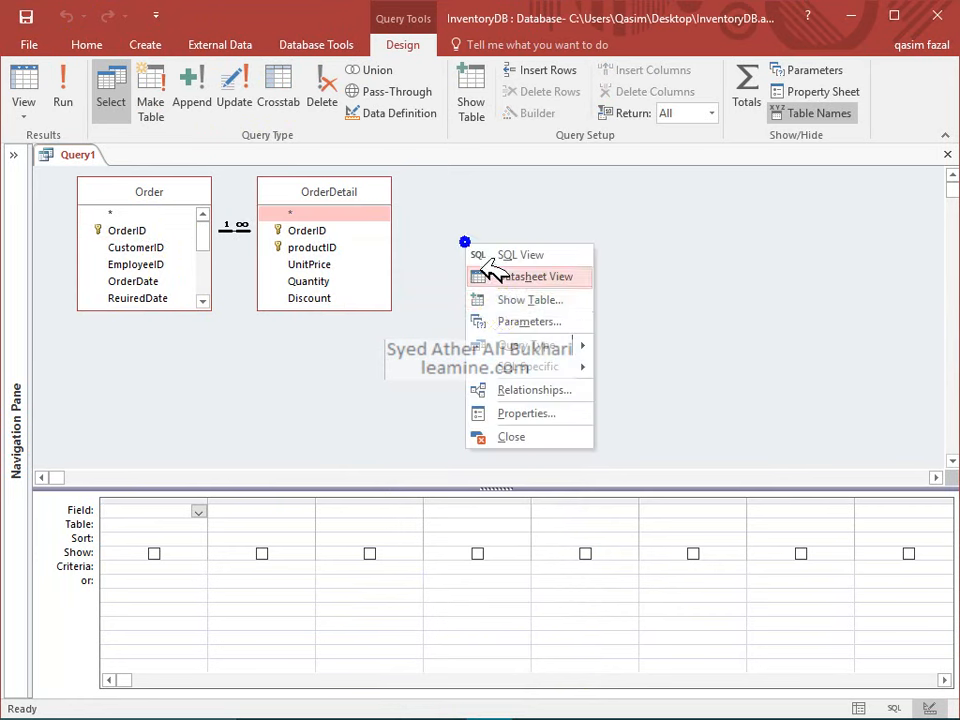
{"action": "left_click", "coordinate": [540, 301]}
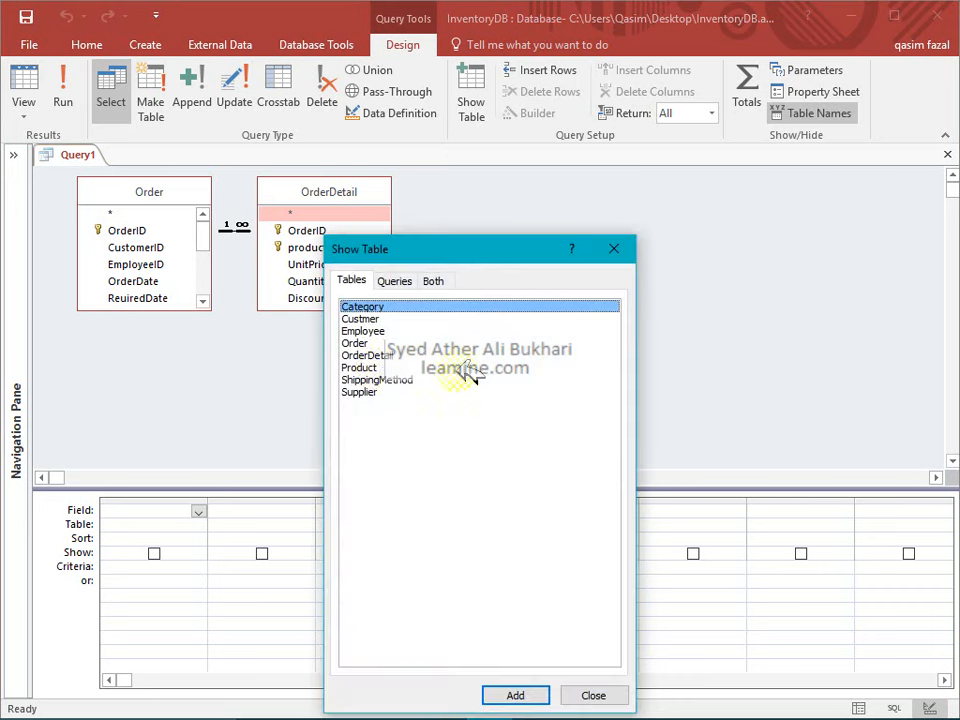
{"action": "double_click", "coordinate": [375, 331]}
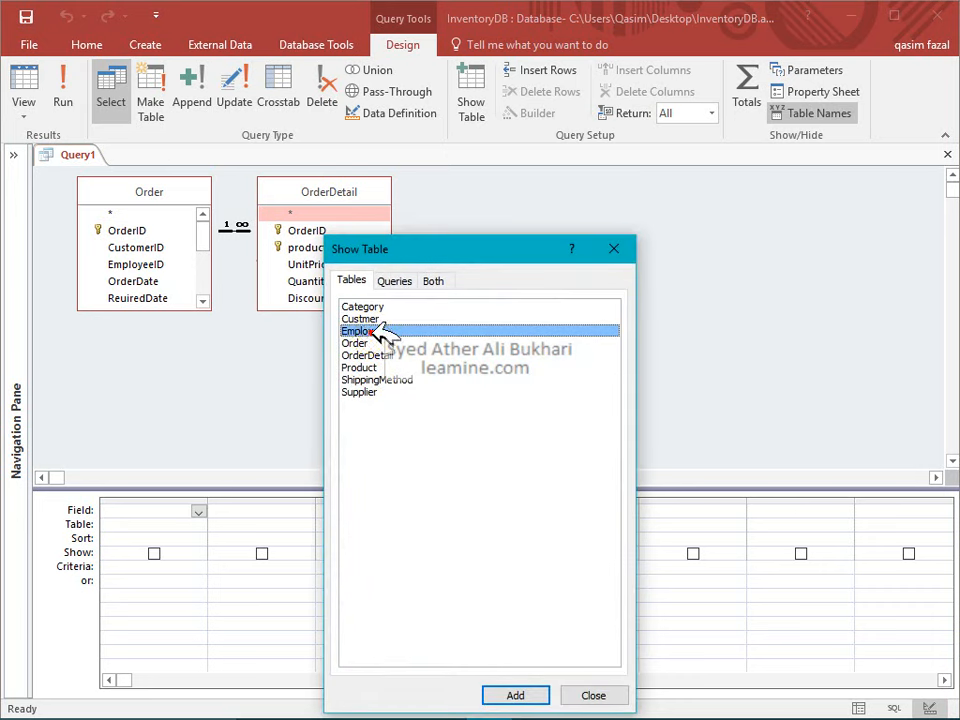
{"action": "left_click", "coordinate": [614, 246]}
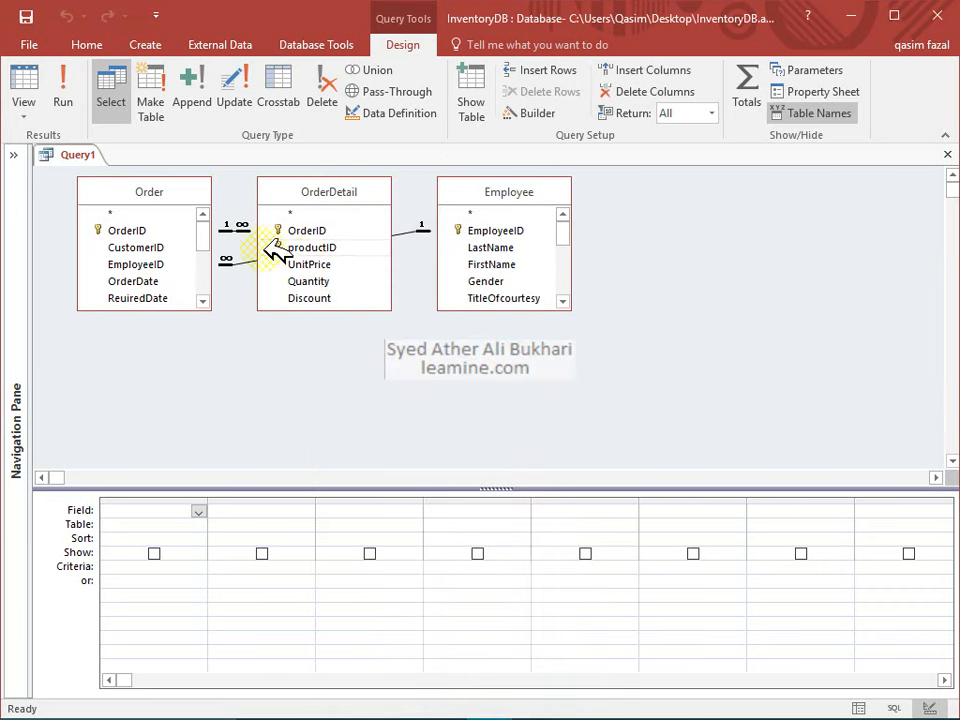
Step: Add OrderID from Order, FirstName from Employee, and Quantity and UnitPrice from OrderDetail to the query grid
{"action": "double_click", "coordinate": [141, 231]}
{"action": "left_click_drag", "start_coordinate": [182, 254], "coordinate": [470, 240]}
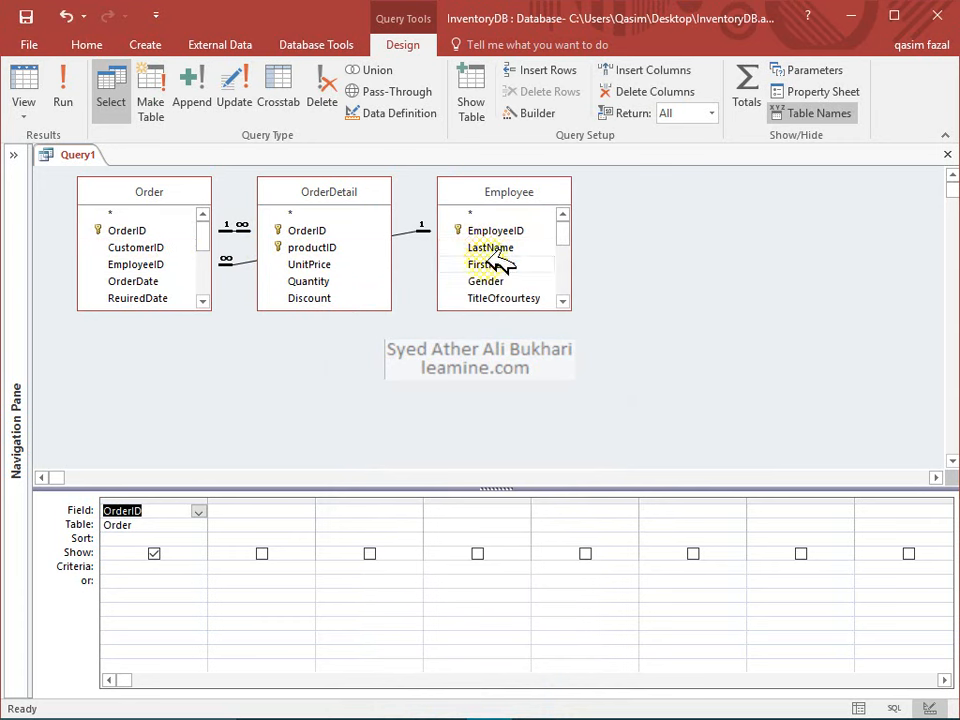
{"action": "double_click", "coordinate": [487, 264]}
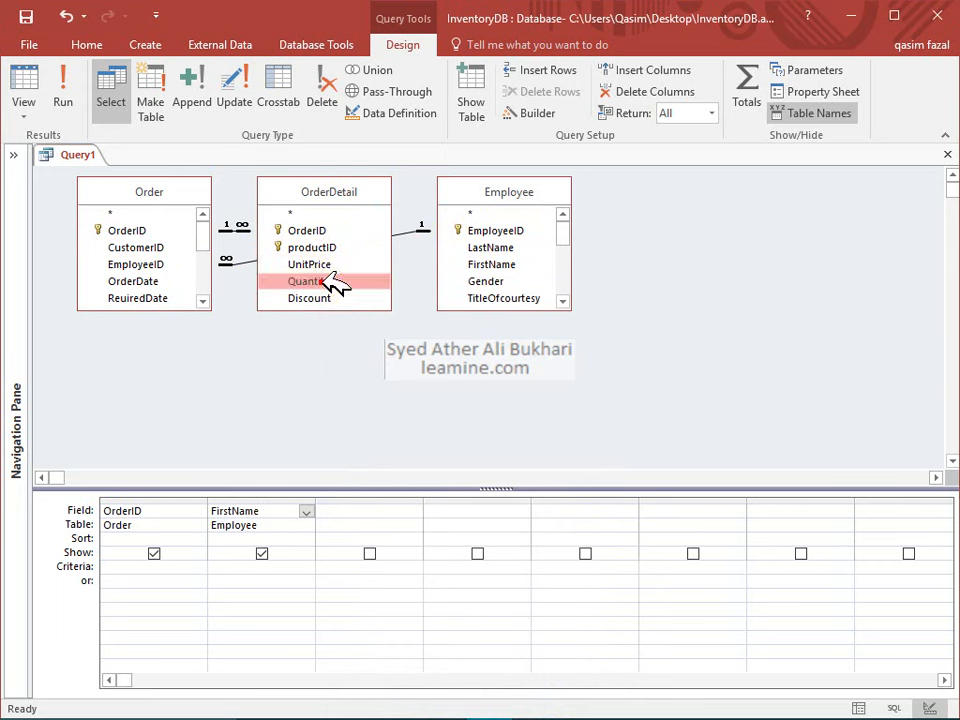
{"action": "double_click", "coordinate": [320, 280]}
{"action": "double_click", "coordinate": [335, 265]}
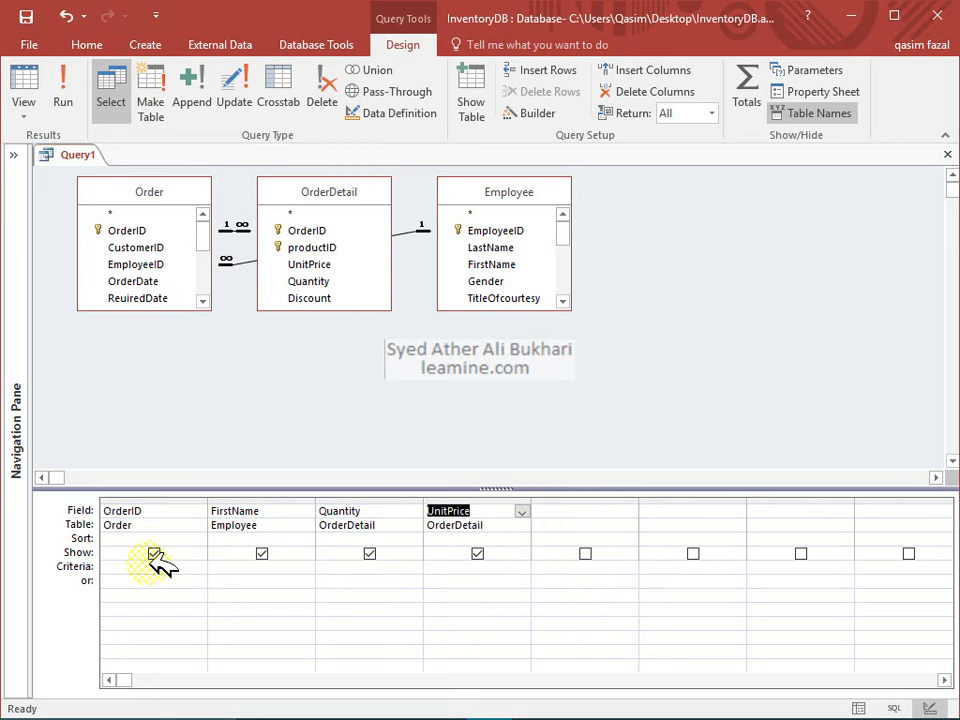
Step: Set the OrderID criteria to the parameter prompt [Enter Order ID for Search]
{"action": "left_click", "coordinate": [120, 566]}
{"action": "type", "text": "[Ent"}
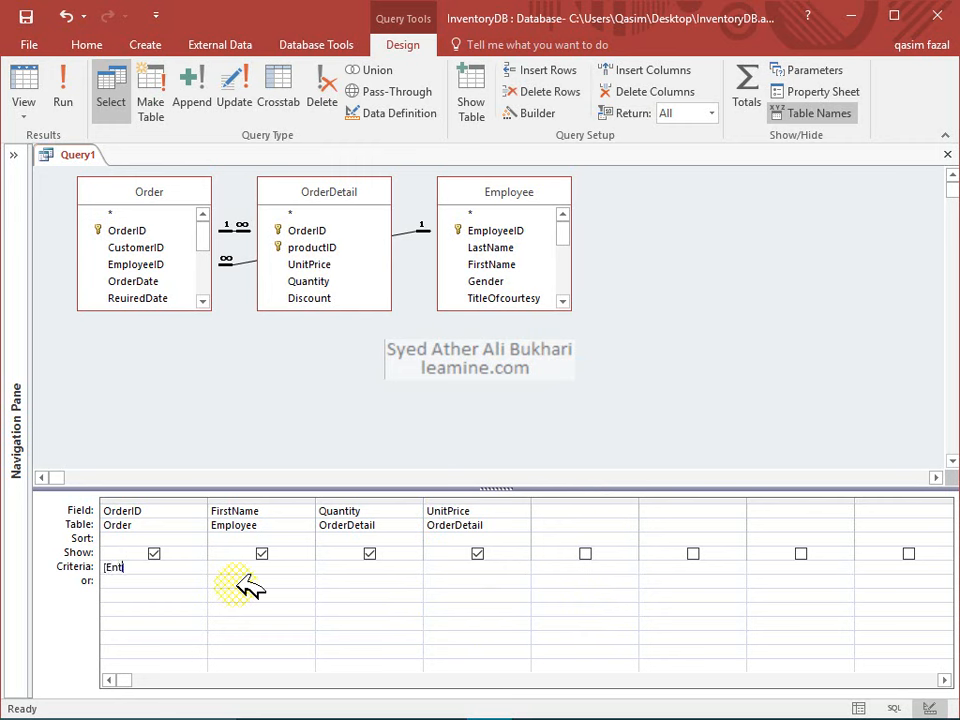
{"action": "type", "text": "er Order ID for Search]"}
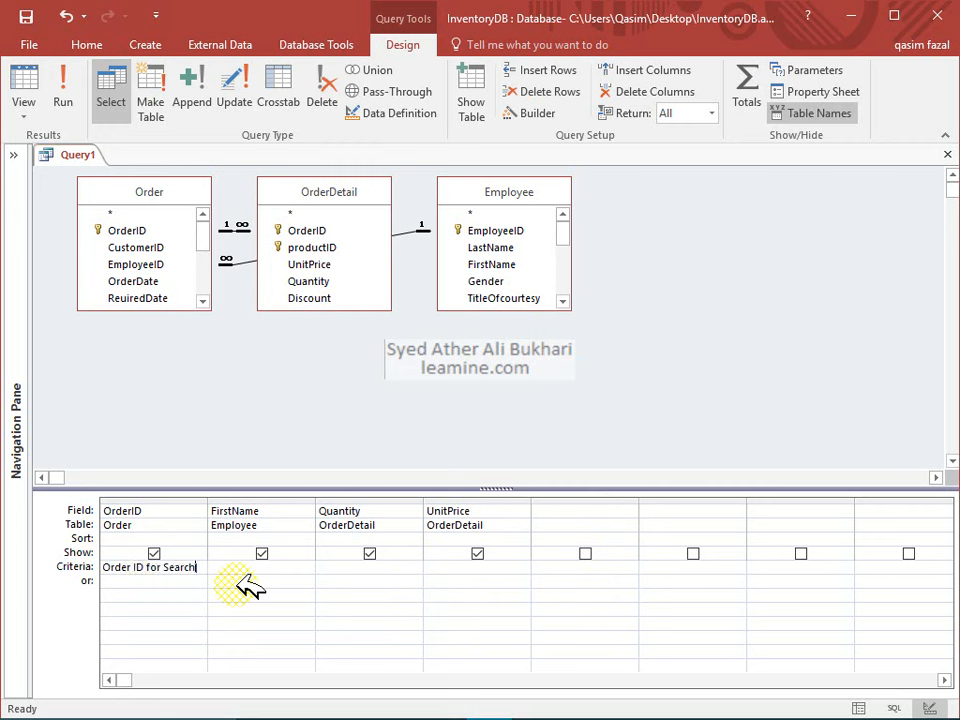
{"action": "left_click", "coordinate": [281, 557]}
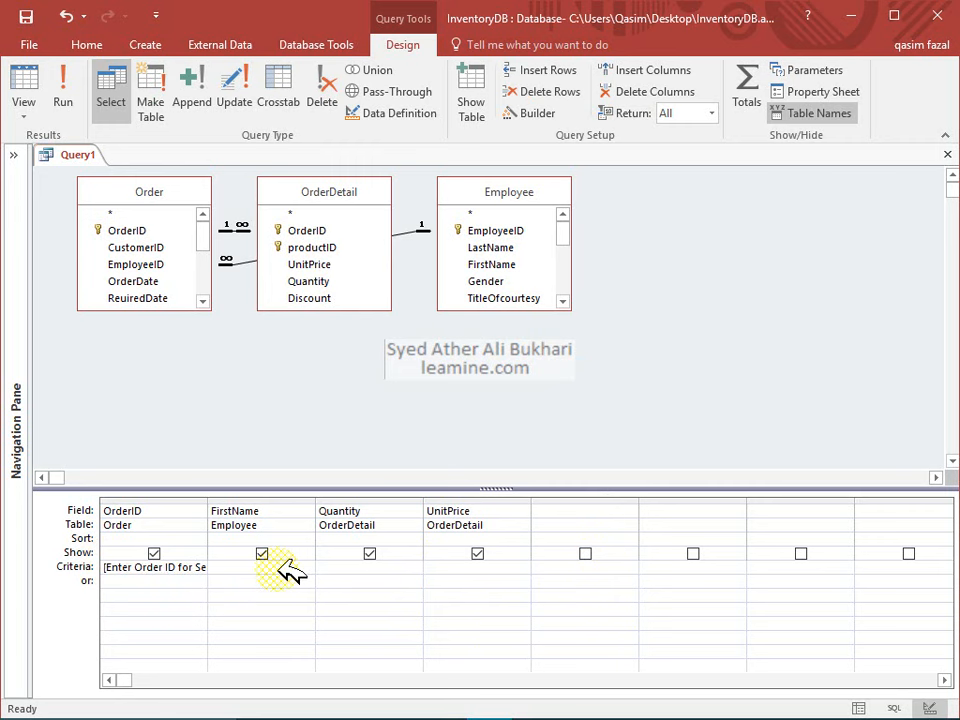
Step: Save the query under the name SearchOrderByID
{"action": "key", "text": "ctrl+s"}
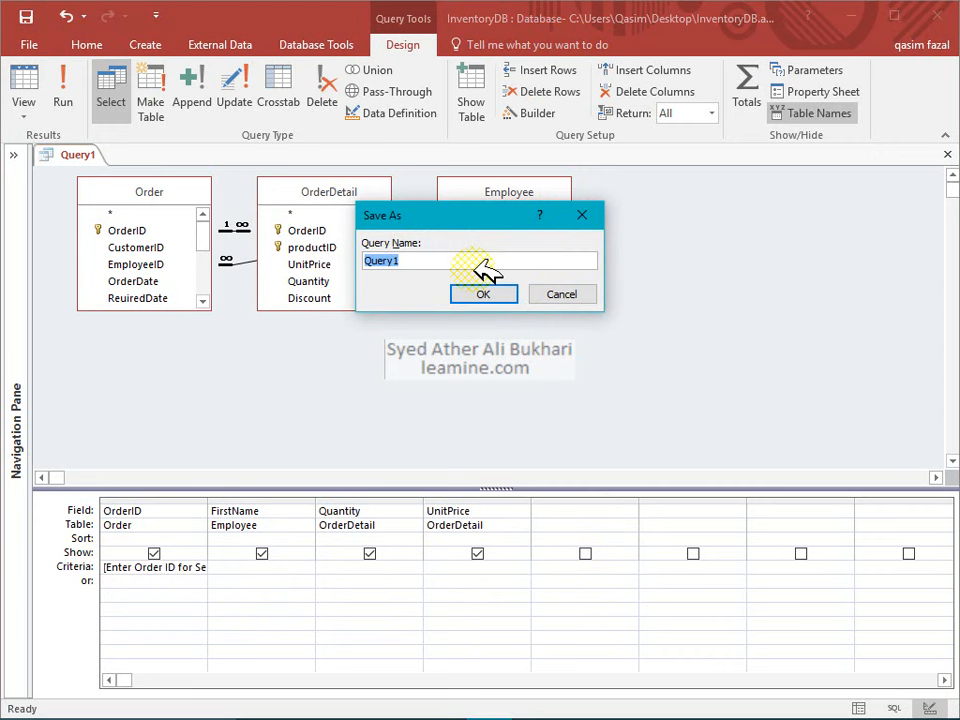
{"action": "type", "text": "SearchOrderB"}
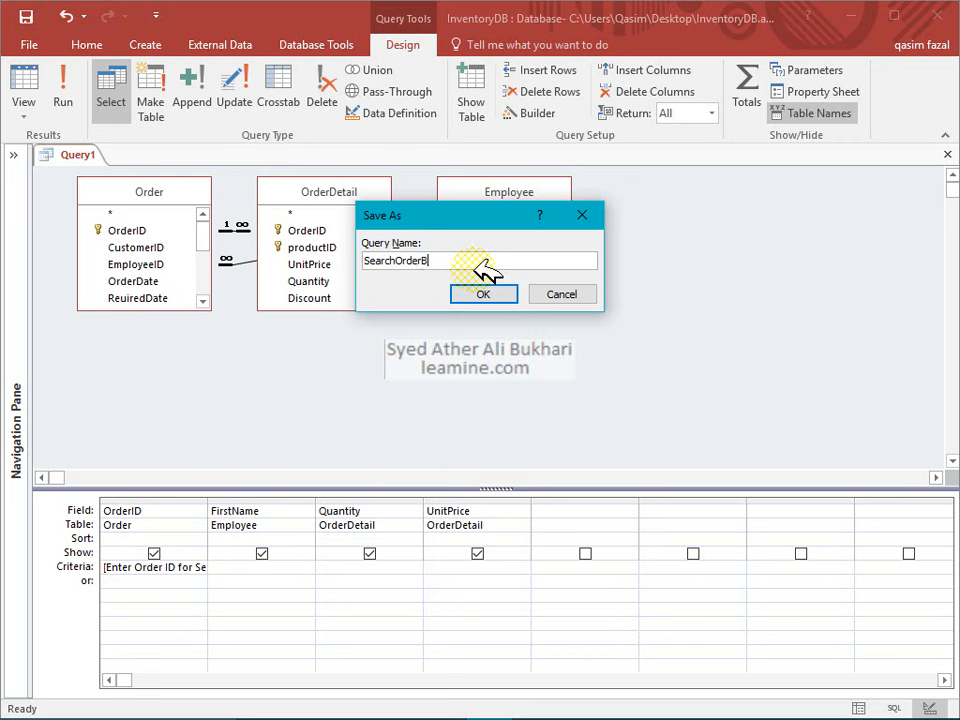
{"action": "type", "text": "yID"}
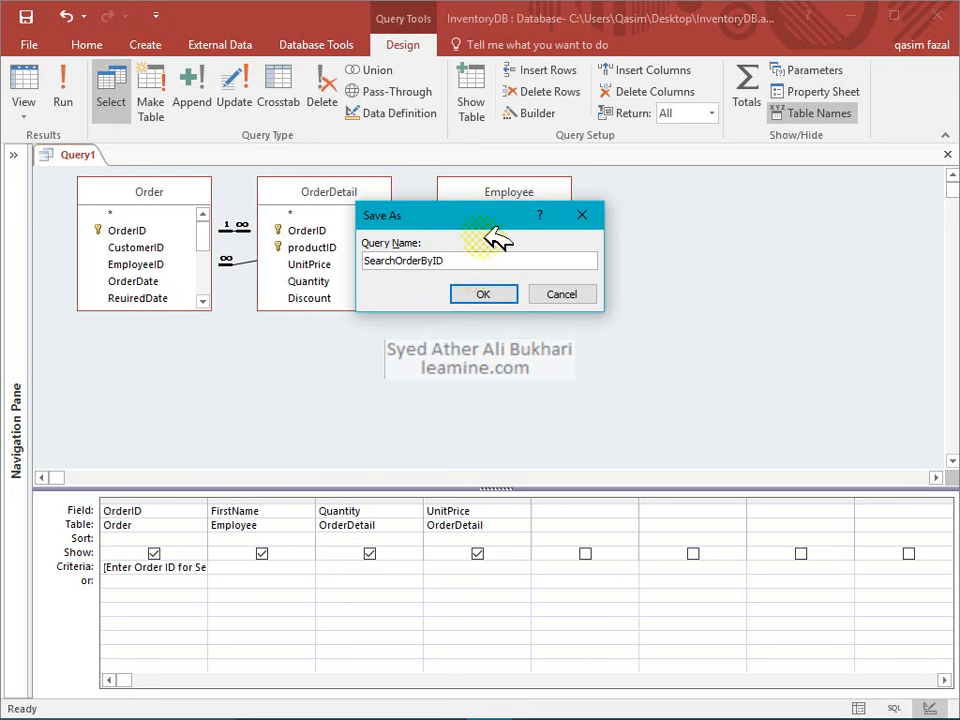
{"action": "left_click", "coordinate": [490, 291]}
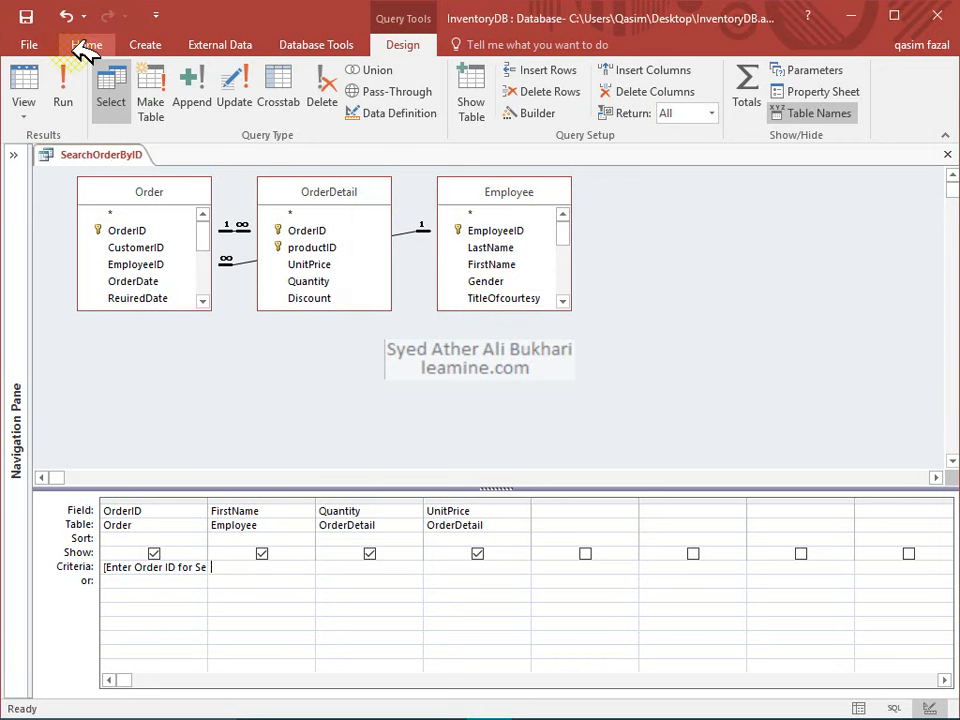
Step: Run the query, supply an order ID to search for, view the matching rows and close it
{"action": "left_click", "coordinate": [62, 98]}
{"action": "type", "text": "1"}
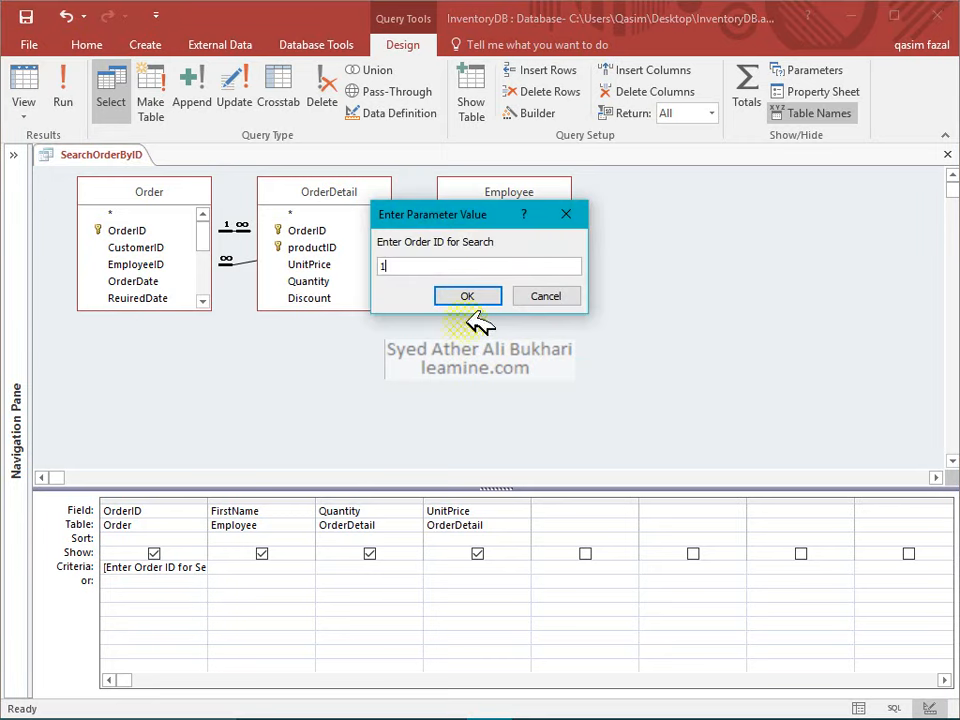
{"action": "left_click", "coordinate": [467, 296]}
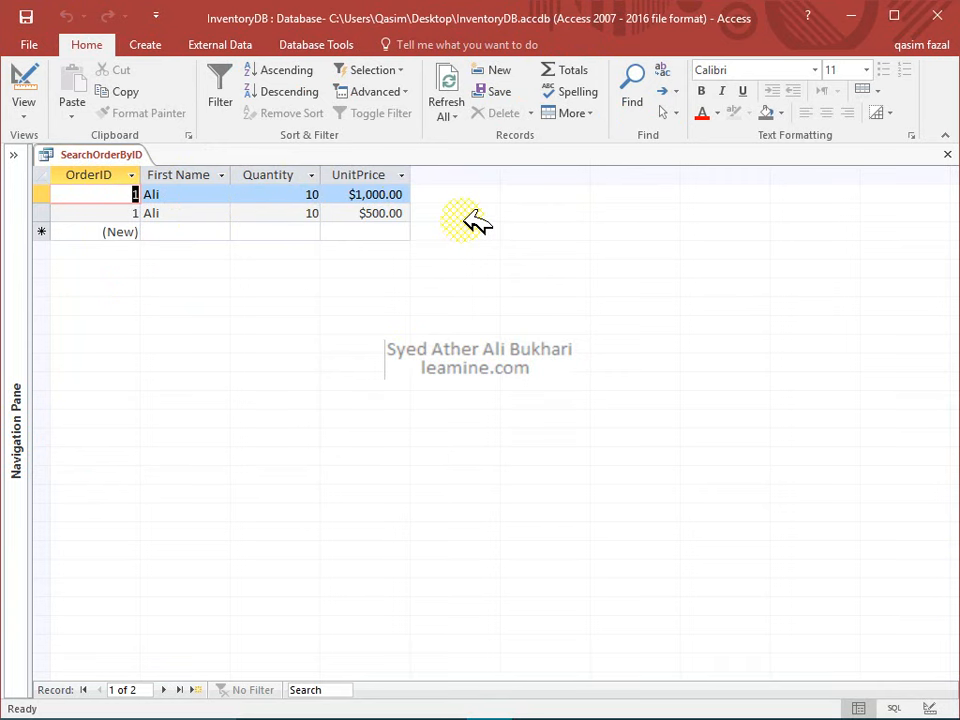
{"action": "left_click", "coordinate": [946, 155]}
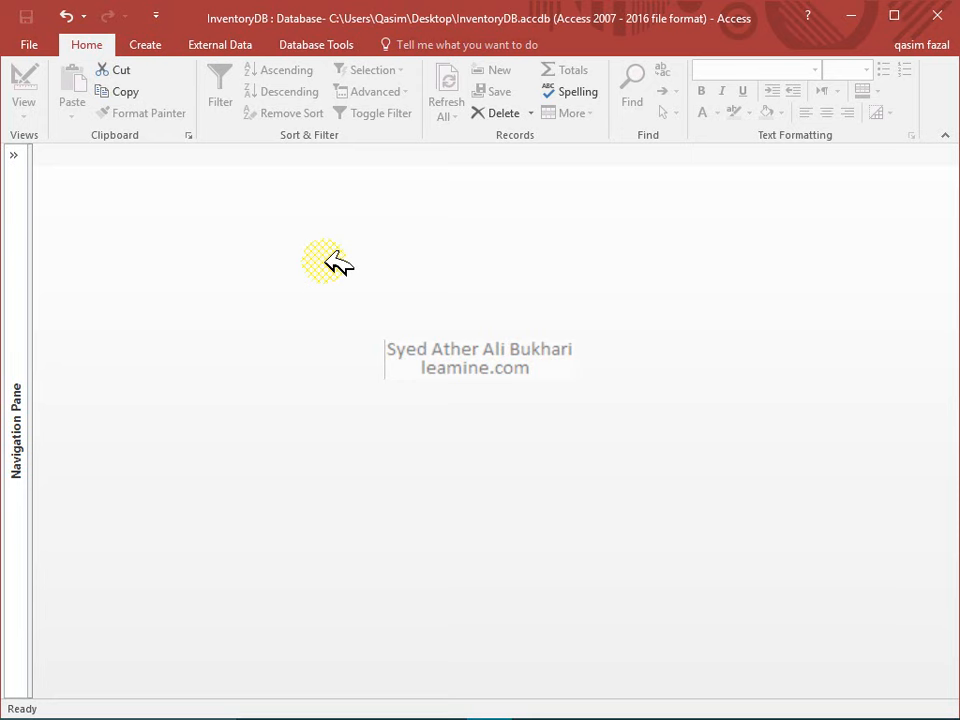
Step: Create another query in design view containing only the Employee table
{"action": "left_click", "coordinate": [145, 44]}
{"action": "left_click", "coordinate": [276, 94]}
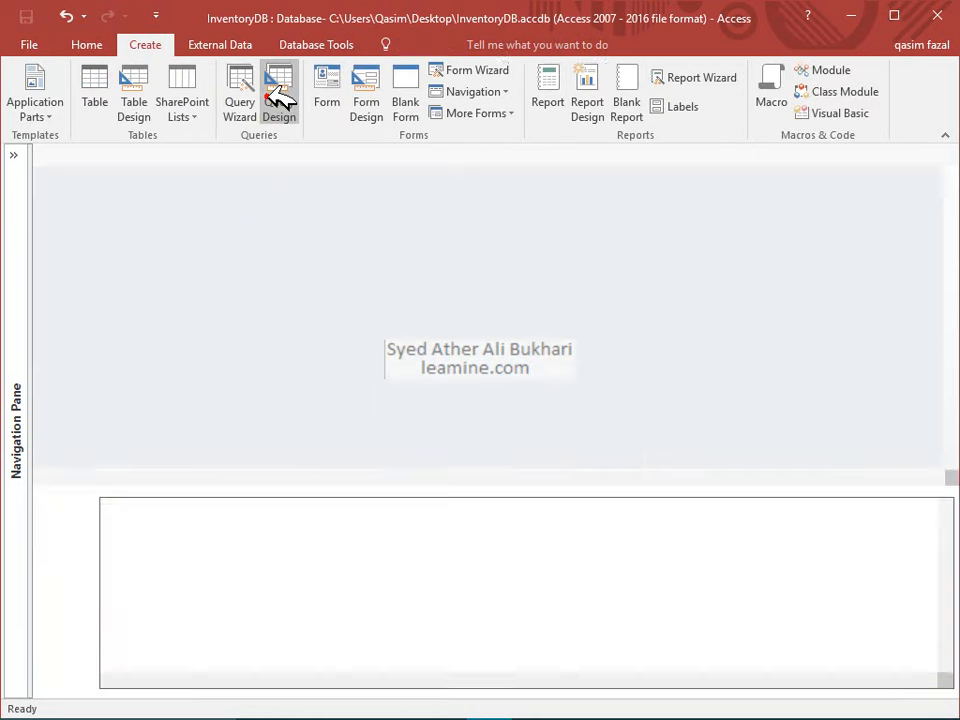
{"action": "left_click_drag", "start_coordinate": [500, 258], "coordinate": [493, 153]}
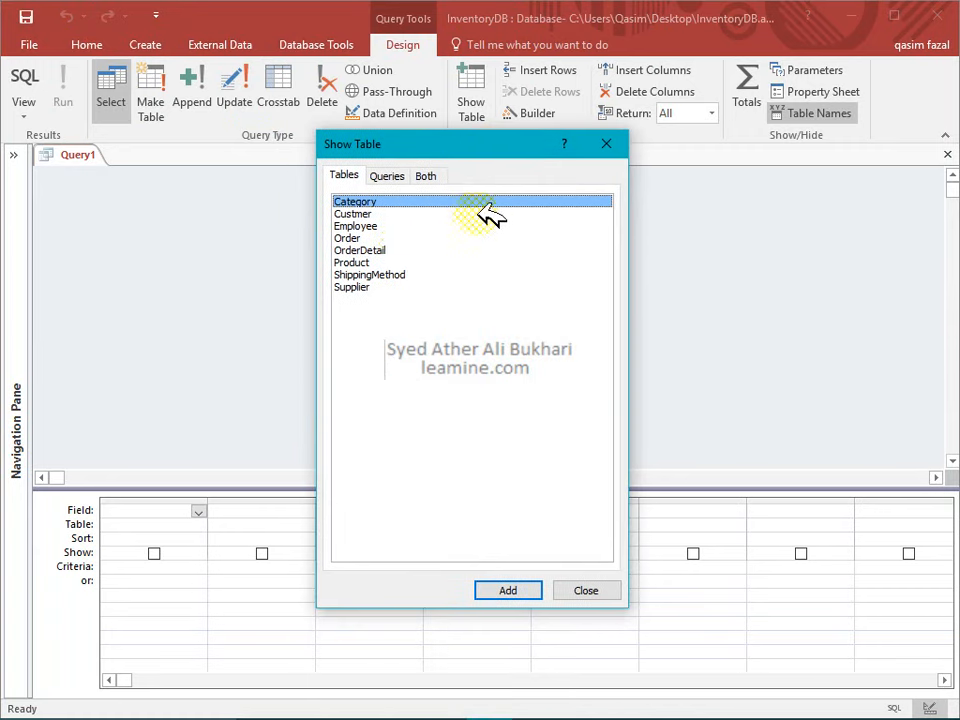
{"action": "double_click", "coordinate": [402, 225]}
{"action": "left_click", "coordinate": [586, 590]}
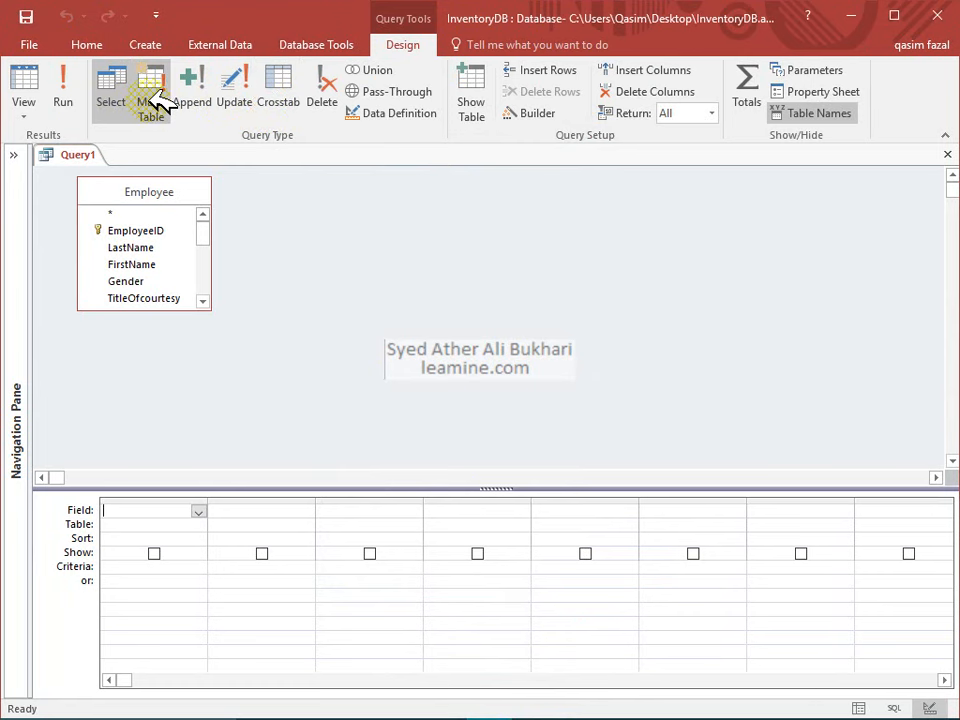
Step: Make this an update query and give its EmployeeID field the criteria prompt [Enter Employee ID for Update Designation]
{"action": "left_click", "coordinate": [238, 90]}
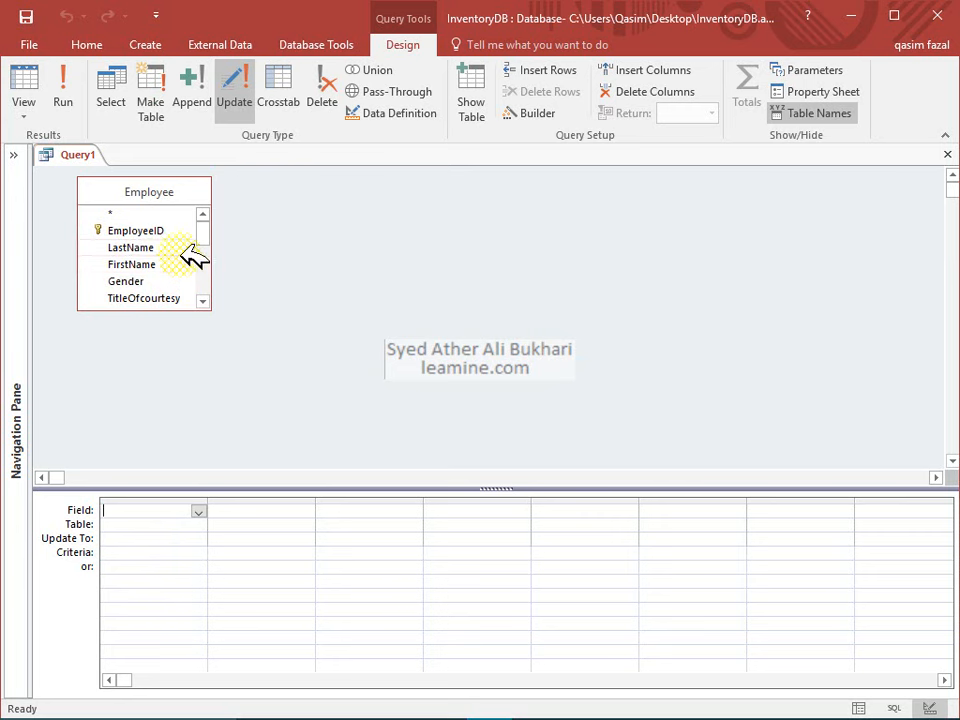
{"action": "double_click", "coordinate": [160, 231]}
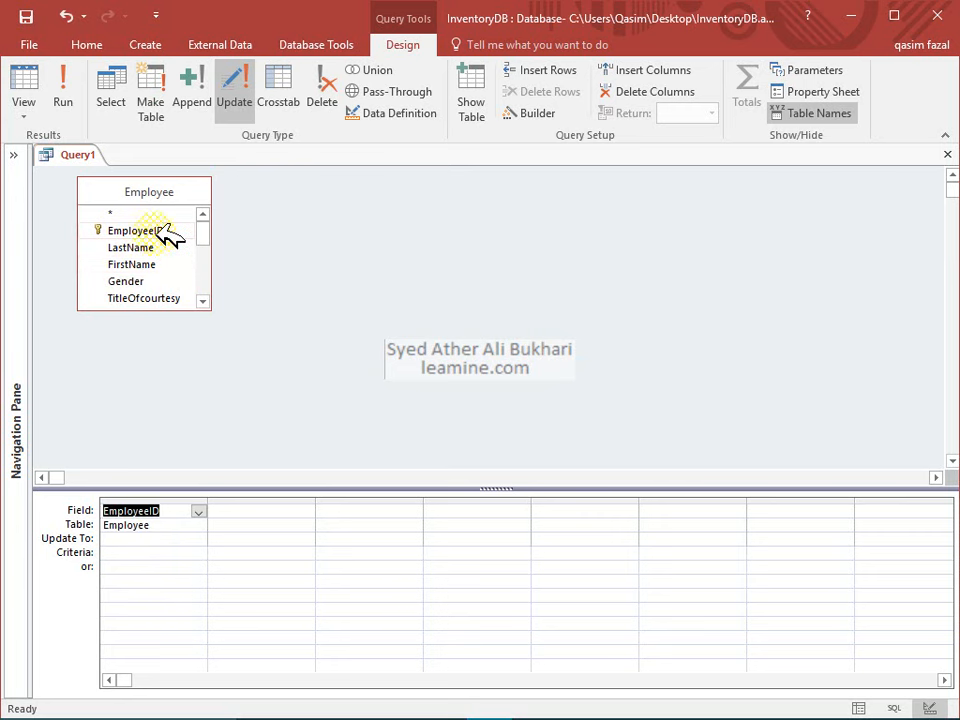
{"action": "left_click", "coordinate": [151, 552]}
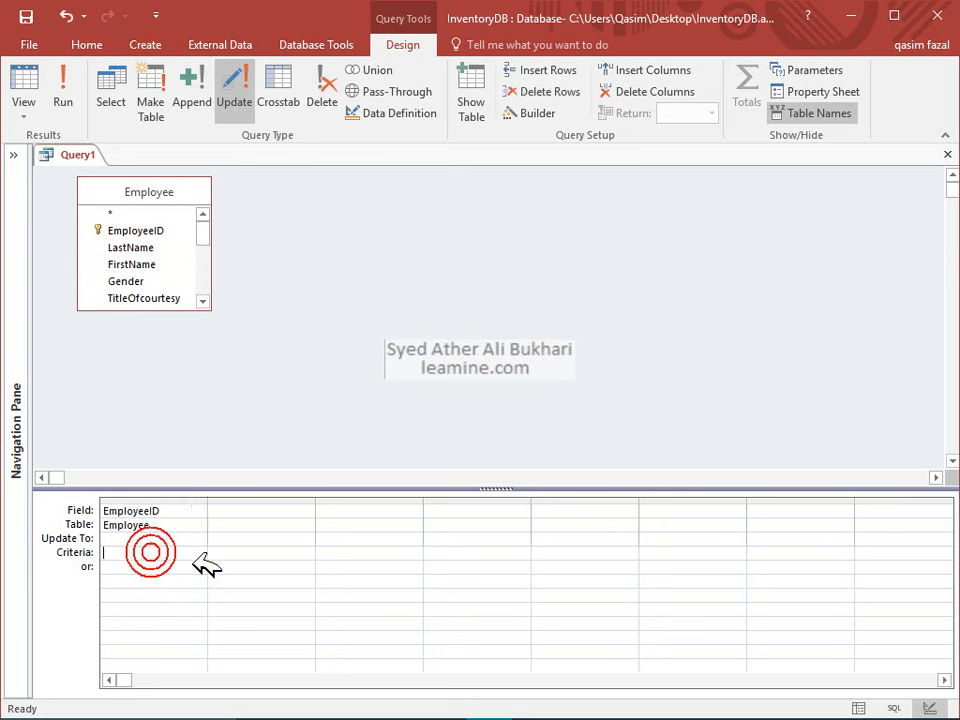
{"action": "type", "text": "["}
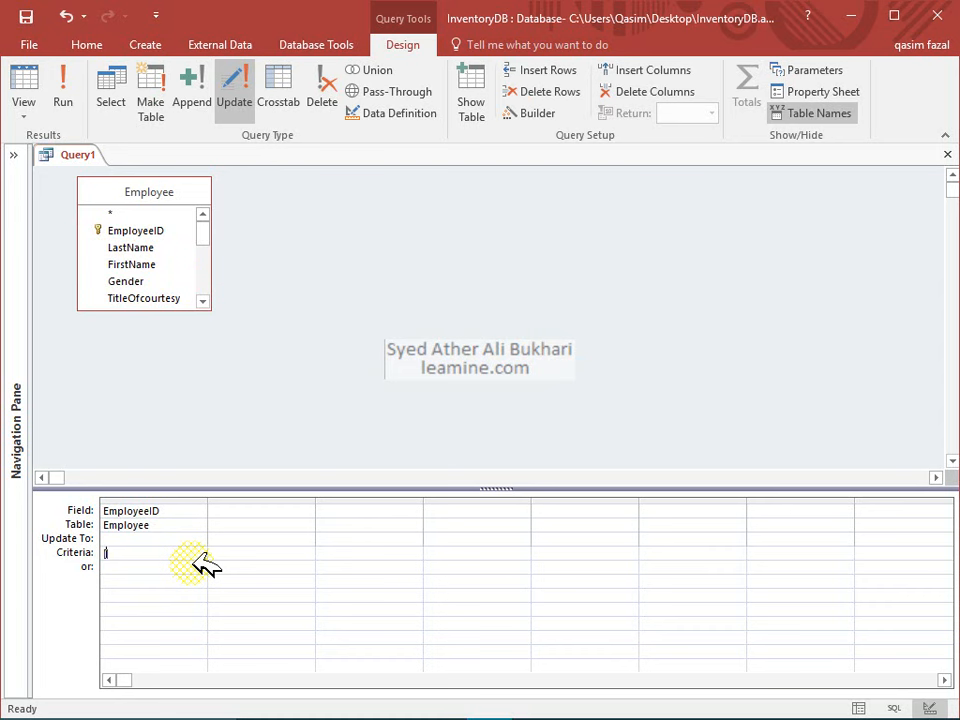
{"action": "type", "text": "Enter Employee ID fora"}
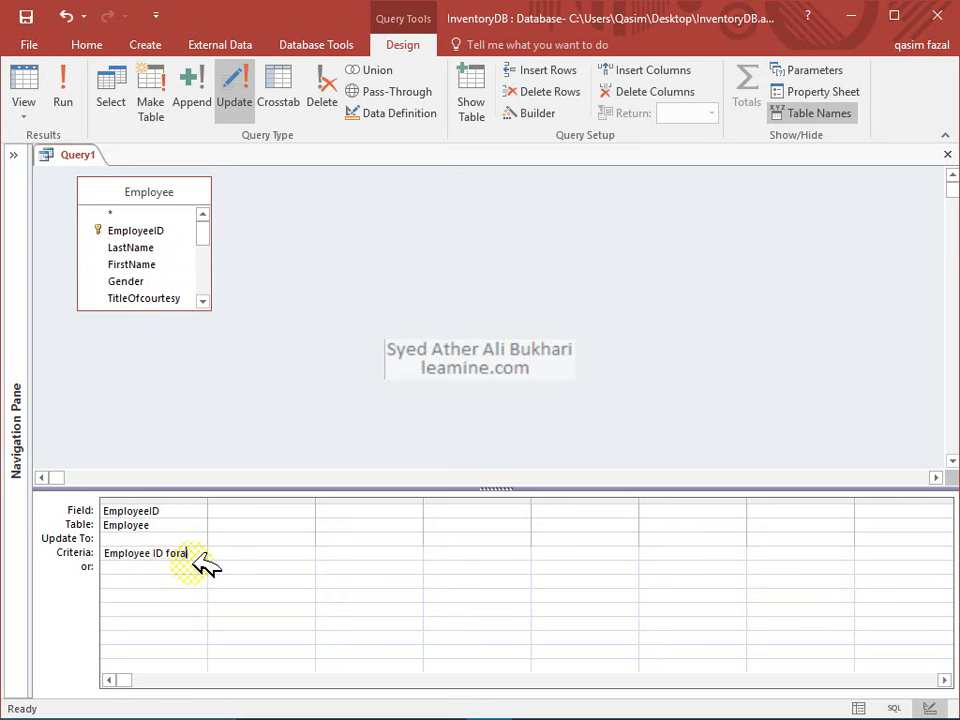
{"action": "key", "text": "BackSpace"}
{"action": "type", "text": "Search"}
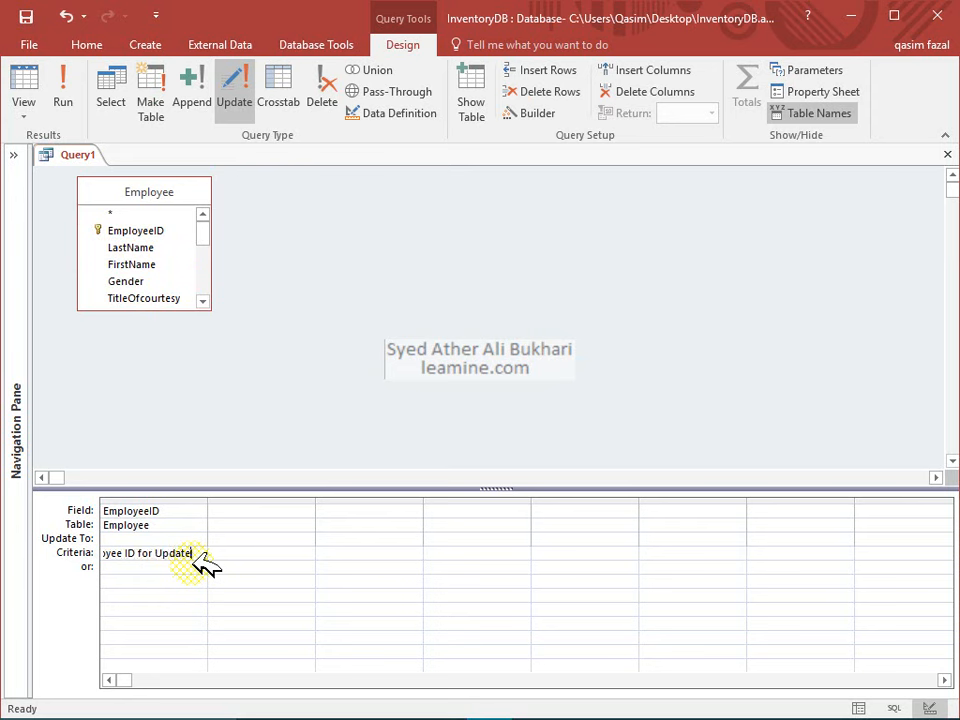
{"action": "type", "text": "es"}
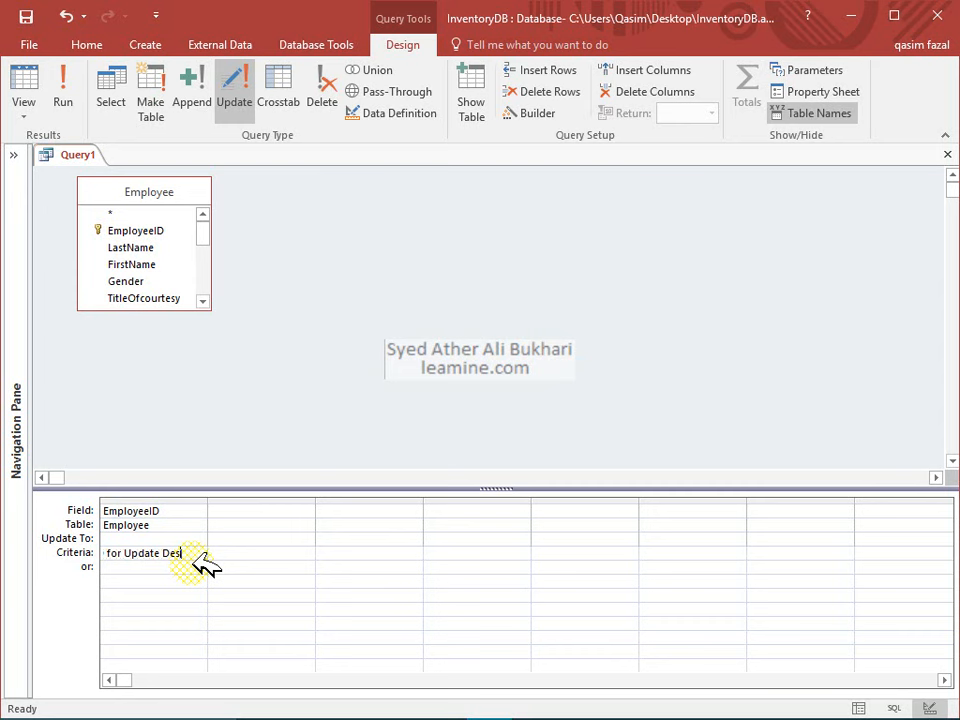
{"action": "type", "text": "ignatio"}
{"action": "left_click", "coordinate": [292, 507]}
Step: Add the HomePhone field from the Employee table to the update query
{"action": "left_click", "coordinate": [203, 300]}
{"action": "left_click", "coordinate": [203, 300]}
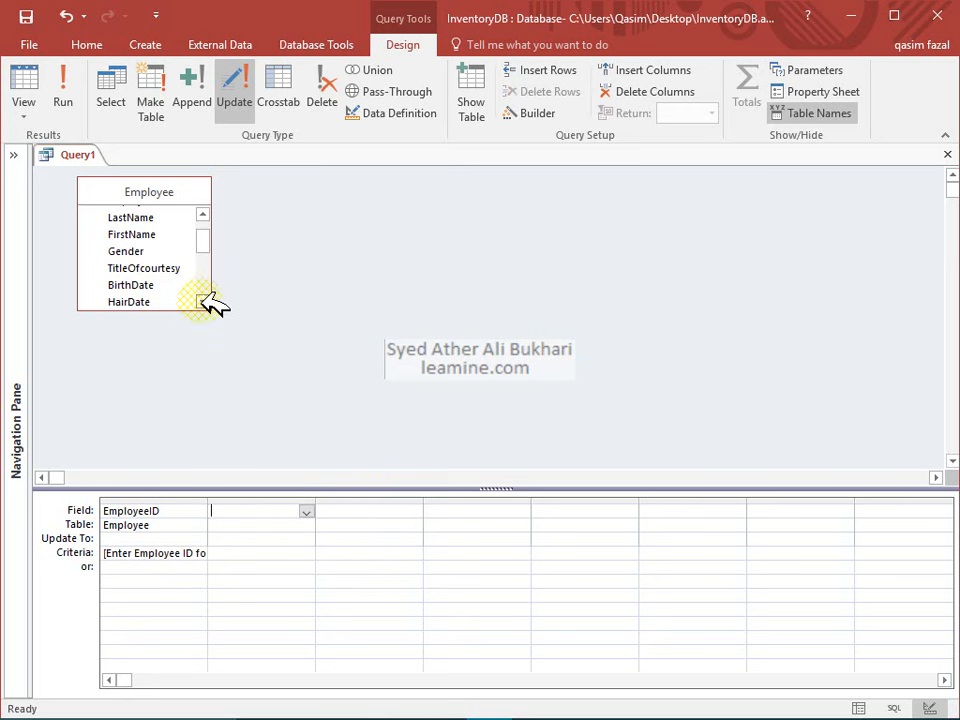
{"action": "left_click", "coordinate": [203, 300]}
{"action": "left_click", "coordinate": [203, 300]}
{"action": "left_click", "coordinate": [203, 300]}
{"action": "left_click", "coordinate": [203, 300]}
{"action": "left_click", "coordinate": [203, 300]}
{"action": "left_click", "coordinate": [203, 300]}
{"action": "left_click", "coordinate": [203, 300]}
{"action": "left_click", "coordinate": [203, 300]}
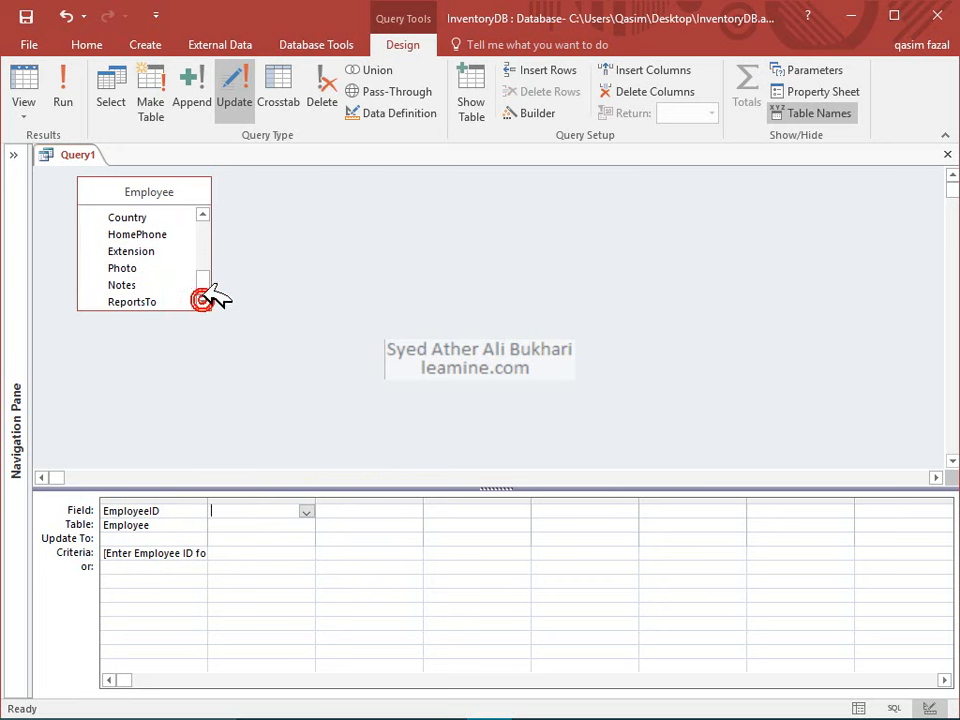
{"action": "left_click_drag", "start_coordinate": [203, 286], "coordinate": [206, 273]}
{"action": "double_click", "coordinate": [186, 277]}
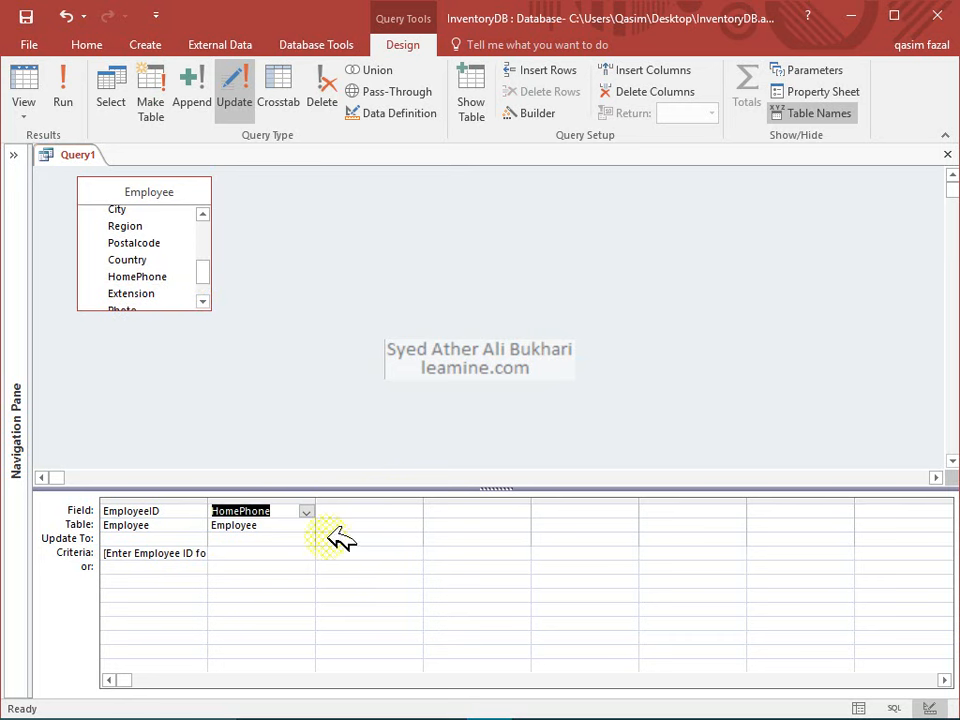
Step: Set HomePhone to be updated from the parameter prompt [Please Enter new Phone Number for Employee]
{"action": "left_click", "coordinate": [253, 539]}
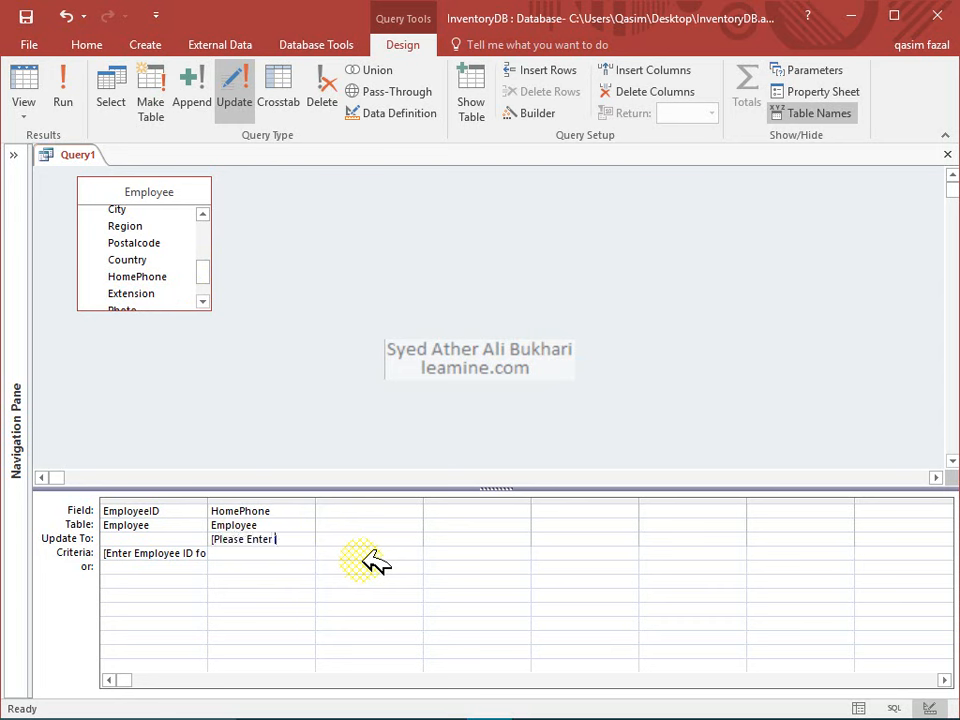
{"action": "type", "text": "[Please Enter new Phone Number for Employee]"}
{"action": "left_click", "coordinate": [362, 560]}
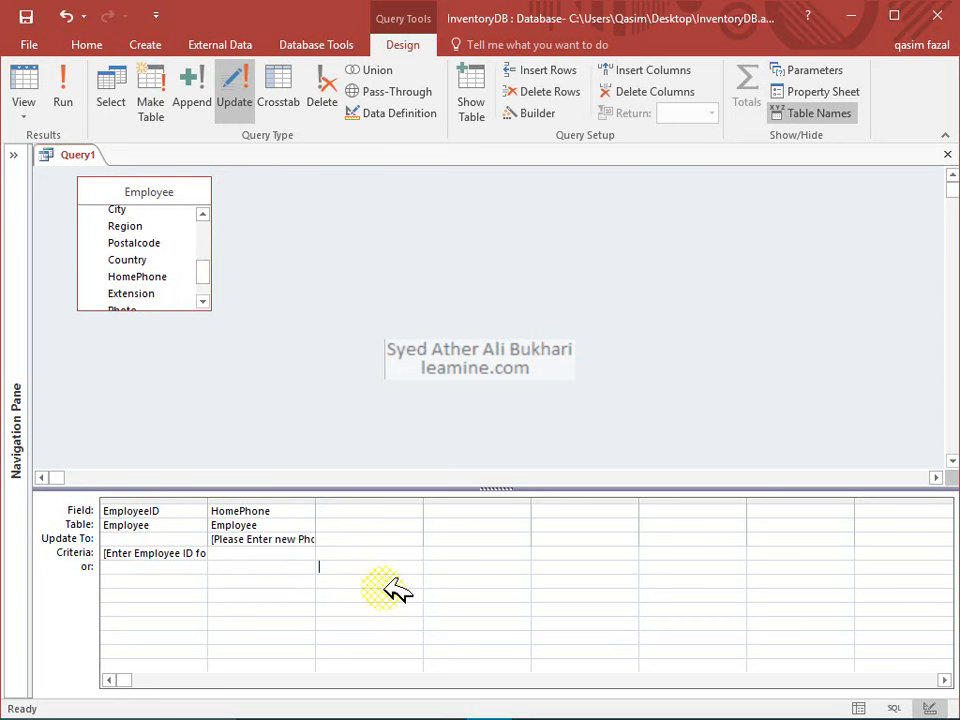
Step: Save the query under the name Update Employee and expand the list of database objects
{"action": "key", "text": "ctrl+s"}
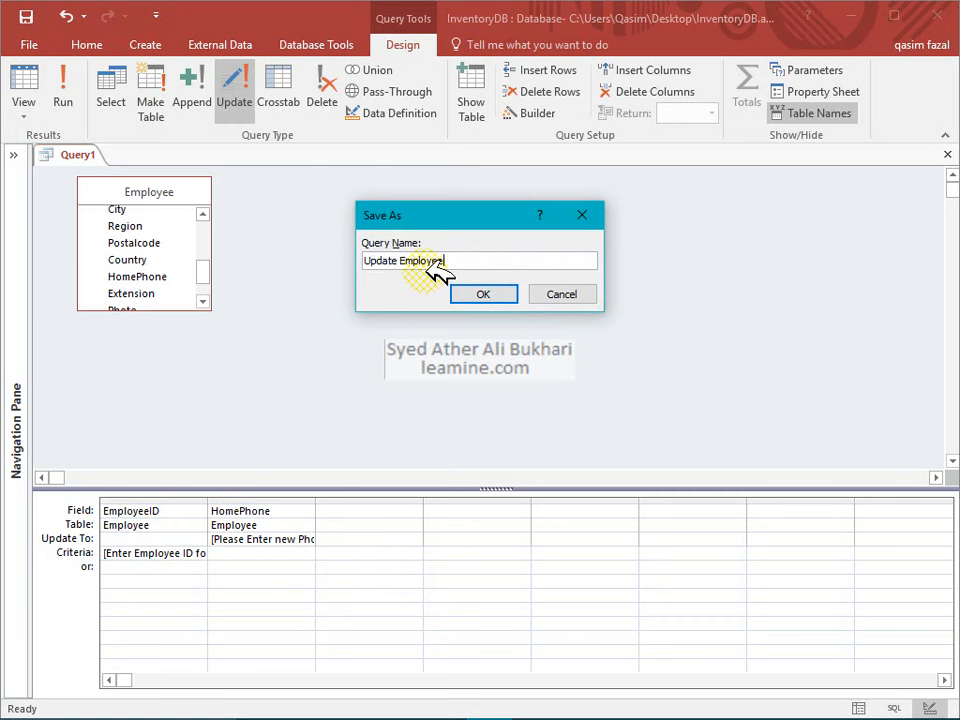
{"action": "left_click", "coordinate": [488, 292]}
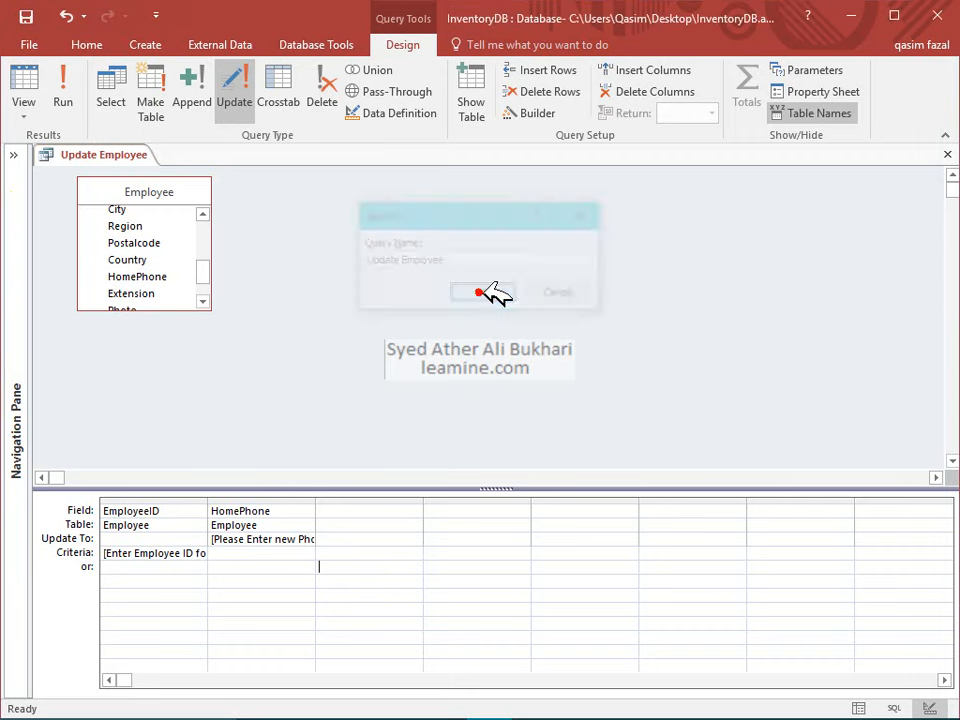
{"action": "left_click", "coordinate": [18, 186]}
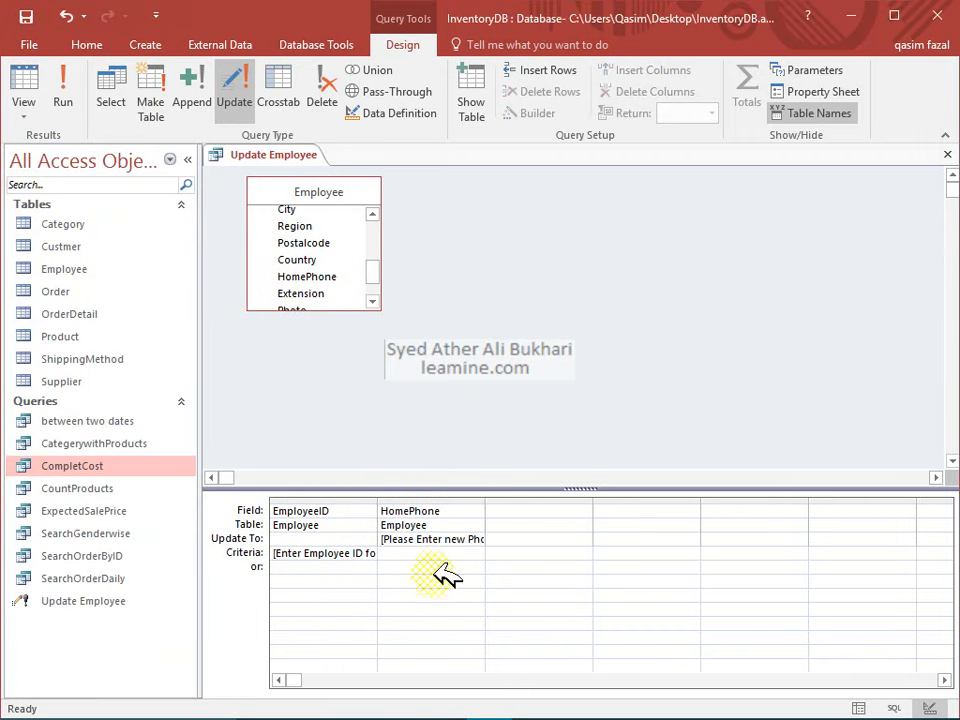
Step: Run the update query, supplying a new phone value and the employee ID, and accept updating the record
{"action": "left_click", "coordinate": [63, 95]}
{"action": "left_click", "coordinate": [459, 267]}
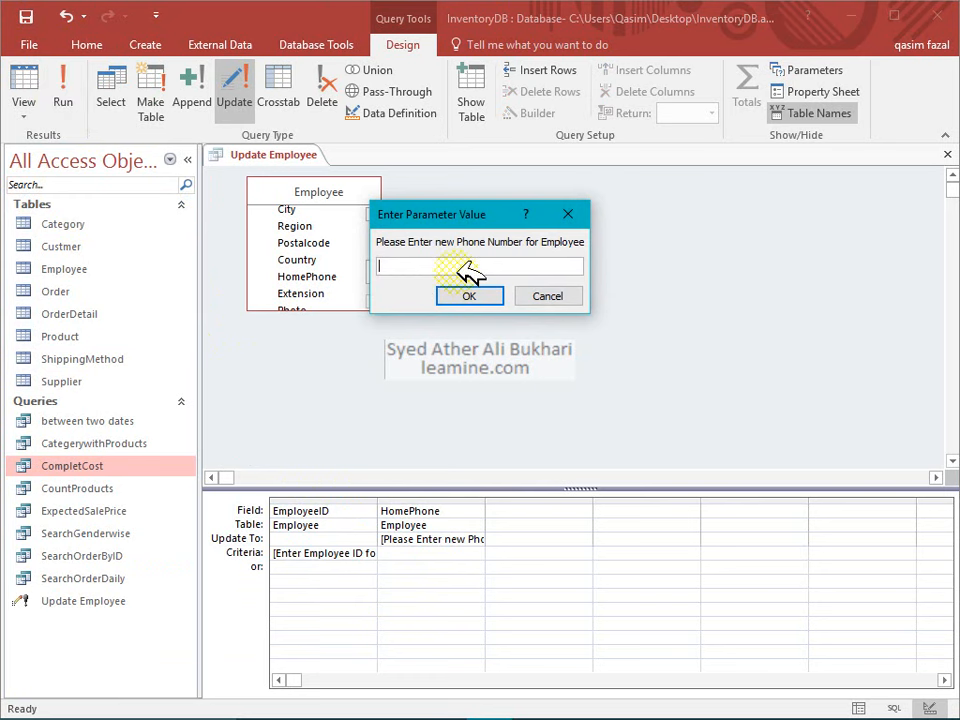
{"action": "key", "text": "Return"}
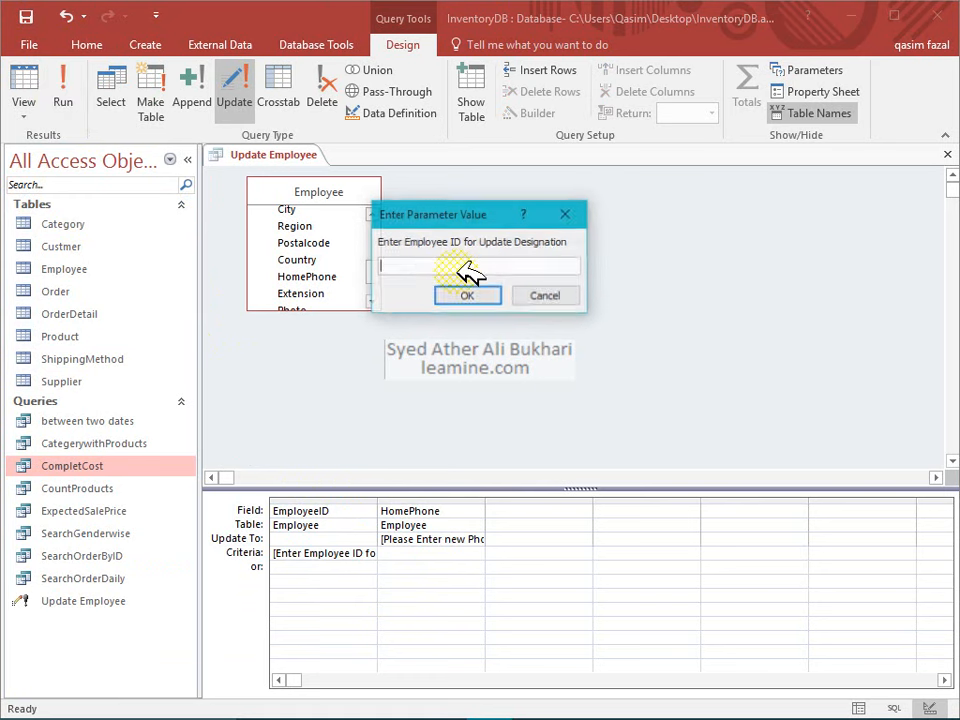
{"action": "type", "text": "1"}
{"action": "key", "text": "Return"}
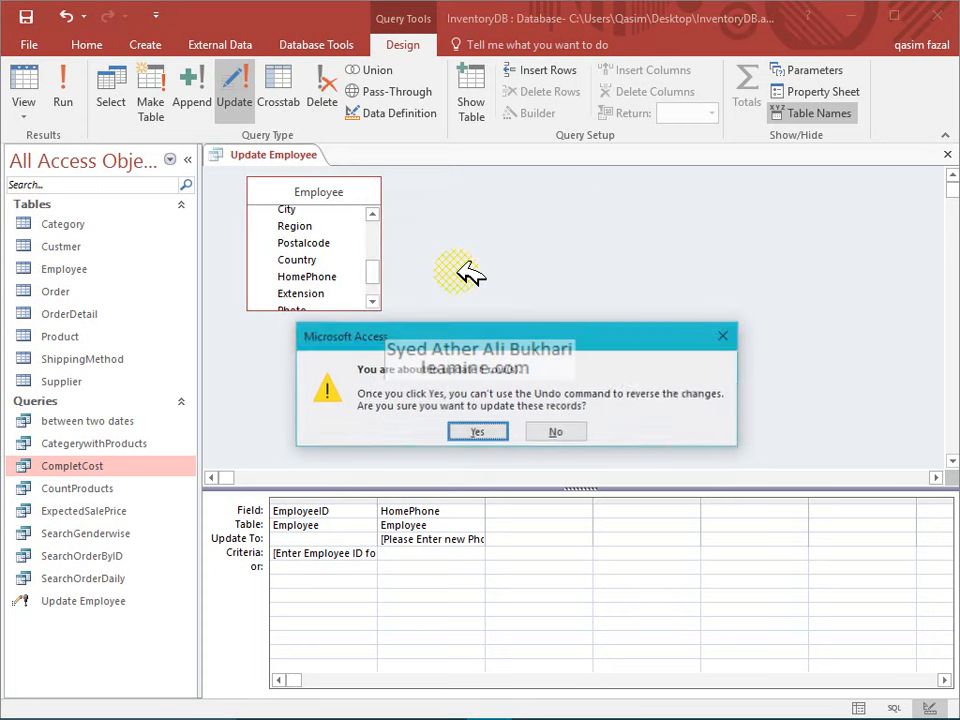
{"action": "left_click", "coordinate": [493, 426]}
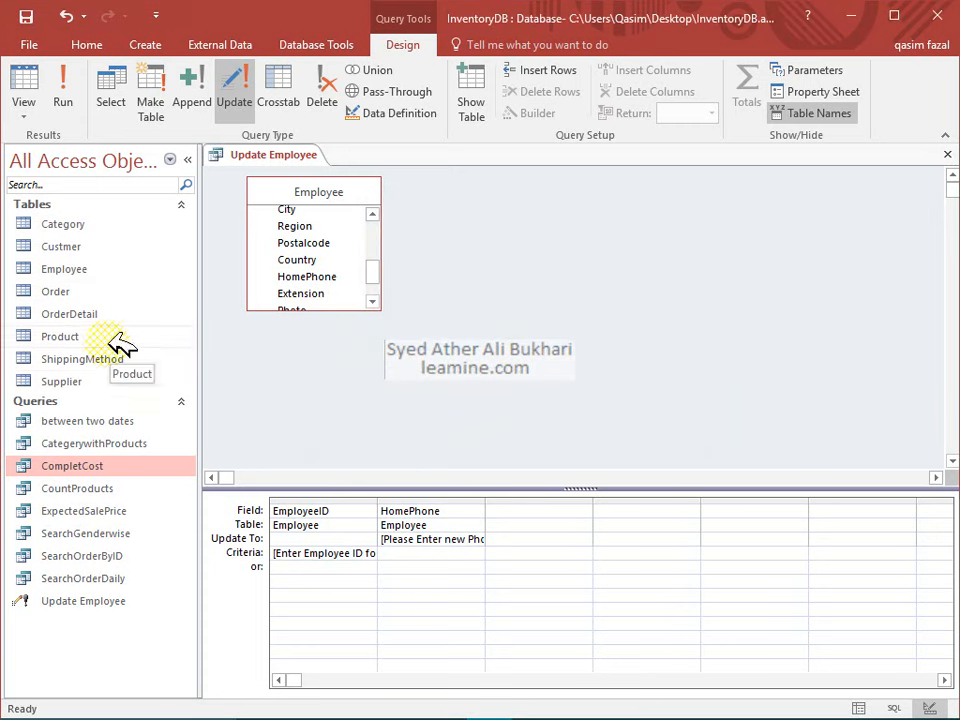
Step: Open the Employee table and check the HomePhone value of its first record
{"action": "double_click", "coordinate": [80, 270]}
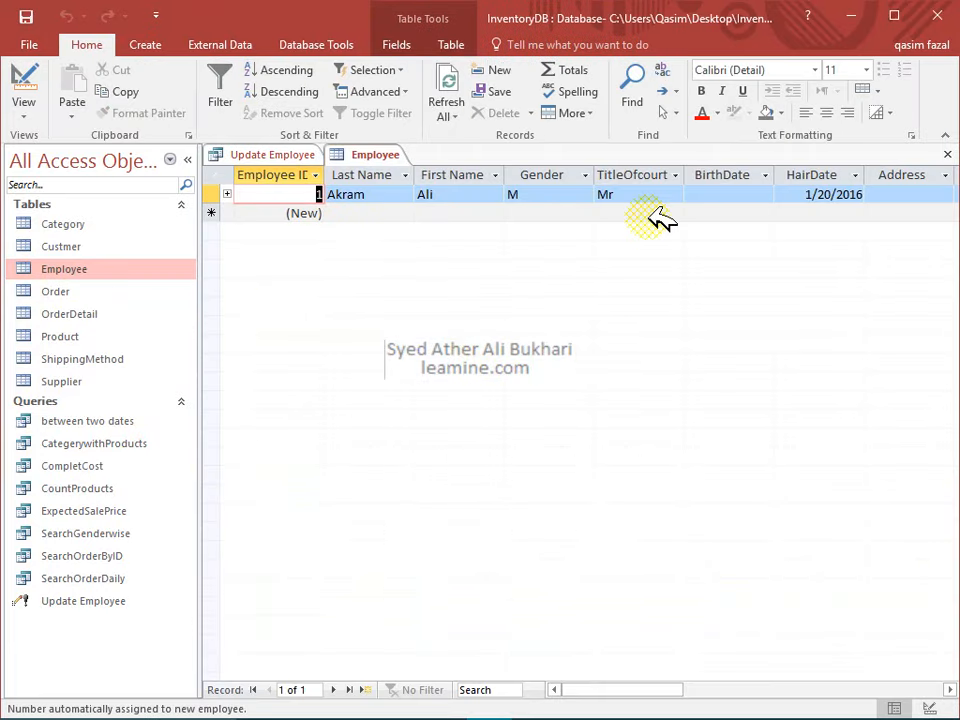
{"action": "key", "text": "Tab"}
{"action": "key", "text": "Tab"}
{"action": "key", "text": "Tab"}
{"action": "key", "text": "Tab"}
{"action": "key", "text": "Tab"}
{"action": "key", "text": "Tab"}
{"action": "key", "text": "Tab"}
{"action": "key", "text": "Tab"}
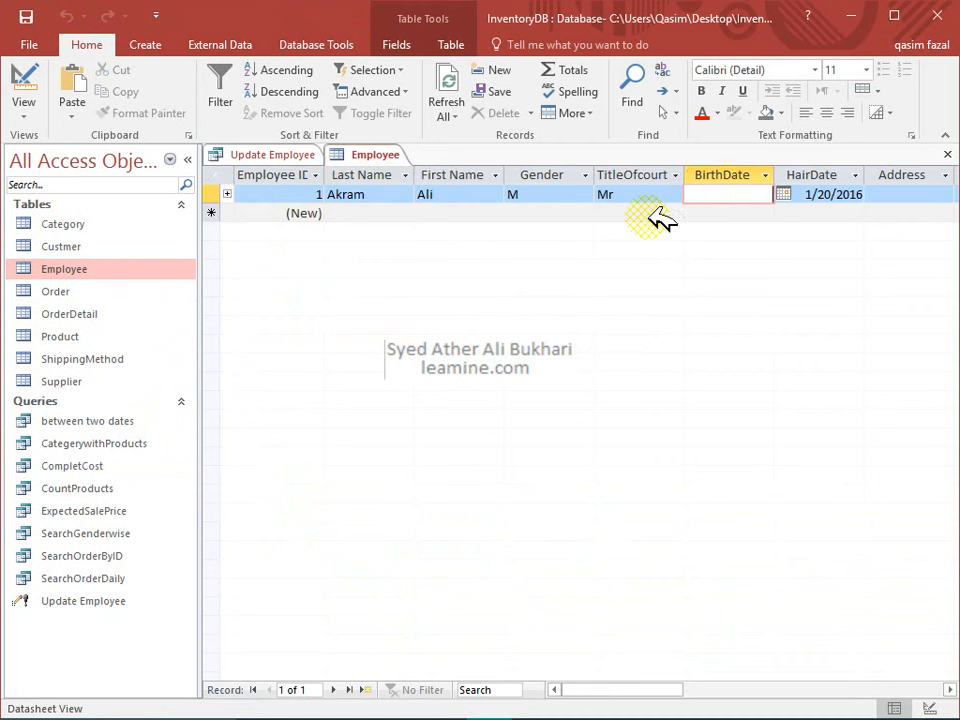
{"action": "key", "text": "Tab"}
{"action": "key", "text": "Tab"}
{"action": "key", "text": "Tab"}
{"action": "key", "text": "Tab"}
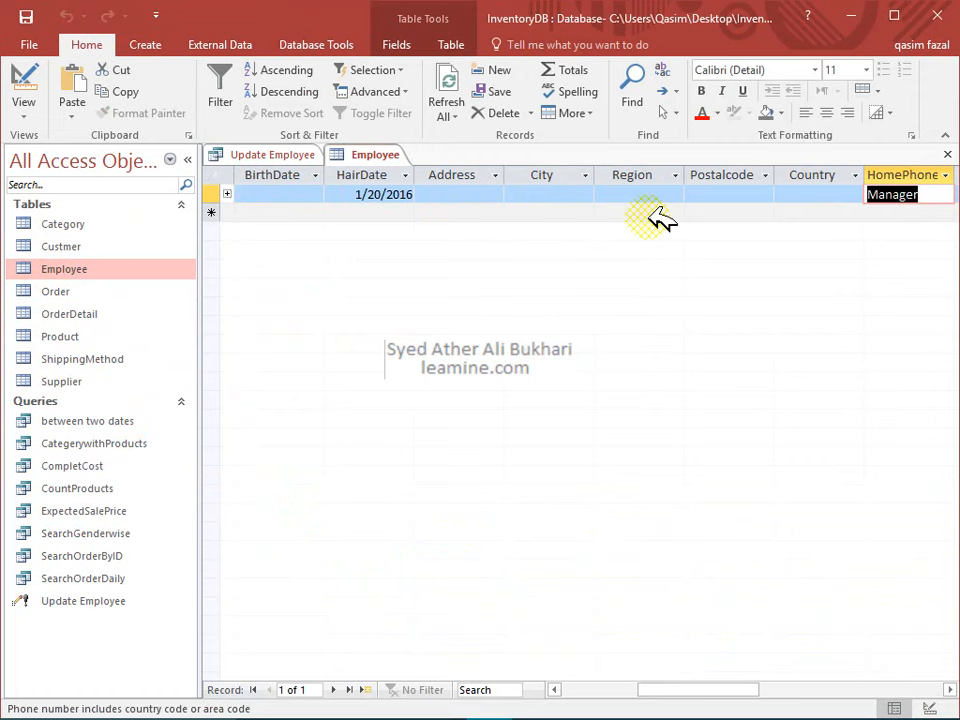
Step: View the Employee table's field definitions in design view and close the table
{"action": "left_click", "coordinate": [27, 88]}
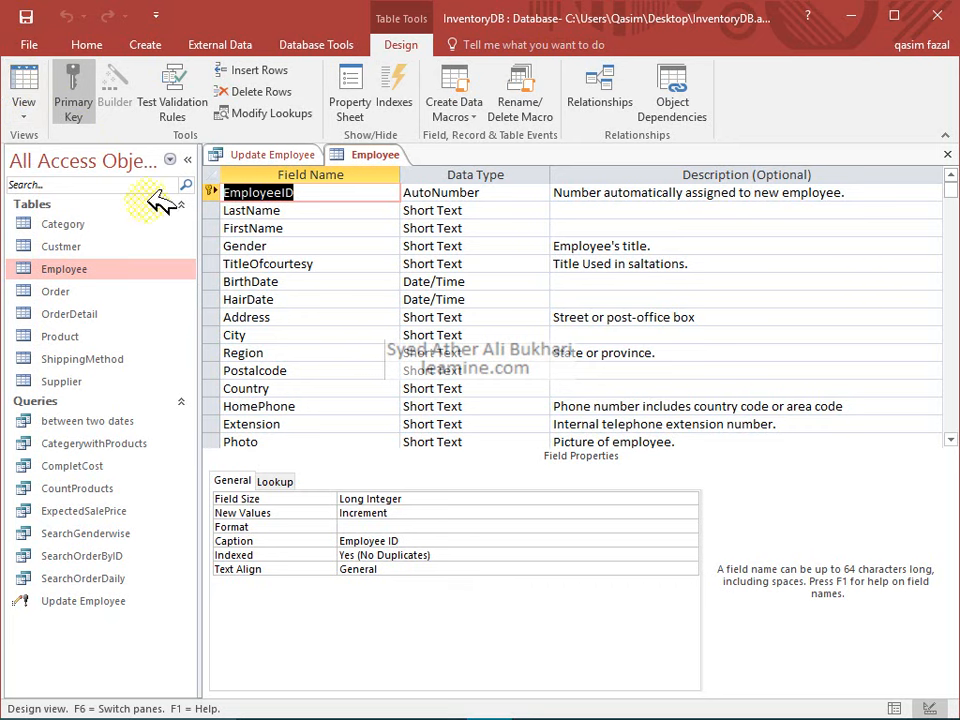
{"action": "left_click", "coordinate": [390, 155]}
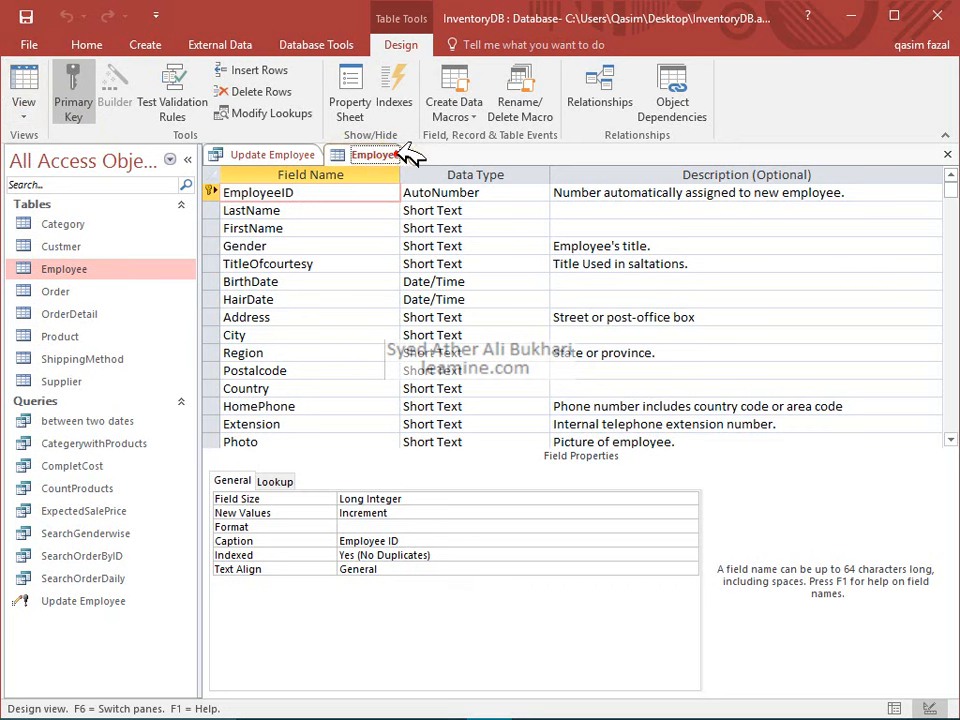
{"action": "left_click", "coordinate": [945, 152]}
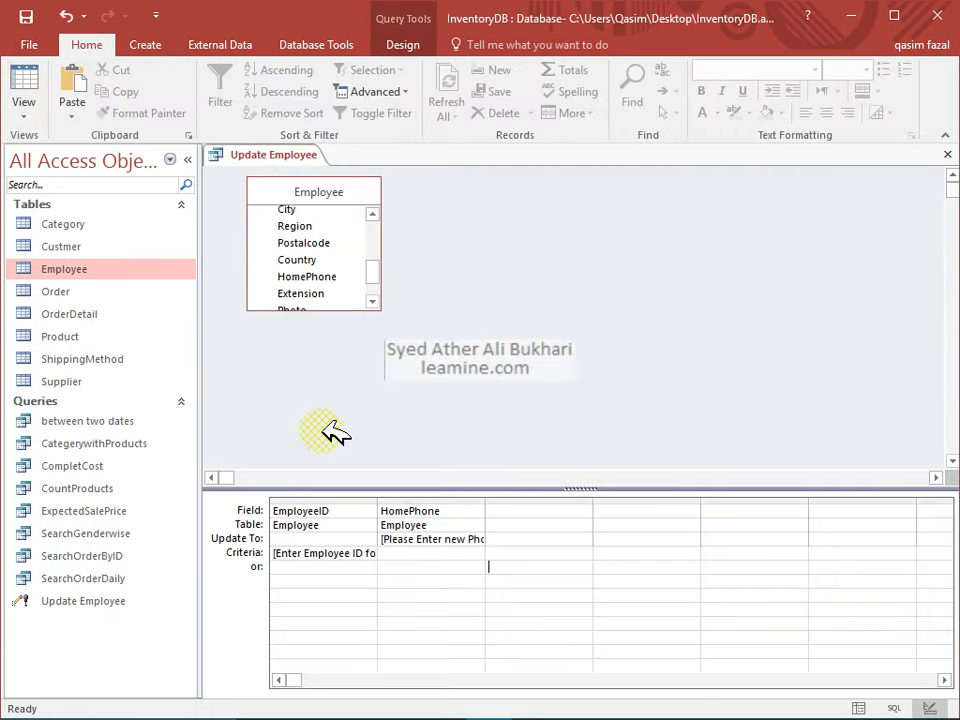
Step: Check the Update Employee query's parameter prompt, cancel it, and widen both design columns to fit their full text
{"action": "double_click", "coordinate": [118, 598]}
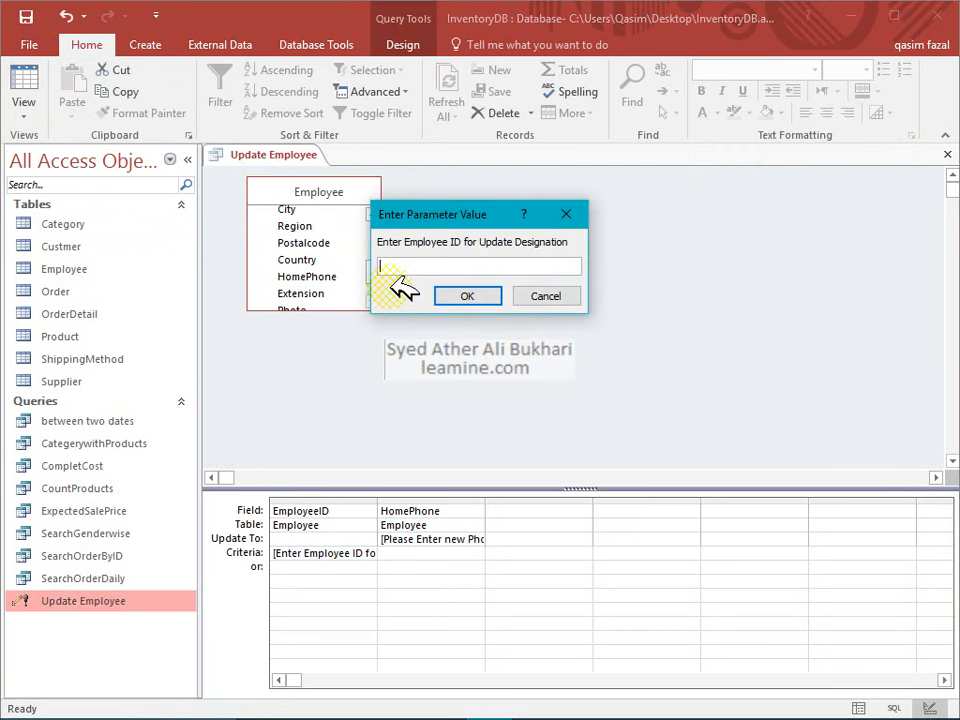
{"action": "key", "text": "Escape"}
{"action": "left_click", "coordinate": [324, 555]}
{"action": "left_click", "coordinate": [425, 554]}
{"action": "left_click", "coordinate": [445, 540]}
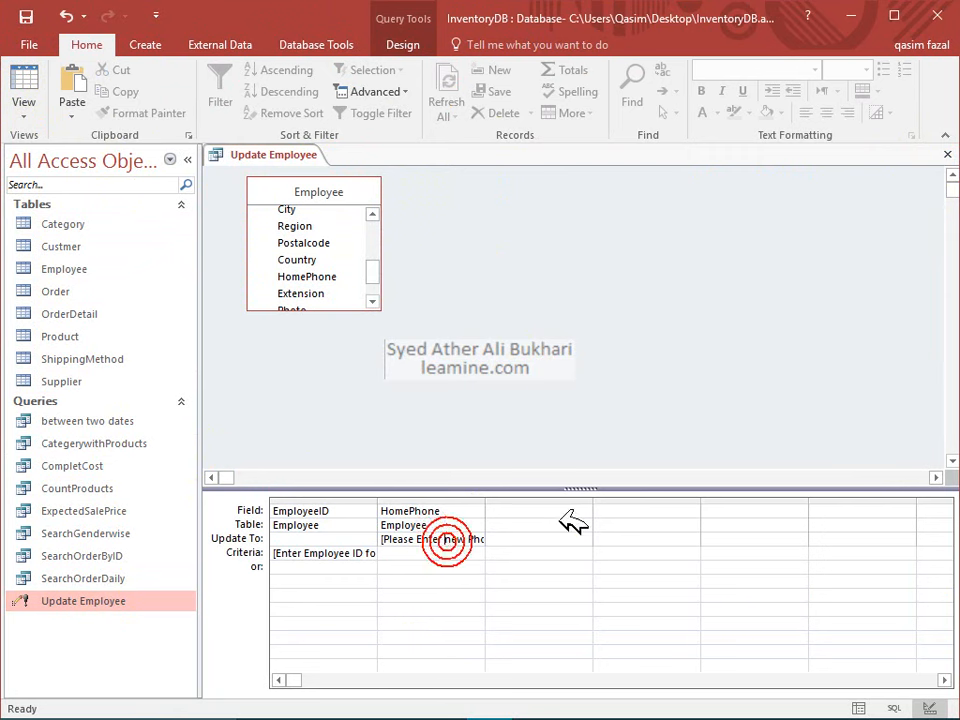
{"action": "double_click", "coordinate": [486, 499]}
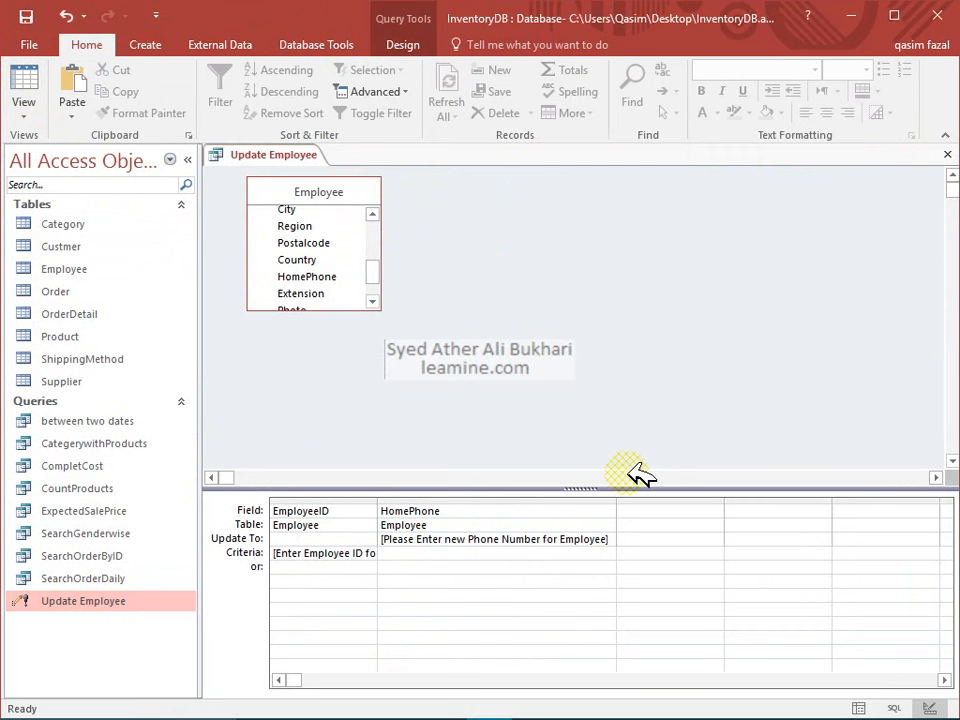
{"action": "double_click", "coordinate": [378, 499]}
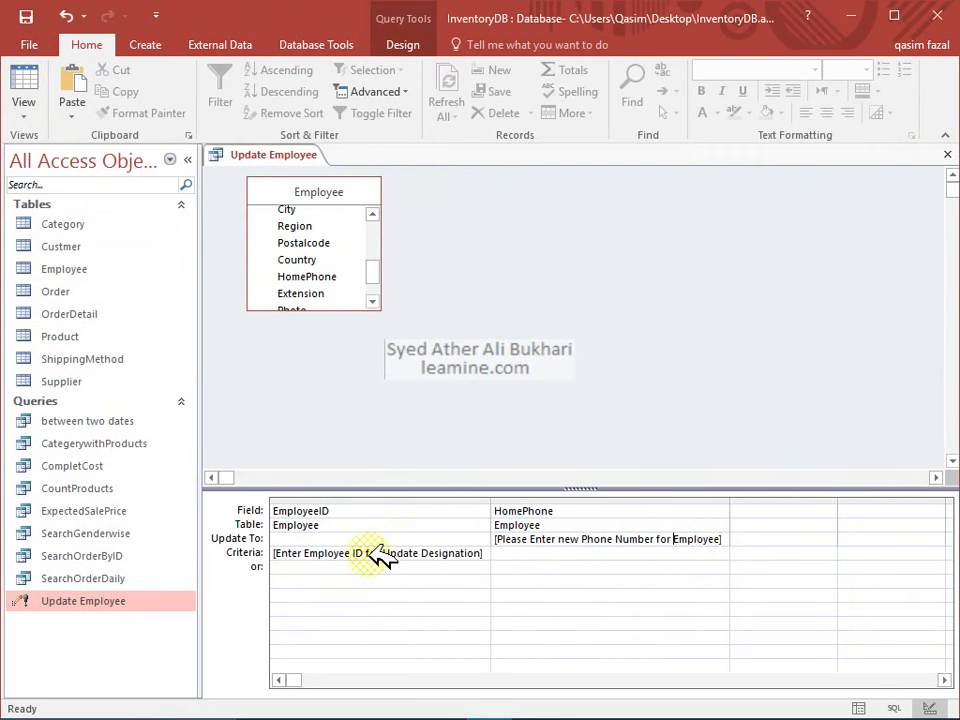
Step: Try to replace Designation with Home Phone in the EmployeeID criteria prompt, and undo the edit
{"action": "left_click", "coordinate": [425, 553]}
{"action": "left_click", "coordinate": [516, 506]}
{"action": "key", "text": "shift+End"}
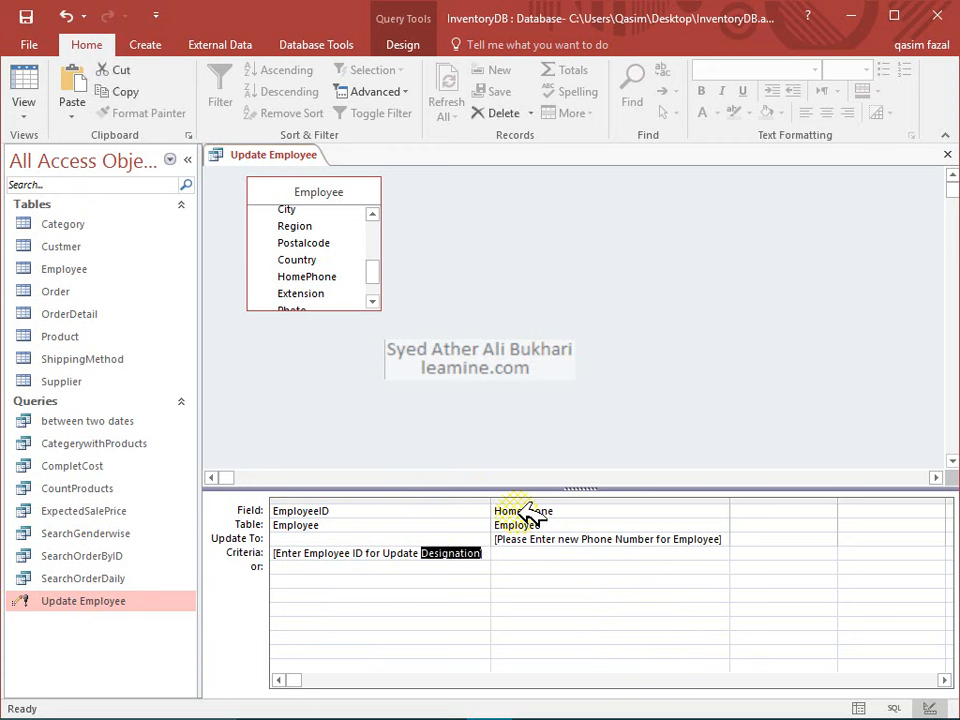
{"action": "key", "text": "Delete"}
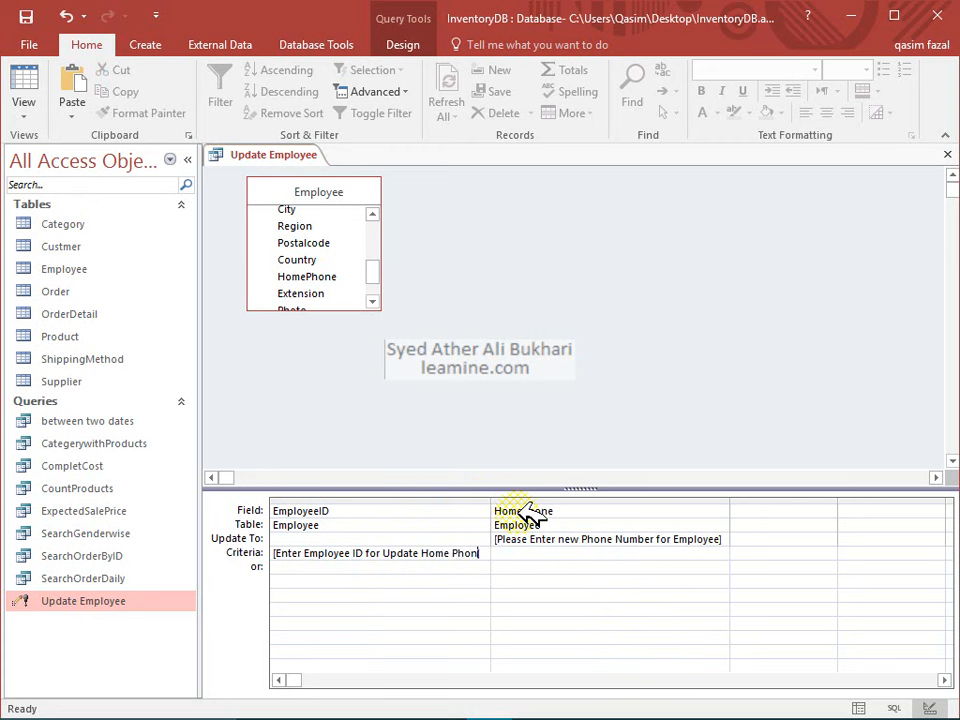
{"action": "key", "text": "Escape"}
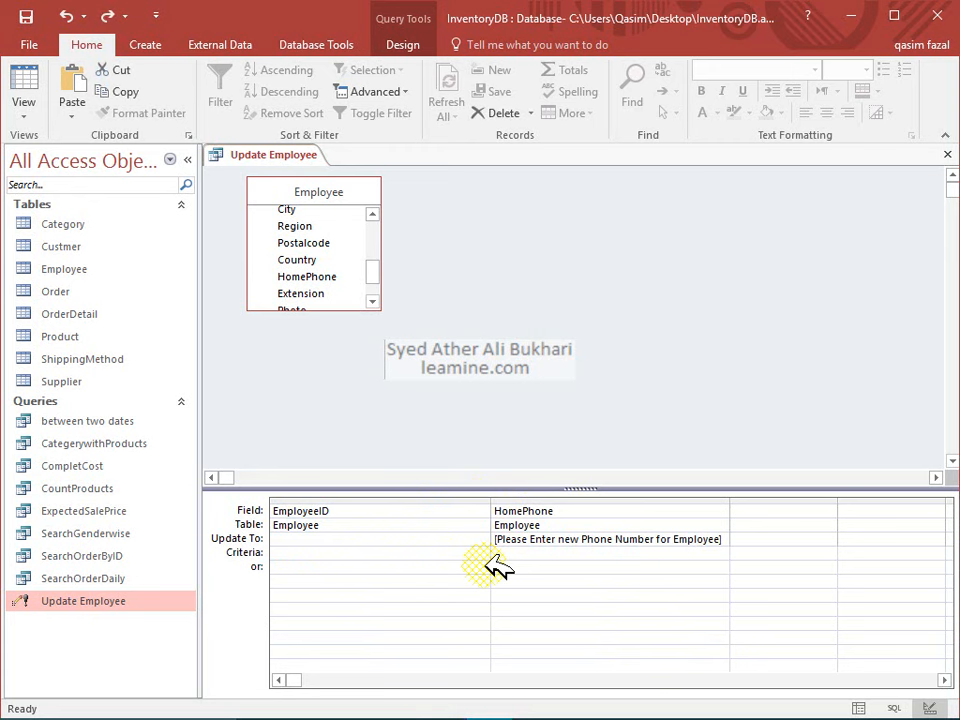
{"action": "key", "text": "ctrl+z"}
Step: Widen the EmployeeID column and change its criteria prompt to [Enter Employee ID for Update Home Phone]
{"action": "left_click", "coordinate": [422, 556]}
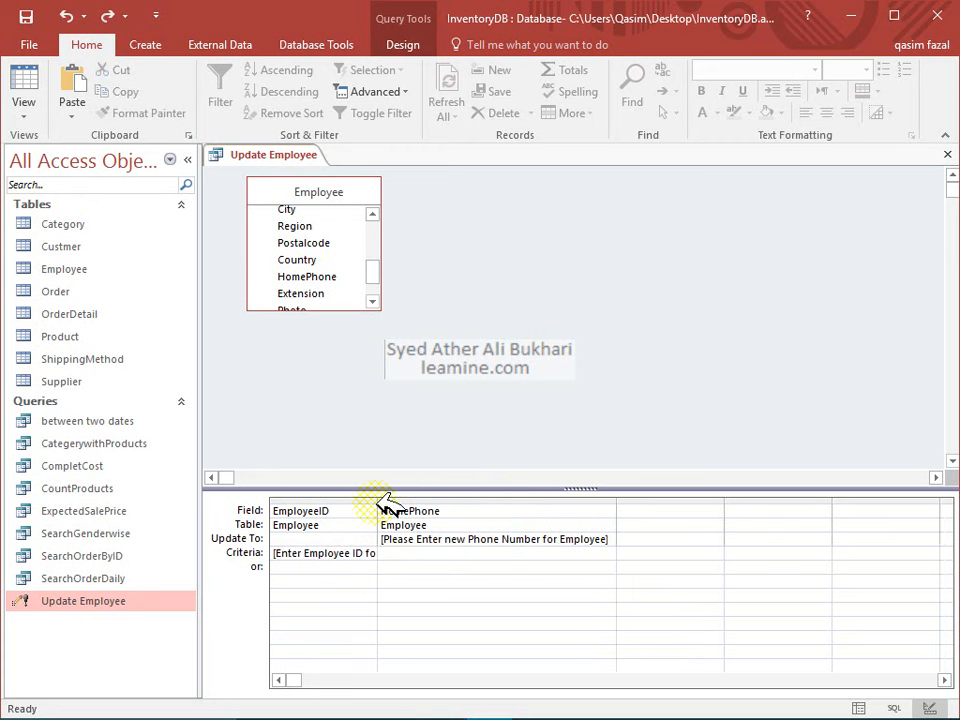
{"action": "left_click_drag", "start_coordinate": [378, 497], "coordinate": [558, 500]}
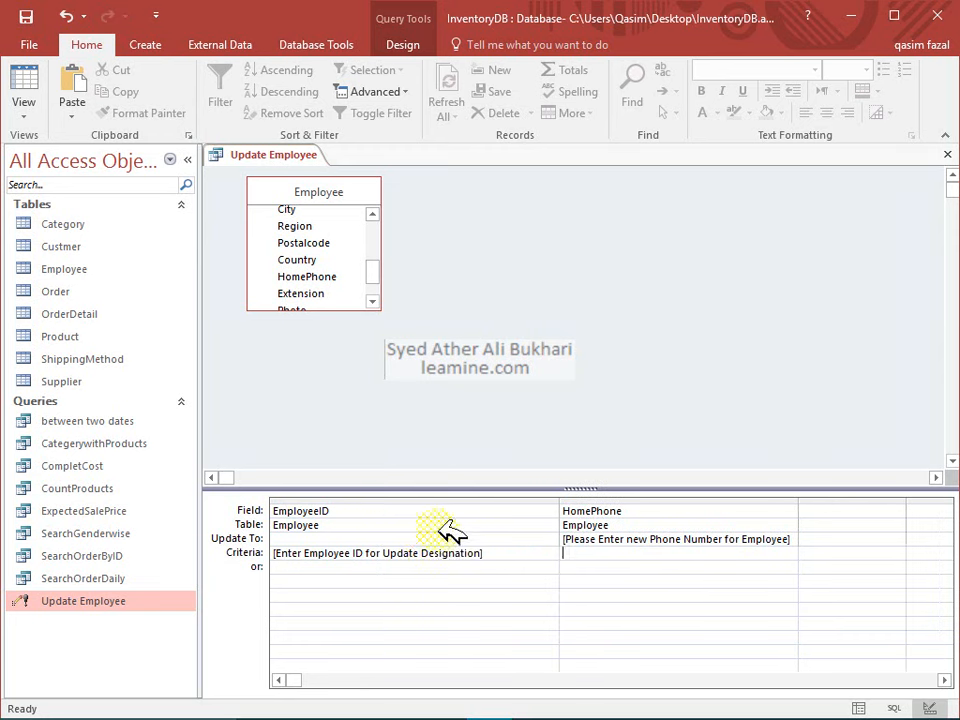
{"action": "key", "text": "shift+Right"}
{"action": "key", "text": "Right"}
{"action": "key", "text": "Left"}
{"action": "key", "text": "shift+Right"}
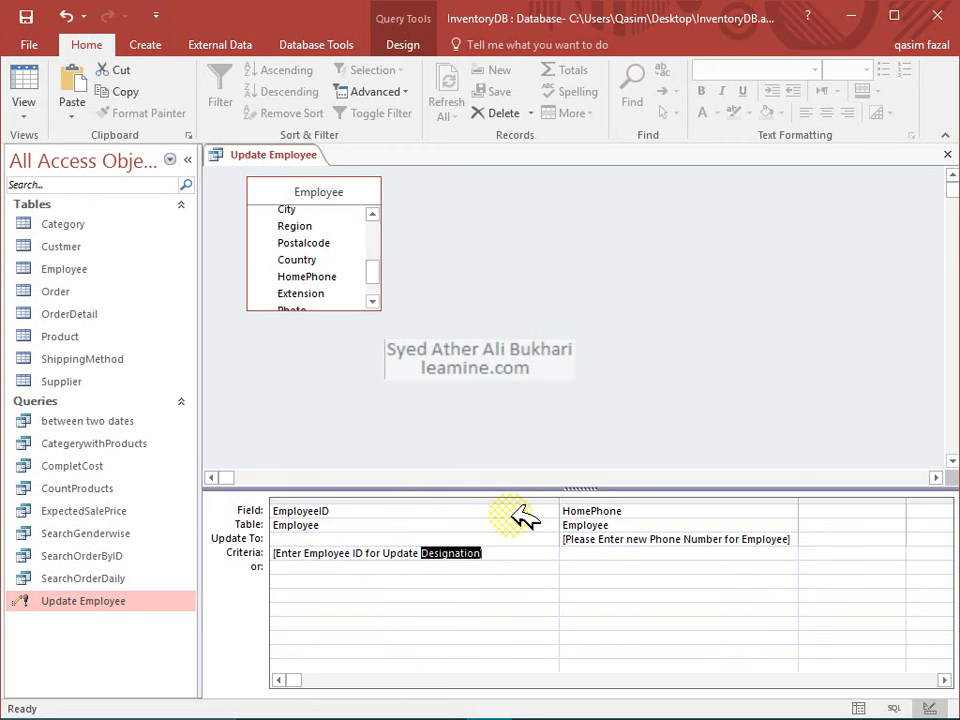
{"action": "type", "text": "h"}
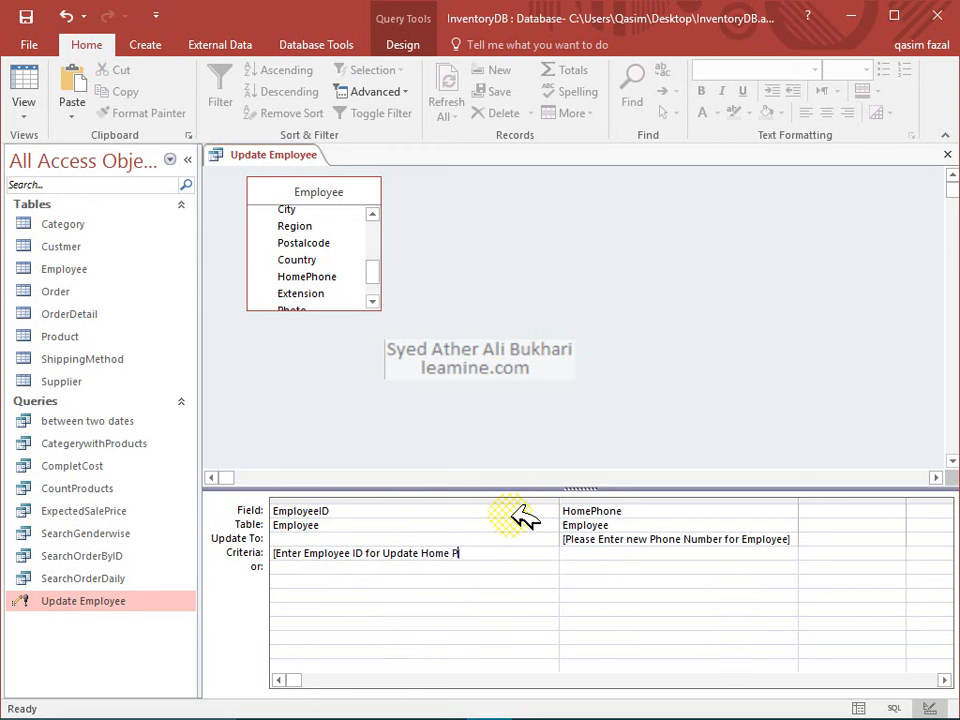
{"action": "type", "text": "ome Phone]"}
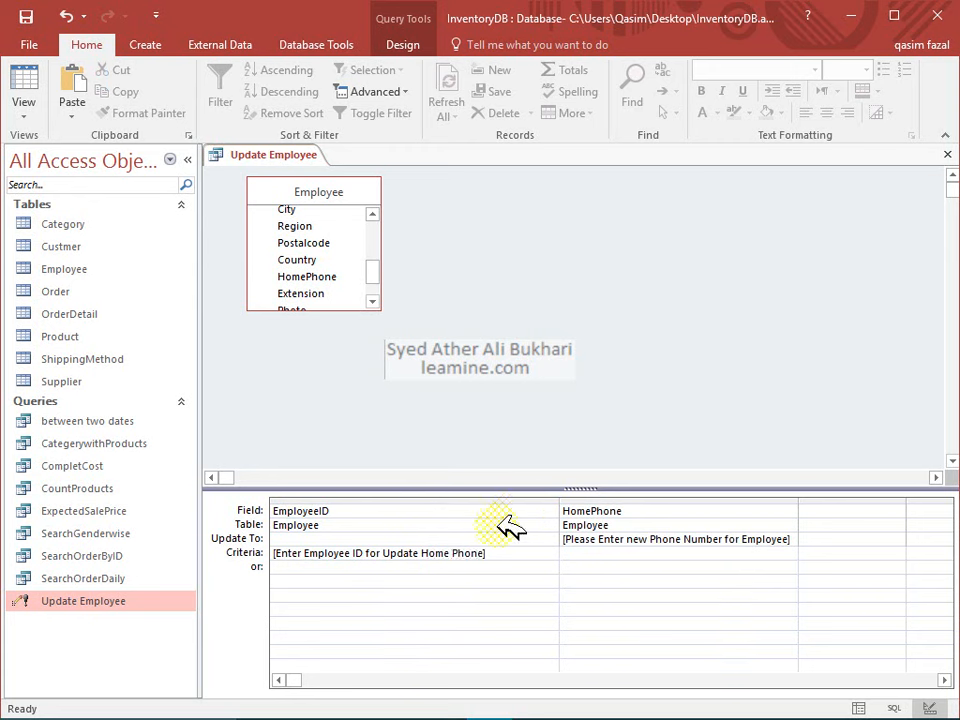
{"action": "left_click", "coordinate": [495, 523]}
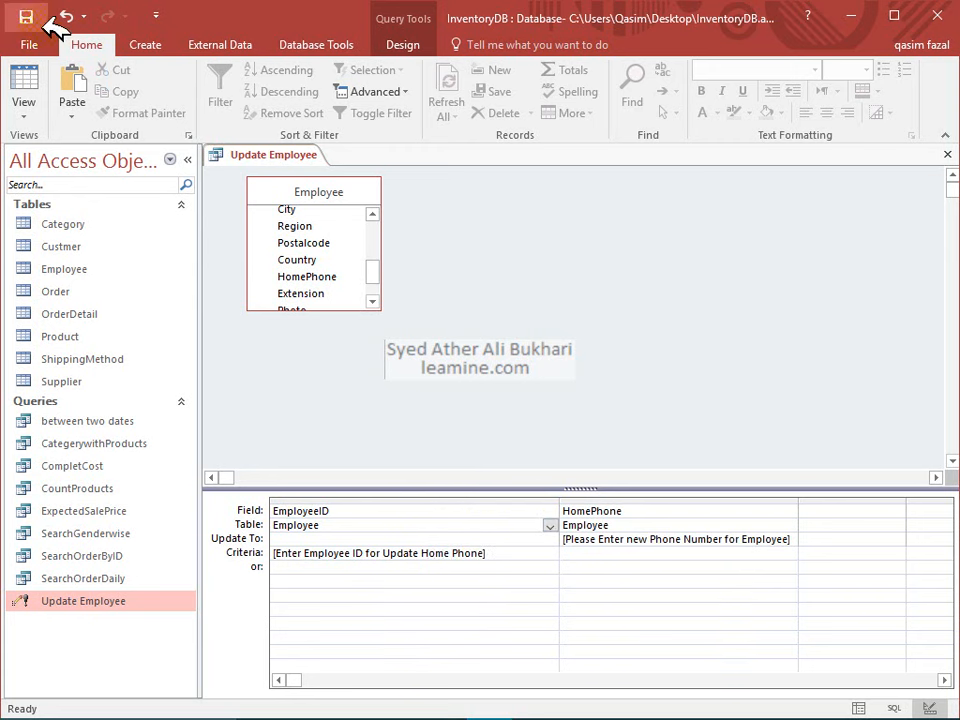
Step: Preview the Update Employee query's datasheet, answering the parameter prompts with a phone number, and close the query
{"action": "left_click", "coordinate": [24, 88]}
{"action": "left_click", "coordinate": [400, 265]}
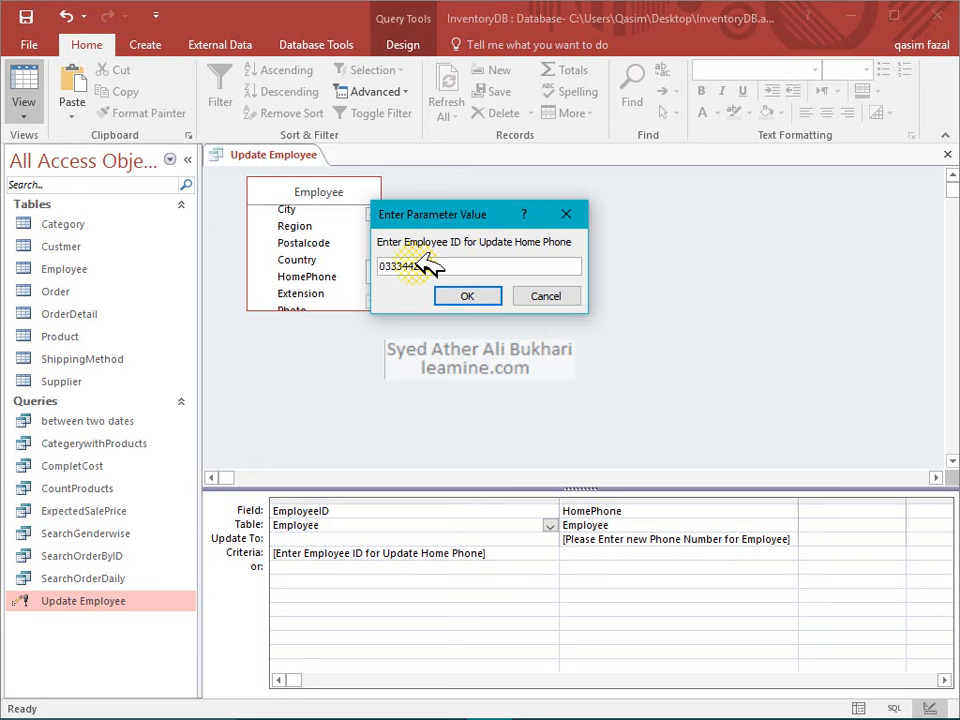
{"action": "key", "text": "Return"}
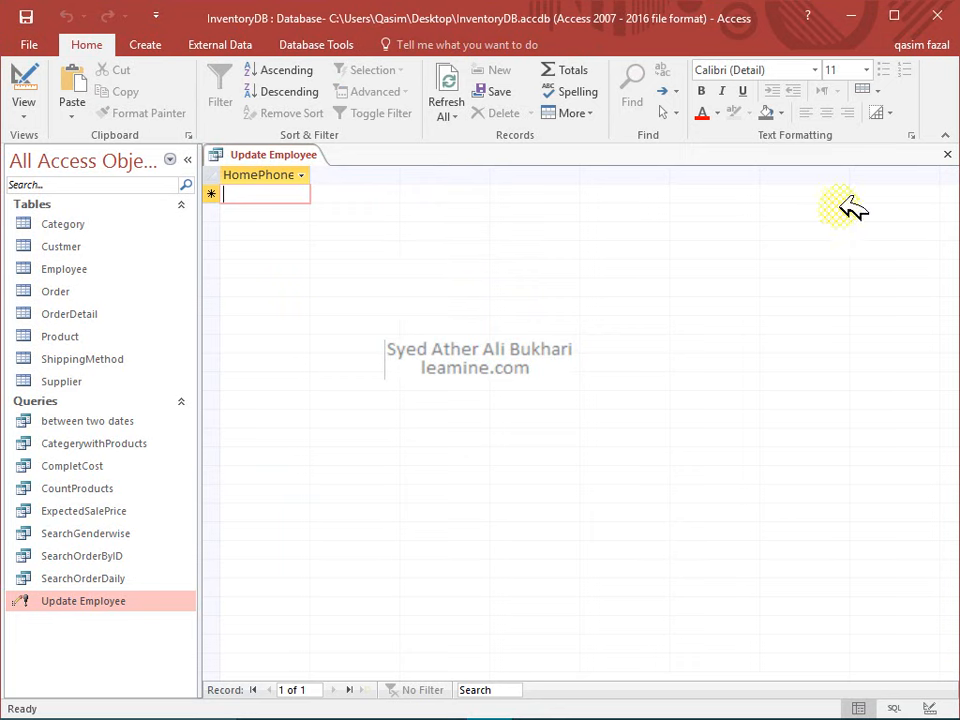
{"action": "left_click", "coordinate": [947, 153]}
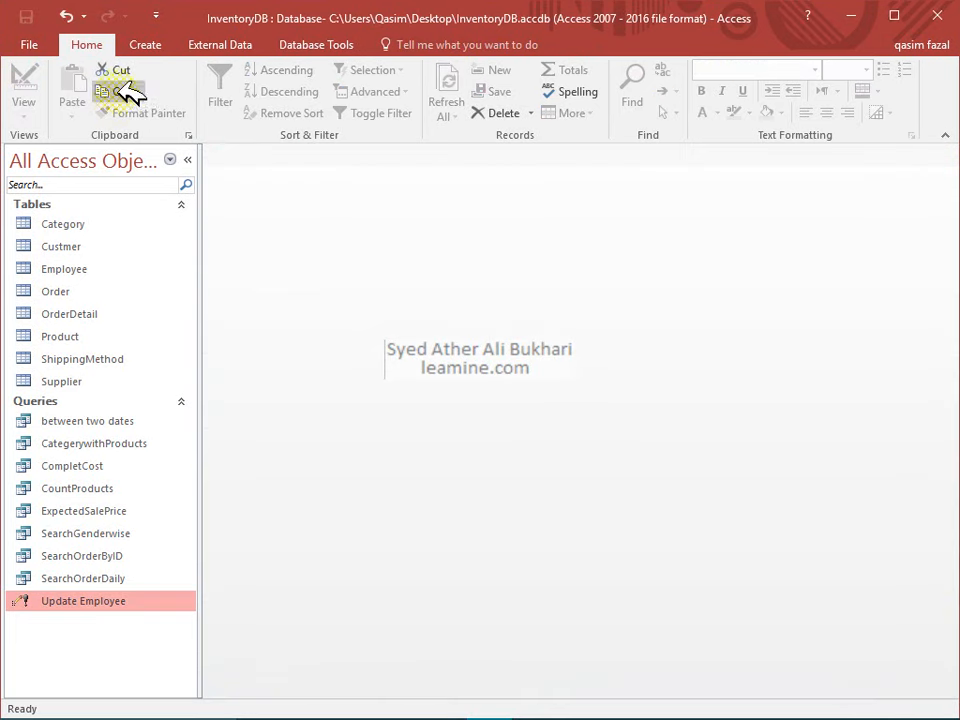
Step: Reopen the Update Employee query in design view and widen the HomePhone and EmployeeID columns to show their full prompts
{"action": "right_click", "coordinate": [100, 606]}
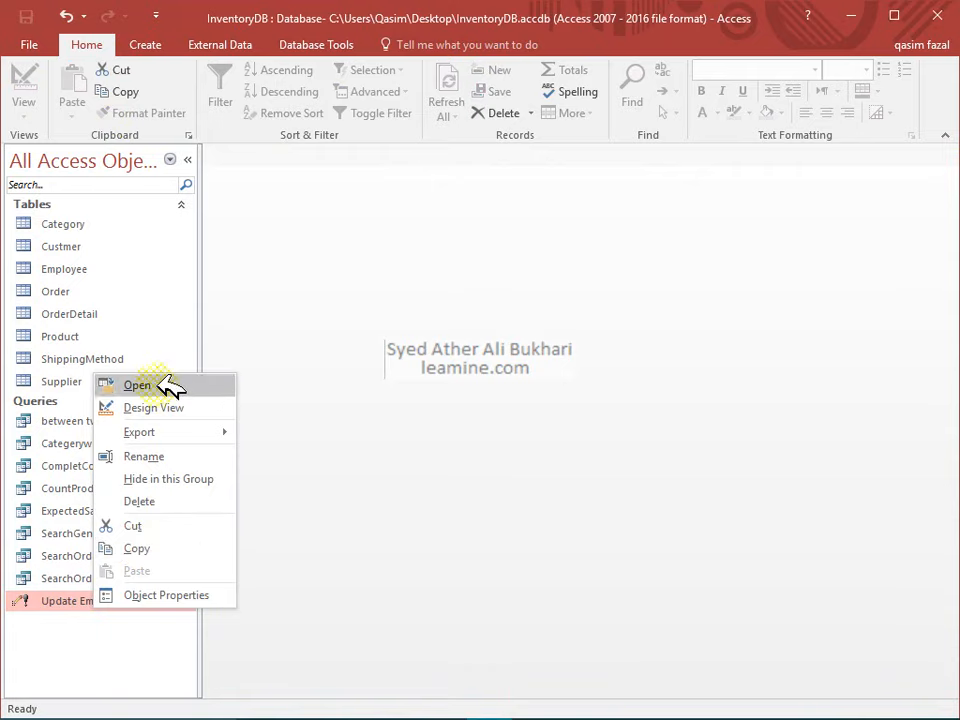
{"action": "left_click", "coordinate": [171, 407]}
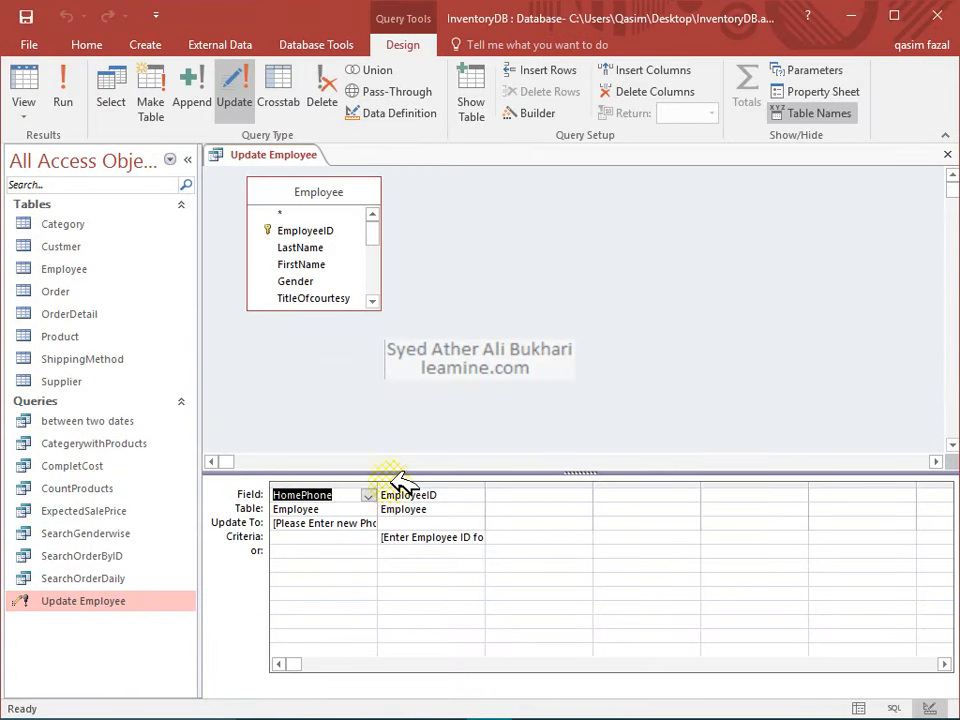
{"action": "left_click_drag", "start_coordinate": [377, 484], "coordinate": [489, 487]}
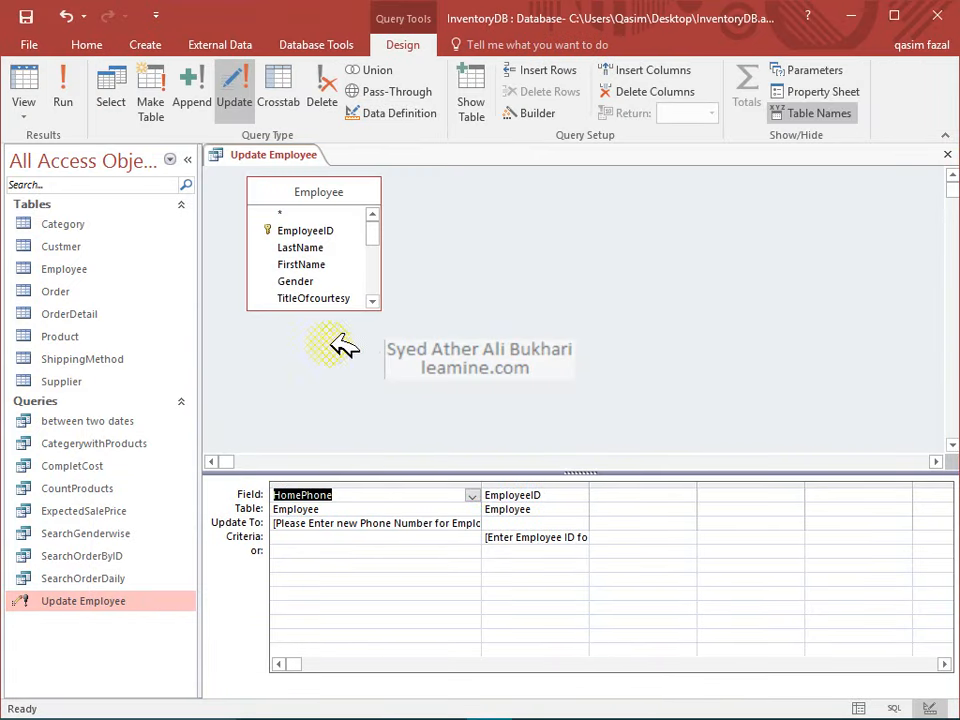
{"action": "left_click", "coordinate": [570, 537]}
{"action": "left_click_drag", "start_coordinate": [597, 484], "coordinate": [765, 484]}
{"action": "left_click_drag", "start_coordinate": [482, 484], "coordinate": [522, 484]}
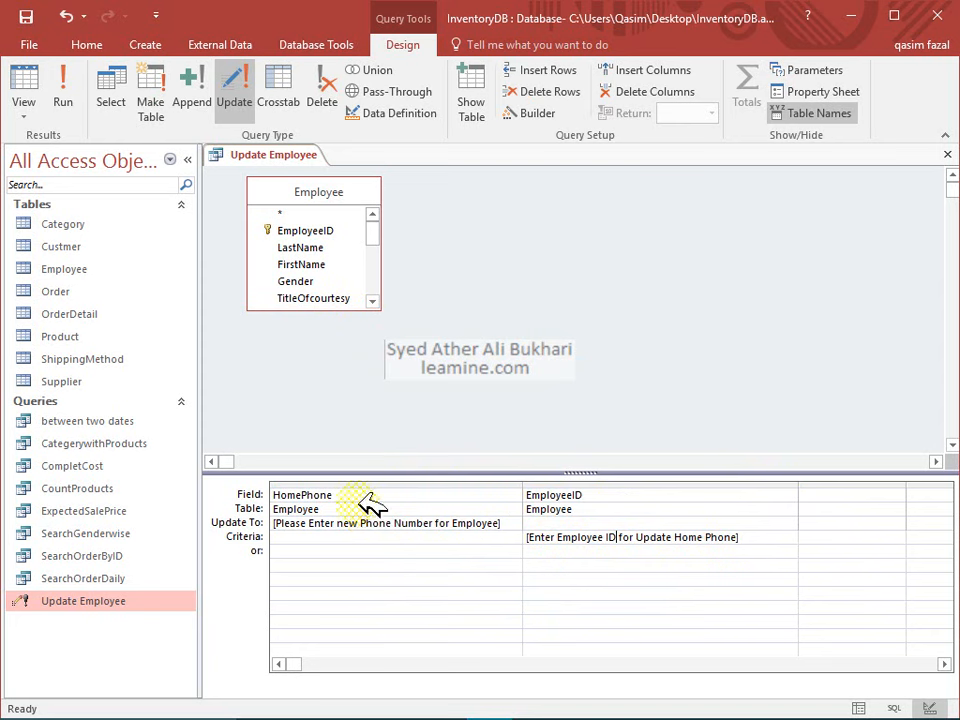
Step: Check HomePhone in the Employee field list and reselect it as the field of the query's first column
{"action": "left_click", "coordinate": [375, 301]}
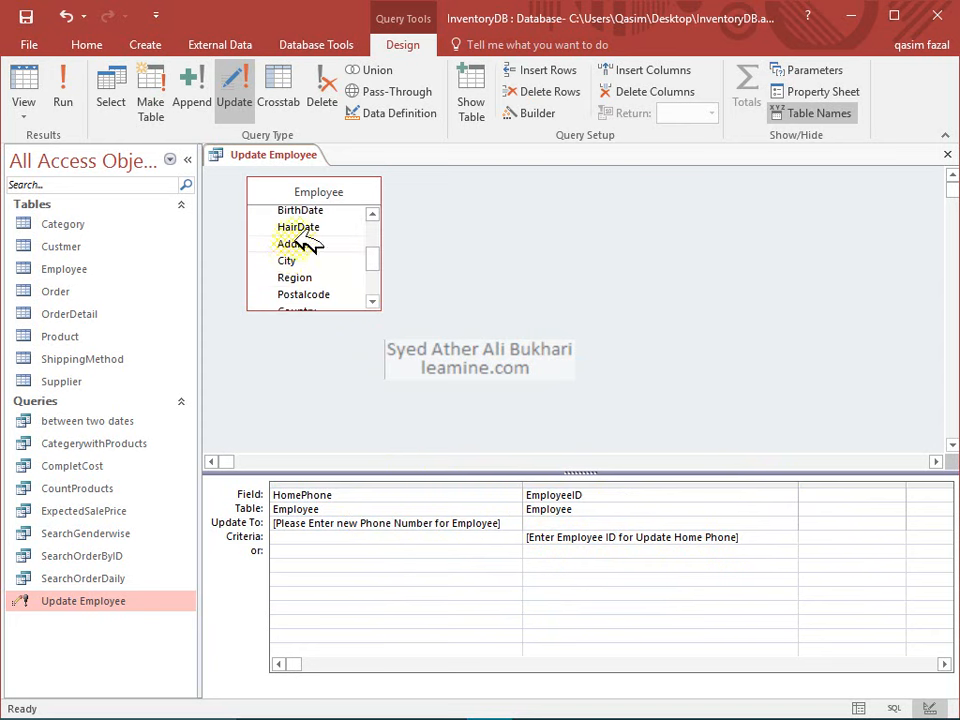
{"action": "left_click_drag", "start_coordinate": [377, 246], "coordinate": [354, 269]}
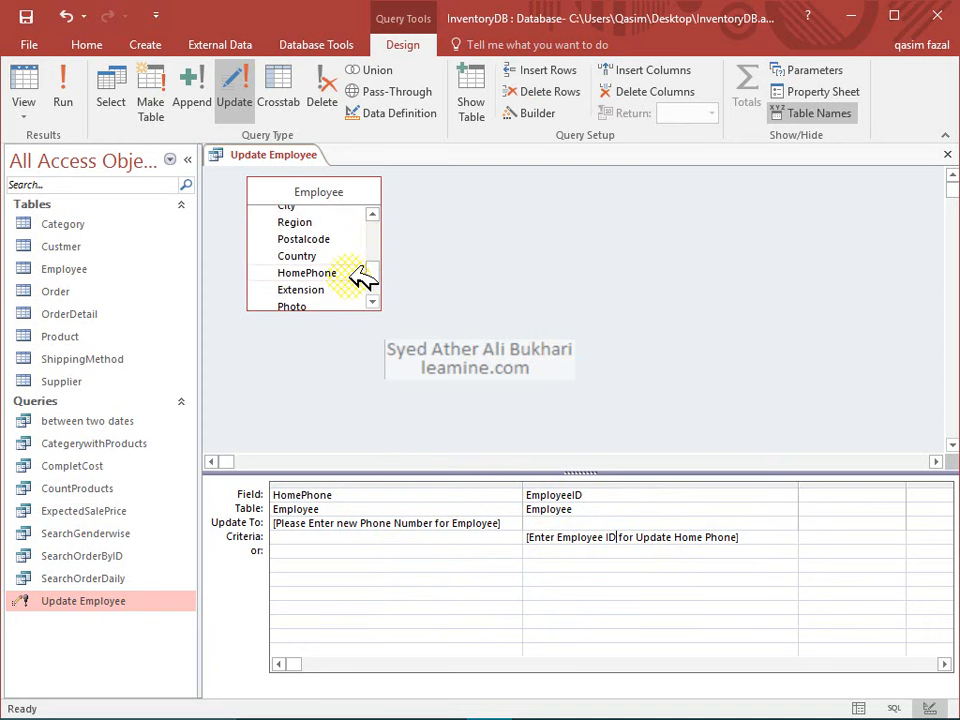
{"action": "left_click", "coordinate": [350, 495]}
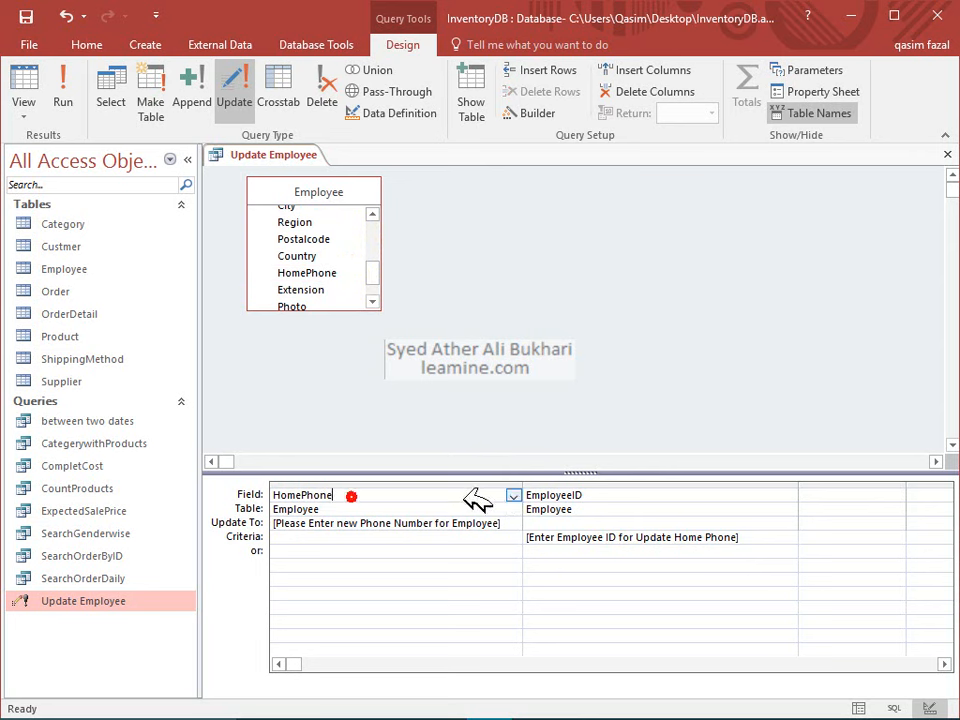
{"action": "left_click", "coordinate": [513, 495]}
{"action": "left_click", "coordinate": [513, 496]}
{"action": "left_click", "coordinate": [479, 507]}
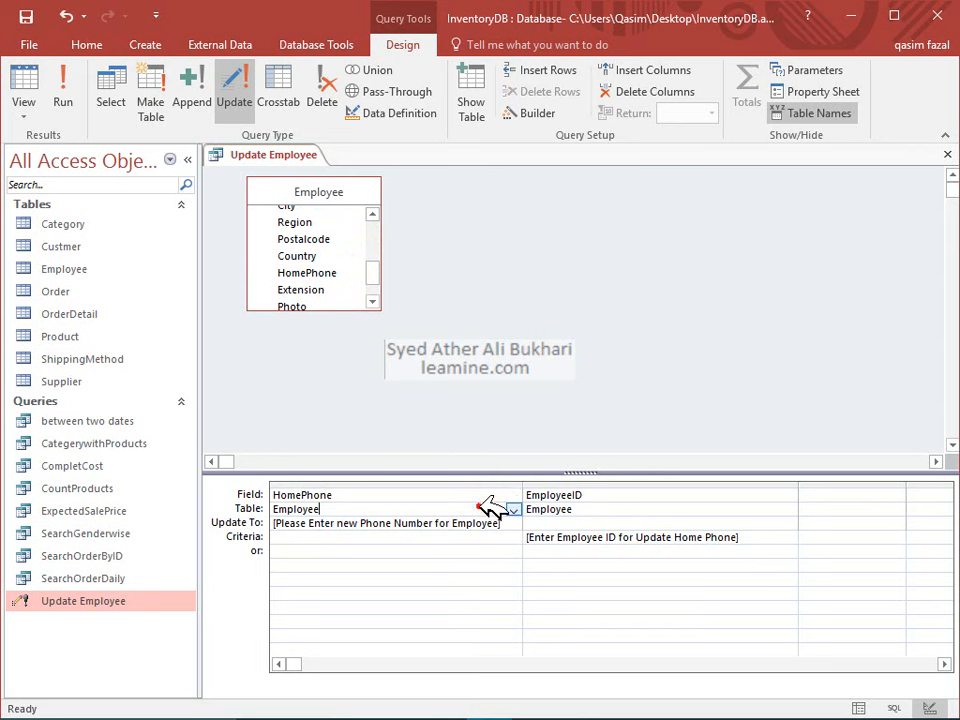
{"action": "left_click", "coordinate": [513, 495]}
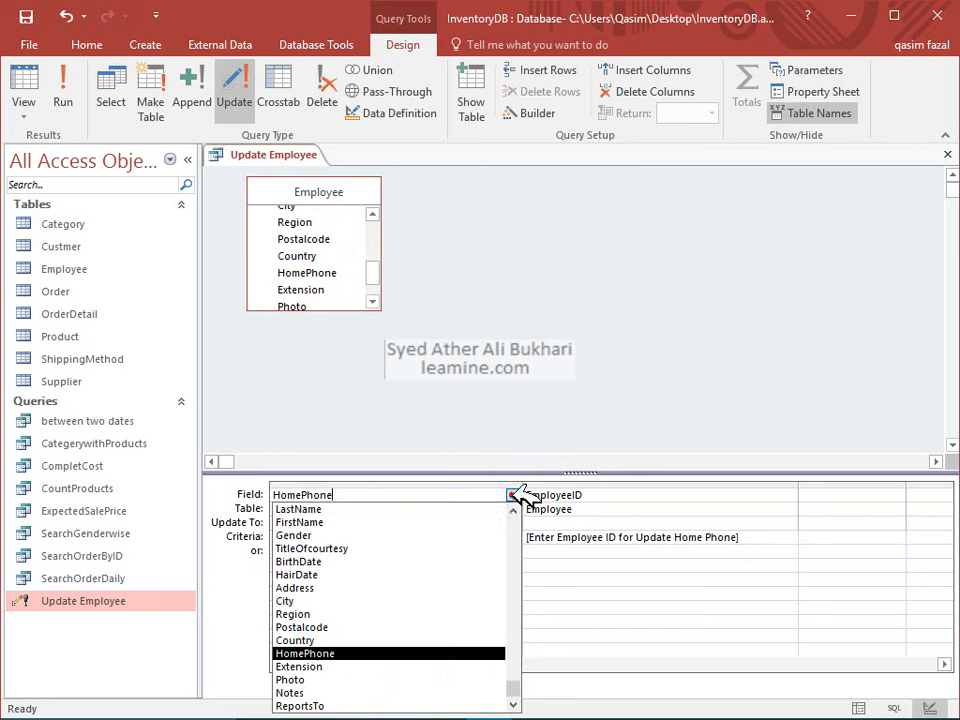
{"action": "left_click", "coordinate": [486, 653]}
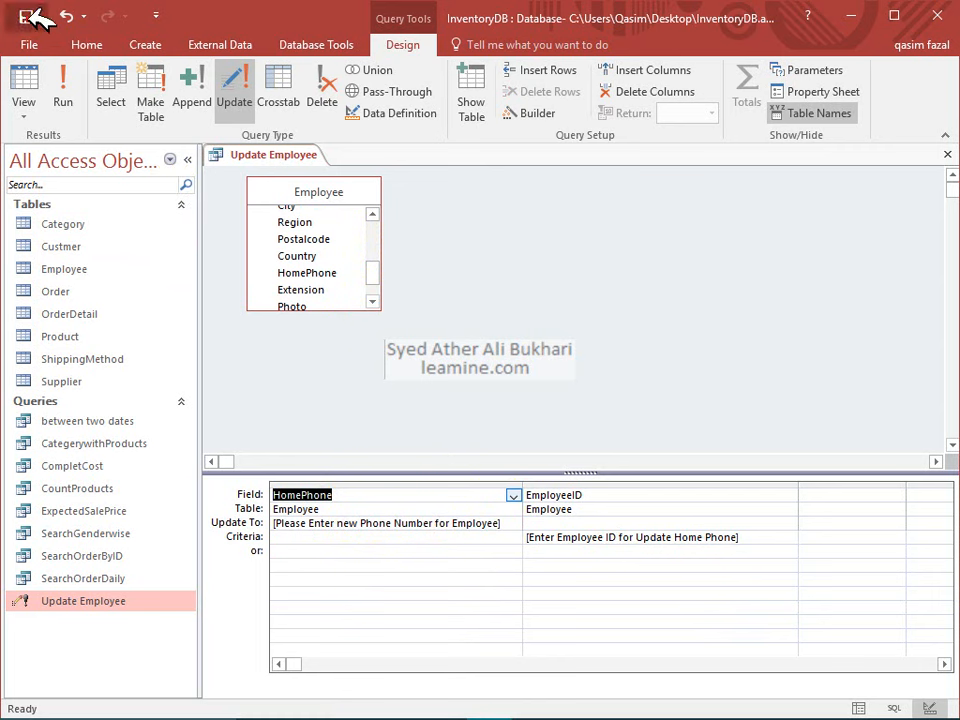
Step: Run the Update Employee query with the new phone number and the employee's ID, confirm the update, and close the query
{"action": "left_click", "coordinate": [55, 70]}
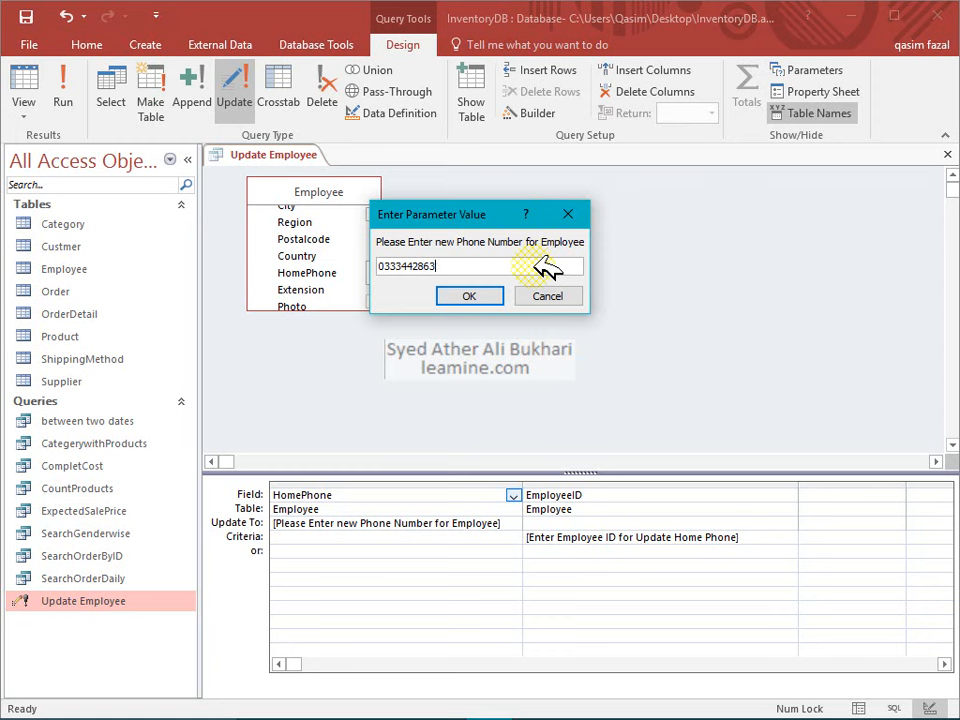
{"action": "key", "text": "Return"}
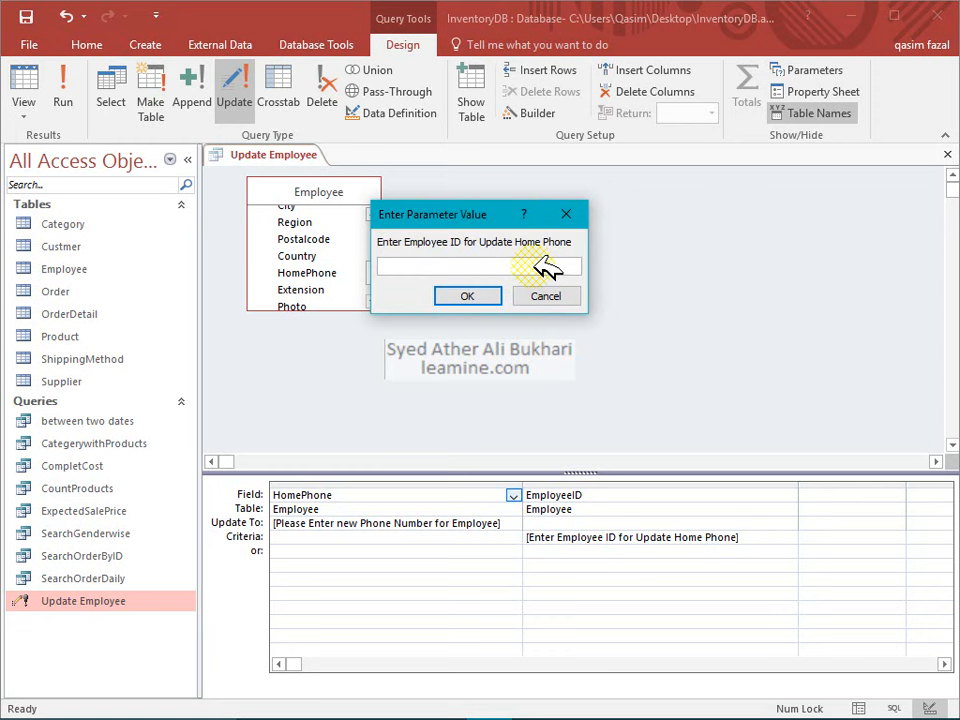
{"action": "key", "text": "Return"}
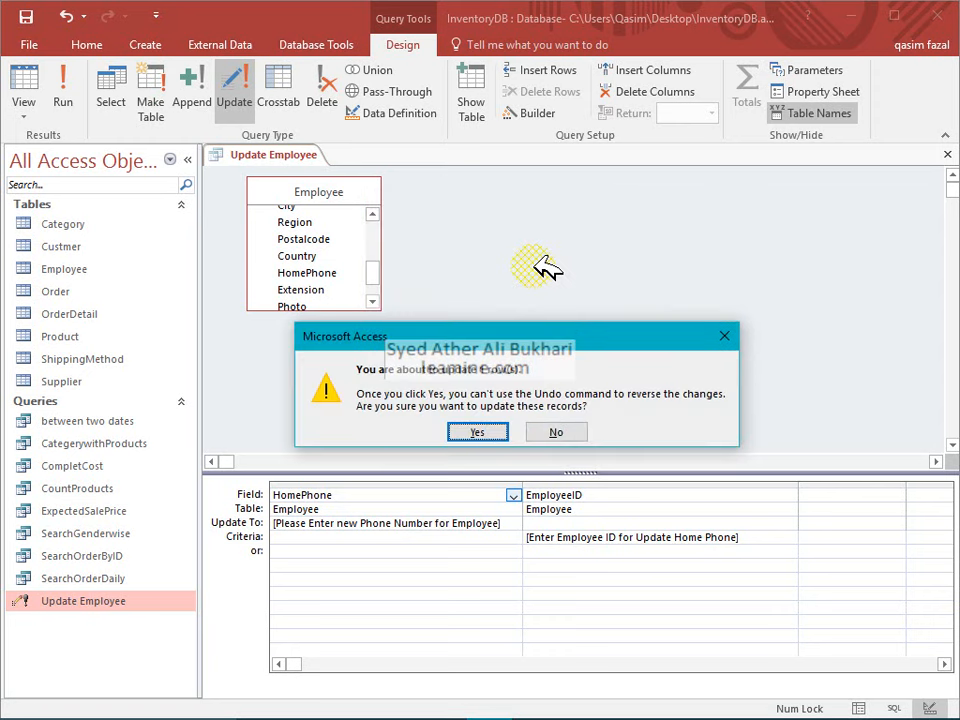
{"action": "key", "text": "Return"}
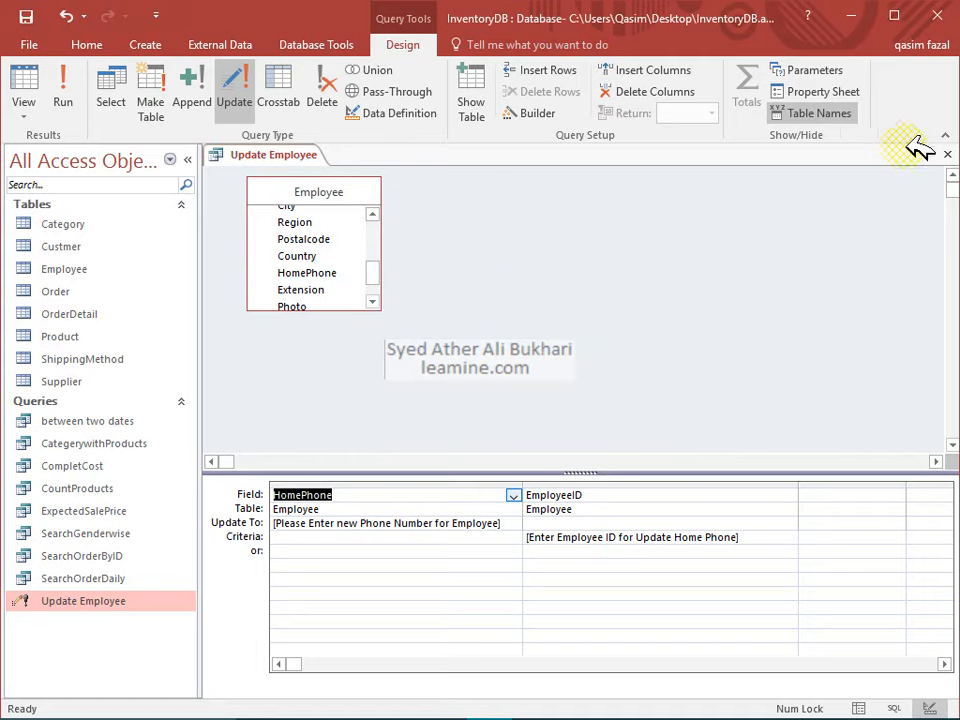
{"action": "left_click", "coordinate": [947, 154]}
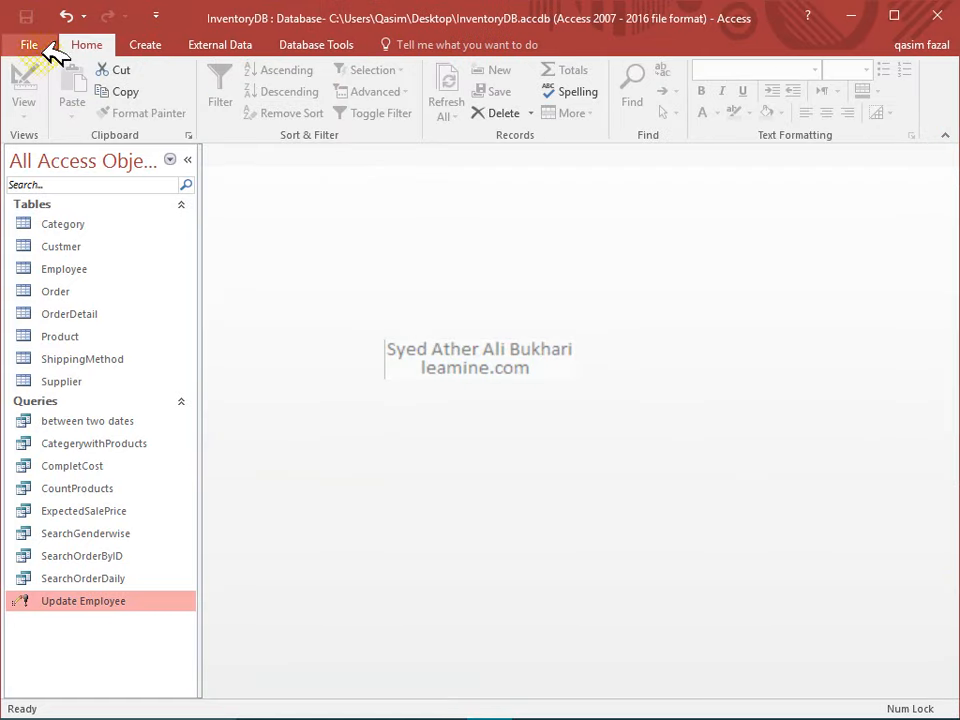
Step: Open the Employee table, check the first record's HomePhone value, and close the table
{"action": "left_click", "coordinate": [97, 270]}
{"action": "double_click", "coordinate": [92, 268]}
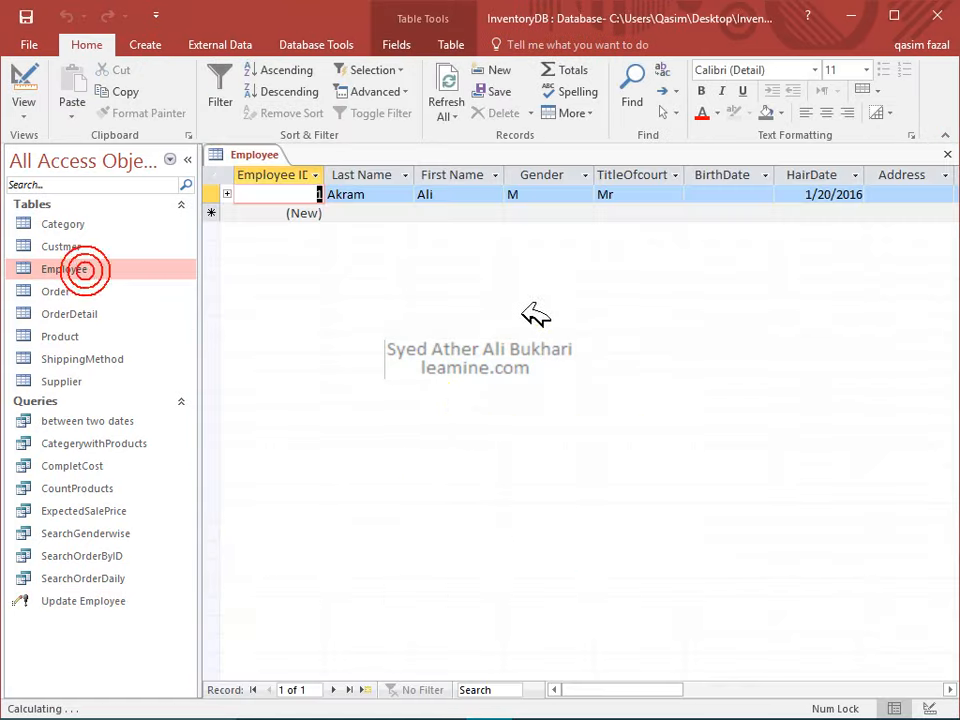
{"action": "left_click_drag", "start_coordinate": [590, 689], "coordinate": [754, 690]}
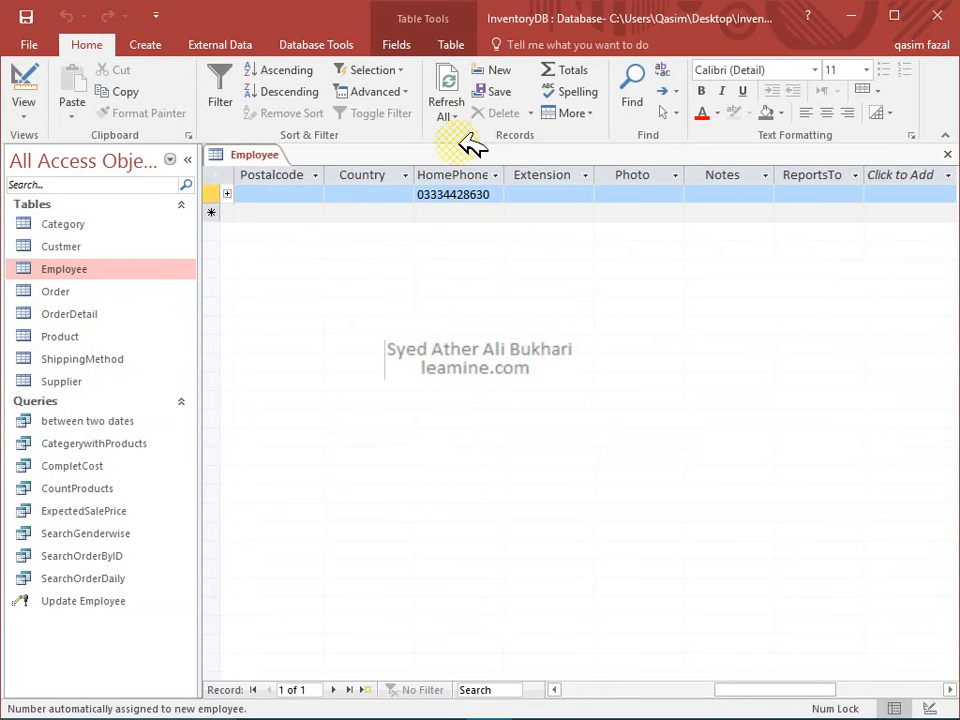
{"action": "left_click", "coordinate": [466, 194]}
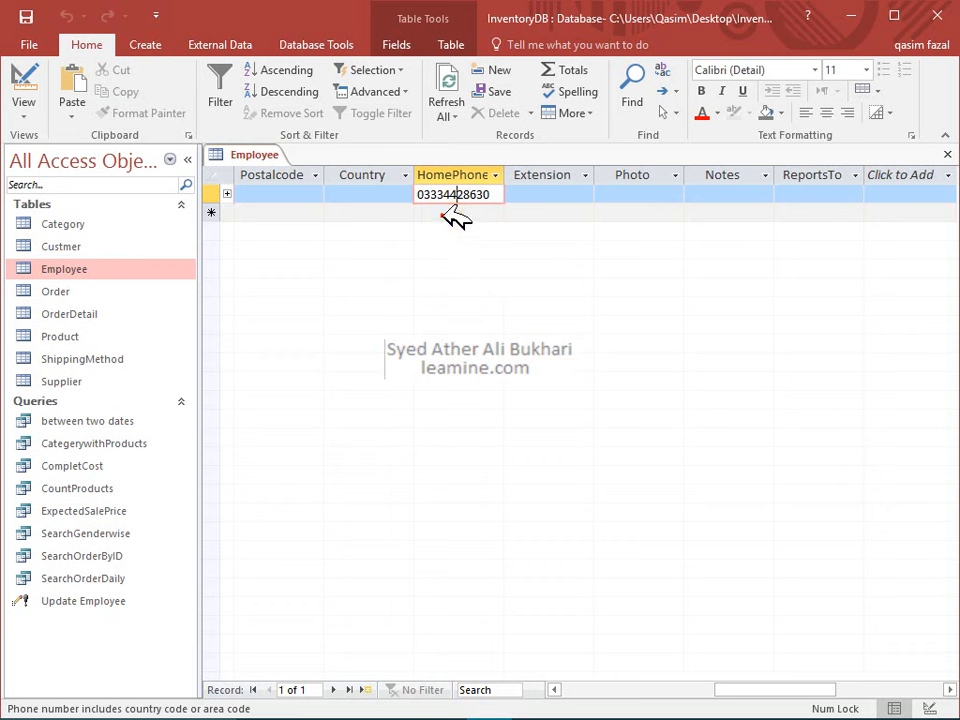
{"action": "left_click", "coordinate": [450, 212]}
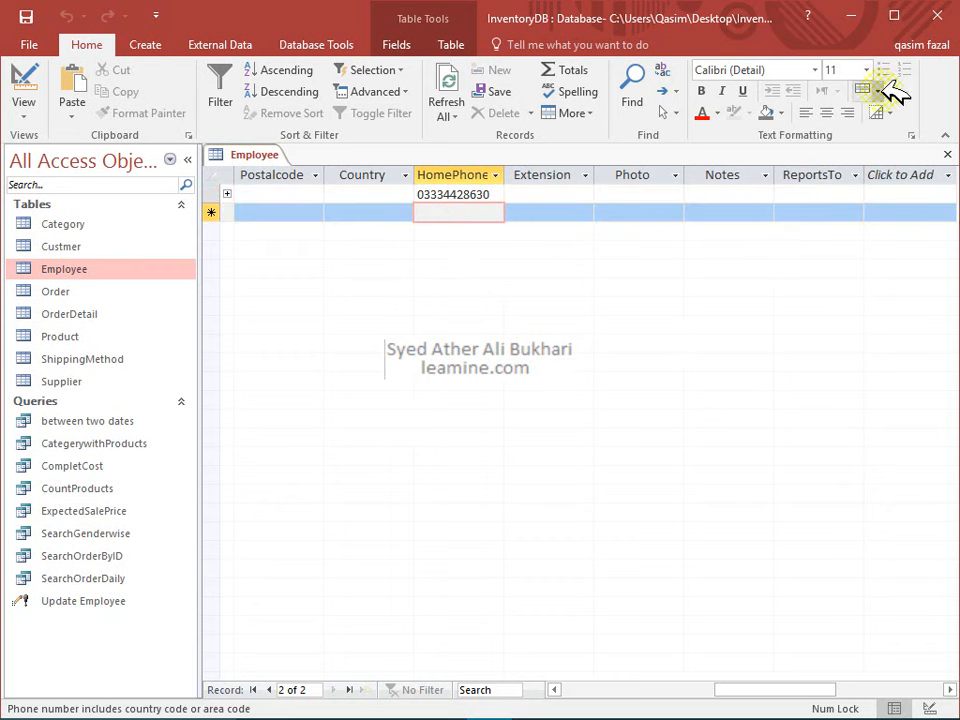
{"action": "left_click", "coordinate": [947, 154]}
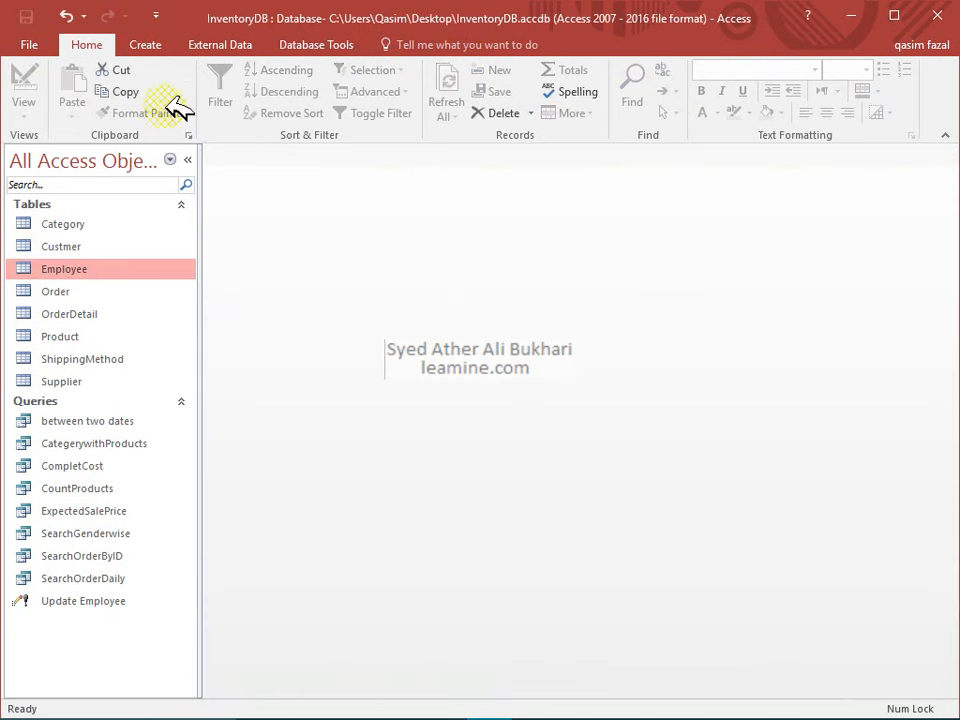
Step: Open the Product table to view its records, collapse the navigation pane, and close the table
{"action": "left_click", "coordinate": [150, 46]}
{"action": "left_click", "coordinate": [204, 310]}
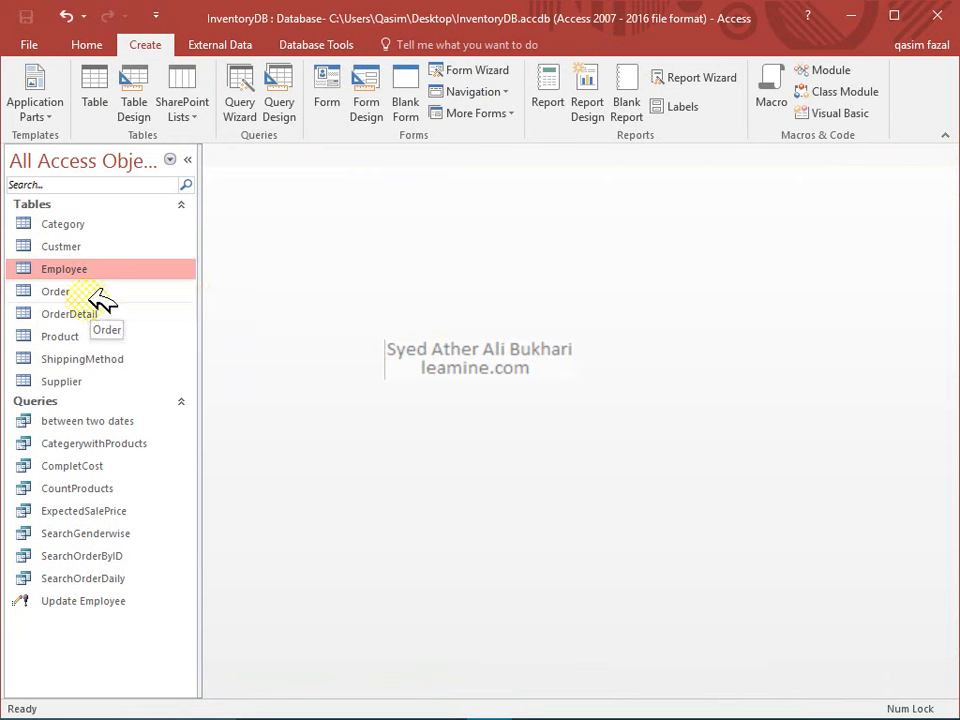
{"action": "double_click", "coordinate": [94, 335]}
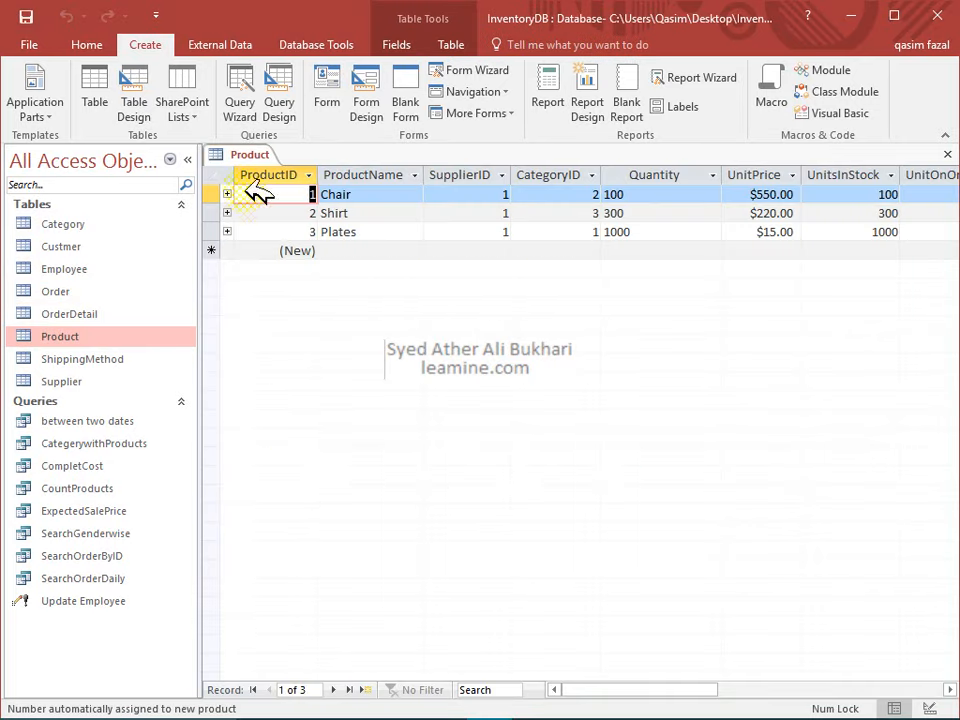
{"action": "left_click", "coordinate": [188, 160]}
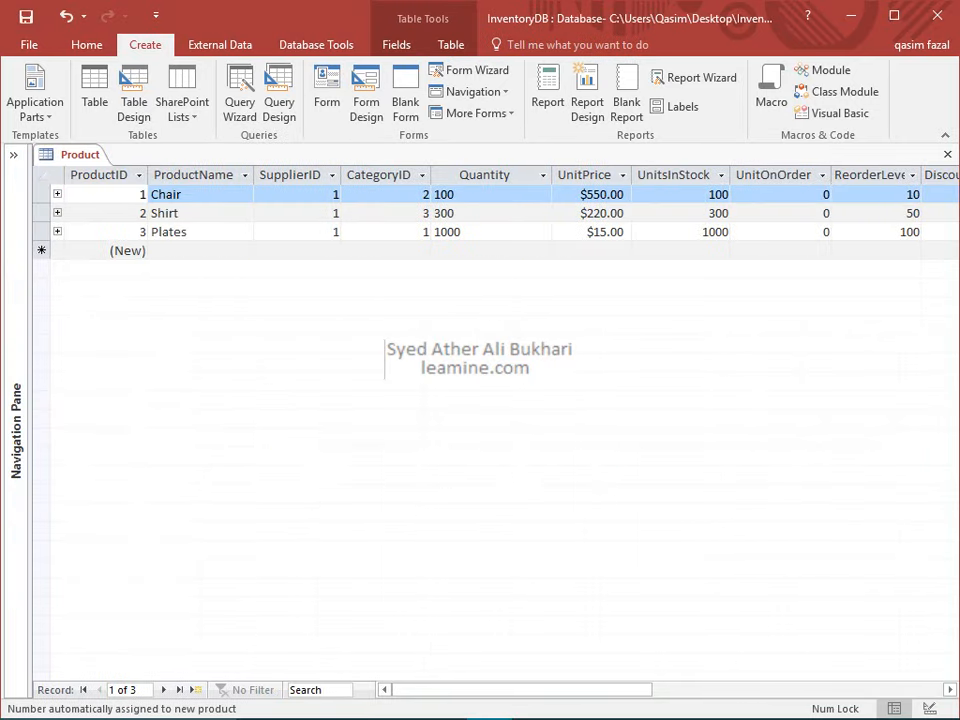
{"action": "left_click", "coordinate": [946, 154]}
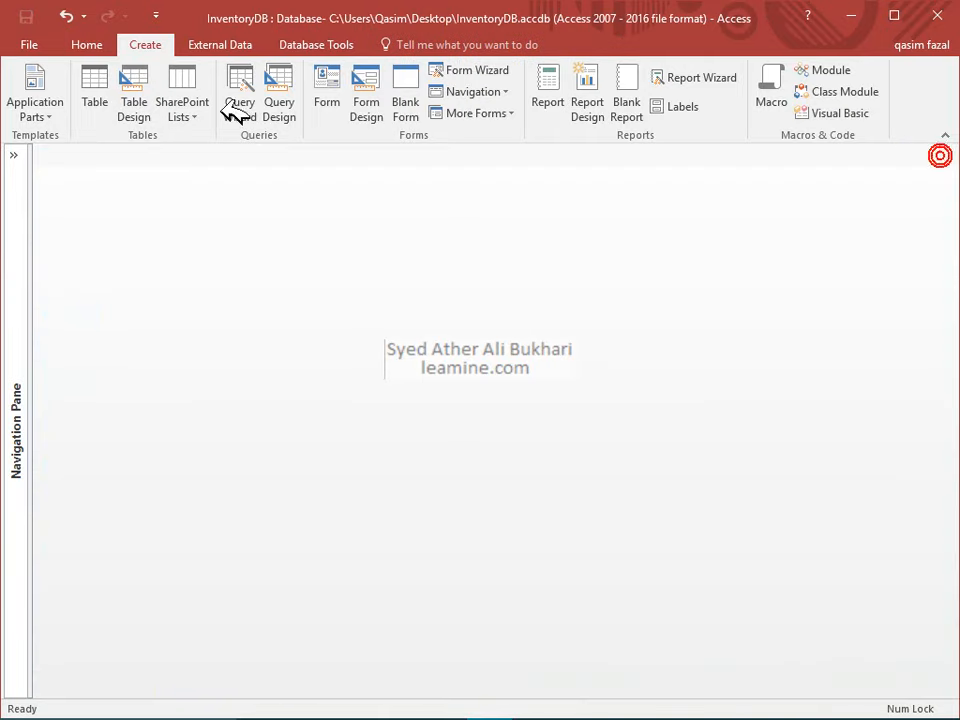
{"action": "left_click", "coordinate": [133, 100]}
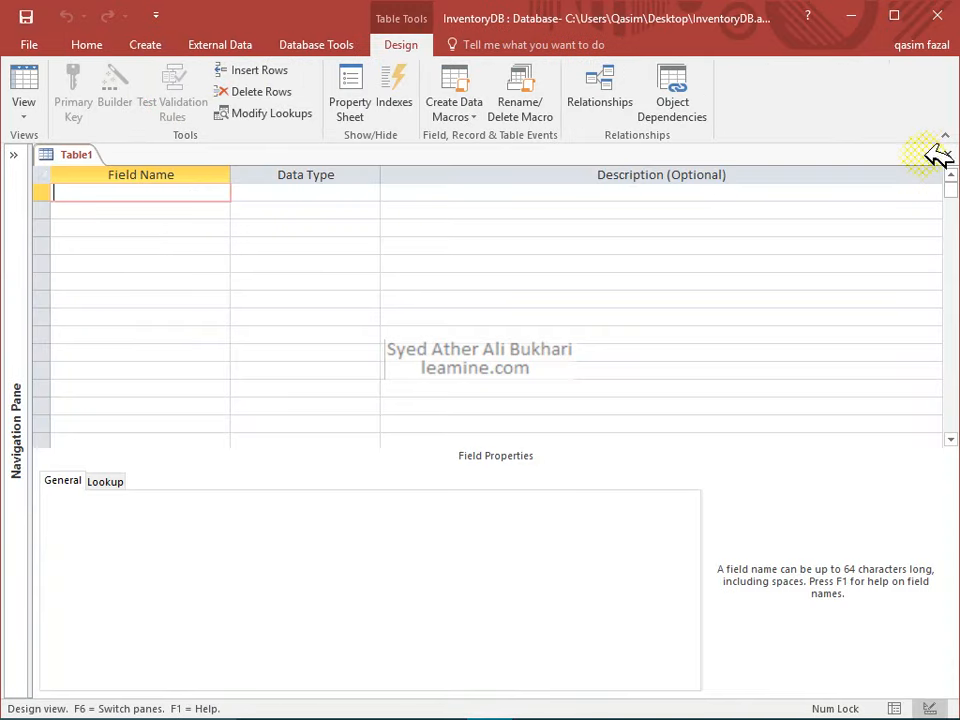
{"action": "left_click", "coordinate": [946, 154]}
{"action": "left_click", "coordinate": [145, 44]}
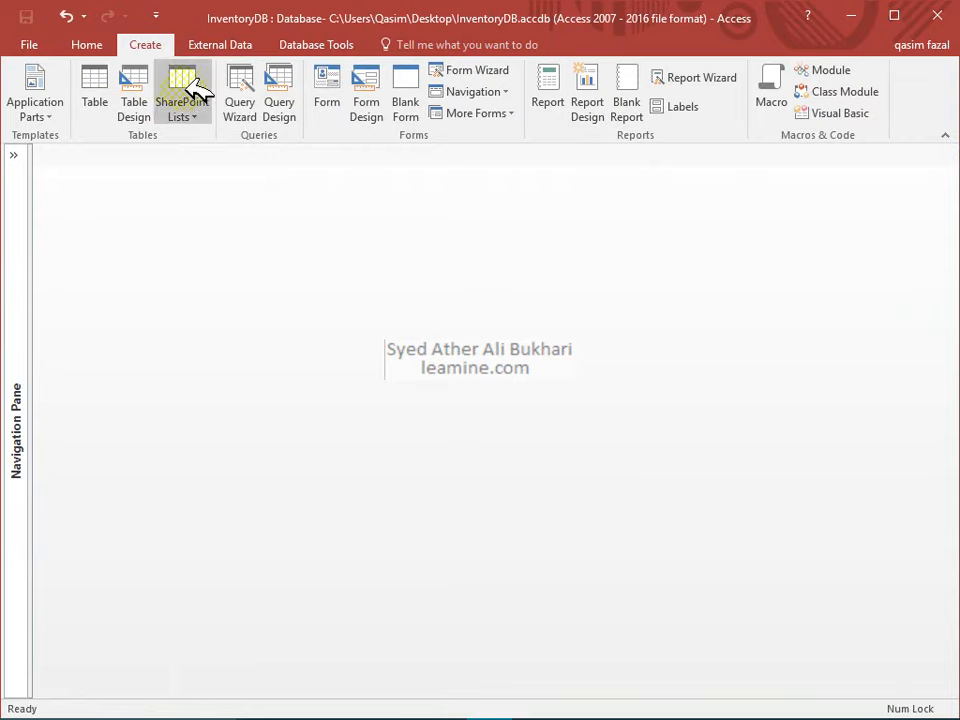
Step: Create a query in design view from the Product table, adding all fields (Product.*) and a separate UnitPrice column
{"action": "left_click", "coordinate": [279, 108]}
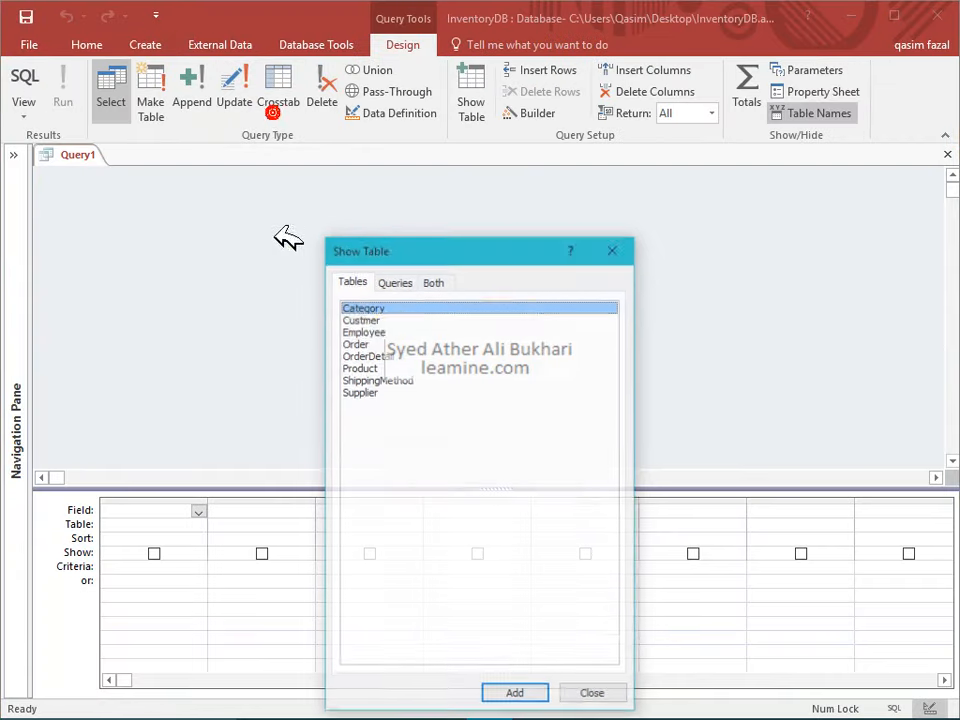
{"action": "double_click", "coordinate": [398, 367]}
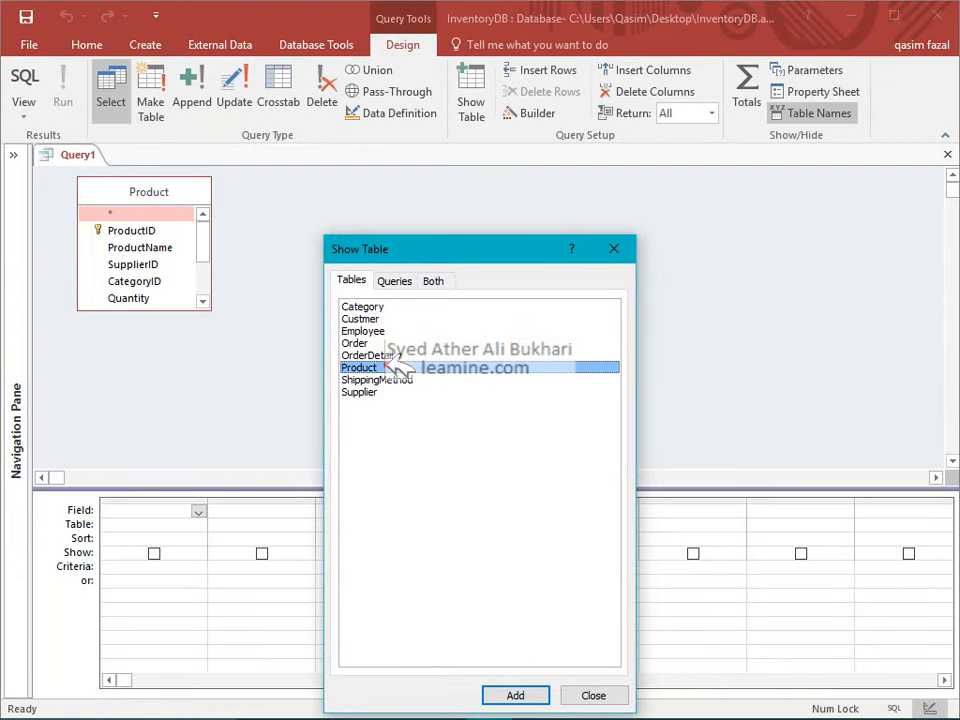
{"action": "left_click", "coordinate": [614, 248]}
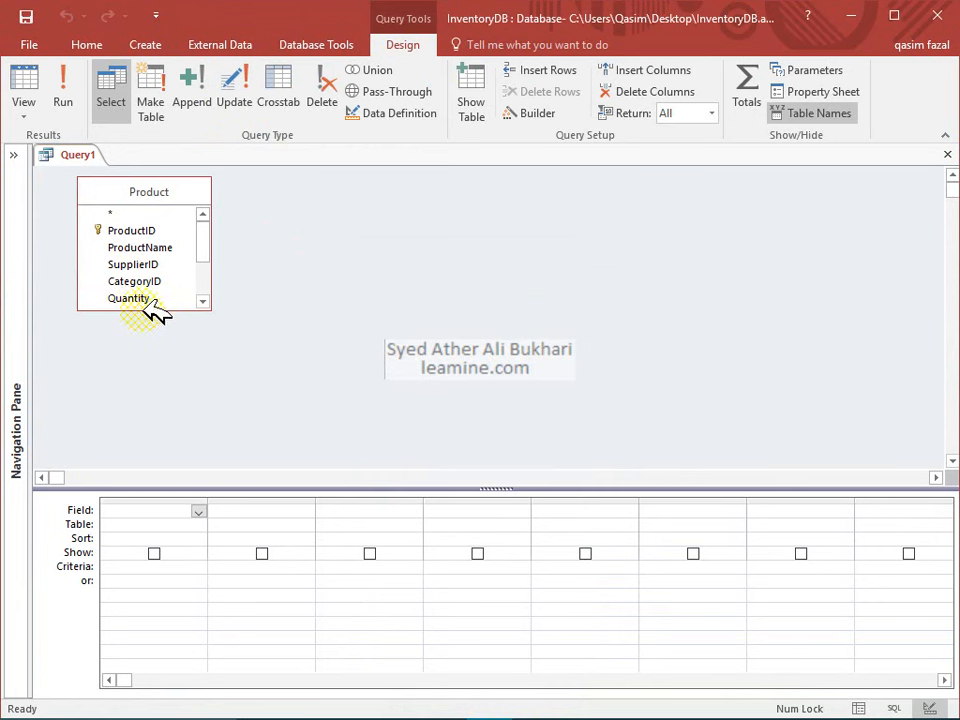
{"action": "double_click", "coordinate": [142, 216]}
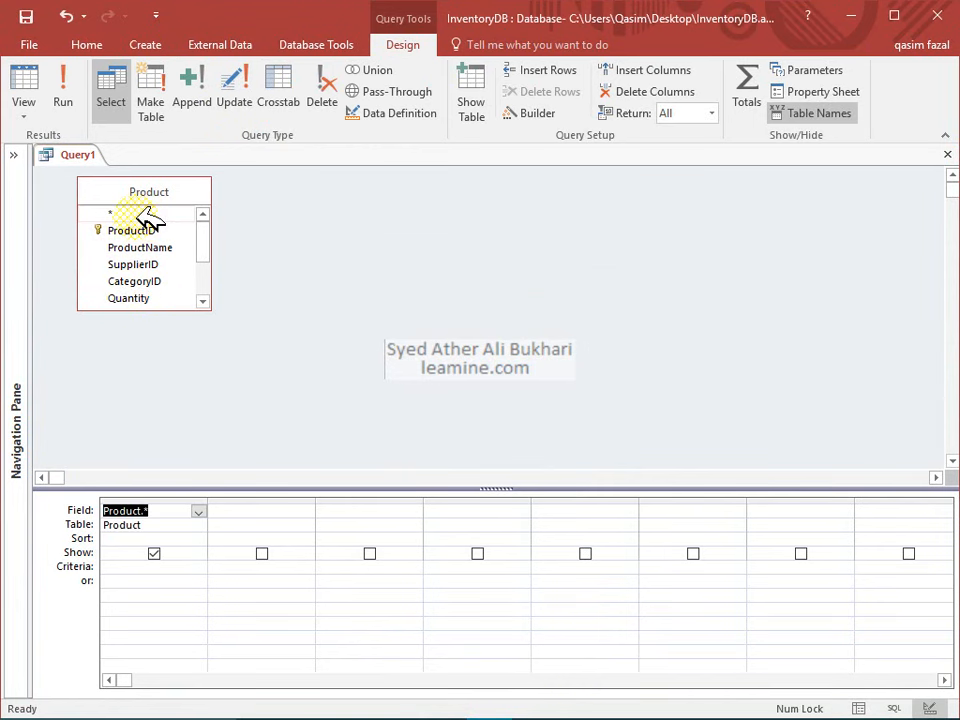
{"action": "left_click", "coordinate": [203, 302]}
{"action": "left_click", "coordinate": [203, 302]}
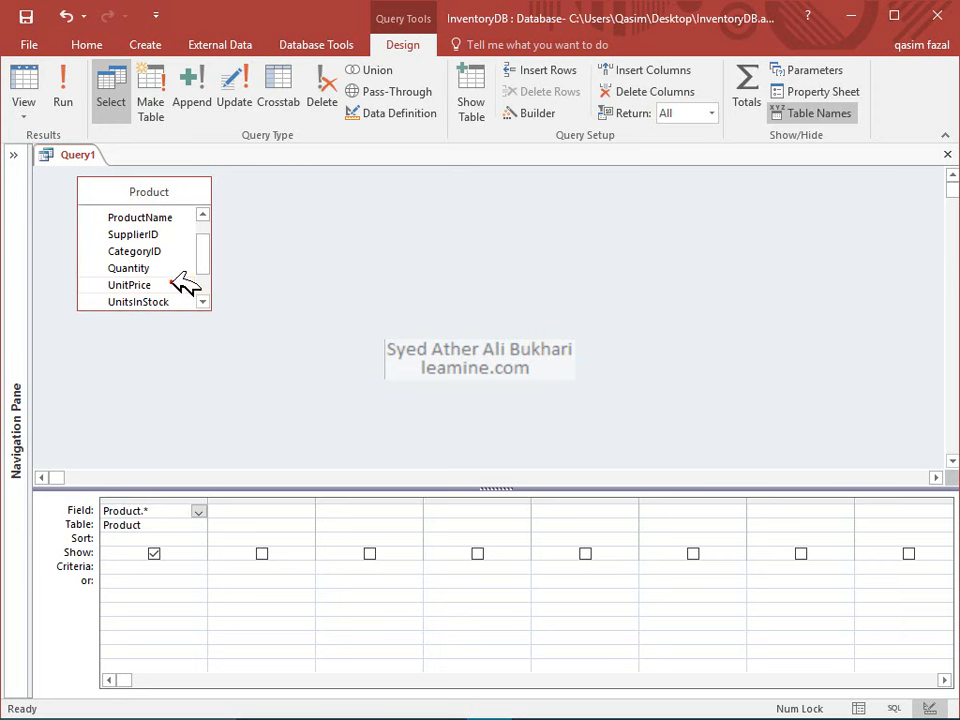
{"action": "double_click", "coordinate": [175, 285]}
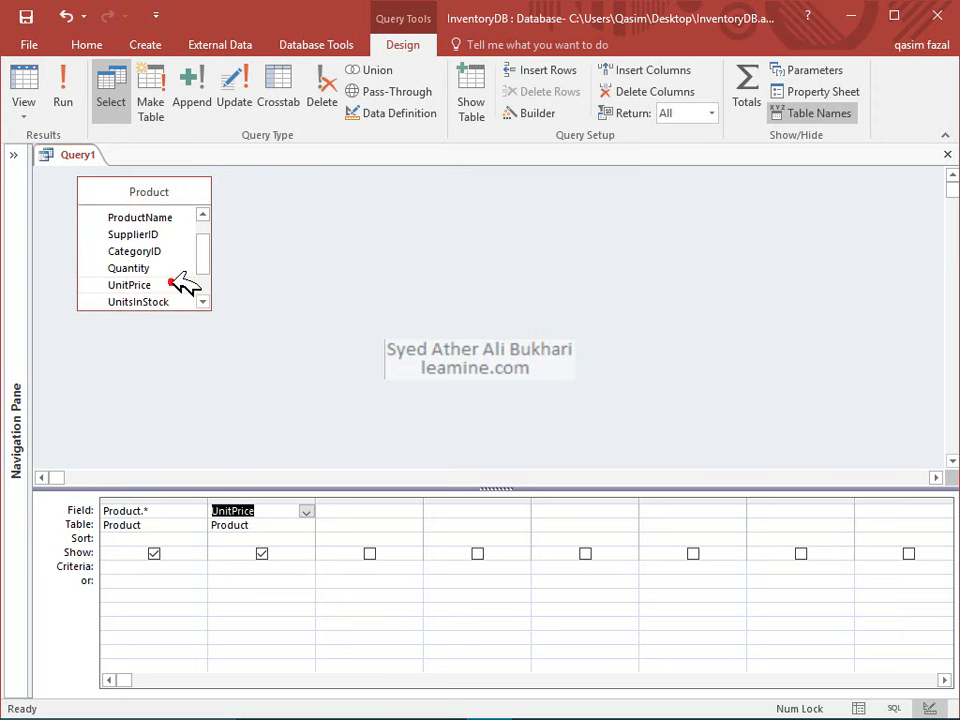
Step: Save the query as TopPriceProduct
{"action": "left_click", "coordinate": [252, 539]}
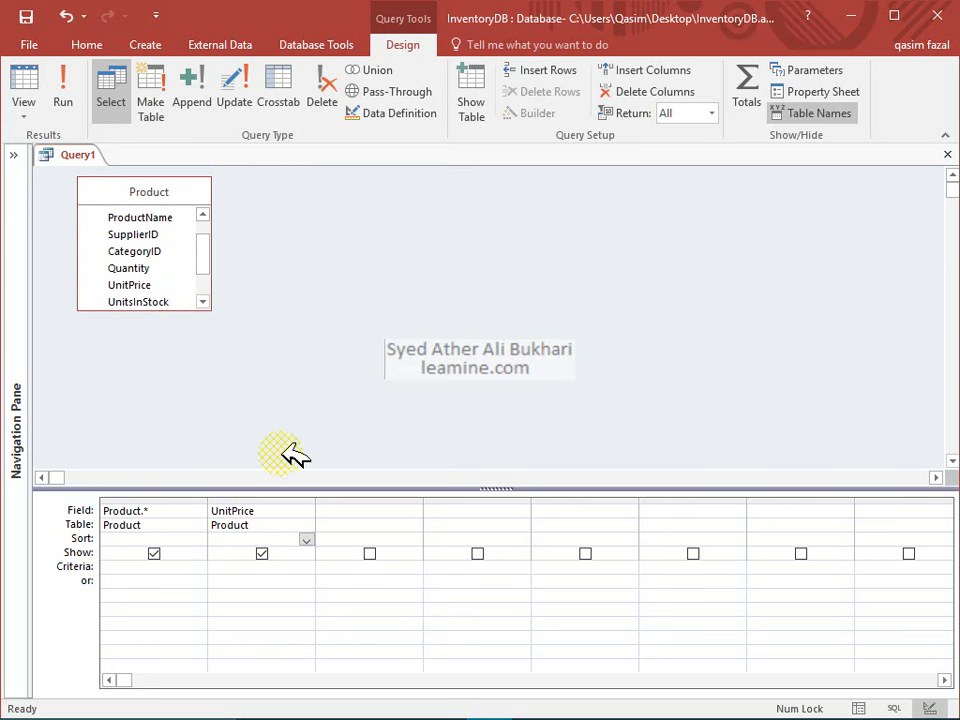
{"action": "key", "text": "ctrl+s"}
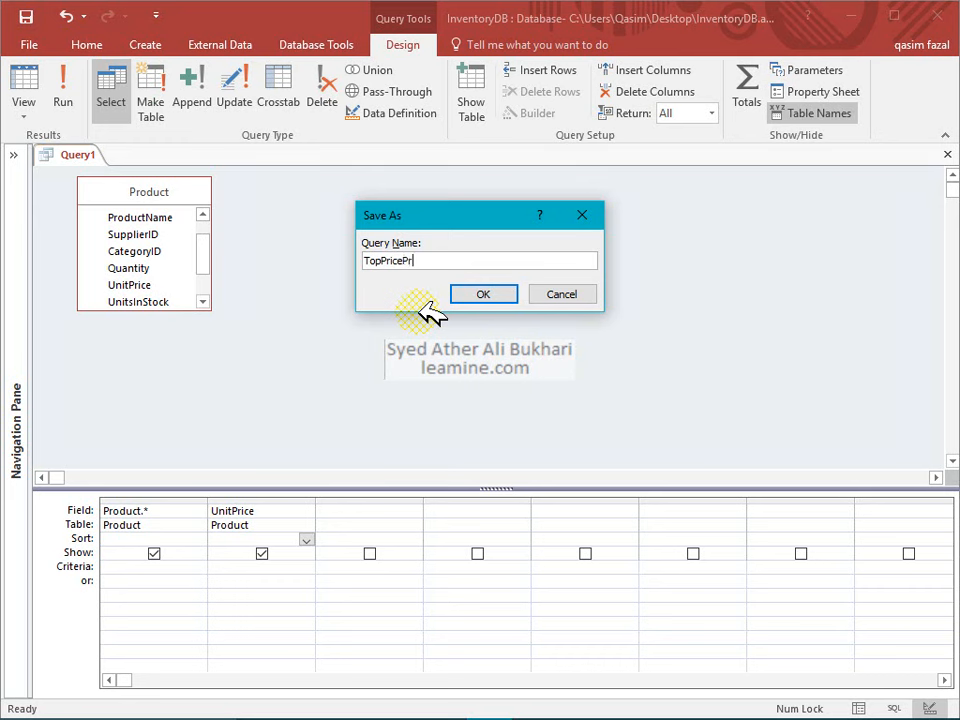
{"action": "left_click", "coordinate": [485, 293]}
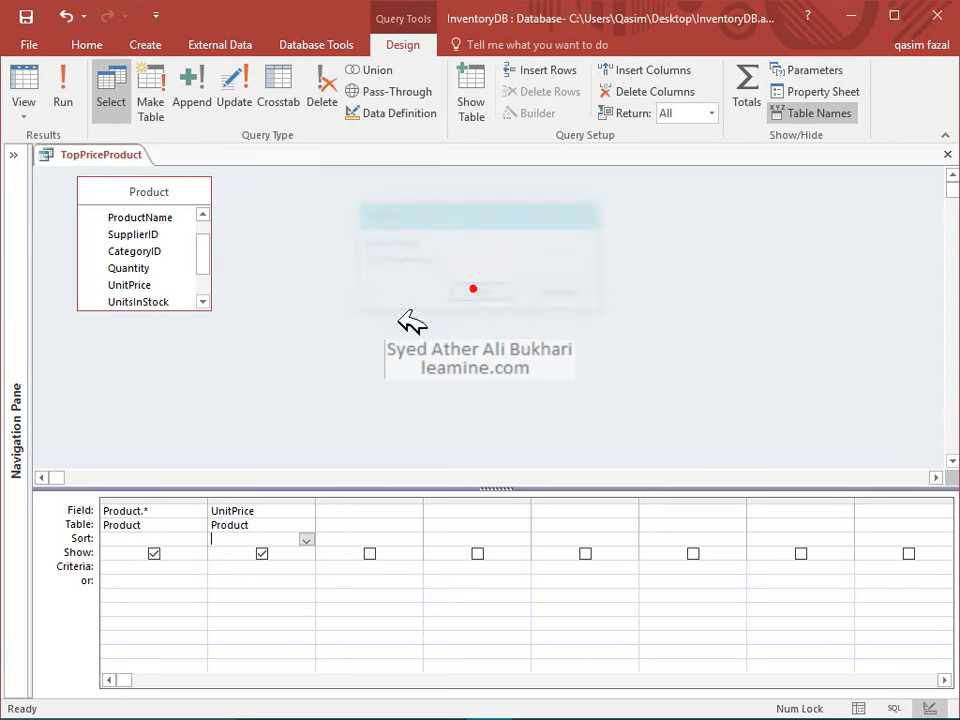
Step: Run the query, widen the Product.UnitPrice column to fit its heading, and check each product's unit price
{"action": "left_click", "coordinate": [62, 95]}
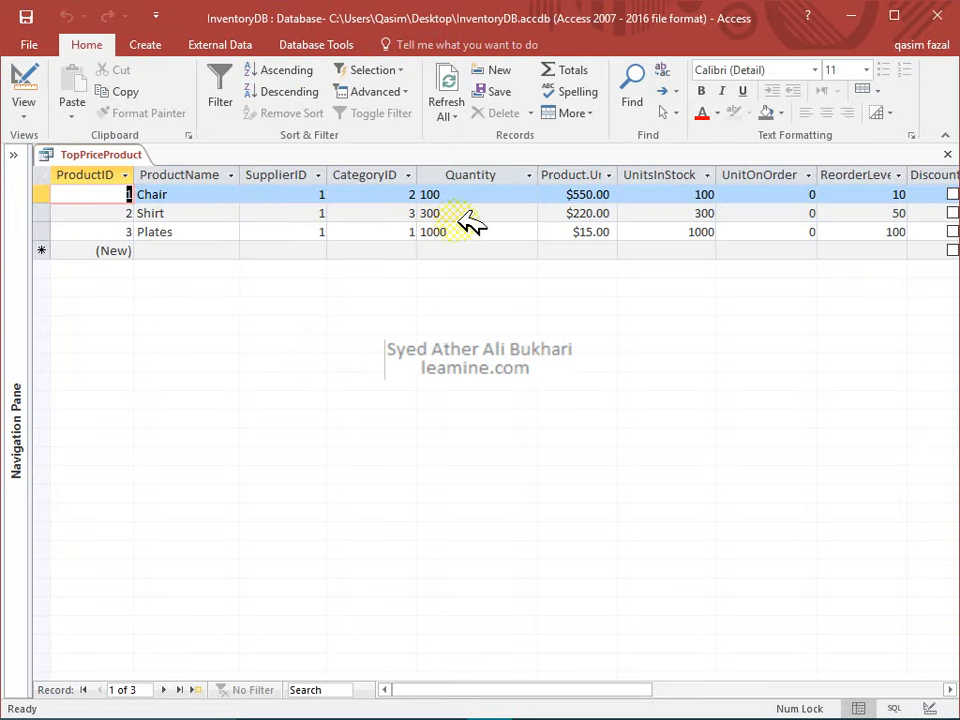
{"action": "left_click", "coordinate": [612, 172]}
{"action": "double_click", "coordinate": [620, 174]}
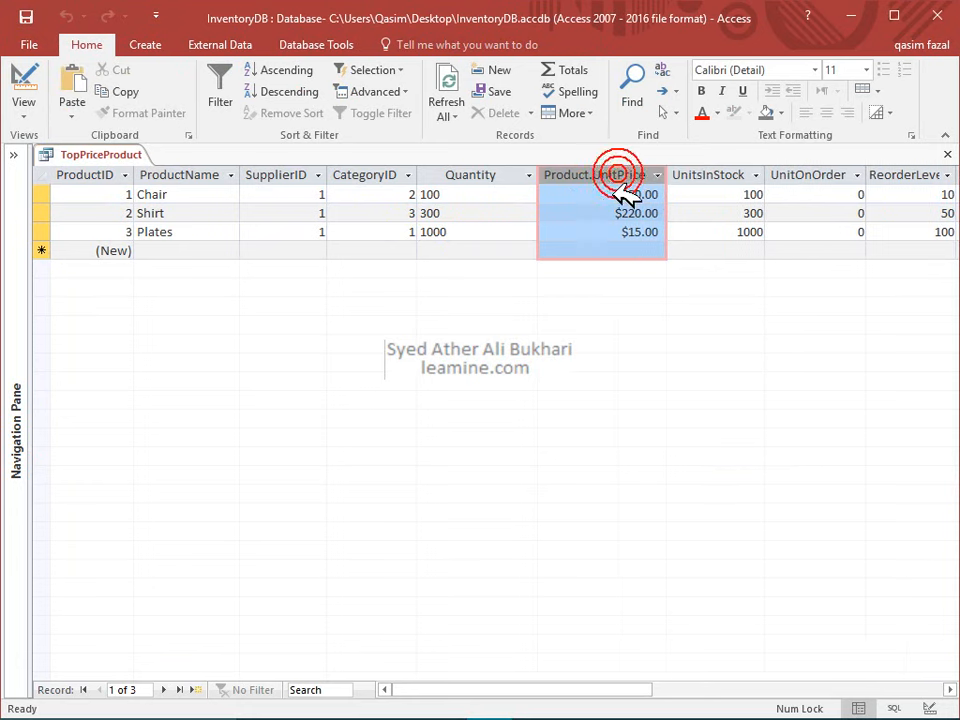
{"action": "left_click", "coordinate": [628, 194]}
{"action": "left_click", "coordinate": [612, 212]}
{"action": "left_click", "coordinate": [614, 231]}
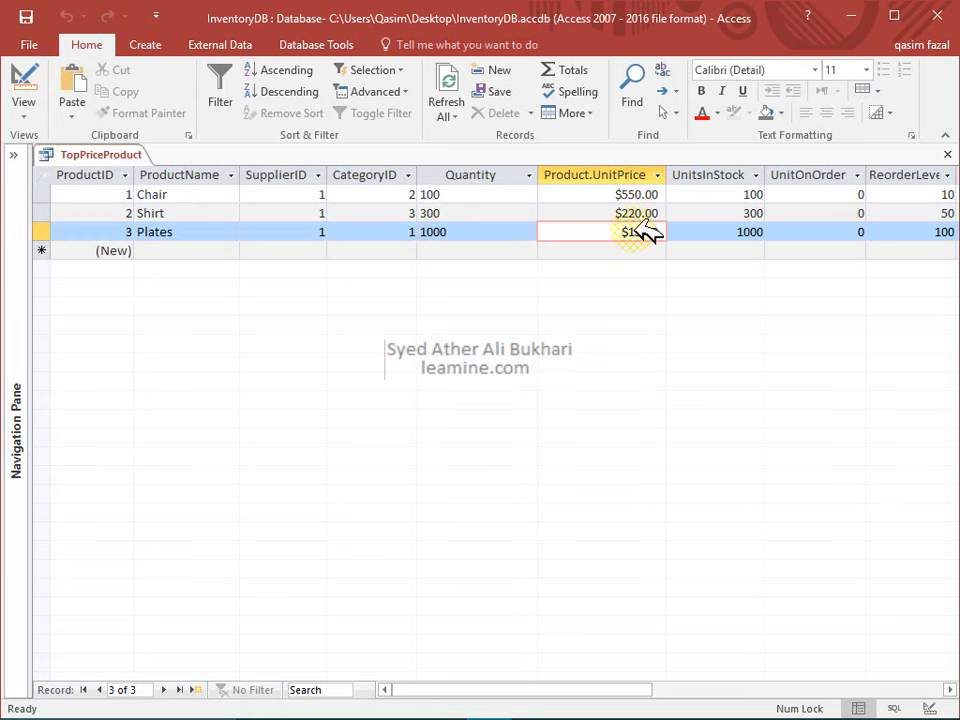
Step: Set the UnitPrice column's sort order to Descending in the query design and run the query
{"action": "left_click", "coordinate": [25, 82]}
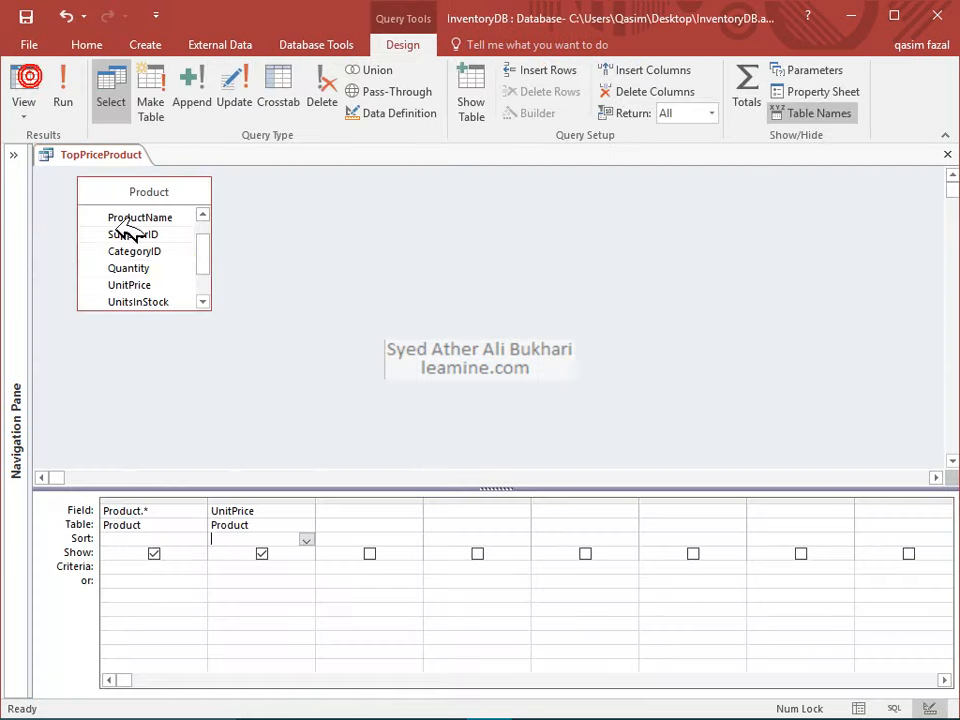
{"action": "left_click", "coordinate": [260, 539]}
{"action": "left_click", "coordinate": [305, 540]}
{"action": "left_click", "coordinate": [305, 540]}
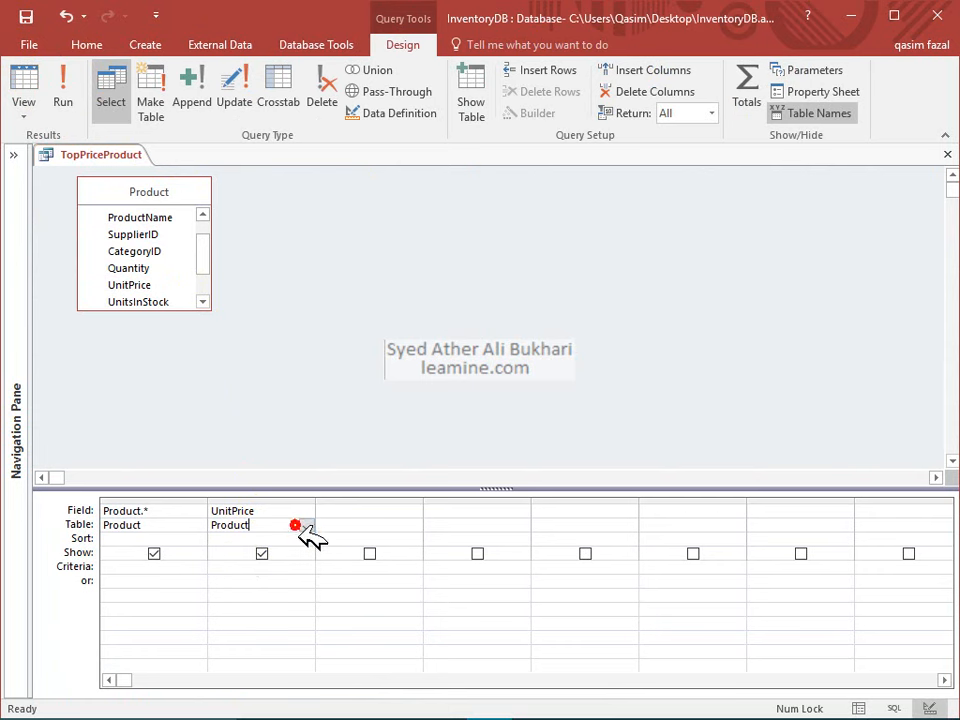
{"action": "left_click", "coordinate": [305, 540]}
{"action": "left_click", "coordinate": [306, 566]}
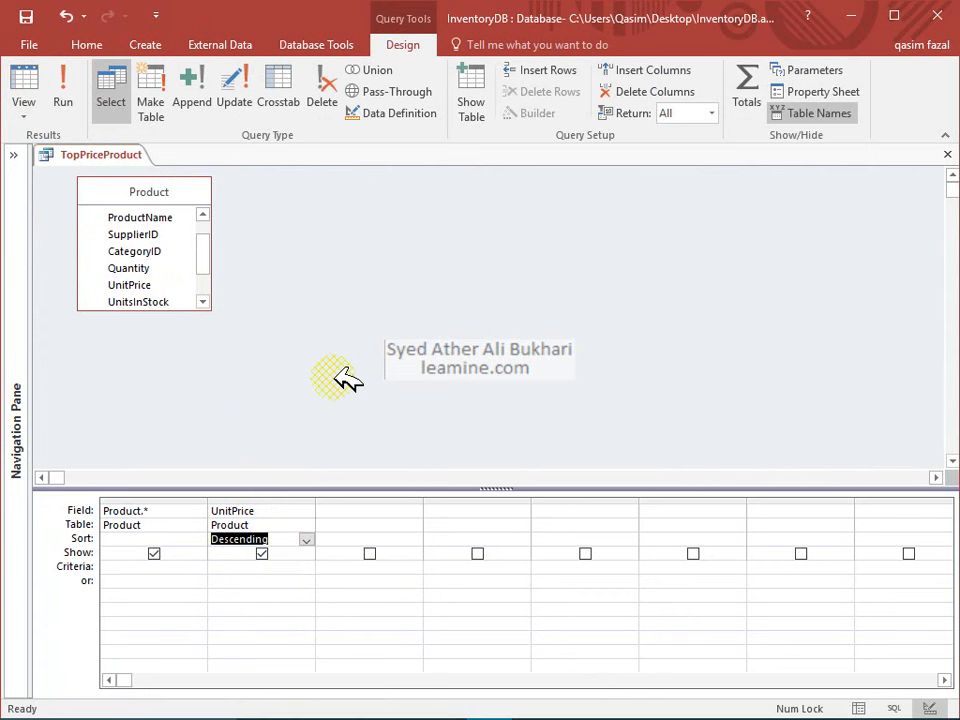
{"action": "left_click", "coordinate": [63, 92]}
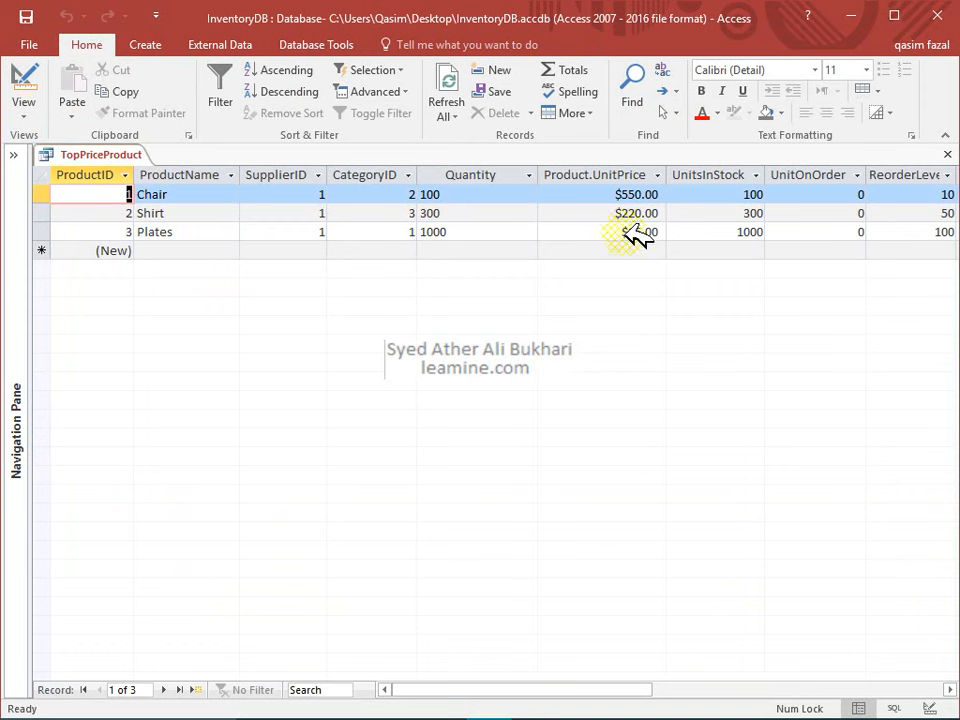
Step: Insert Top 1 after SELECT in the query's SQL statement so only the highest-priced product is returned
{"action": "left_click", "coordinate": [24, 84]}
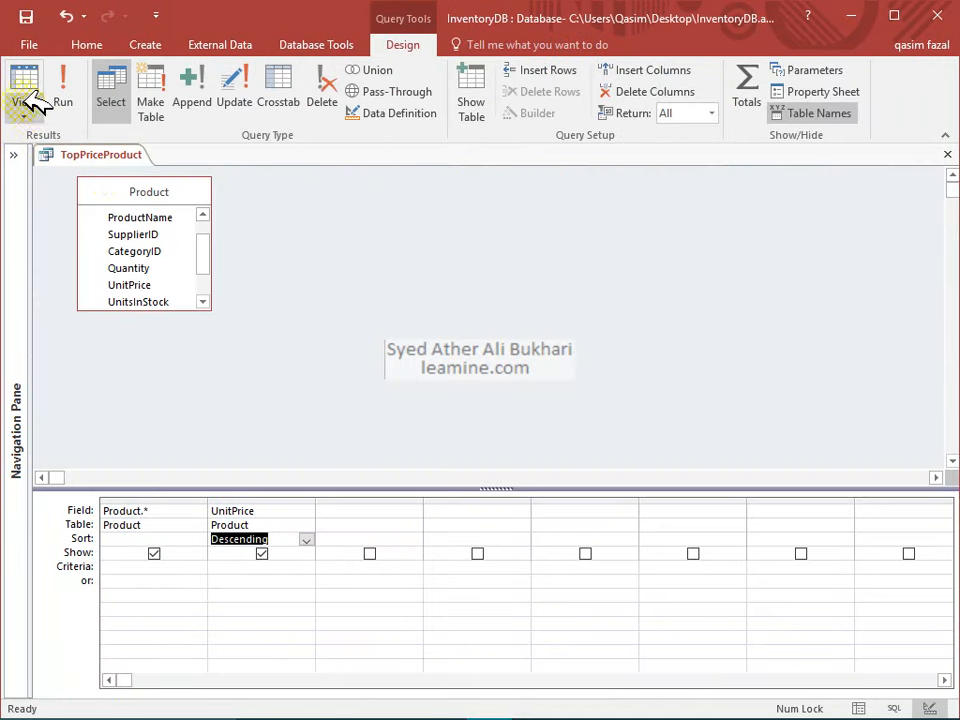
{"action": "left_click", "coordinate": [28, 107]}
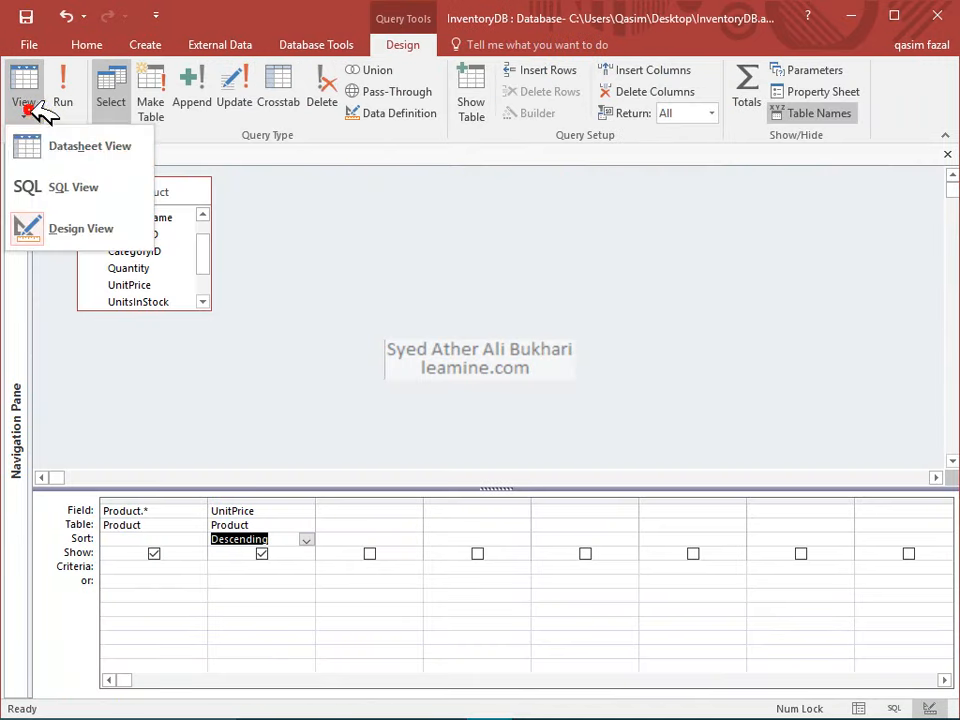
{"action": "left_click", "coordinate": [57, 186]}
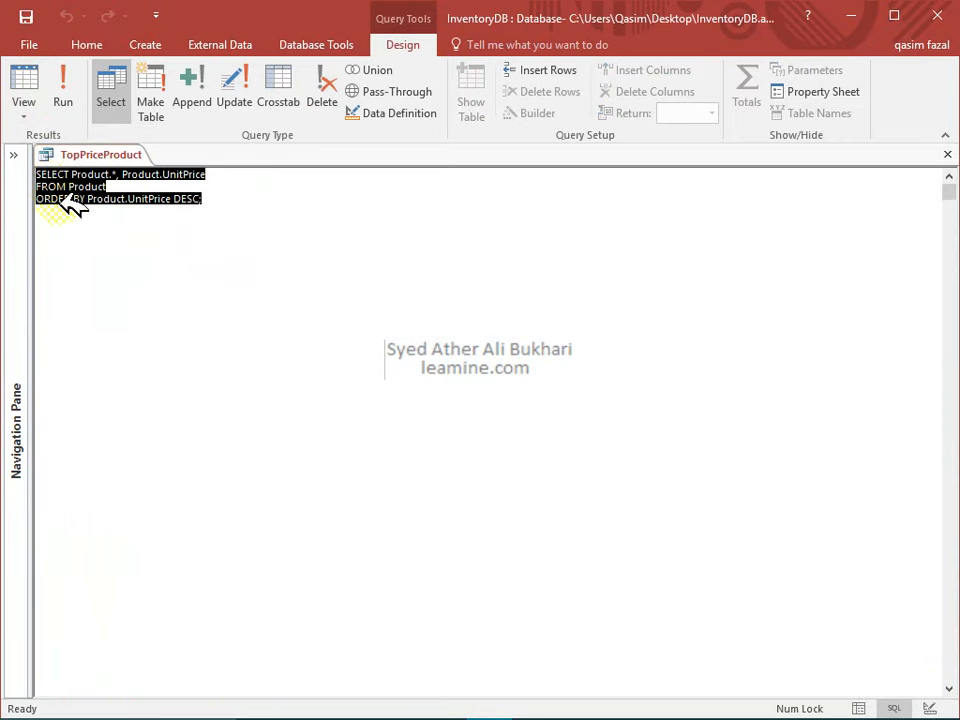
{"action": "left_click", "coordinate": [71, 174]}
{"action": "left_click", "coordinate": [208, 204]}
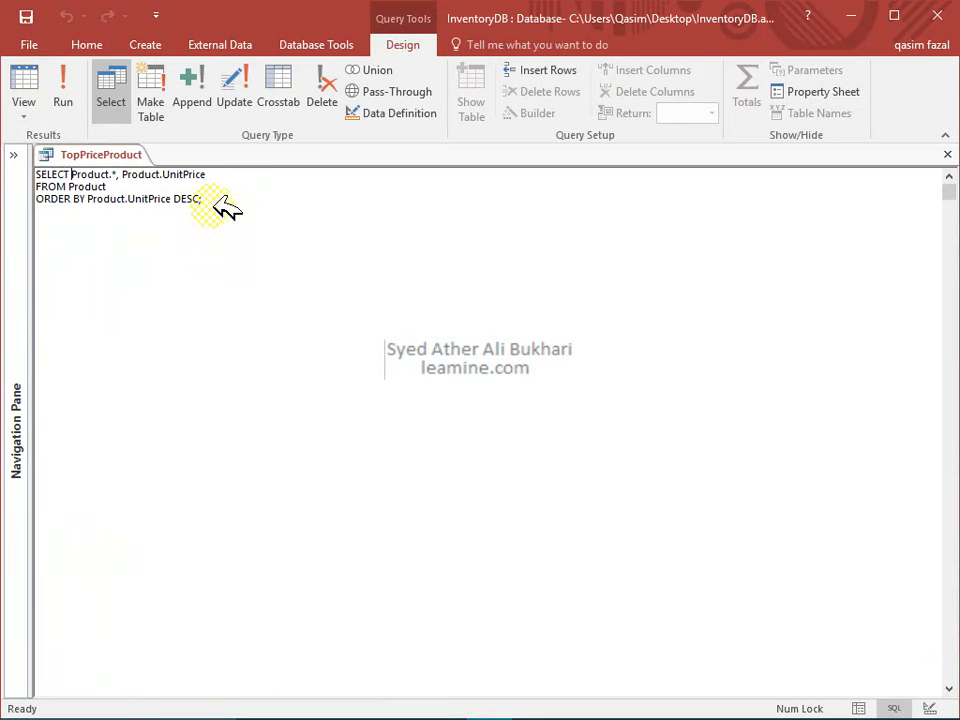
{"action": "type", "text": "Top"}
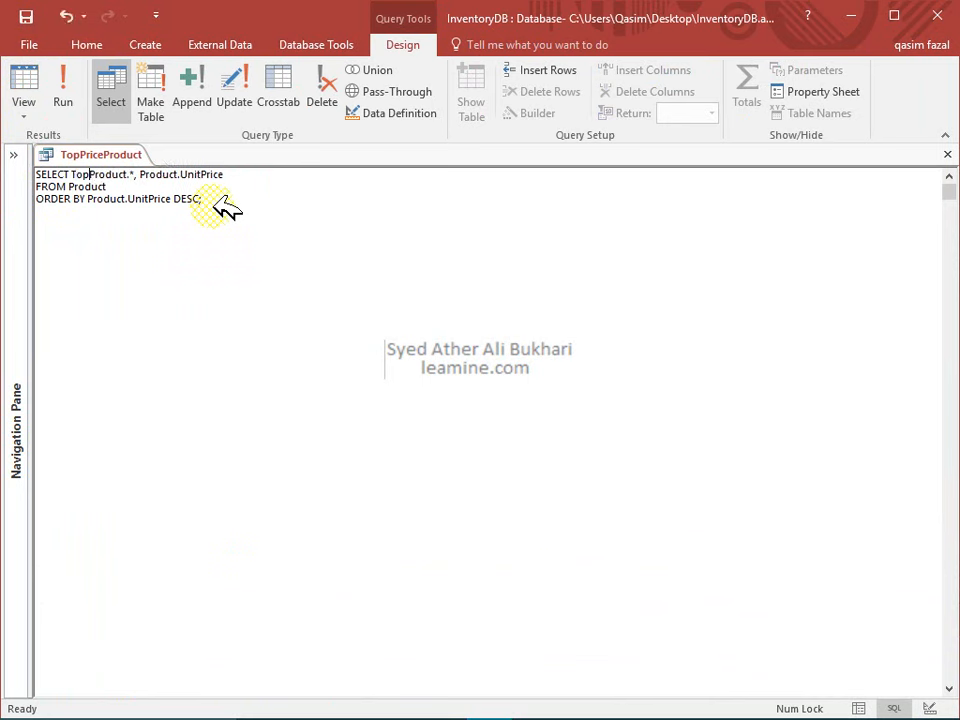
{"action": "type", "text": " 1"}
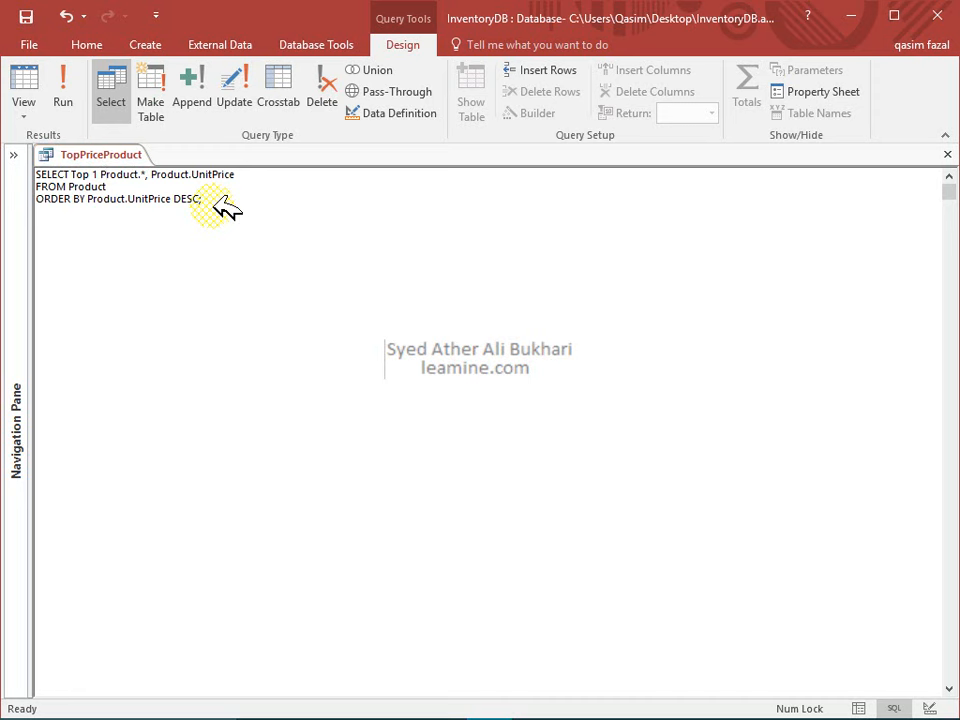
{"action": "left_click", "coordinate": [216, 228]}
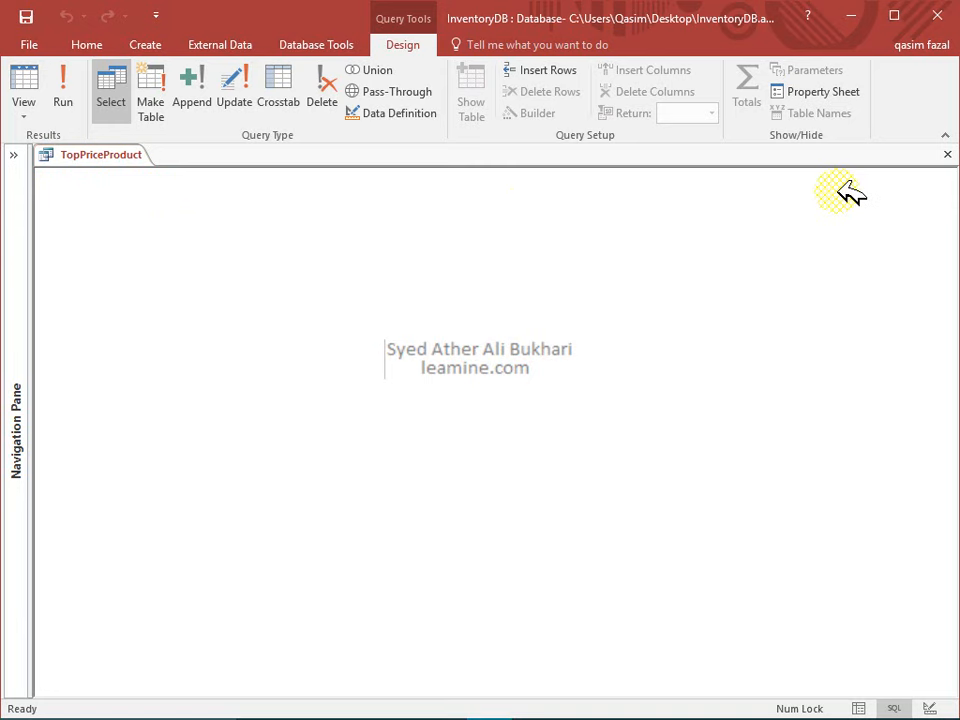
Step: Close the query, expand the navigation pane, and reopen TopPriceProduct to check the returned product's unit price
{"action": "left_click", "coordinate": [946, 154]}
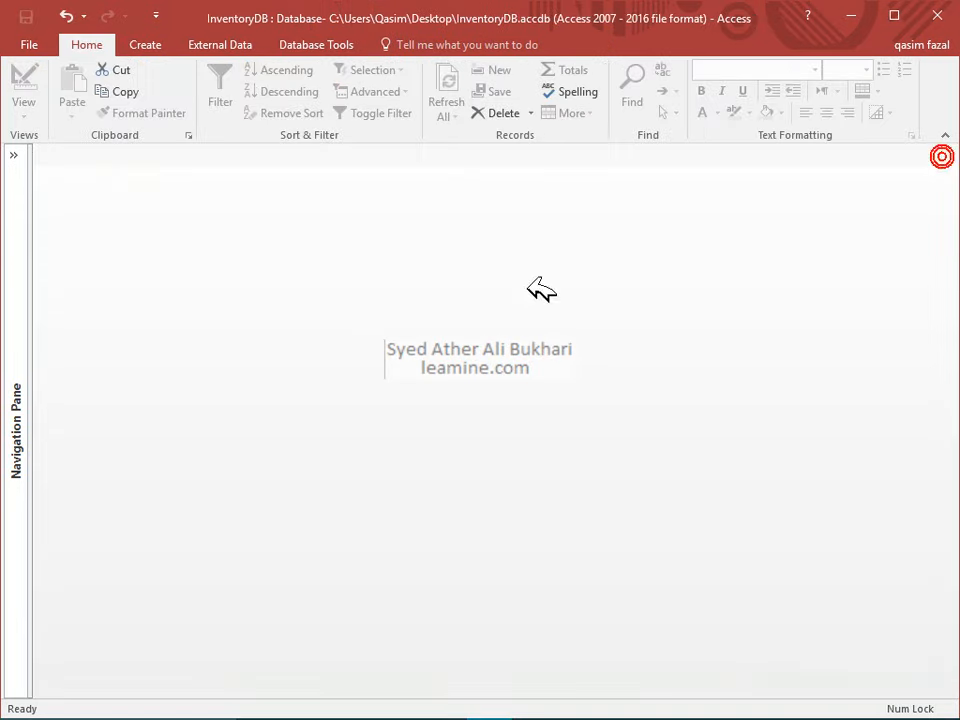
{"action": "left_click", "coordinate": [14, 193]}
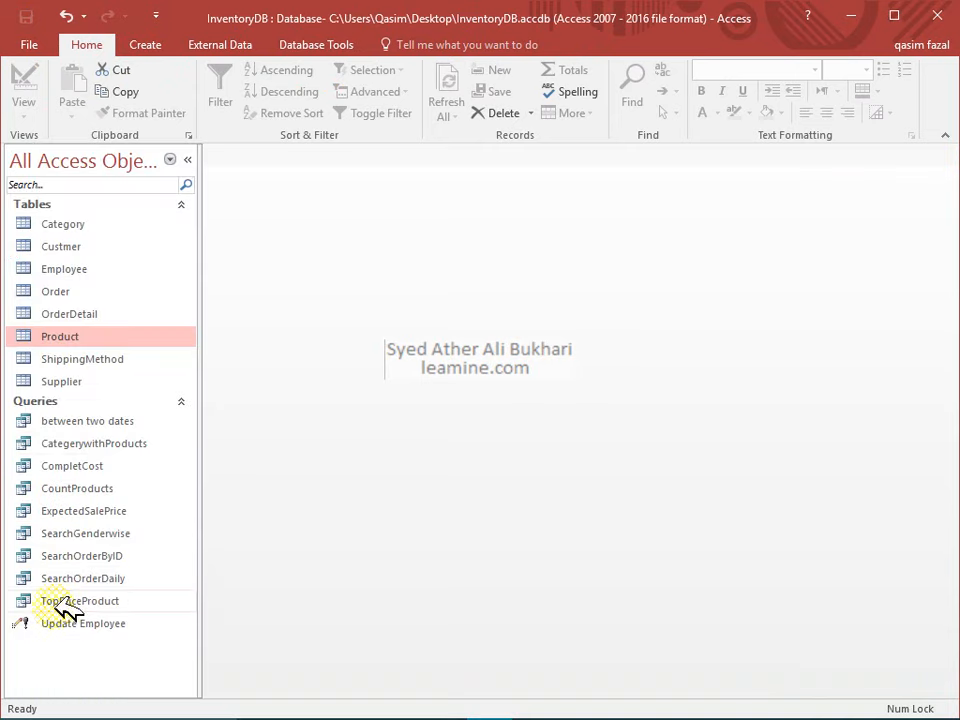
{"action": "double_click", "coordinate": [72, 602]}
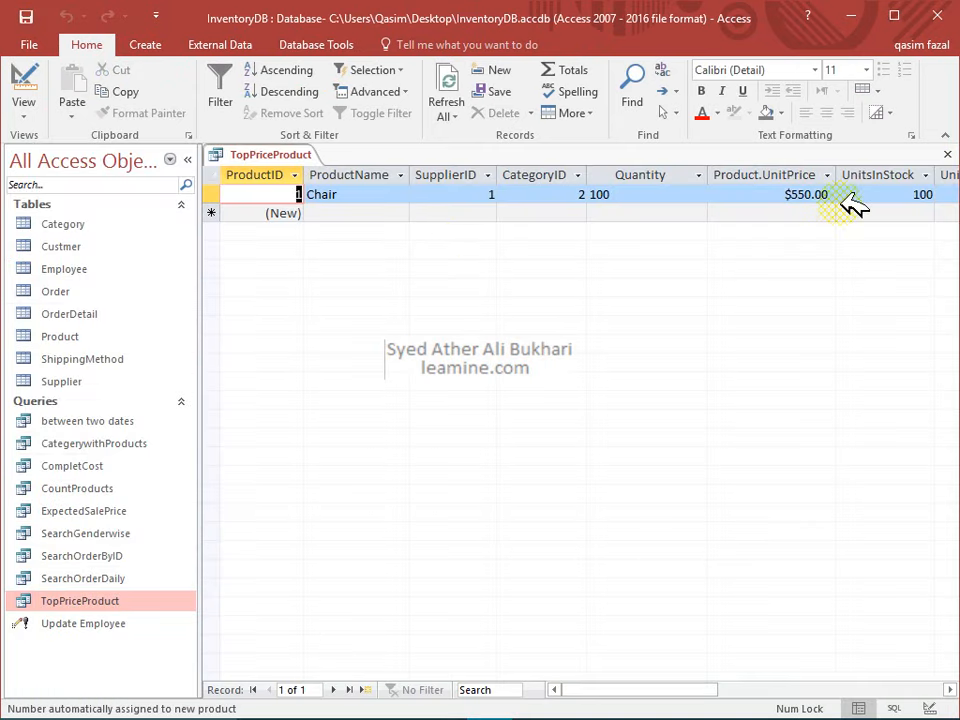
{"action": "left_click", "coordinate": [806, 197]}
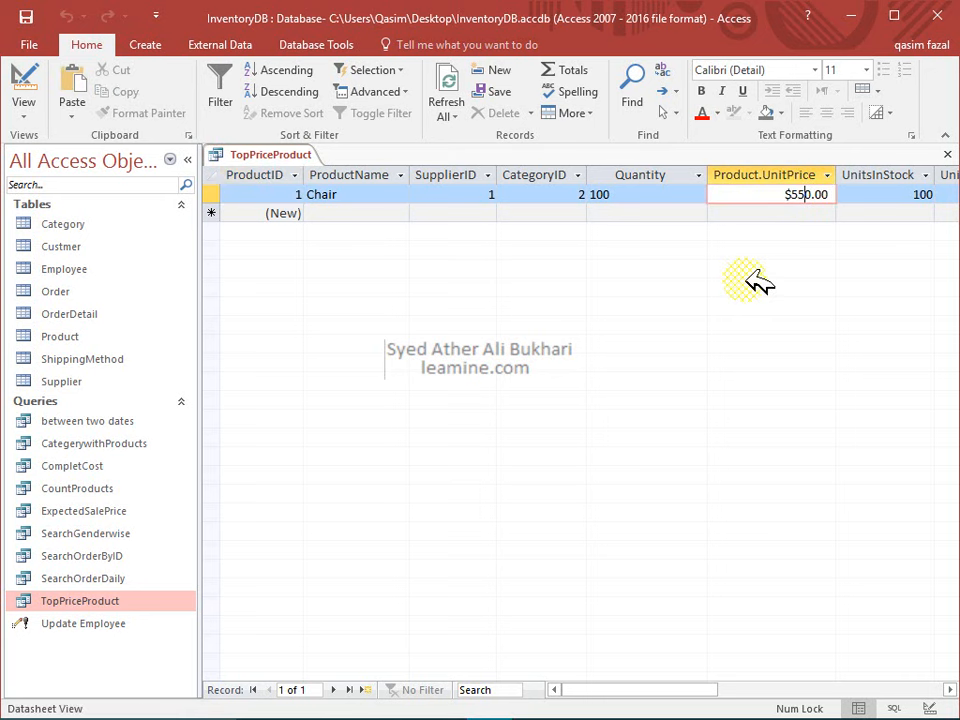
Step: Change the TOP value in the TopPriceProduct SQL statement to 2
{"action": "left_click", "coordinate": [16, 82]}
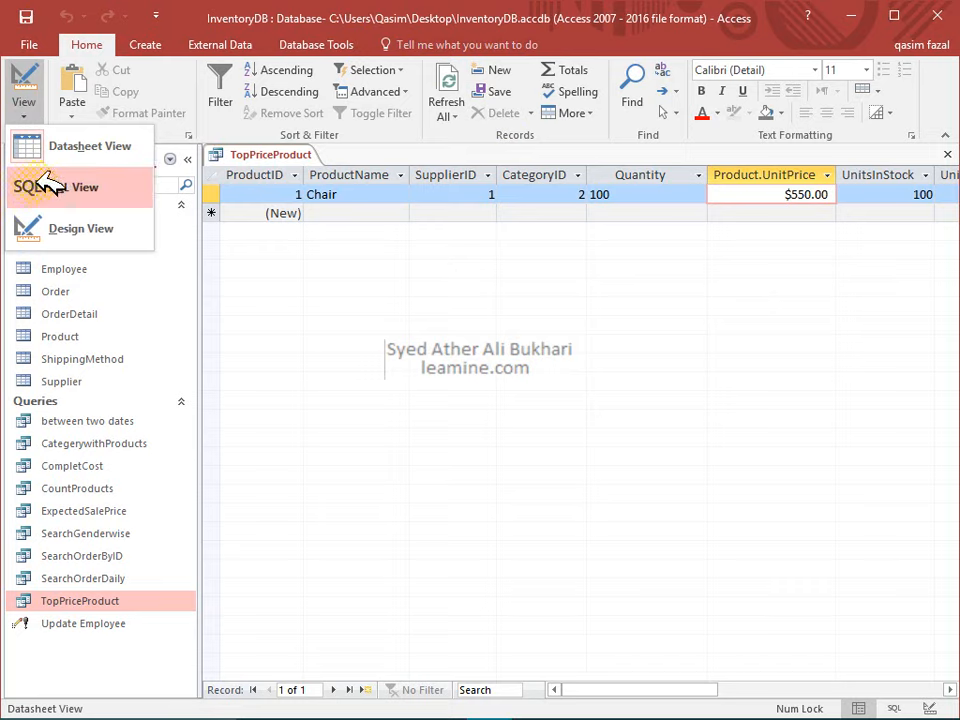
{"action": "left_click", "coordinate": [78, 229]}
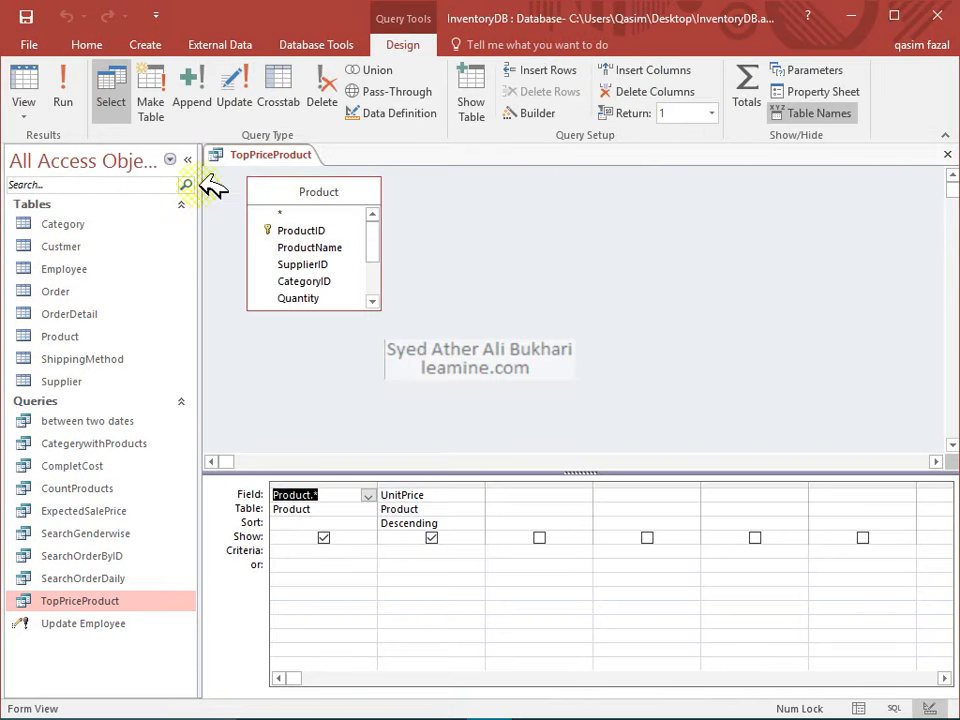
{"action": "left_click", "coordinate": [28, 106]}
{"action": "left_click", "coordinate": [84, 187]}
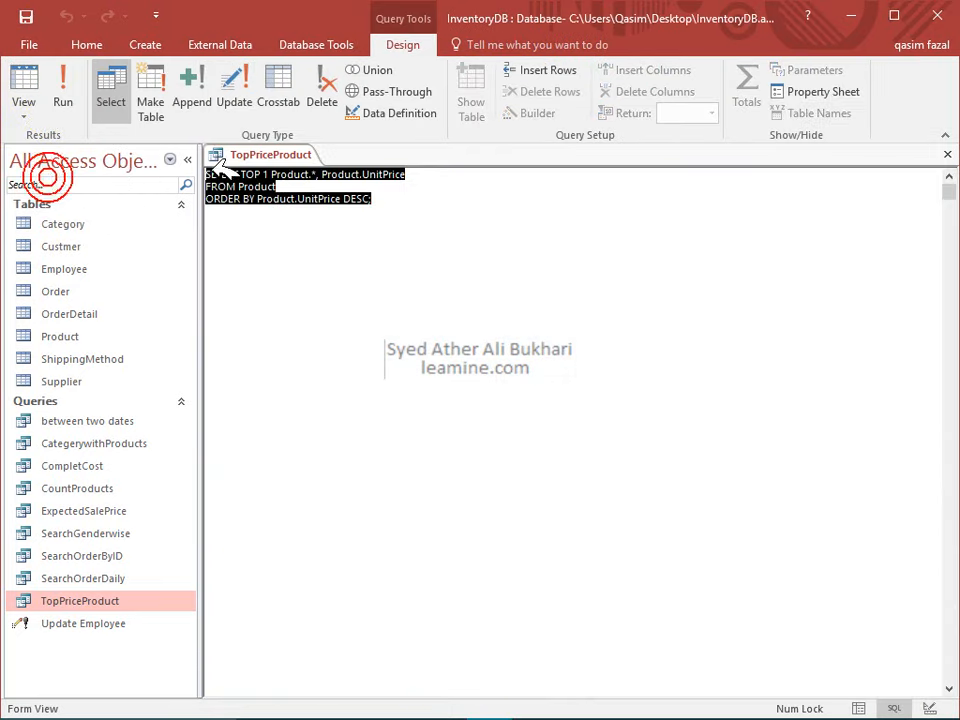
{"action": "left_click", "coordinate": [280, 176]}
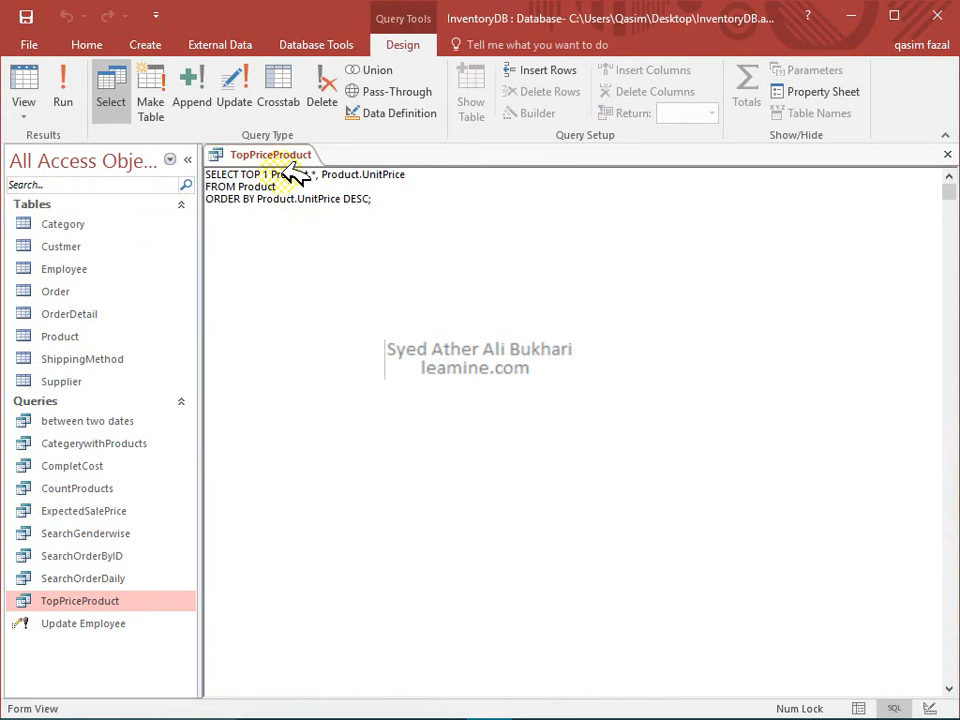
{"action": "type", "text": "2"}
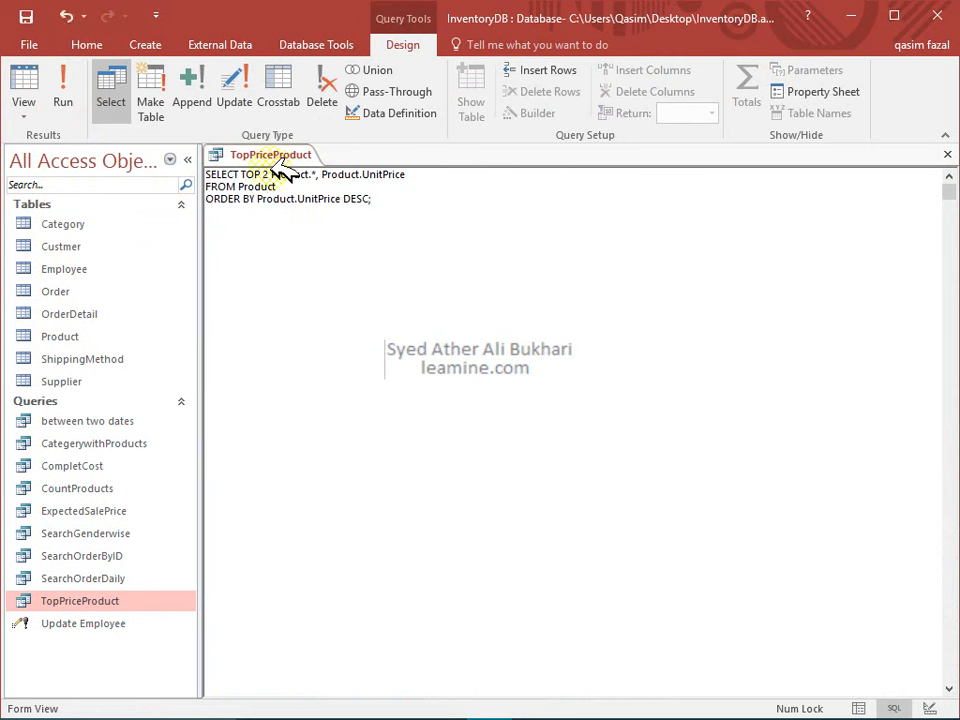
Step: Run TopPriceProduct to view the highest-priced products, and close the query
{"action": "left_click", "coordinate": [66, 15]}
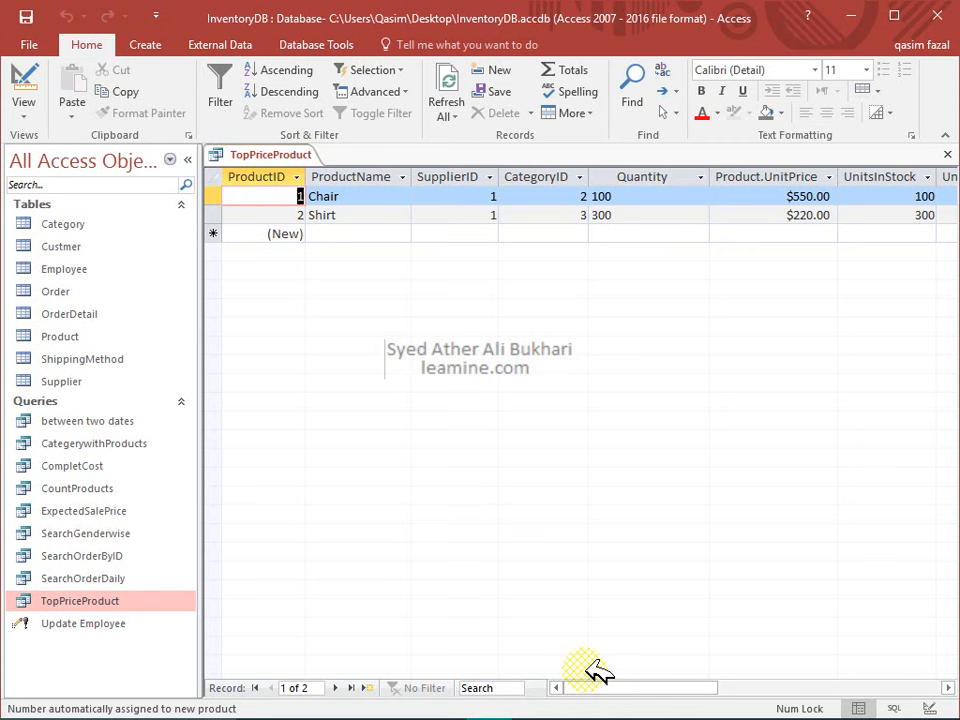
{"action": "left_click", "coordinate": [947, 154]}
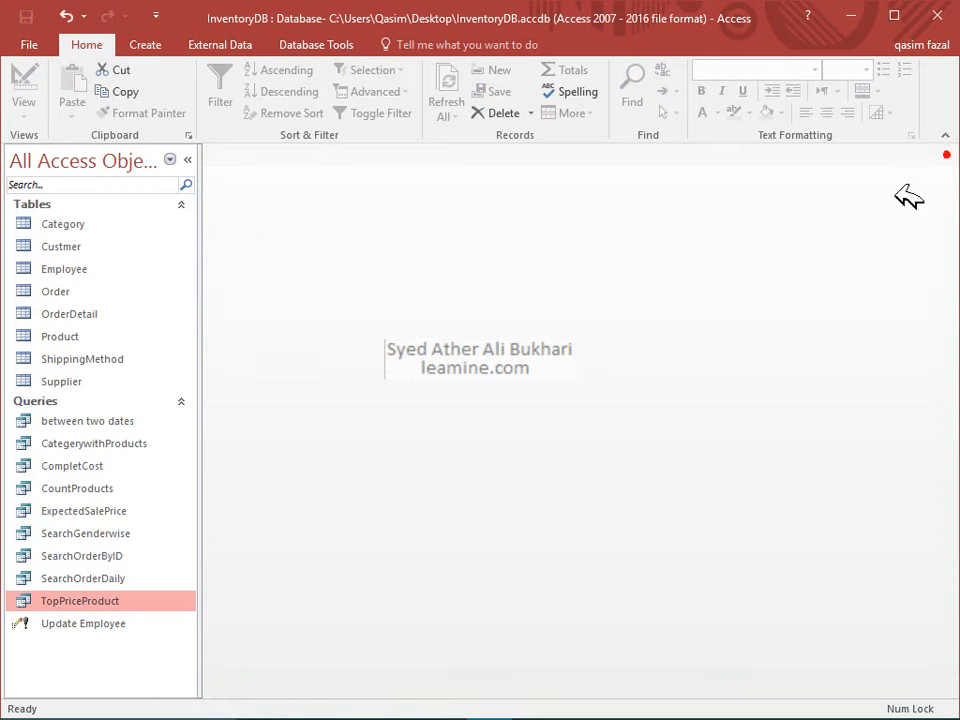
{"action": "left_click", "coordinate": [141, 46]}
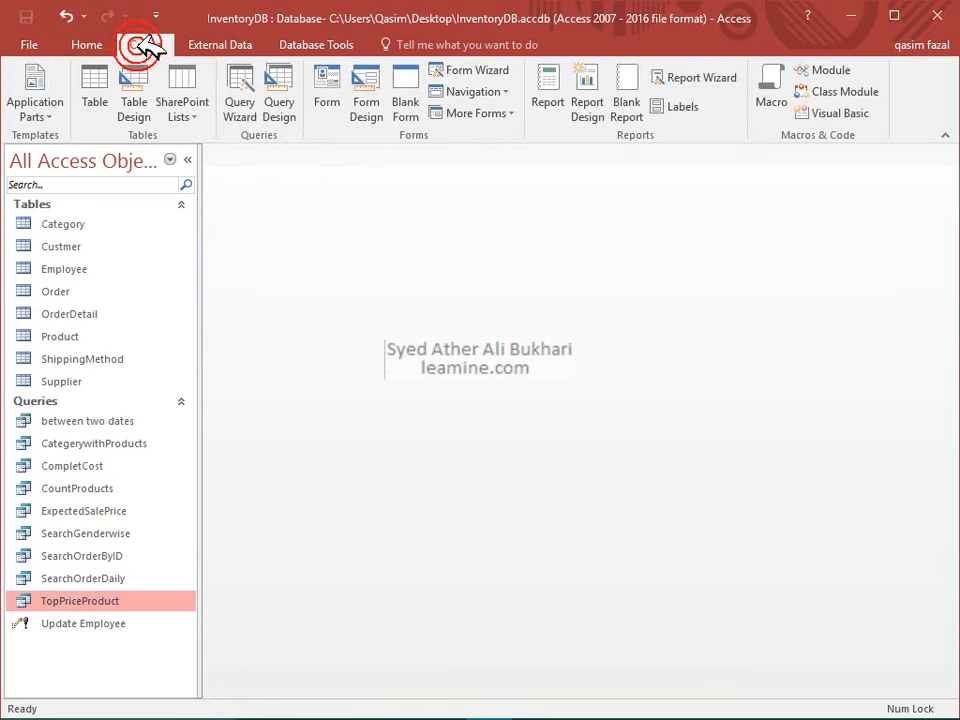
Step: Create a new query design from the Product table with the ProductID field, and convert it to a delete query
{"action": "left_click", "coordinate": [280, 110]}
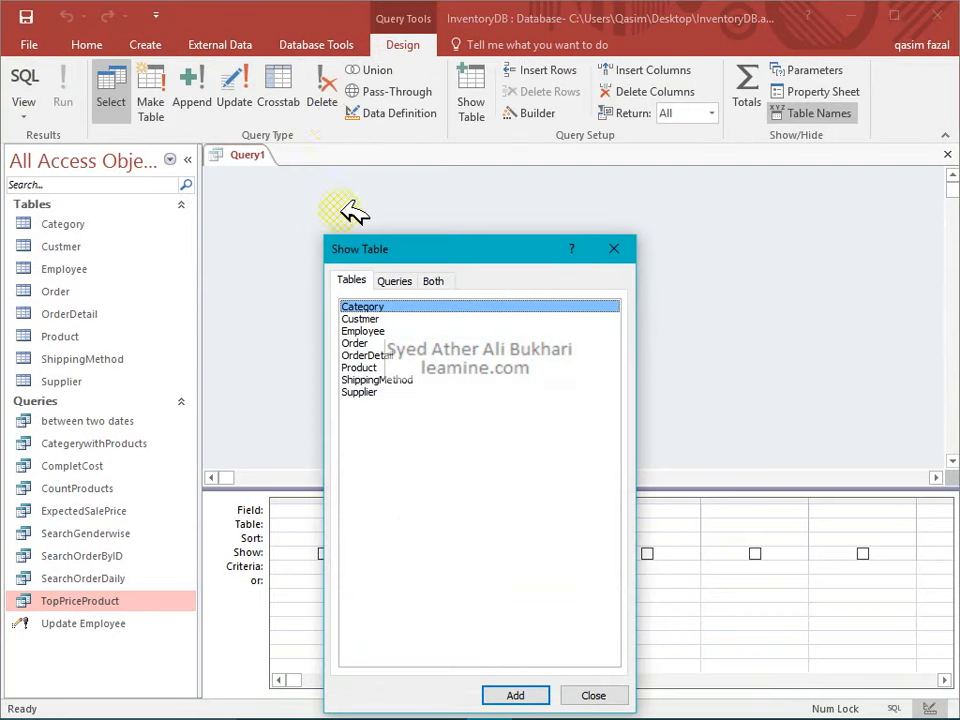
{"action": "double_click", "coordinate": [370, 368]}
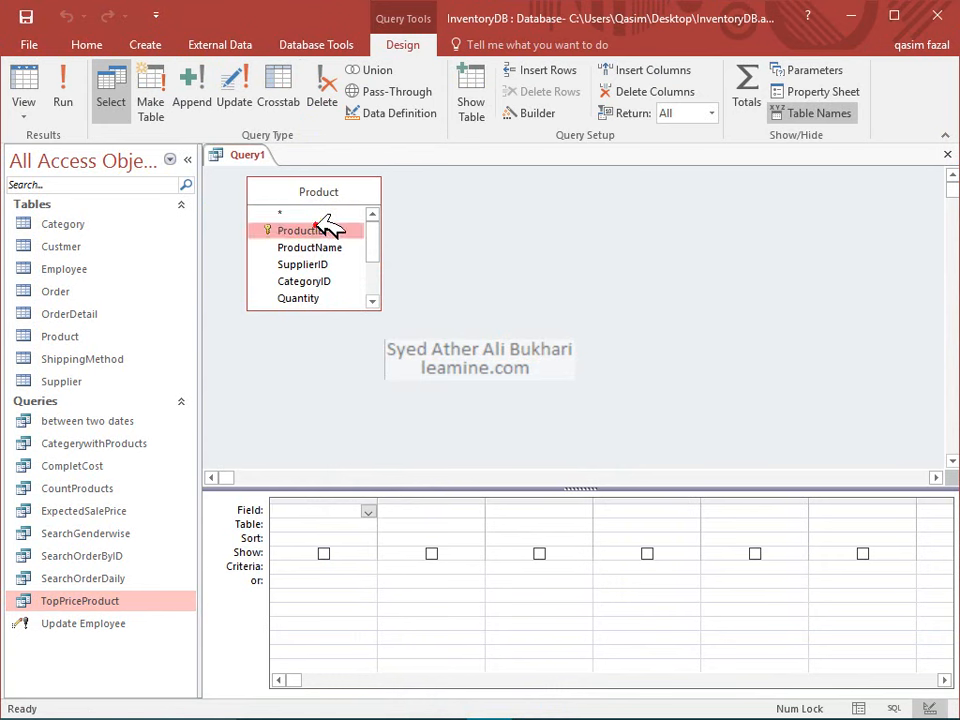
{"action": "double_click", "coordinate": [300, 230]}
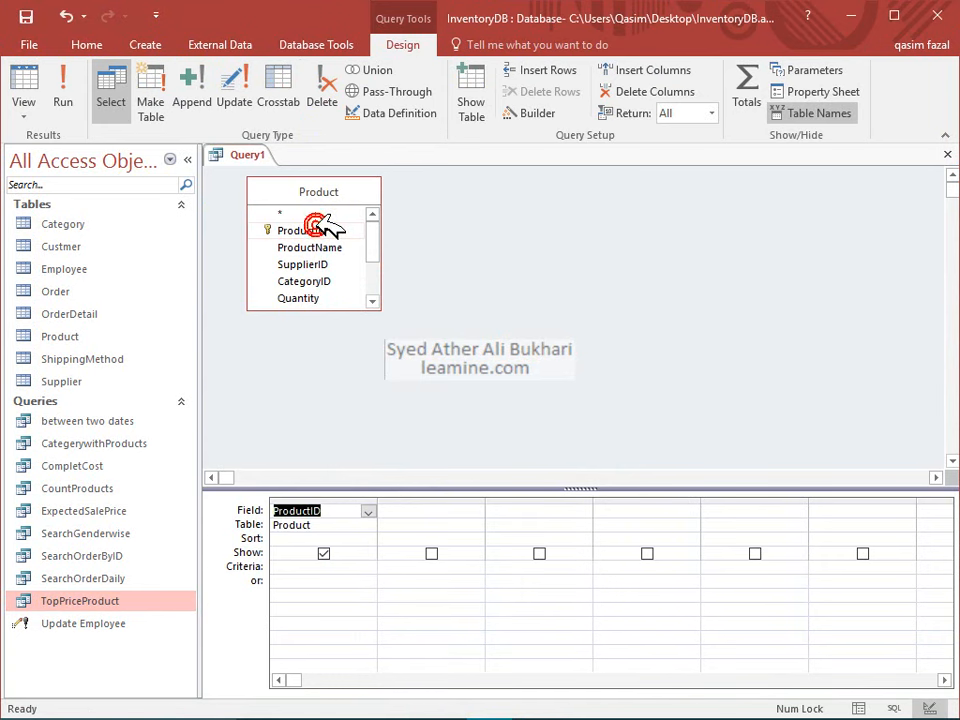
{"action": "left_click", "coordinate": [290, 566]}
{"action": "mouse_move", "coordinate": [510, 712]}
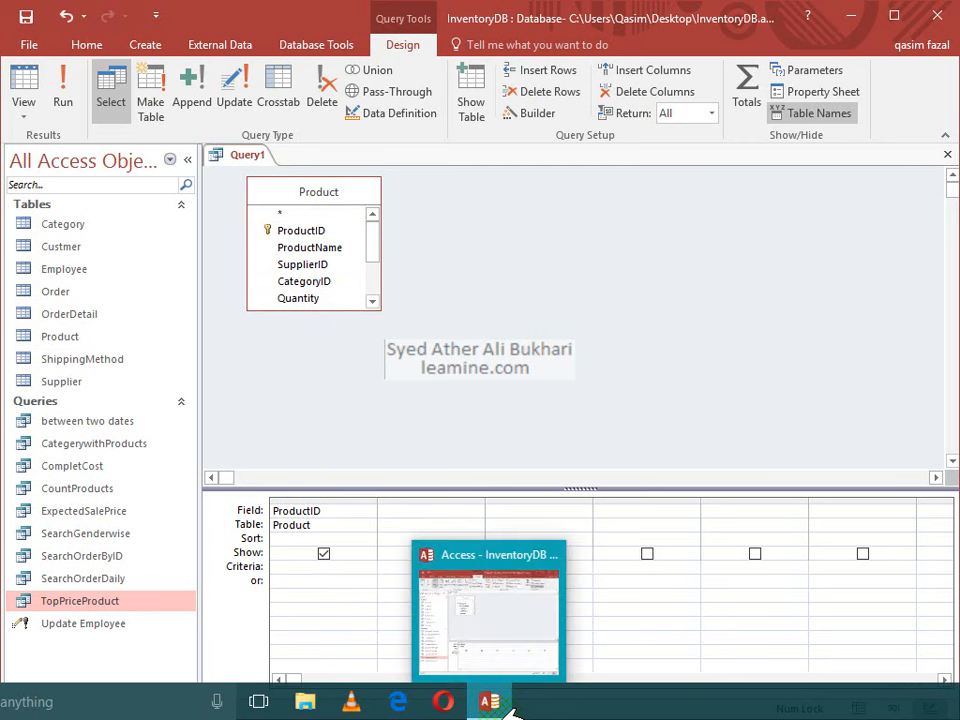
{"action": "left_click", "coordinate": [325, 100]}
Step: Set the ProductID criteria to the parameter prompt [Enter Product Id to Delete]
{"action": "left_click", "coordinate": [285, 568]}
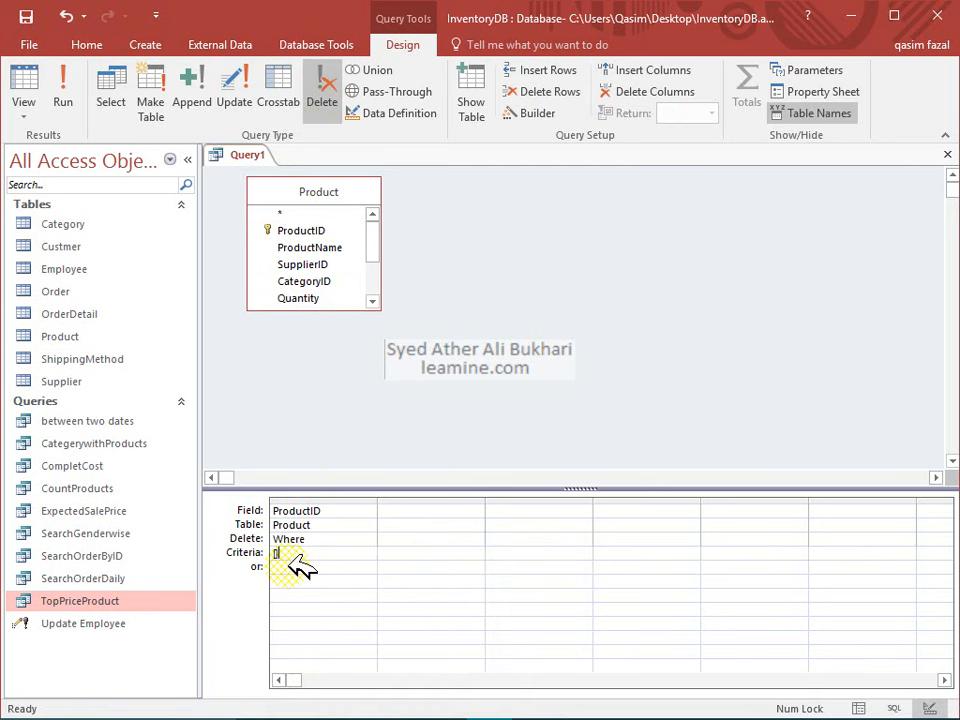
{"action": "type", "text": "[Enter"}
{"action": "type", "text": " Pr"}
{"action": "type", "text": "oduct "}
{"action": "type", "text": "Id "}
{"action": "type", "text": "to Del"}
{"action": "type", "text": "ete"}
{"action": "key", "text": "Home"}
Step: Save the query as Delete Product
{"action": "key", "text": "ctrl+s"}
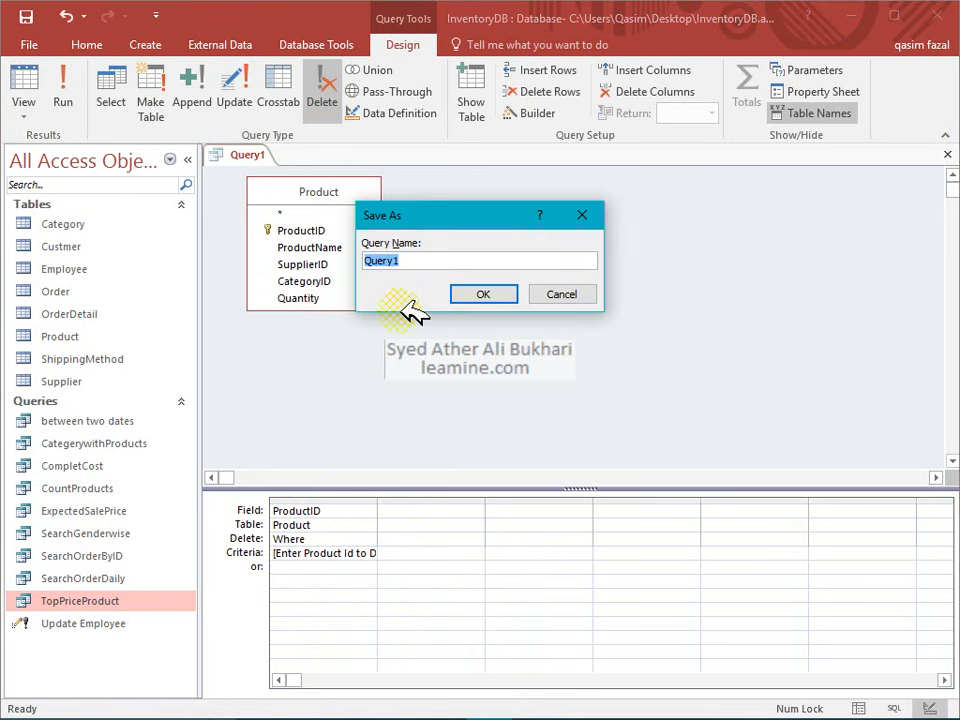
{"action": "type", "text": "Delete Product"}
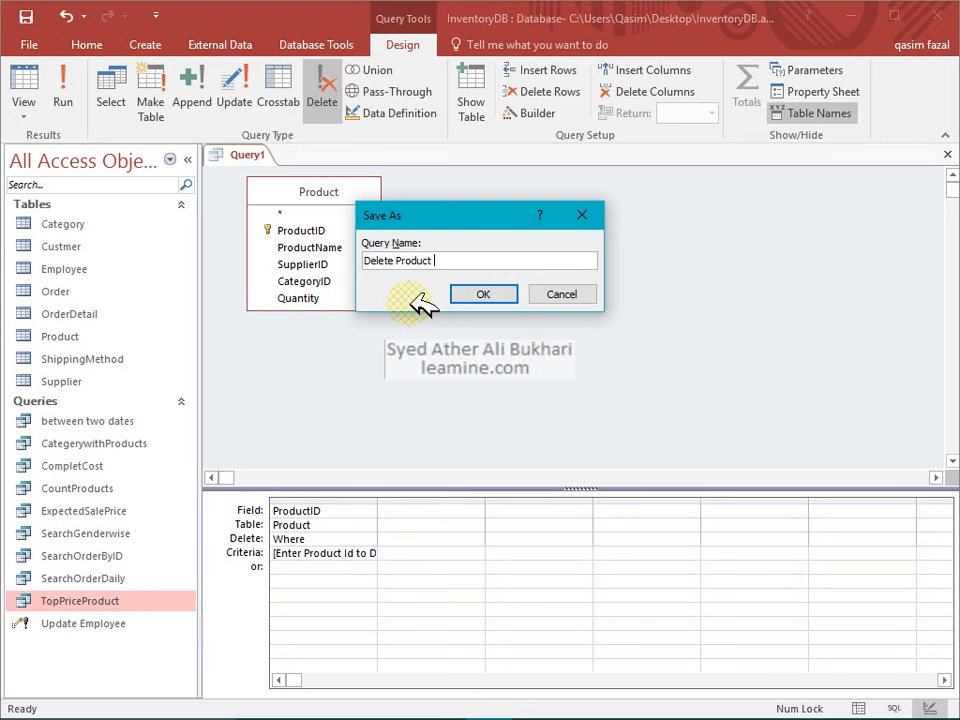
{"action": "key", "text": "Return"}
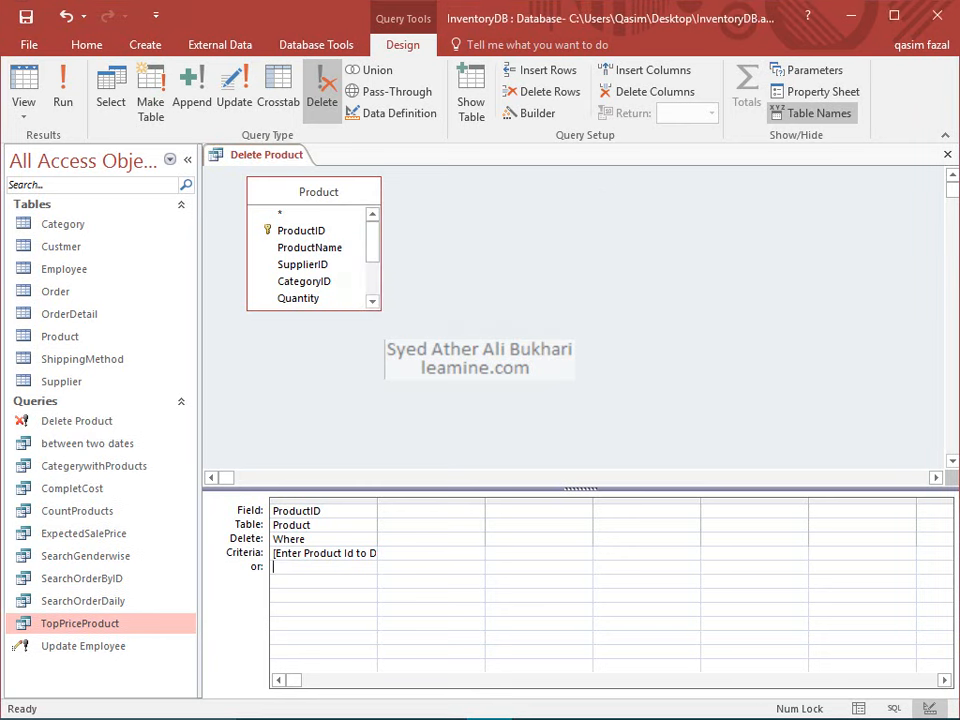
Step: Run the Delete Product query for product ID 5, accept the deletion, and close the query
{"action": "left_click", "coordinate": [62, 95]}
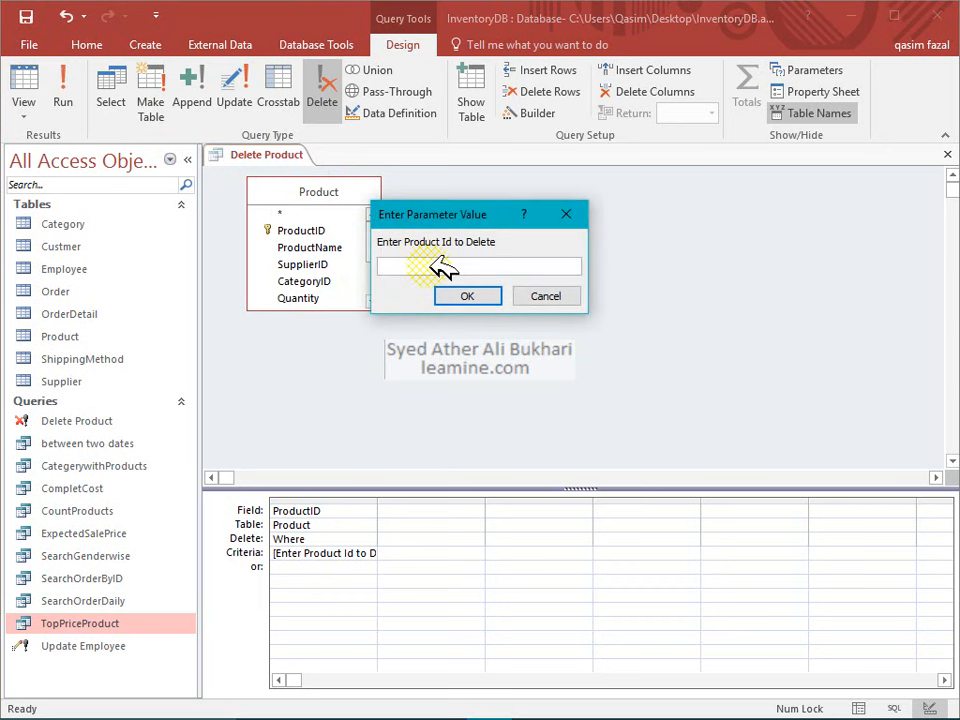
{"action": "type", "text": "5"}
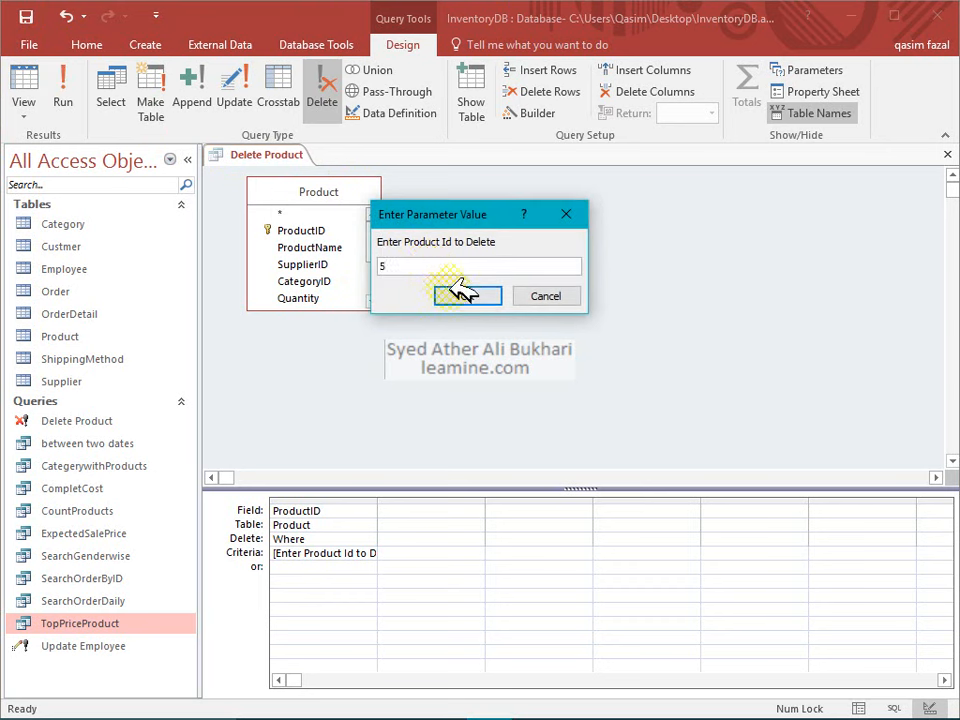
{"action": "left_click", "coordinate": [460, 292]}
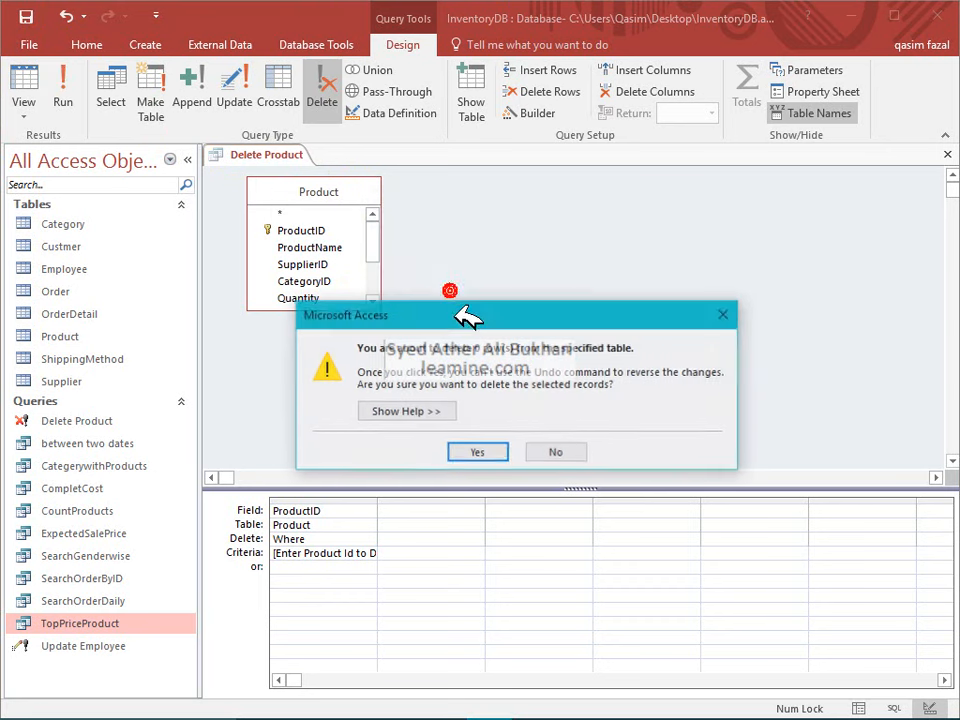
{"action": "left_click", "coordinate": [508, 453]}
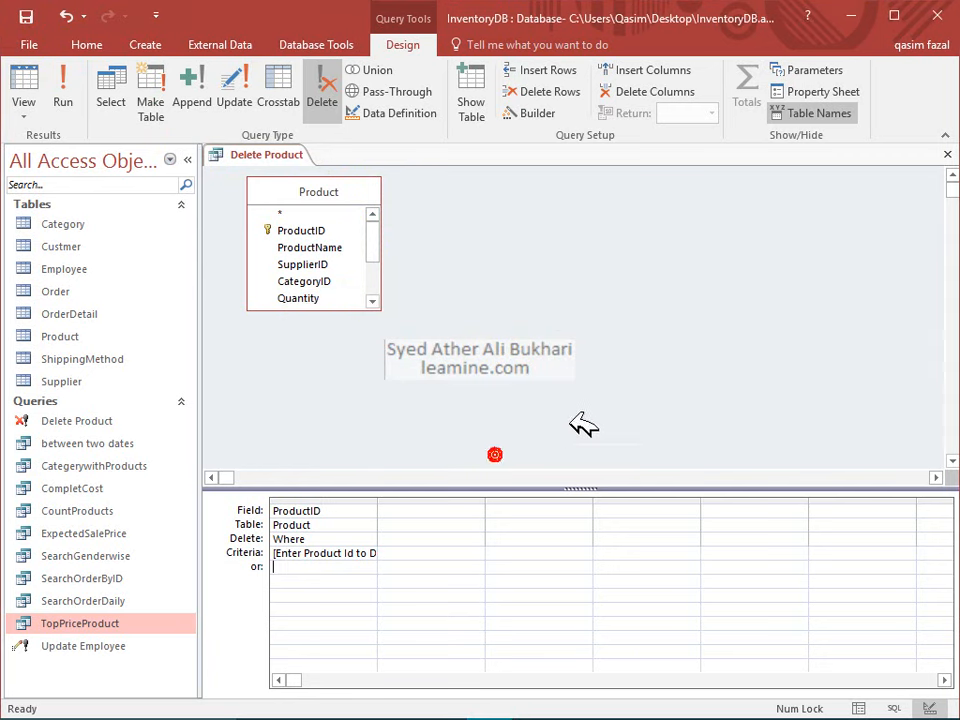
{"action": "left_click", "coordinate": [946, 156]}
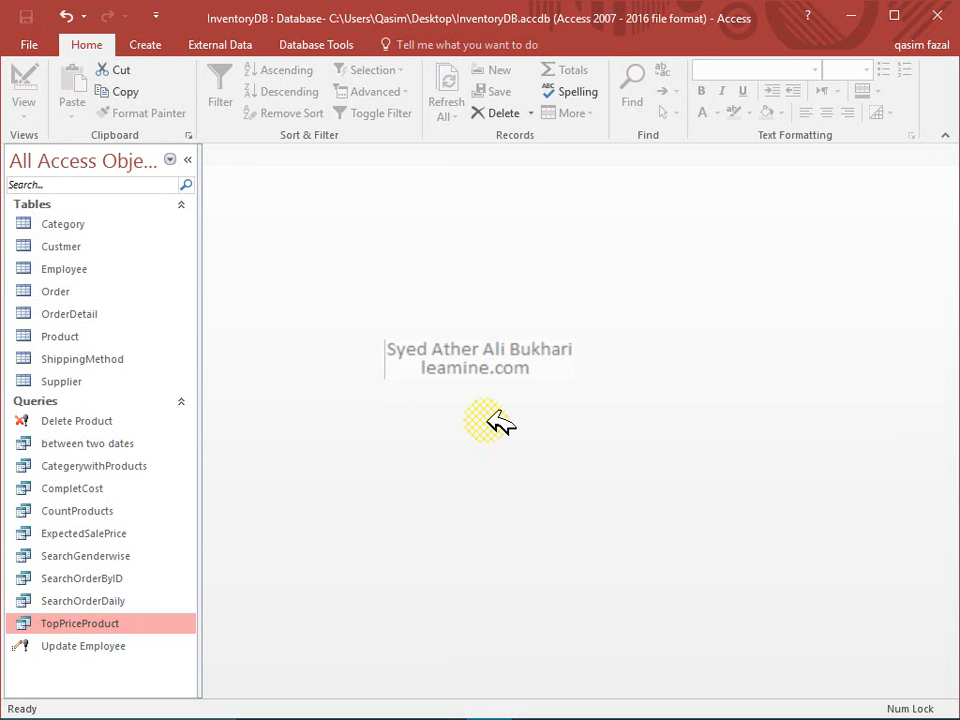
{"action": "mouse_move", "coordinate": [892, 717]}
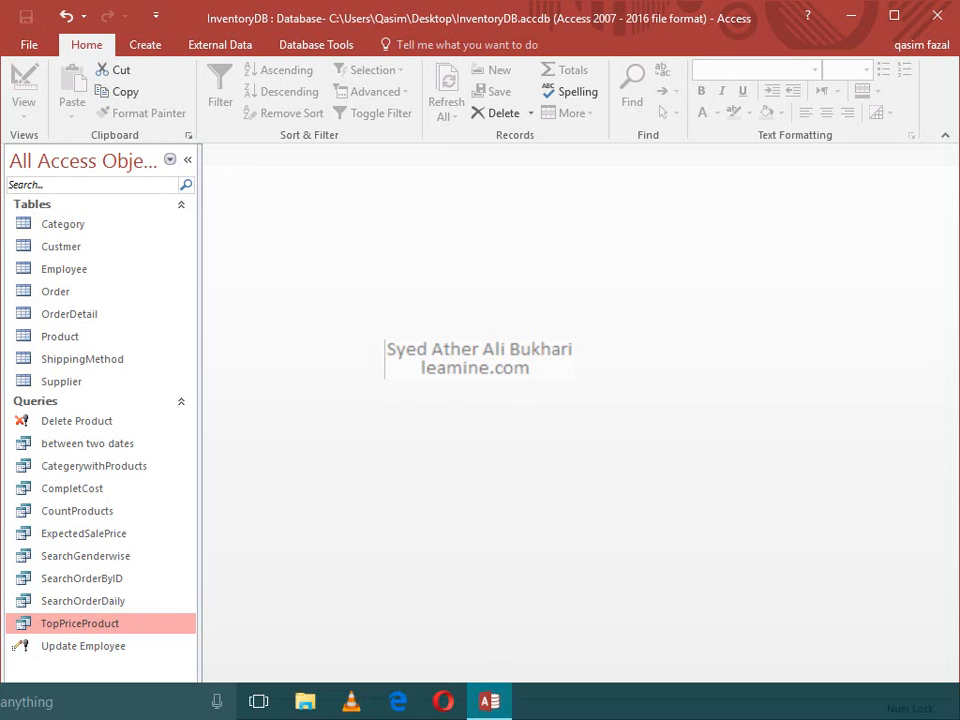
{"action": "left_click", "coordinate": [956, 702]}
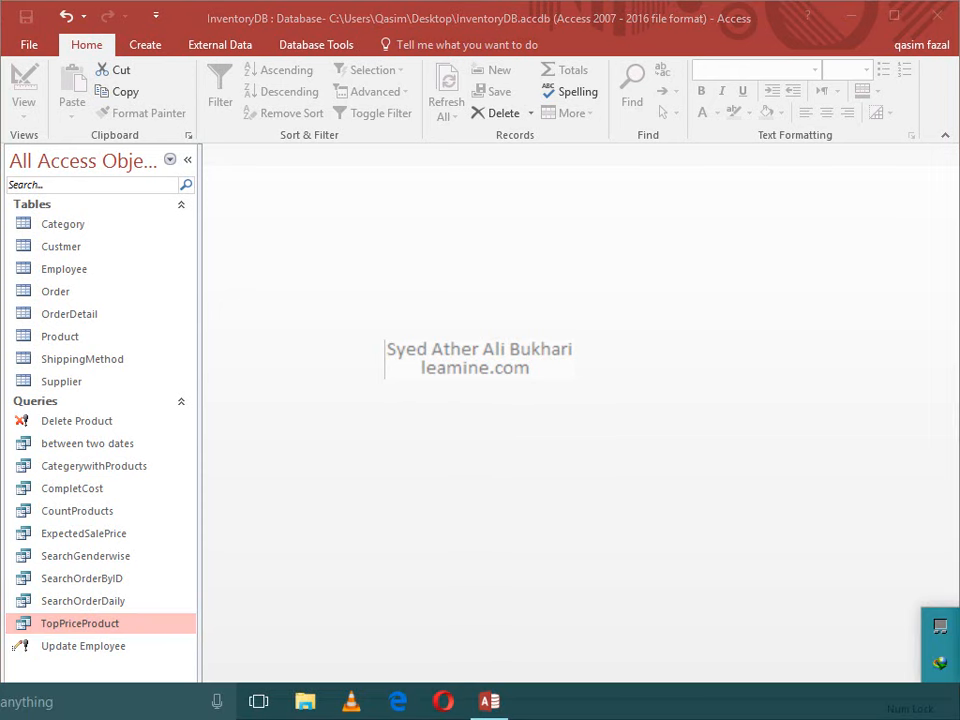